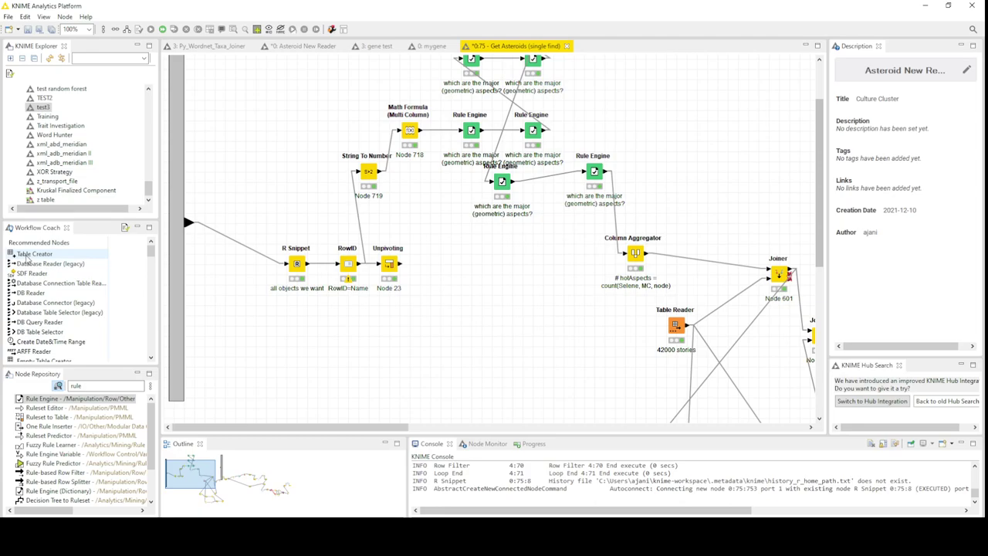
- Add a Table Creator node to the empty canvas area below the R Snippet node and look at its node description
left_click_drag(34, 254, 316, 345)
left_click(358, 352)
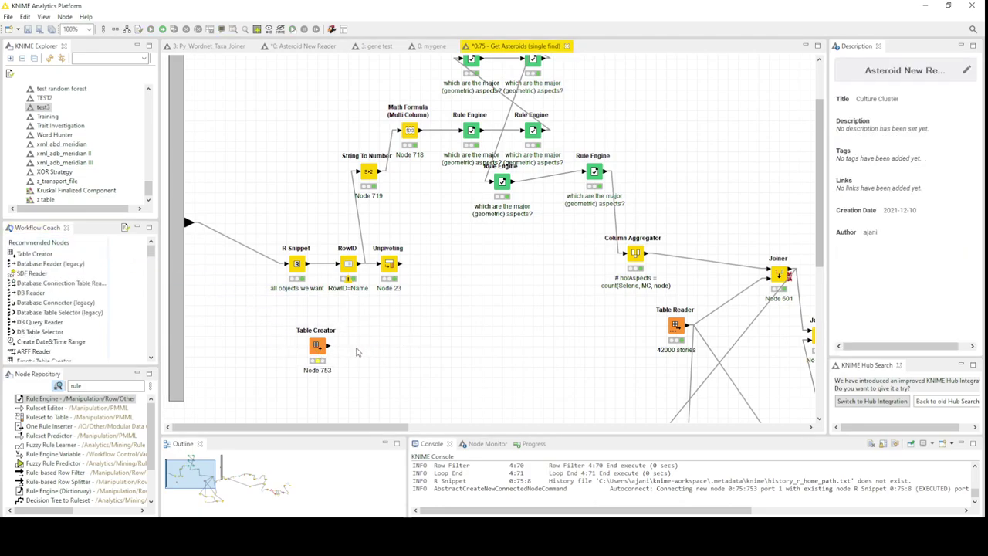
left_click(321, 348)
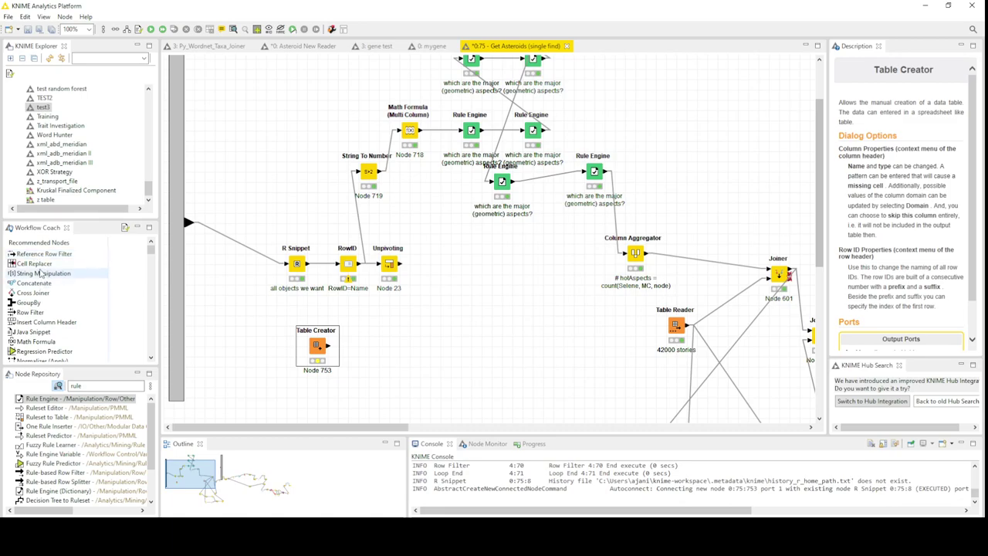
left_click(898, 167)
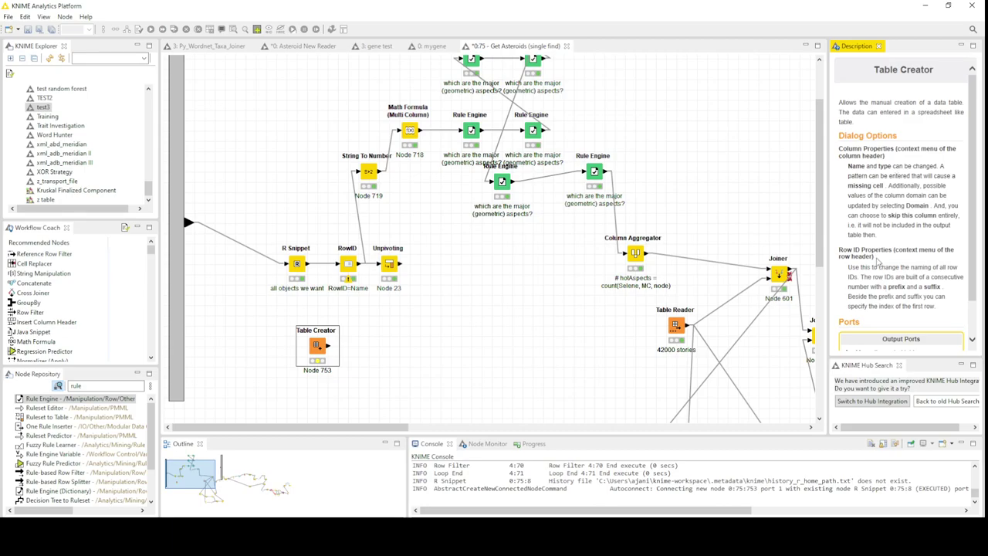
scroll(889, 203, "down", 1)
scroll(889, 203, "up", 1)
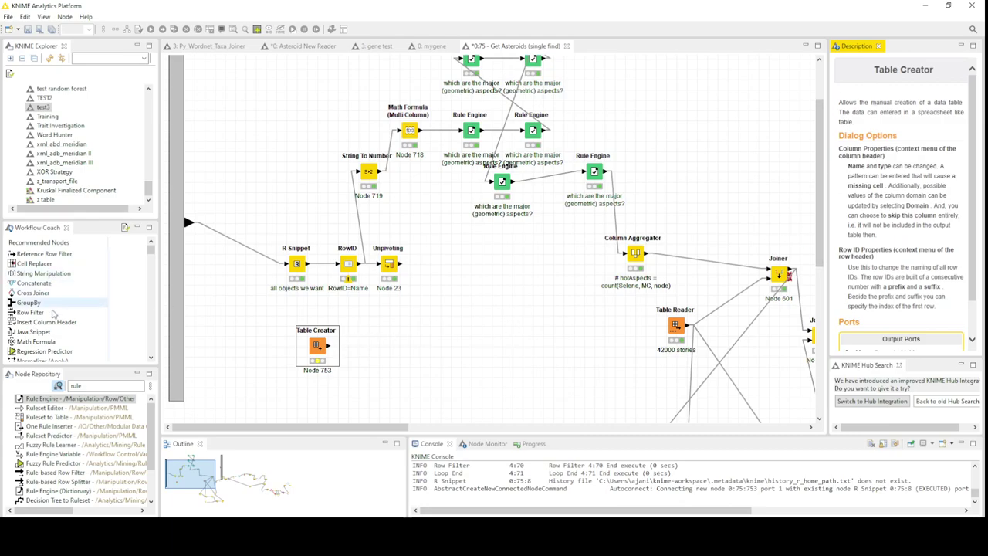
- Delete the Table Creator node from the workflow
left_click(383, 388)
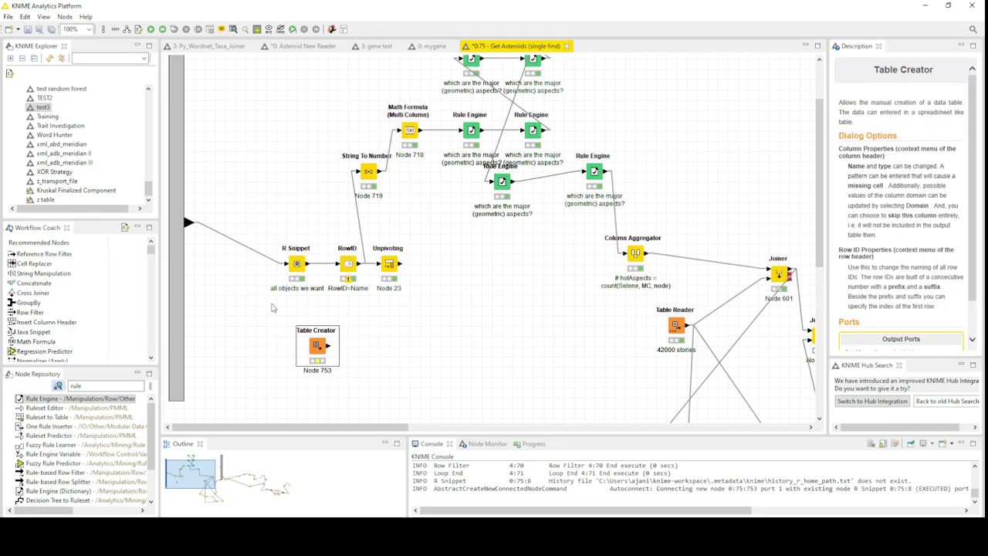
key("Delete")
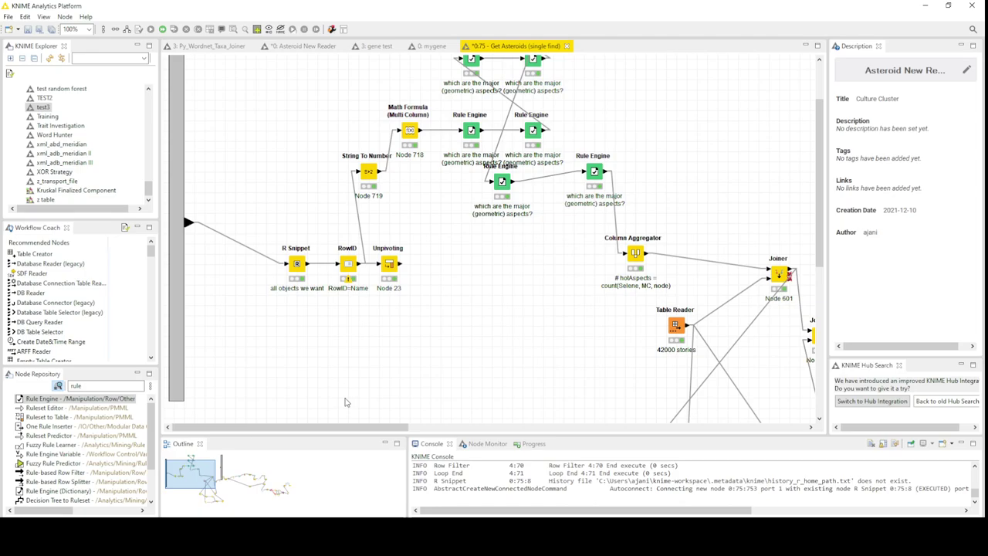
- Open the configuration of the "all objects we want" R Snippet node and examine the script's library and ephemeris path lines
left_click(296, 265)
double_click(296, 265)
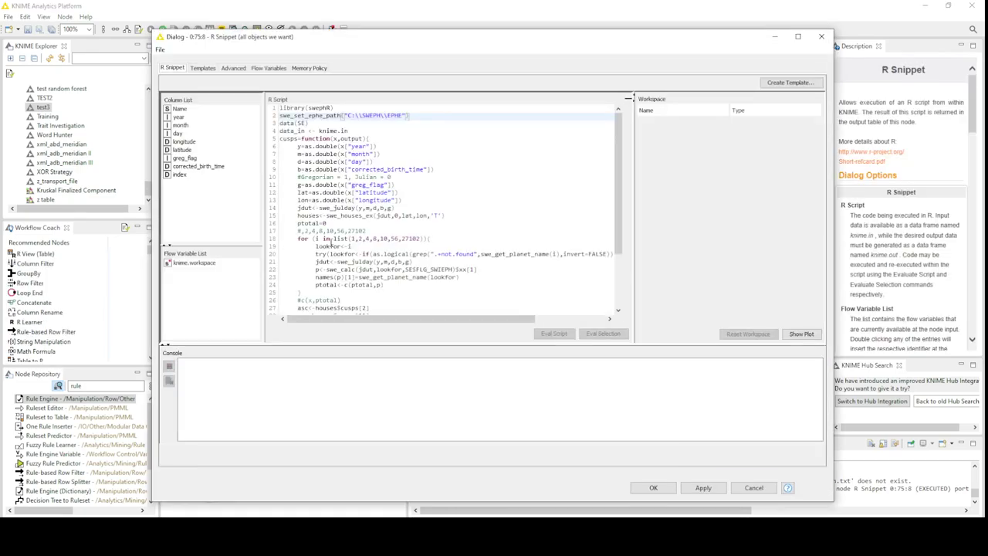
double_click(319, 108)
left_click(324, 108)
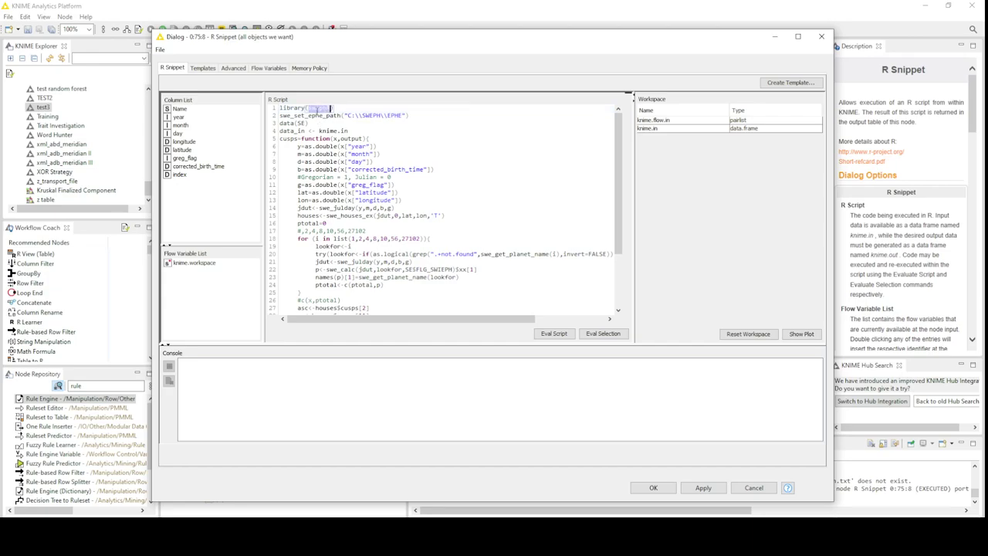
left_click(323, 117)
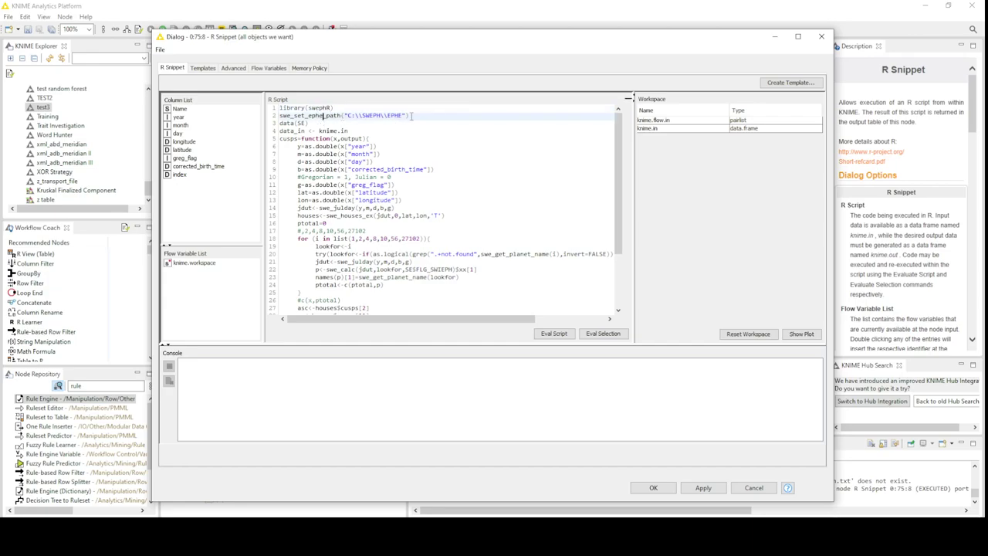
left_click_drag(417, 116, 342, 116)
left_click(375, 132)
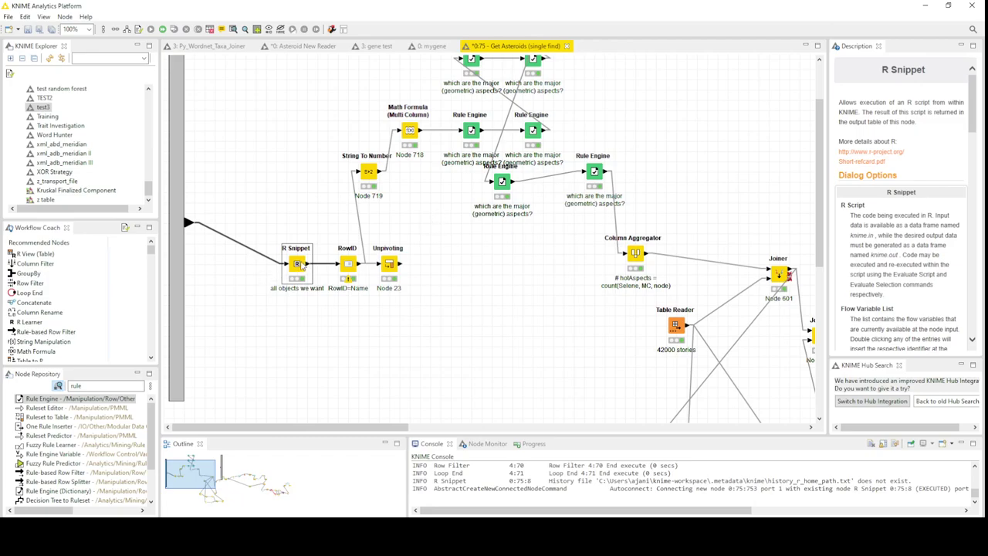
- Enlarge the R Snippet dialog and its script area so that the whole script fits, from the library line to knime.out
left_click_drag(315, 146, 327, 224)
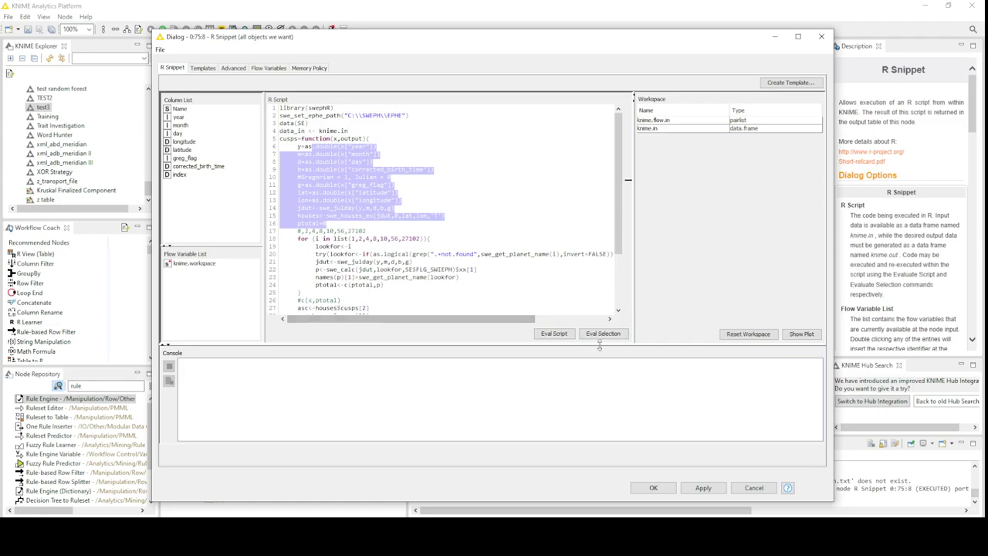
left_click_drag(597, 344, 591, 393)
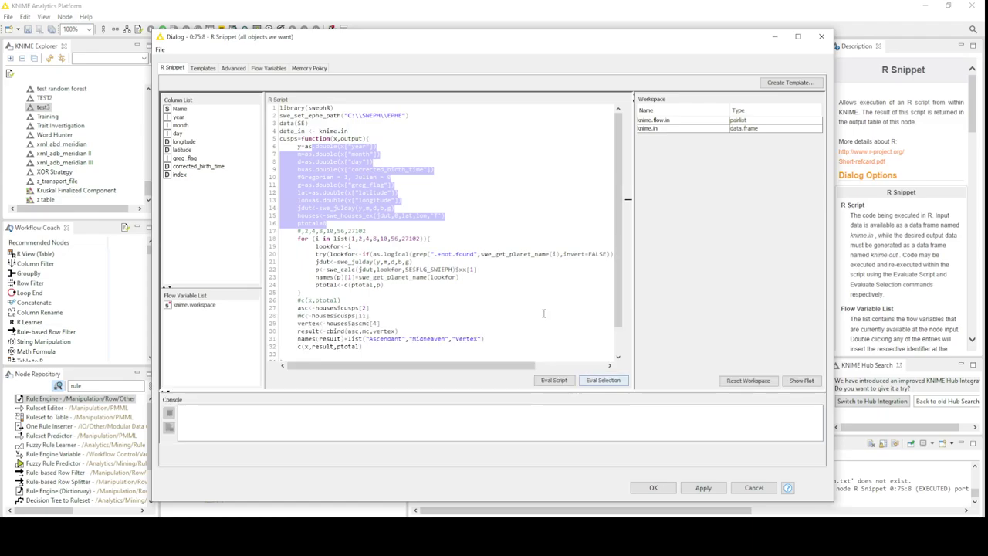
left_click_drag(630, 232, 718, 234)
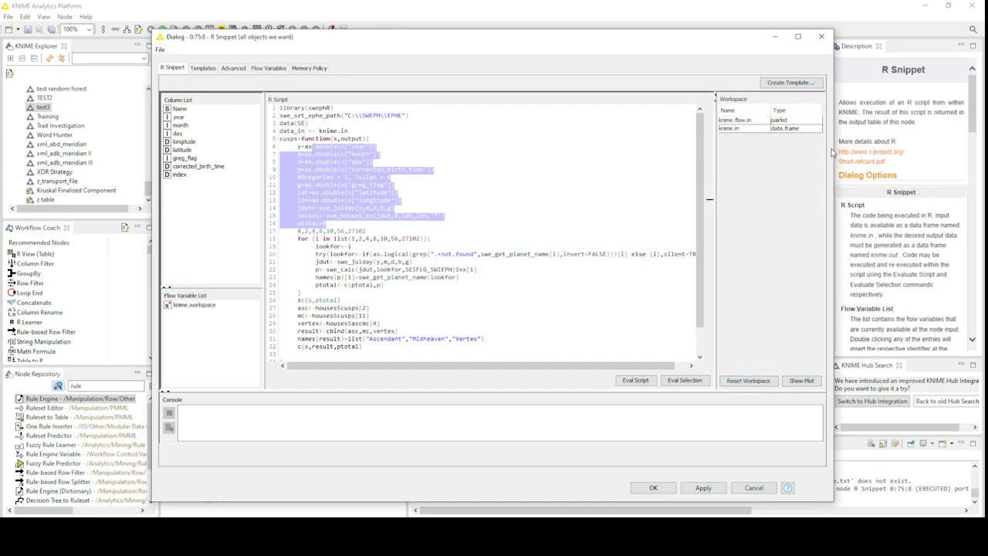
left_click_drag(832, 147, 930, 149)
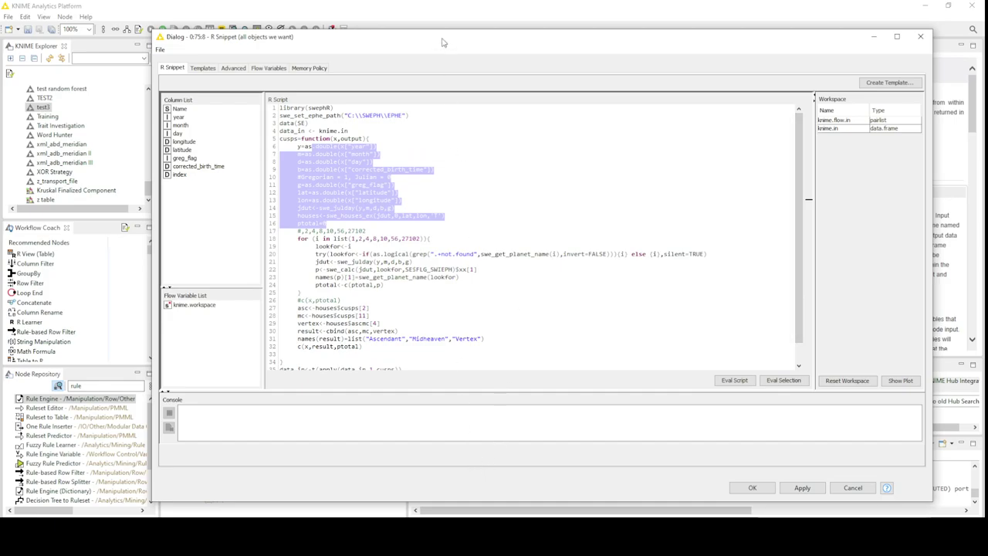
left_click_drag(452, 31, 452, 4)
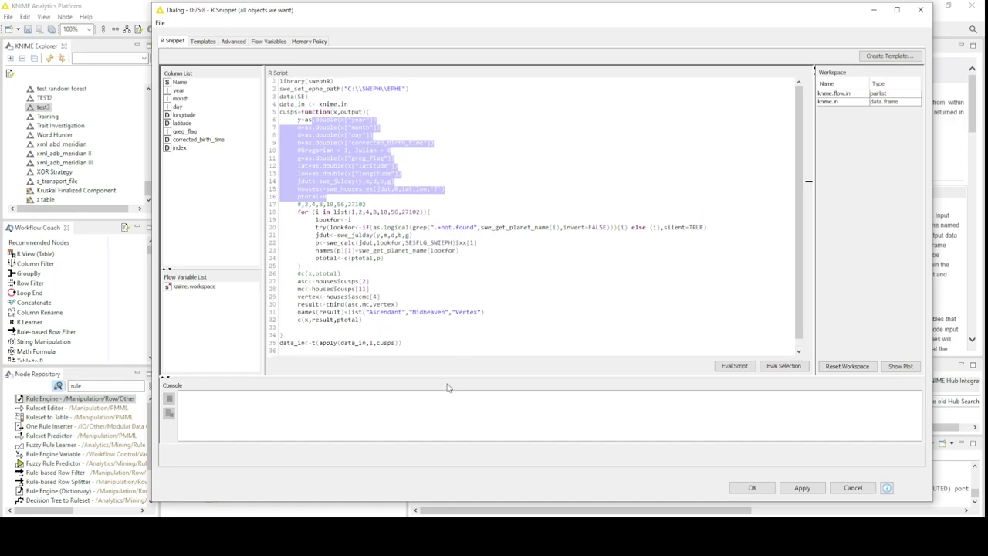
left_click_drag(447, 378, 449, 409)
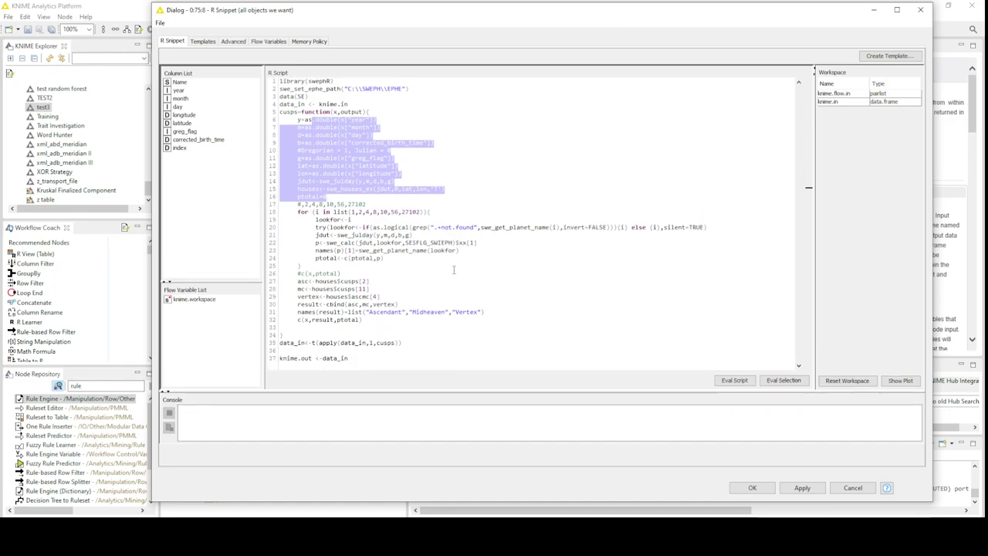
- Examine the R script from the knime.out output line back up to the ephemeris path and swephR library lines
left_click(727, 152)
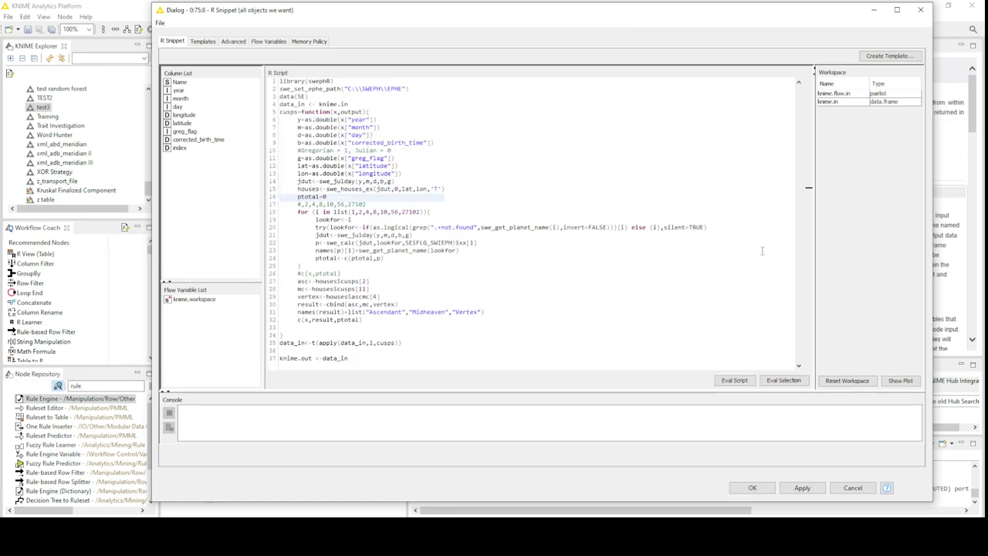
left_click(668, 303)
left_click(471, 357)
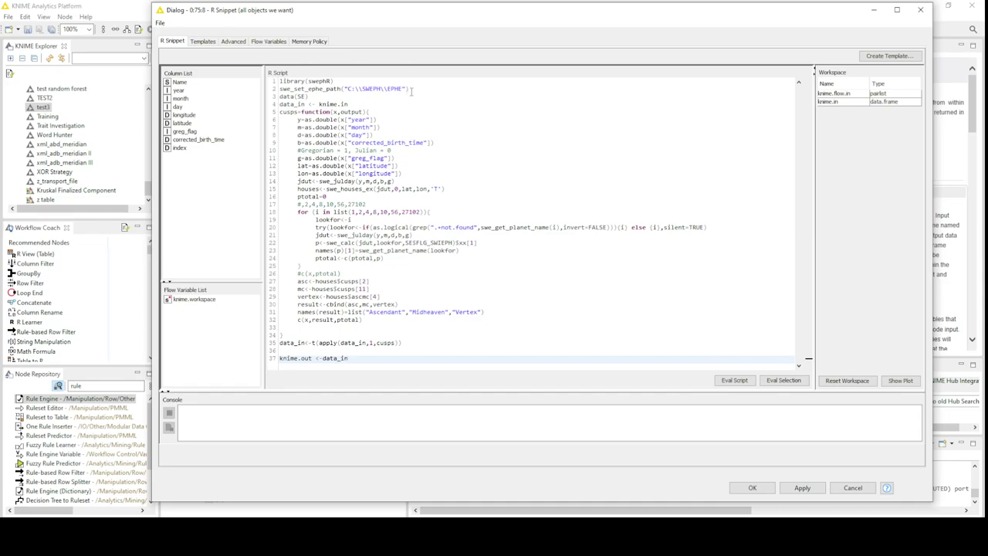
left_click(423, 89)
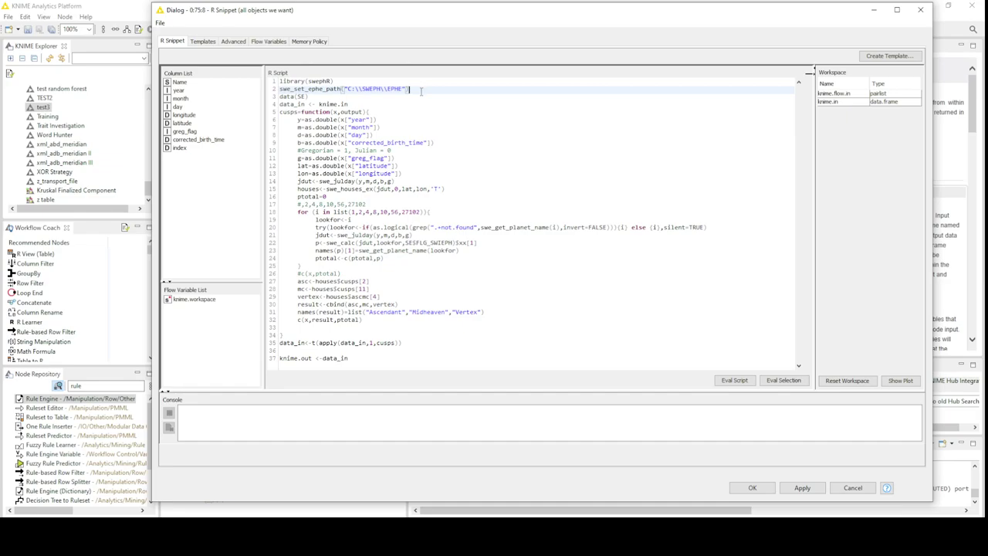
left_click(427, 82)
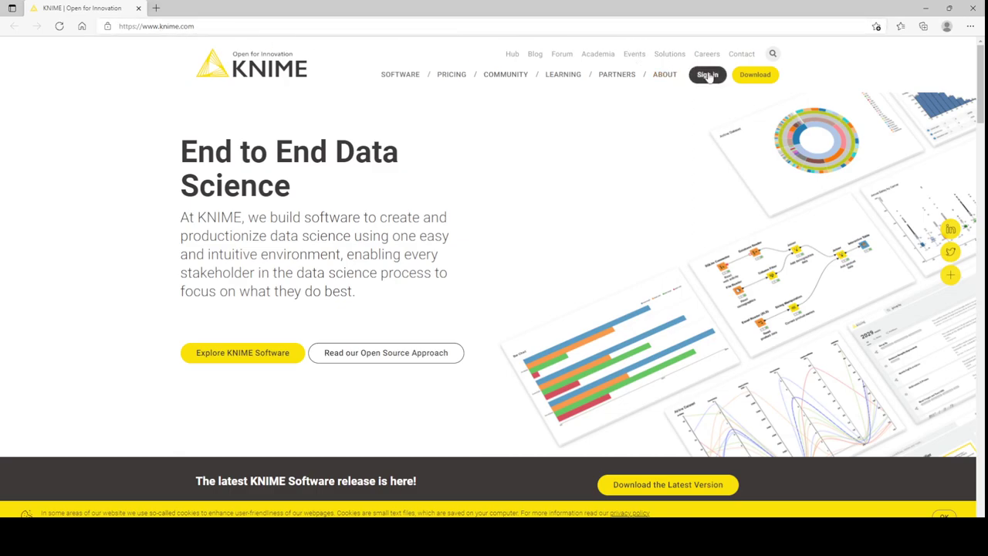
- Search the web for "r statistics" in a new browser tab and open the R Project for Statistical Computing site
left_click(156, 8)
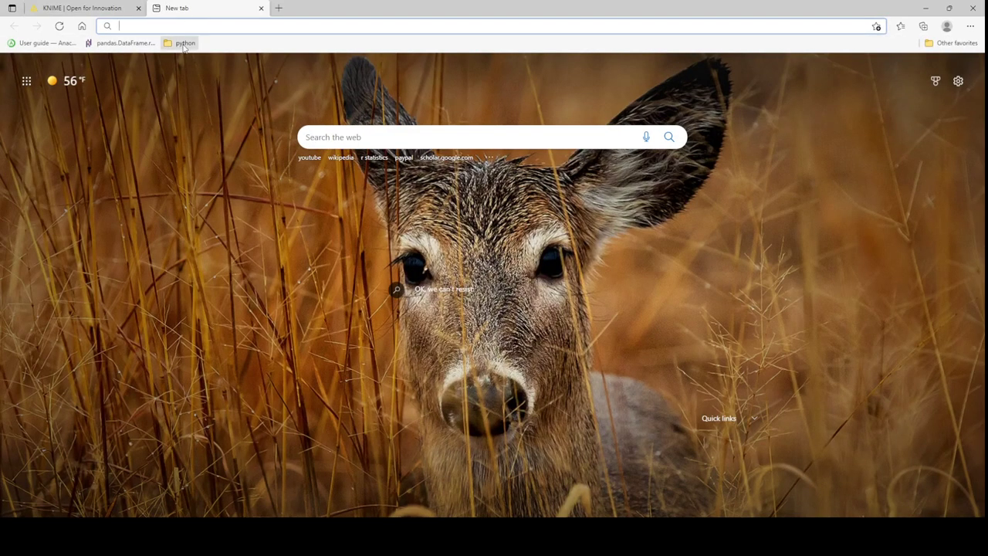
type("ri")
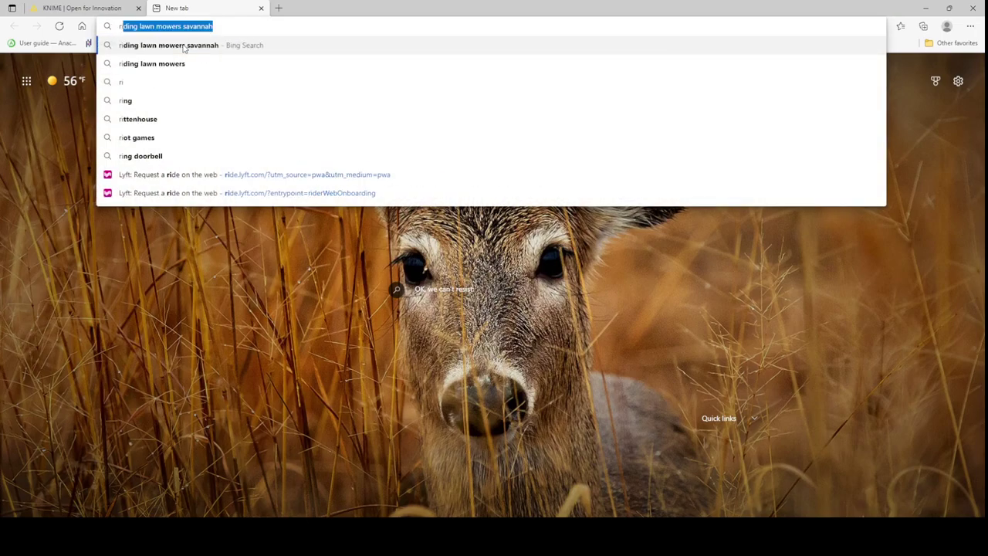
key("BackSpace")
key("BackSpace")
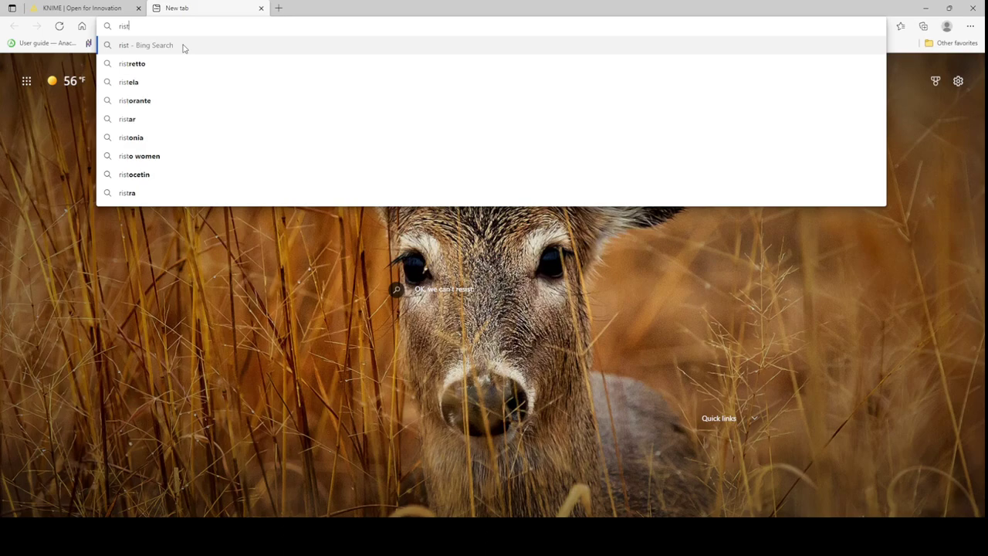
type("-st")
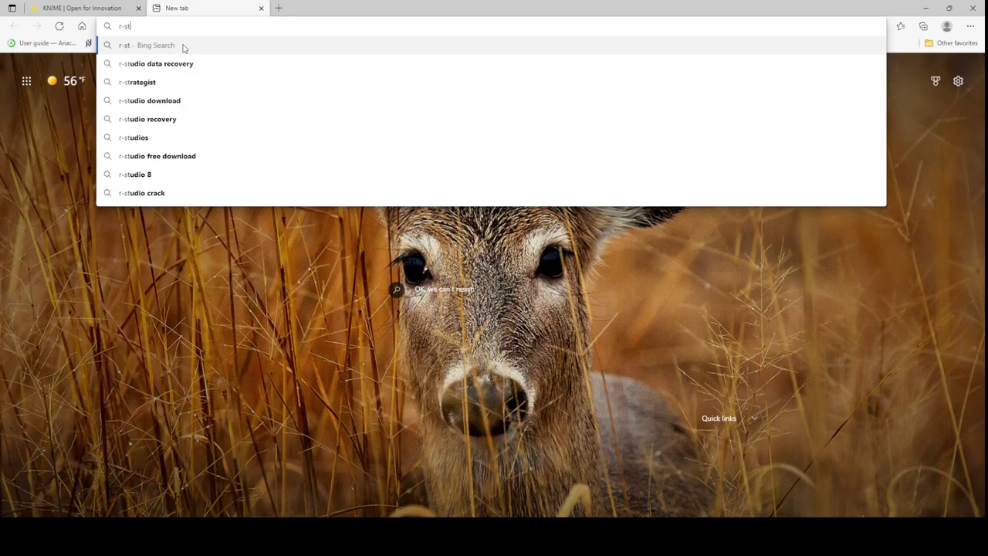
type("a")
key("Down")
key("Down")
key("Up")
key("Return")
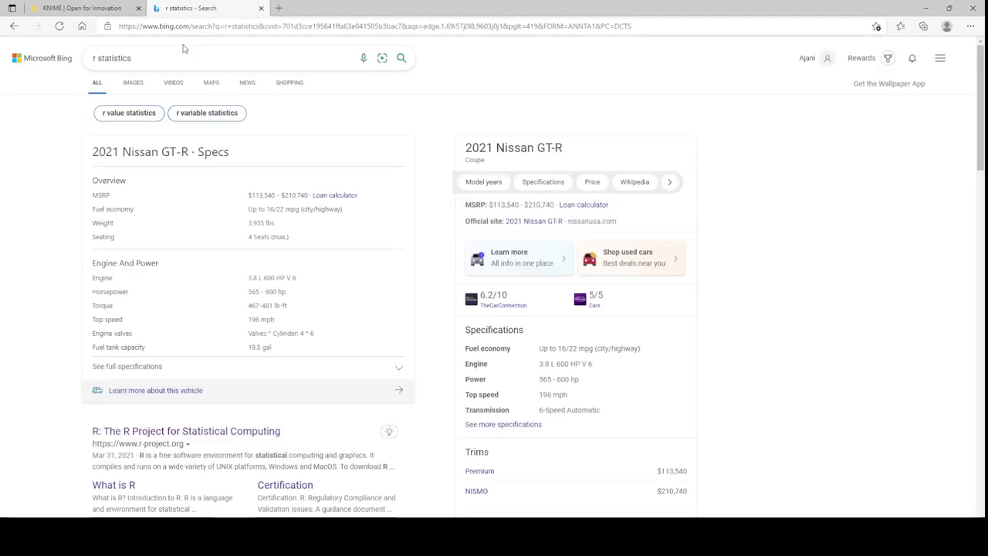
left_click(151, 433)
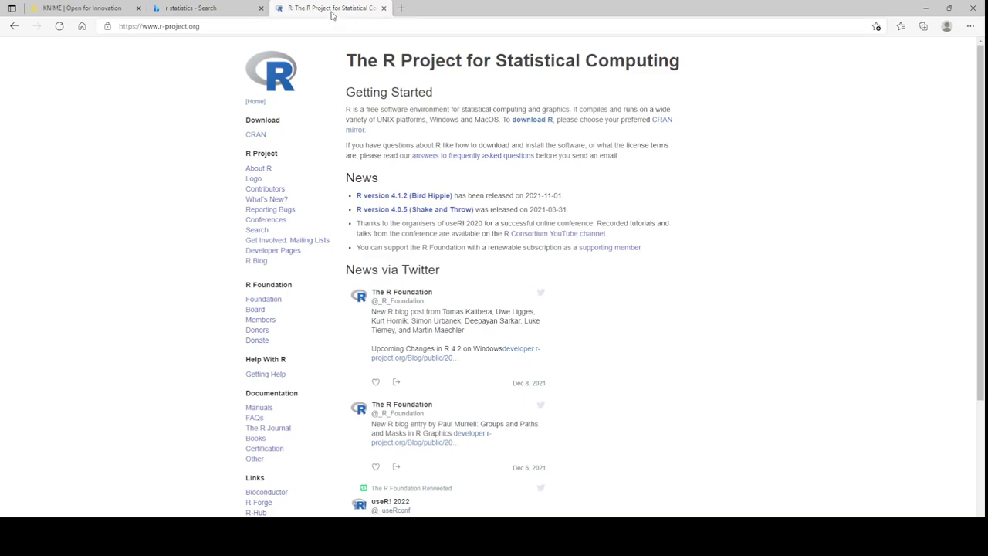
- Return to the search results, search for "swephR" instead, and open the High Precision Swiss Ephemeris swephR page
left_click(201, 10)
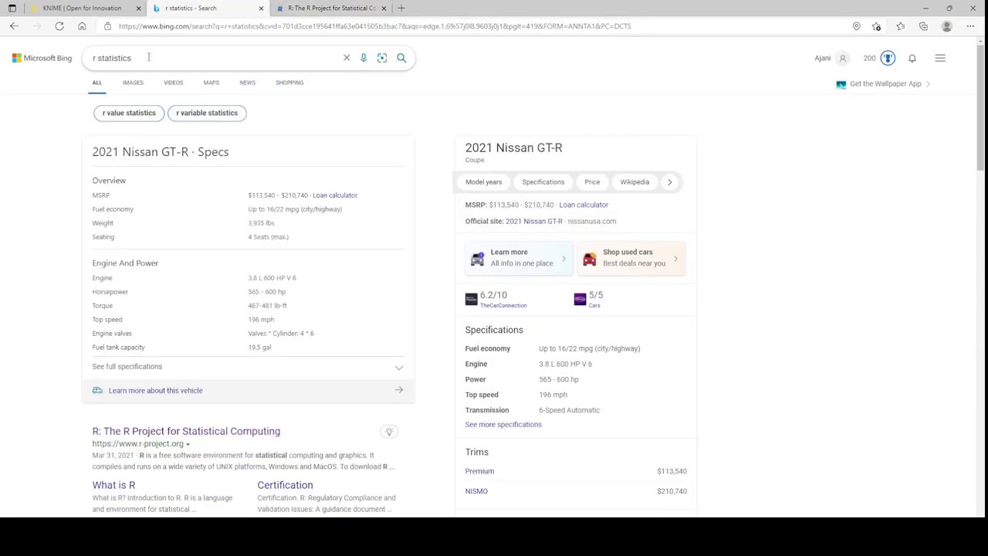
left_click_drag(133, 58, 85, 58)
type("sp")
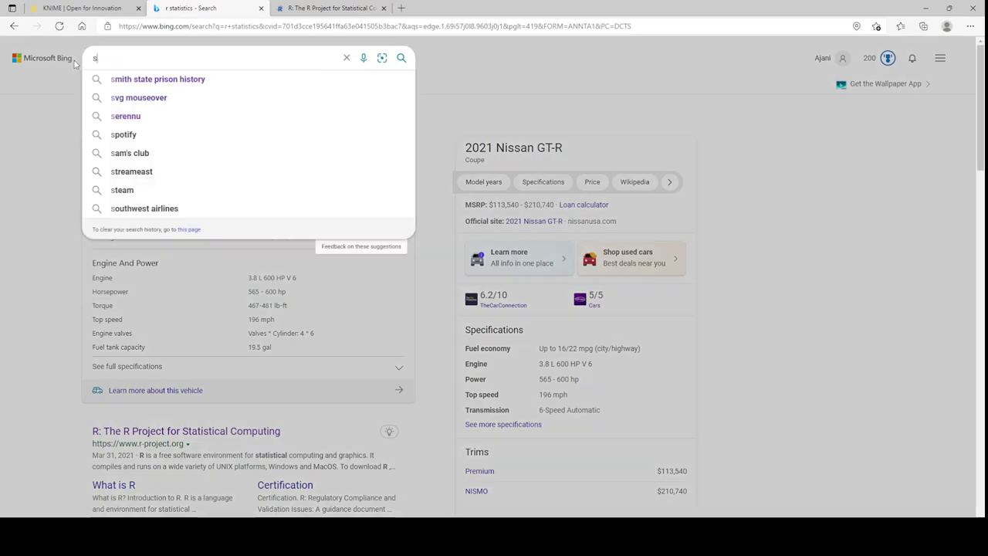
key("BackSpace")
type("wephR")
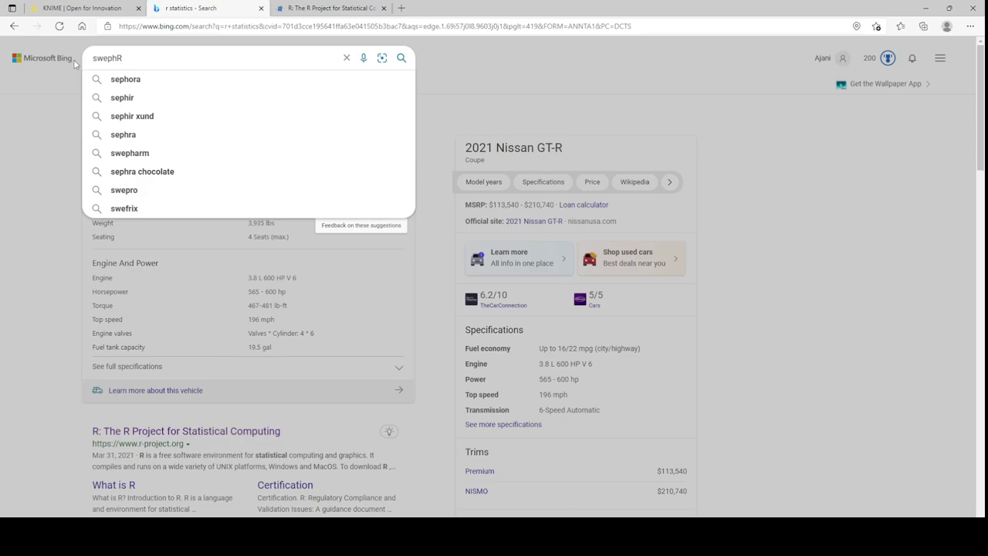
key("Return")
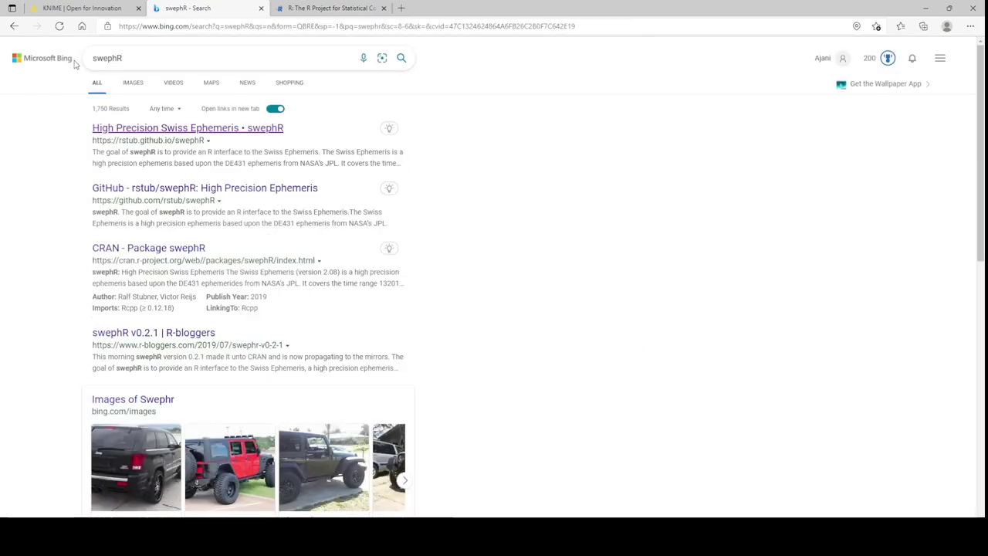
left_click(184, 130)
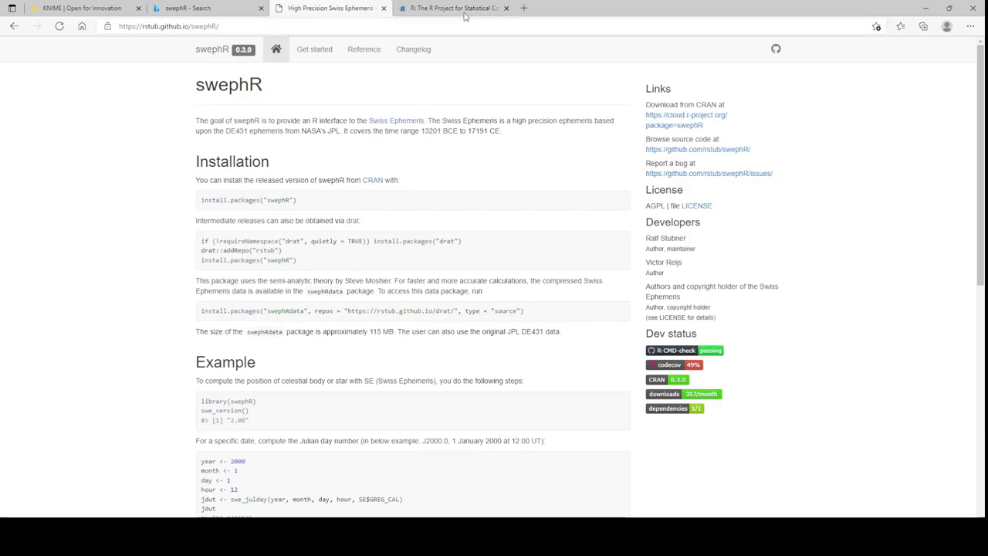
- Open the astro.com site in a new browser tab and search it for "swiss ephemeris"
left_click(524, 7)
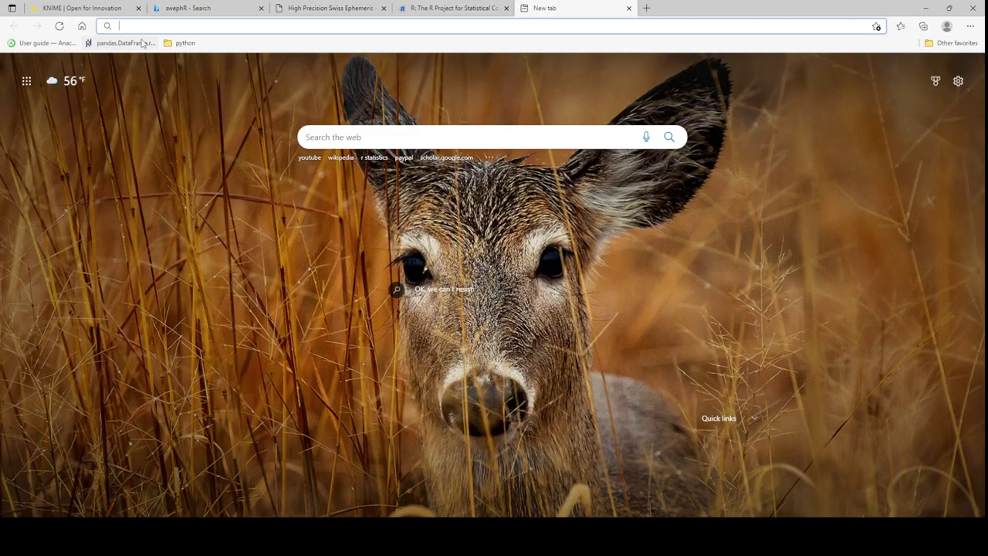
type("ast")
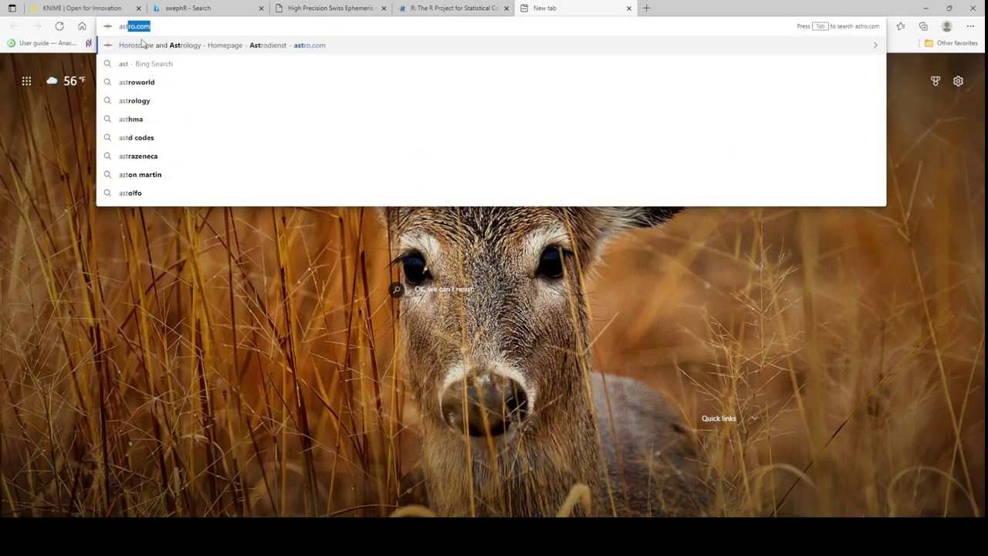
left_click(226, 48)
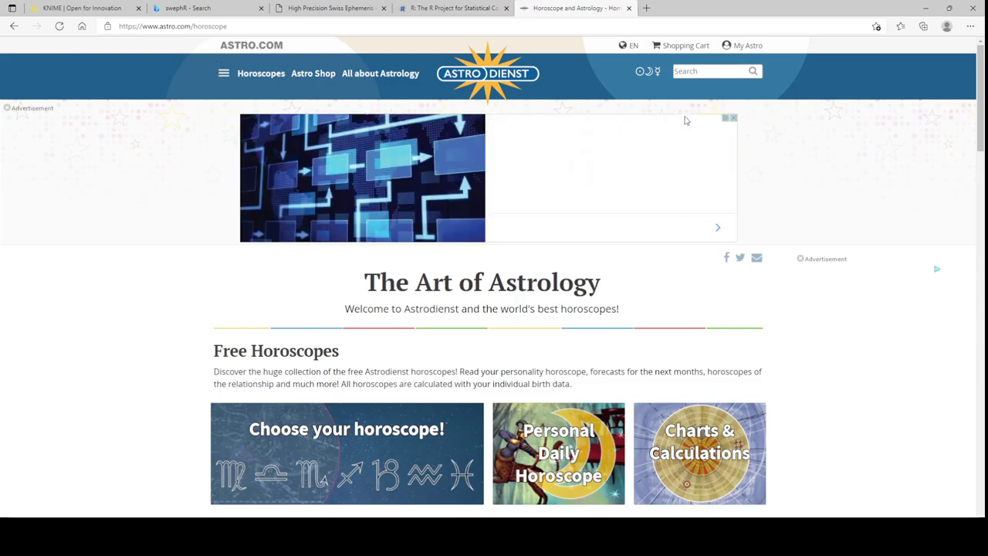
left_click(697, 71)
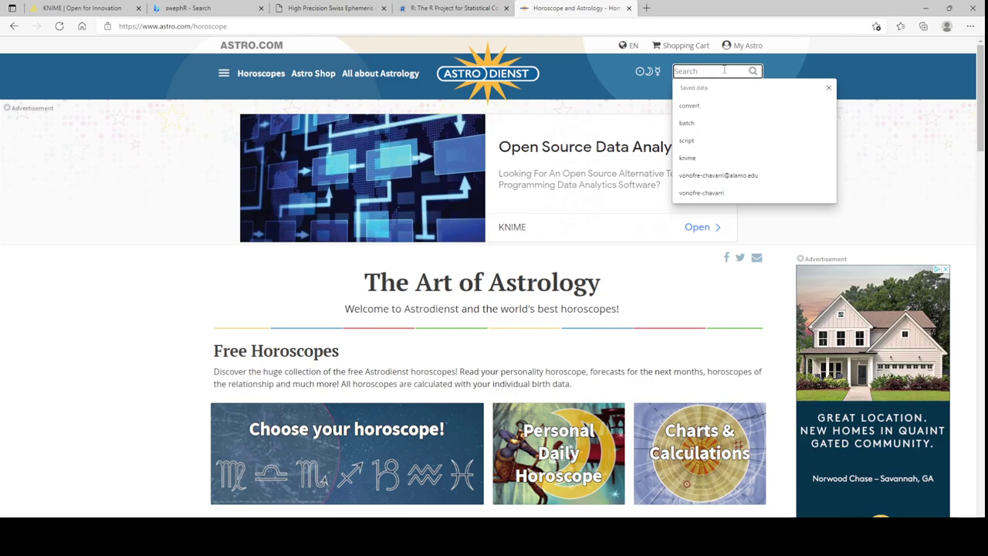
type("swiss ephemeris")
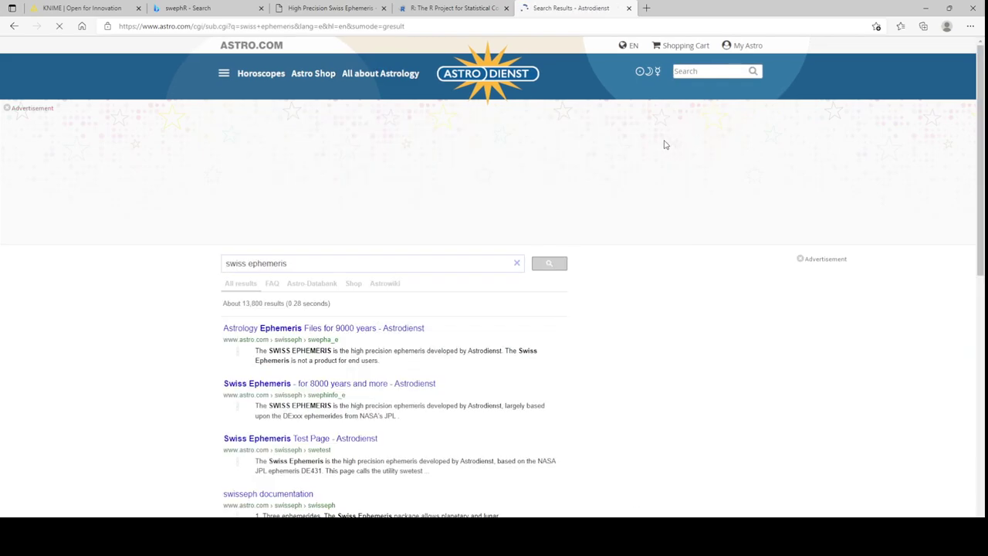
- Open the swisseph documentation from the results, skim its contents list and editing history, and close it again
scroll(586, 344, "down", 3)
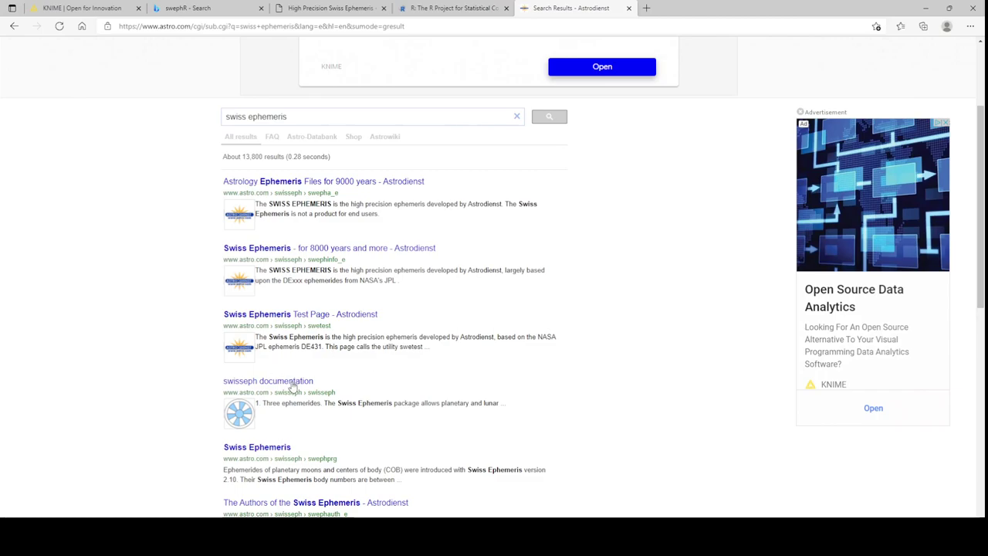
left_click(292, 382)
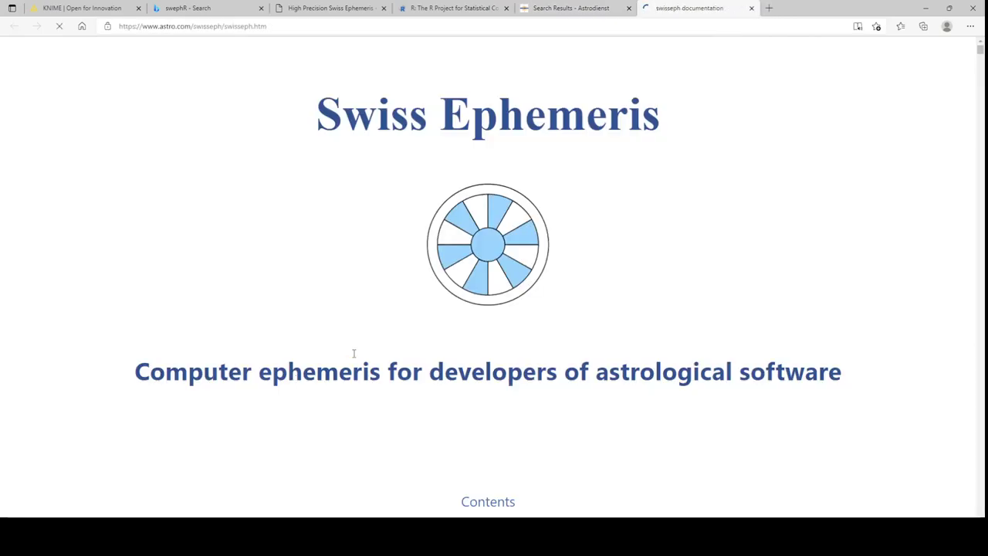
scroll(621, 323, "down", 6)
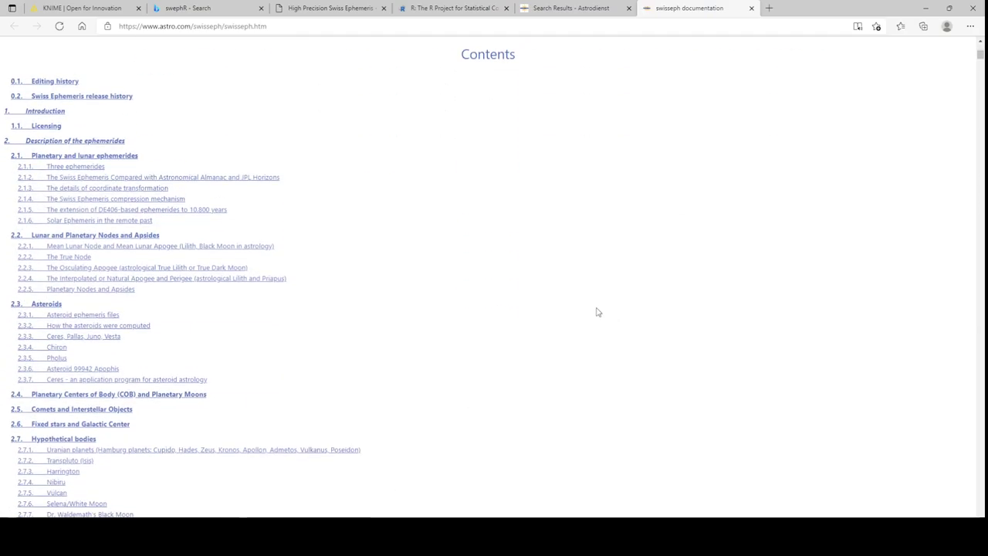
scroll(594, 313, "down", 5)
scroll(587, 318, "down", 10)
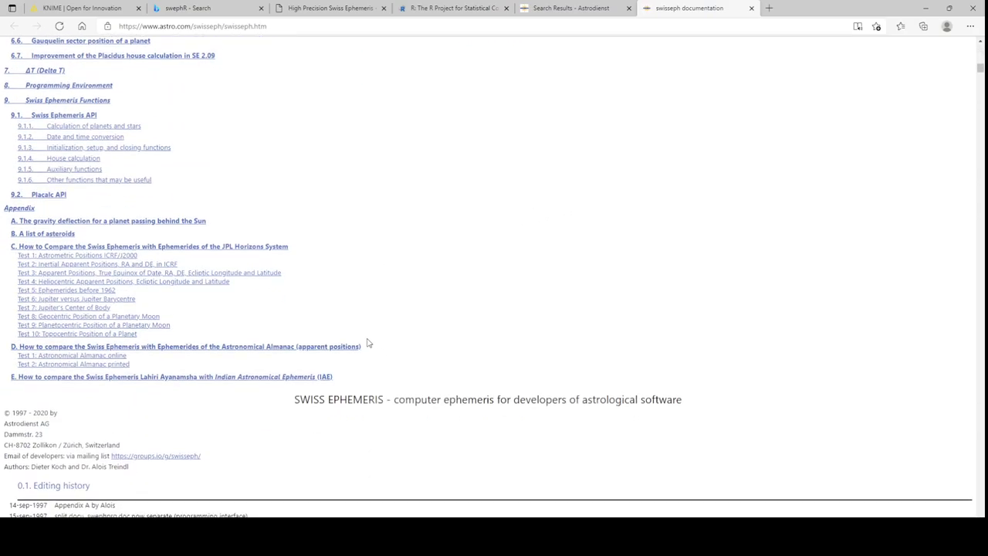
scroll(51, 243, "down", 5)
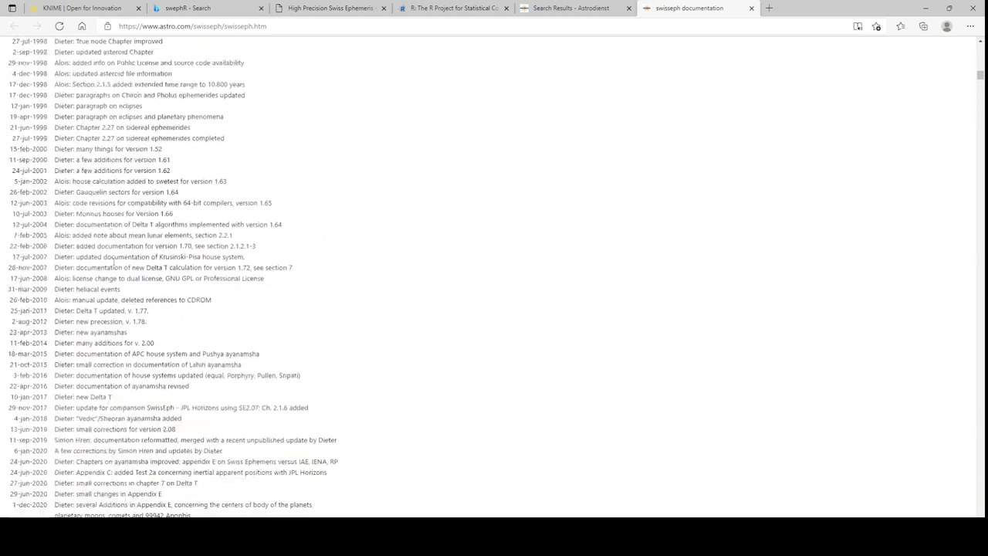
scroll(50, 243, "up", 4)
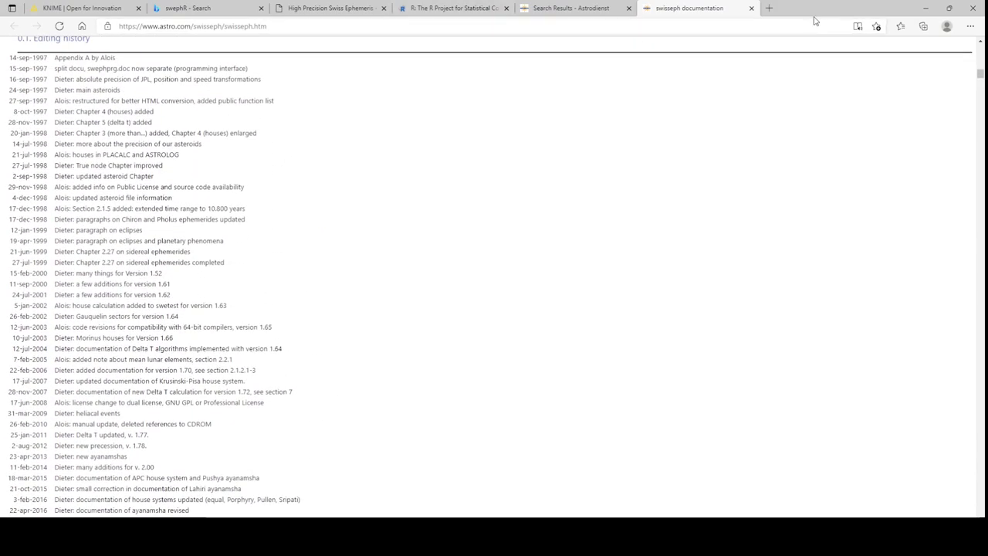
left_click(751, 7)
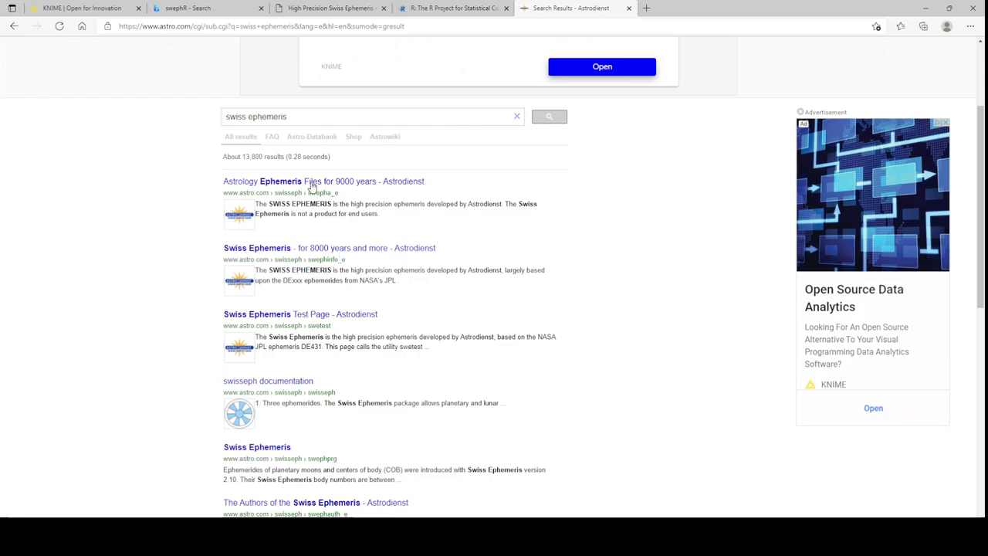
- Open the ephemeris files result, go on to the Swiss Ephemeris information page, and open its http download area
left_click(312, 187)
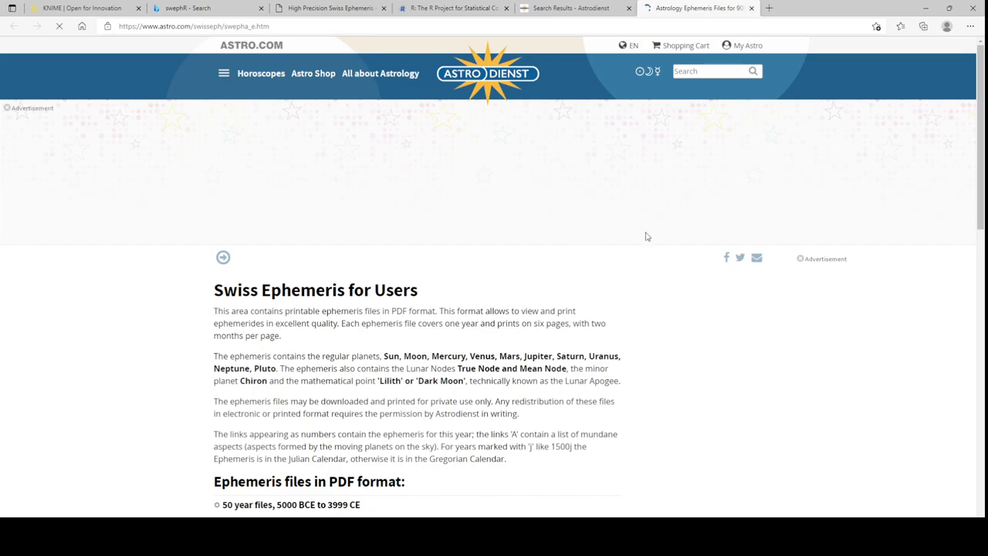
scroll(388, 379, "down", 9)
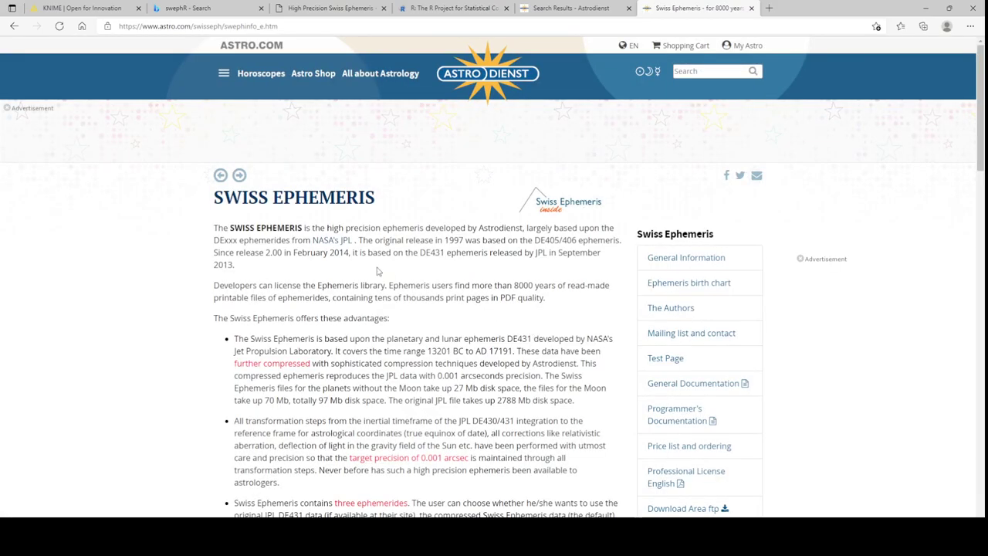
scroll(331, 293, "down", 4)
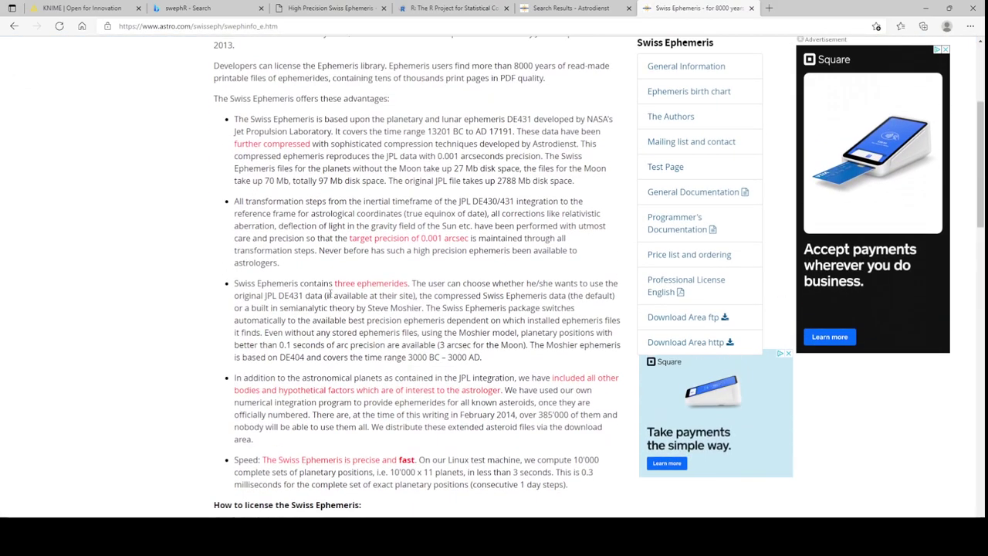
left_click(687, 344)
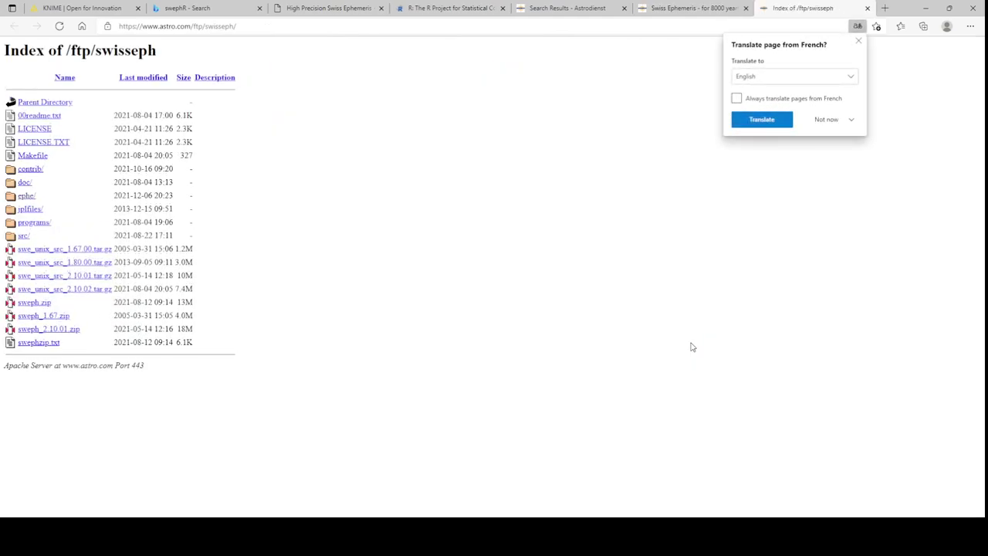
- Open the ephe directory of the download area and go into its ast136 asteroid folder
left_click(25, 197)
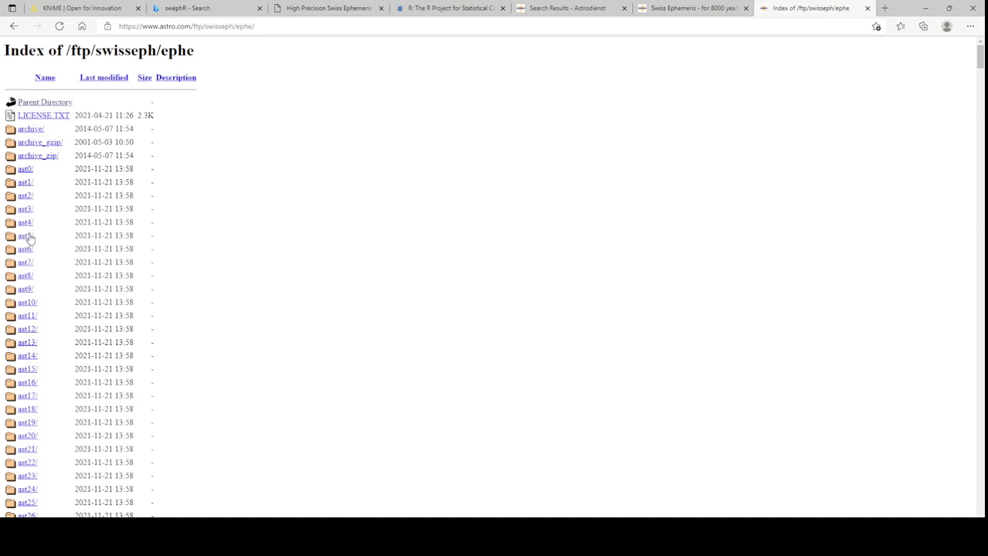
scroll(28, 240, "down", 15)
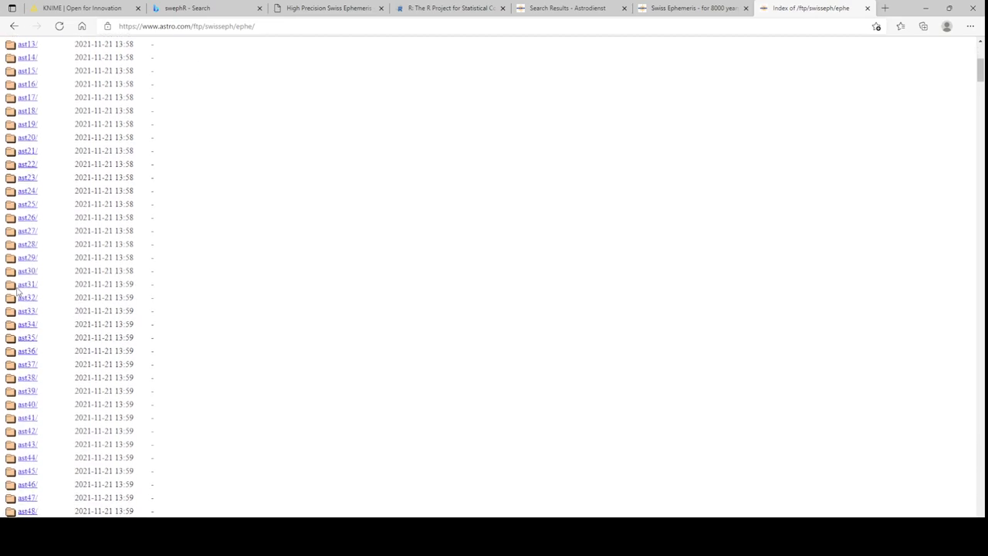
scroll(23, 407, "down", 7)
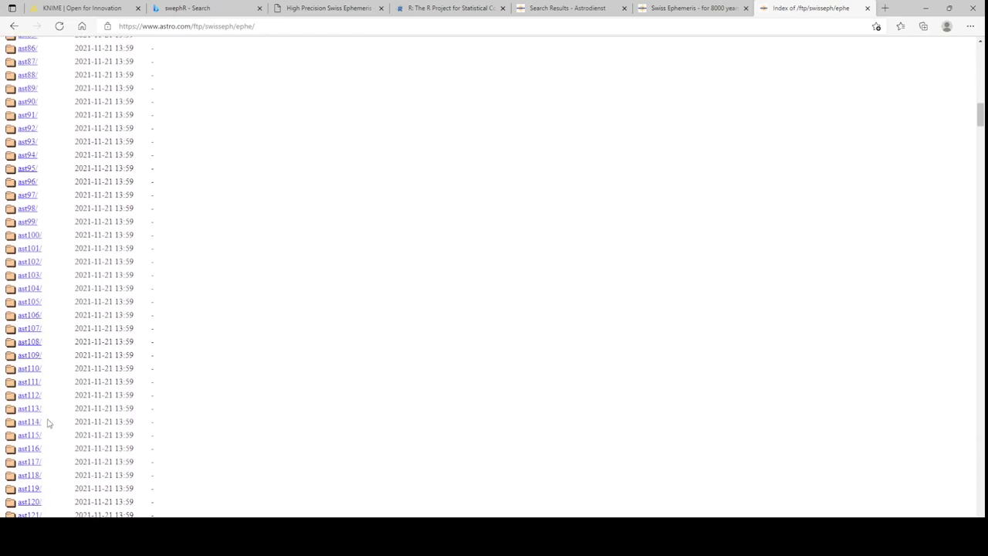
scroll(43, 418, "down", 1)
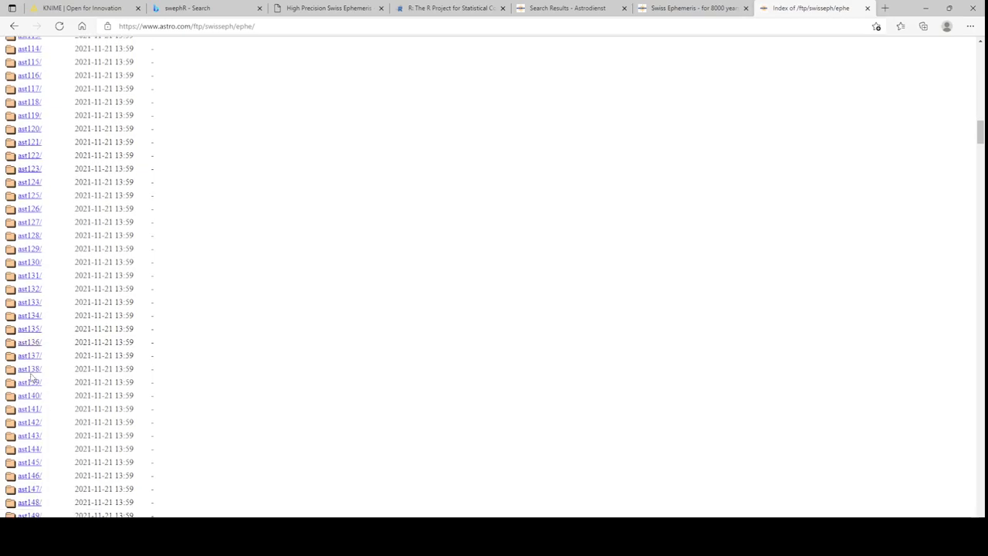
left_click(31, 343)
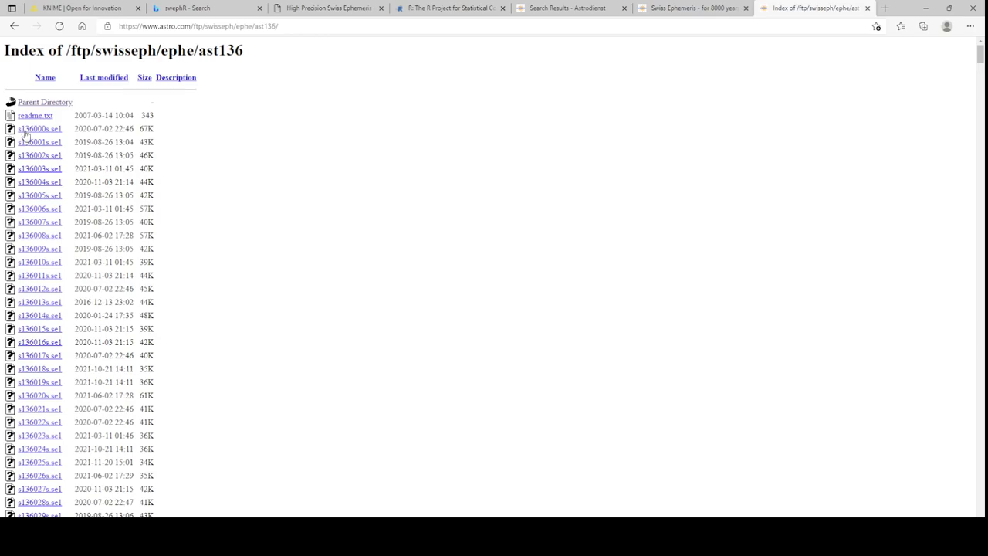
- Find the s136199s.se1 file in the ast136 listing and briefly highlight its entry
scroll(35, 255, "down", 12)
scroll(34, 264, "down", 10)
scroll(73, 428, "down", 10)
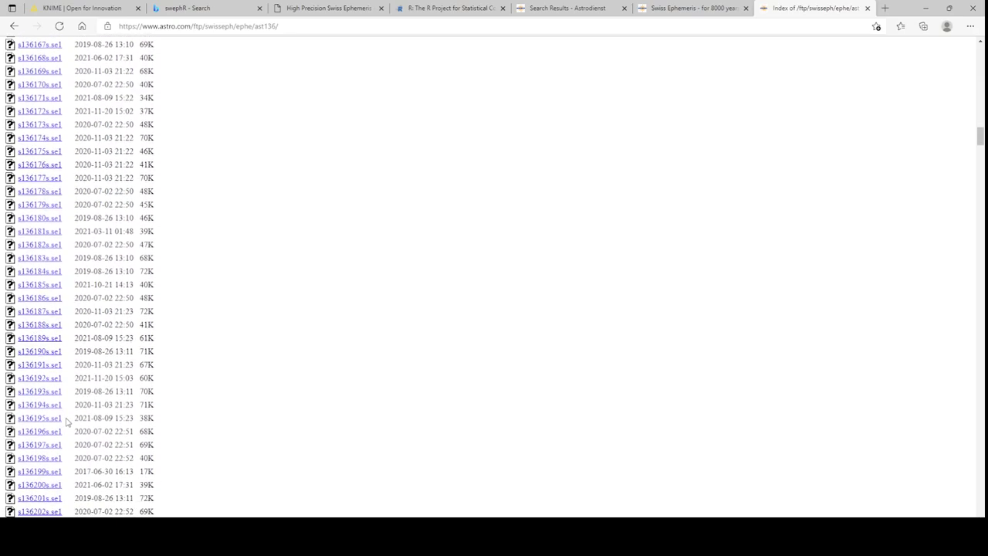
scroll(73, 431, "down", 2)
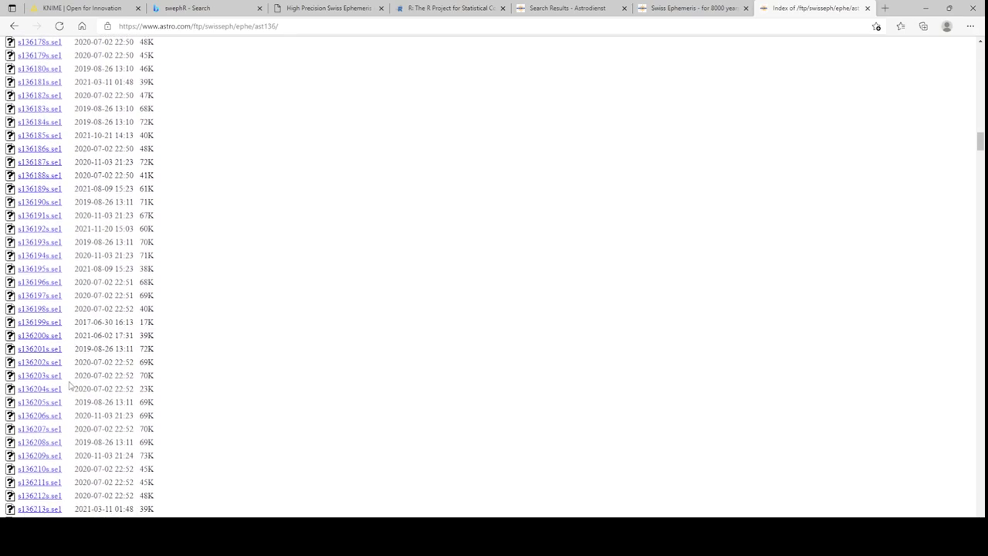
left_click_drag(100, 321, 7, 330)
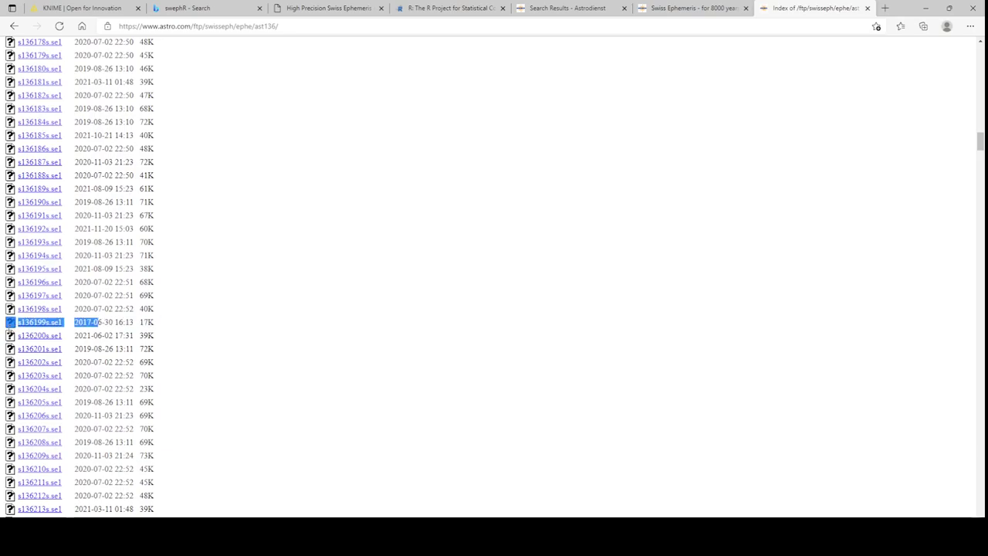
left_click(127, 320)
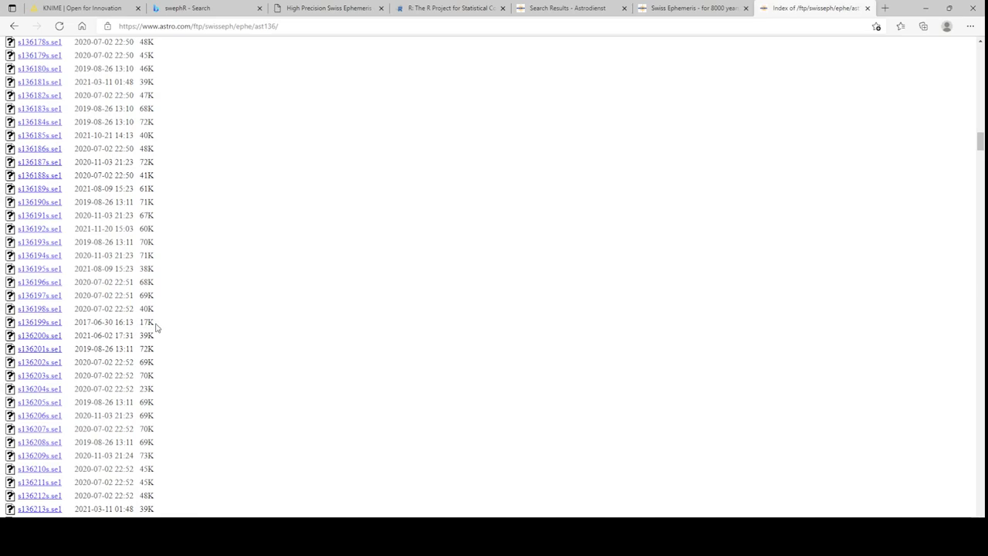
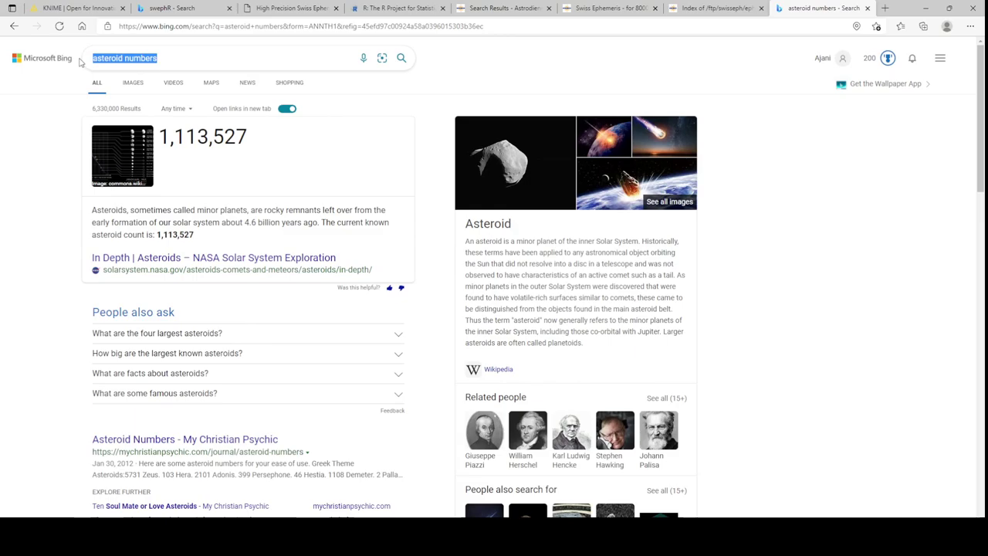
- Search the web for "minor planet center list" instead and open Wikipedia's List of minor planets
type("minor pl")
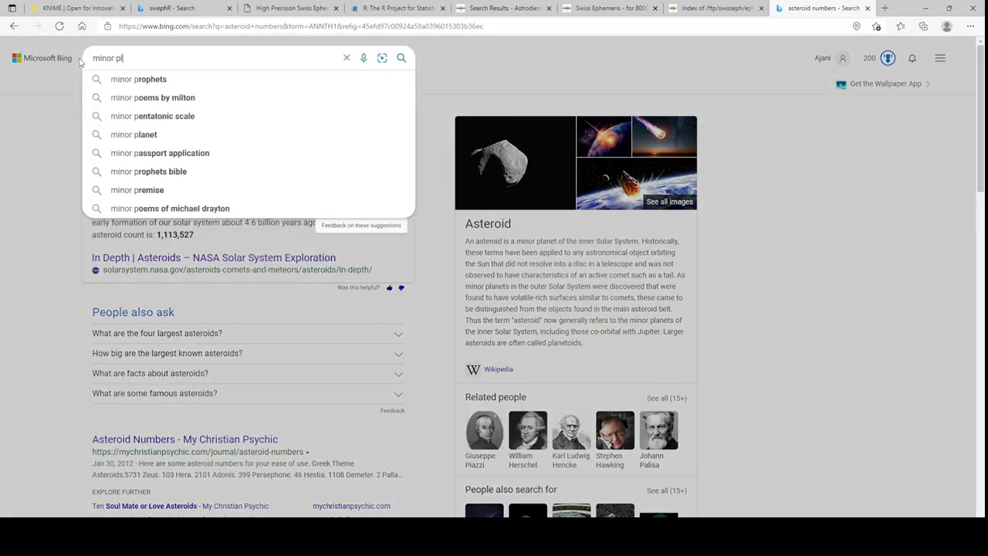
type("anet center")
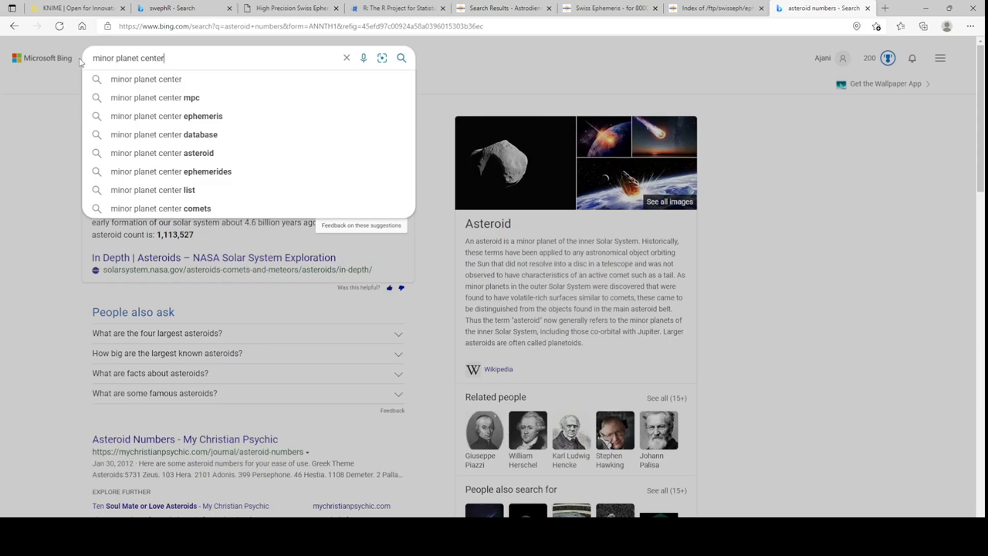
left_click(187, 192)
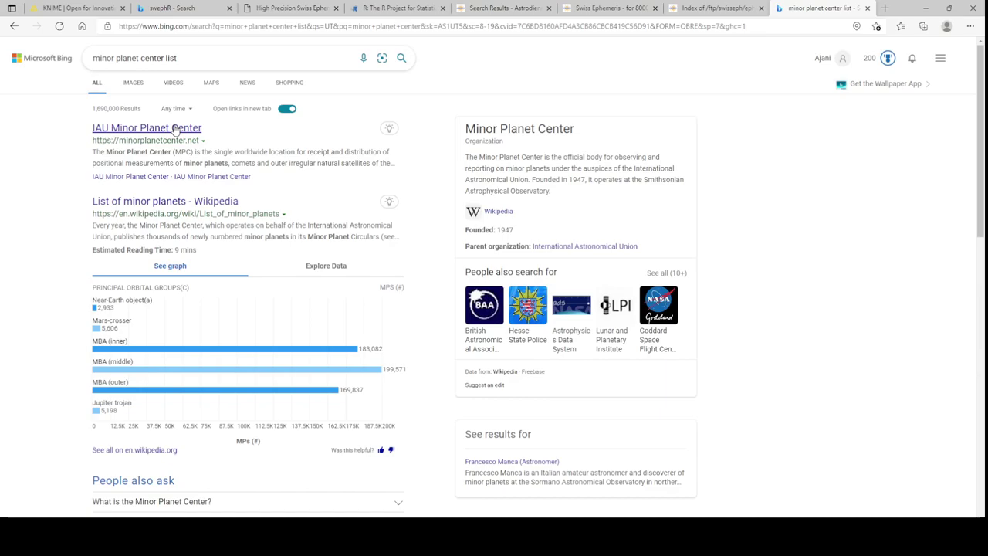
left_click(160, 202)
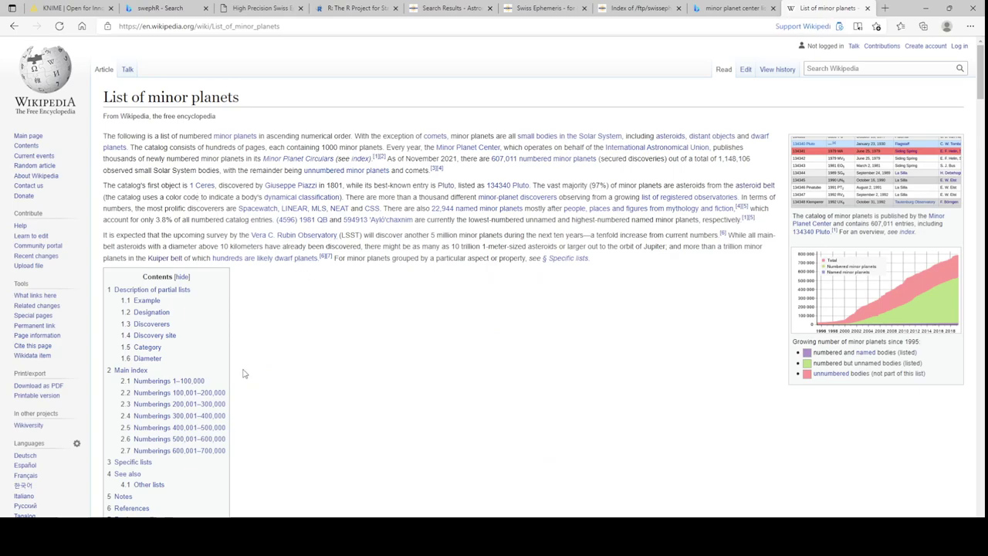
- Go to the numberings 1–100,000 index, open the list of minor planets 10001–11000, and examine its designation table
left_click(178, 382)
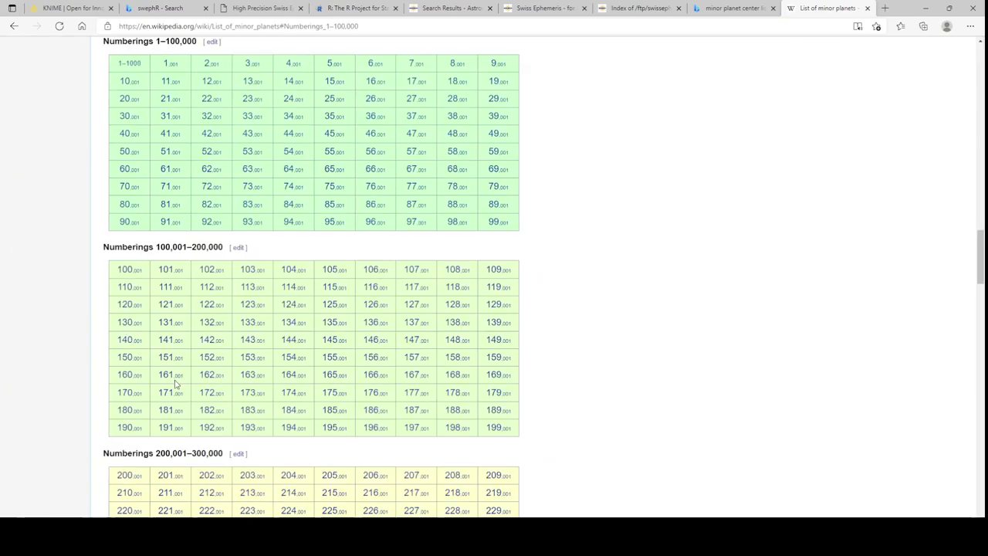
scroll(189, 240, "up", 6)
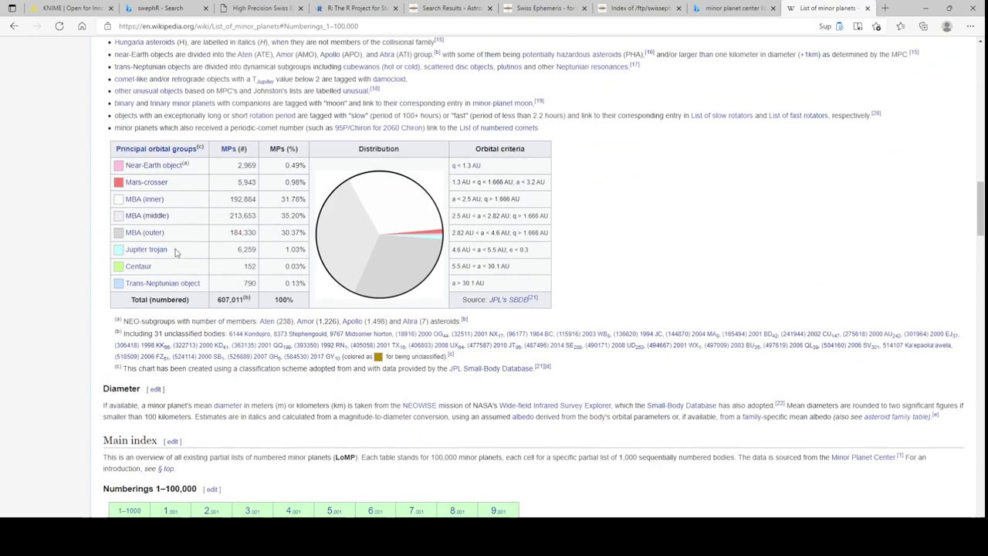
scroll(132, 151, "down", 5)
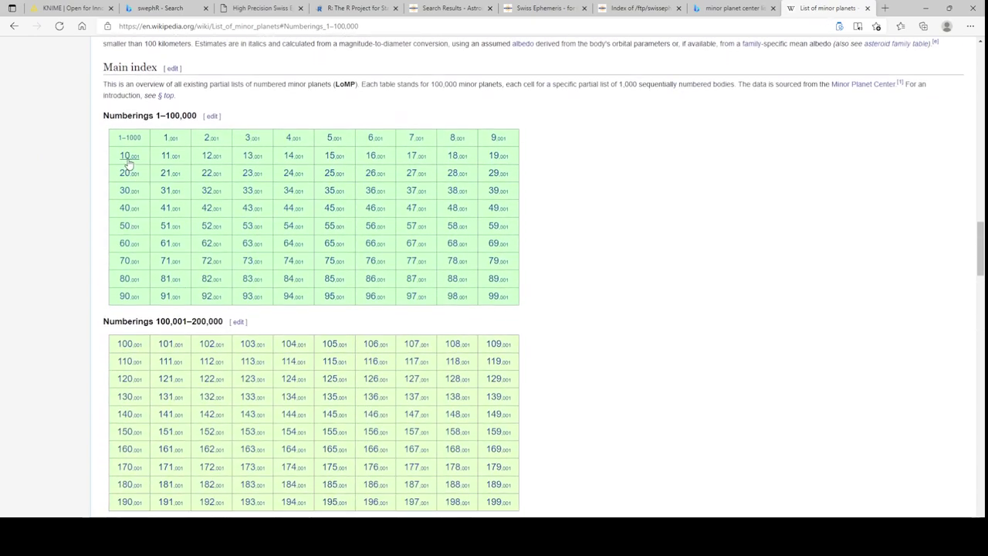
mouse_move(128, 158)
left_click(130, 158)
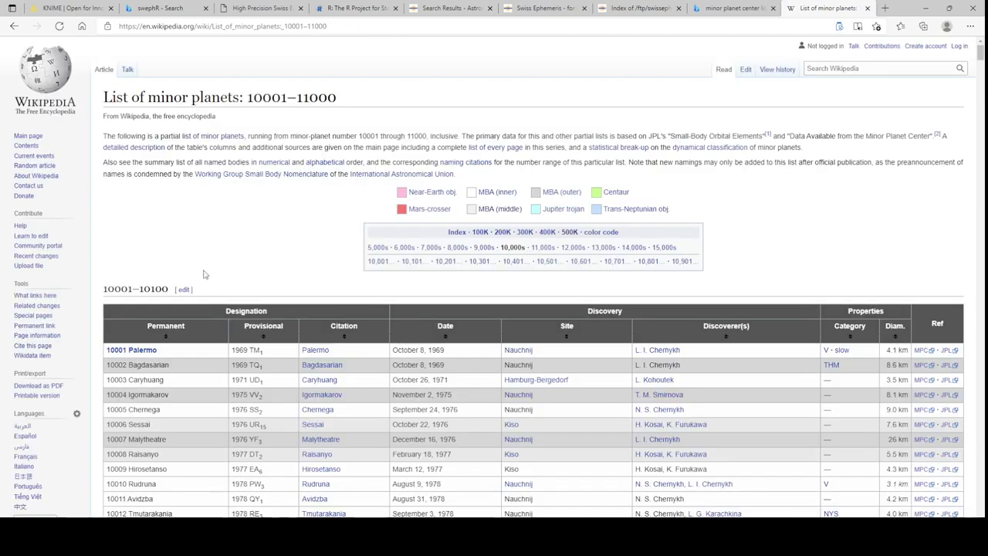
scroll(126, 158, "down", 3)
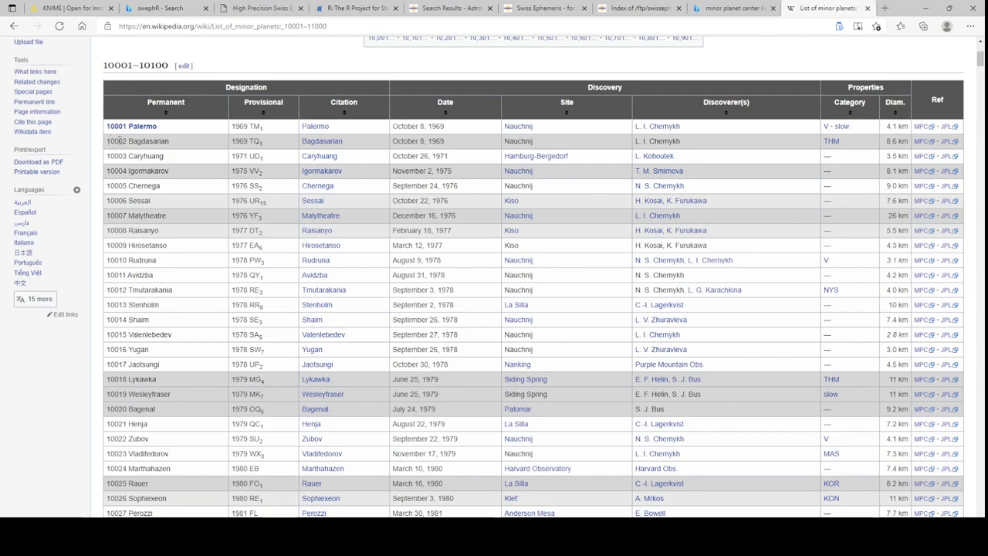
- Return to the ephe directory listing on the Swiss Ephemeris download site and open its ast10 asteroid folder
mouse_move(121, 130)
left_click(635, 9)
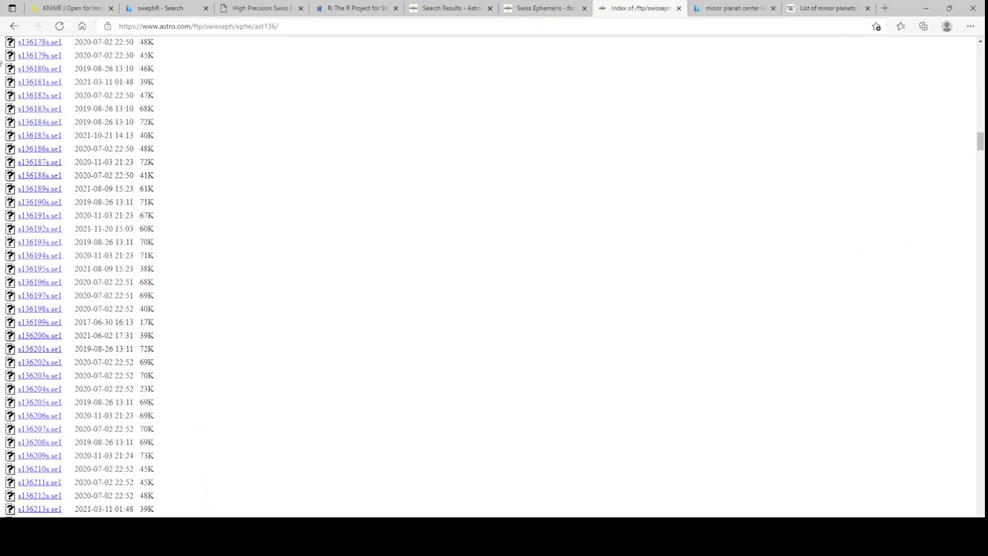
left_click(13, 26)
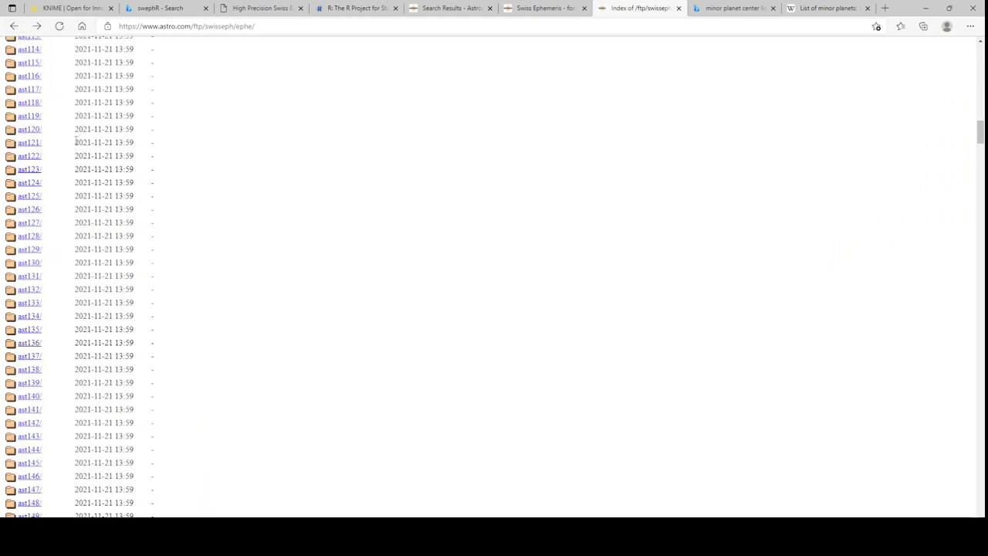
scroll(65, 152, "up", 7)
scroll(65, 151, "up", 3)
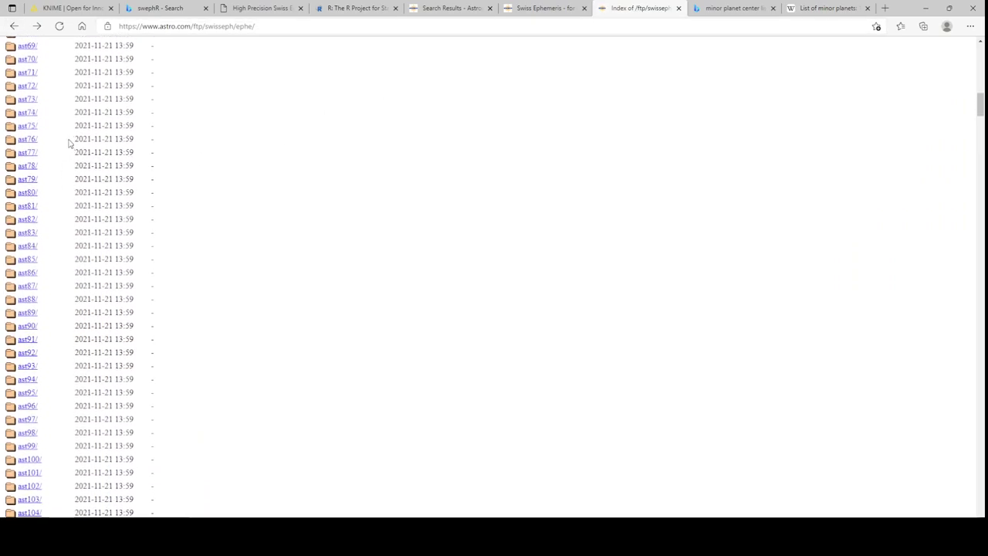
scroll(67, 147, "up", 4)
scroll(68, 145, "up", 8)
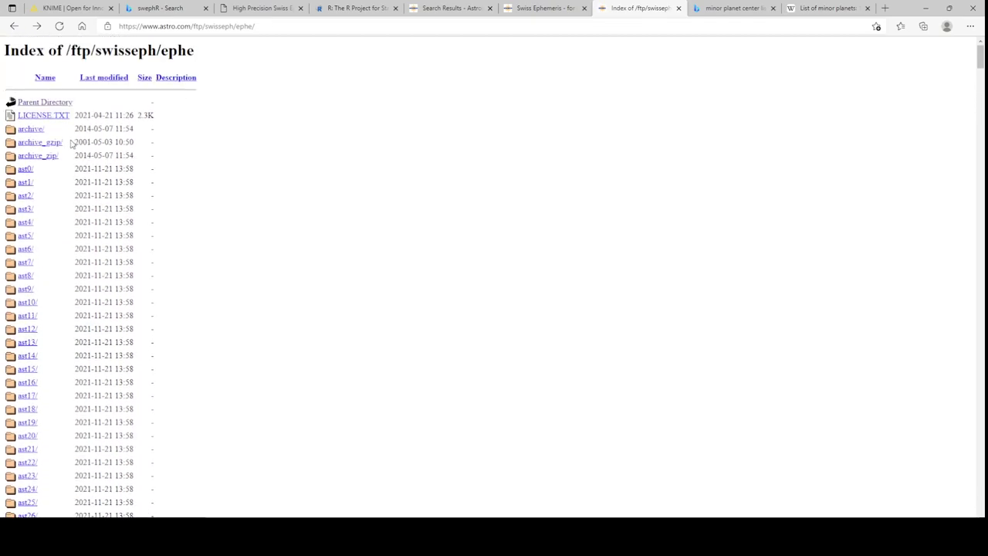
scroll(70, 147, "down", 1)
left_click(28, 229)
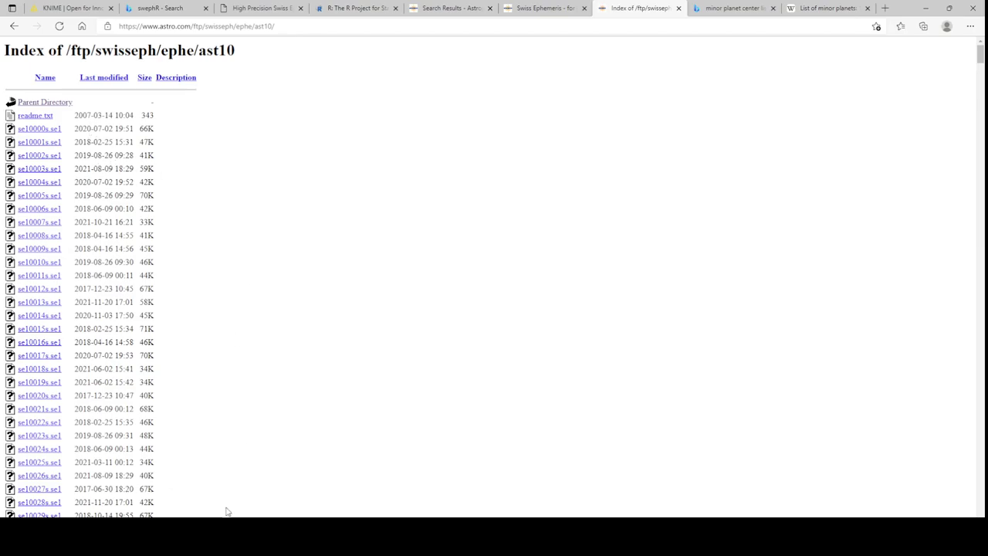
- Switch to KNIME's R Snippet dialog and review the ephemeris folder path in the swe_set_ephe_path line
key("alt+Tab")
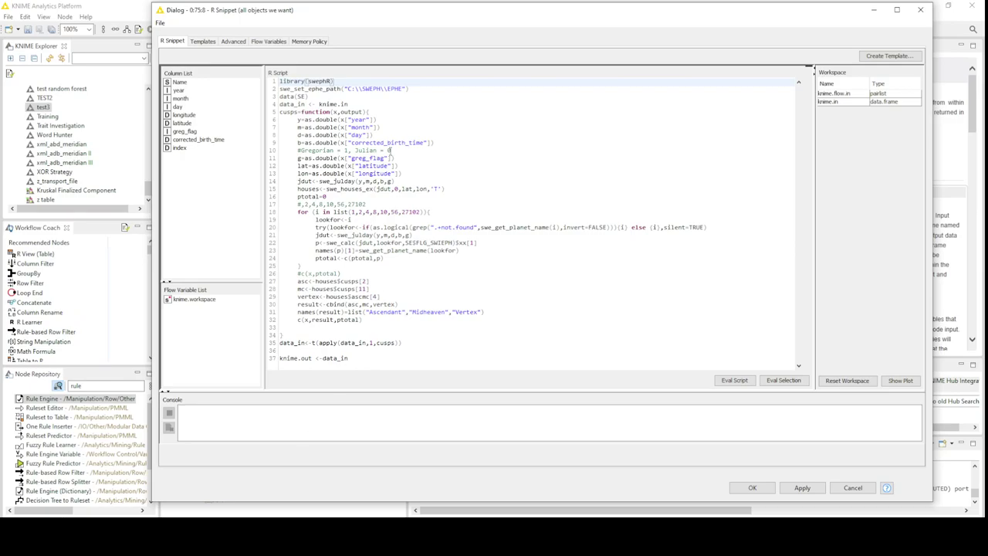
left_click(358, 89)
type("\\")
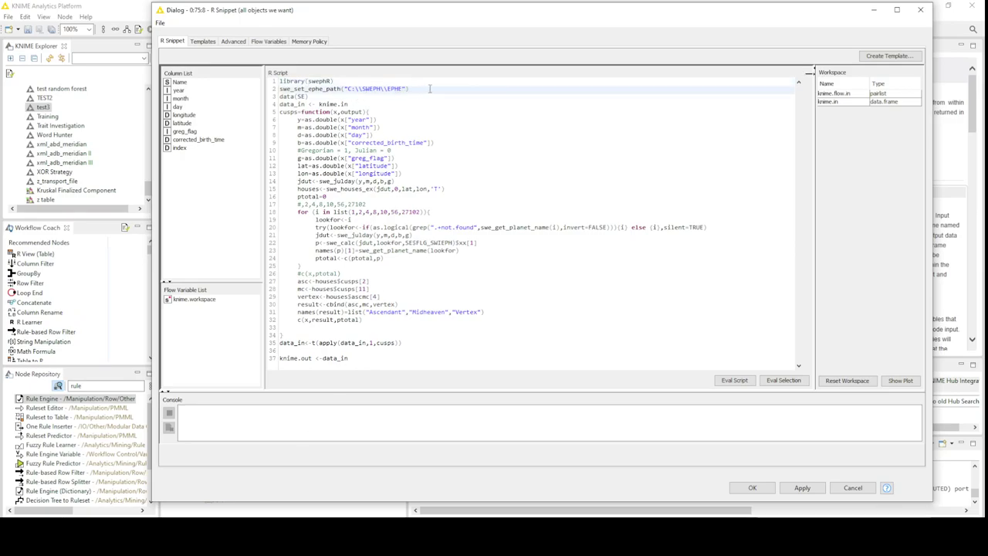
left_click(408, 89)
left_click(421, 107)
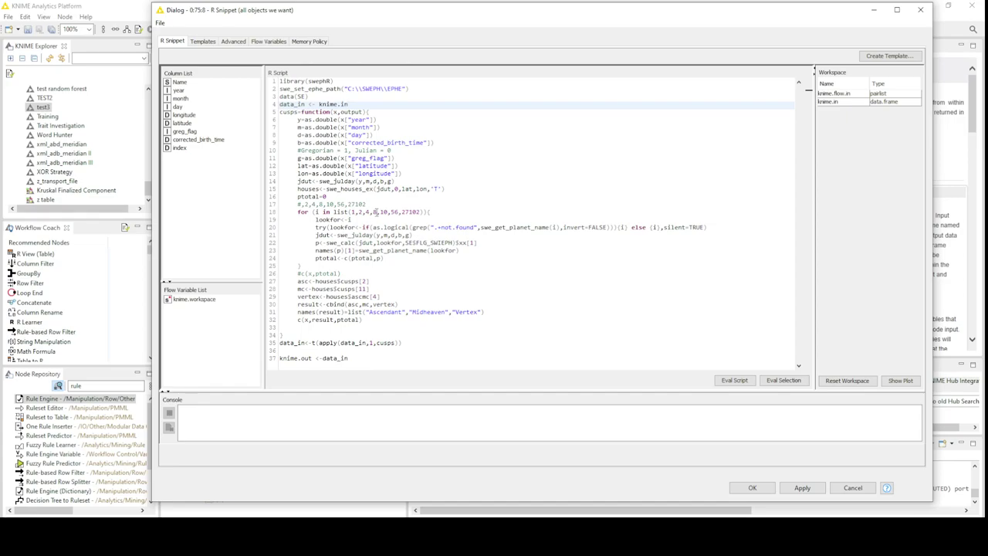
- Examine the object numbers 1,2,4,8,10,56 in the script's for loop, highlighting them within the list
left_click(375, 211)
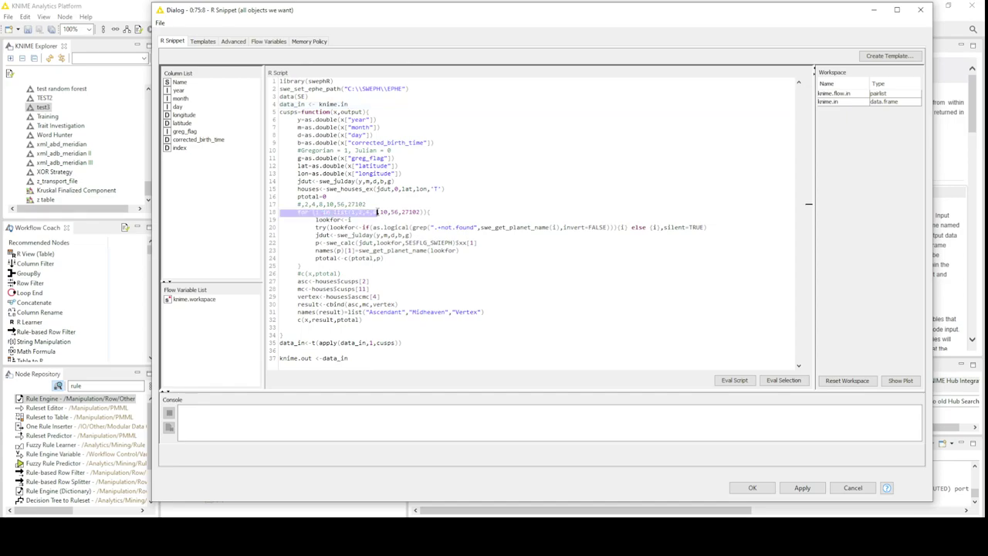
key("Down")
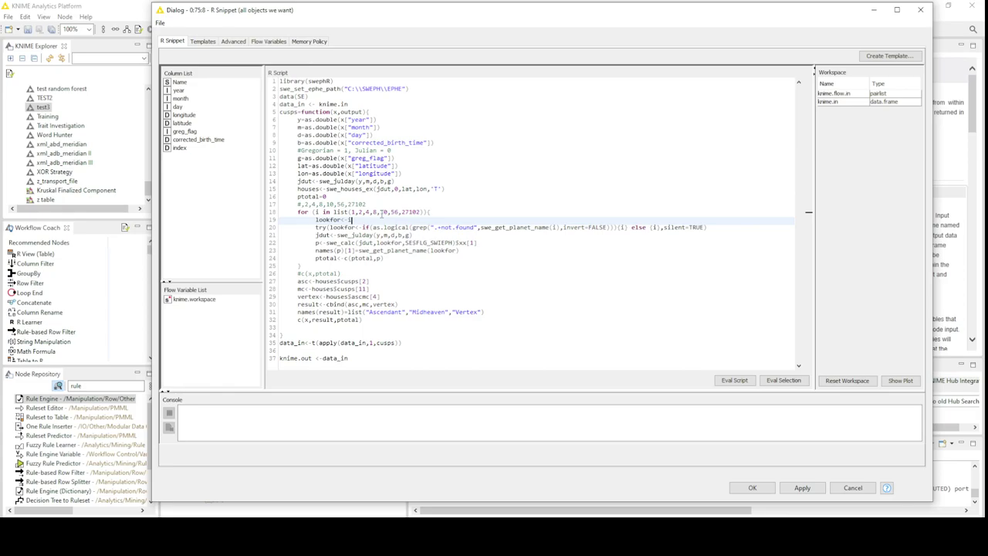
left_click(383, 212)
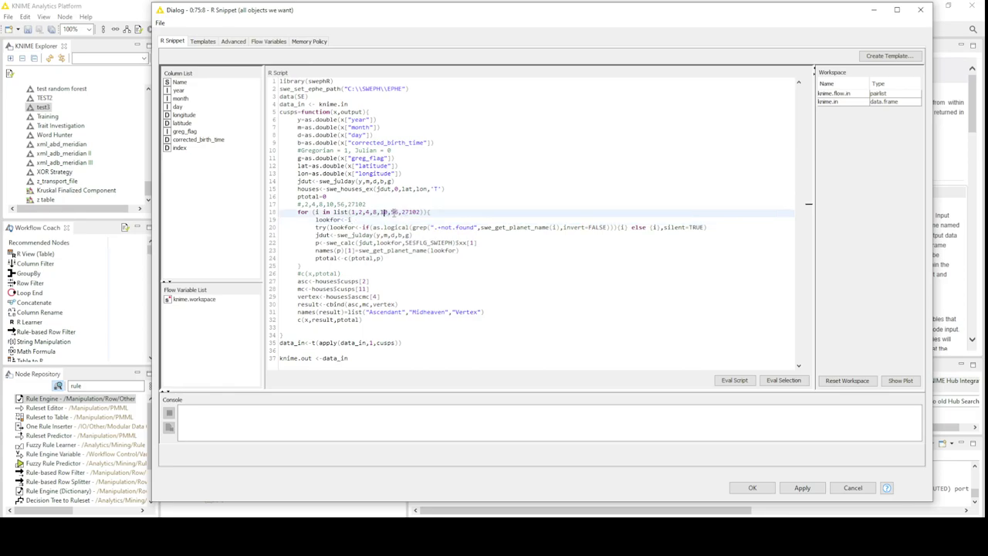
left_click(395, 213)
left_click_drag(395, 212, 350, 213)
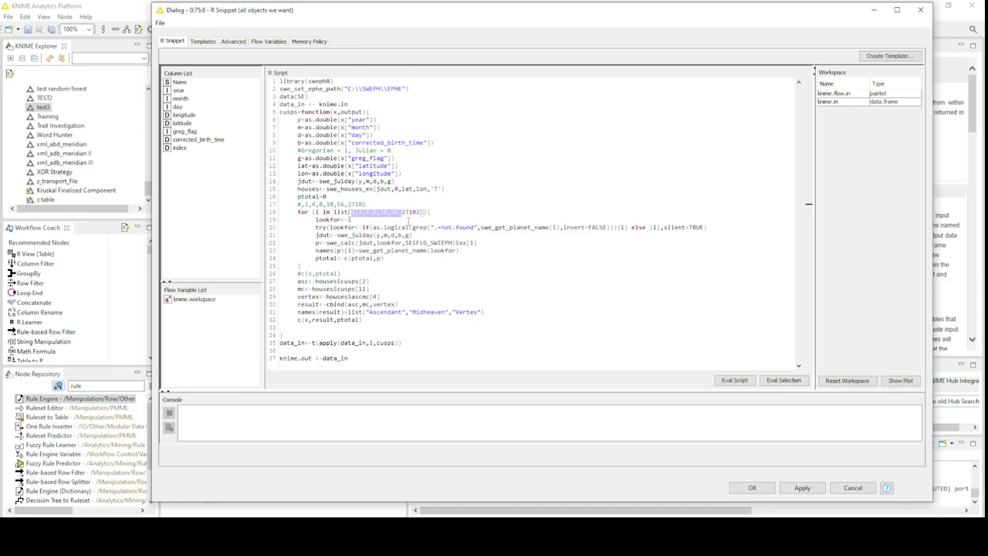
left_click(374, 203)
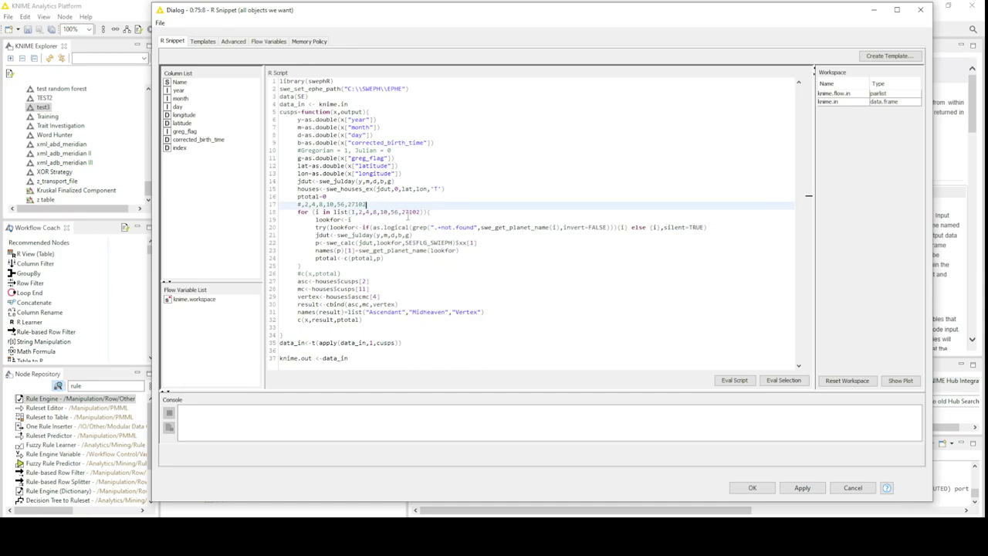
- Highlight the number 27102 in the for loop's list, then close the R Snippet dialog without applying changes
left_click_drag(401, 211, 422, 212)
left_click(430, 211)
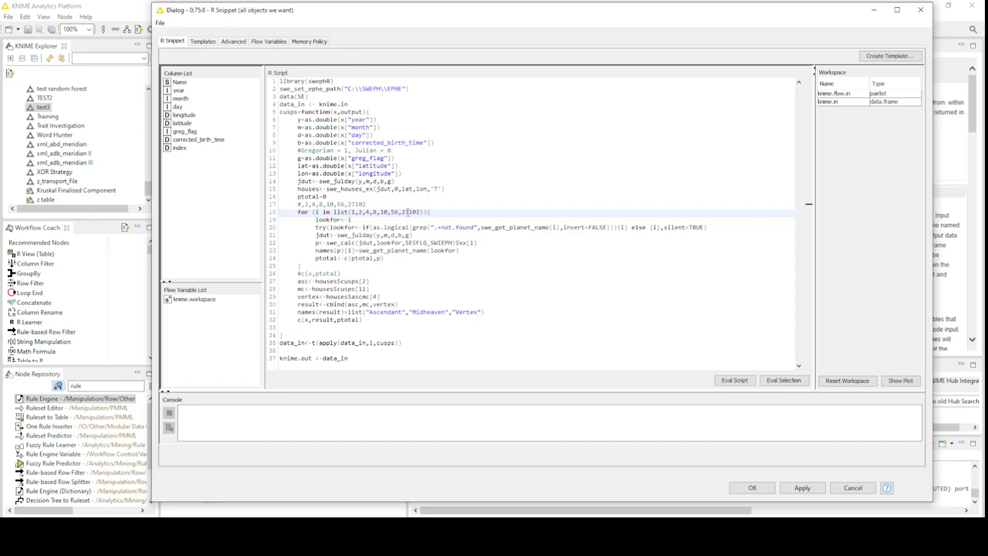
left_click(410, 212)
left_click(740, 242)
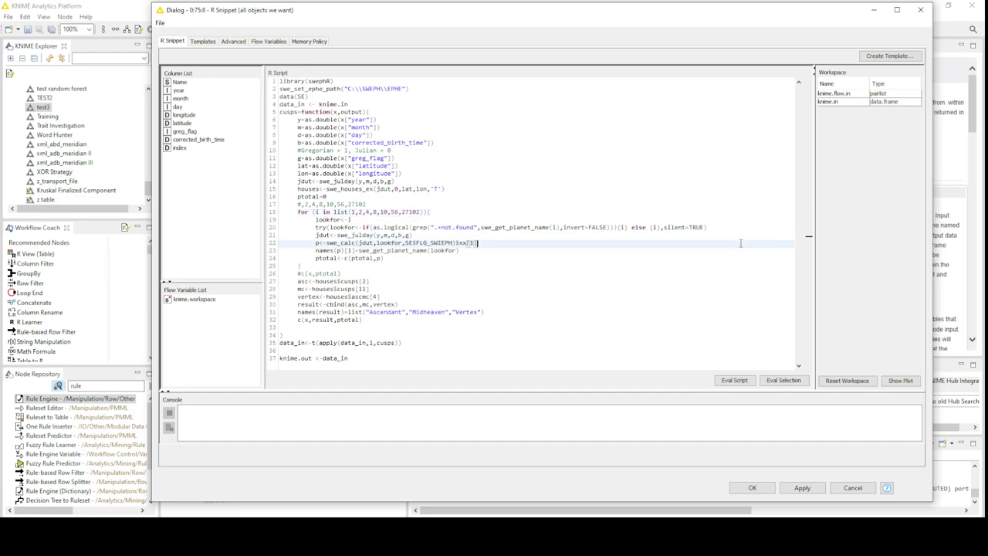
left_click(853, 487)
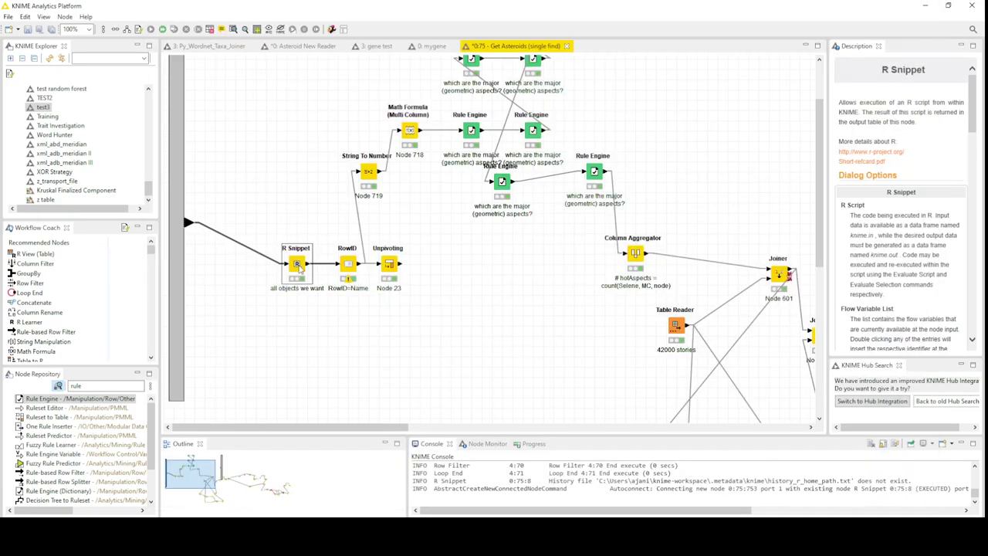
- Open the output table of the R Snippet node and select the Midheaven value of Row1
right_click(299, 266)
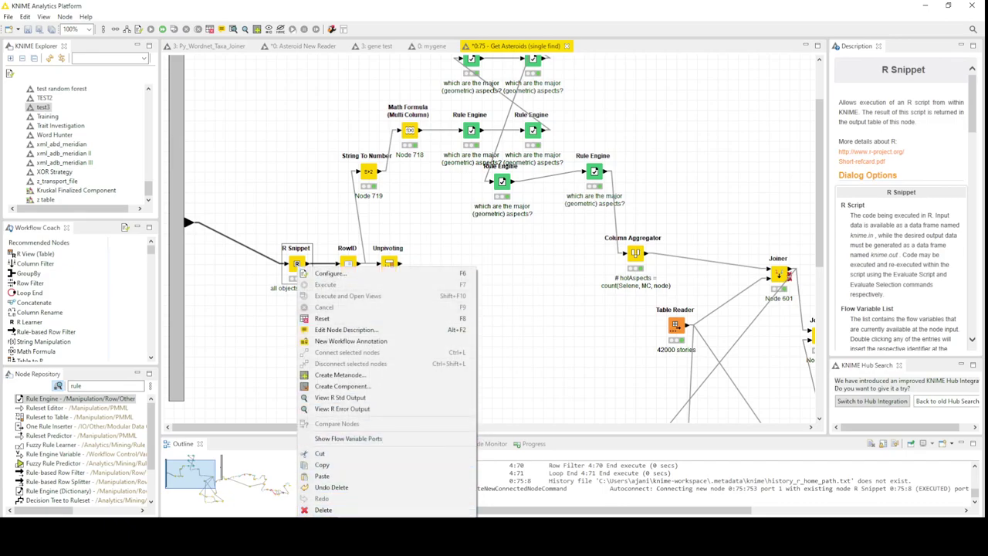
left_click(332, 515)
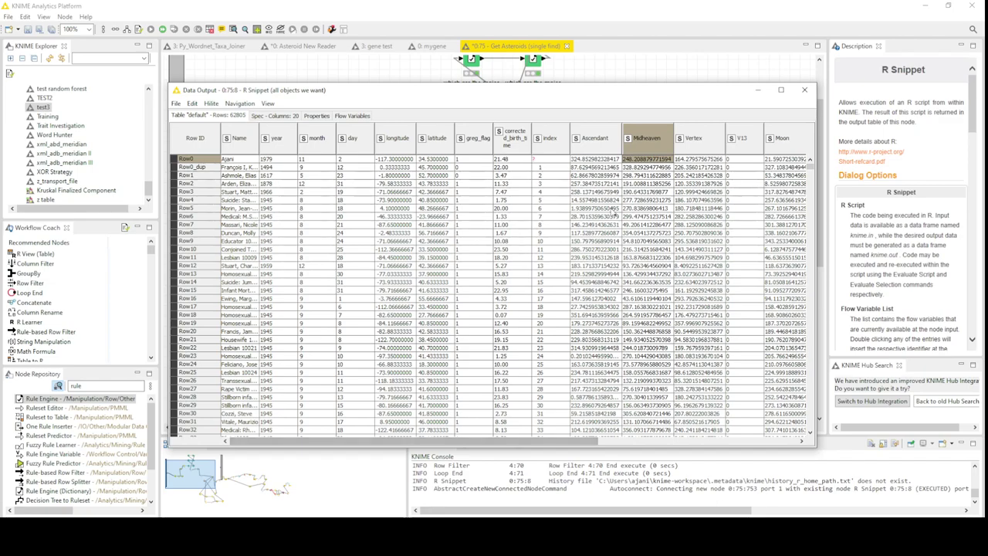
left_click(642, 175)
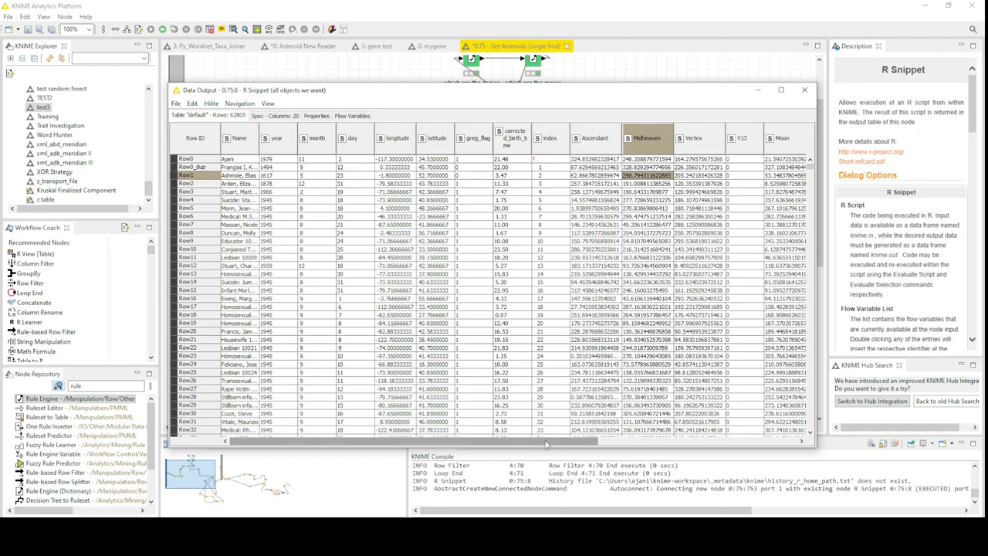
- Highlight the calculated values in the Moon, Mercury, Mars and Neptune columns of the output table one after another
left_click_drag(545, 444, 719, 442)
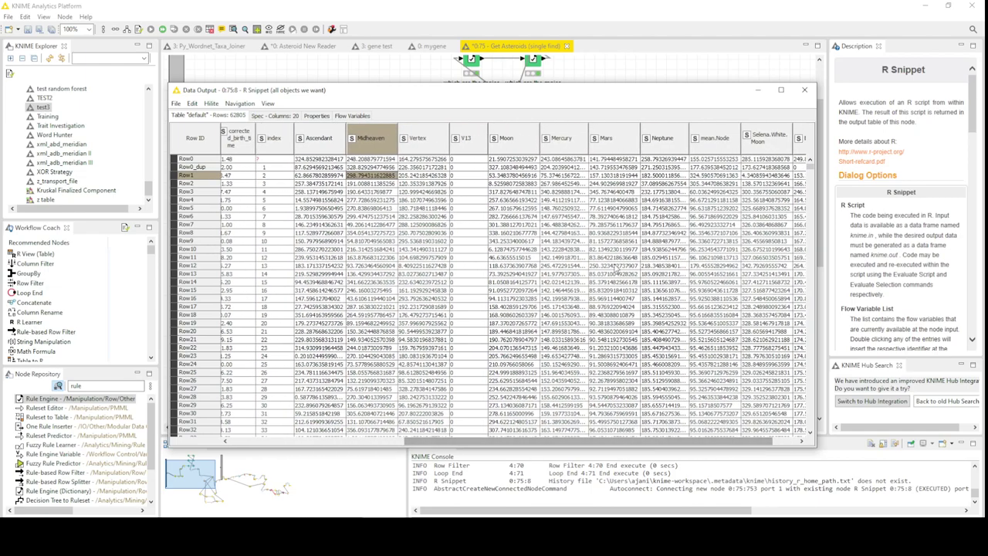
left_click_drag(513, 176, 513, 397)
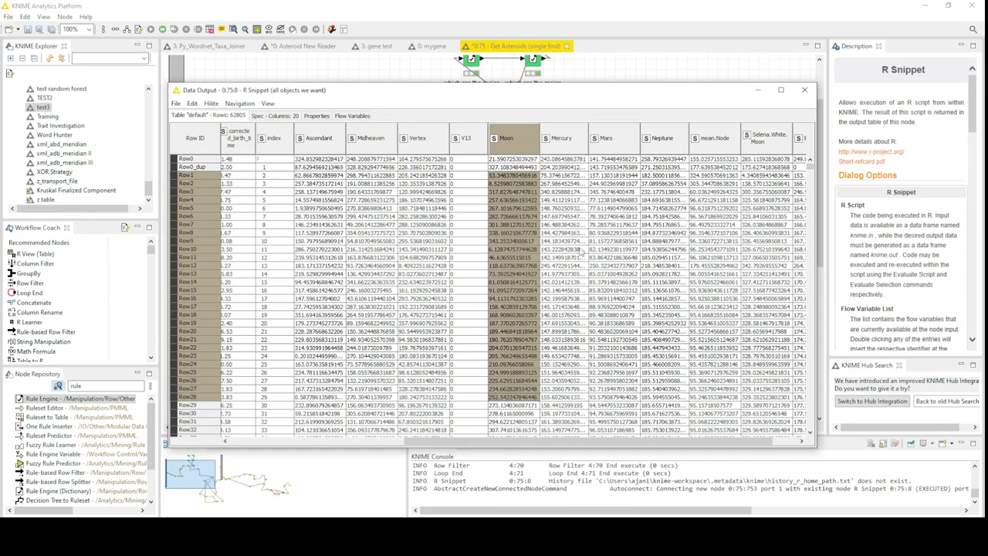
left_click_drag(575, 176, 563, 378)
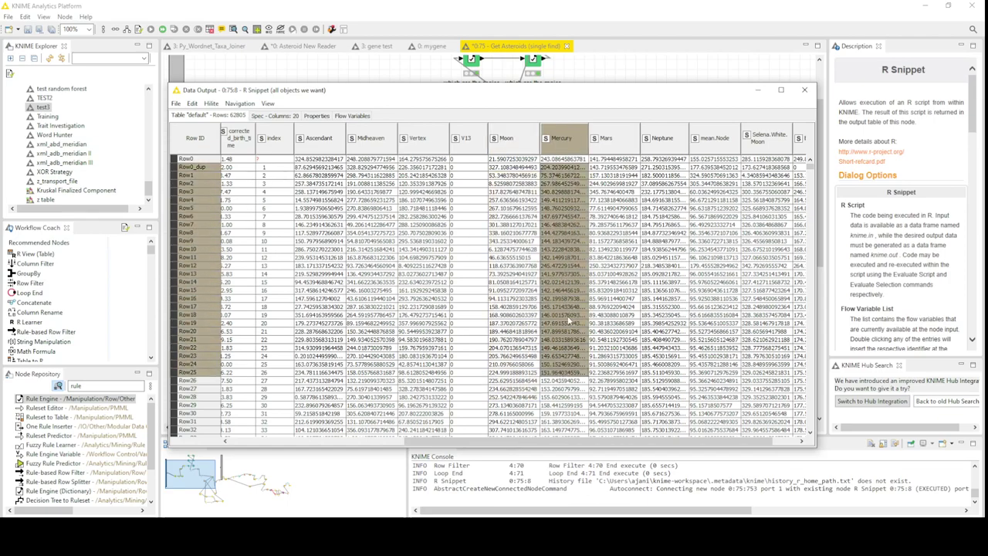
left_click_drag(621, 176, 621, 408)
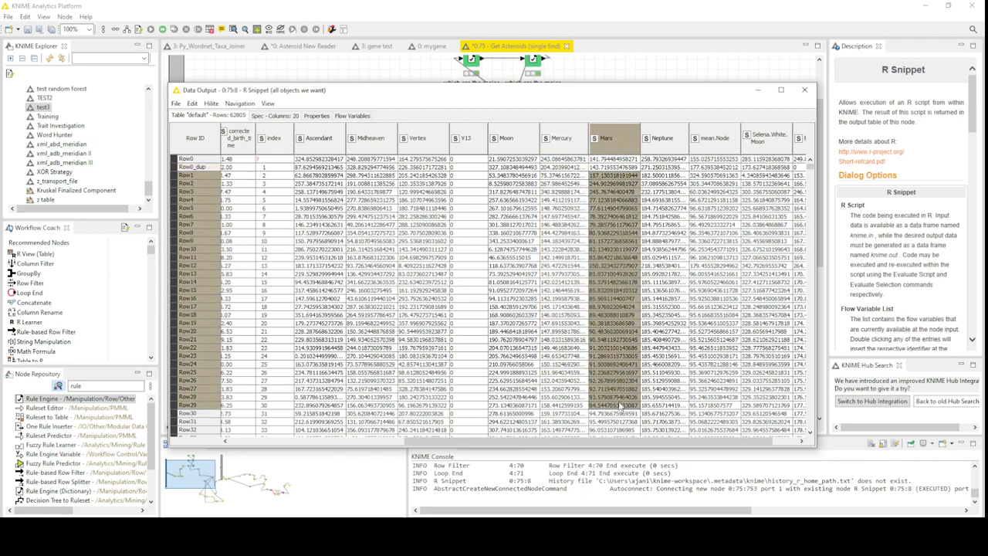
left_click_drag(672, 174, 649, 409)
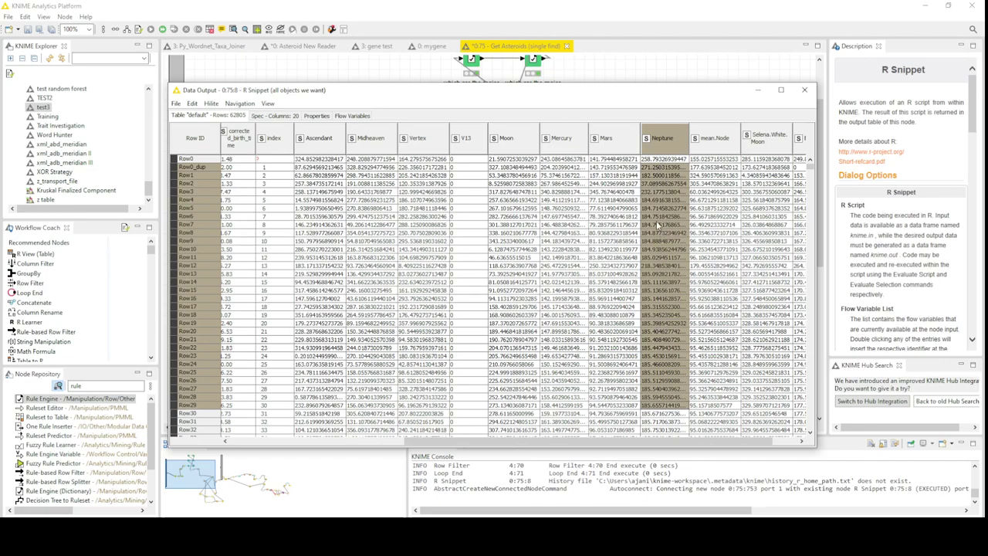
- Compare the Ascendant and Midheaven columns by highlighting value ranges in each of them alternately
left_click_drag(316, 184, 318, 287)
left_click_drag(369, 184, 367, 301)
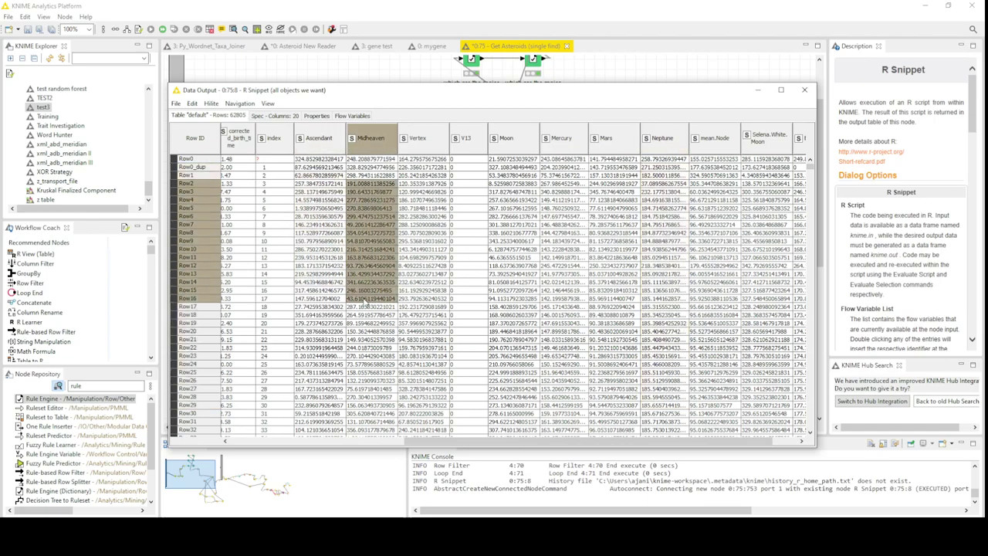
left_click_drag(318, 189, 339, 332)
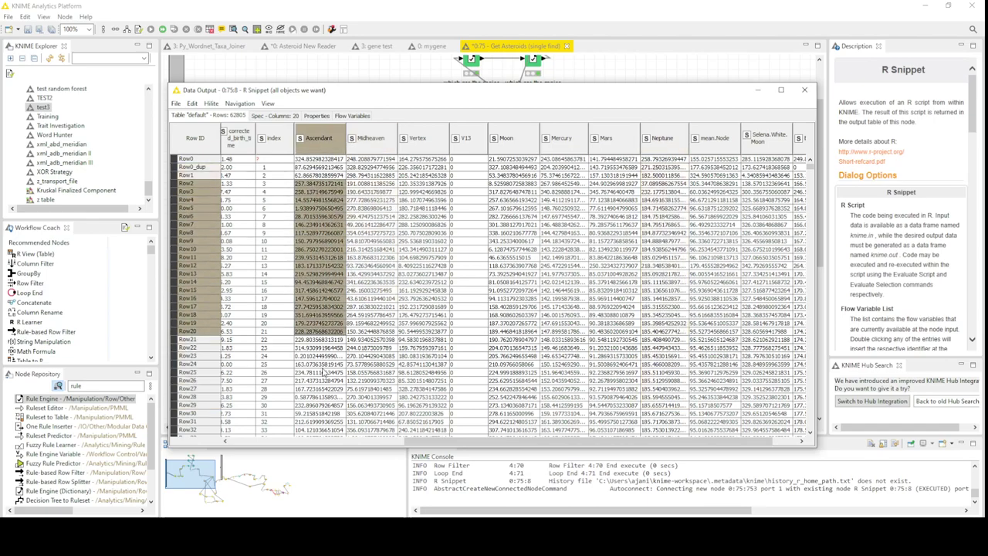
left_click_drag(376, 169, 380, 390)
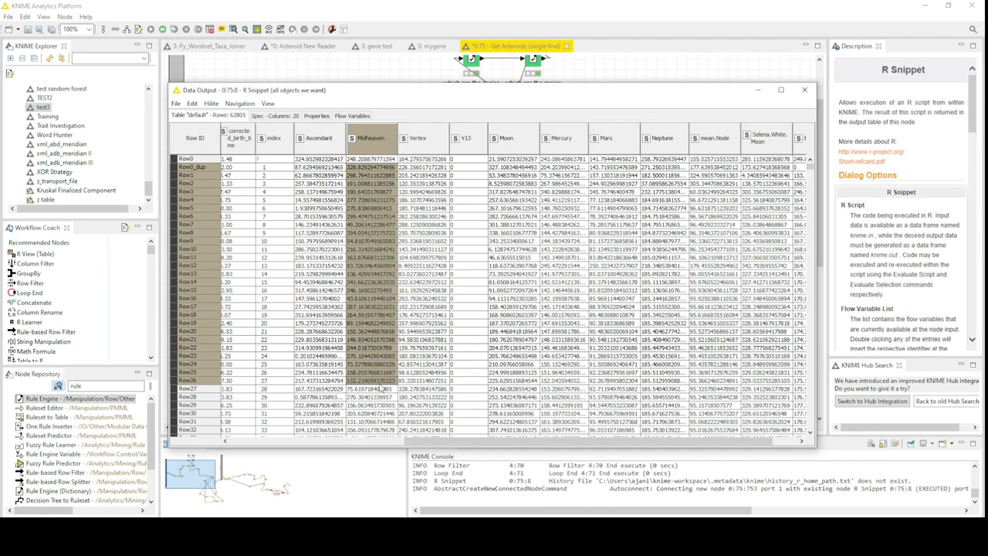
- Check individual Ascendant and Midheaven values in the first rows beside the birth data, then close the output table
left_click_drag(615, 441, 419, 455)
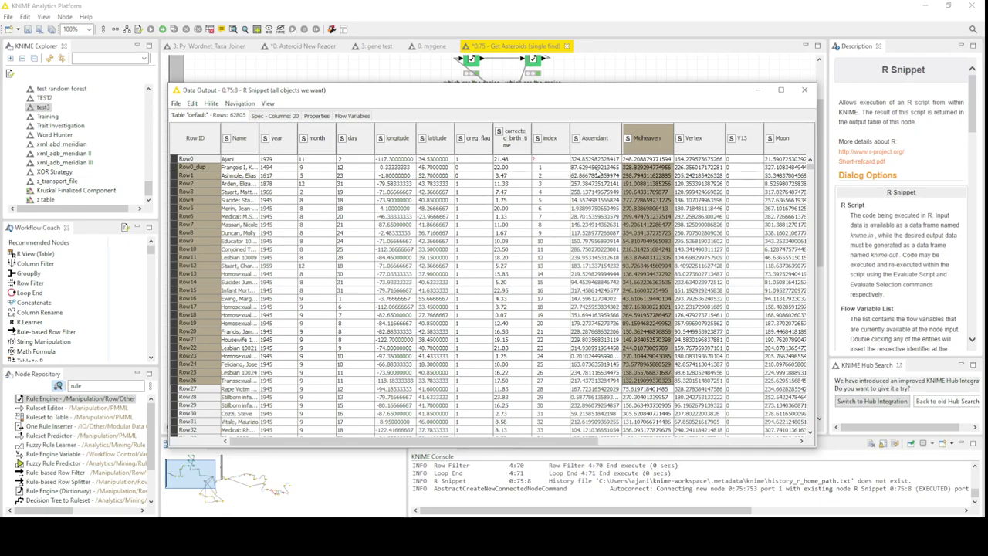
left_click(597, 168)
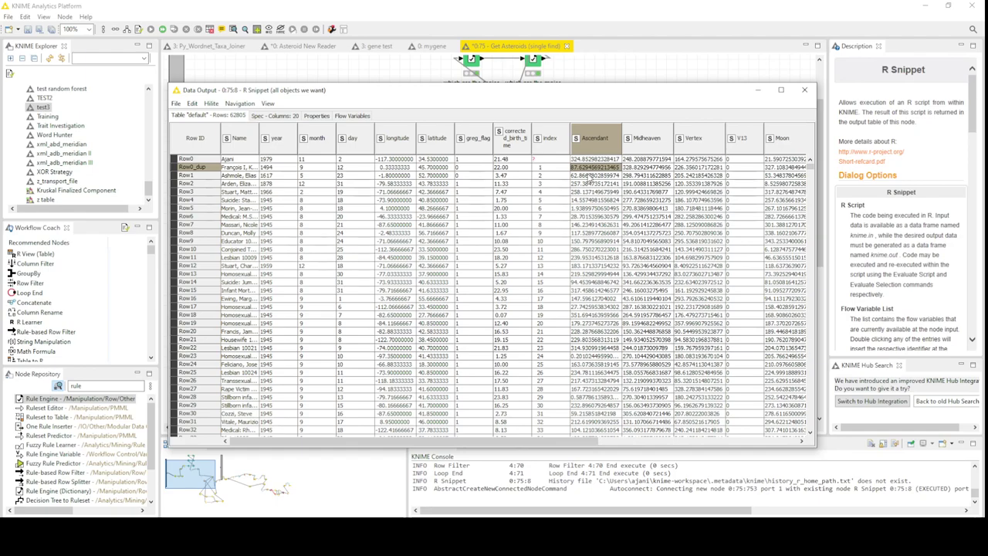
left_click(609, 192)
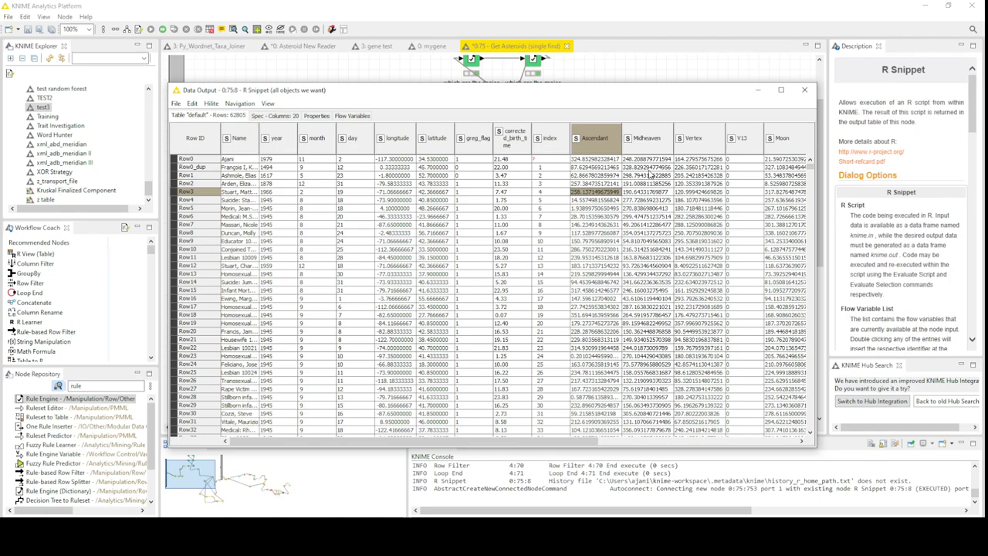
left_click(649, 160)
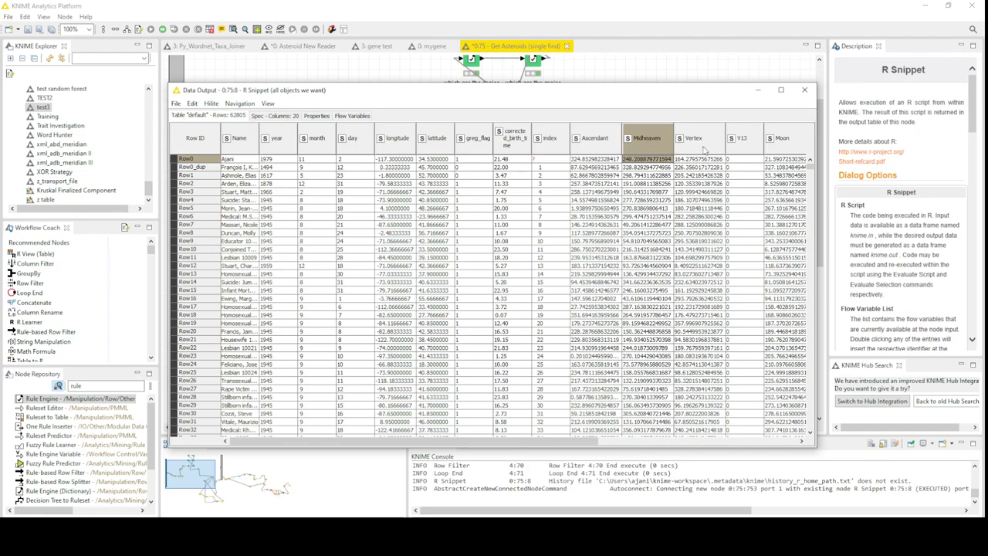
left_click(804, 91)
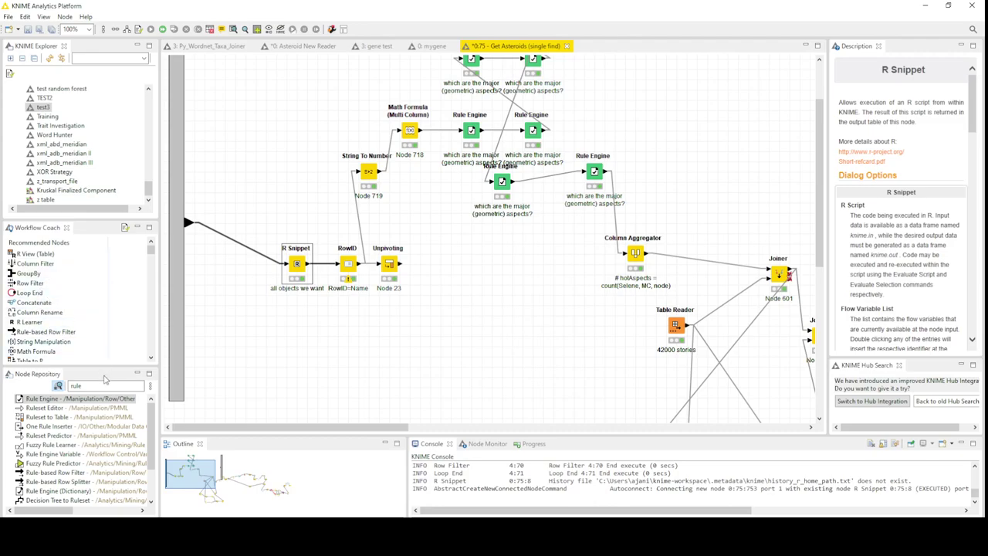
- Add a Rule Engine node below the RowID node and connect the R Snippet's output to it
left_click(67, 401)
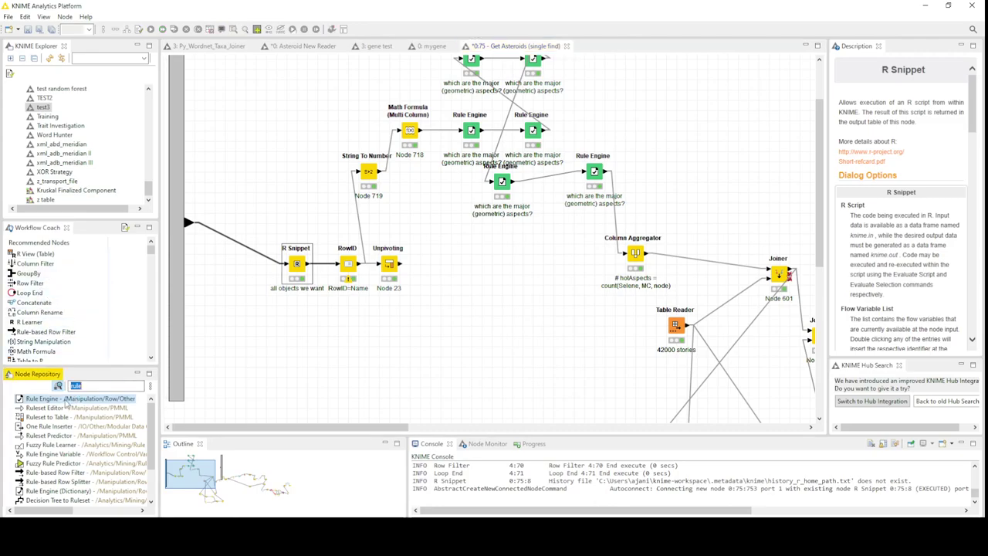
left_click_drag(66, 402, 346, 346)
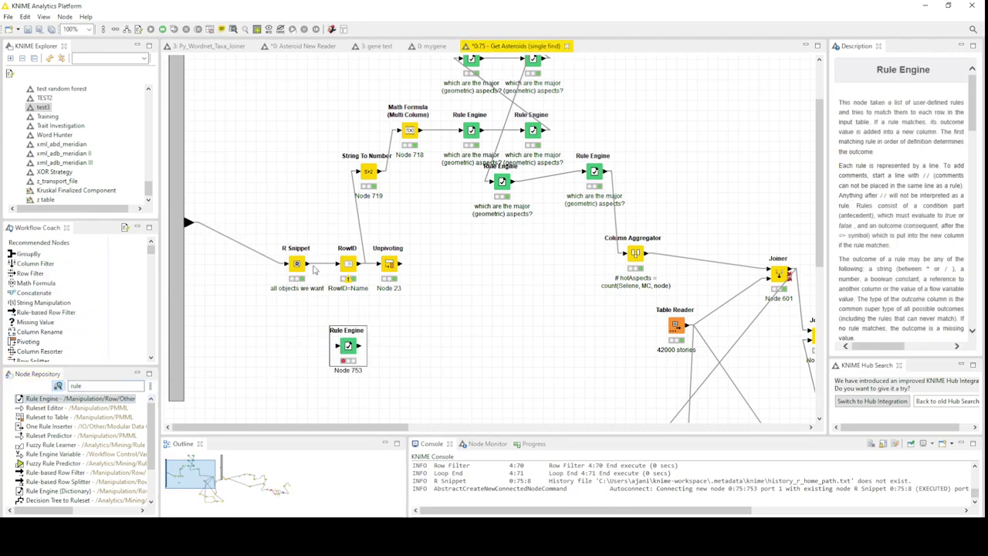
left_click_drag(308, 265, 349, 352)
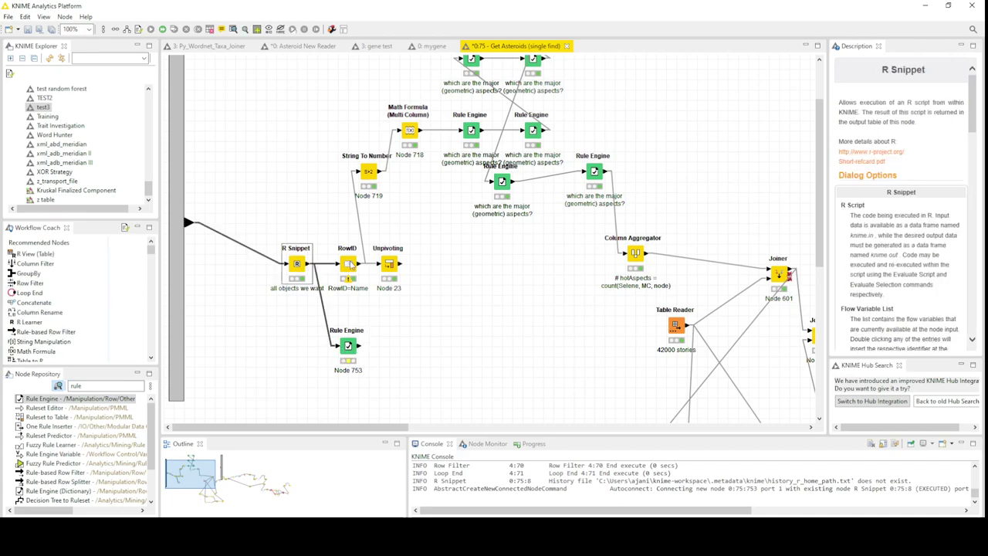
- Connect the RowID node's output to the new Rule Engine node and start its rule with $Midheaven$>=247.5 AND
left_click_drag(361, 265, 390, 353)
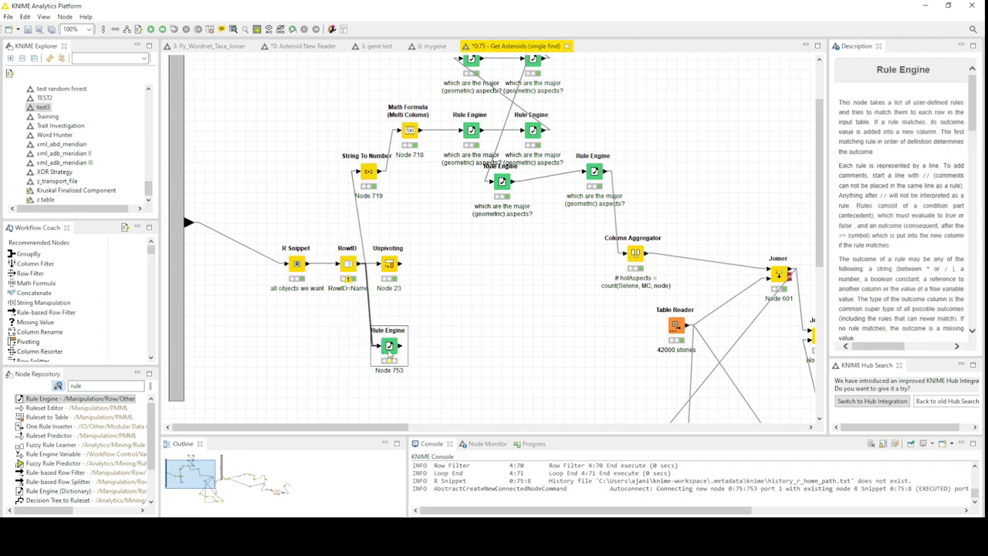
double_click(390, 352)
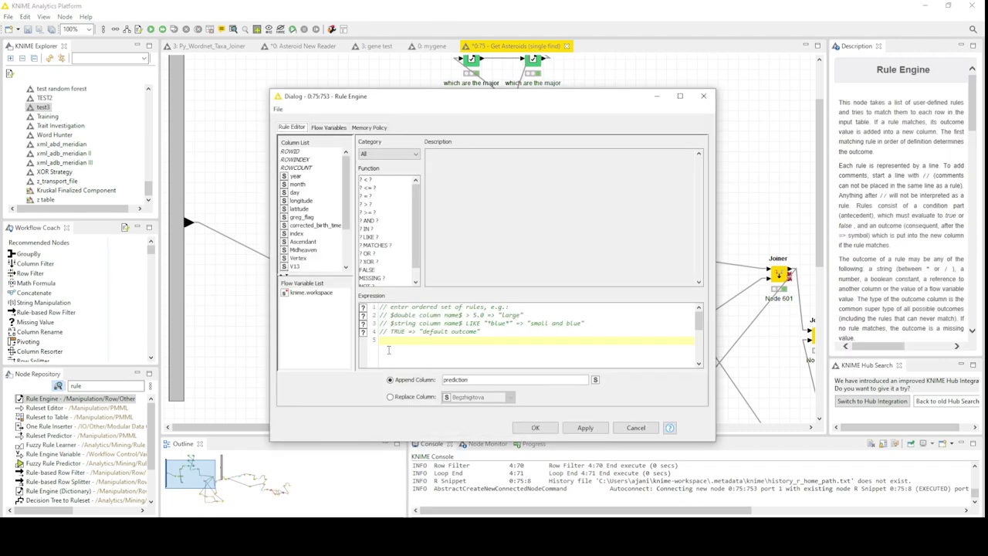
left_click(306, 250)
double_click(307, 251)
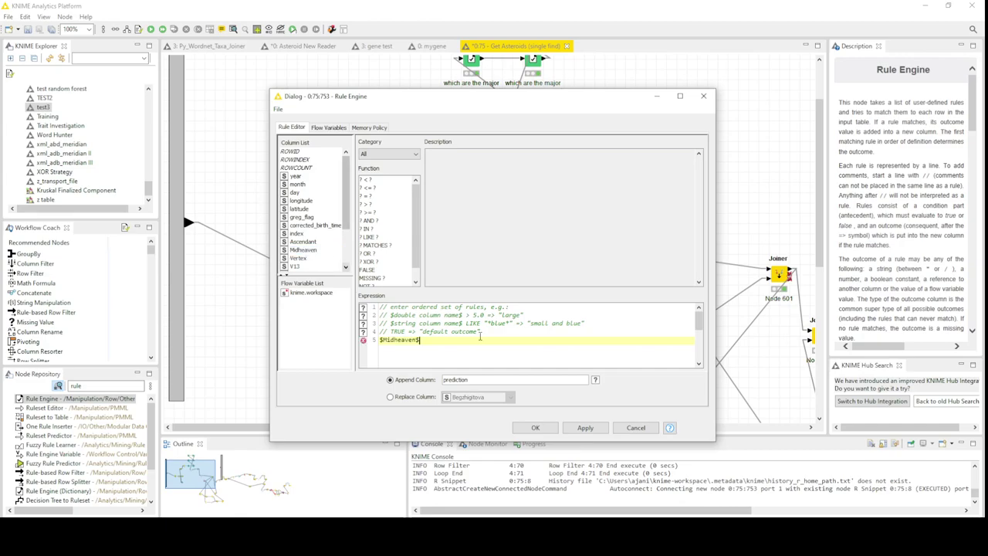
type(">")
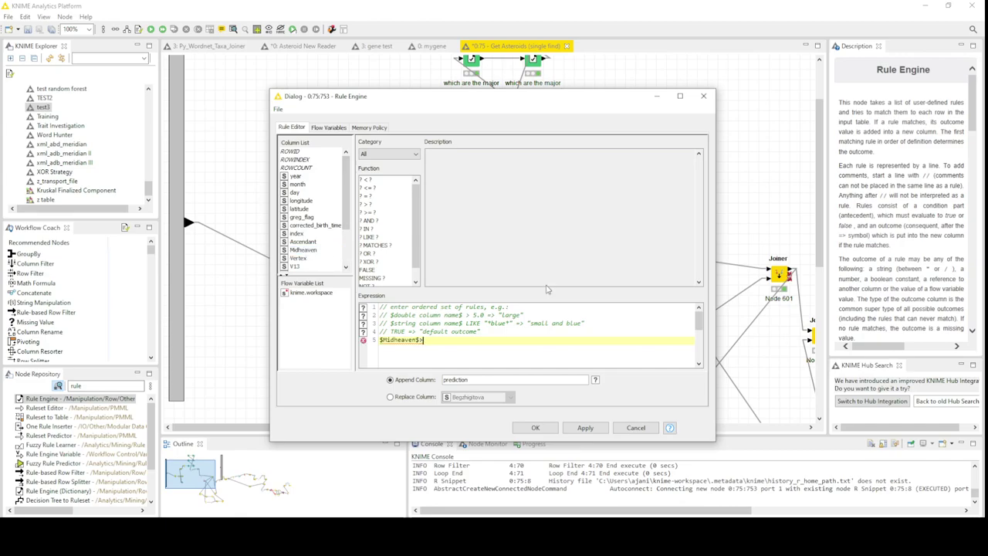
type("24.75")
key("BackSpace")
key("BackSpace")
key("BackSpace")
type("6")
key("BackSpace")
type("7.5")
key("BackSpace")
type("=247.5 AND")
- Complete the rule with $Midheaven$<250 => 1 and add the default rule TRUE => 0 on the next line
double_click(323, 250)
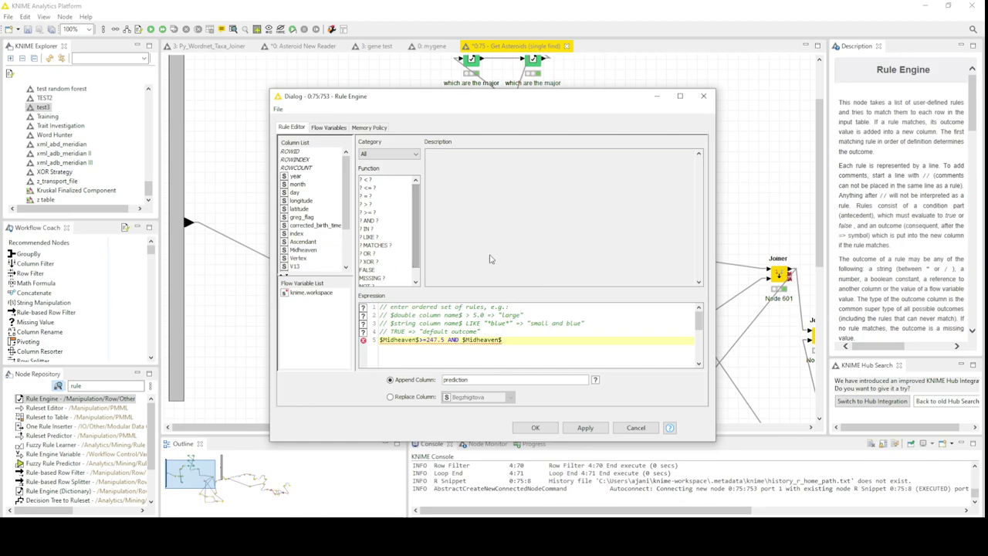
type("<")
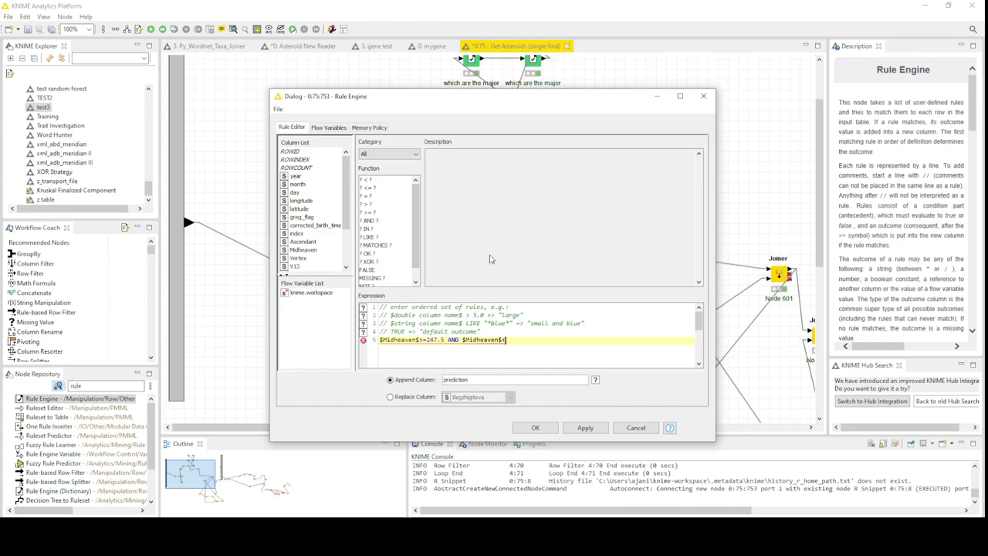
type("250 =")
type(">")
type("1")
key("Return")
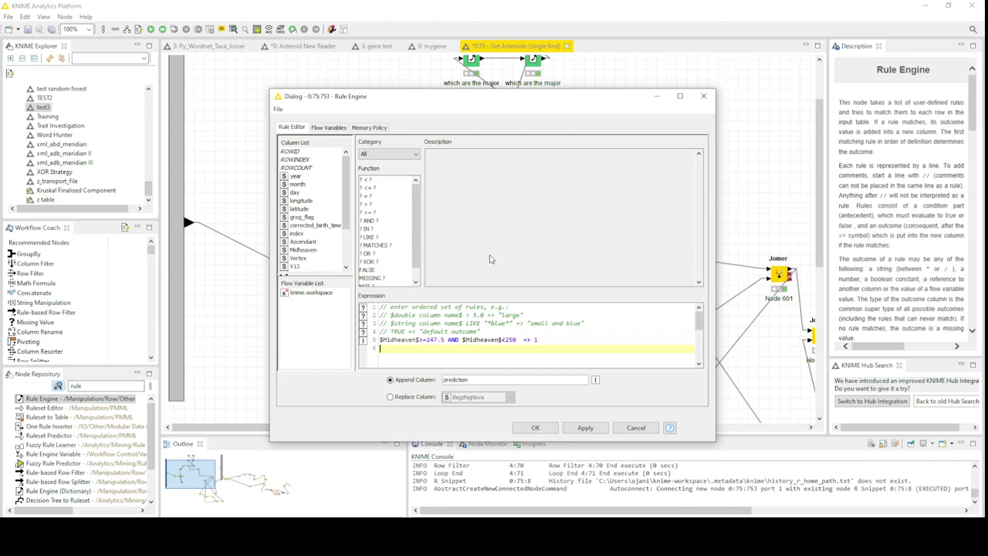
type("TRUE => 0")
- Name the appended output column inSection and accept the Rule Engine configuration
left_click_drag(467, 379, 424, 378)
type("s")
key("BackSpace")
key("BackSpace")
type("inSection")
left_click(536, 427)
- Execute the newly configured Rule Engine node below the Unpivoting node
right_click(389, 114)
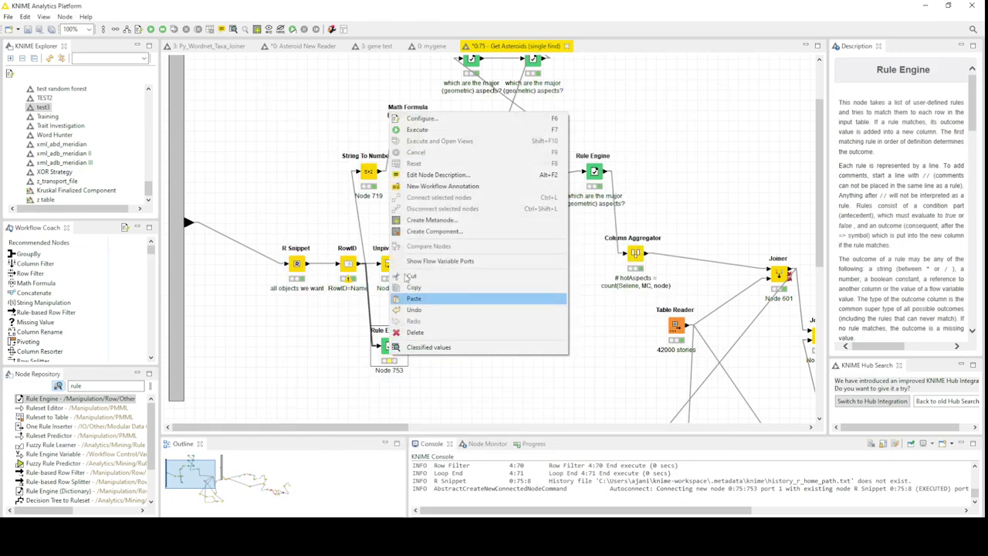
left_click(418, 130)
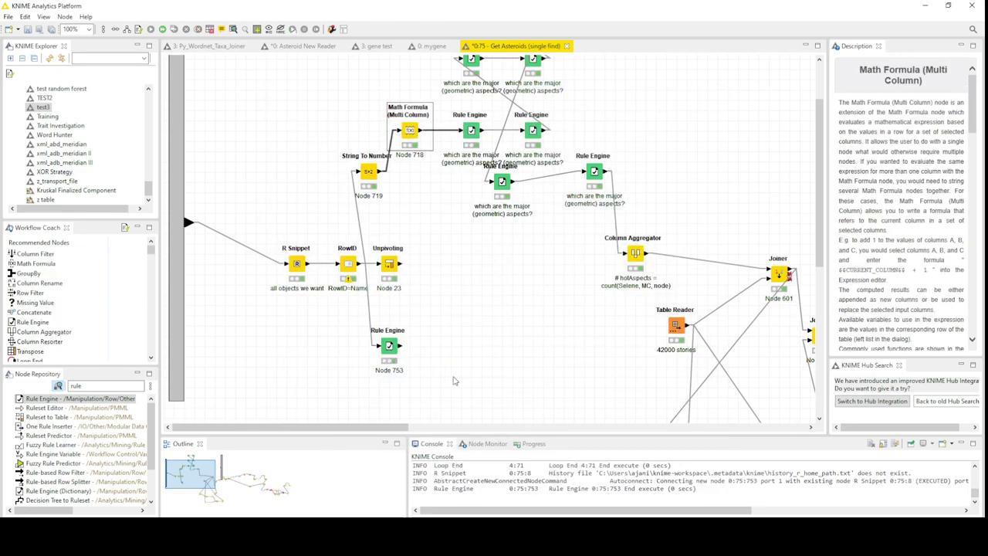
right_click(386, 350)
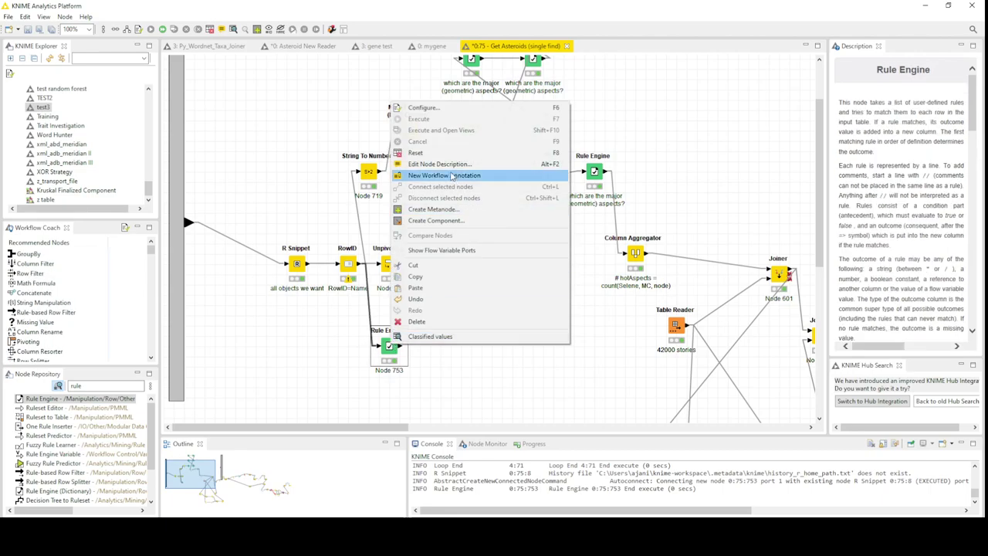
left_click(440, 390)
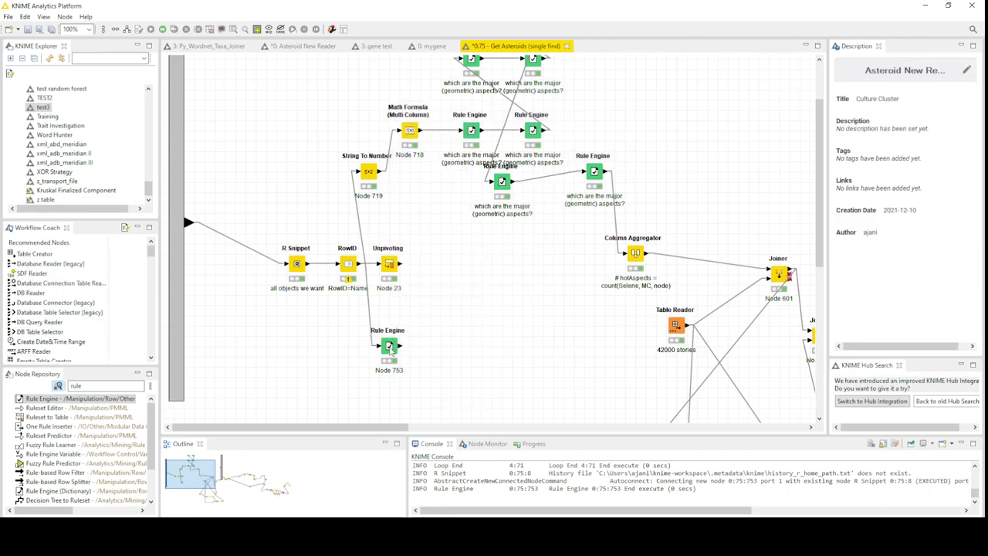
- Label the new Rule Engine node "is the person in that section"
left_click(390, 371)
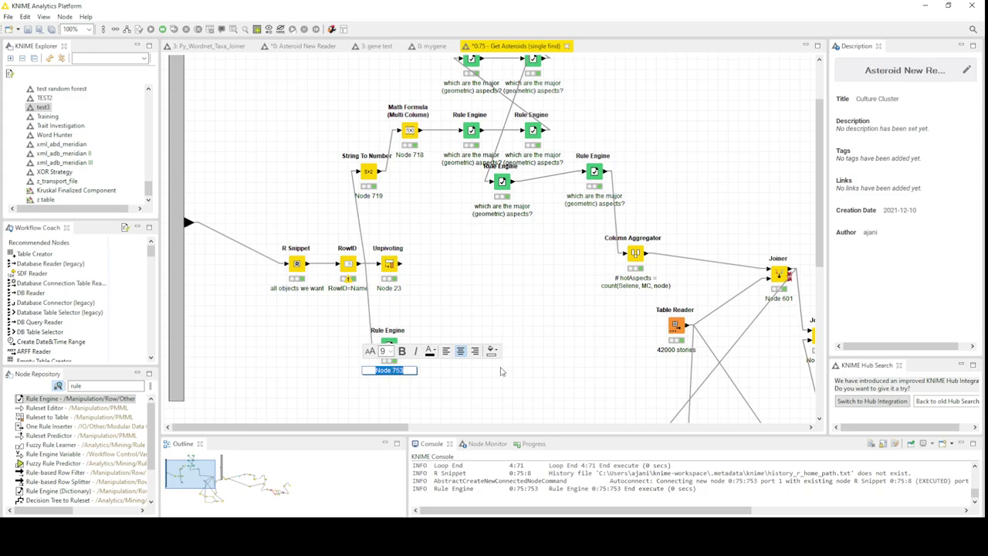
type("is the perosn")
key("BackSpace")
key("BackSpace")
key("BackSpace")
type("son in that section")
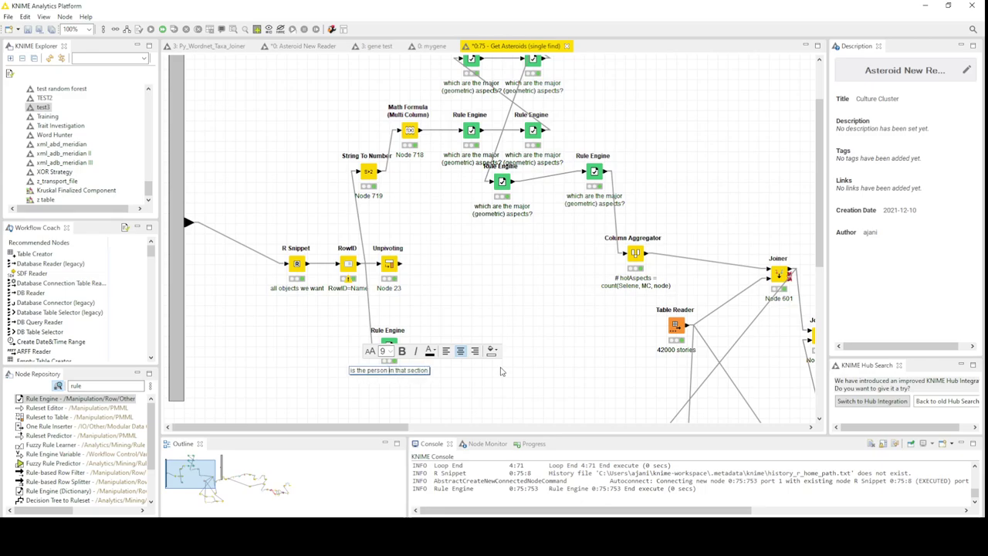
- Extend the Rule Engine node's label to read "is the person's asteroid in that section?"
key("ctrl+Left")
key("ctrl+Left")
key("ctrl+Left")
key("Left")
type("'s ")
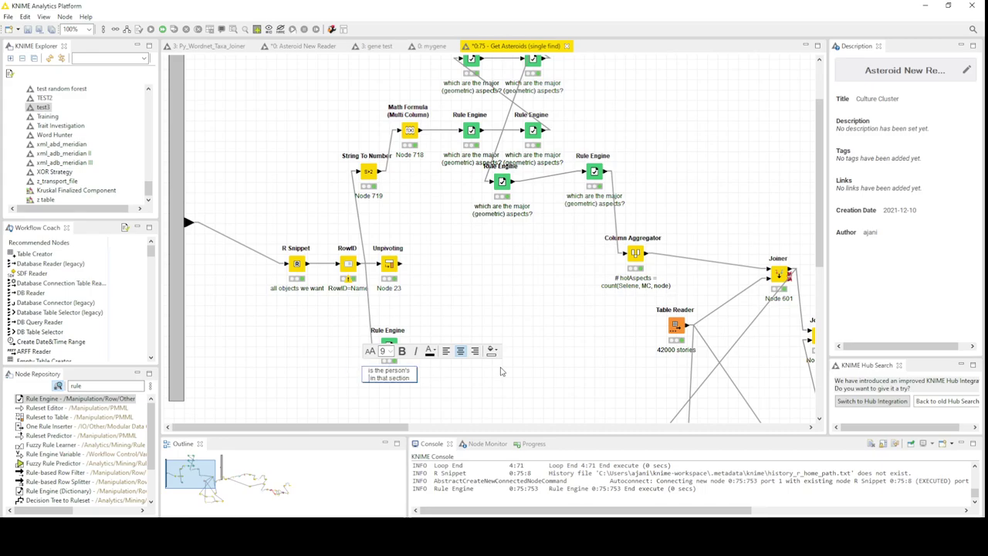
type("asteroid")
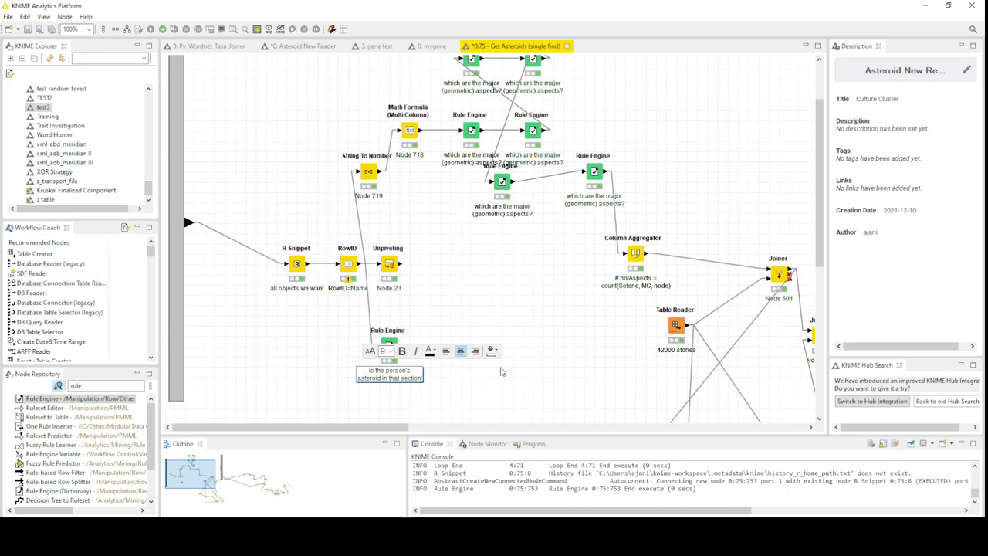
key("End")
type("?")
left_click(497, 378)
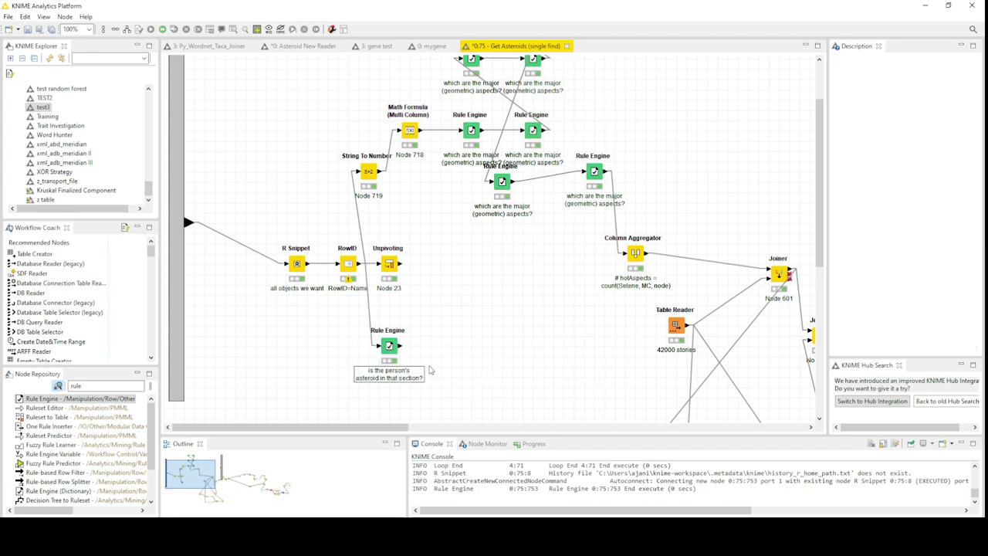
- Examine the inSection column in the Rule Engine's classified values, highlight part of a matching row, and close the table
right_click(388, 345)
left_click(424, 336)
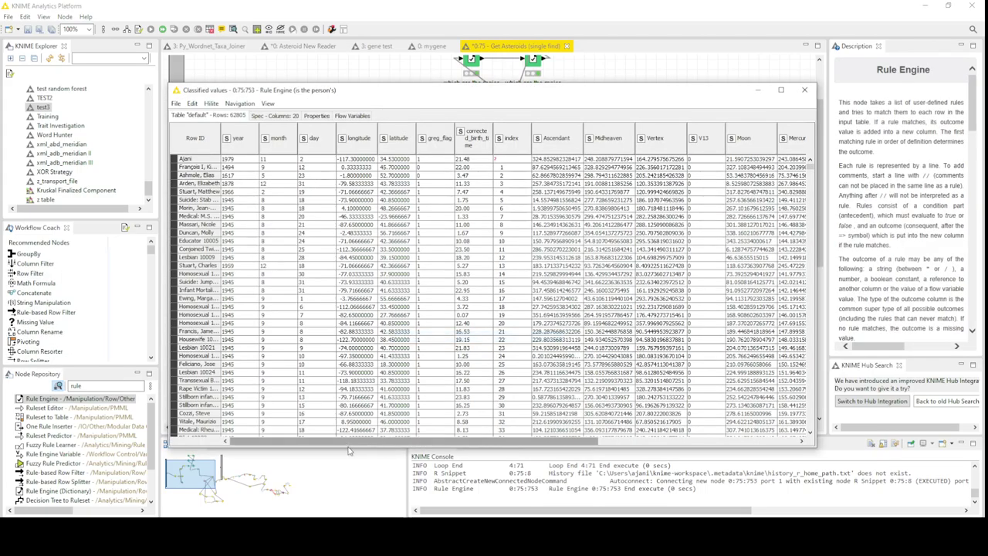
left_click_drag(353, 441, 687, 438)
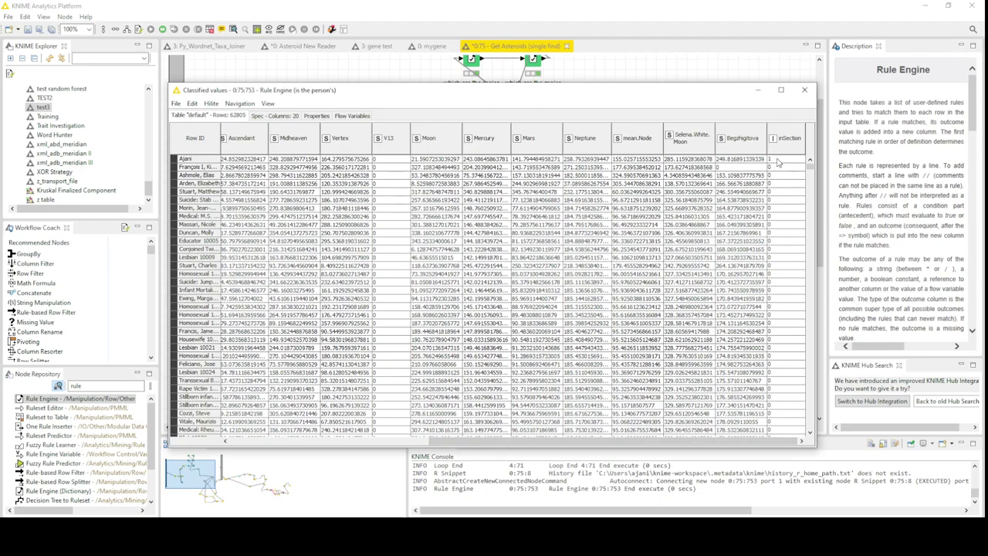
left_click(778, 159)
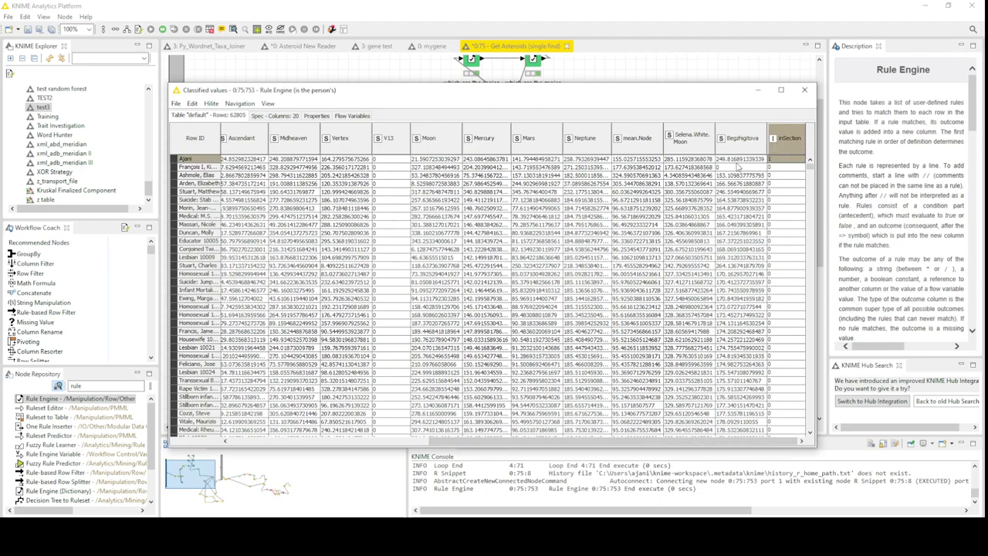
left_click(810, 180)
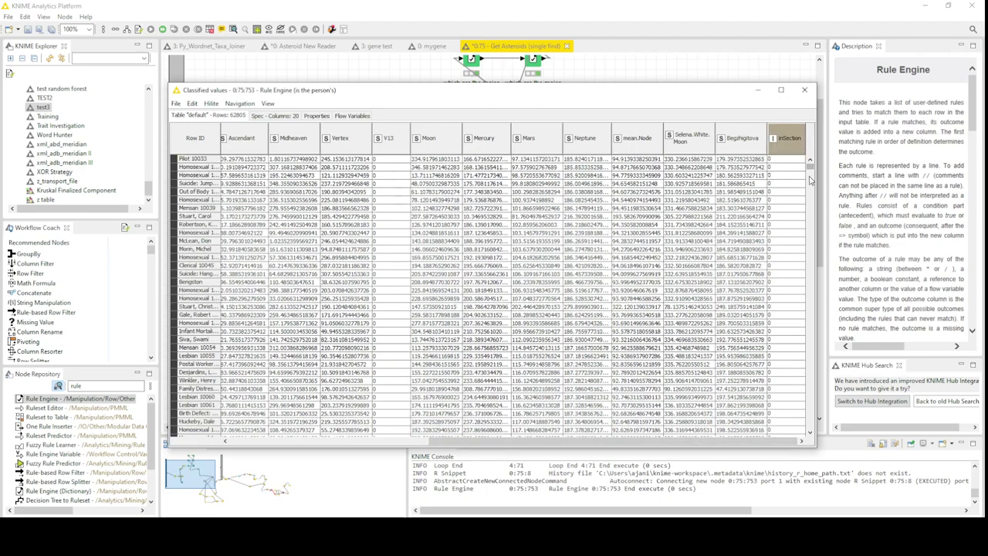
left_click(811, 260)
left_click_drag(812, 260, 811, 259)
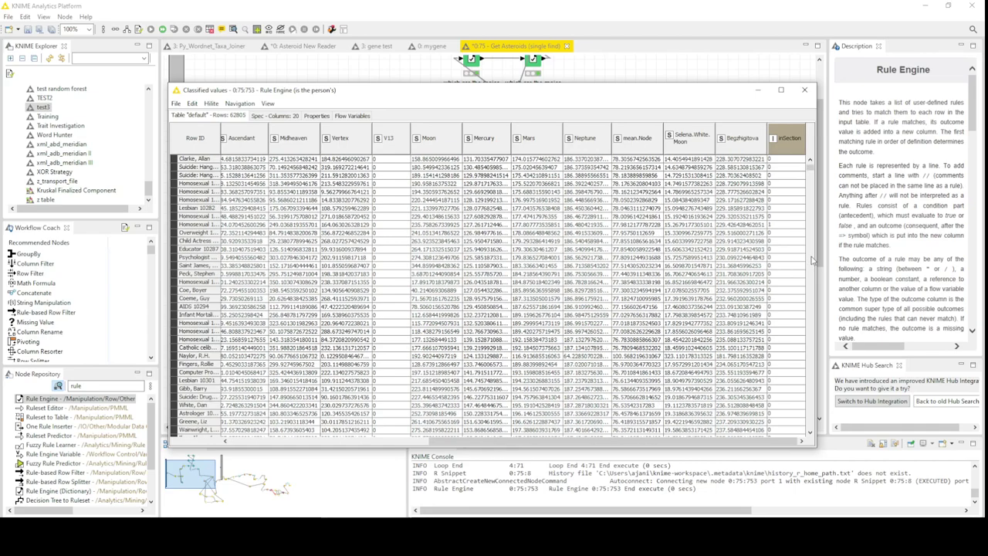
left_click_drag(771, 226, 649, 226)
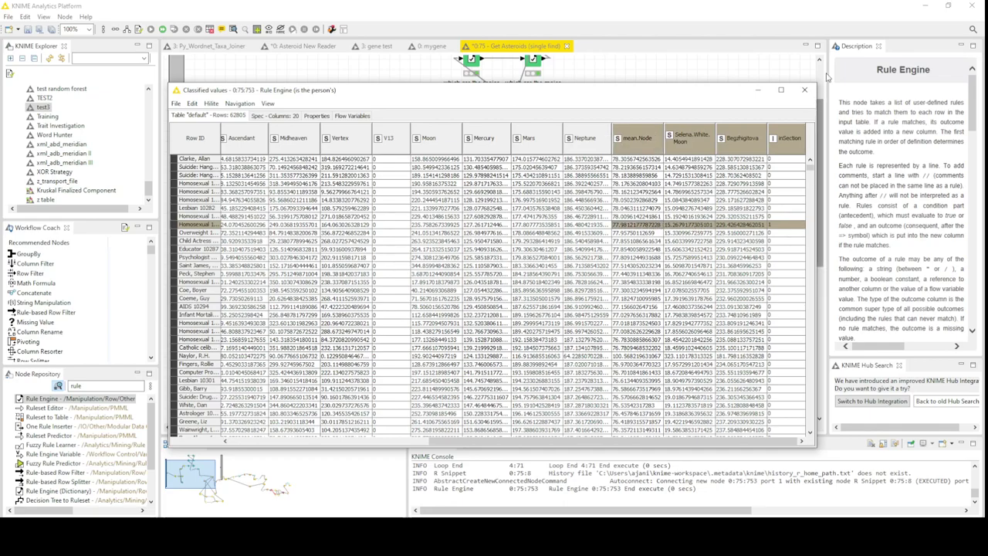
left_click(805, 90)
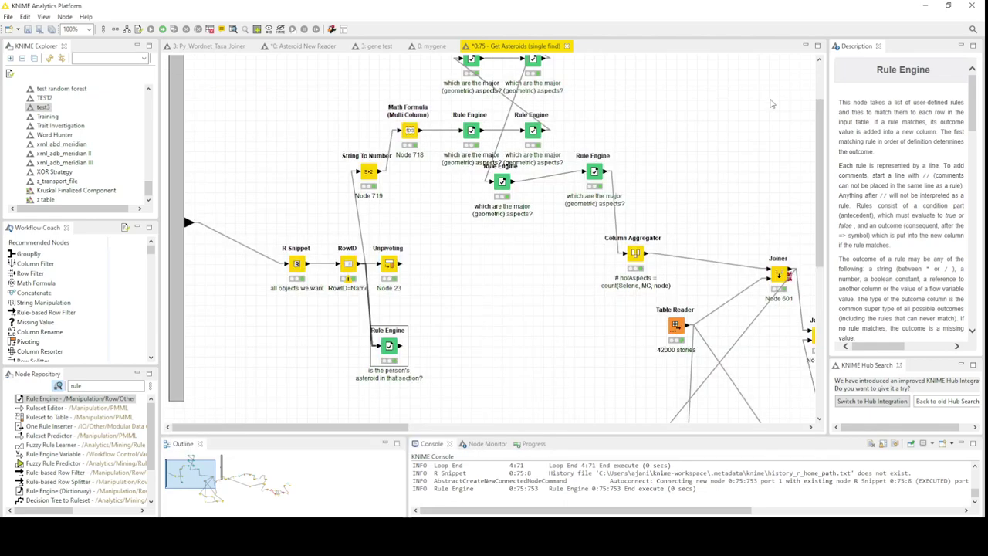
- Reopen the Rule Engine's classified values, review the birth data and Midheaven columns, and close the table
right_click(389, 346)
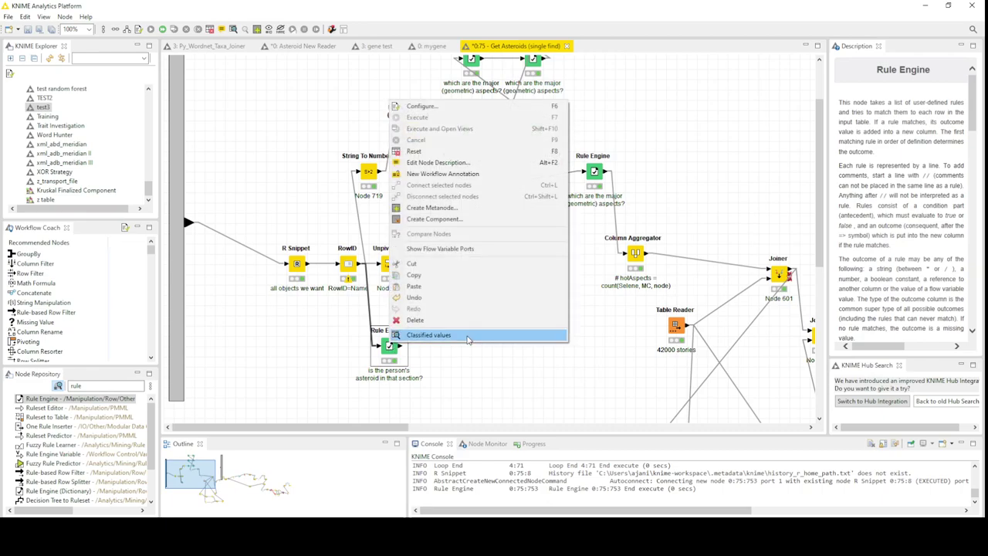
left_click(468, 338)
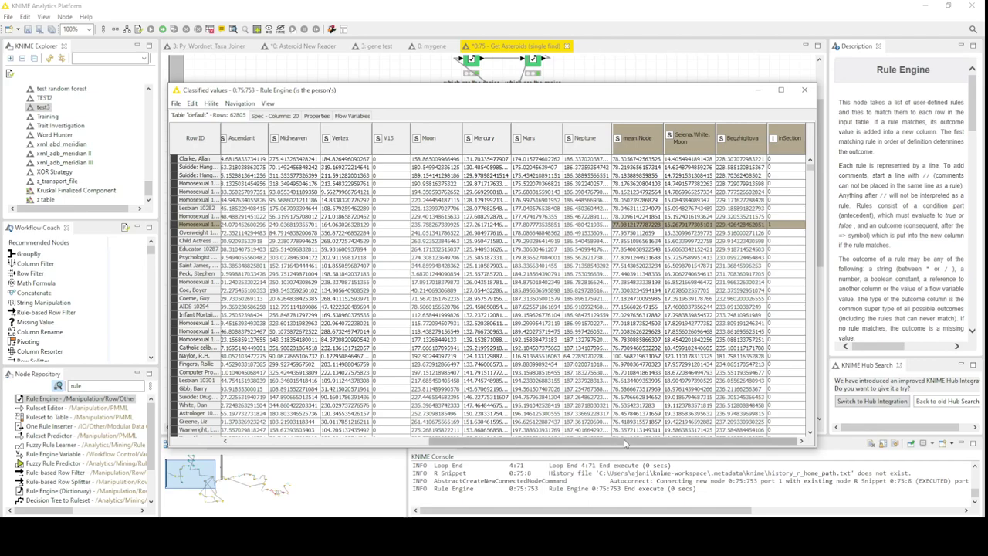
left_click_drag(626, 442, 419, 445)
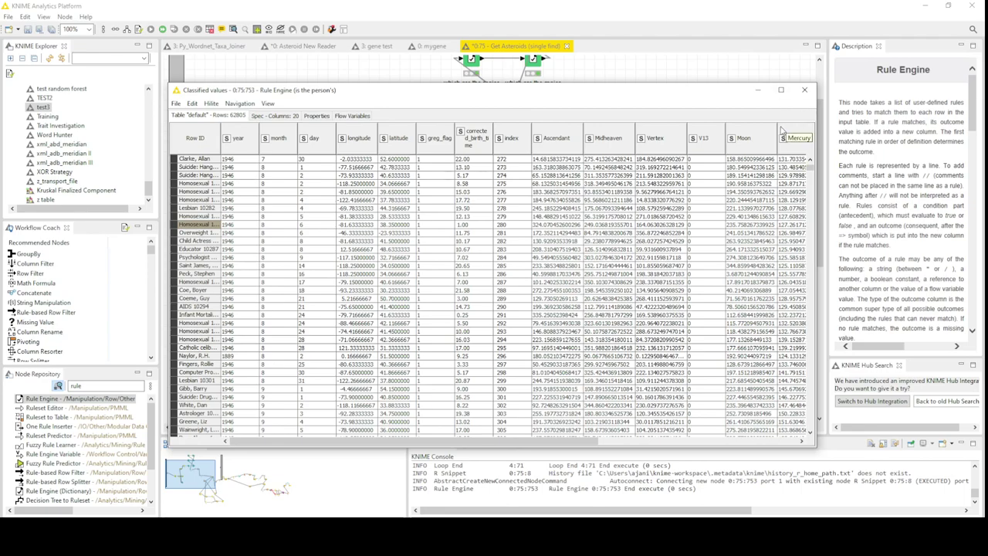
left_click(804, 92)
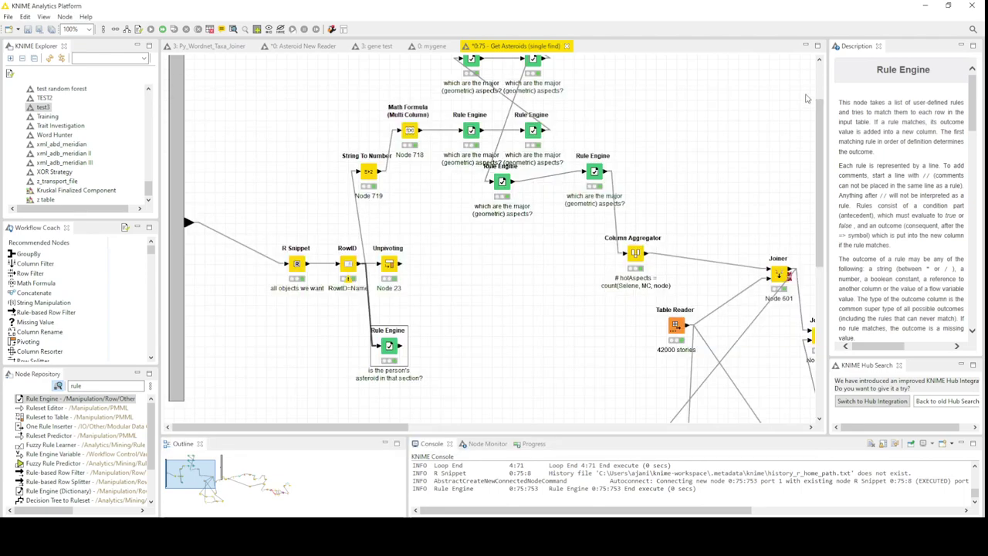
- Add a Column Filter node after the new Rule Engine and set it to include only the inSection column
double_click(38, 264)
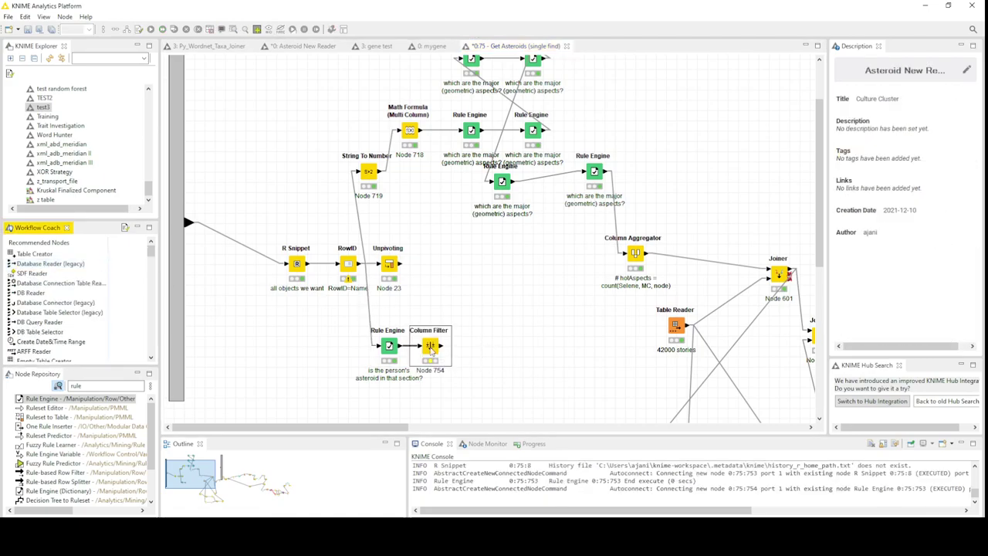
double_click(431, 348)
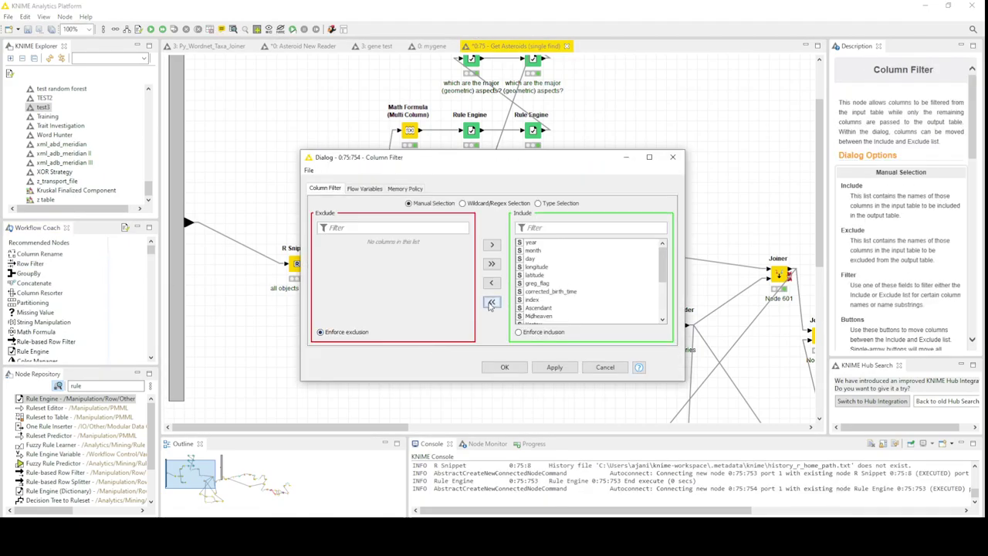
left_click(491, 301)
scroll(409, 299, "down", 5)
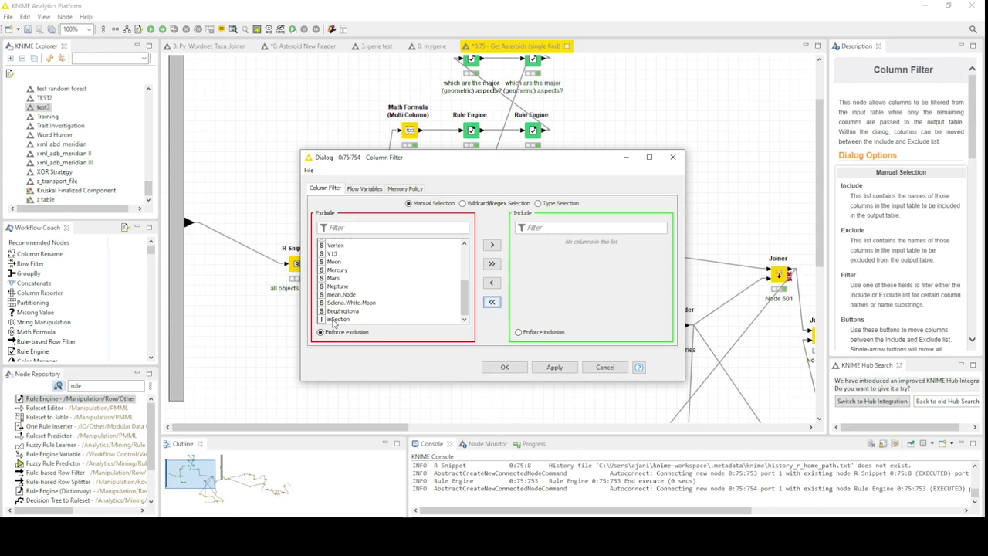
double_click(337, 319)
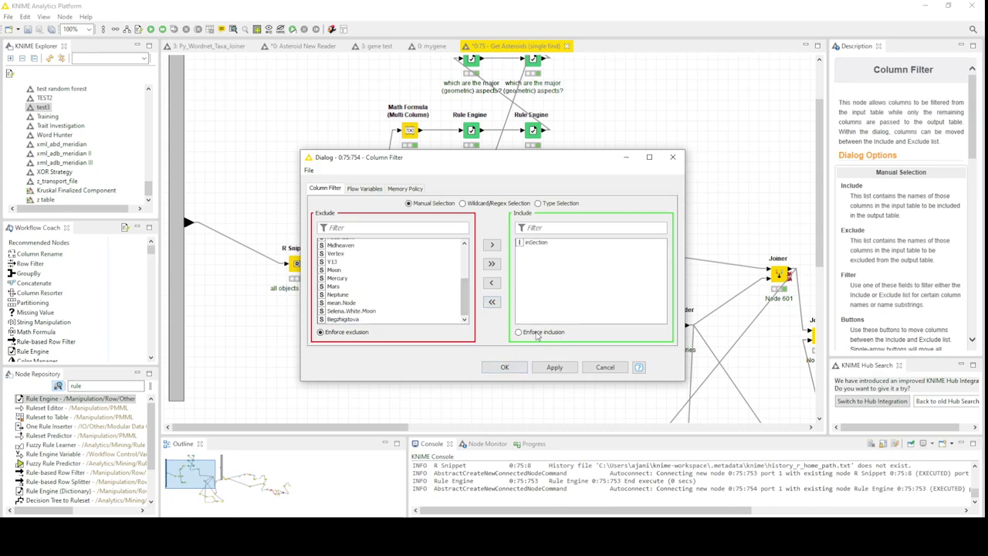
- Switch the Column Filter to enforce inclusion with inSection as the included column
left_click(533, 244)
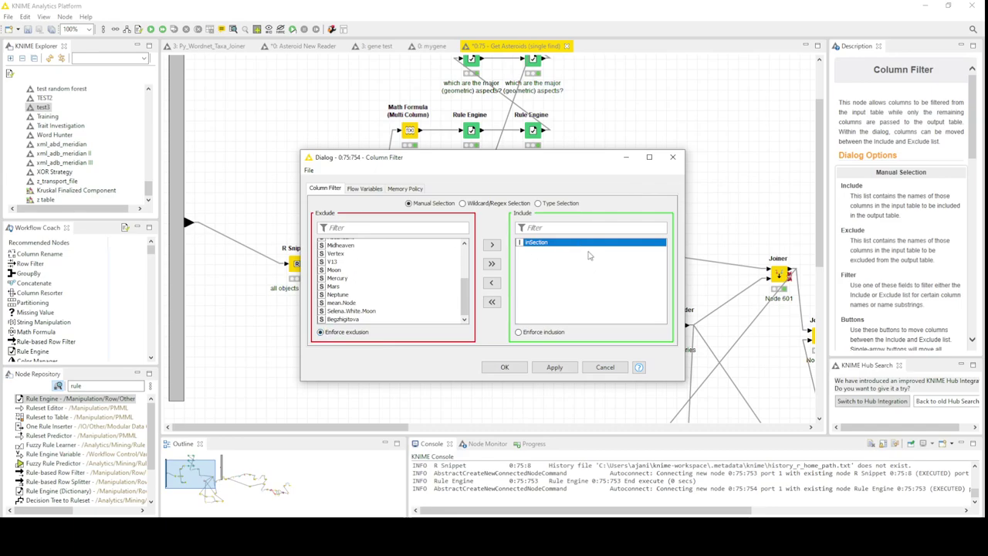
left_click_drag(366, 259, 410, 270)
scroll(386, 269, "up", 3)
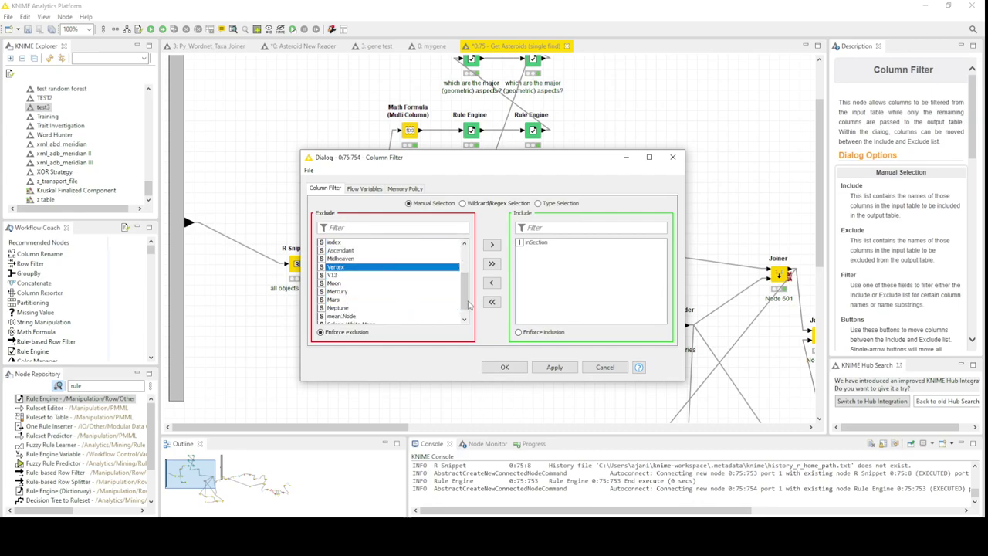
left_click(537, 333)
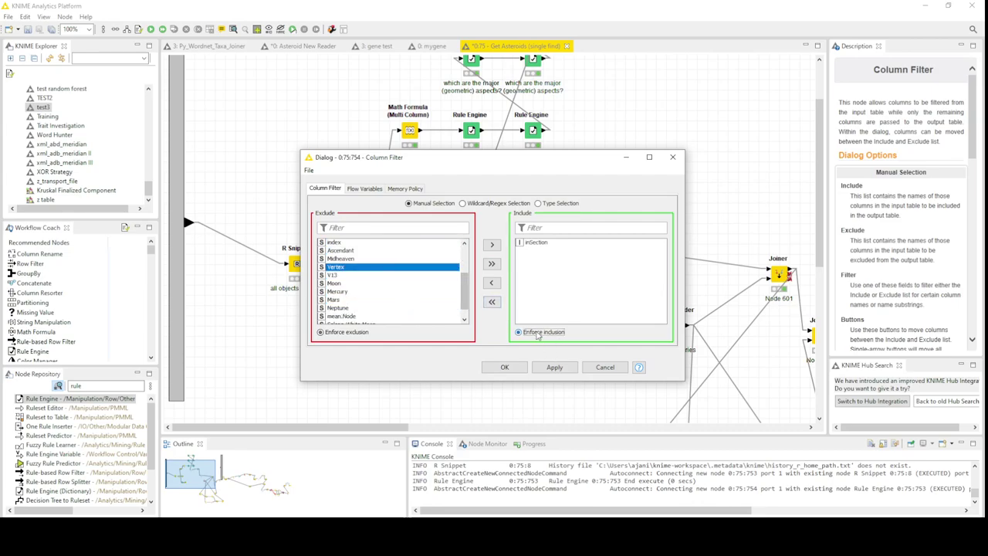
left_click(561, 244)
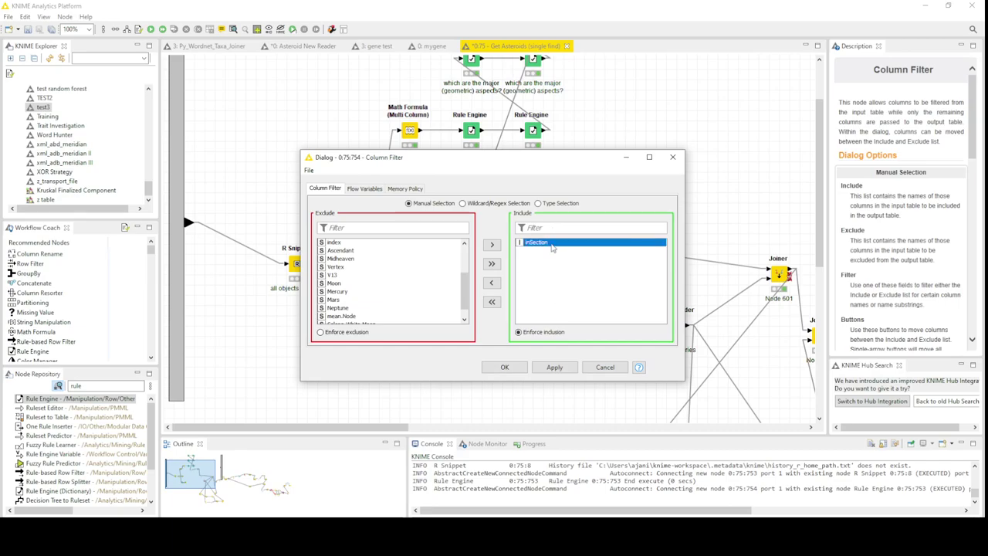
- Apply the Column Filter configuration that includes only inSection and execute the node
left_click(501, 367)
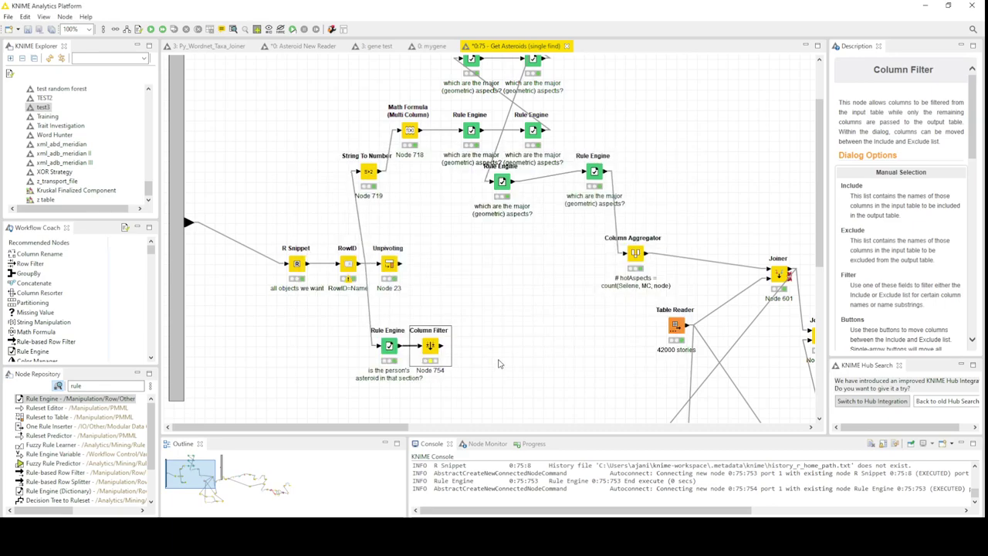
right_click(433, 349)
left_click(499, 122)
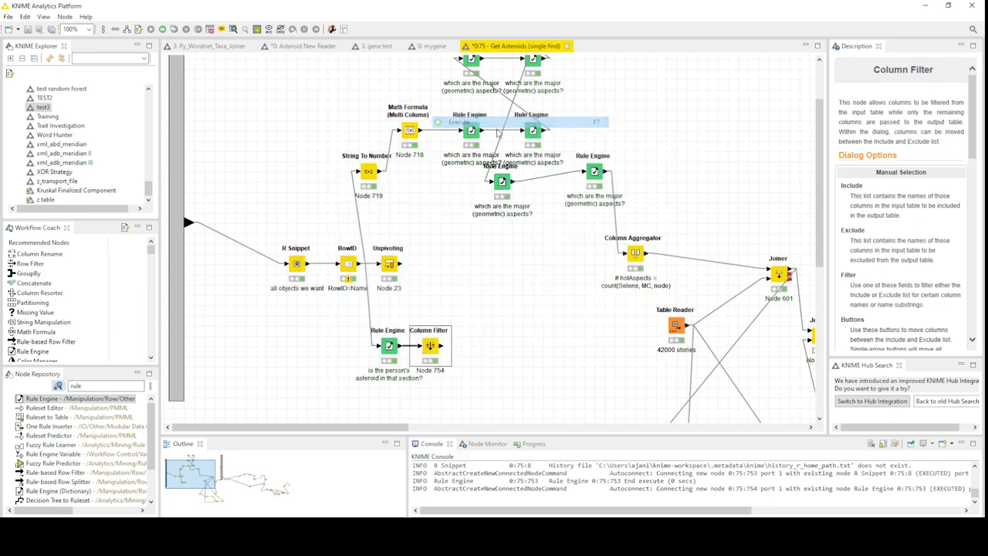
- Open the Column Filter's filtered table, review the inSection values, and close it
right_click(435, 349)
left_click(494, 333)
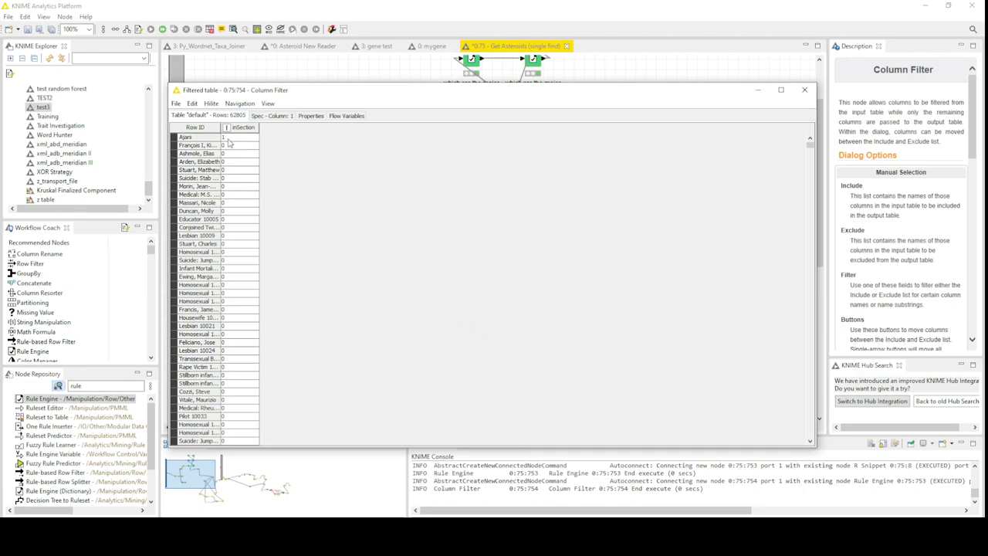
left_click(805, 89)
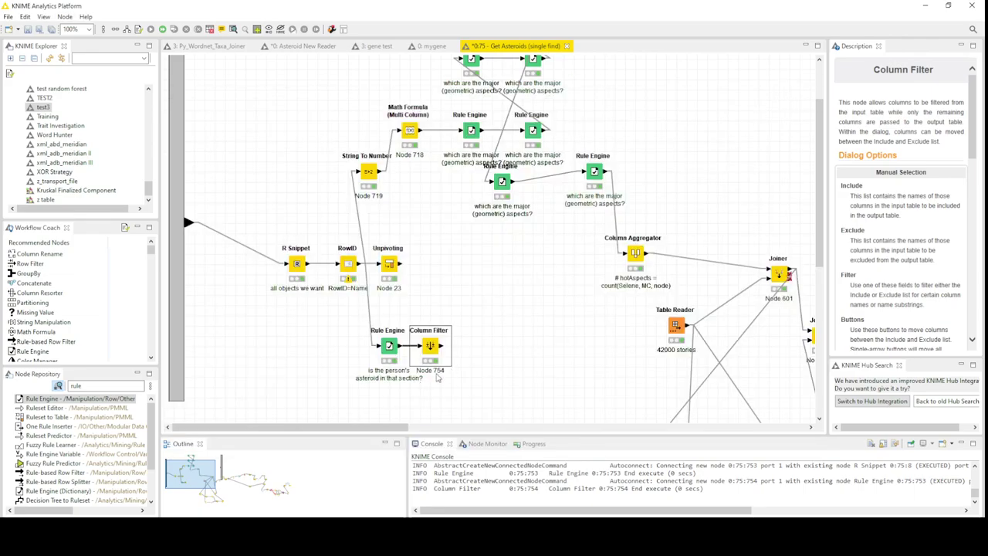
- Clear the label beneath the new Column Filter node
double_click(430, 371)
key("BackSpace")
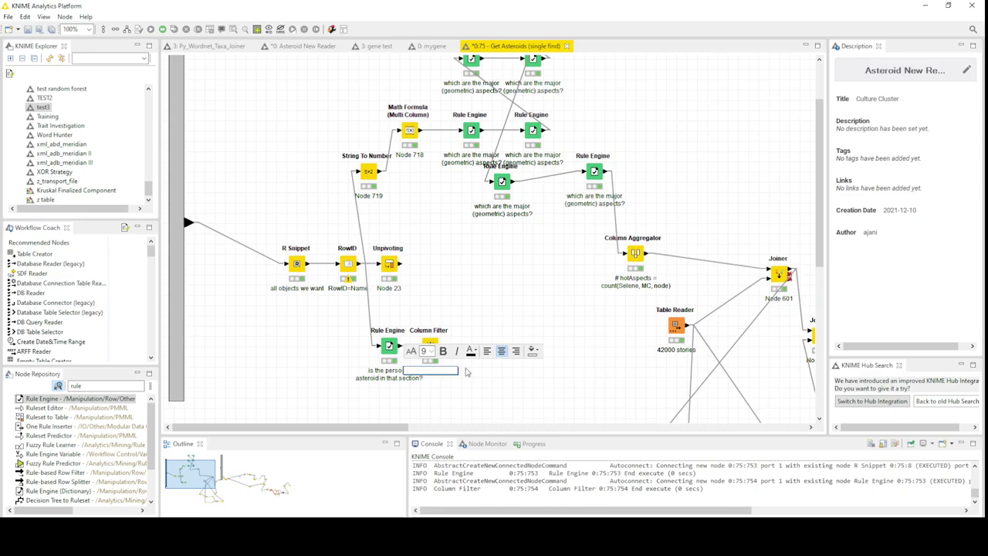
left_click(505, 317)
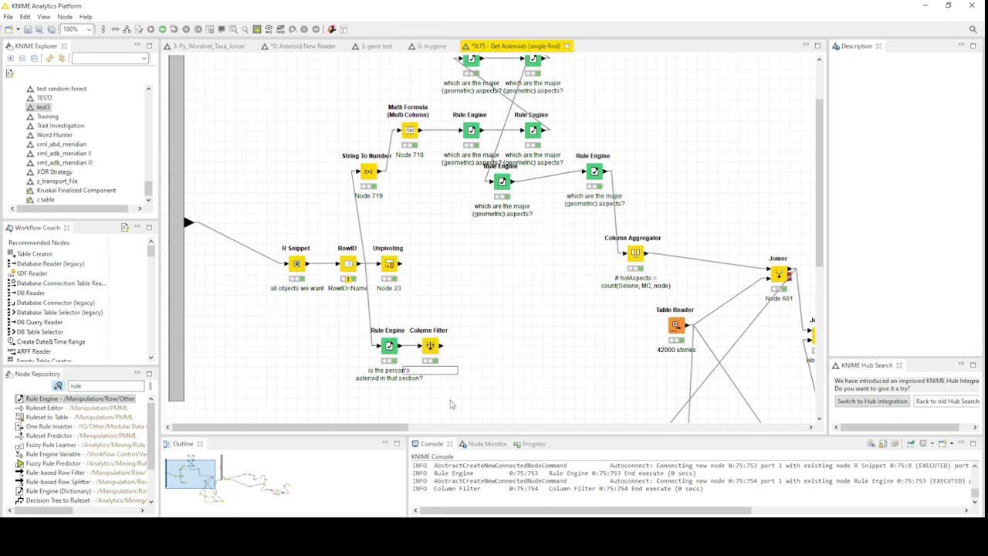
- Open the read table of the "42000 stories" Table Reader, review its columns through to the last ones, and close it
left_click_drag(385, 427, 441, 427)
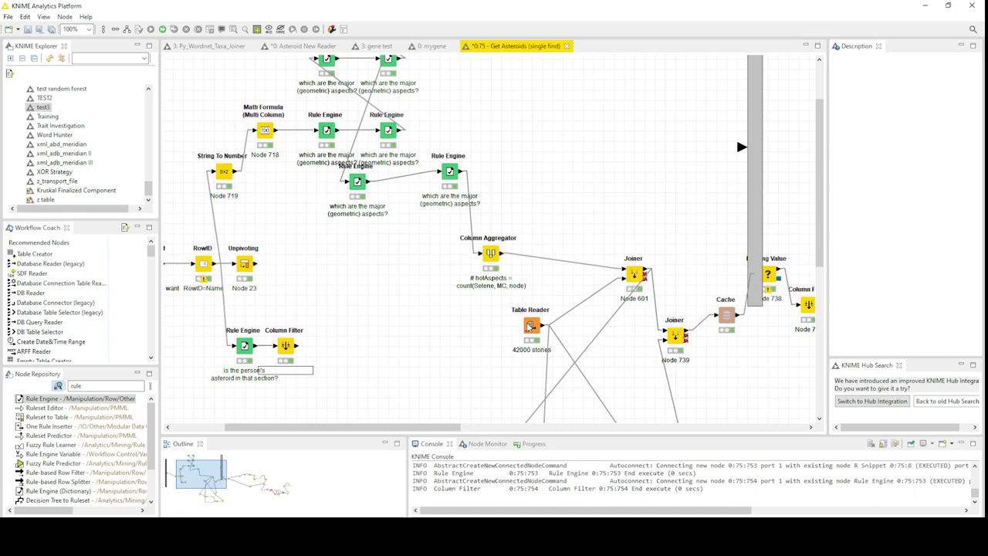
left_click(633, 273)
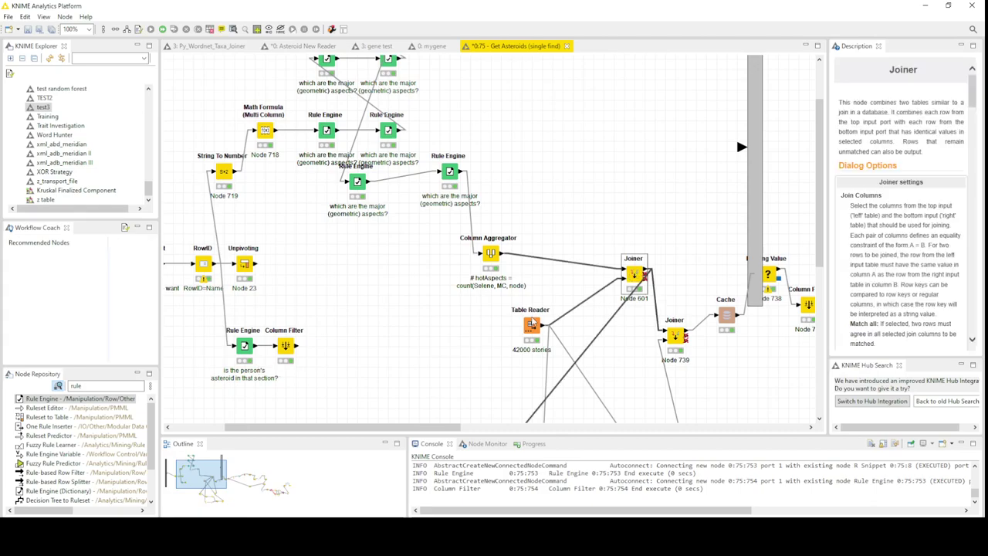
right_click(534, 324)
left_click(597, 324)
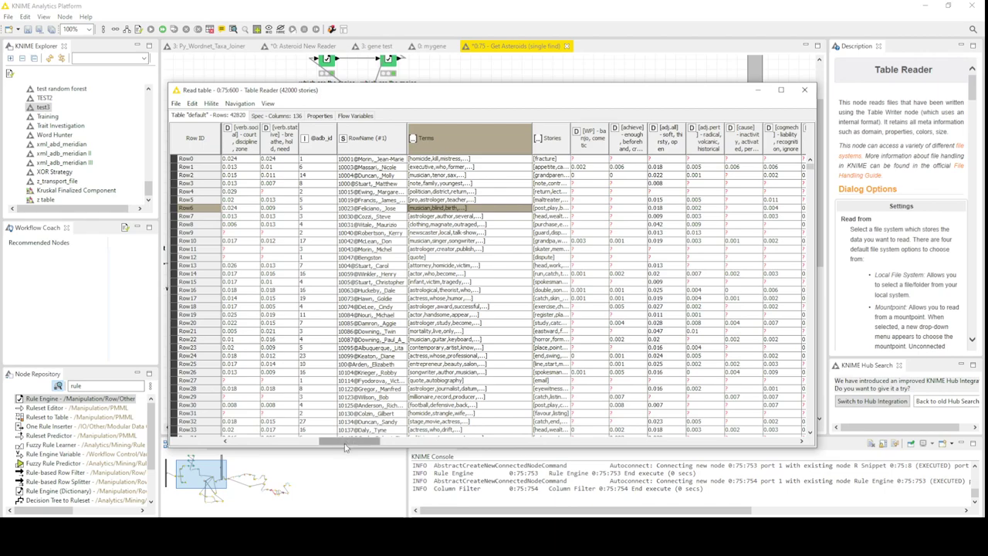
left_click_drag(345, 446, 764, 427)
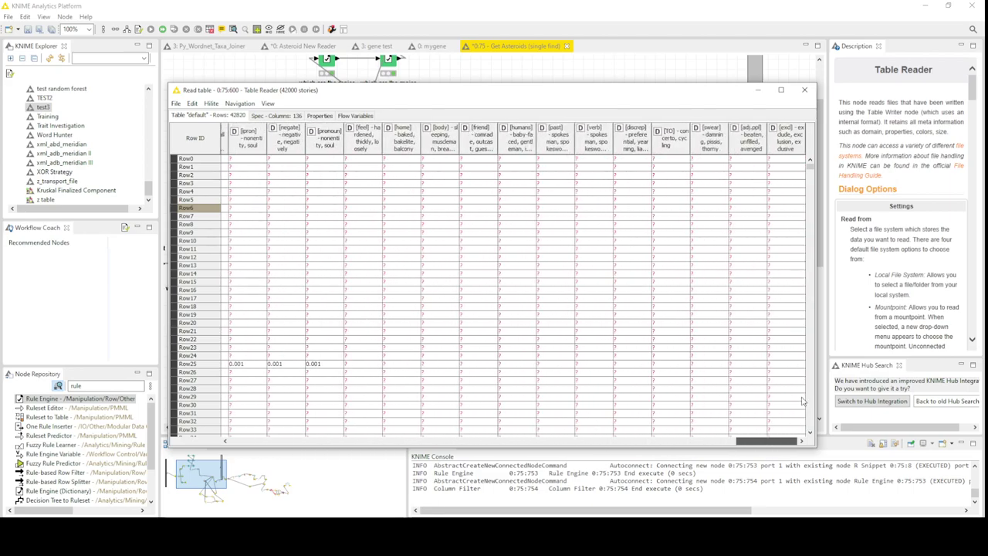
left_click(805, 90)
- Select the Joiner labelled "join binary words to original" to trace its connections
scroll(609, 339, "down", 10)
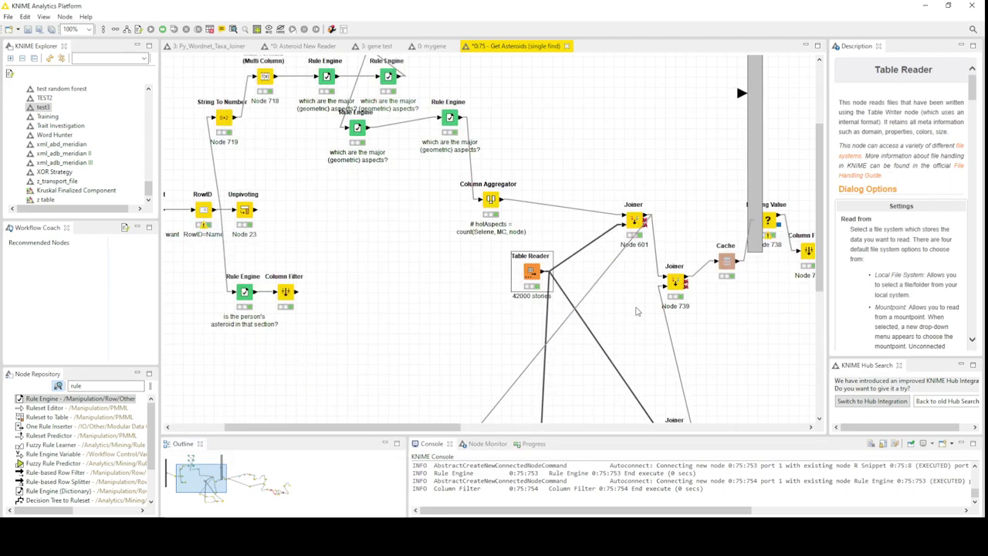
scroll(637, 328, "up", 2)
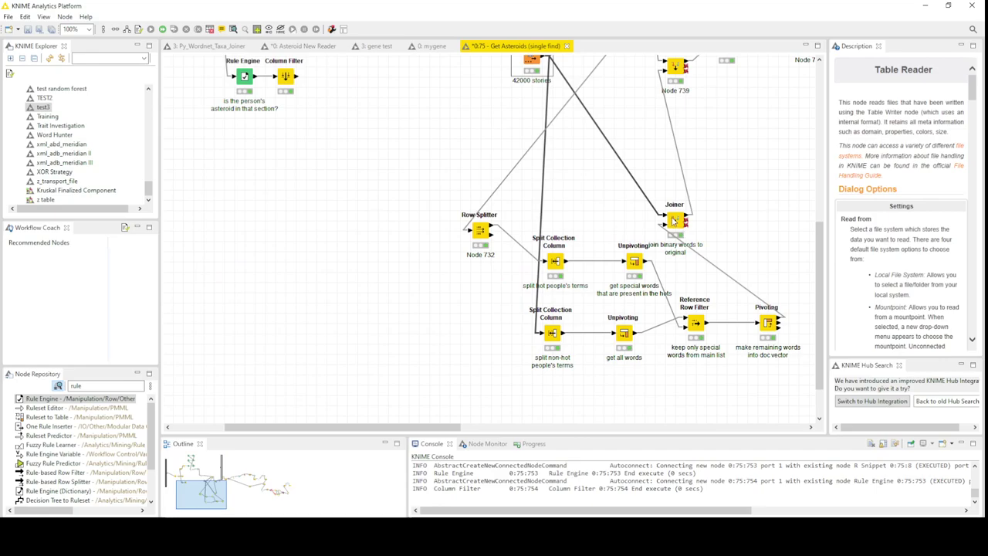
left_click(674, 221)
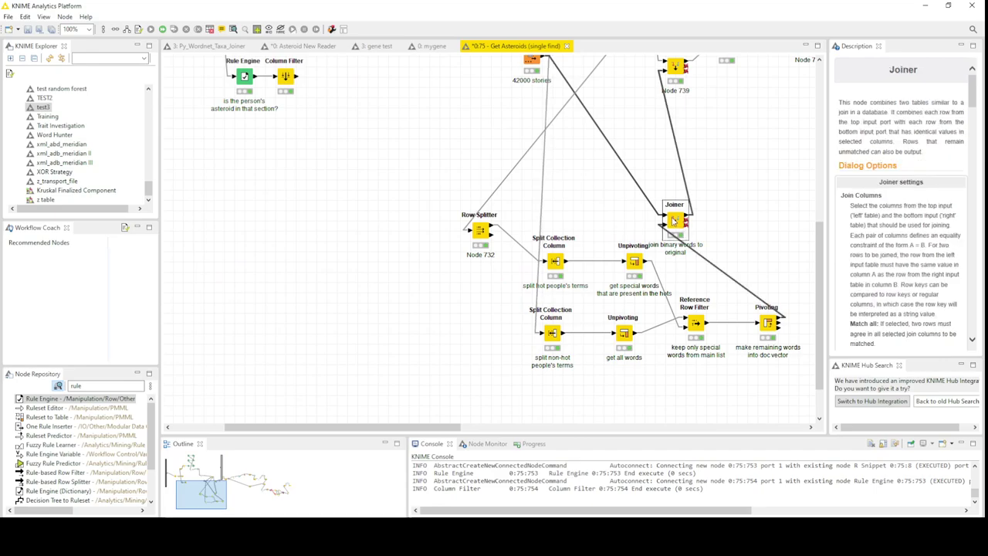
scroll(524, 201, "up", 4)
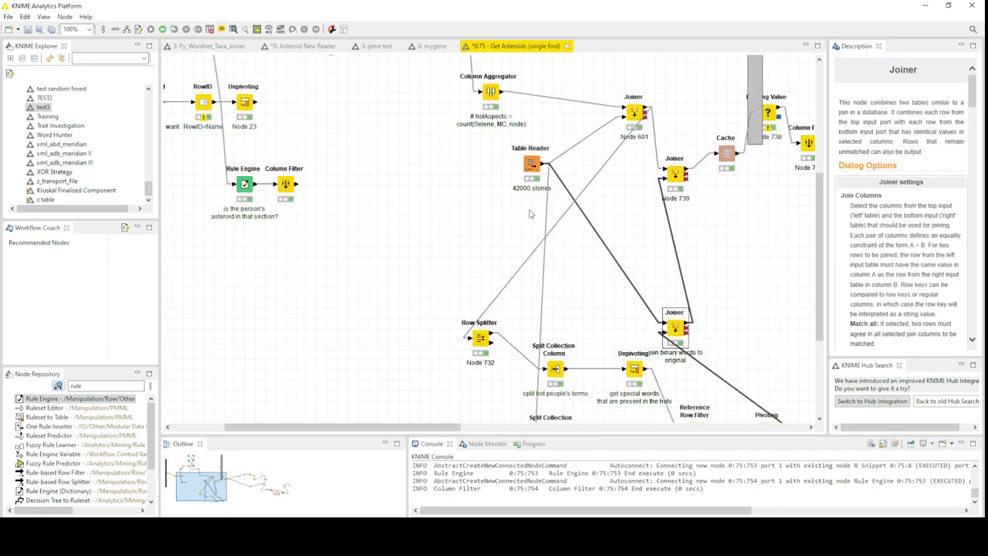
- Reopen the "42000 stories" table, highlight Row0 to Row20 of the Terms column, select the Row1 terms, and close it
right_click(533, 168)
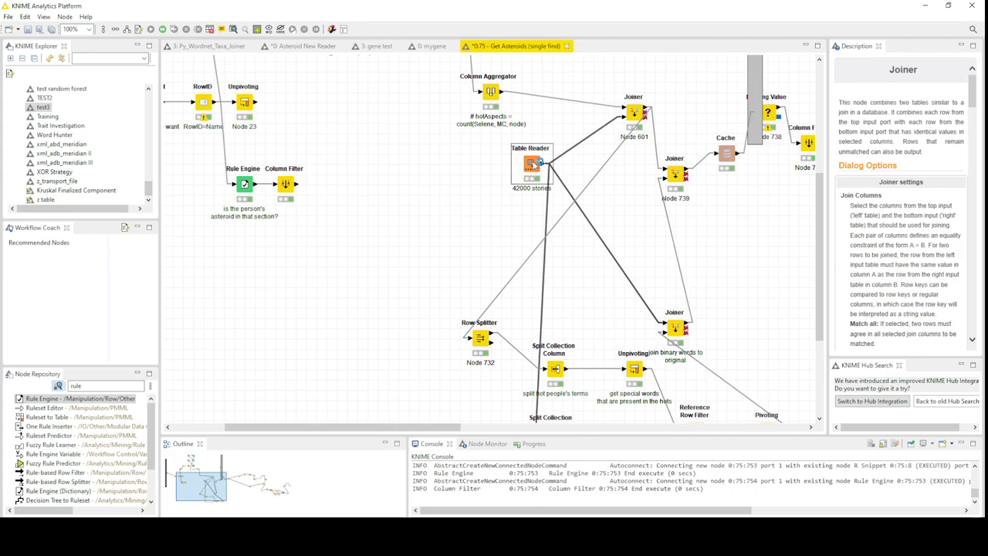
left_click(584, 421)
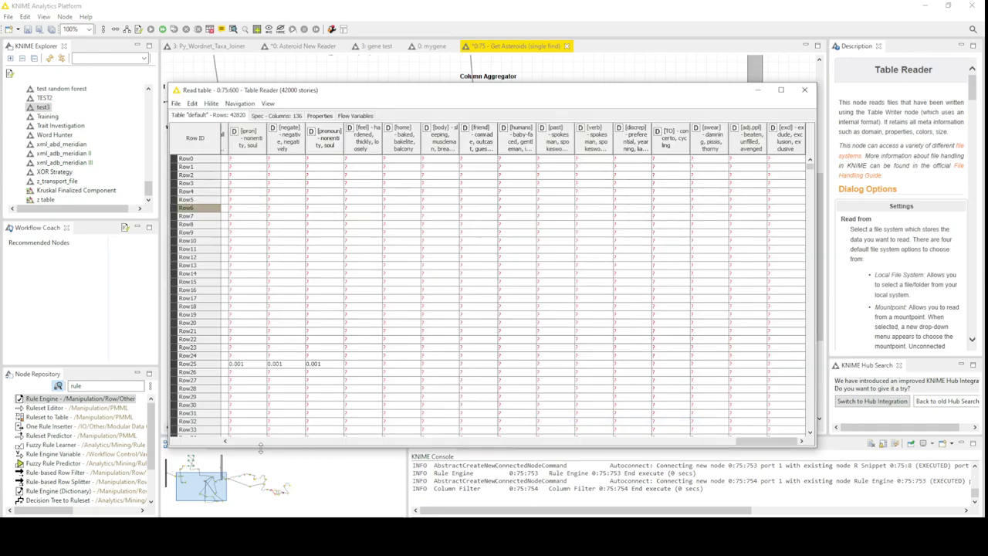
left_click_drag(768, 443, 348, 457)
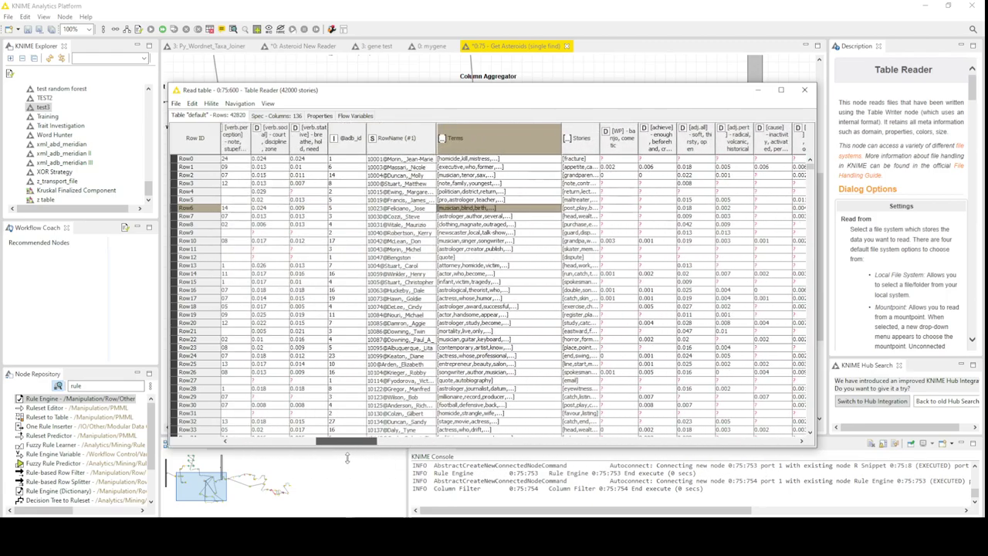
left_click_drag(468, 160, 476, 325)
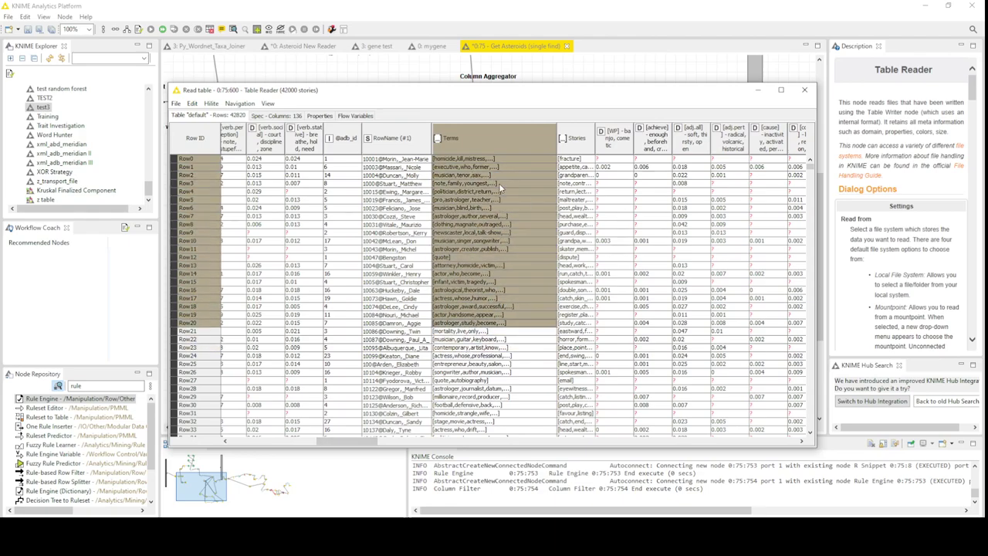
left_click(480, 169)
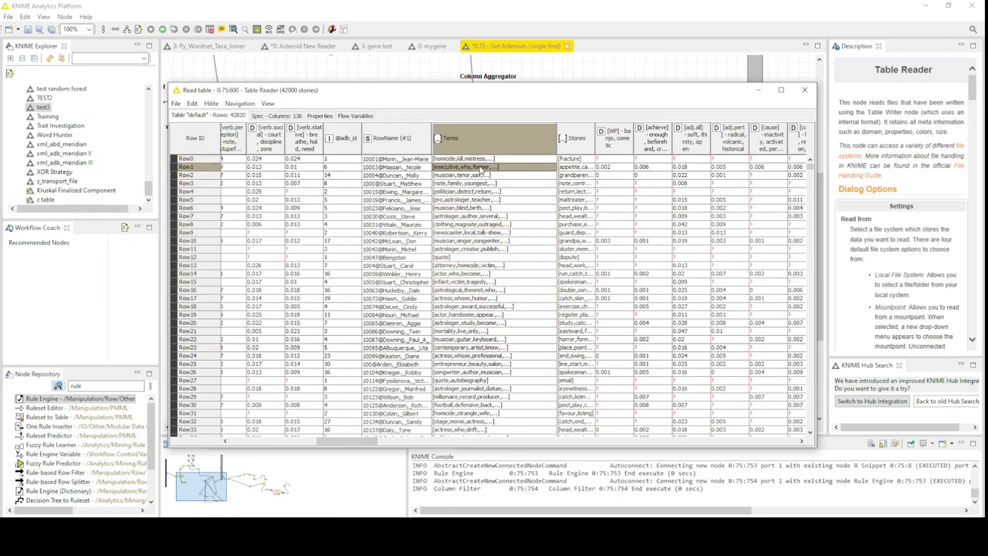
left_click(805, 93)
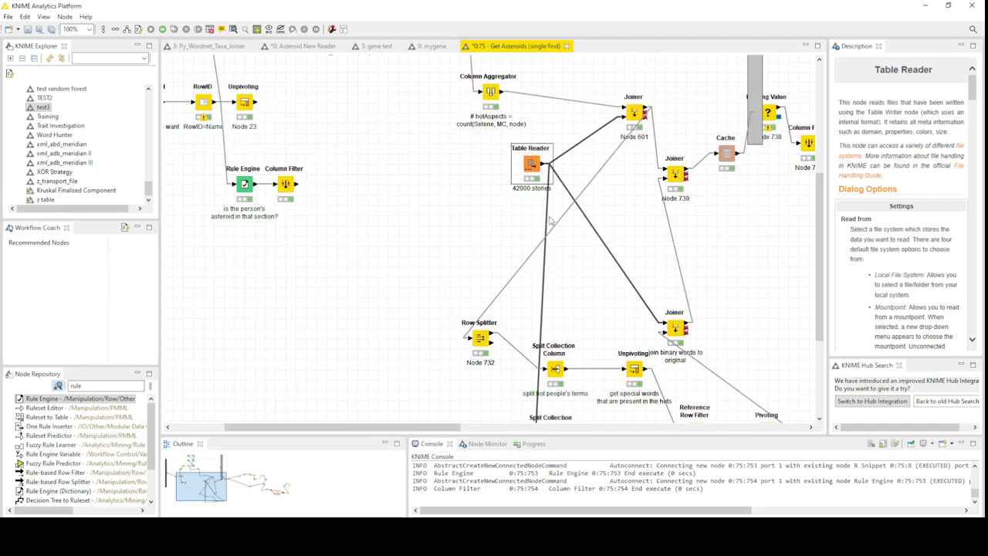
- Trace the Table Reader's link to the word-splitting branch and review the Terms collections in its read table once more
scroll(551, 221, "down", 5)
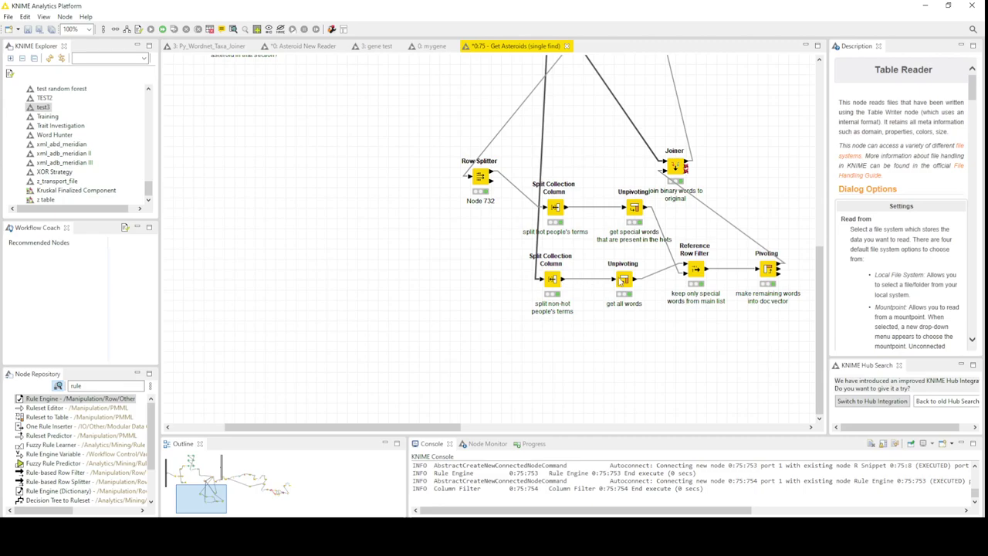
scroll(575, 303, "up", 2)
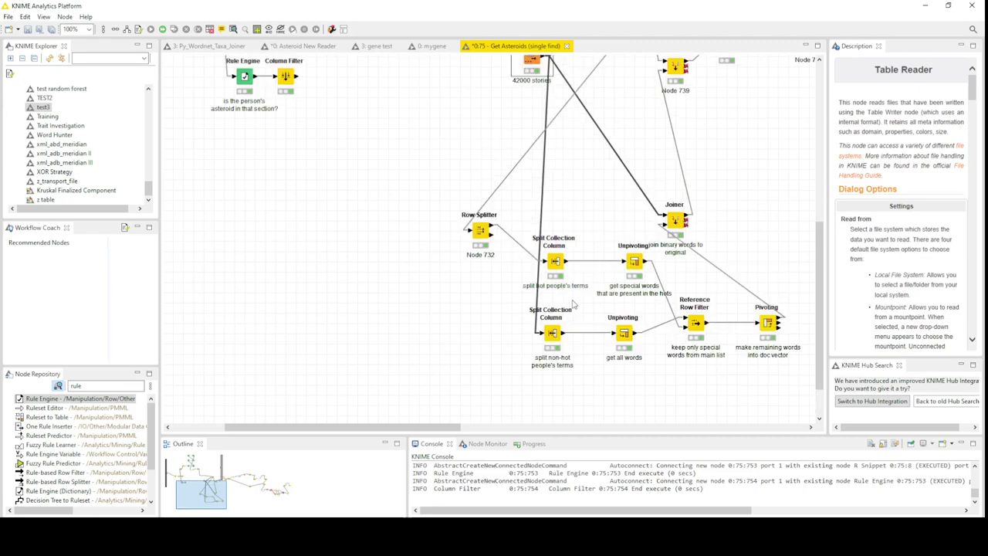
scroll(572, 303, "up", 2)
scroll(563, 328, "down", 2)
right_click(539, 65)
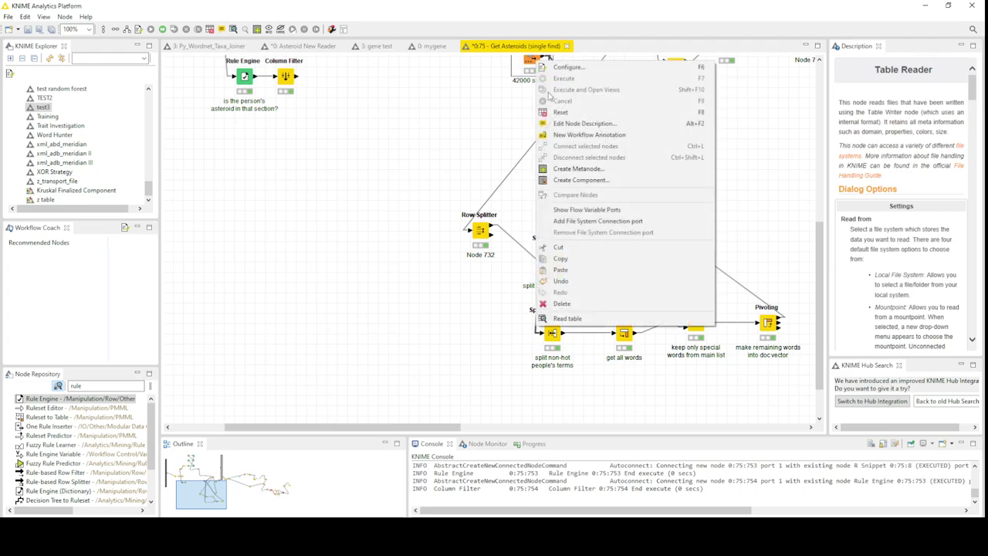
left_click(586, 321)
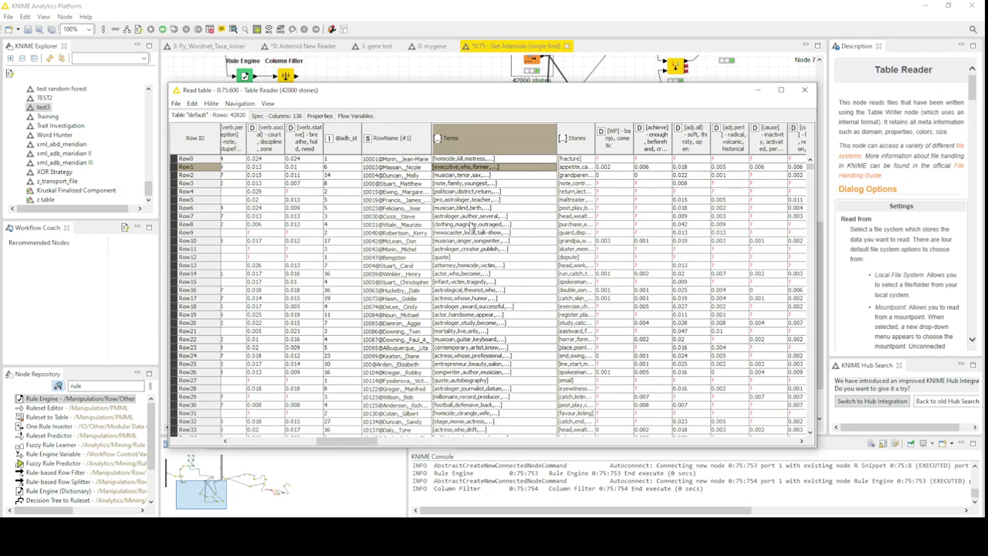
left_click(804, 90)
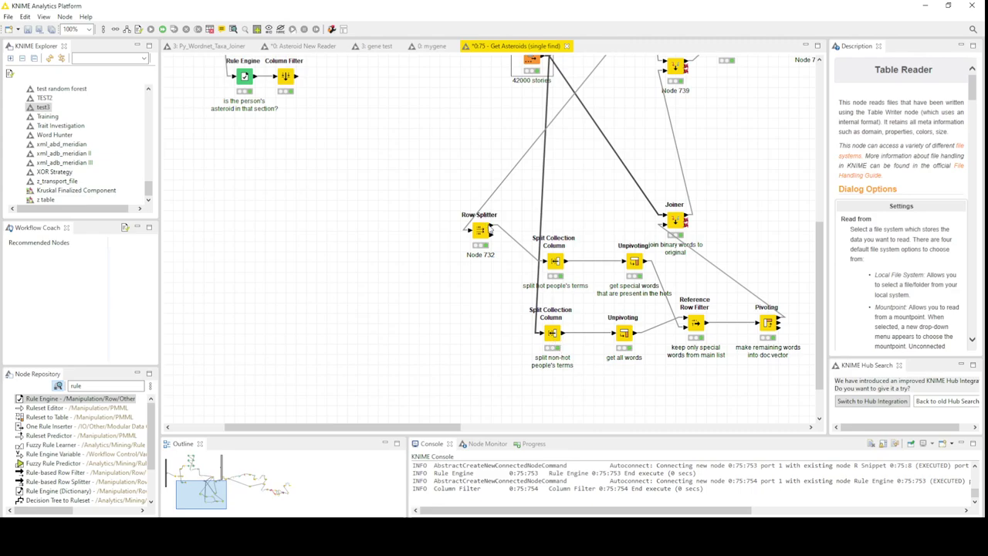
- Open the unpivoting table of the "get all words" node, review its columns, and close it
right_click(625, 337)
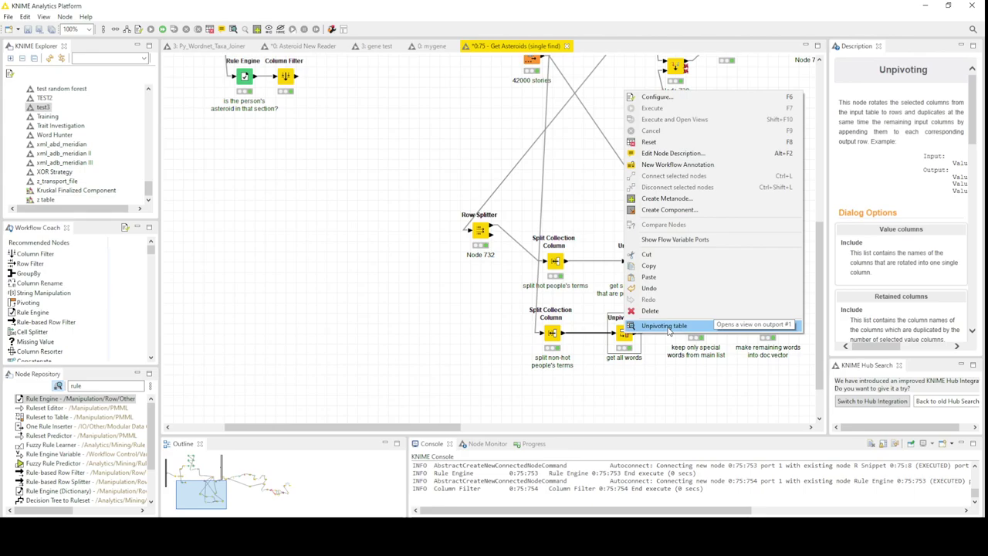
left_click(668, 330)
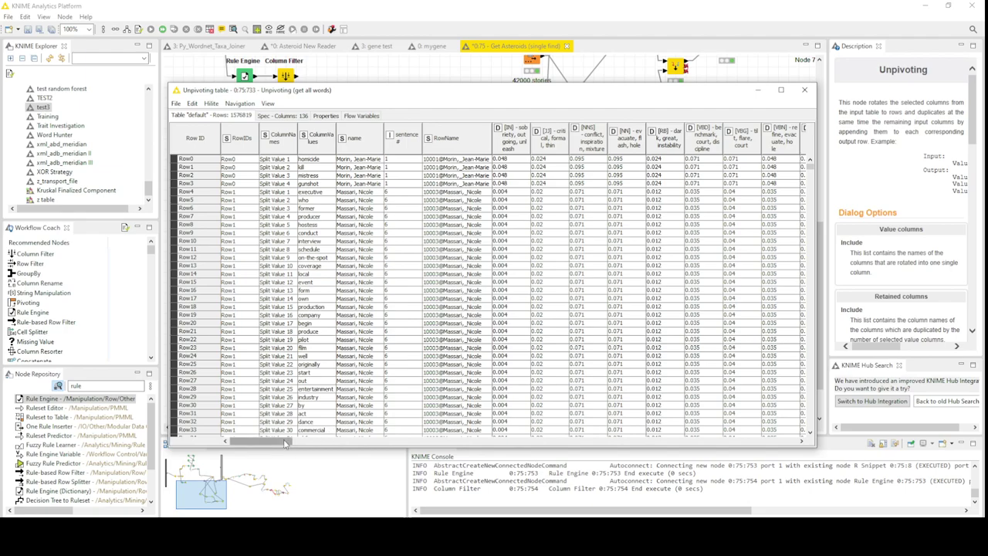
left_click_drag(284, 443, 832, 98)
left_click(804, 90)
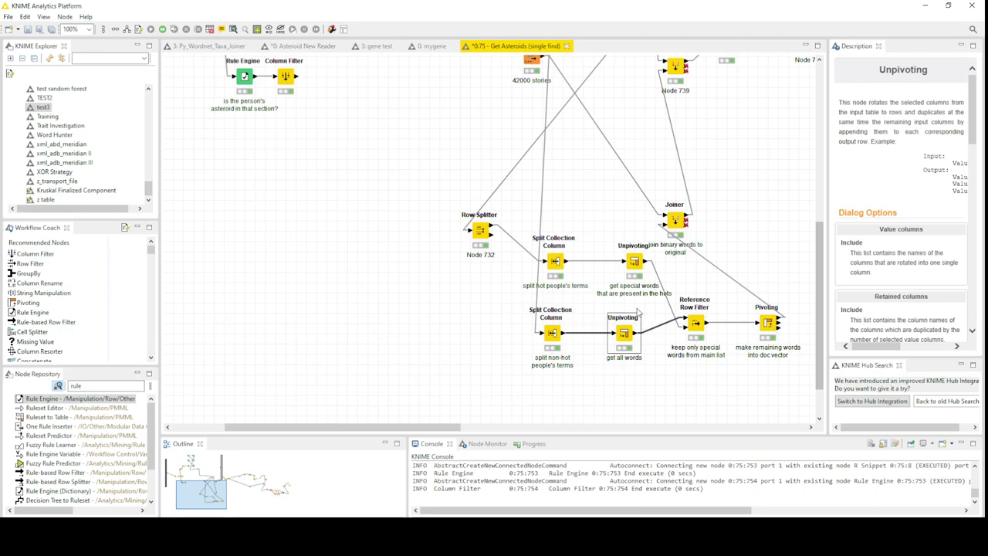
- Examine the Split Value columns in the output of the "split non-hot people's terms" node, highlighting some word cells, and close the table
scroll(635, 301, "up", 1)
scroll(631, 292, "down", 1)
scroll(631, 290, "up", 1)
scroll(631, 289, "down", 1)
right_click(551, 336)
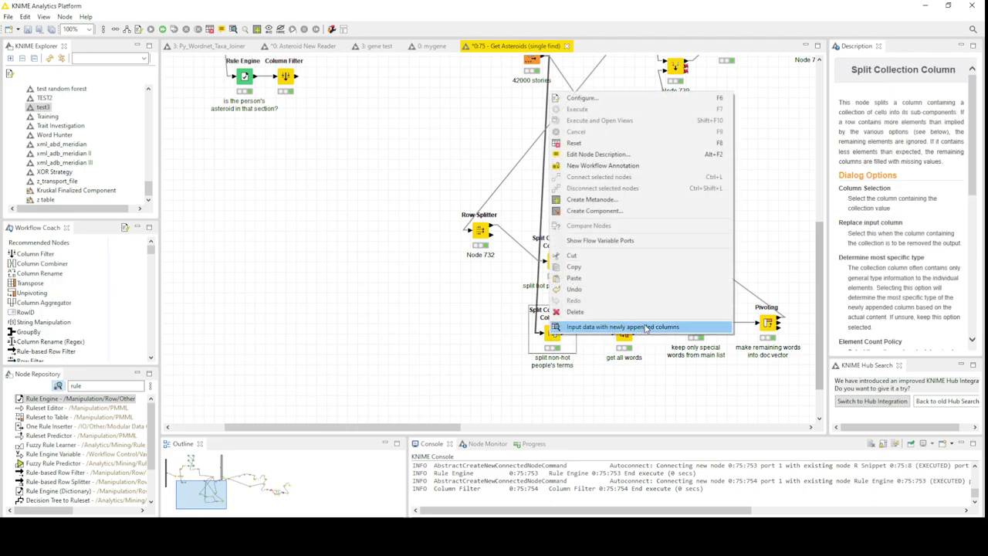
left_click(641, 329)
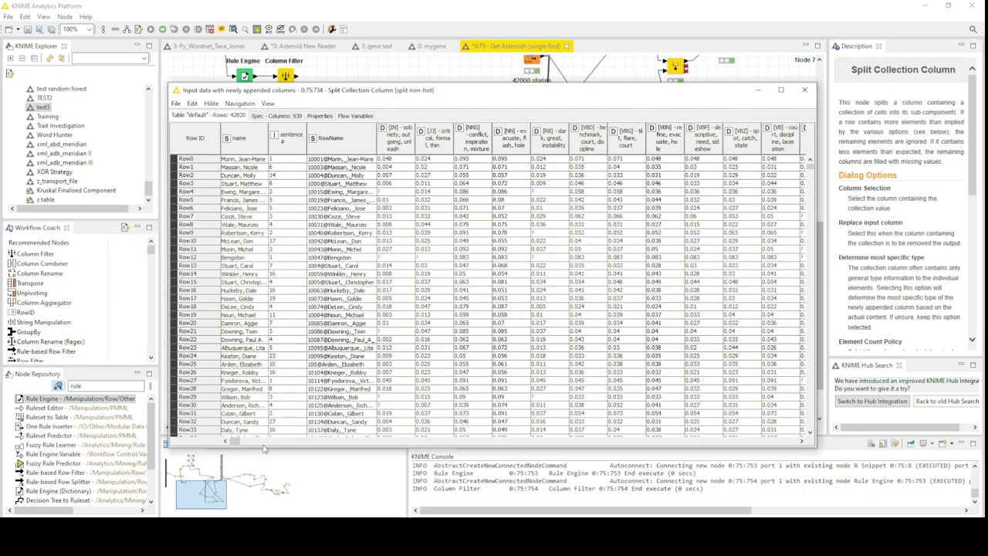
mouse_move(236, 442)
left_mouse_down()
mouse_move(270, 443)
mouse_move(249, 455)
left_mouse_up()
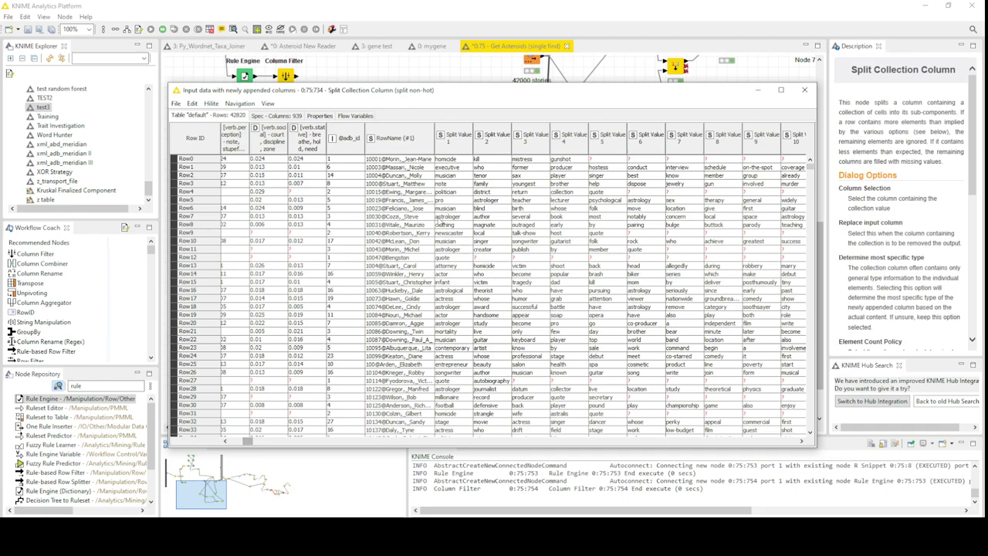
left_click_drag(448, 165, 624, 308)
left_click_drag(583, 266, 463, 173)
left_click(481, 184)
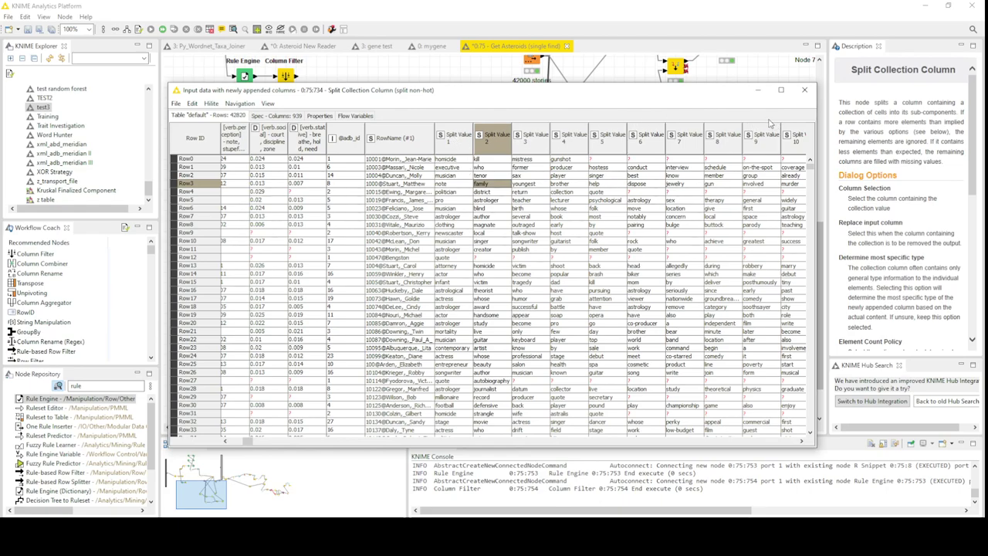
left_click(804, 89)
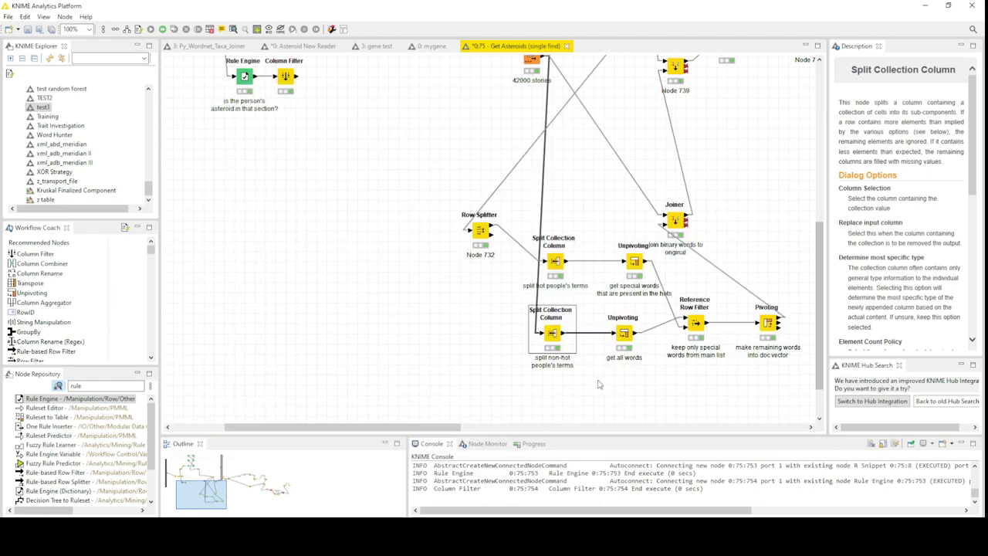
- Reopen the output table of the "split non-hot people's terms" node, review its Split Value and name columns, and close it
right_click(625, 330)
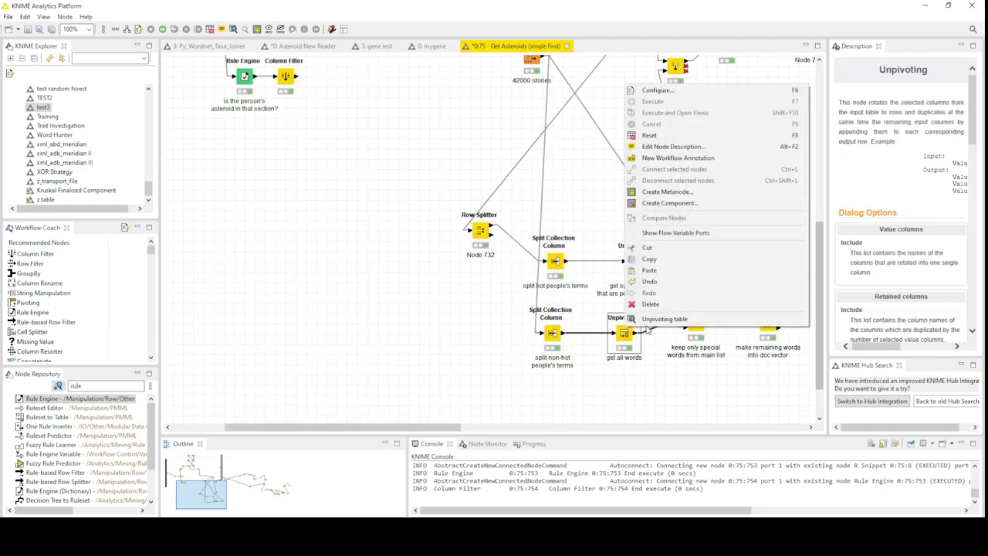
right_click(554, 335)
left_click(599, 329)
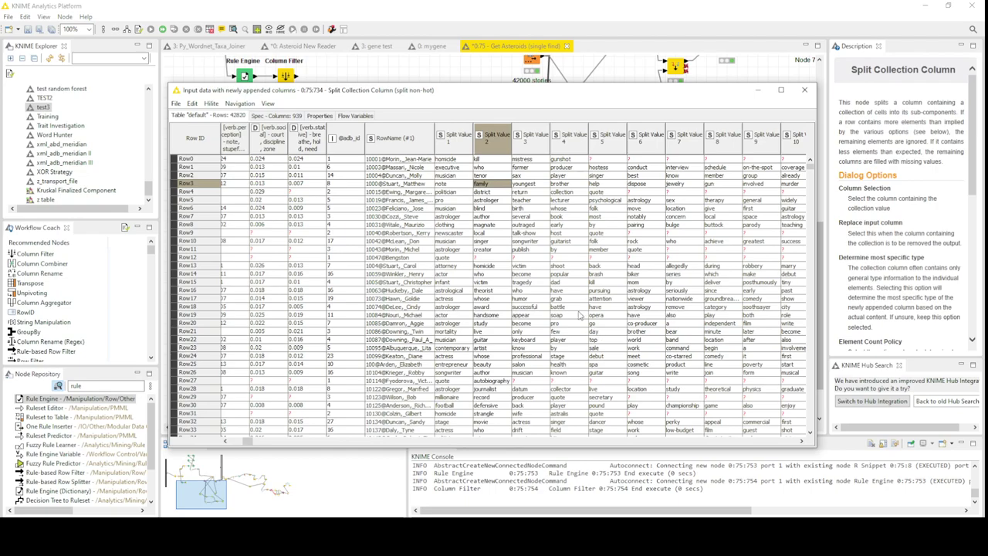
left_click(805, 90)
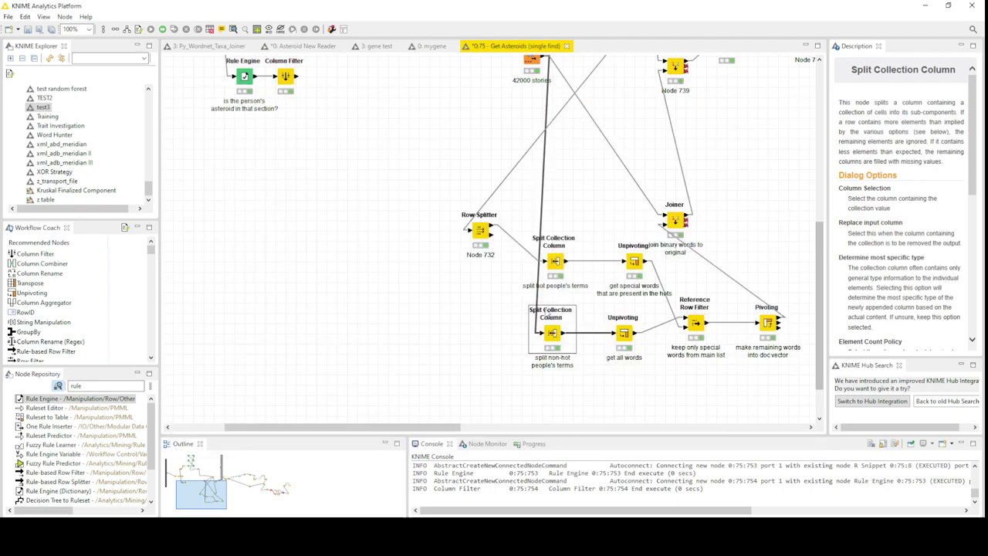
right_click(552, 332)
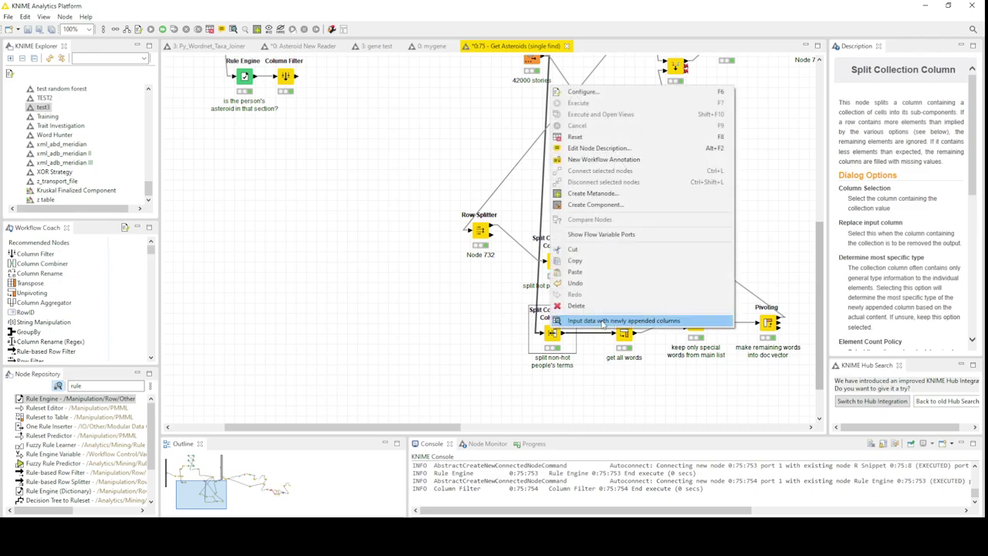
left_click(604, 323)
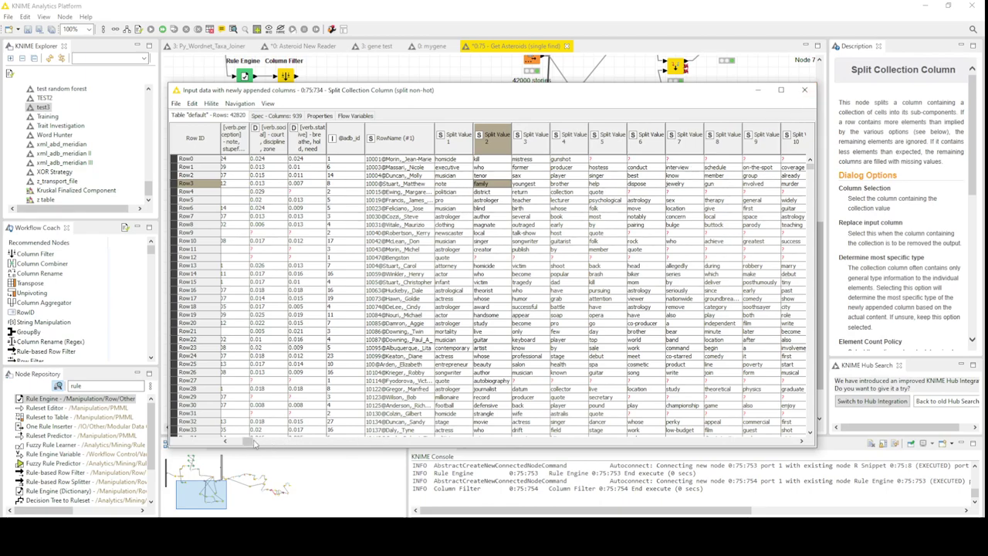
left_click_drag(250, 442, 230, 442)
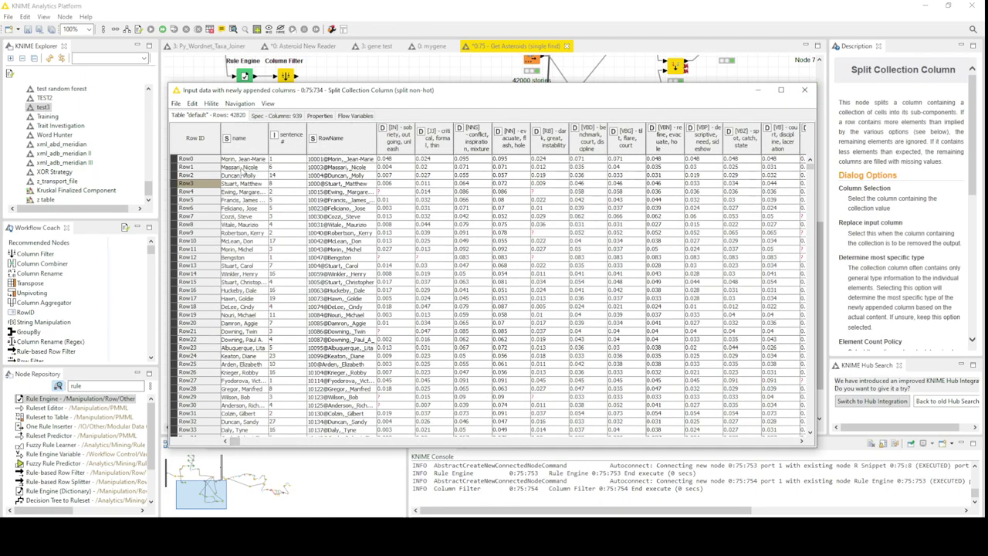
left_click(804, 90)
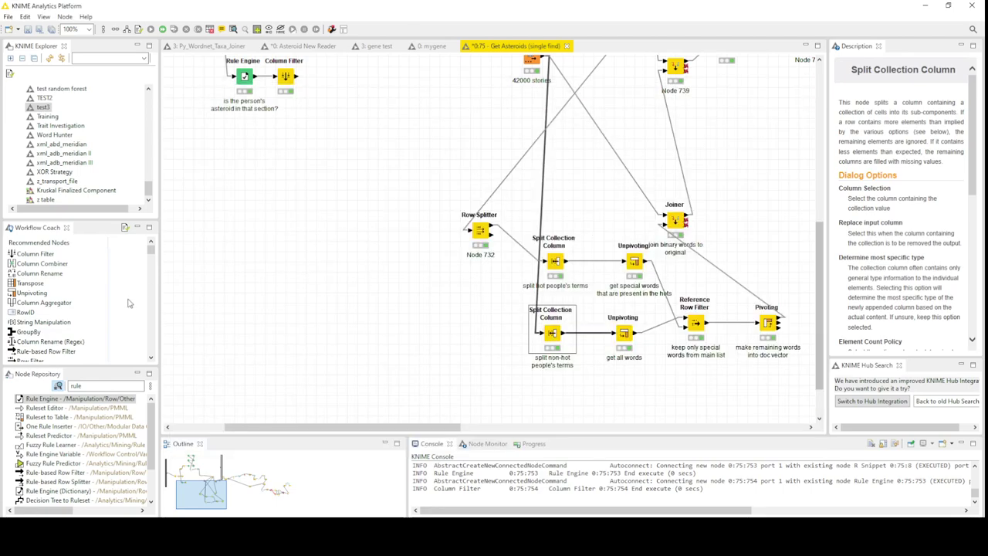
- Add a Joiner node below the word-splitting branch and connect the Column Filter and "split non-hot people's terms" outputs to it
left_click(98, 386)
type("joiner")
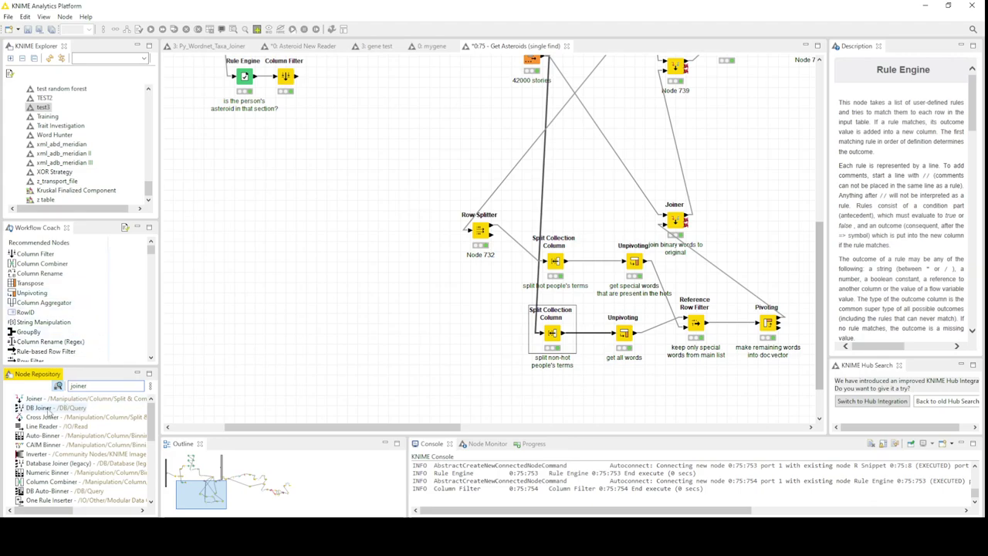
left_click_drag(48, 401, 375, 334)
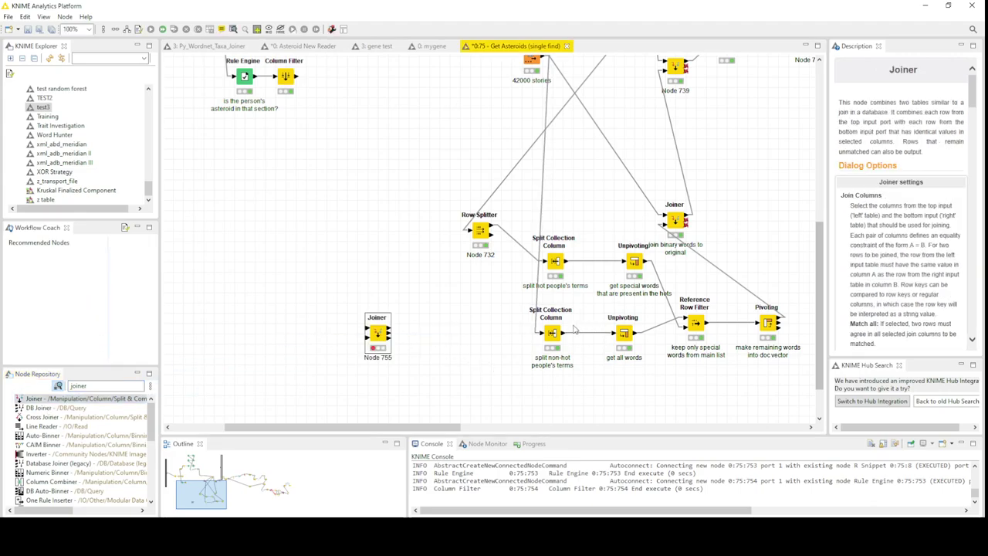
left_click_drag(296, 79, 375, 333)
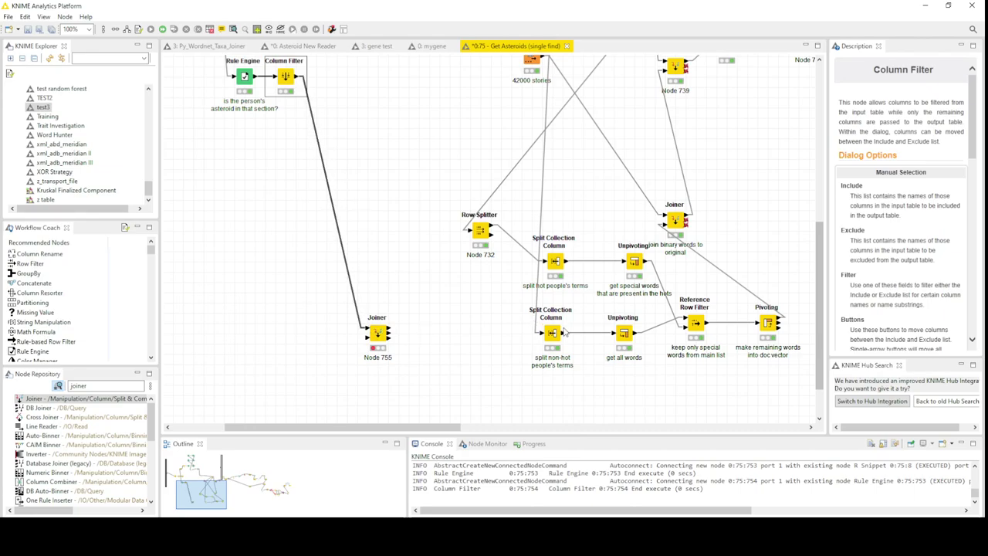
left_click_drag(564, 335, 429, 384)
scroll(432, 371, "down", 3)
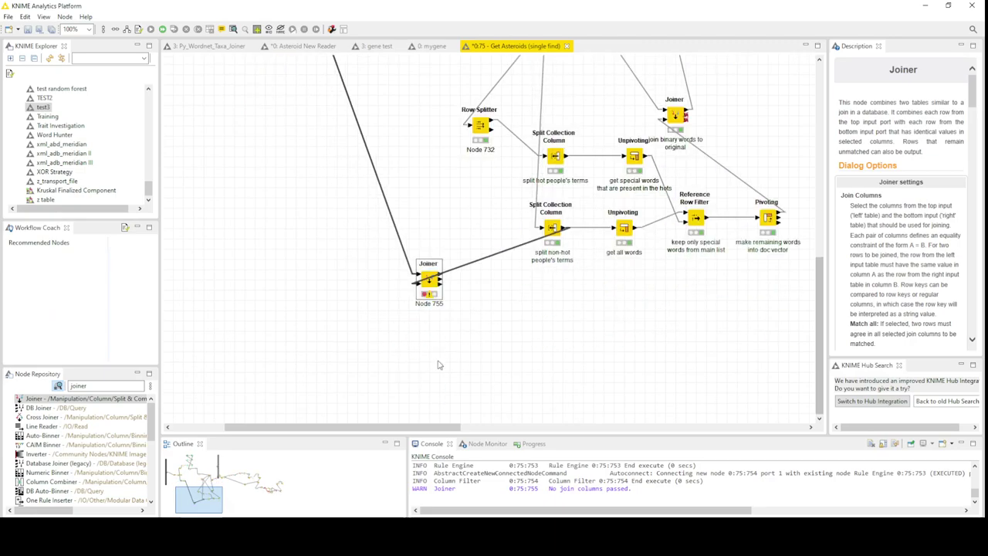
left_click_drag(427, 291, 449, 343)
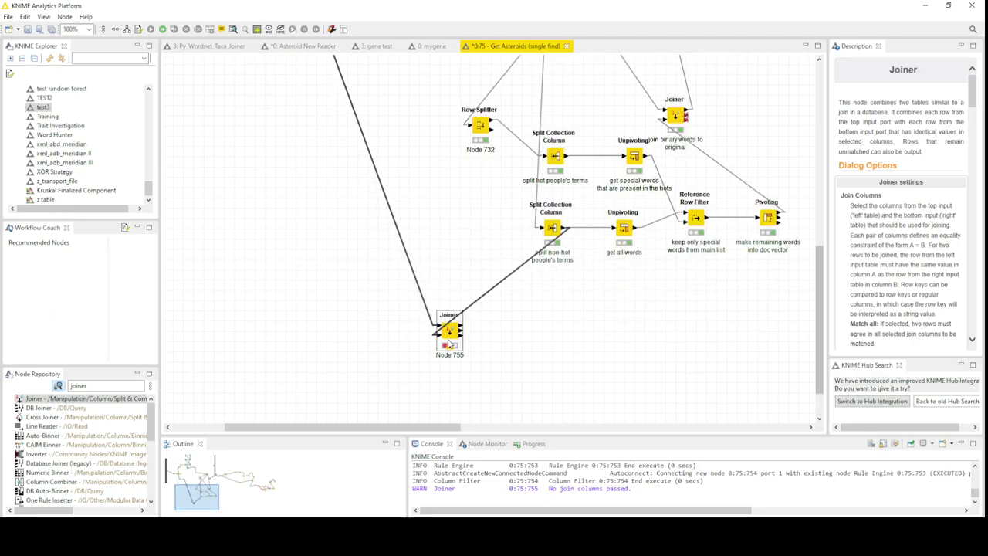
- Configure the new Joiner to match the Row ID of the top input with the name column of the bottom input
double_click(450, 334)
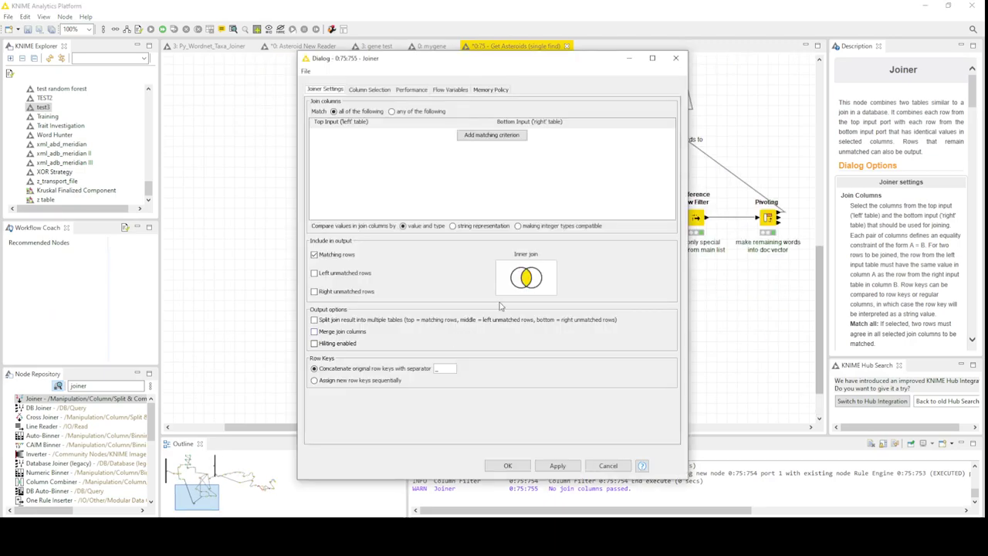
left_click(491, 136)
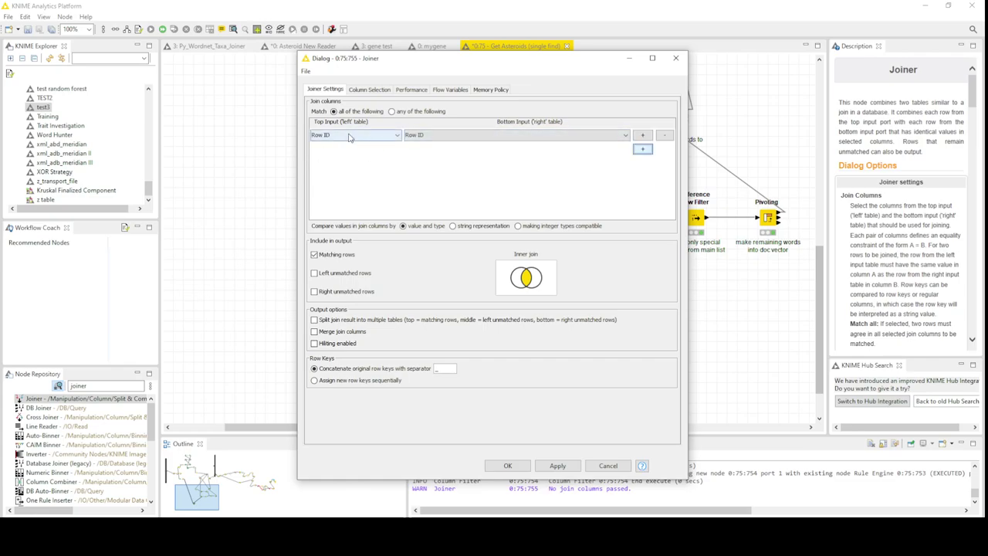
left_click(462, 137)
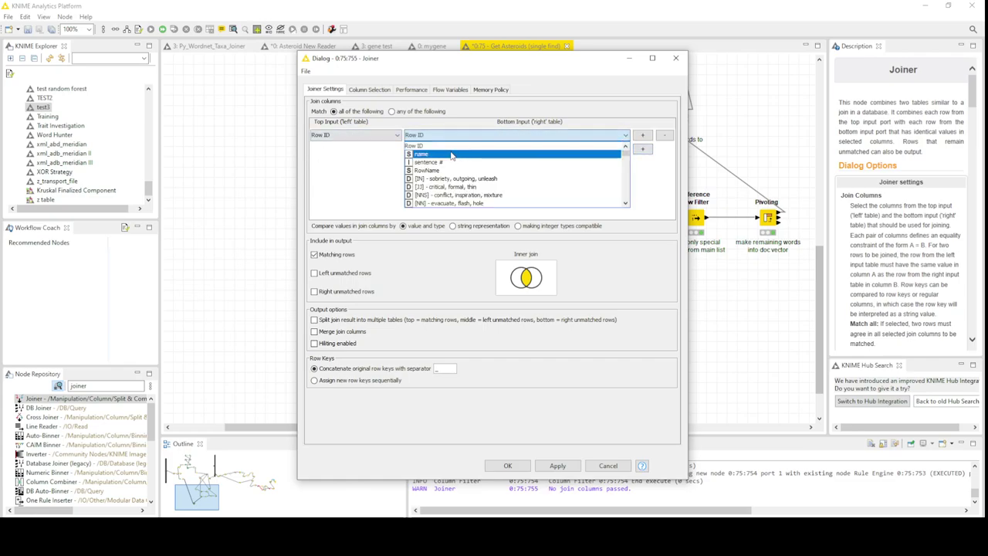
left_click(451, 155)
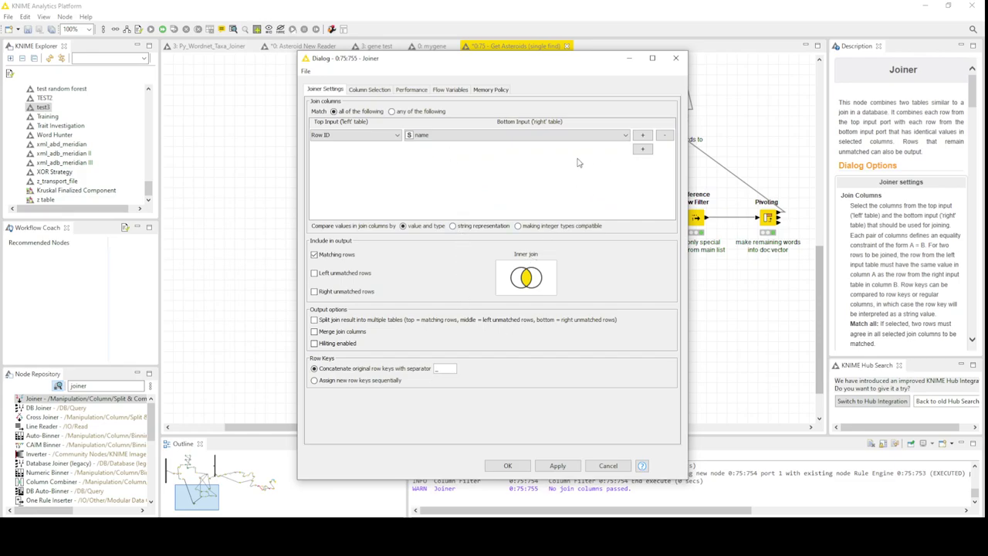
- Limit the Joiner's bottom-input columns to the wildcard pattern "Split*" and apply the configuration
left_click(373, 91)
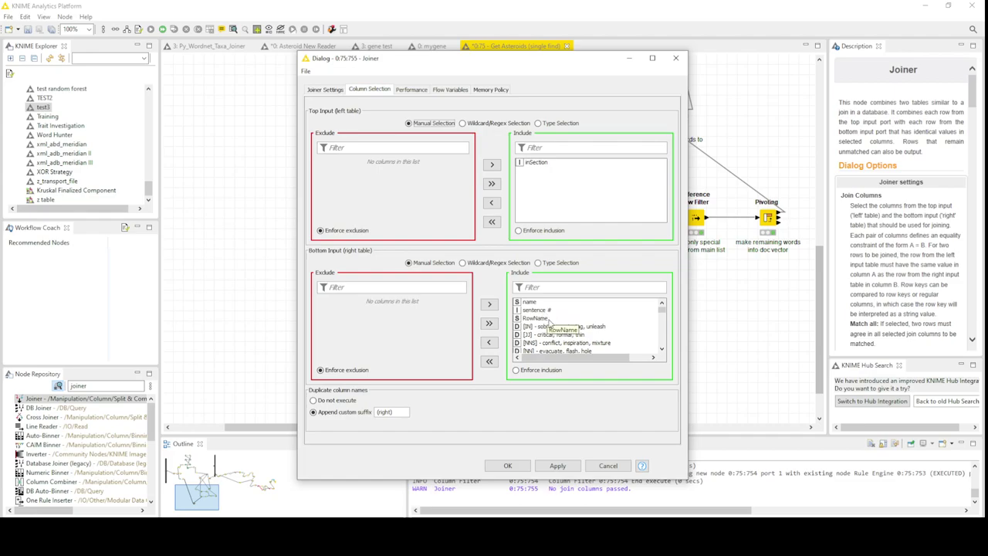
scroll(555, 338, "down", 5)
scroll(556, 338, "down", 3)
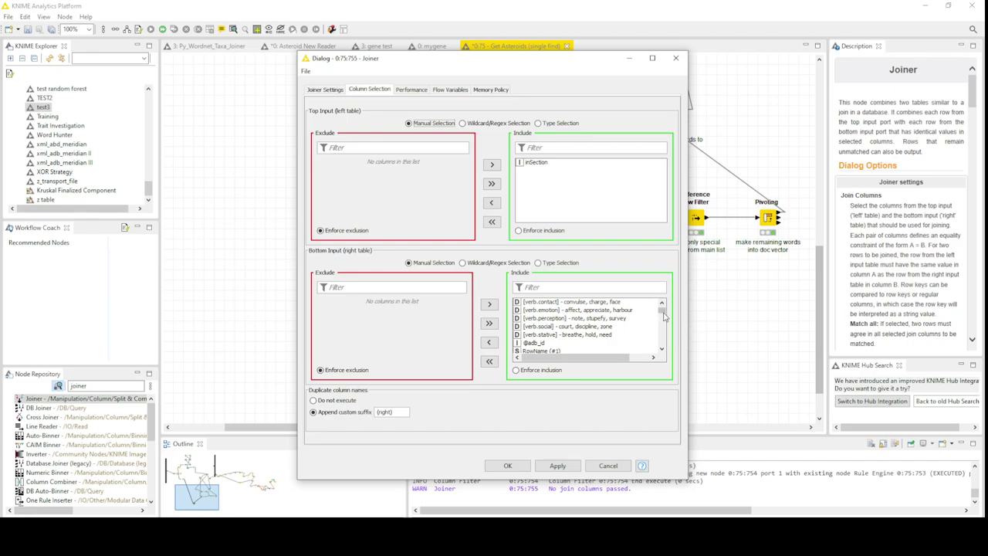
left_click_drag(662, 313, 661, 347)
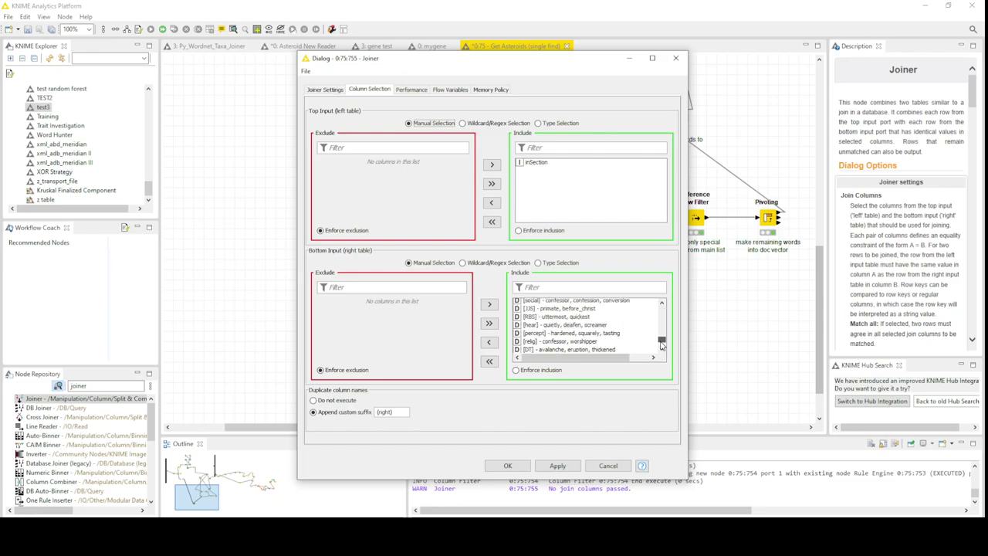
left_click(465, 262)
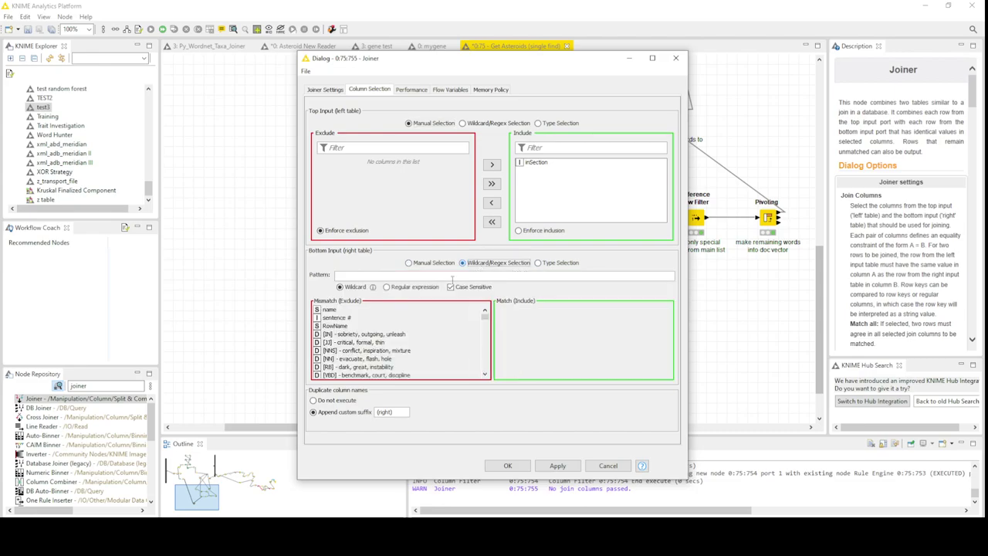
left_click(374, 276)
type("Split*")
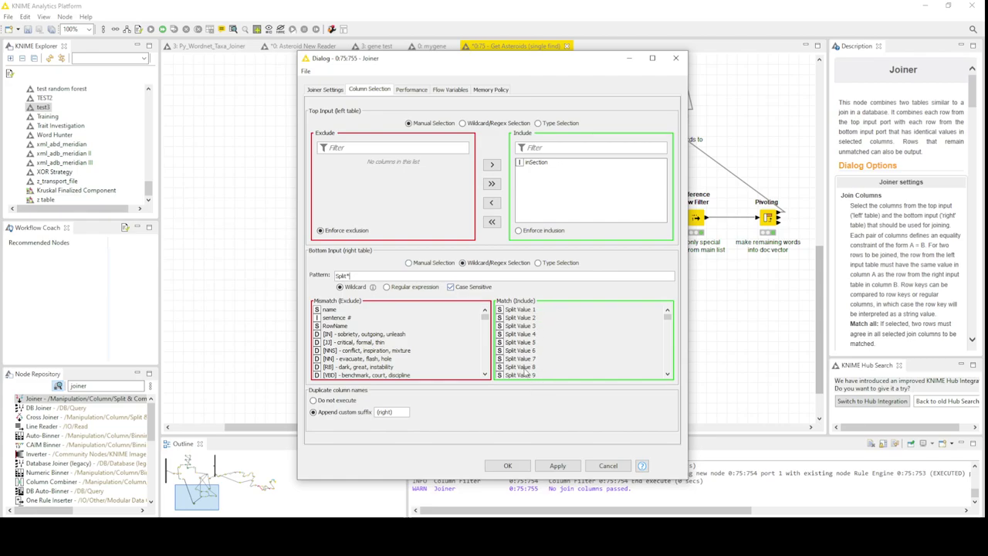
left_click(507, 465)
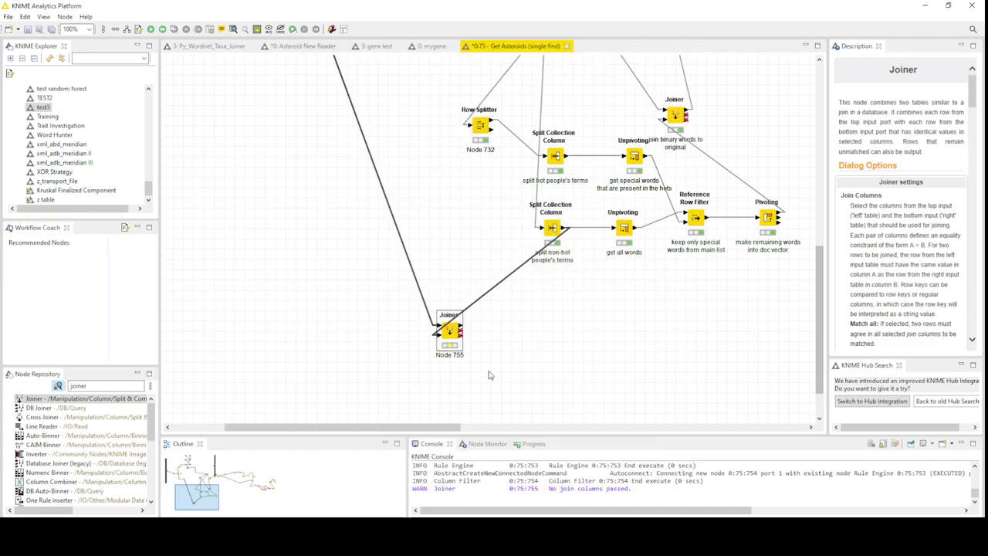
- Check the Row ID and inSection columns in the Column Filter's filtered table and close it
scroll(474, 342, "up", 3)
scroll(472, 355, "down", 2)
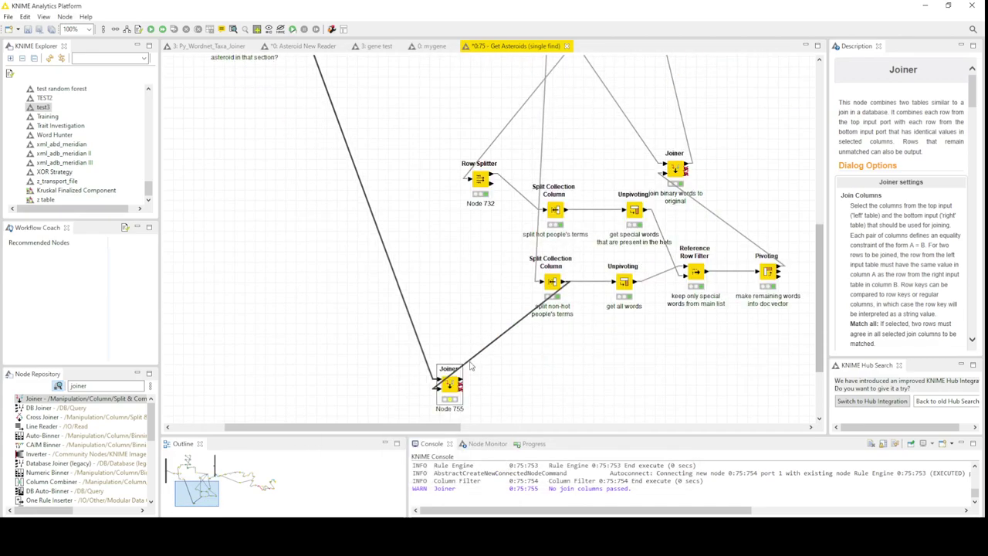
scroll(330, 212, "up", 3)
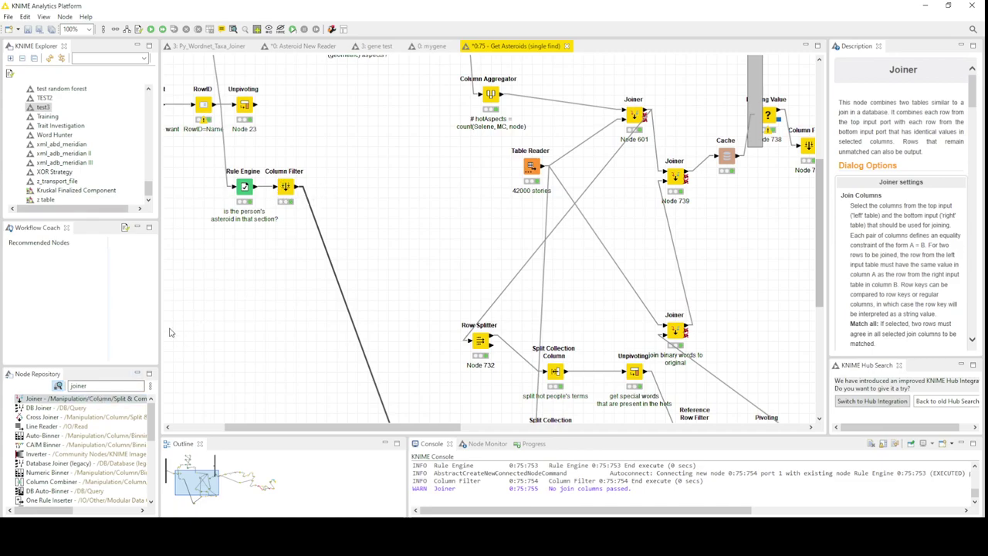
left_click(285, 187)
right_click(285, 187)
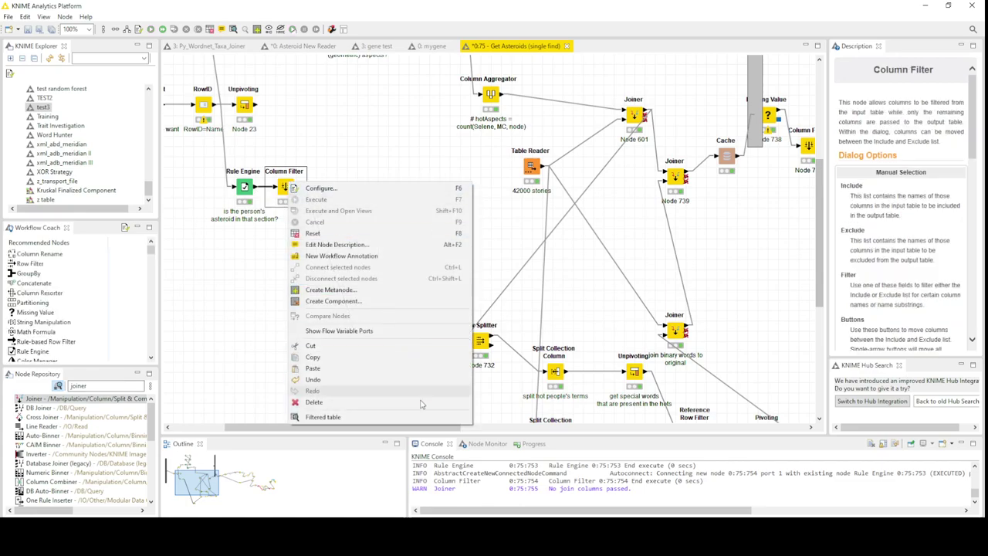
left_click(367, 419)
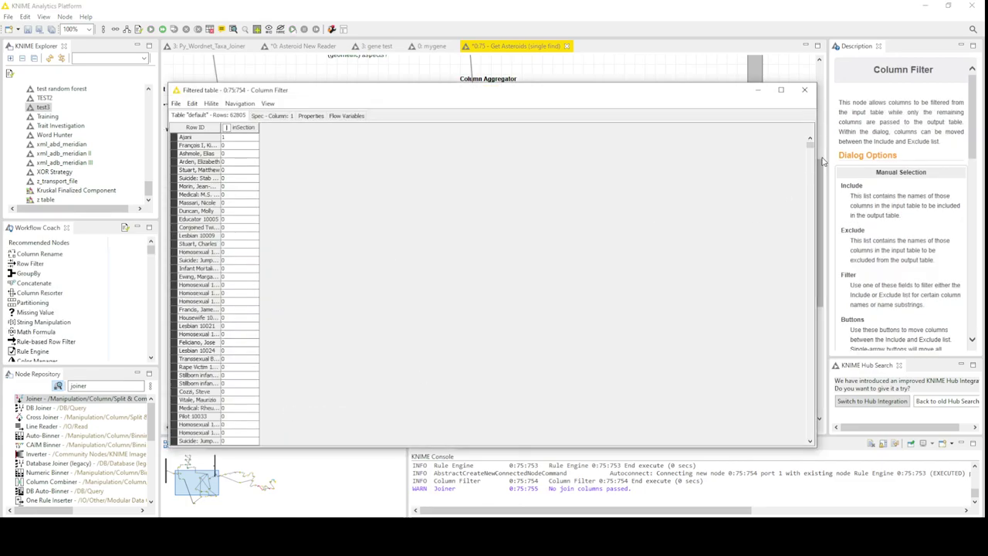
left_click(804, 90)
- Examine the Rule Engine's classified values, highlight a run of missing Ascendant cells, and close the table
right_click(244, 188)
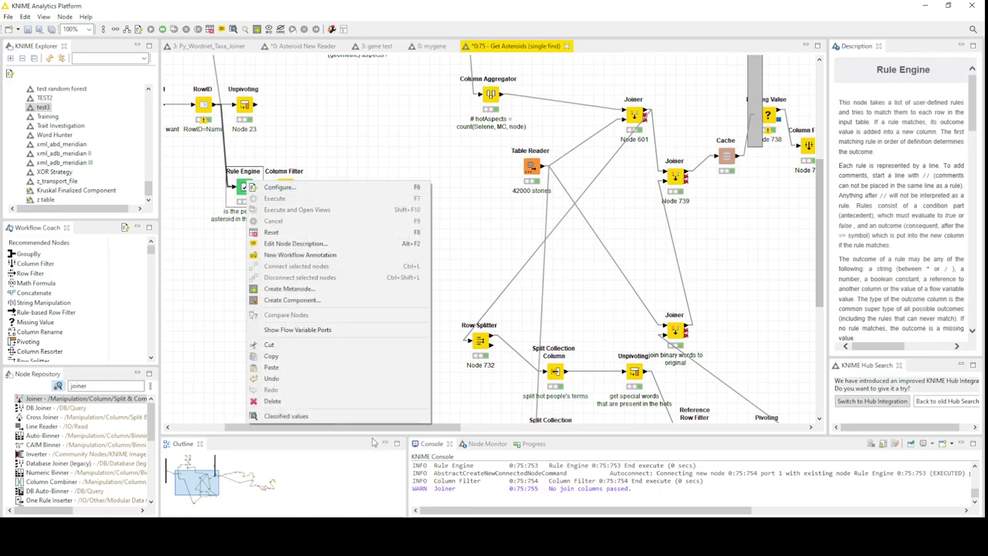
left_click(370, 421)
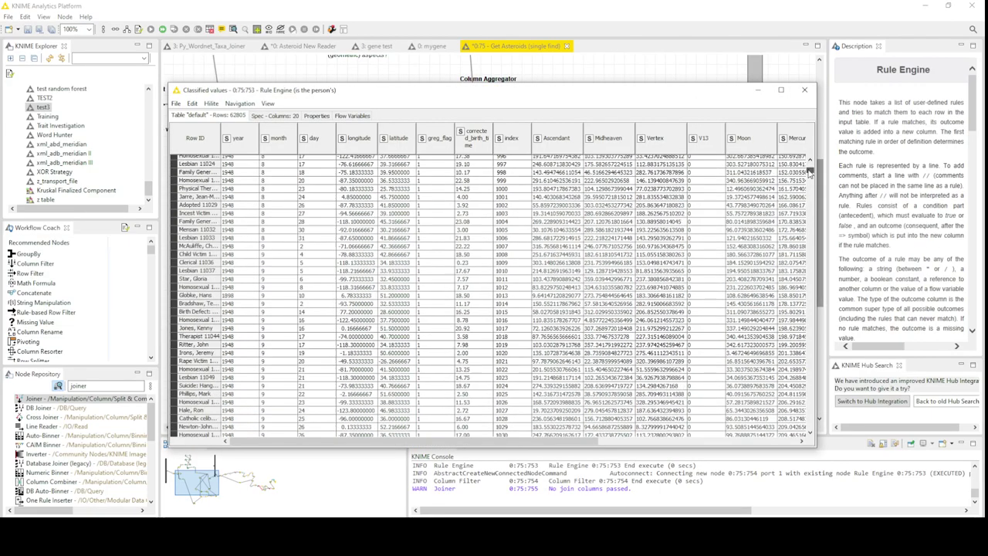
left_click_drag(809, 167, 783, 209)
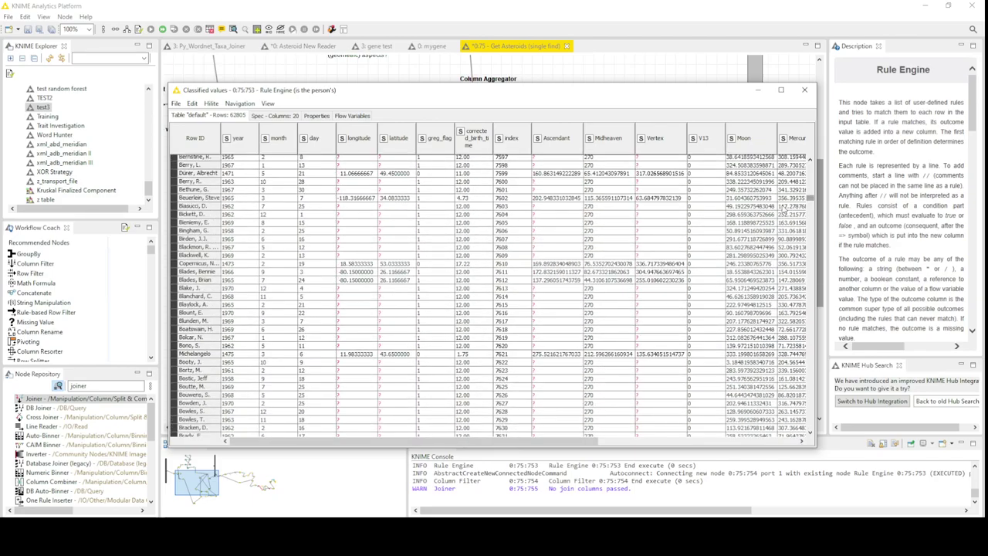
left_click(545, 232)
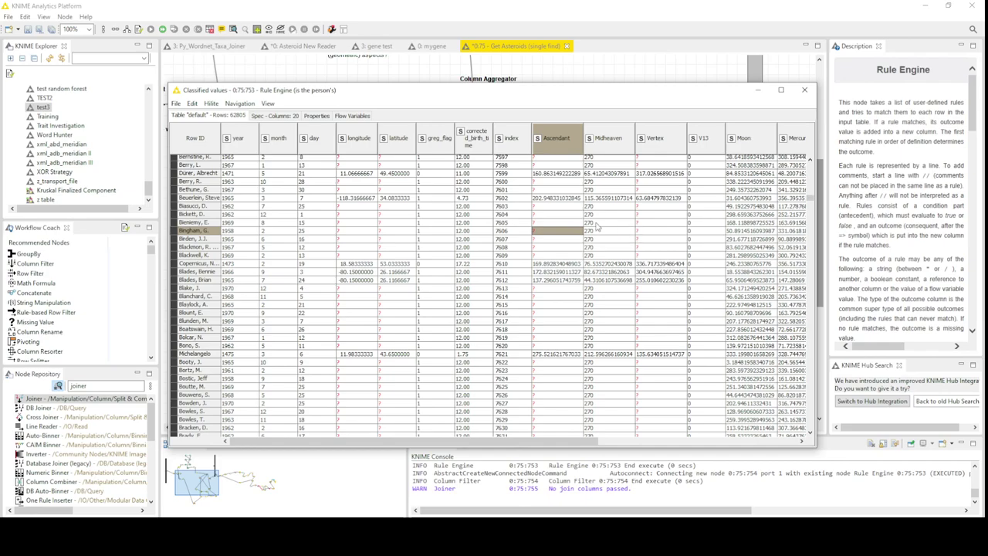
left_click_drag(549, 210, 551, 248)
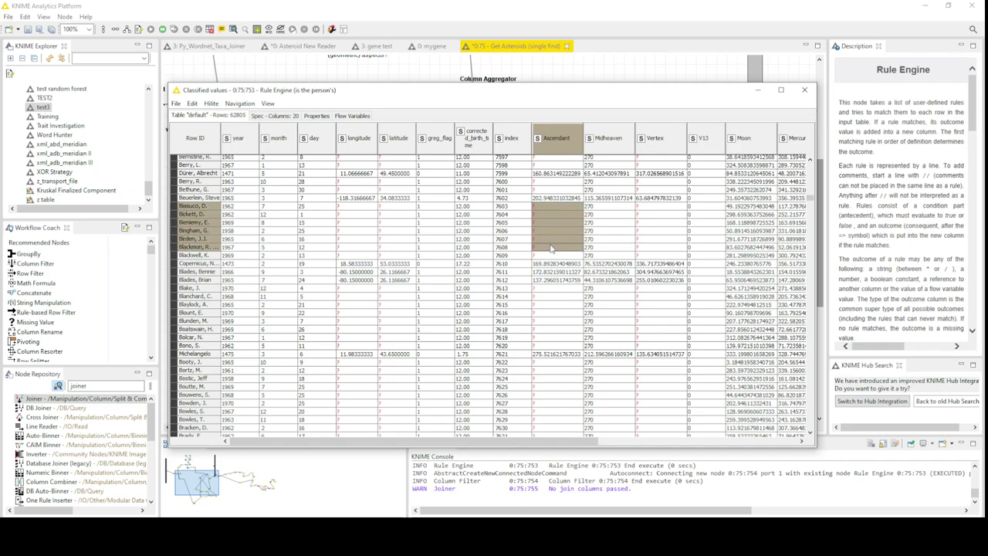
left_click(805, 90)
- Insert a Row Filter between the Rule Engine and the Column Filter and open its configuration
left_click_drag(285, 188, 329, 189)
left_click_drag(38, 265, 347, 188)
double_click(295, 190)
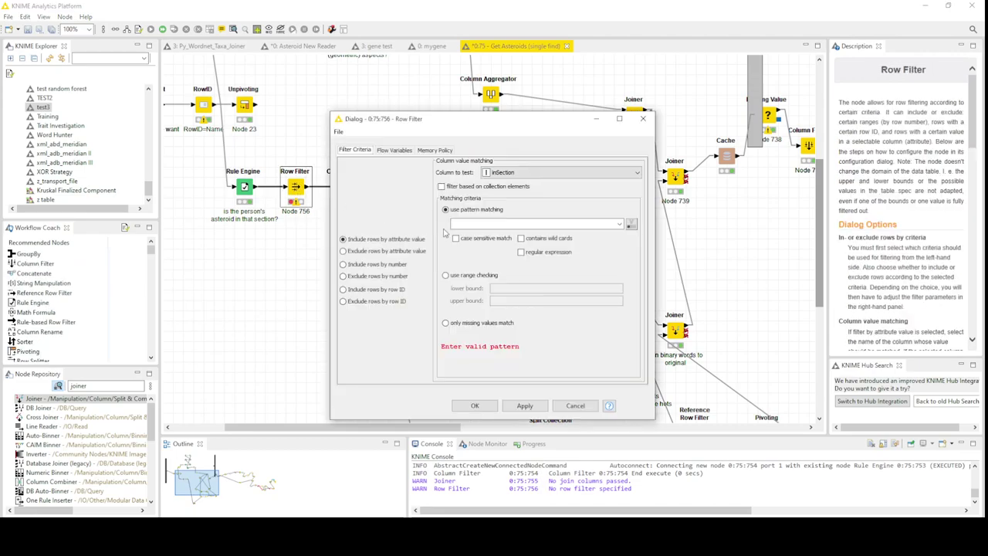
- Configure the Row Filter to exclude rows by attribute value where the Ascendant column has missing values
left_click(560, 172)
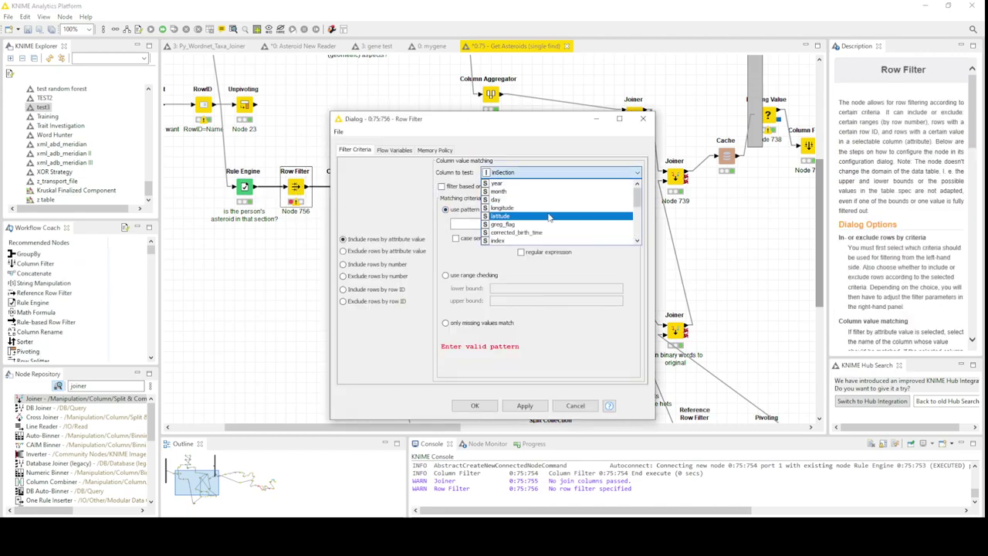
scroll(545, 222, "up", 1)
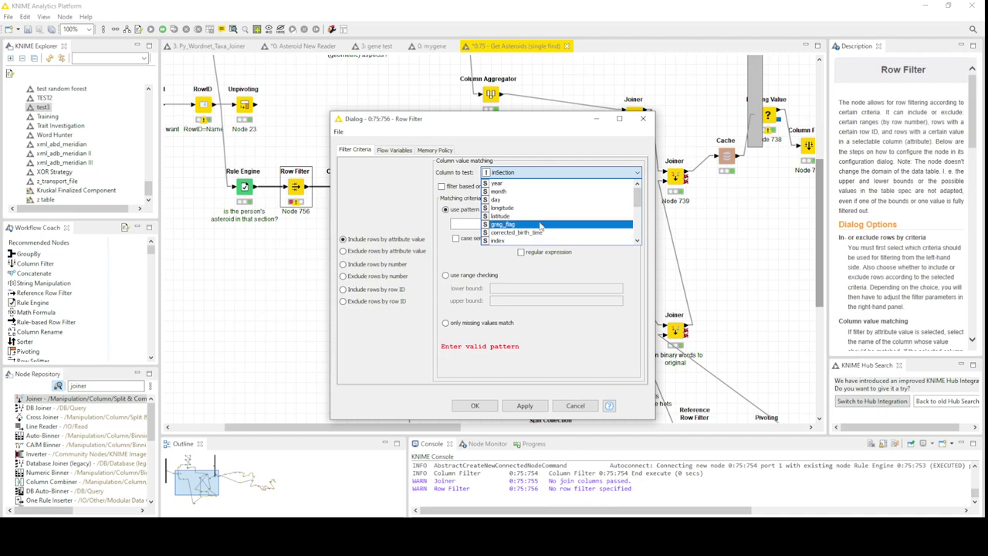
scroll(525, 216, "down", 2)
left_click(530, 199)
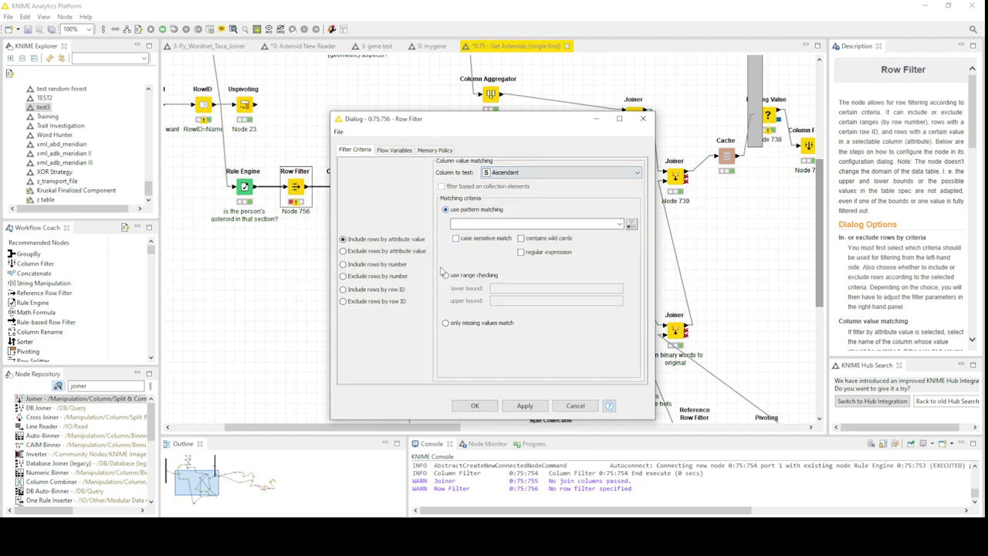
left_click(363, 304)
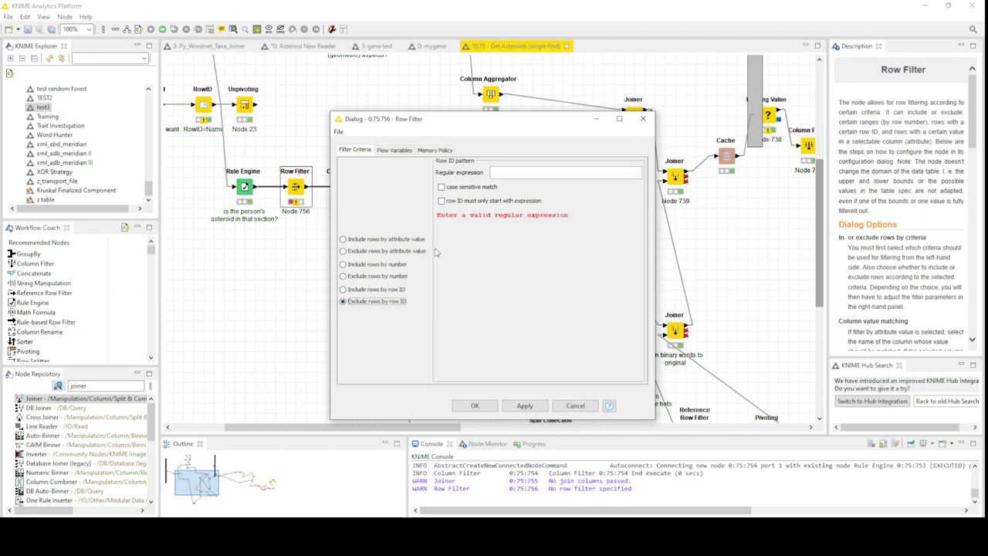
left_click(389, 252)
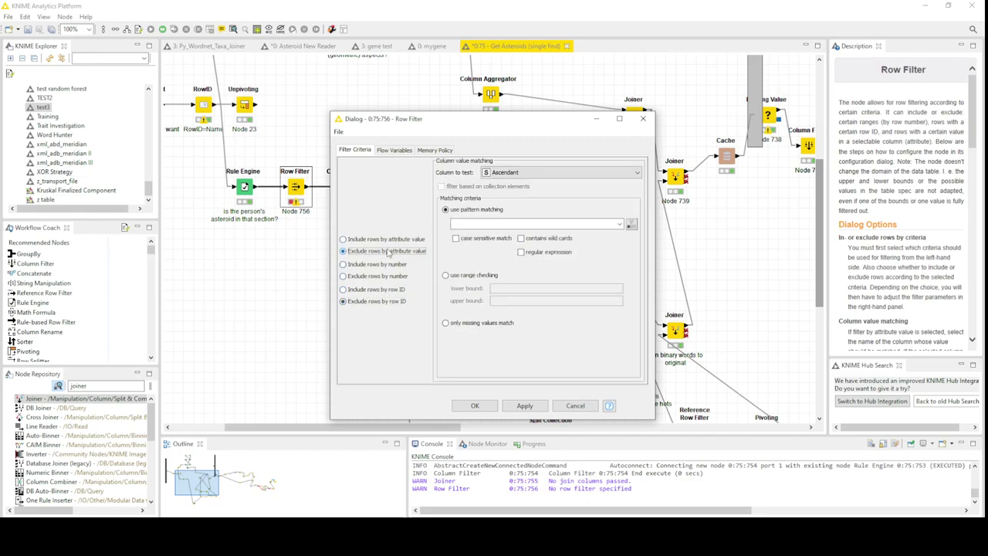
left_click(476, 324)
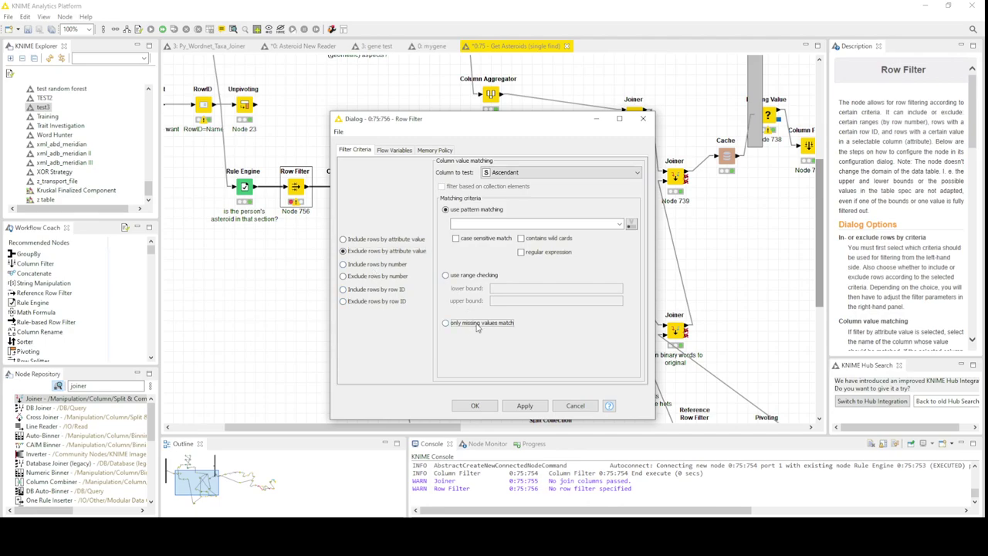
left_click(475, 406)
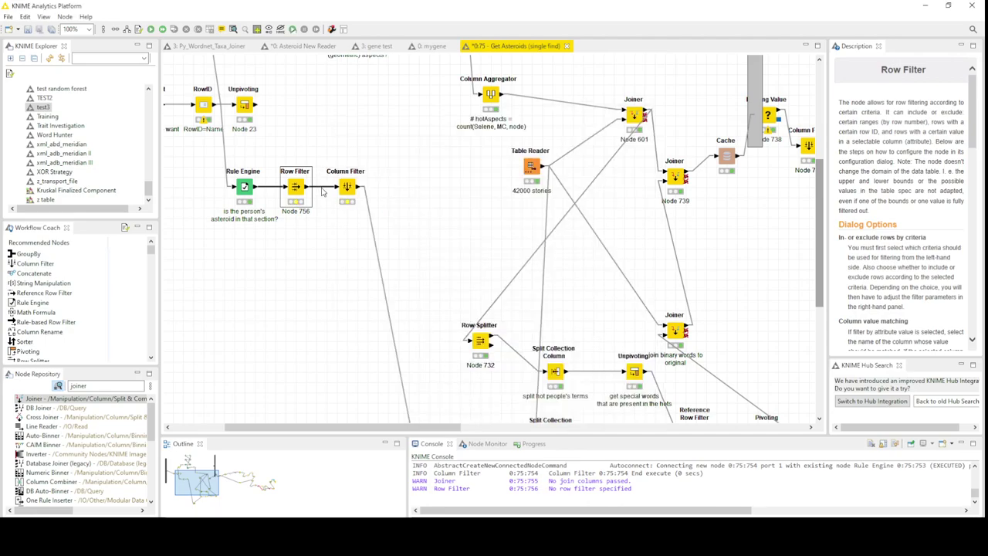
- Execute the nodes through the Column Filter and check the Ascendant column in the Row Filter's filtered table
right_click(347, 194)
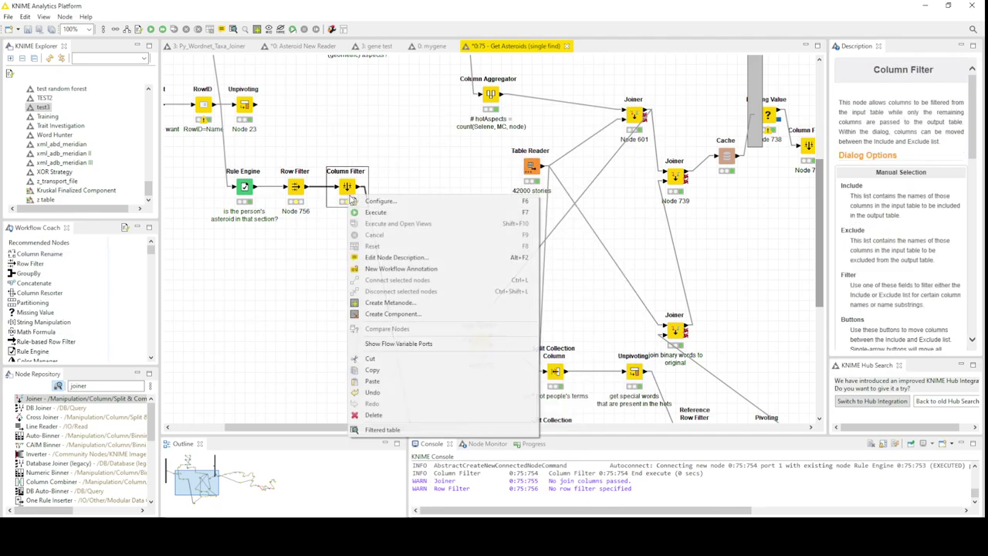
left_click(390, 213)
right_click(297, 187)
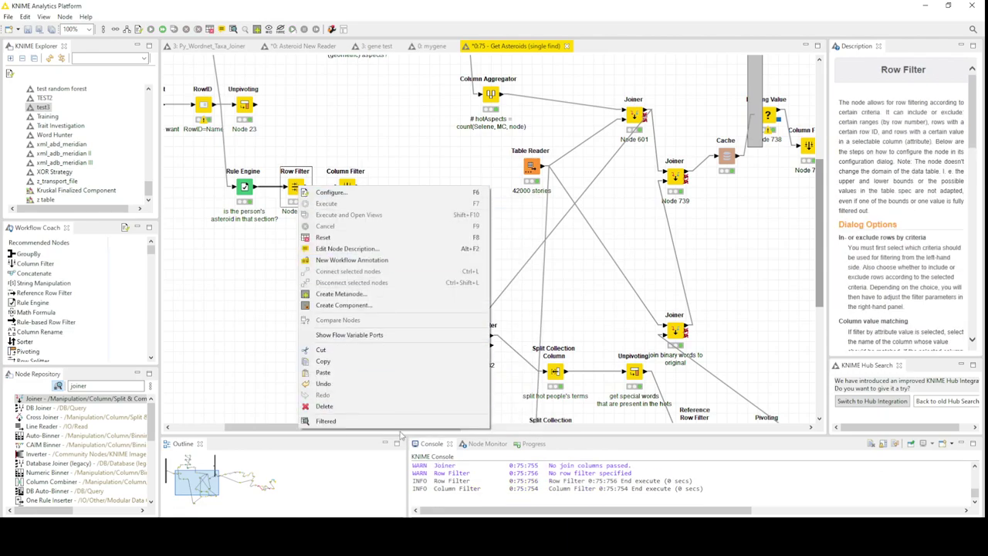
left_click(401, 422)
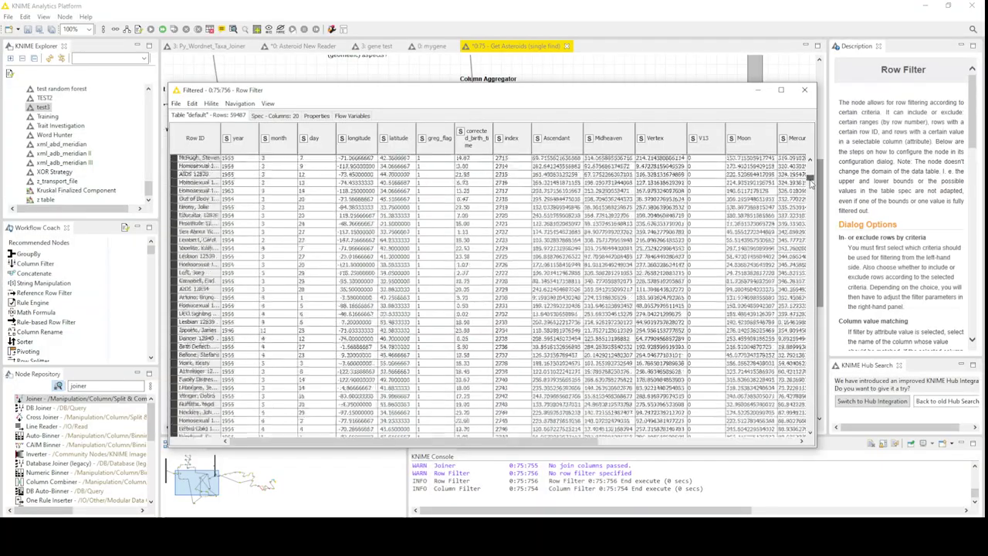
mouse_move(810, 171)
left_mouse_down()
mouse_move(808, 420)
mouse_move(808, 164)
left_mouse_up()
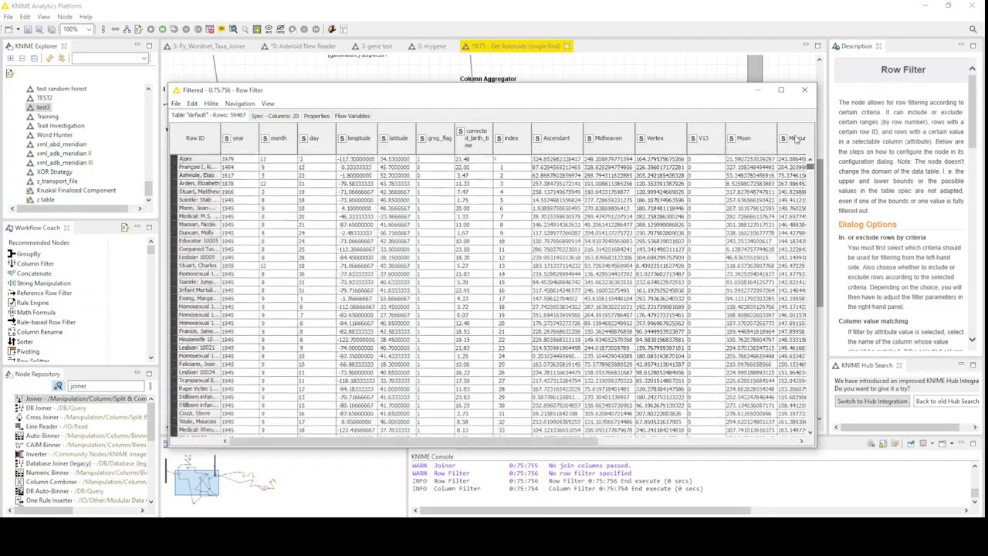
left_click(804, 91)
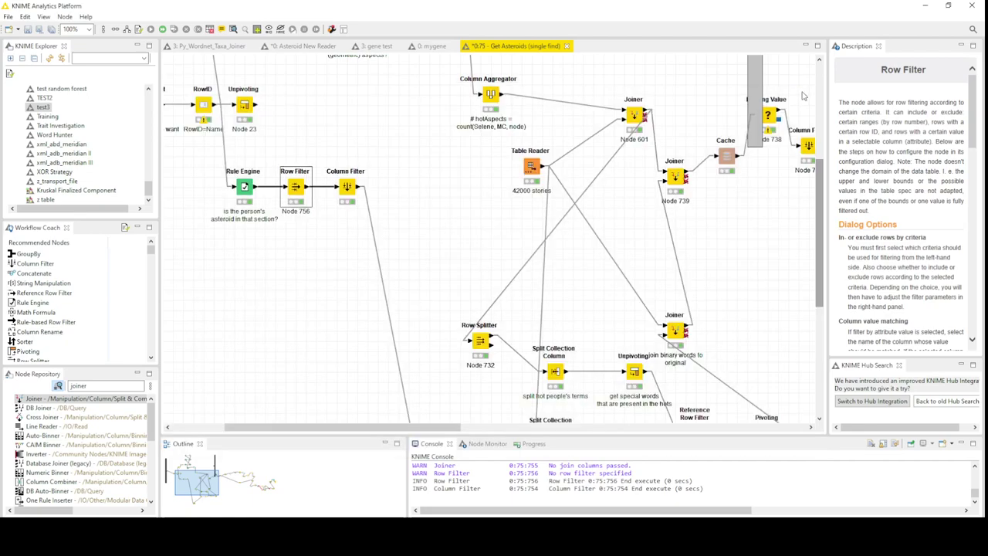
- Execute the Joiner that combines the inSection flags with the split terms
scroll(347, 199, "down", 5)
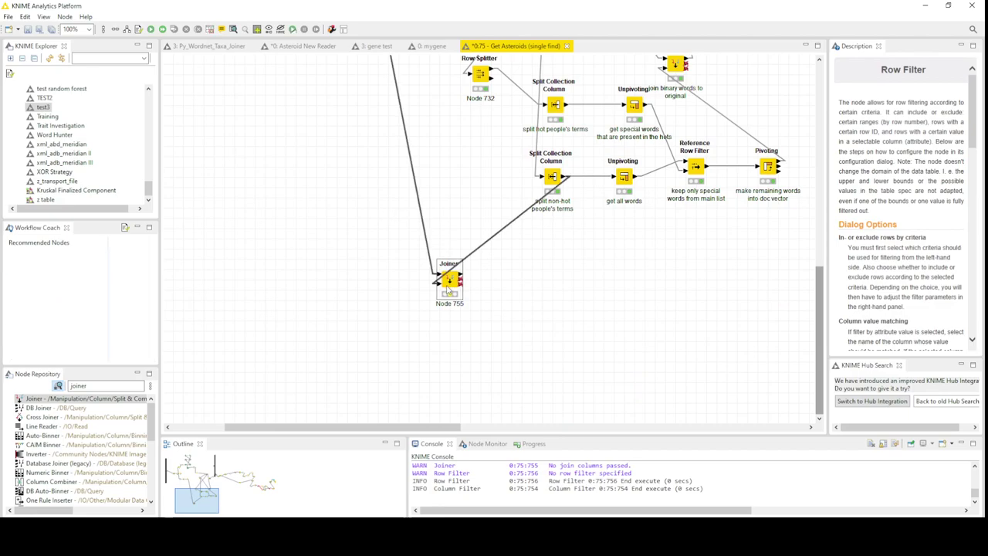
right_click(448, 291)
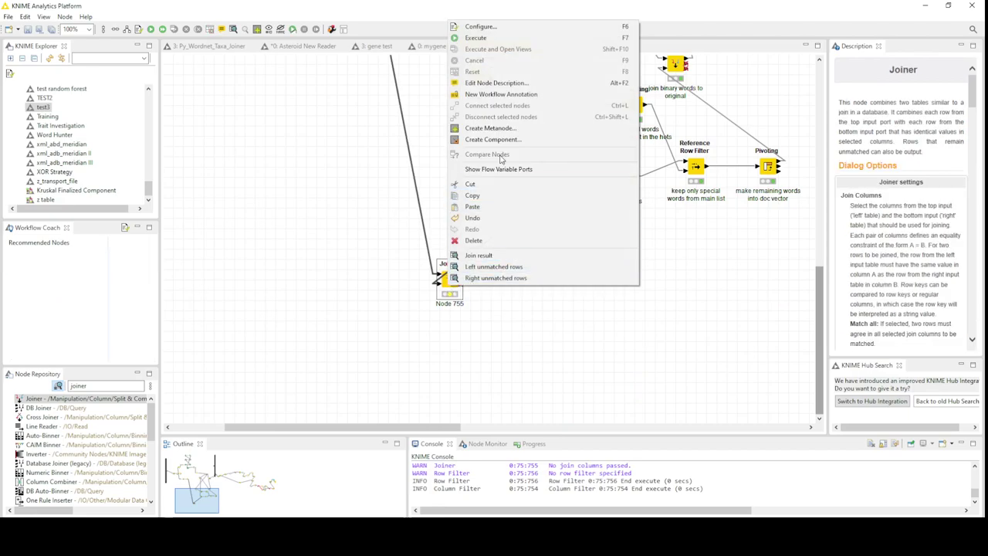
left_click(522, 38)
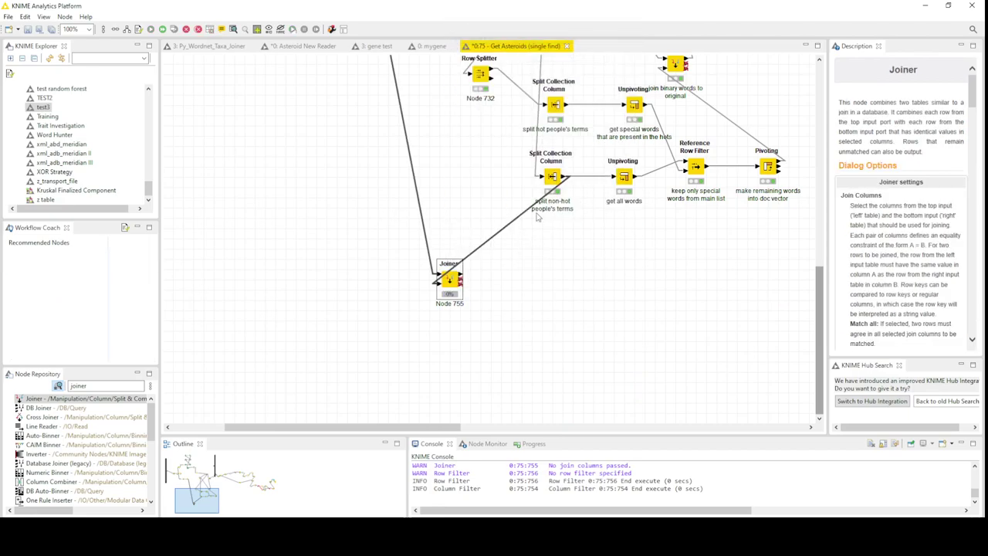
- Open the Joiner's join result and examine the inSection flags and the first Split Value columns
right_click(452, 283)
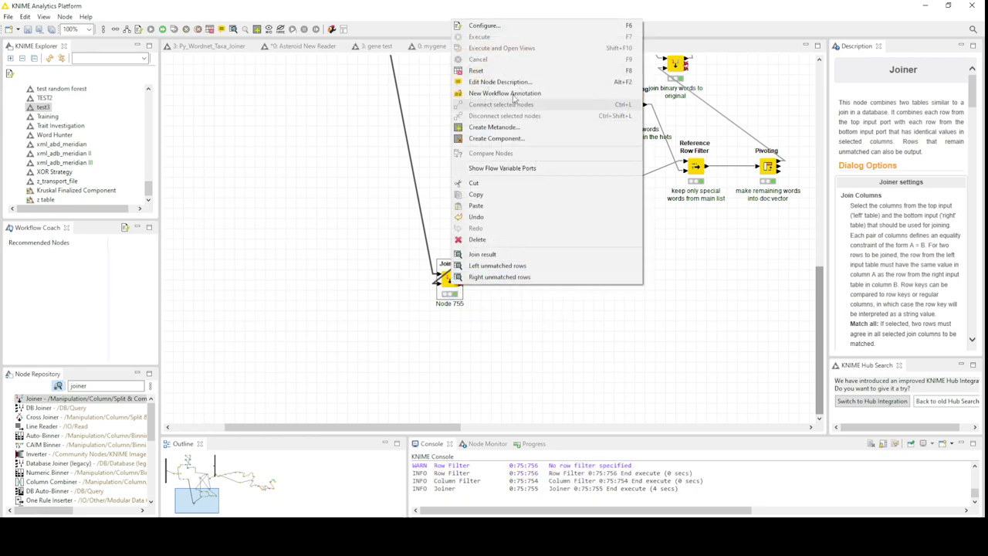
left_click(528, 254)
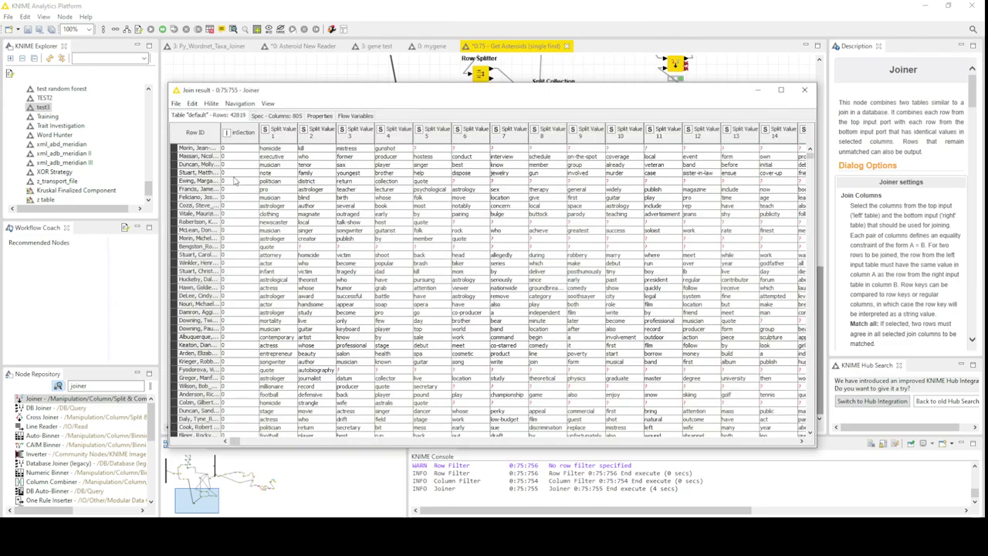
left_click_drag(229, 157, 248, 380)
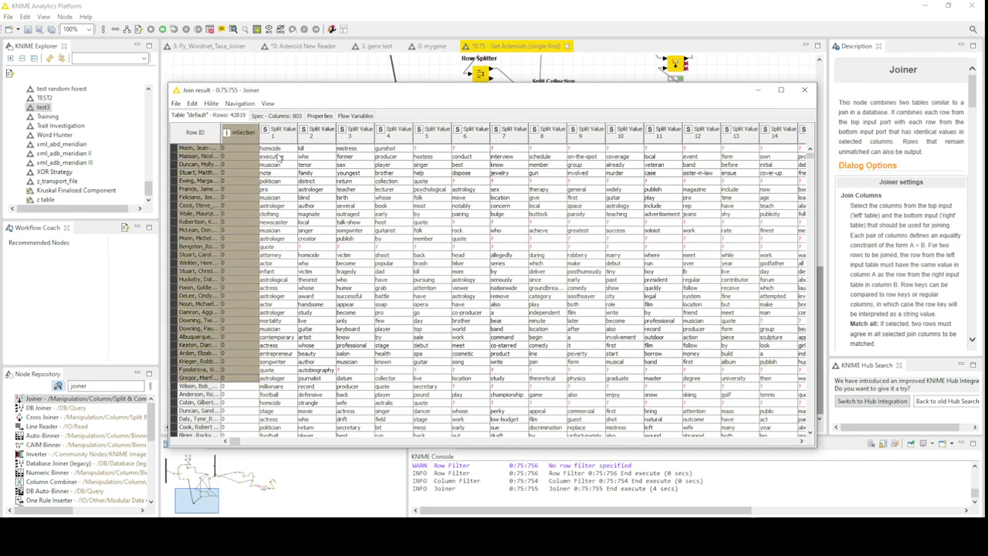
left_click_drag(279, 157, 459, 152)
left_click_drag(278, 297, 288, 303)
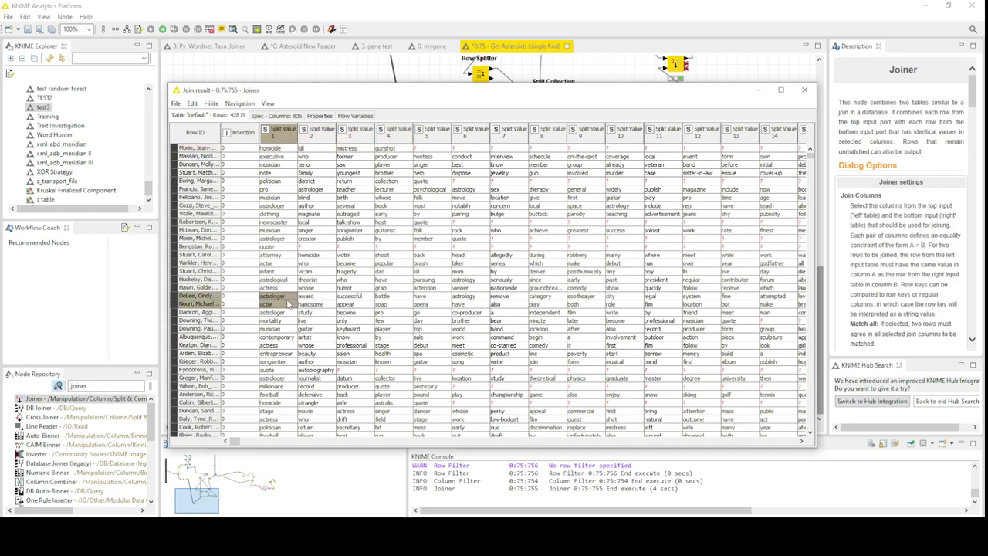
left_click(257, 378)
- Look through the join result for rows with inSection 1, highlight their split terms, and close the table
scroll(255, 374, "down", 10)
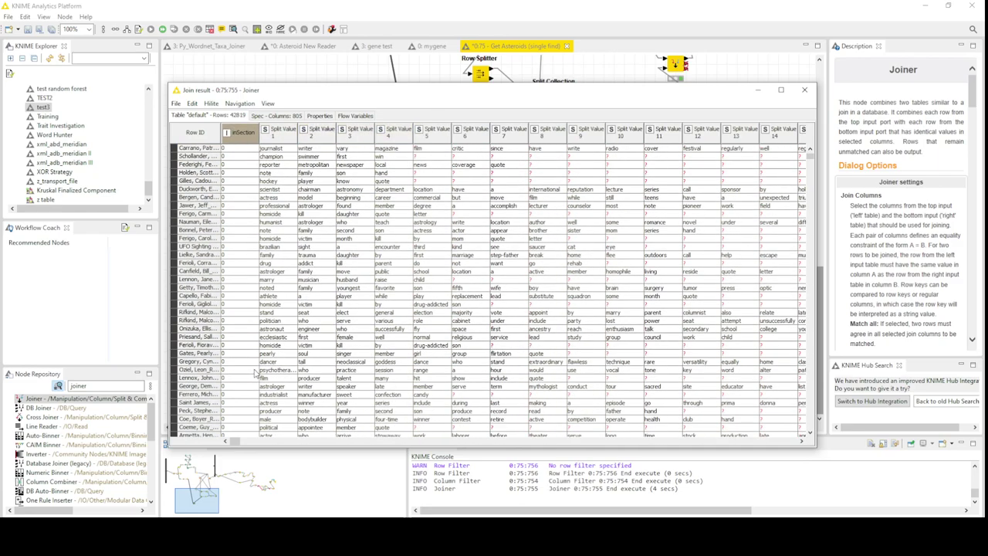
scroll(254, 374, "down", 12)
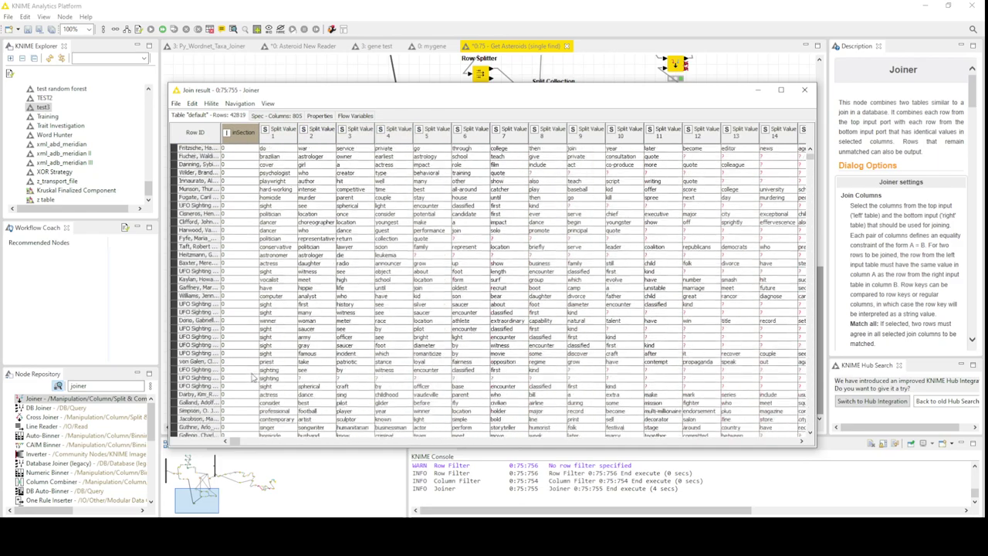
scroll(255, 376, "down", 12)
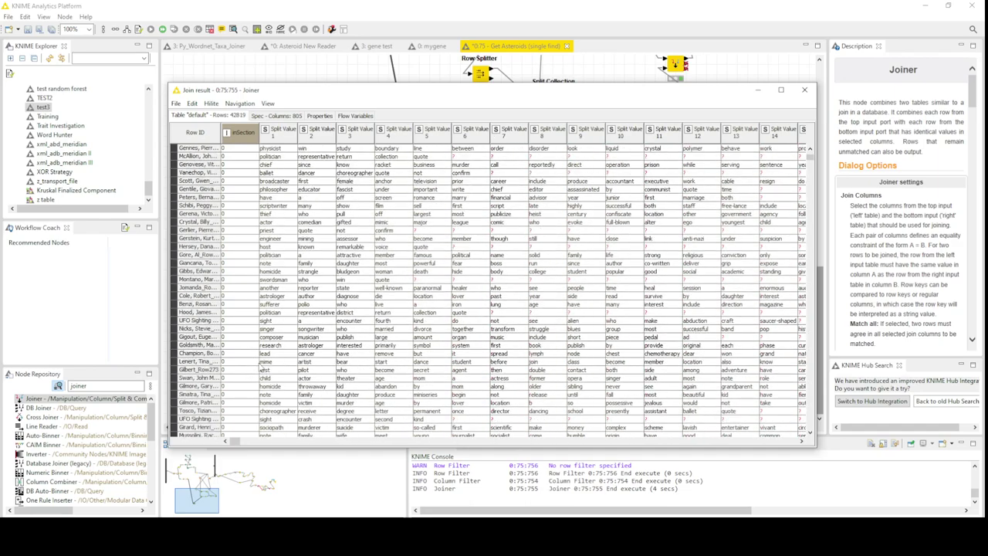
scroll(262, 369, "down", 10)
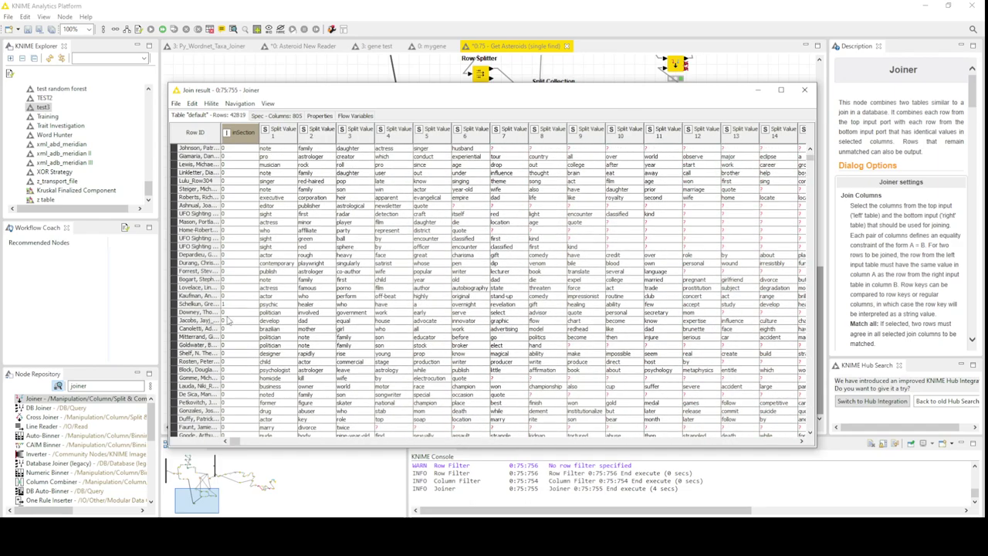
left_click_drag(230, 305, 558, 310)
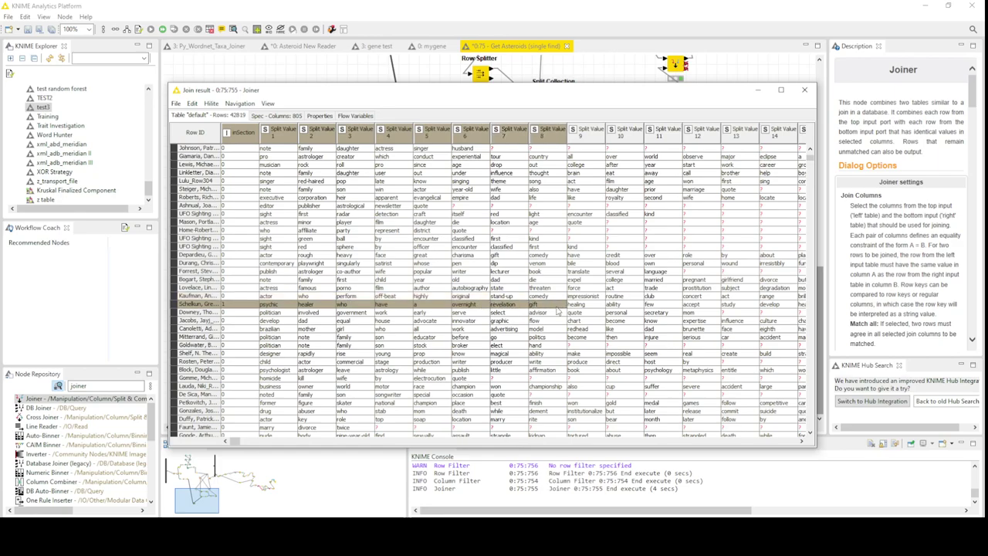
scroll(250, 348, "down", 6)
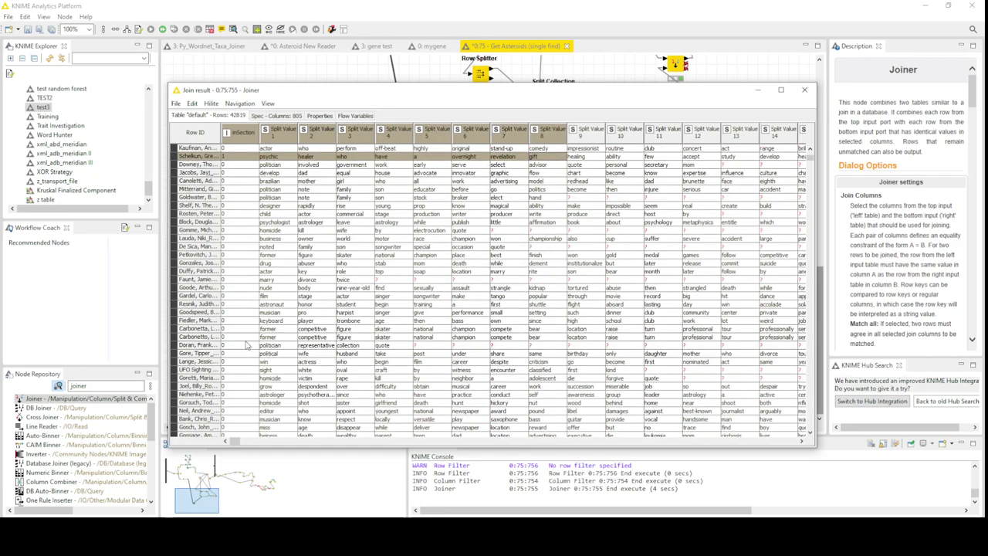
scroll(247, 345, "down", 10)
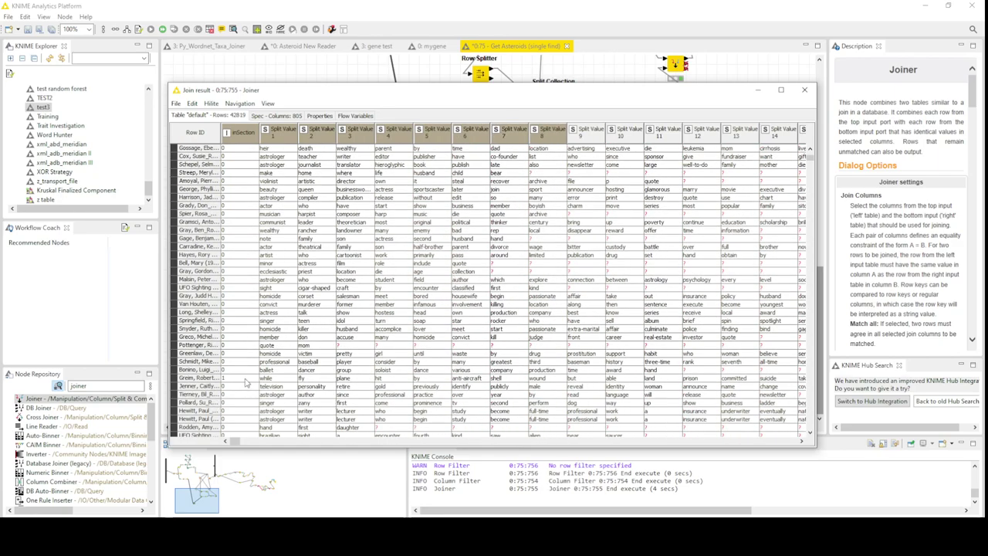
left_click_drag(245, 381, 627, 382)
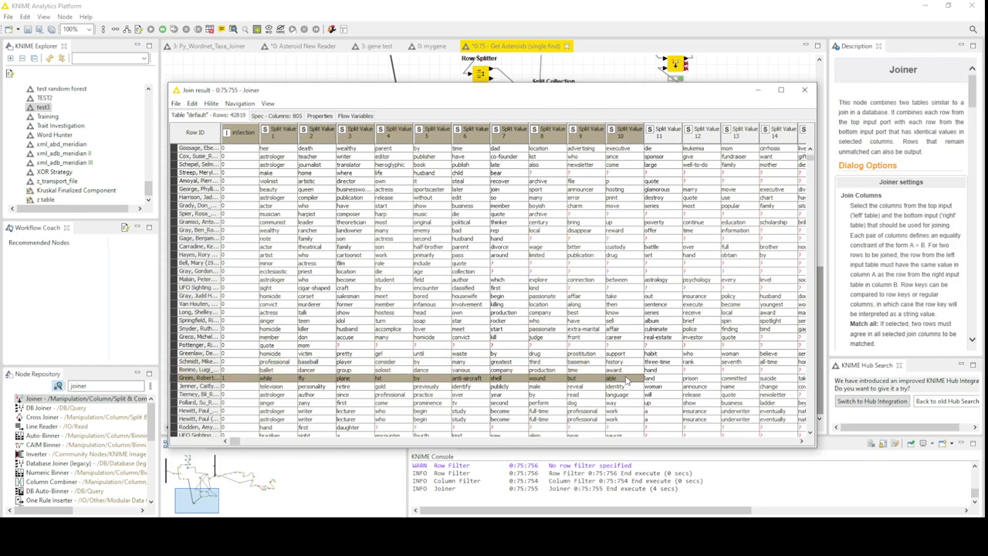
left_click(804, 89)
- Move the Joiner slightly lower on the canvas and examine Split Value columns 1 to 9 in its join result
left_click_drag(454, 284, 465, 315)
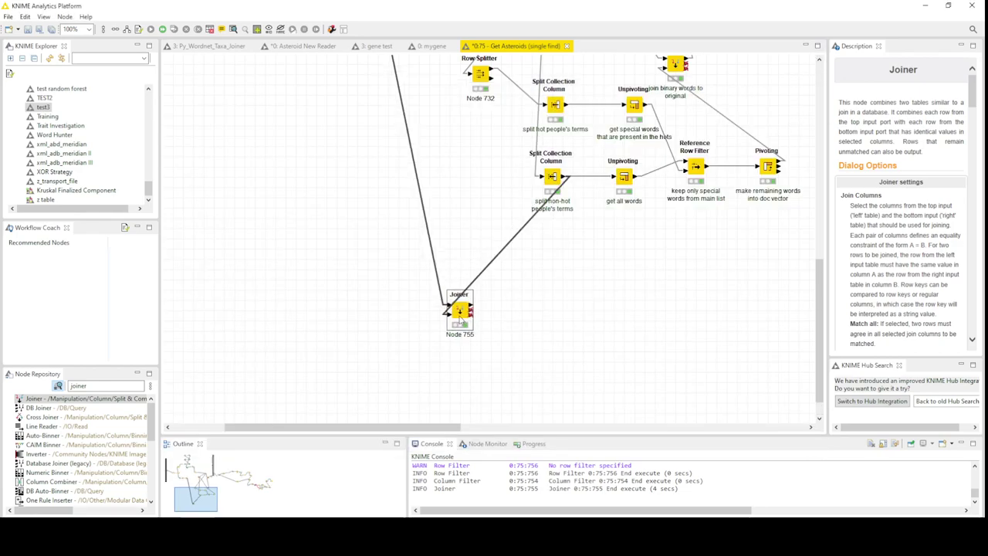
right_click(463, 318)
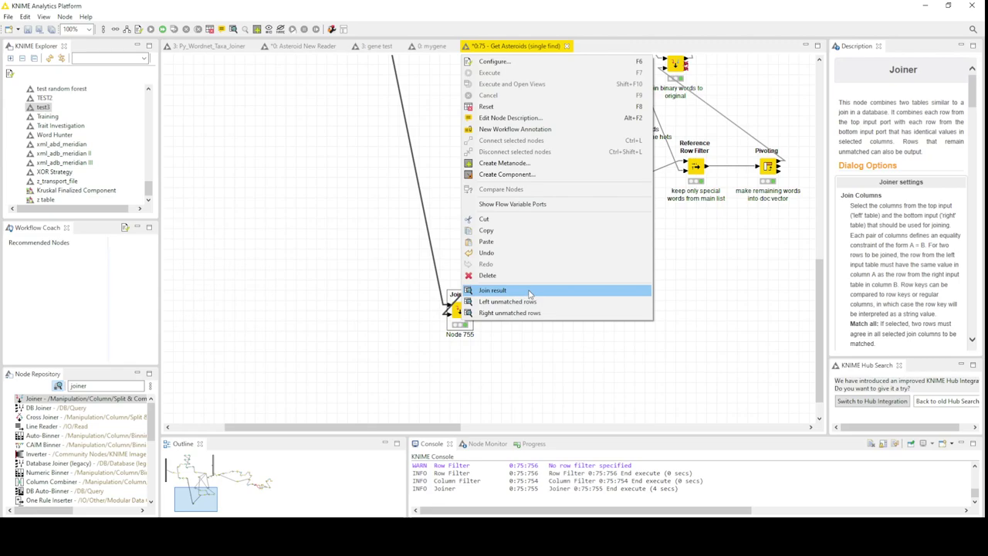
left_click(493, 290)
left_click(362, 198)
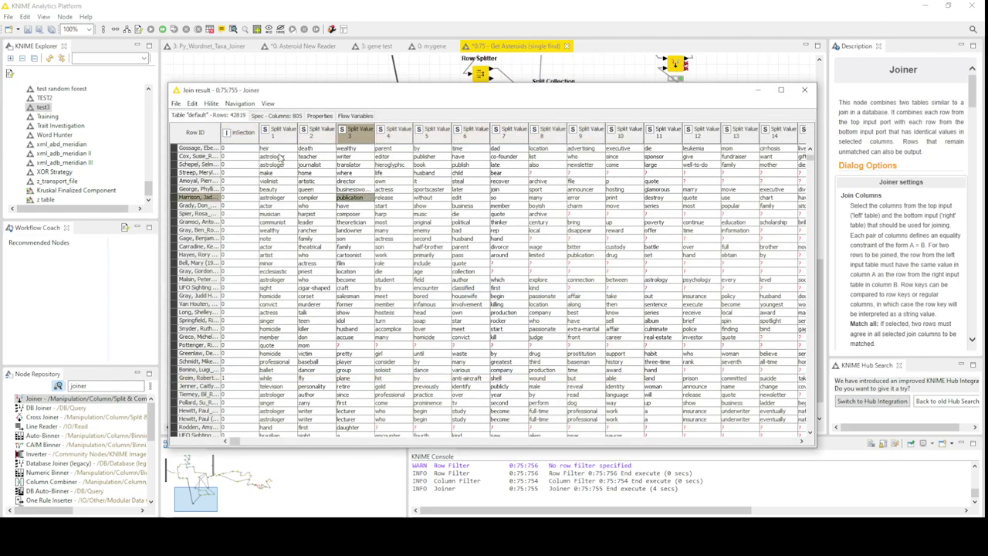
left_click_drag(279, 156, 595, 221)
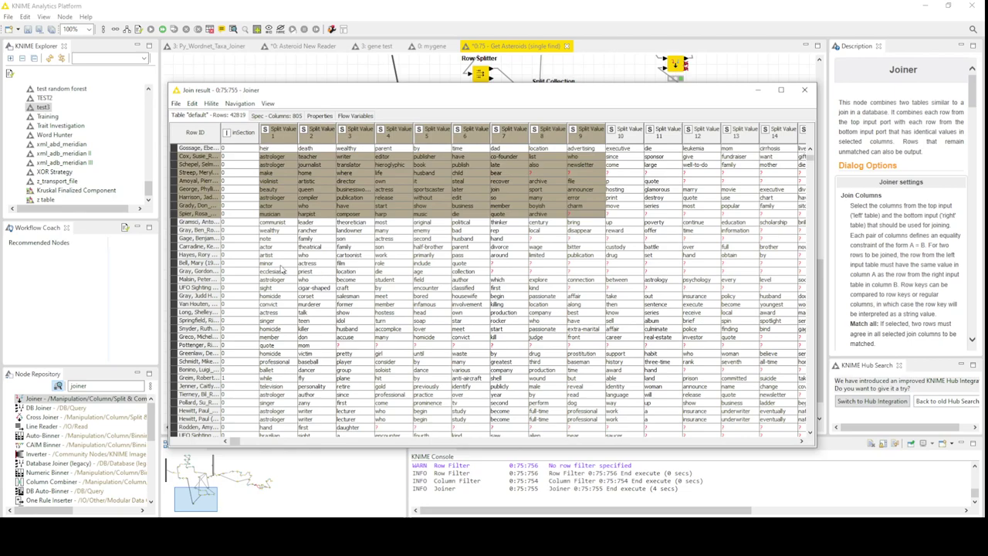
left_click(279, 264)
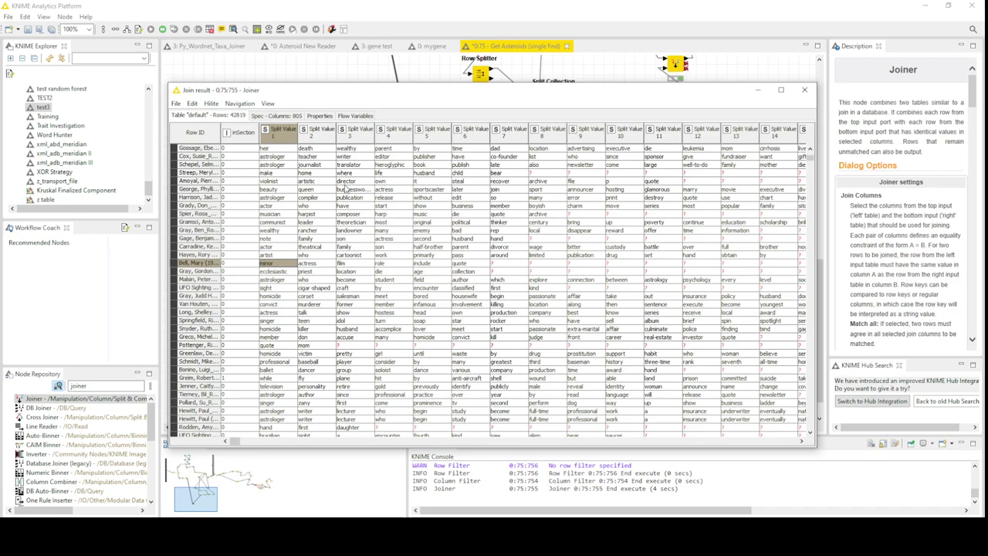
left_click_drag(283, 155, 584, 266)
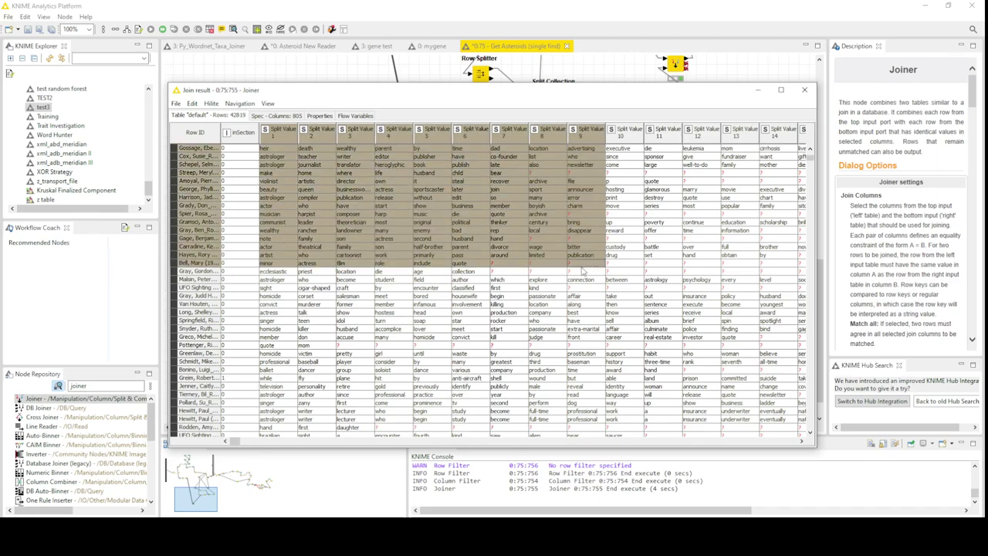
left_click(804, 90)
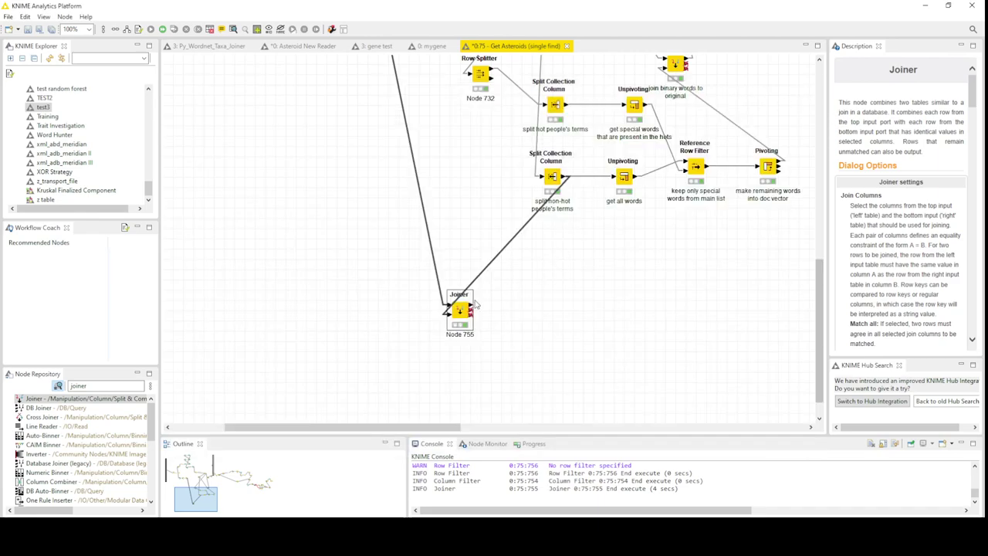
- Search the node repository for "unpivot" and add an Unpivoting node connected to the Joiner's output, spaced slightly away from it
left_click(625, 179)
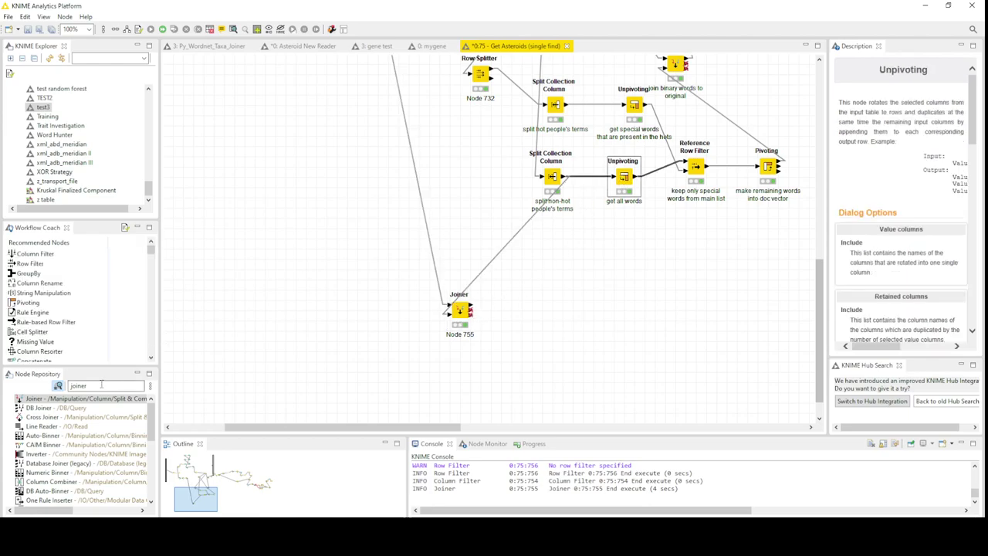
left_click(101, 384)
double_click(104, 384)
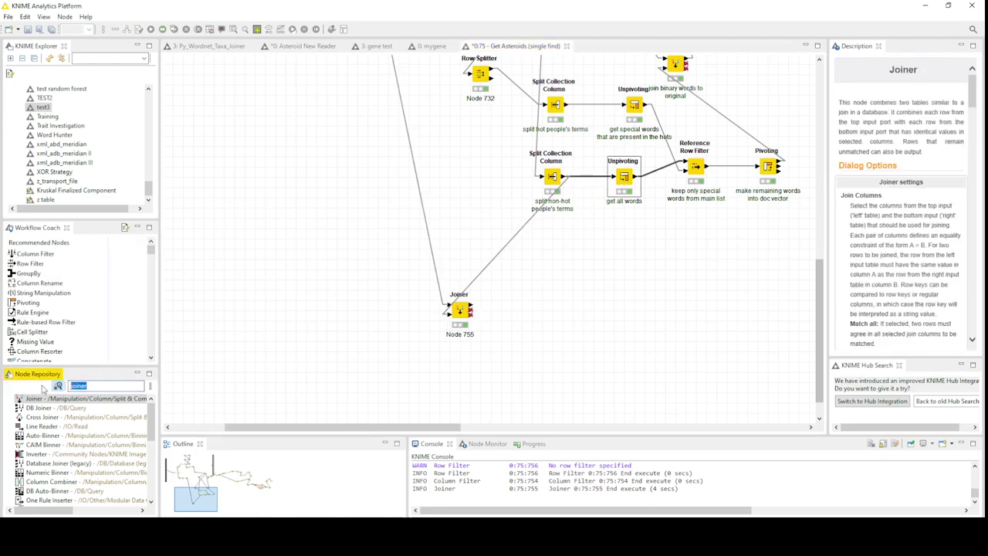
type("unpivot")
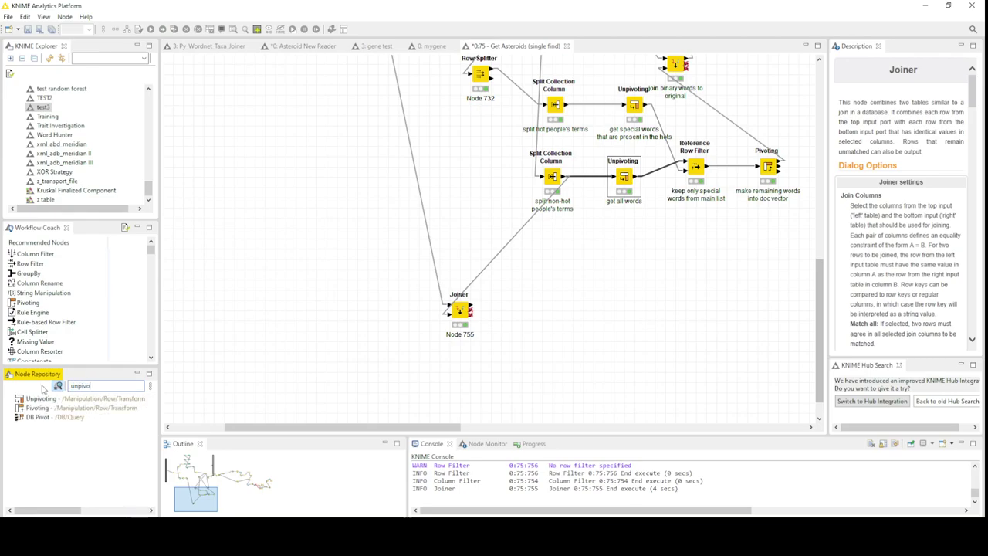
double_click(47, 398)
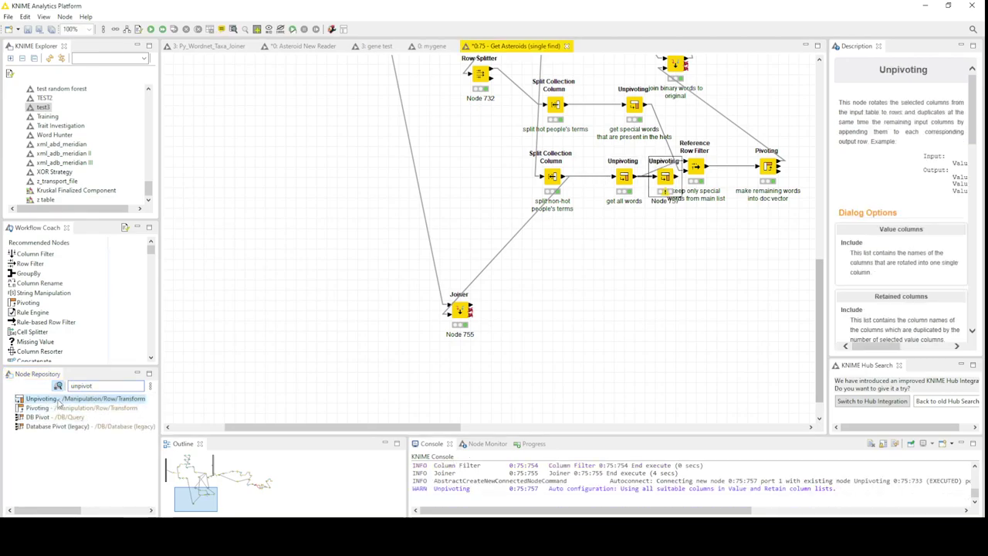
key("ctrl+z")
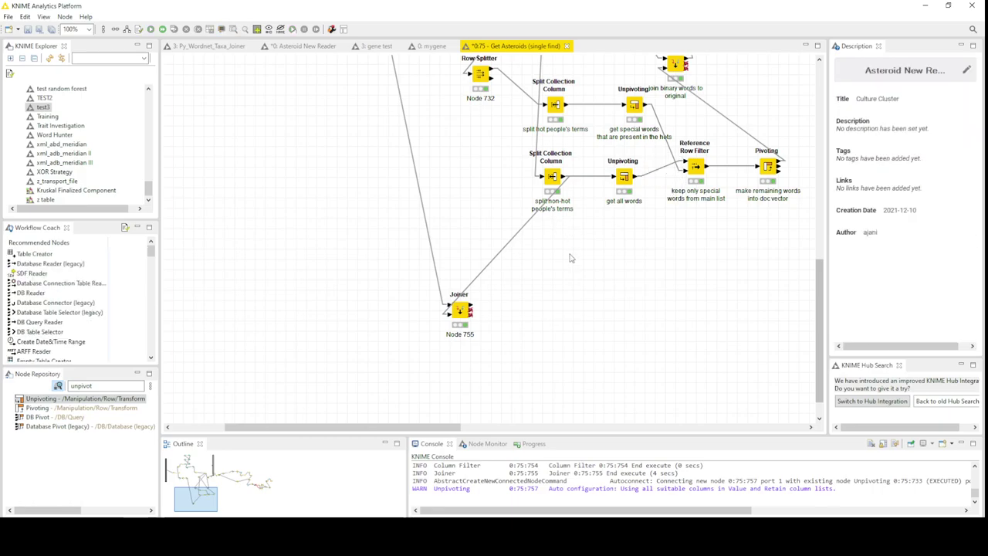
left_click(460, 310)
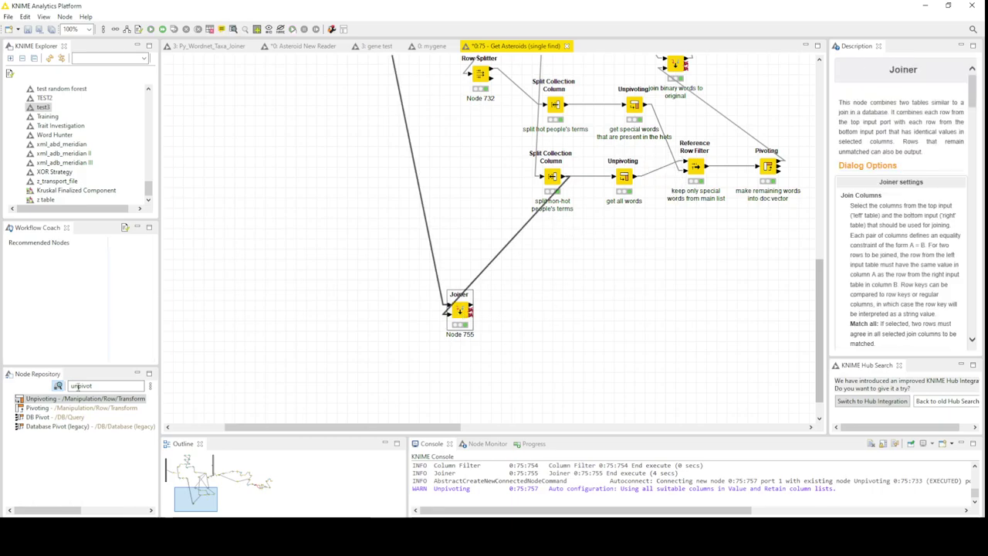
double_click(54, 399)
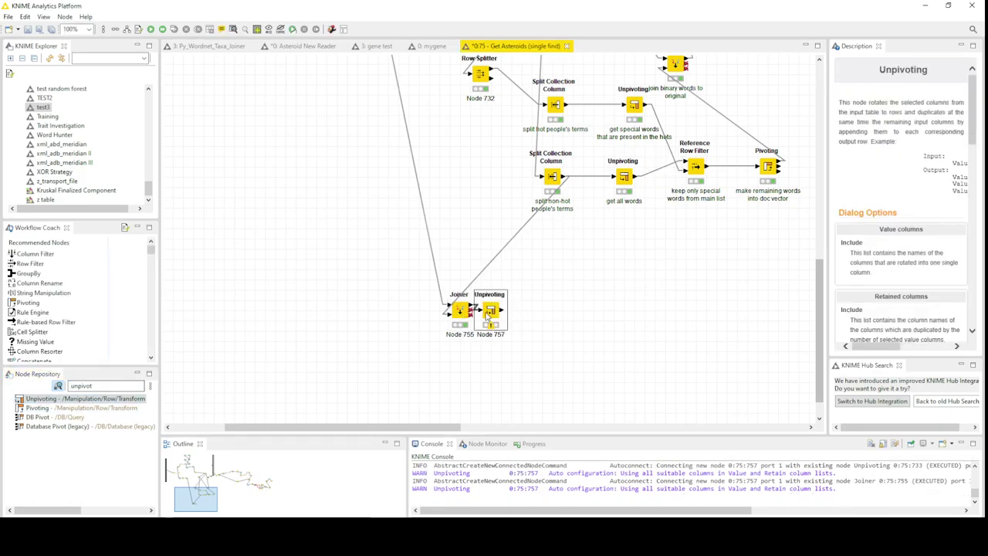
left_click_drag(494, 314, 526, 304)
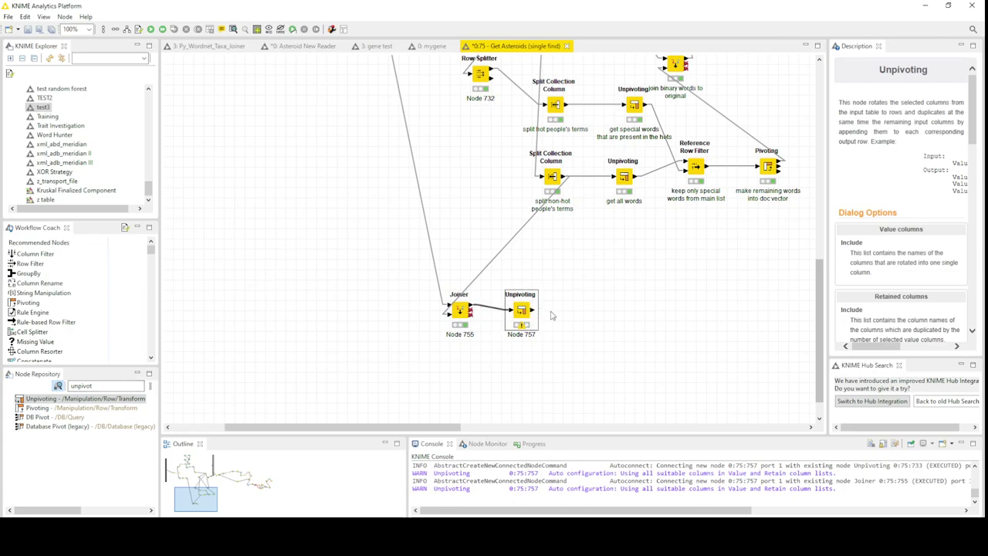
- Configure the new Unpivoting node to exclude inSection from the value columns and keep only inSection as a retained column
double_click(534, 326)
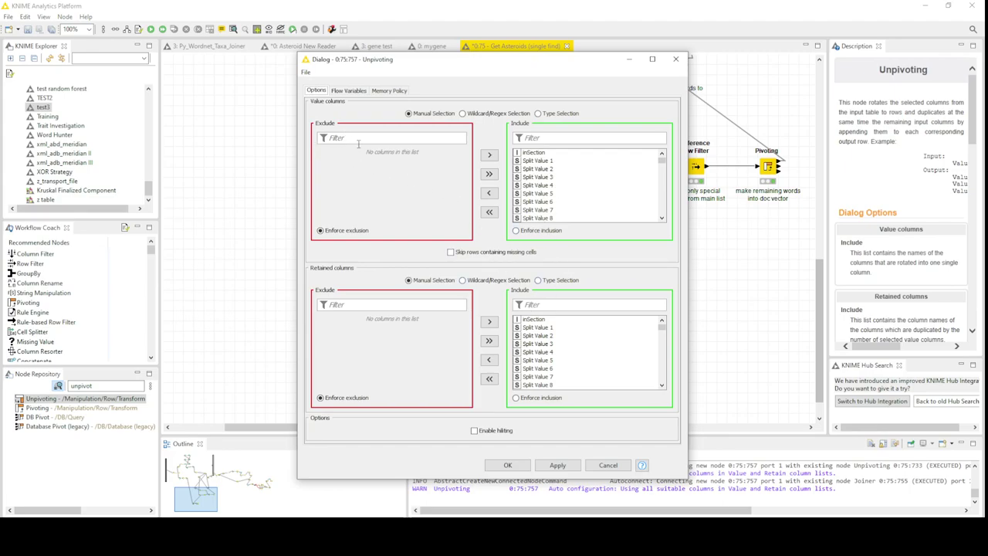
left_click_drag(554, 162, 564, 218)
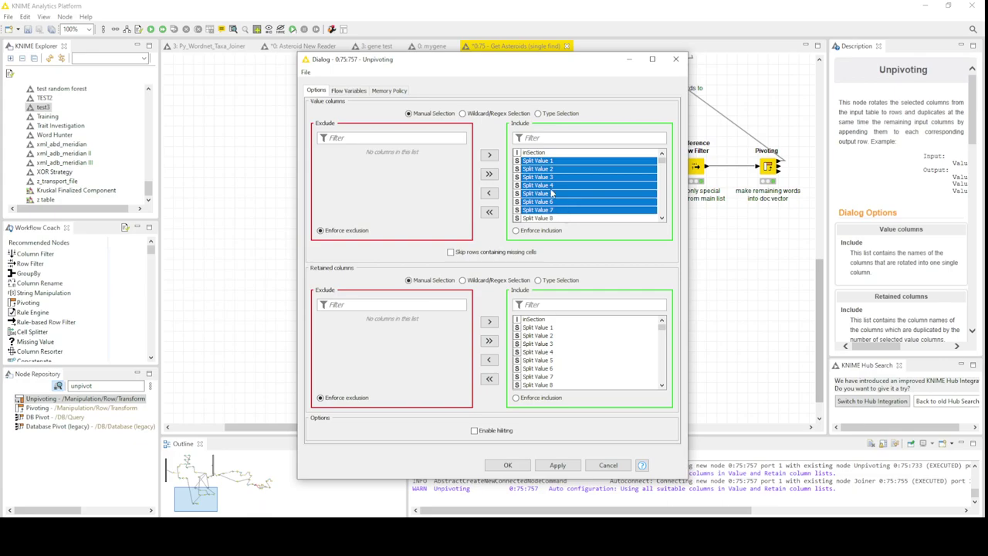
left_click(537, 154)
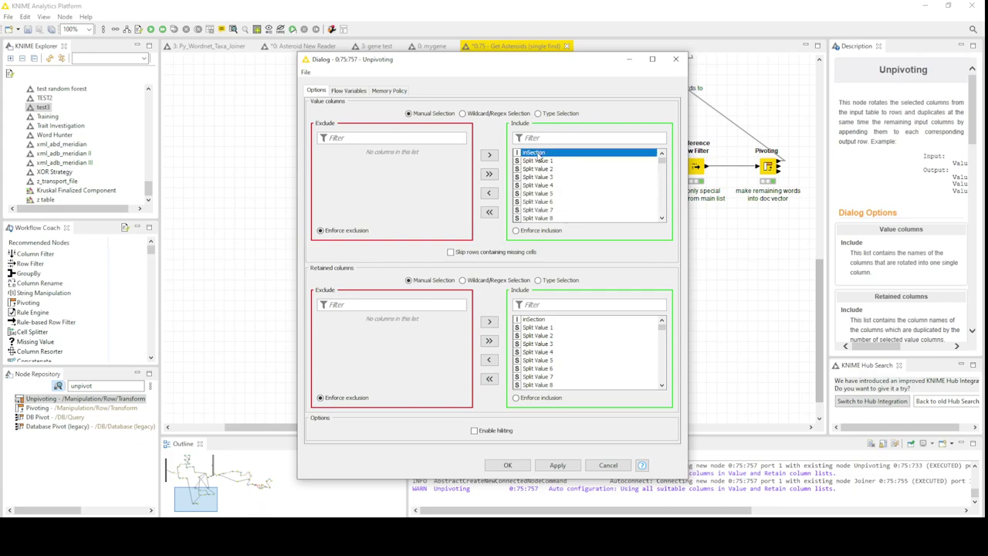
left_click(486, 193)
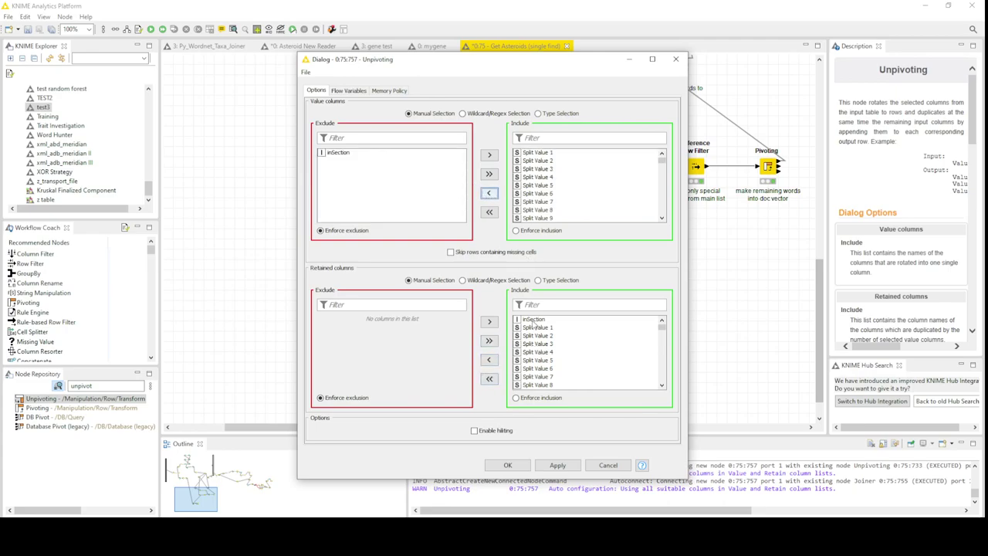
left_click(489, 380)
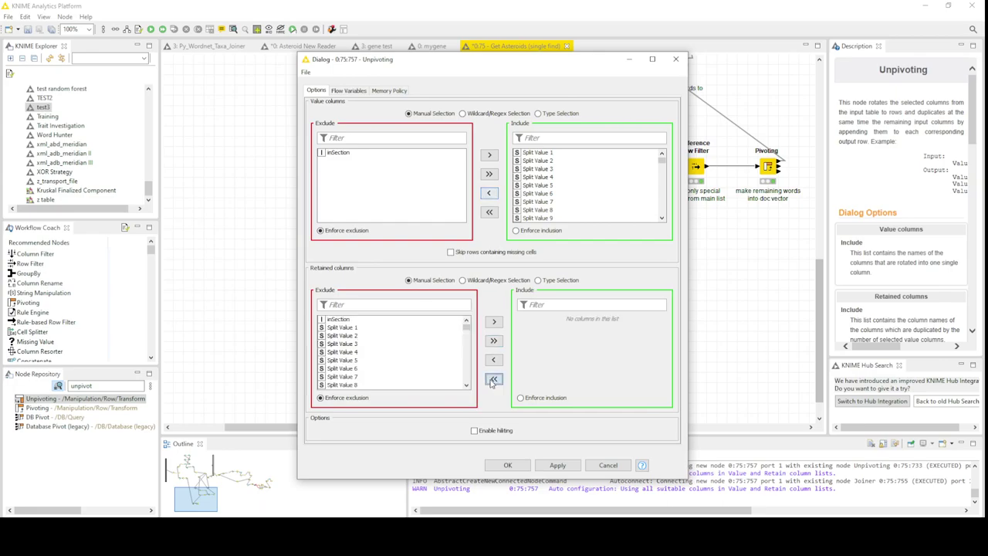
left_click(344, 320)
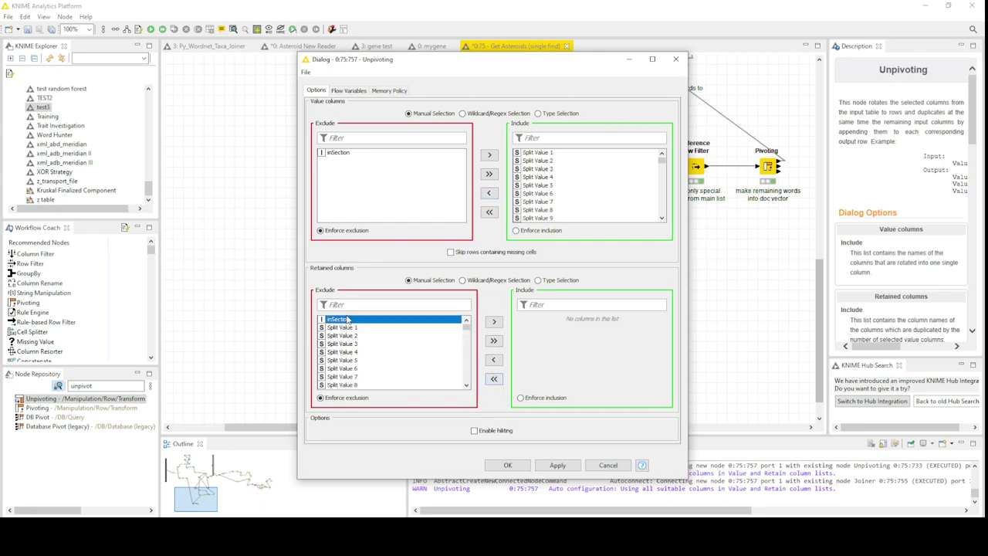
left_click(495, 323)
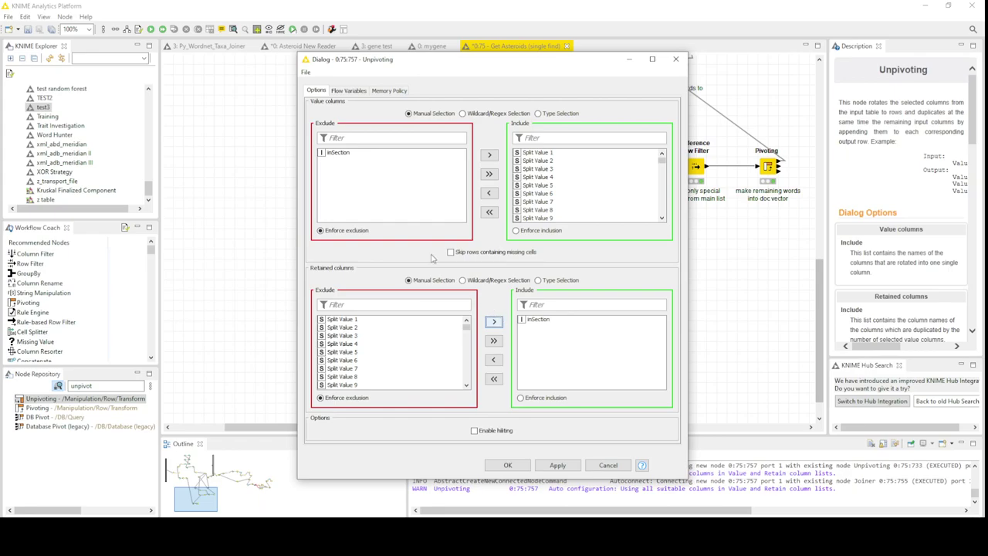
- Enforce inclusion for the retained columns, skip rows containing missing cells, and execute the Unpivoting node
left_click_drag(551, 160, 551, 188)
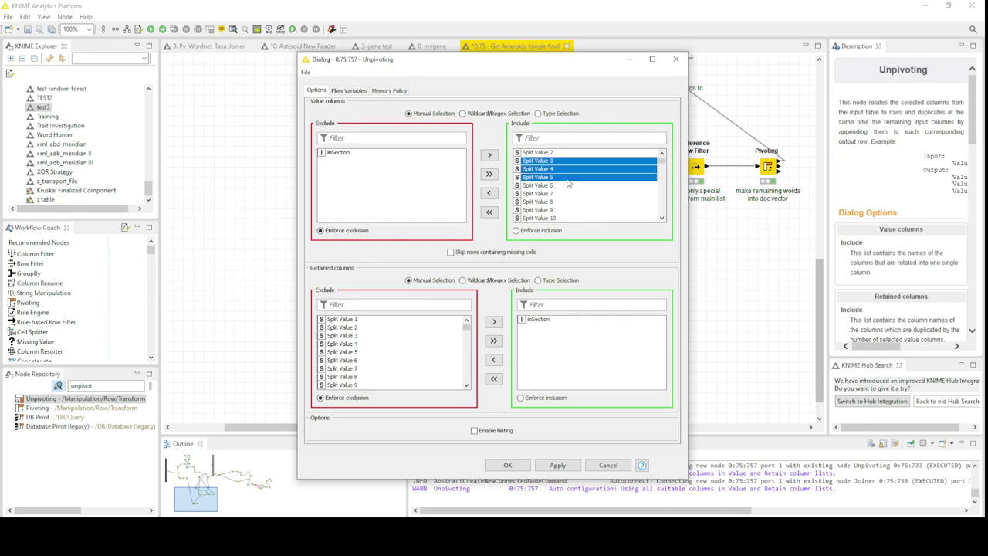
left_click_drag(565, 160, 560, 181)
left_click(543, 399)
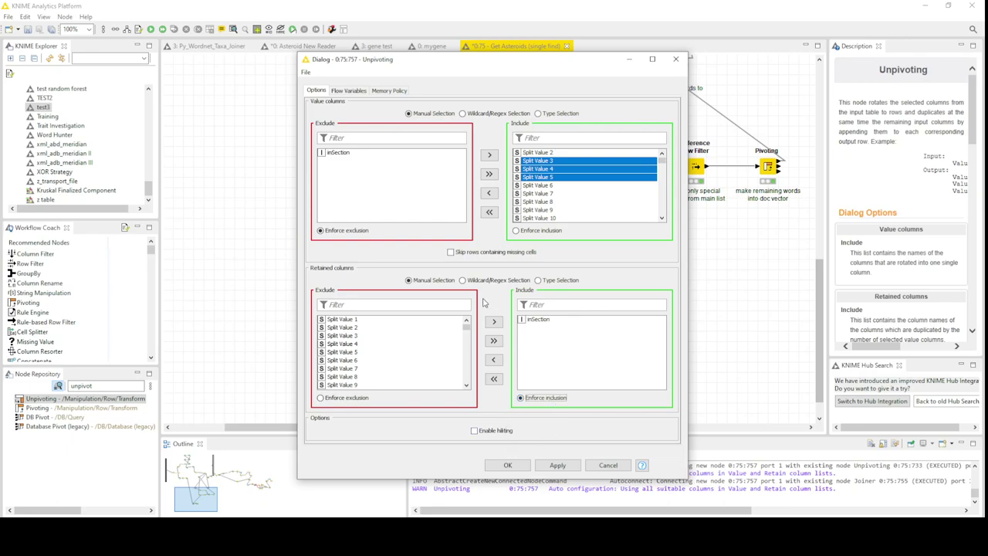
left_click(452, 253)
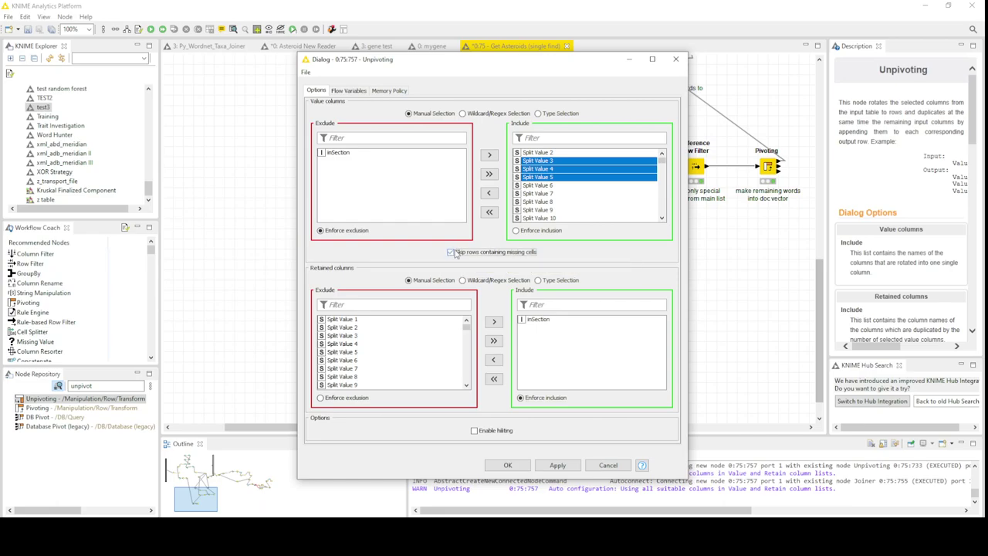
left_click(507, 464)
right_click(521, 311)
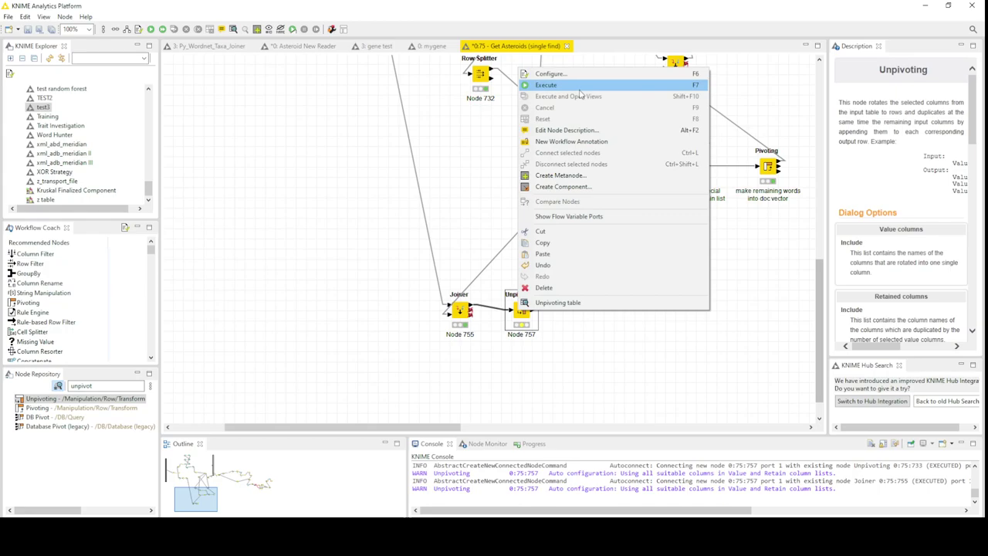
left_click(550, 85)
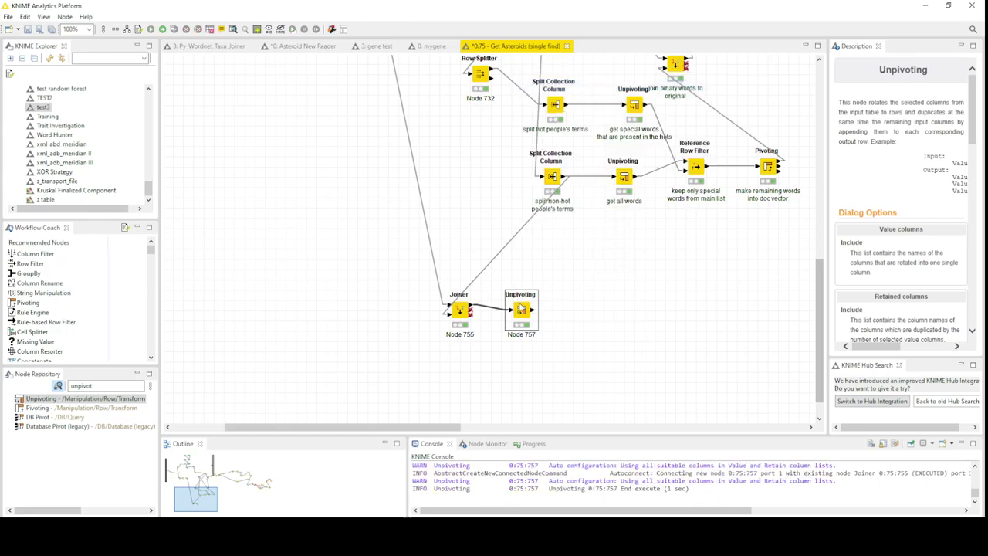
- Open the Unpivoting table, widen the RowIDs column, examine the names, words and inSection flags, and close the table
right_click(523, 310)
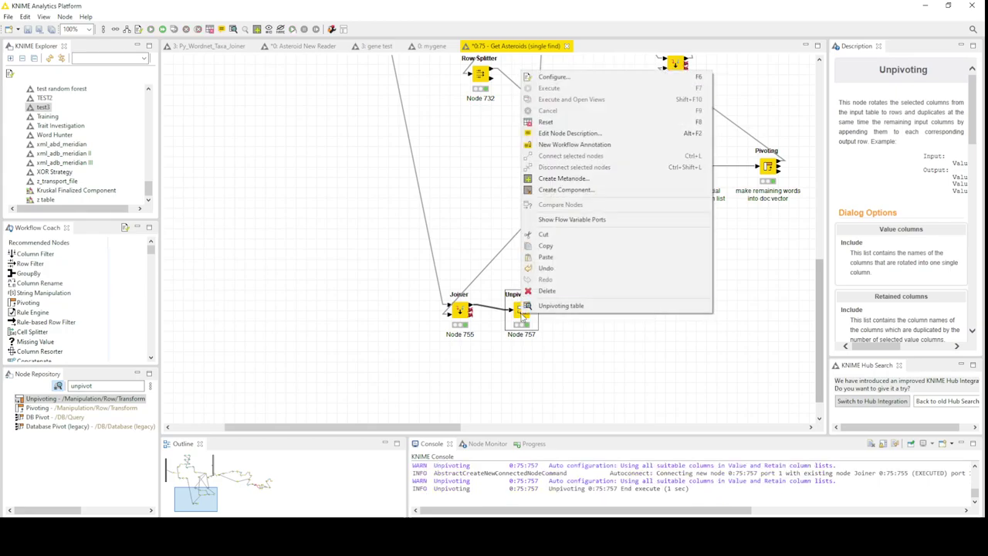
left_click(579, 307)
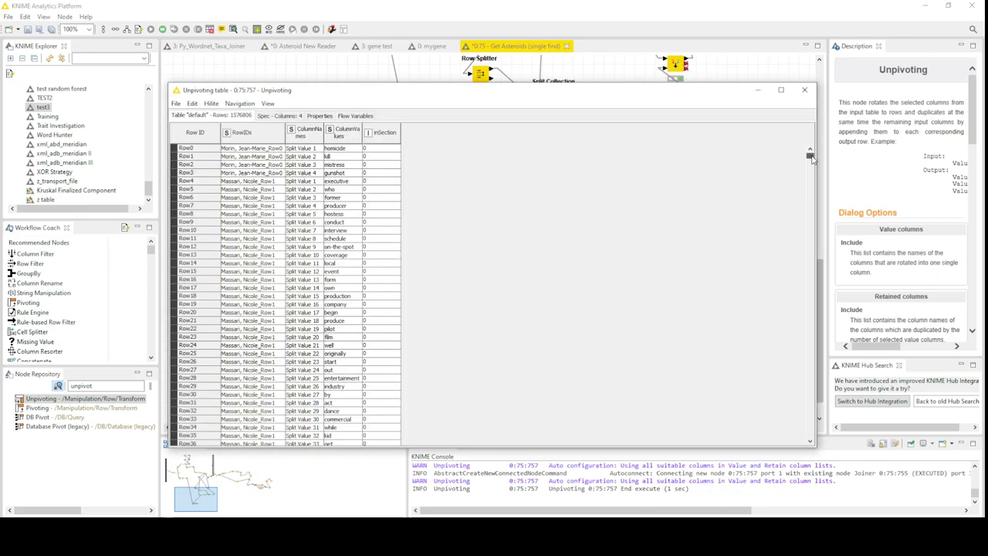
mouse_move(809, 157)
left_mouse_down()
mouse_move(809, 242)
mouse_move(809, 156)
left_mouse_up()
left_click_drag(315, 179, 307, 341)
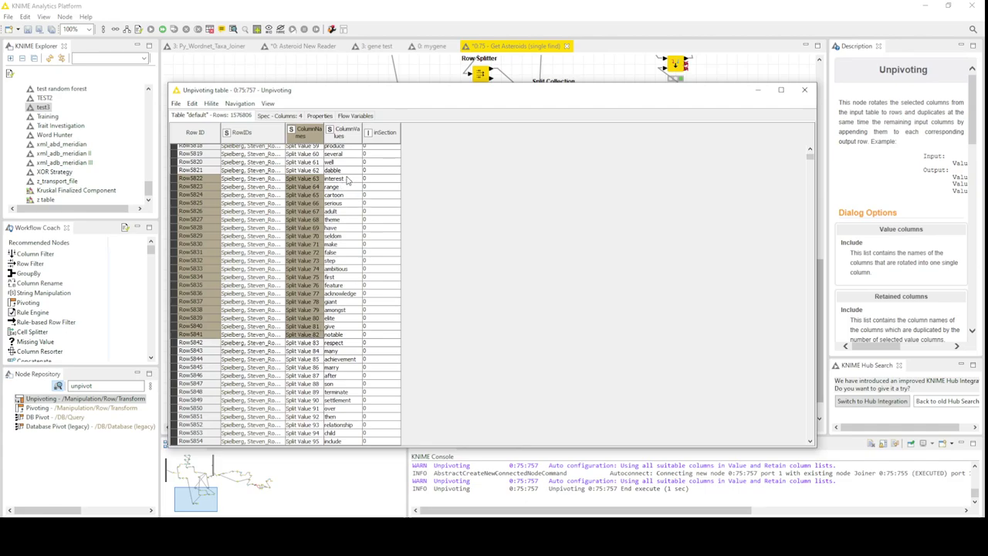
left_click_drag(345, 178, 362, 317)
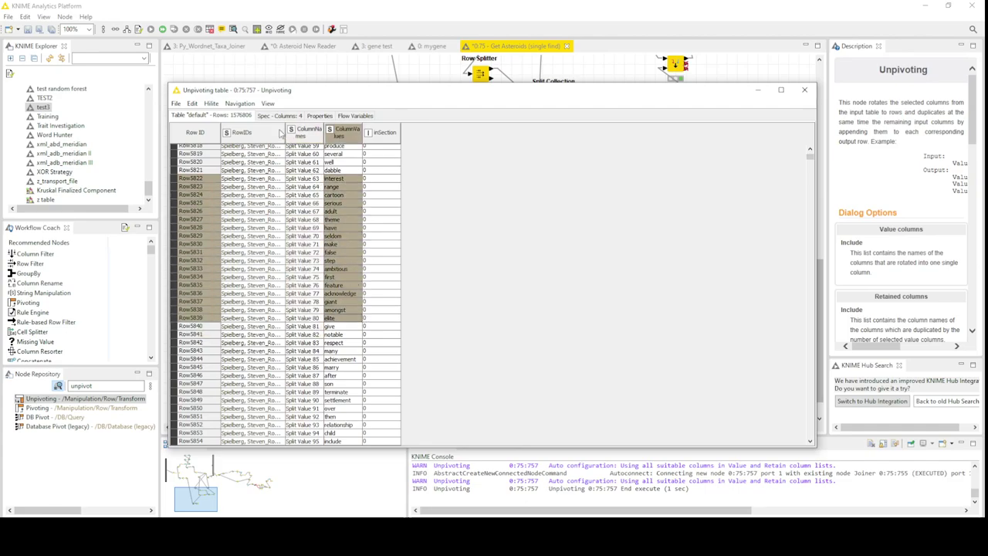
left_click_drag(284, 135, 344, 136)
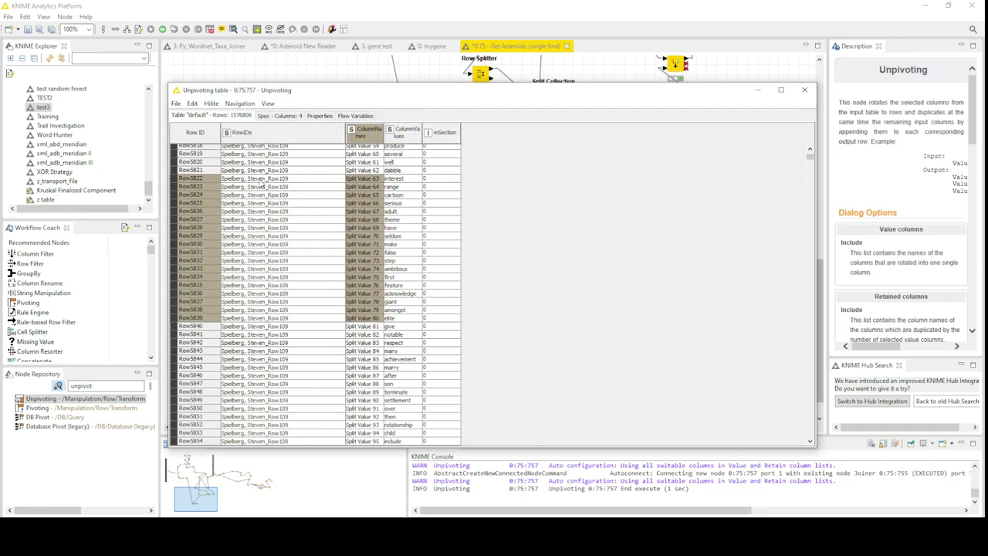
left_click_drag(259, 172, 270, 251)
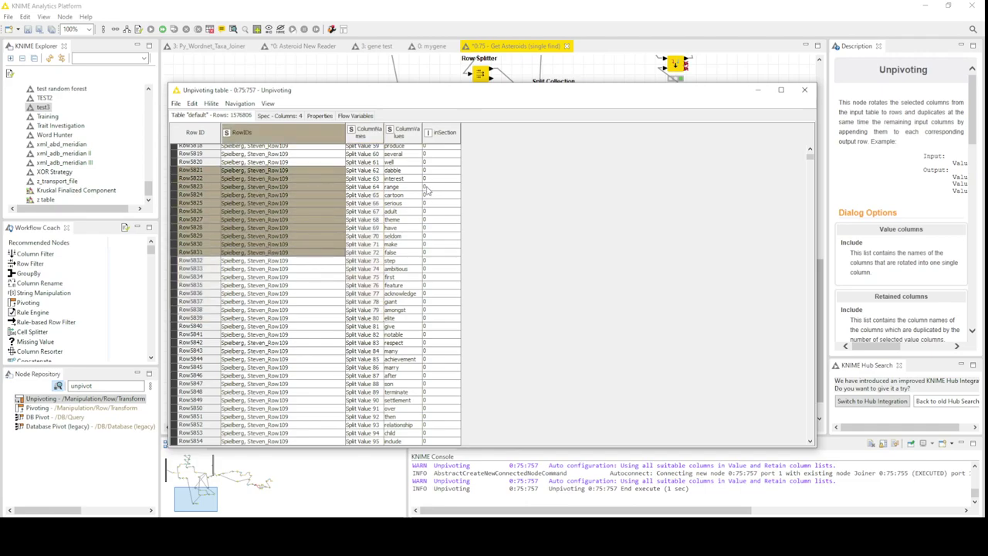
left_click_drag(413, 186, 422, 360)
left_click(398, 261)
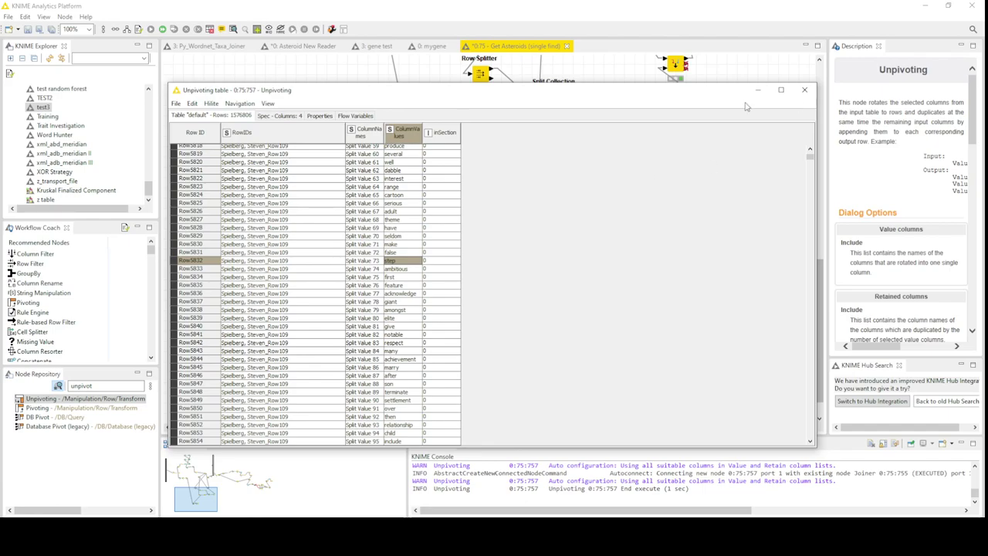
left_click(811, 91)
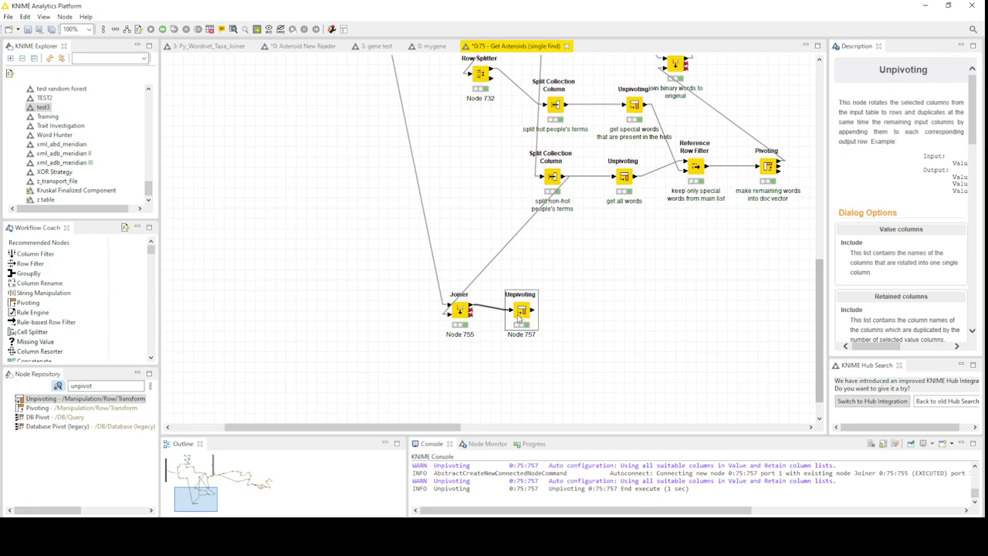
- Add a Pivoting node after the new Unpivoting node and set RowIDs as its group column
double_click(44, 303)
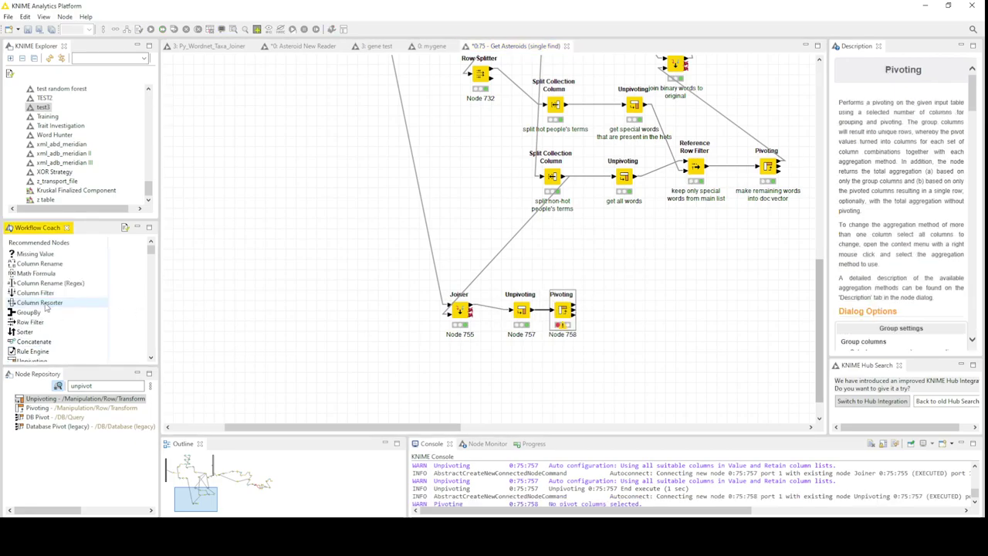
double_click(562, 310)
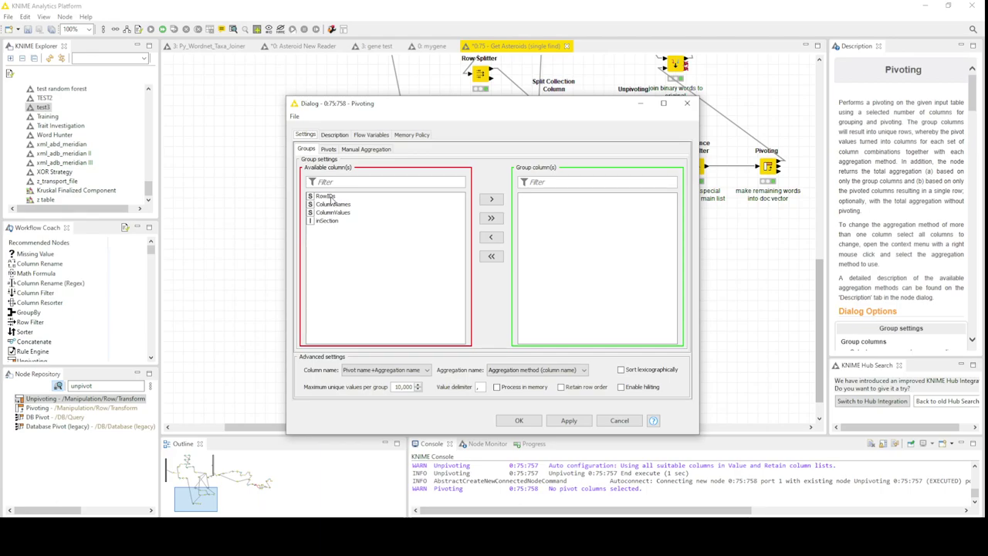
double_click(331, 196)
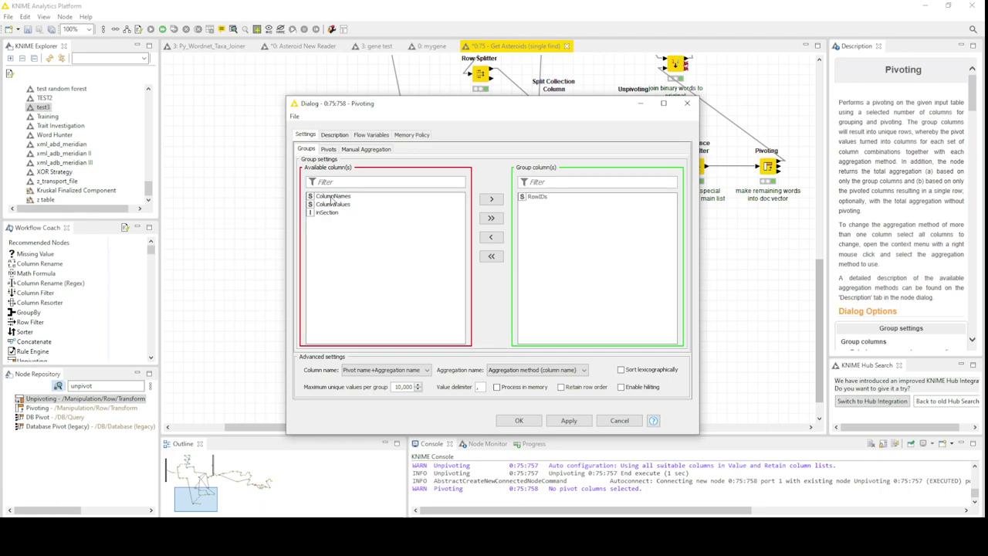
- Set ColumnValues as the Pivoting node's pivot column and add inSection to its group columns
left_click(327, 150)
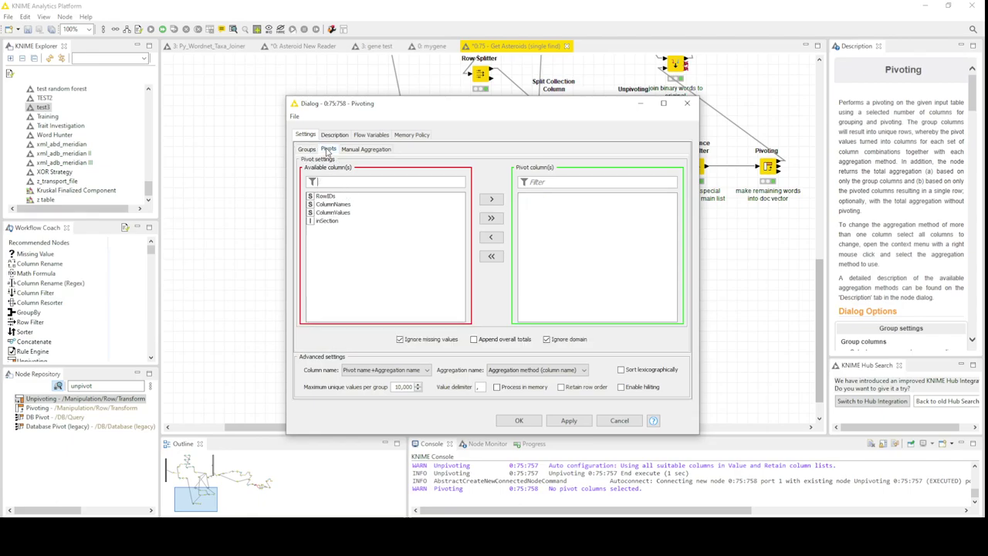
double_click(335, 213)
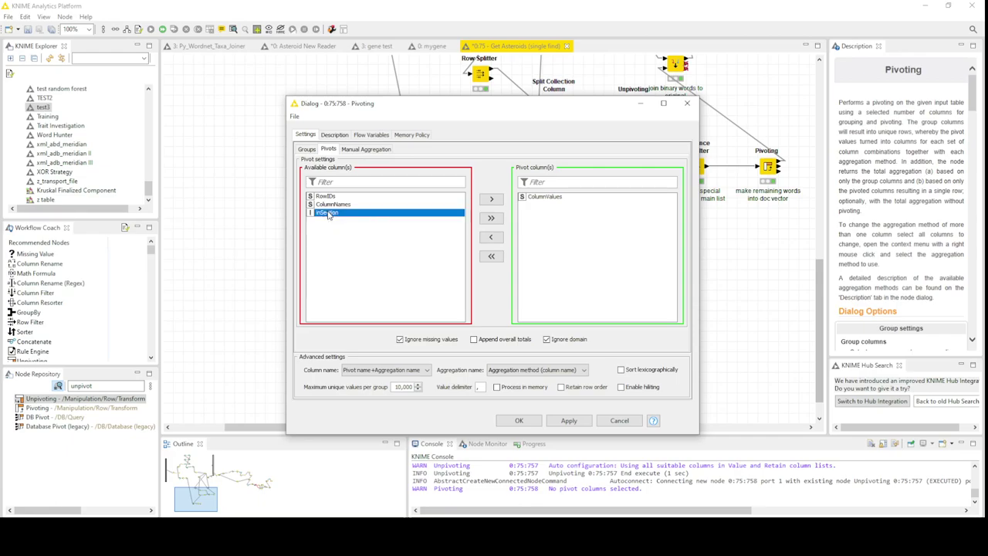
double_click(328, 214)
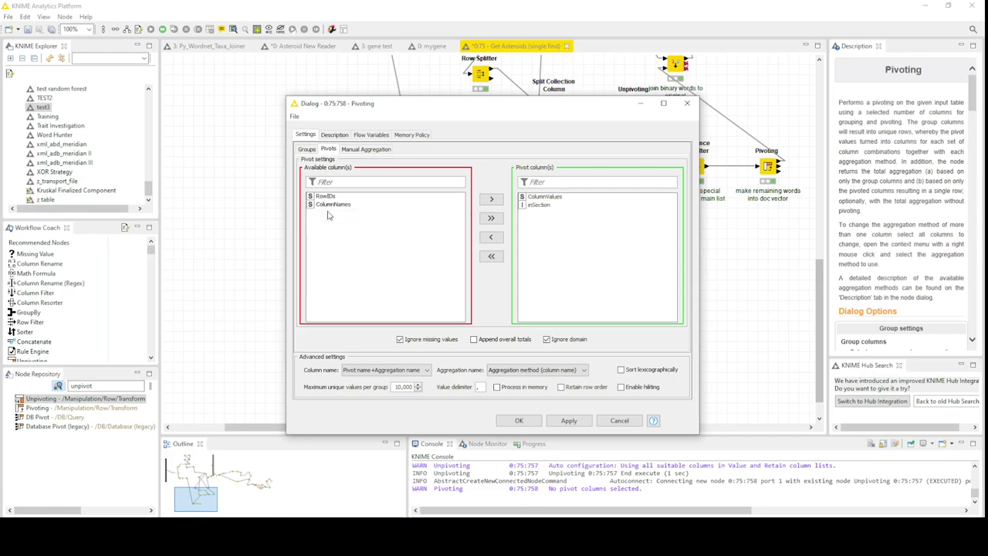
double_click(531, 204)
left_click(308, 149)
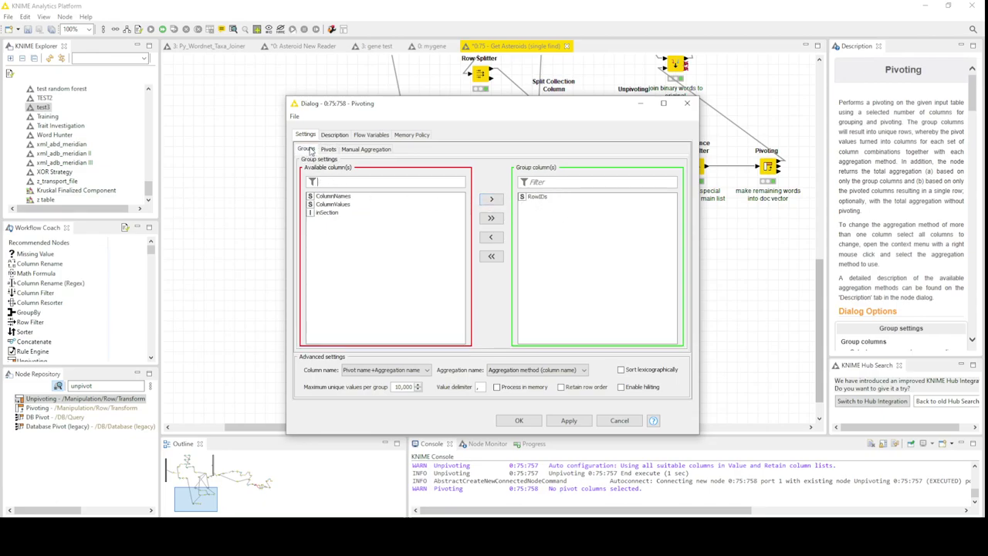
double_click(326, 213)
left_click(330, 150)
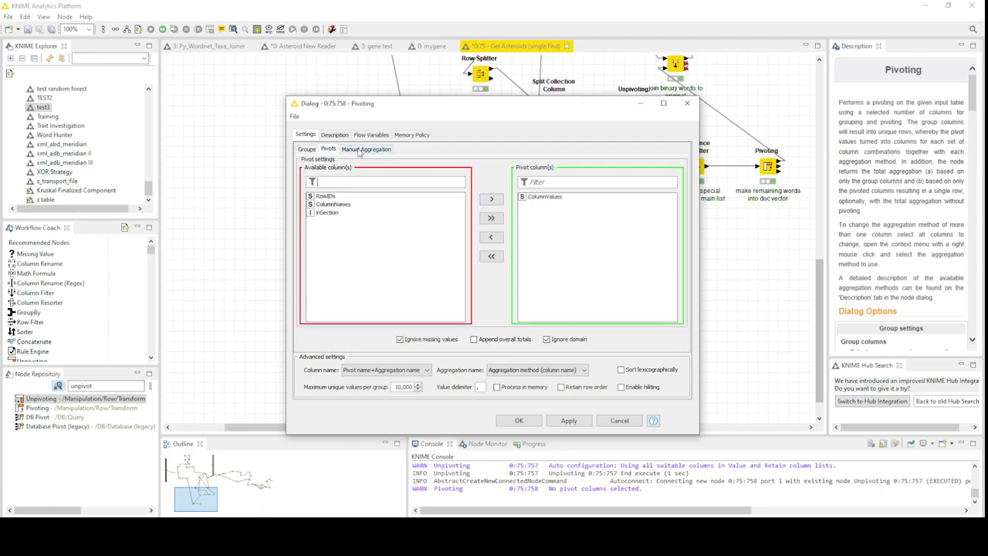
- Aggregate ColumnNames by Count in the Pivoting node, with missing values excluded
left_click(360, 150)
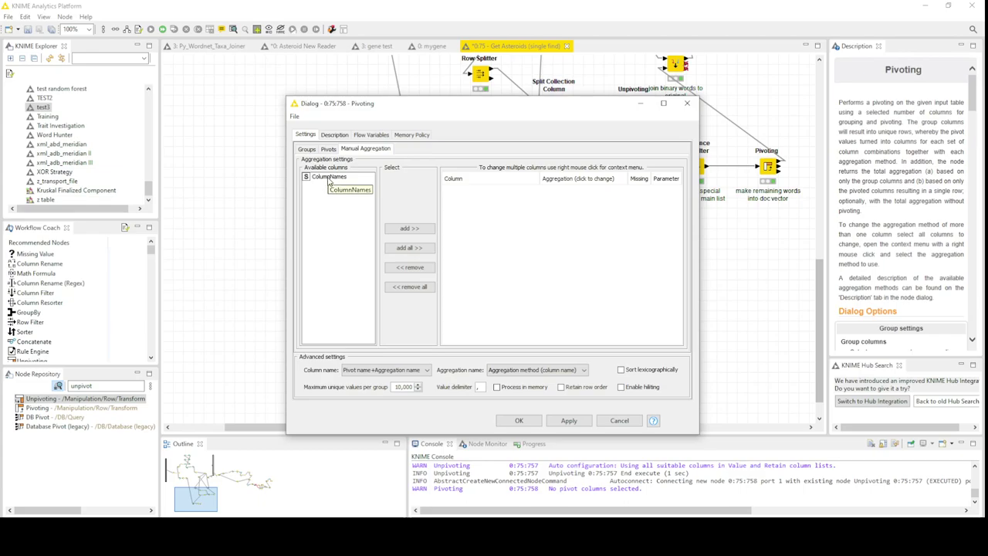
left_click(329, 178)
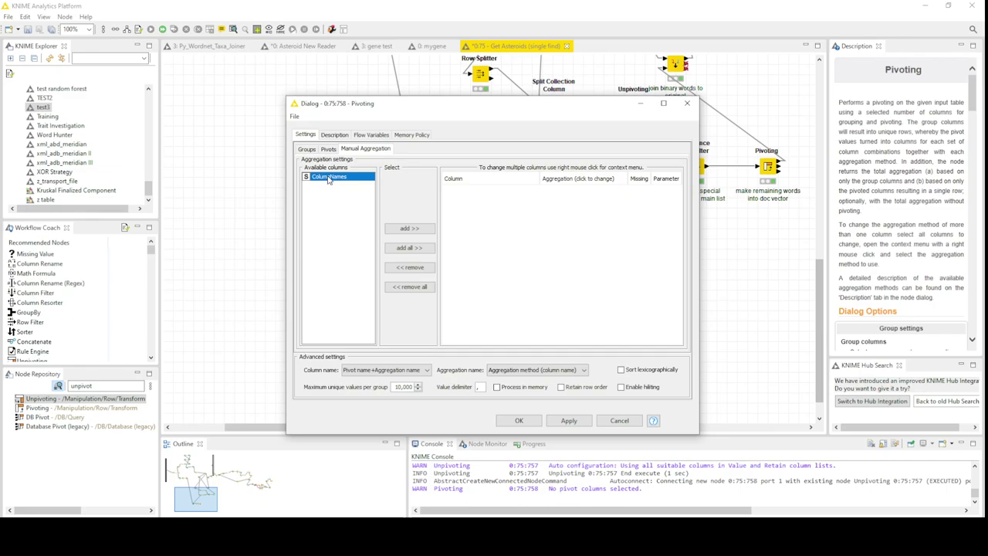
double_click(330, 178)
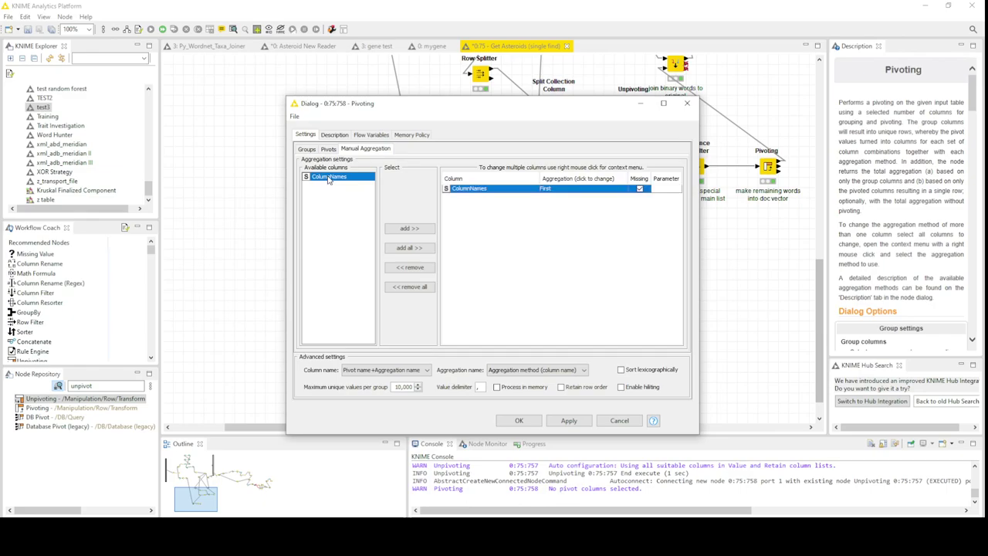
left_click(639, 189)
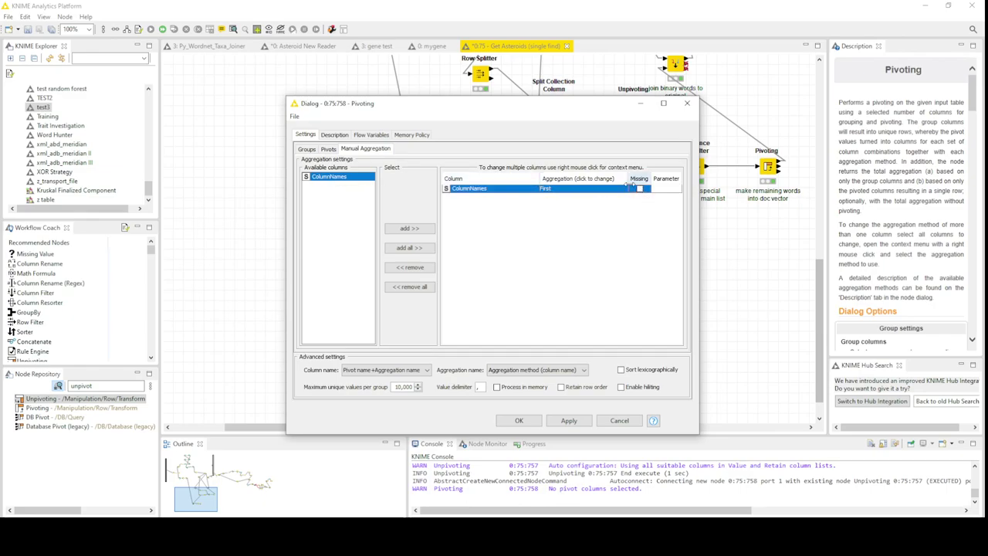
left_click(555, 191)
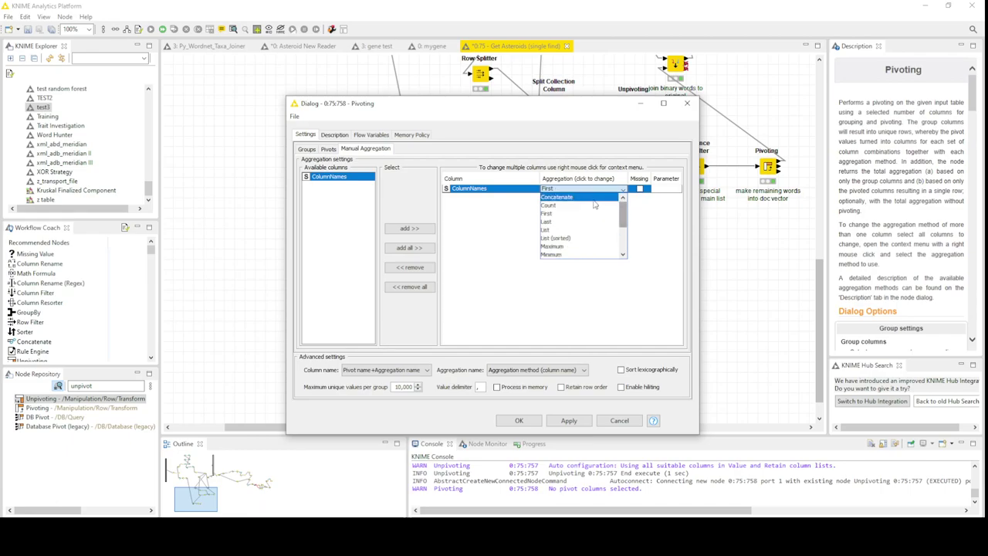
left_click(562, 205)
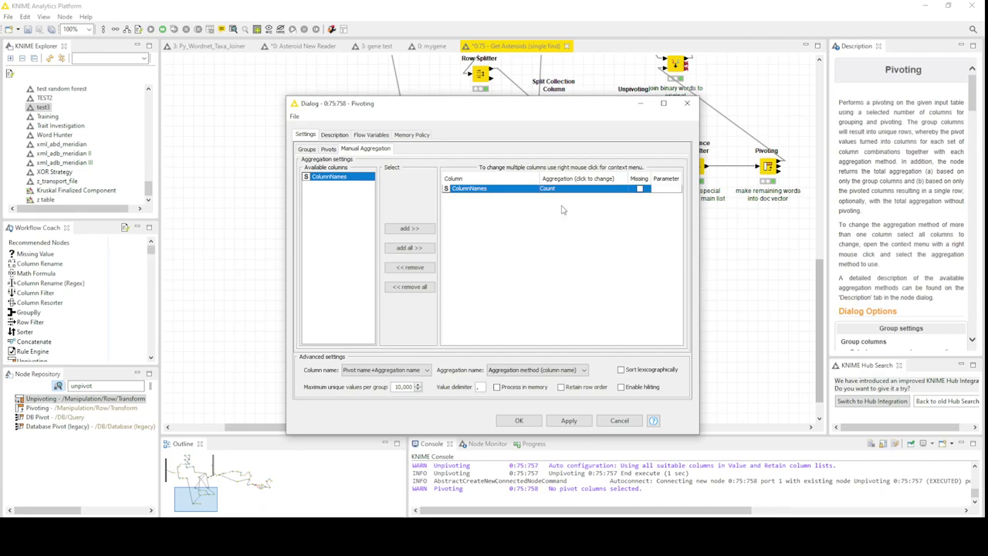
- Name the output columns by Pivot name with Keep original name(s), enable retained row order and lexicographic sorting, and apply the Pivoting settings
left_click(409, 372)
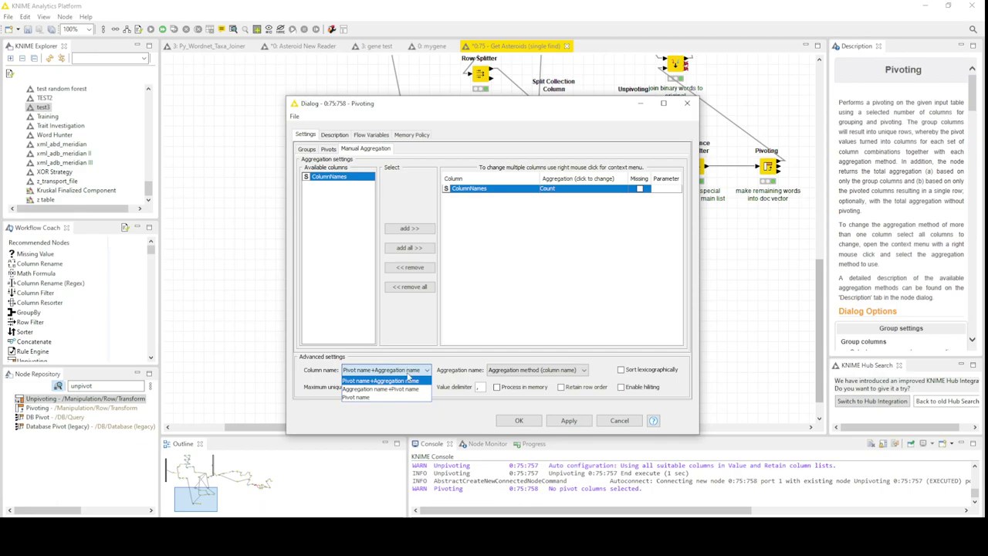
left_click(369, 399)
left_click(507, 372)
left_click(513, 380)
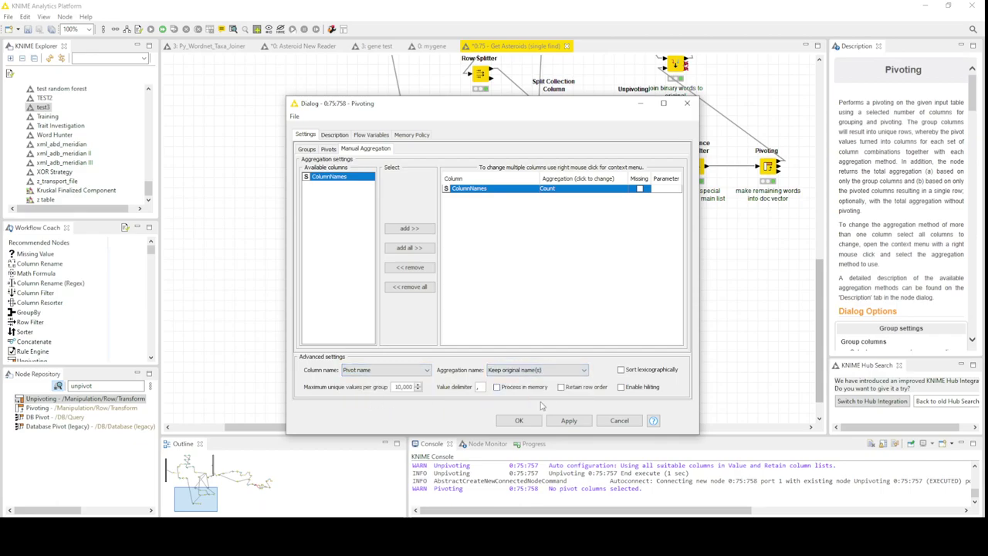
left_click(572, 393)
left_click(622, 370)
left_click(514, 422)
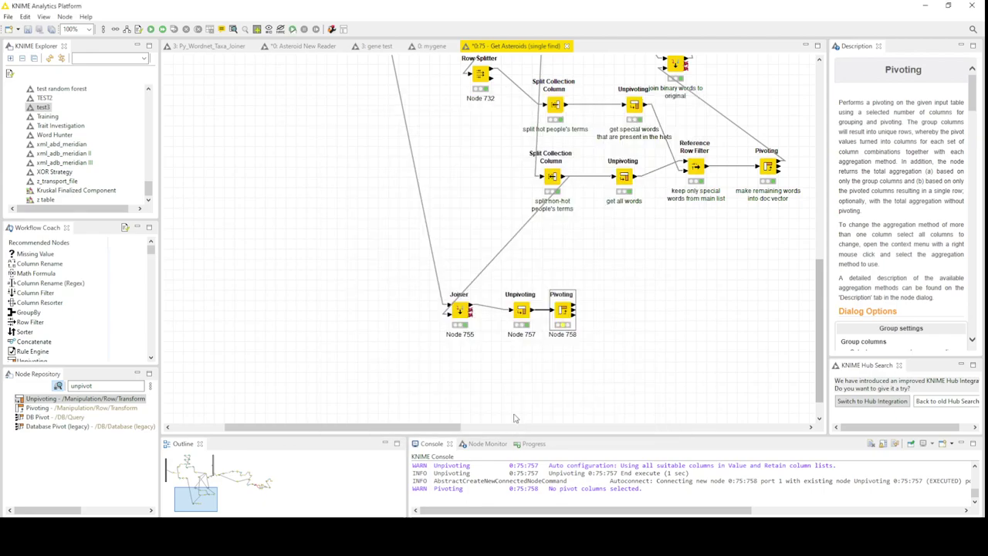
- Execute the new Pivoting node that follows the Unpivoting node
right_click(571, 317)
left_click(598, 62)
left_click(460, 308)
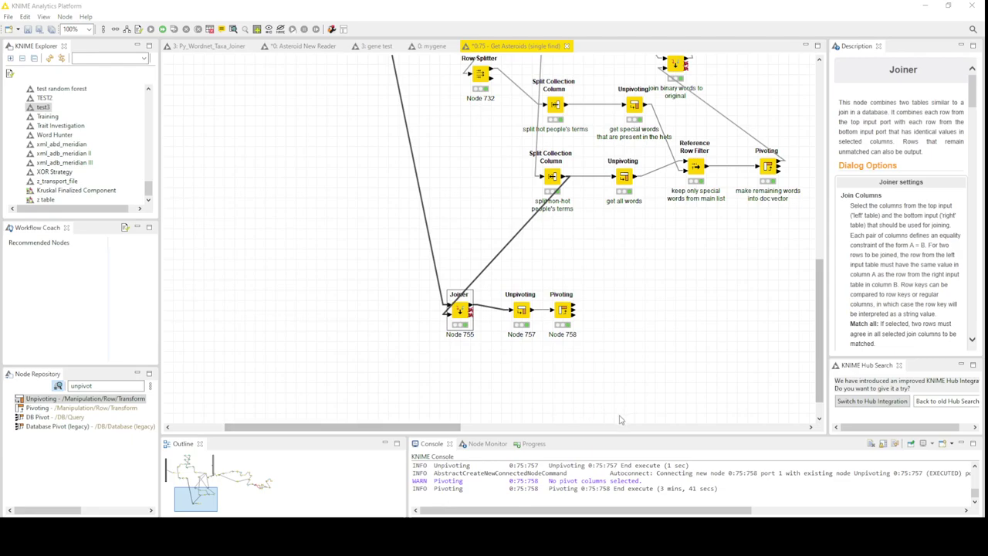
- Open the new Pivoting node's pivot table, examine the word columns and inSection flags per person, and close it
right_click(563, 311)
left_click(638, 285)
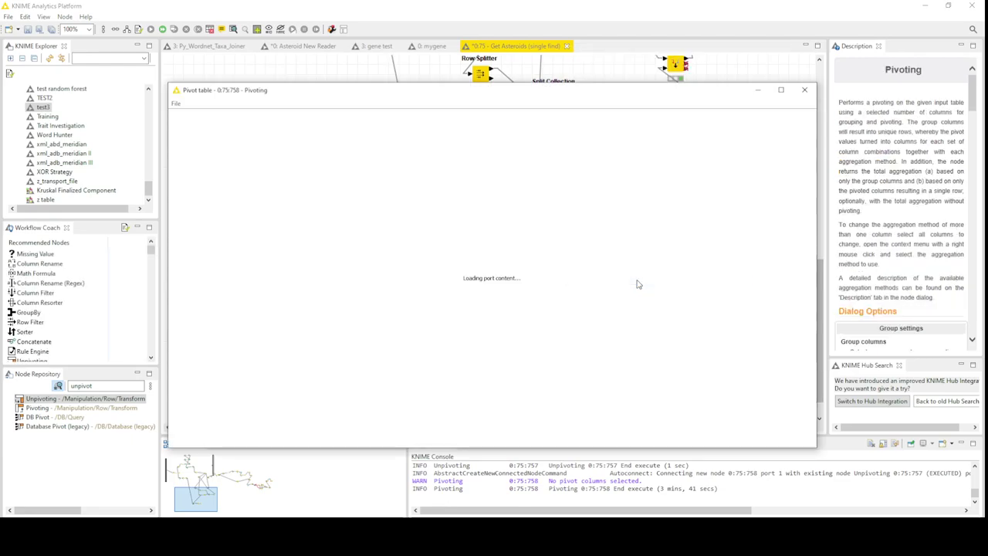
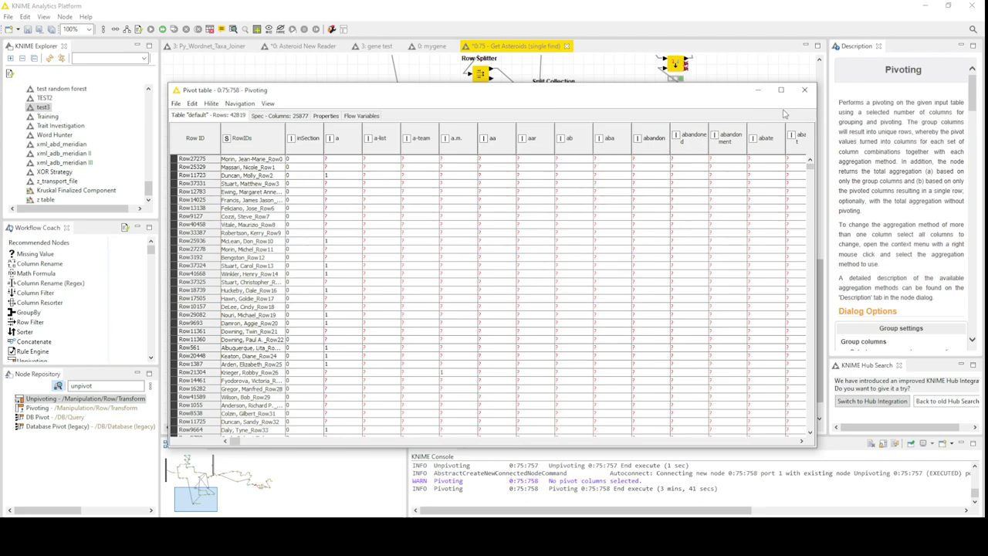
left_click(805, 91)
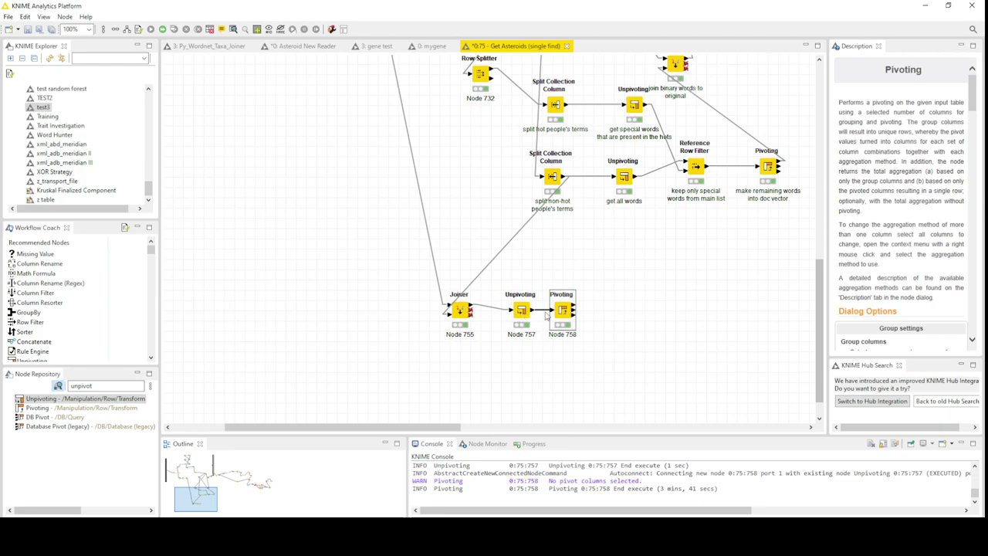
- Open the Unpivoting table, review the words listed per person in ColumnValues, and close the table
left_click(522, 311)
right_click(521, 311)
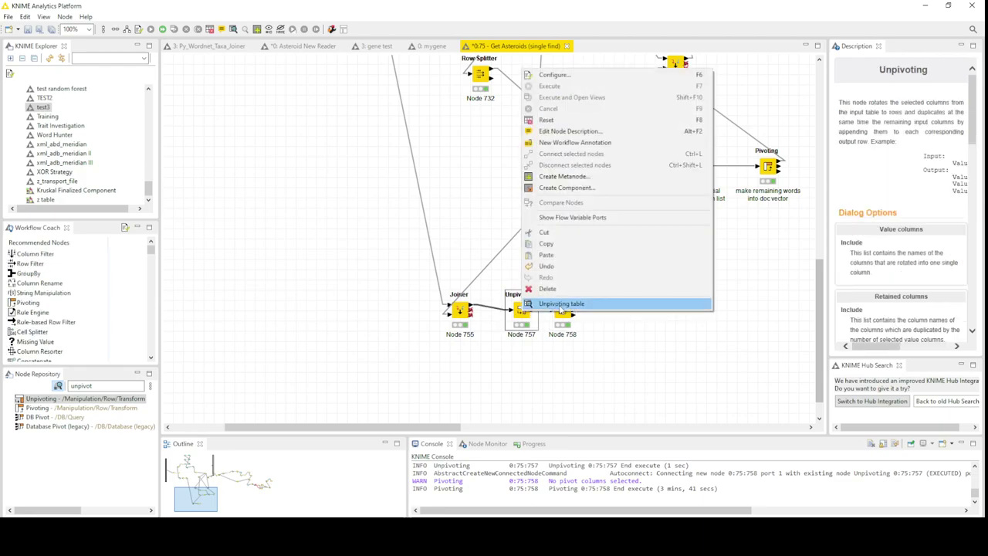
left_click(559, 305)
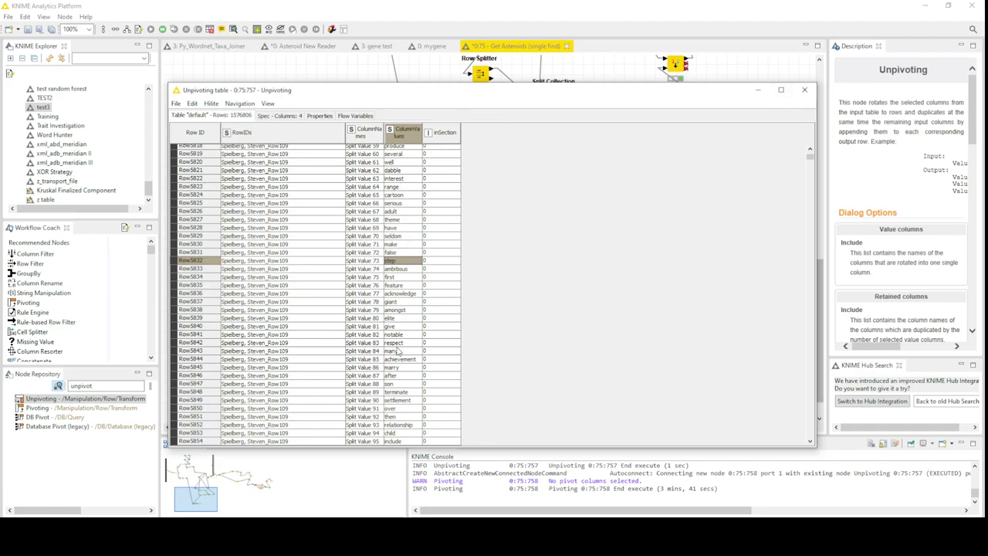
scroll(398, 347, "up", 4)
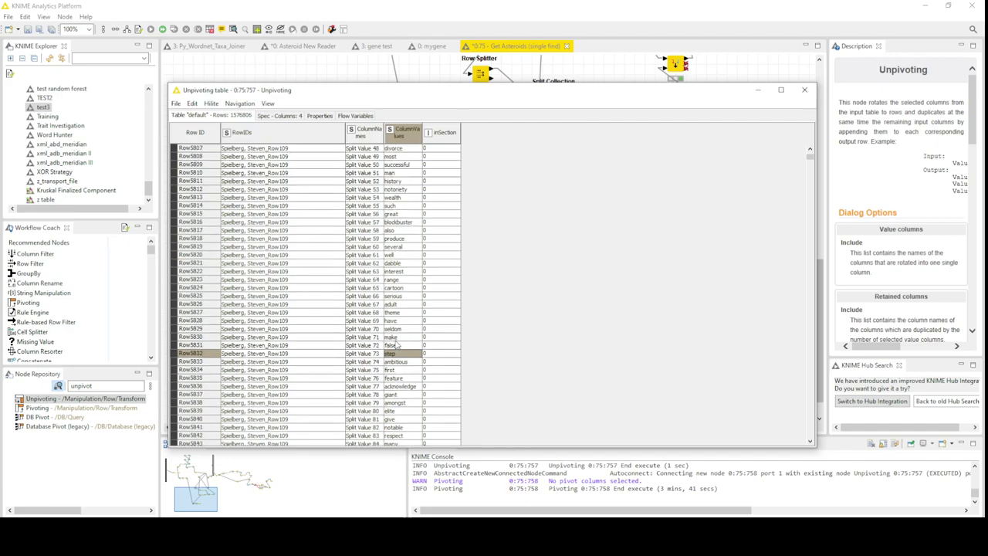
scroll(394, 339, "down", 3)
scroll(396, 337, "up", 3)
scroll(406, 325, "up", 2)
scroll(407, 325, "up", 2)
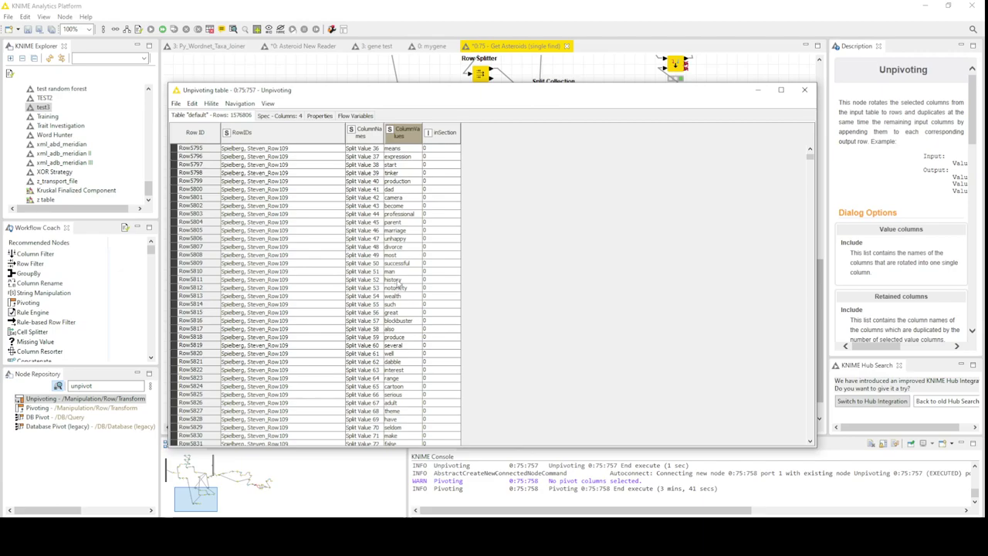
left_click(803, 90)
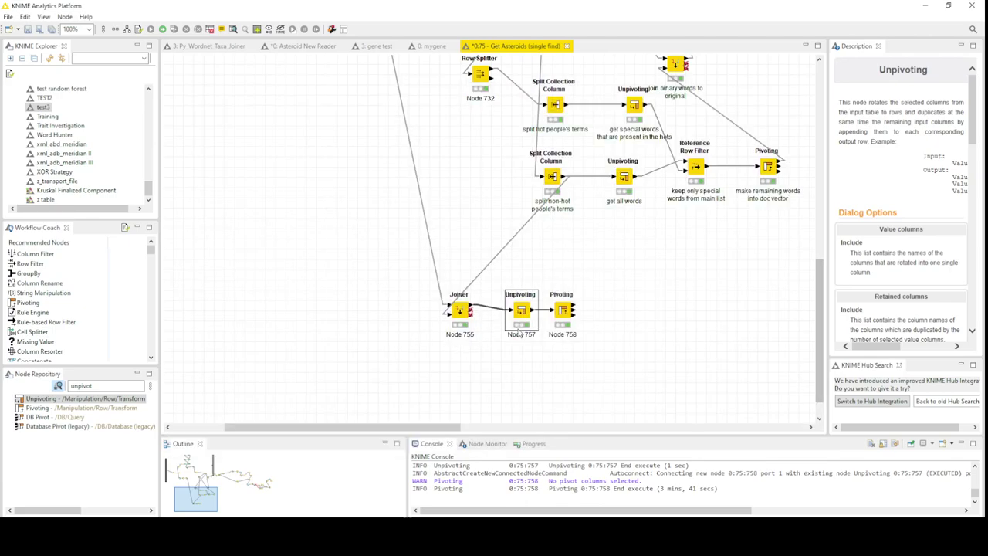
- Insert a GroupBy node between the new Unpivoting and Pivoting nodes and set ColumnValues as its group column
left_click_drag(563, 311, 615, 312)
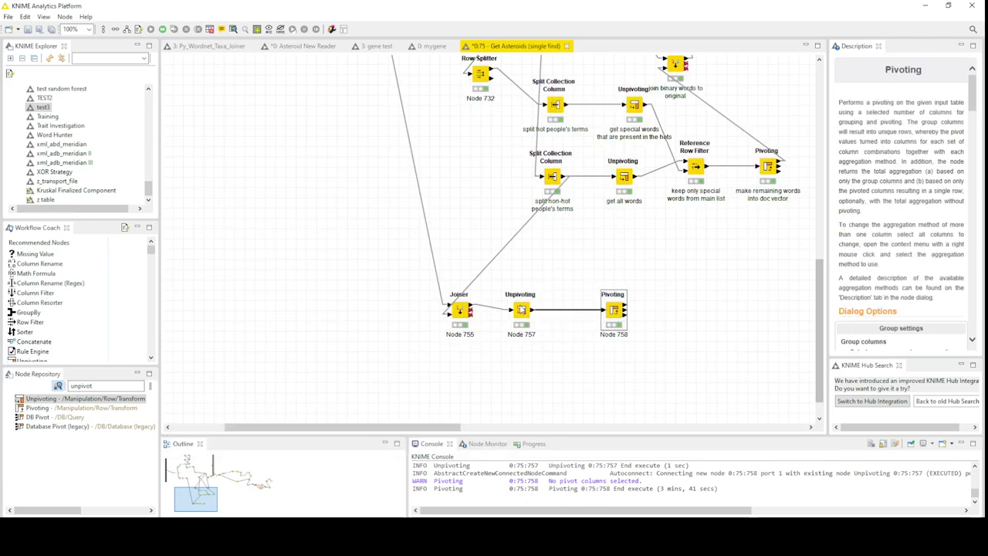
left_click(521, 309)
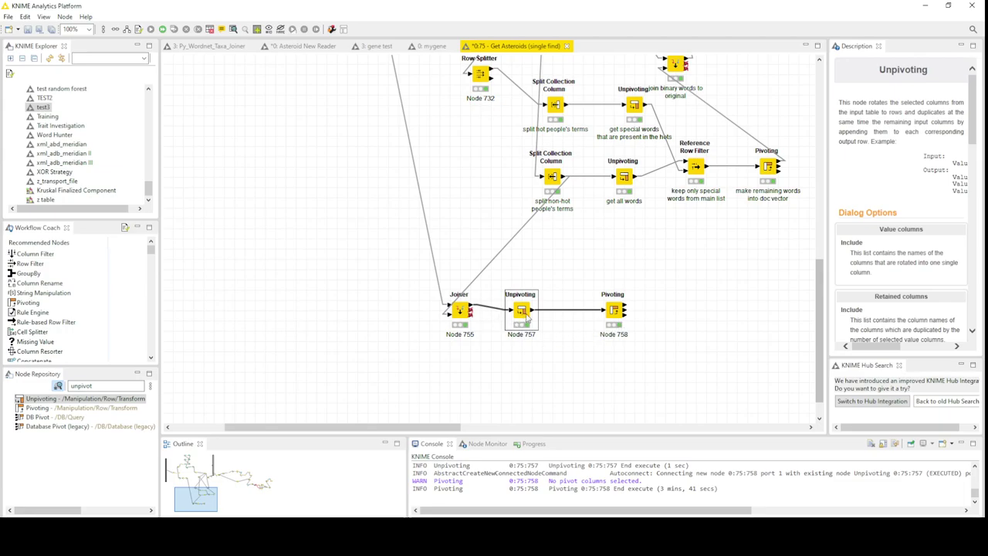
double_click(31, 275)
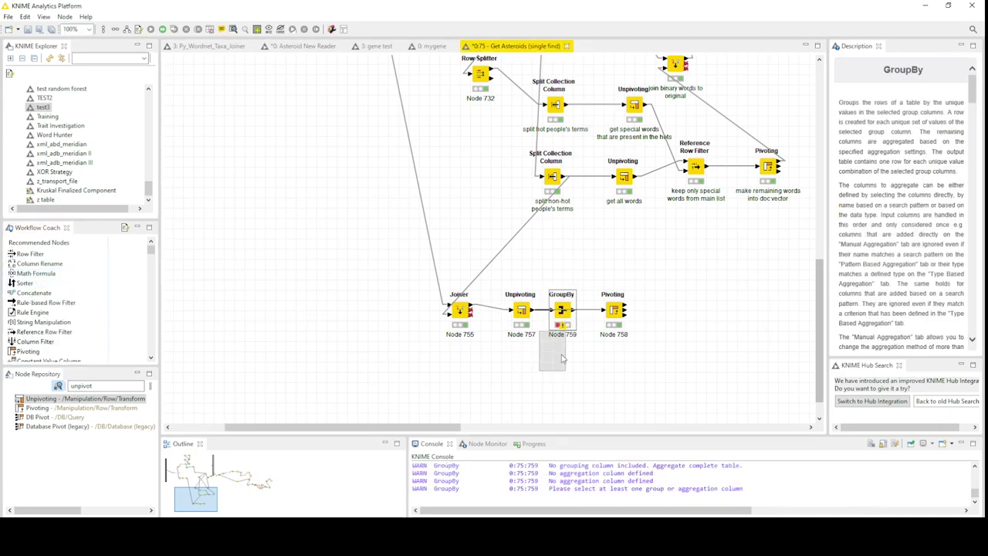
left_click_drag(562, 358, 566, 362)
double_click(562, 360)
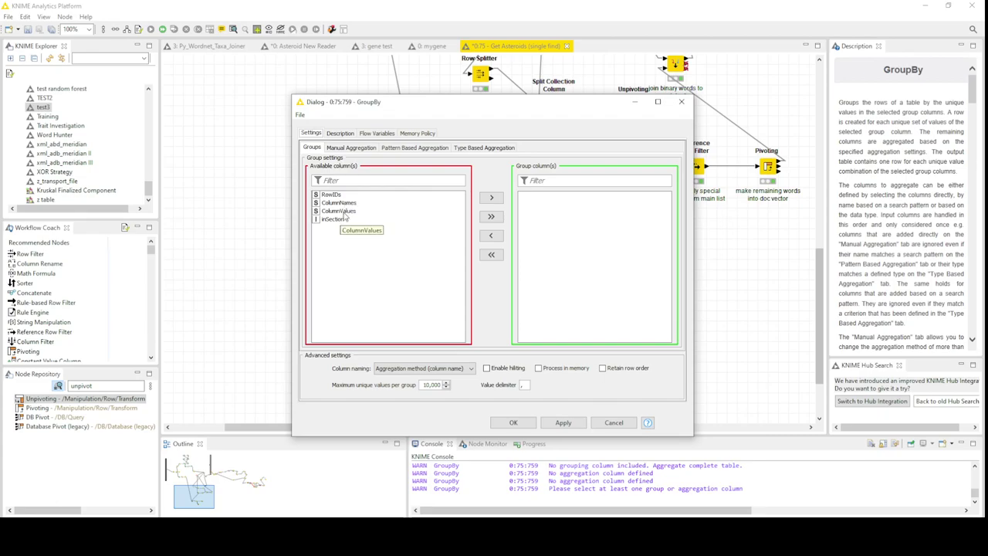
double_click(347, 214)
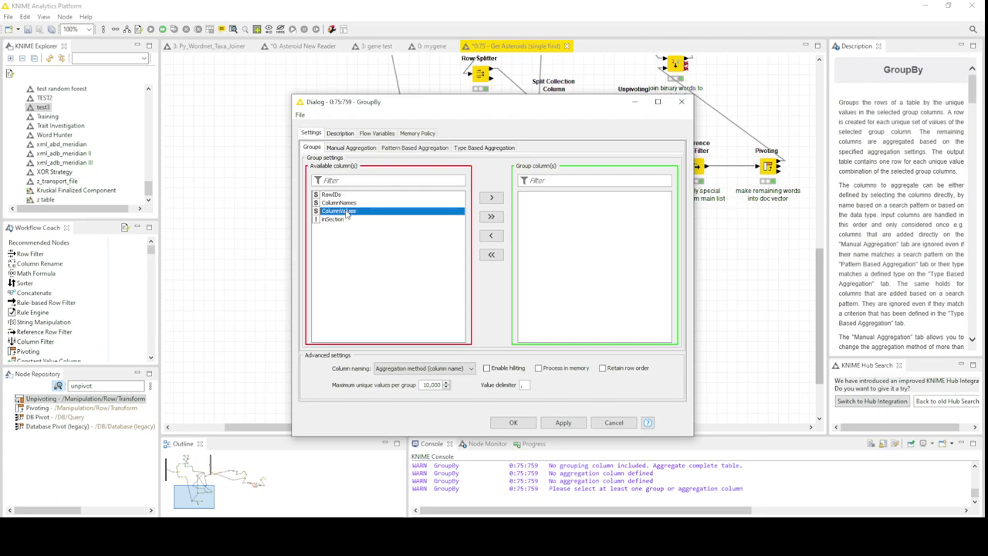
- Aggregate RowIDs by Count in the GroupBy node, with missing values excluded
left_click(352, 148)
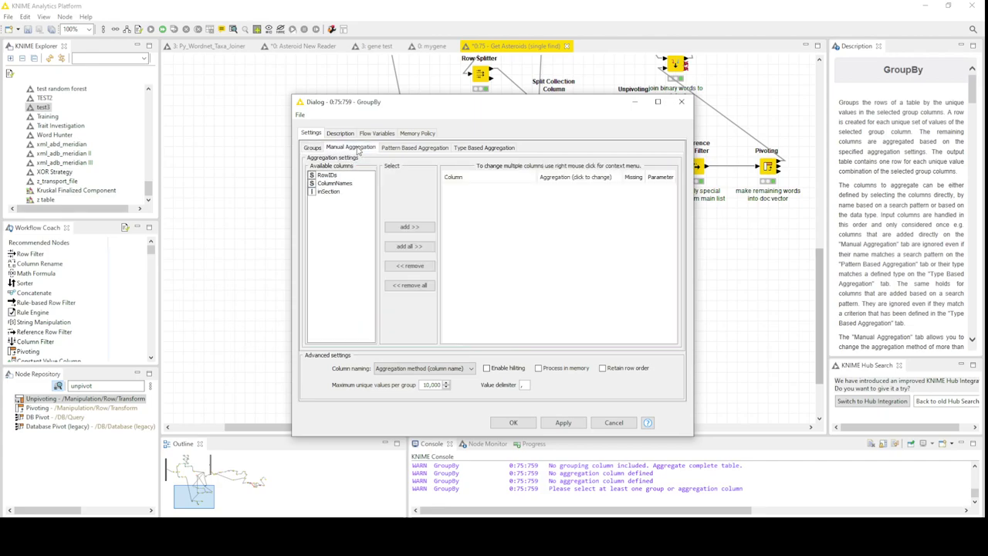
double_click(329, 193)
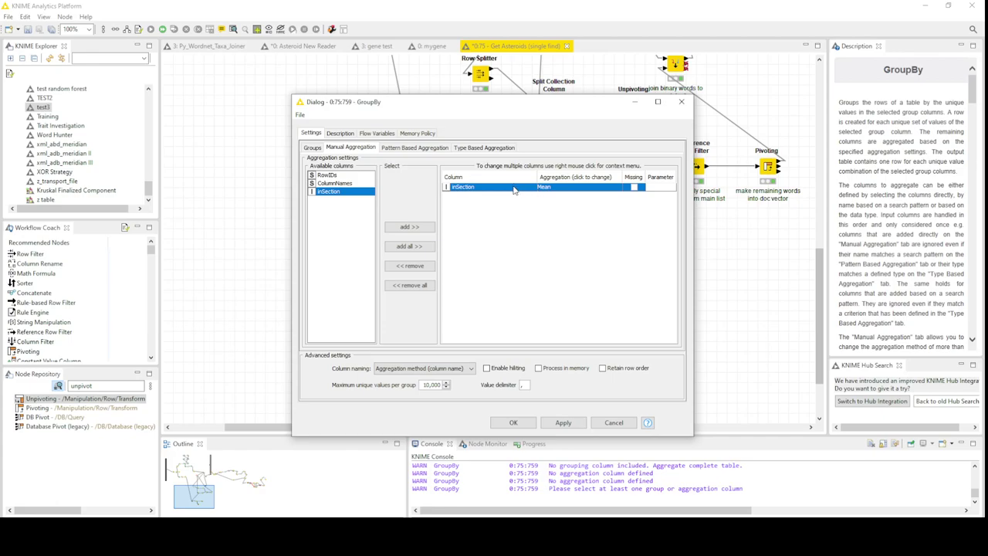
double_click(514, 189)
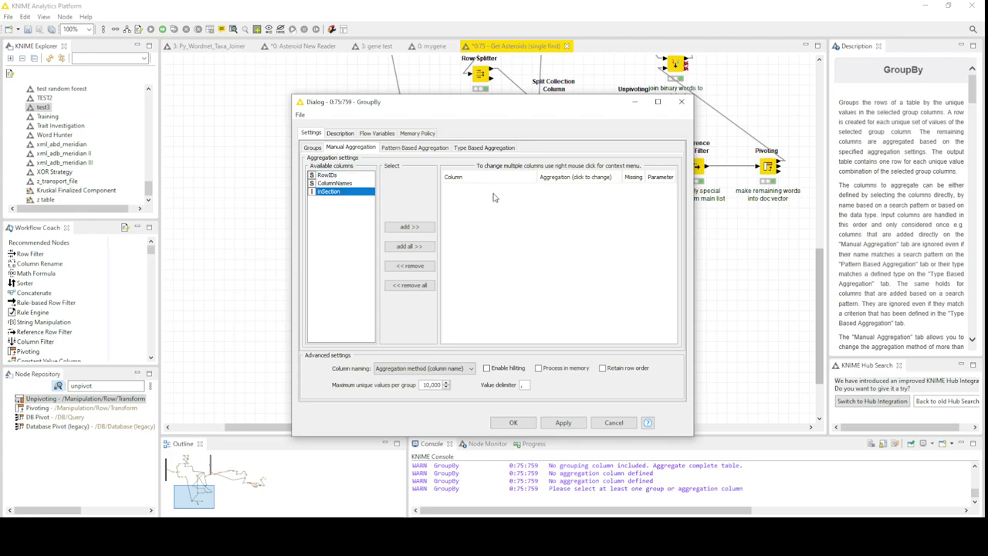
left_click(332, 176)
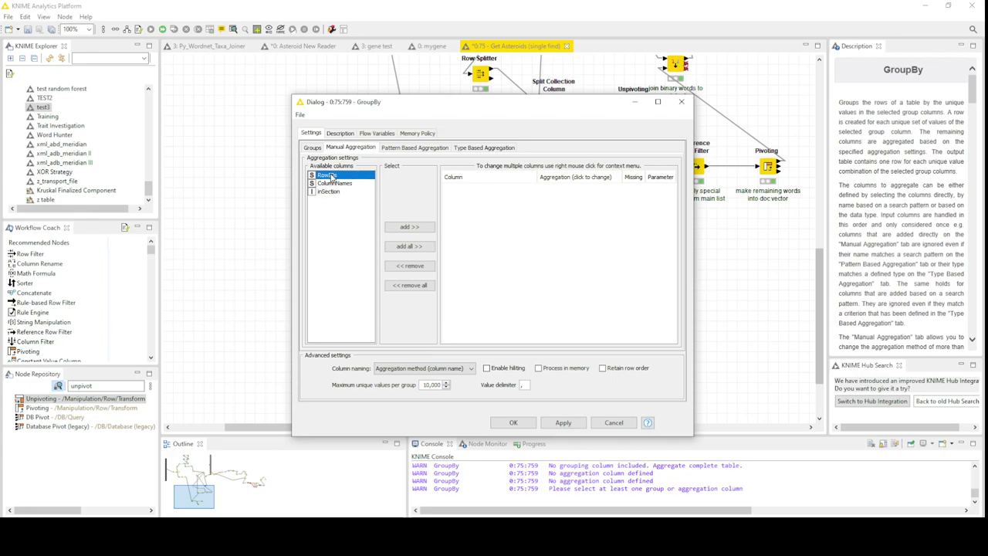
double_click(330, 177)
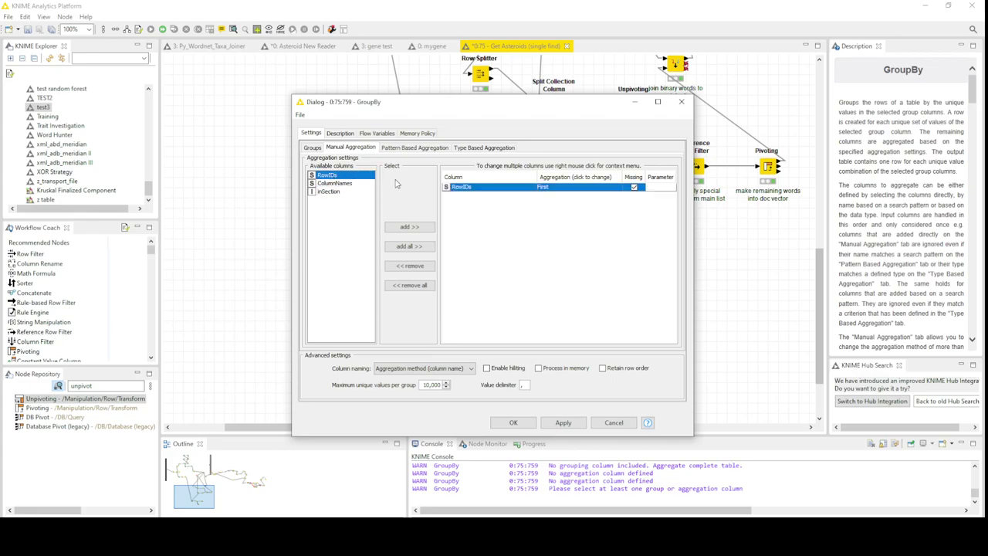
left_click(578, 190)
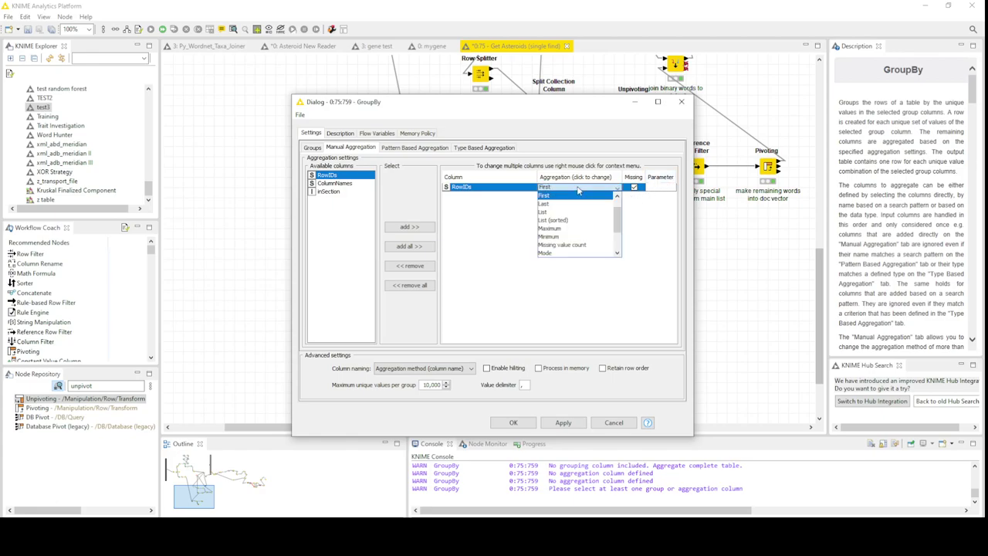
scroll(571, 205, "up", 1)
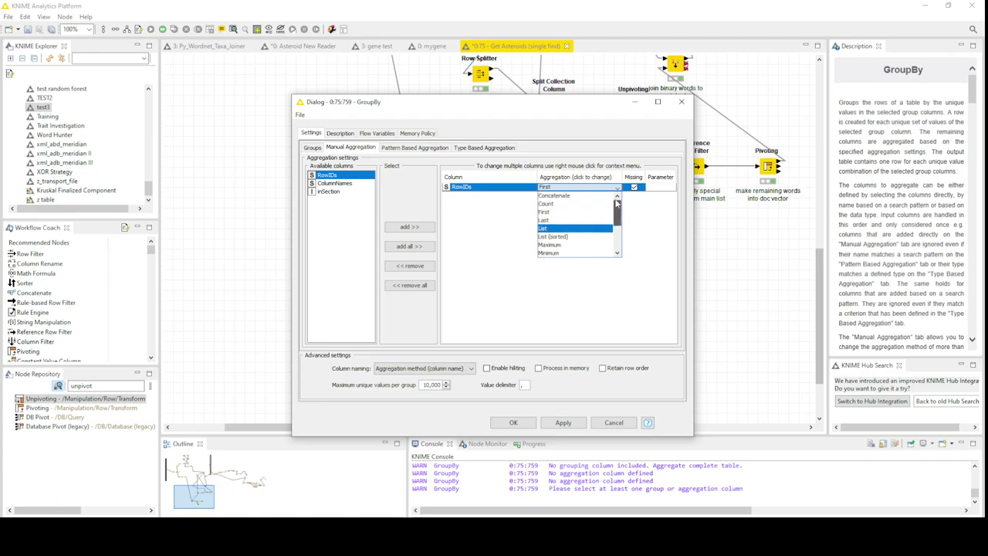
left_click(566, 204)
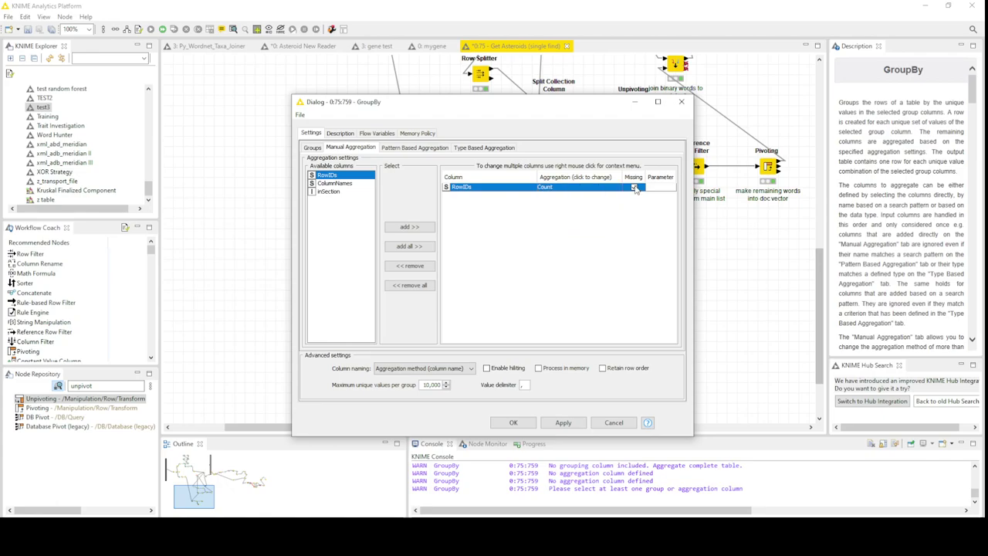
left_click(633, 188)
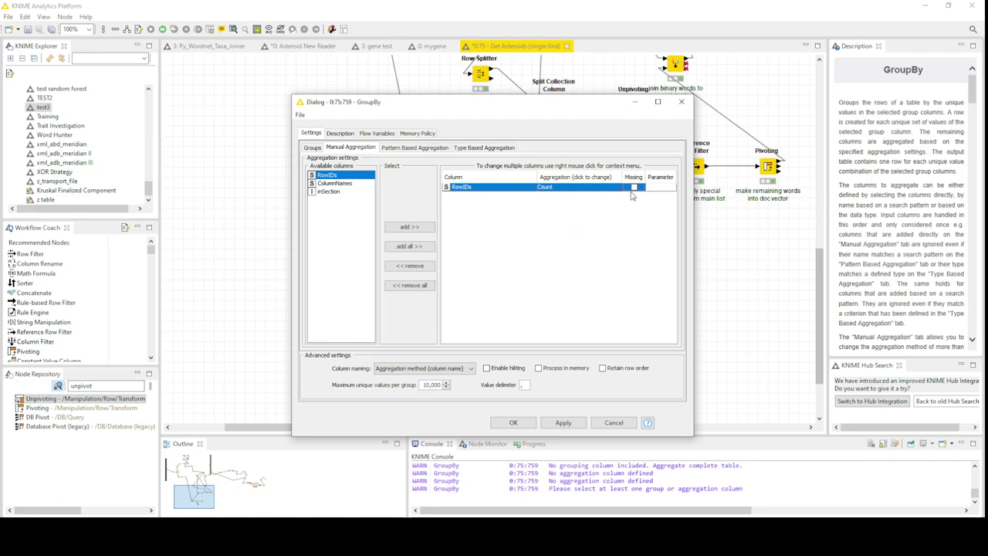
- Set the GroupBy column naming to Keep original name(s) and enable Retain row order
left_click(421, 370)
left_click(419, 380)
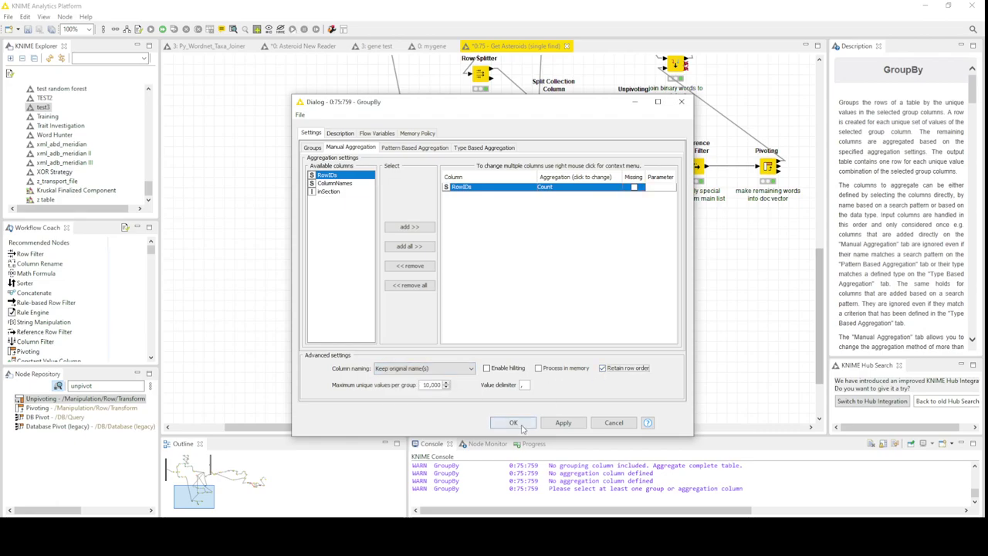
- Confirm the GroupBy node's aggregation settings and execute the node
left_click(508, 426)
right_click(563, 363)
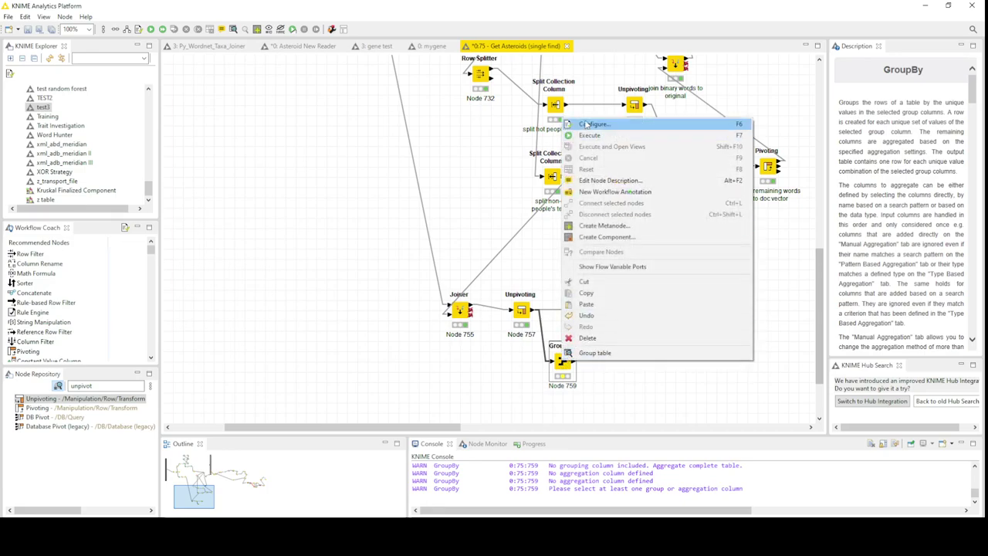
left_click(590, 136)
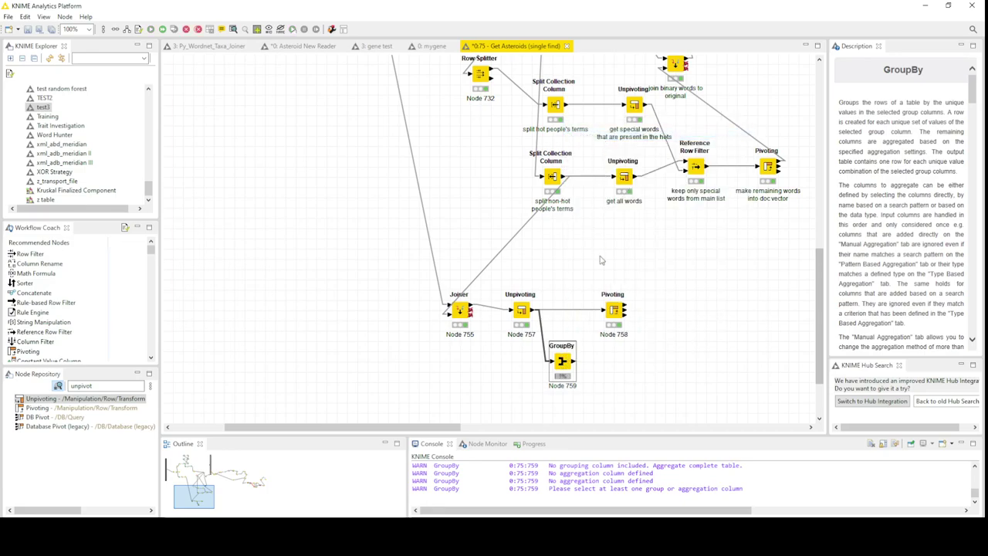
- Label the GroupBy node "count word frequencies"
double_click(570, 386)
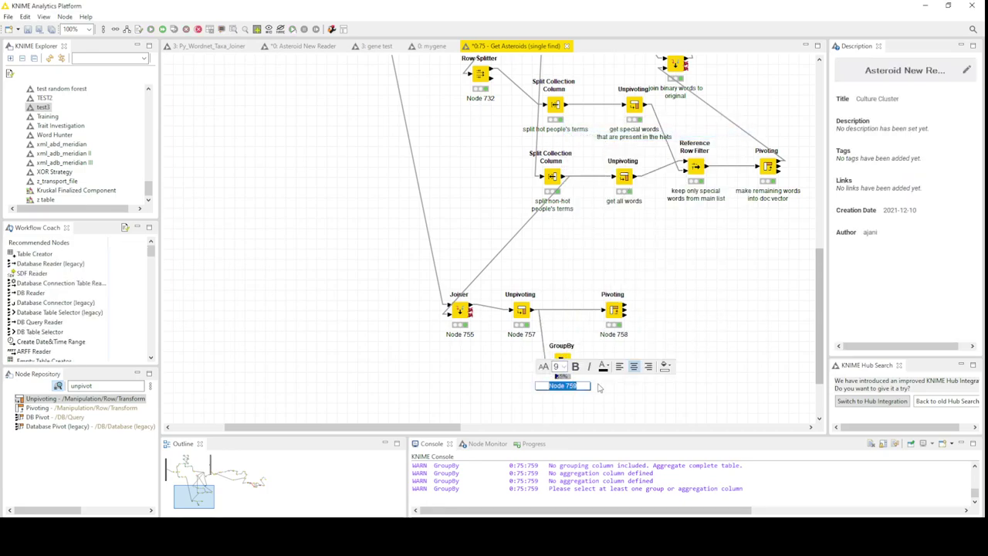
type("count word frequencies")
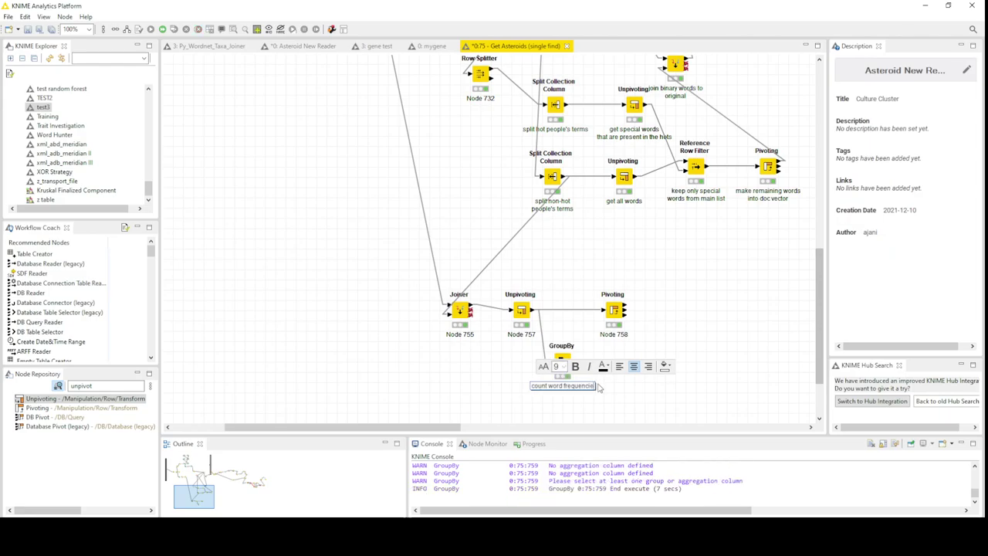
left_click(675, 401)
- Inspect the word counts in the GroupBy node's group table, including the row for "on-the-spot", and close the table
right_click(570, 369)
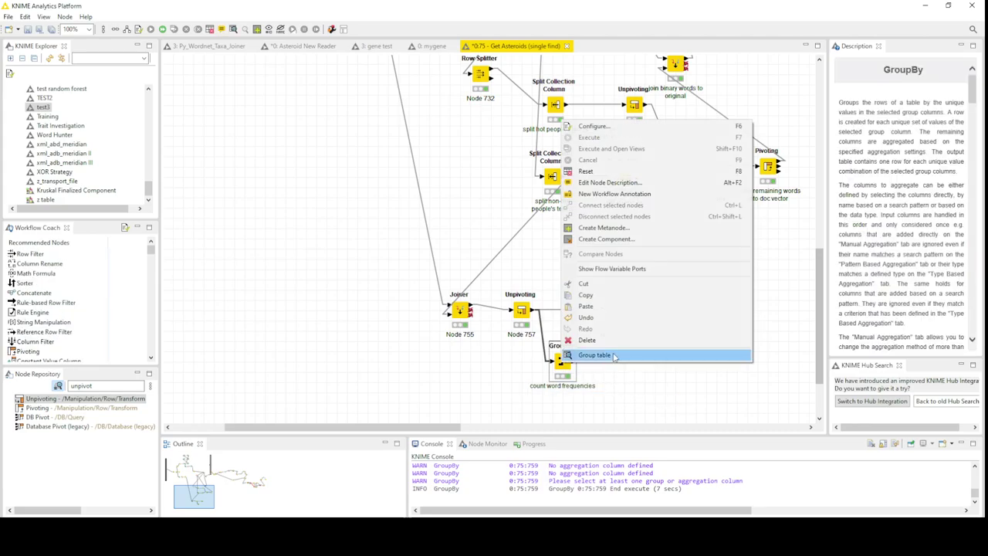
left_click(613, 356)
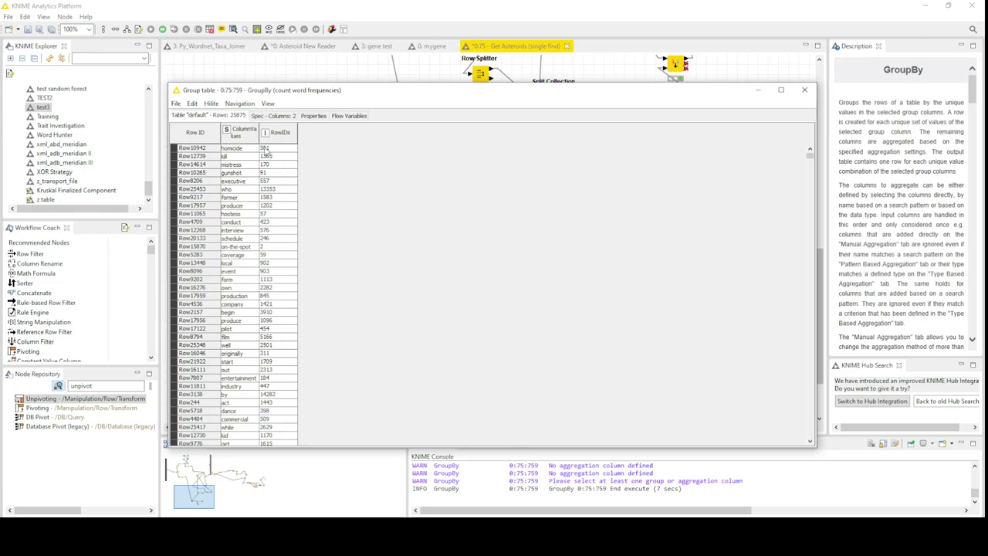
left_click(273, 248)
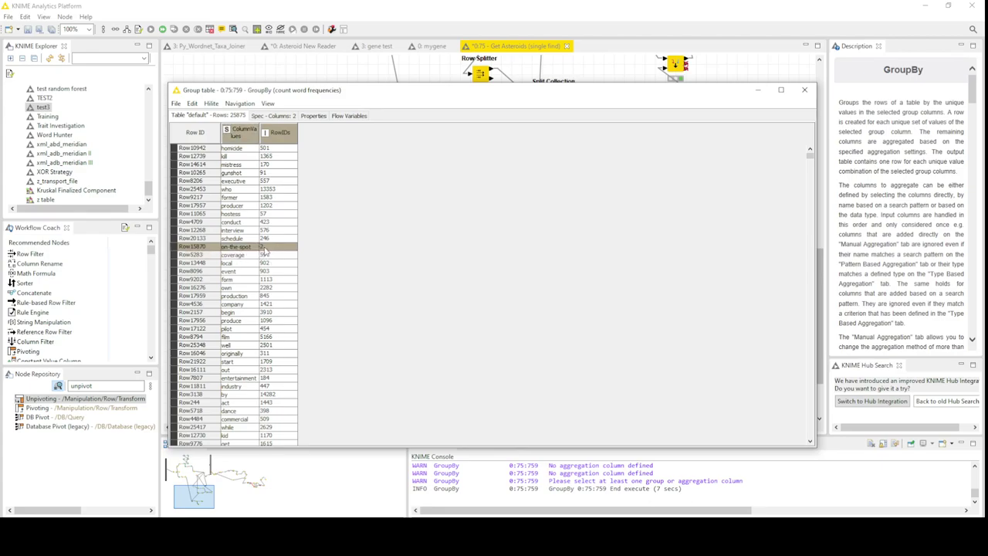
left_click(804, 92)
- Find the Normalizer node in the repository and add it to the workflow, connected to the GroupBy output
left_click(94, 388)
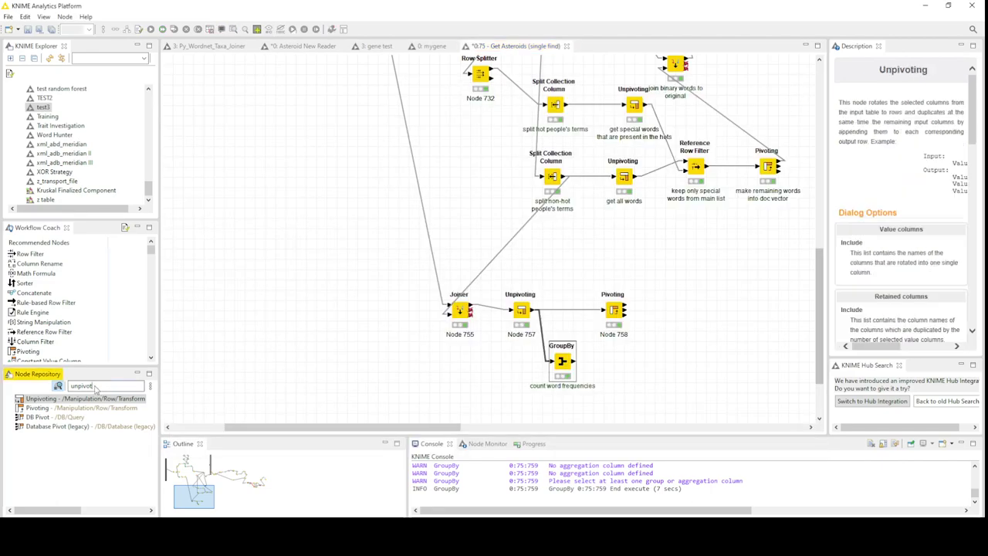
double_click(95, 389)
type("normalize")
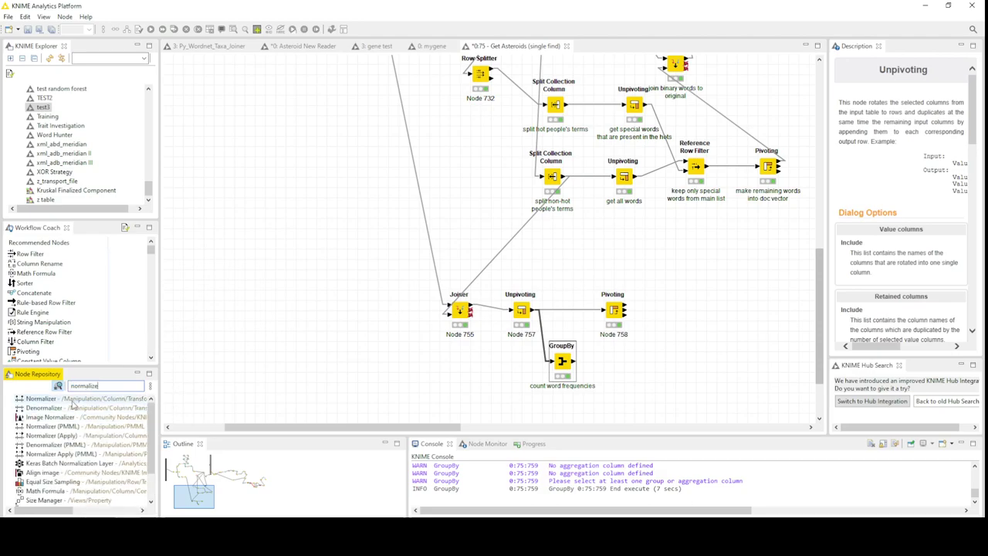
left_click_drag(73, 403, 605, 367)
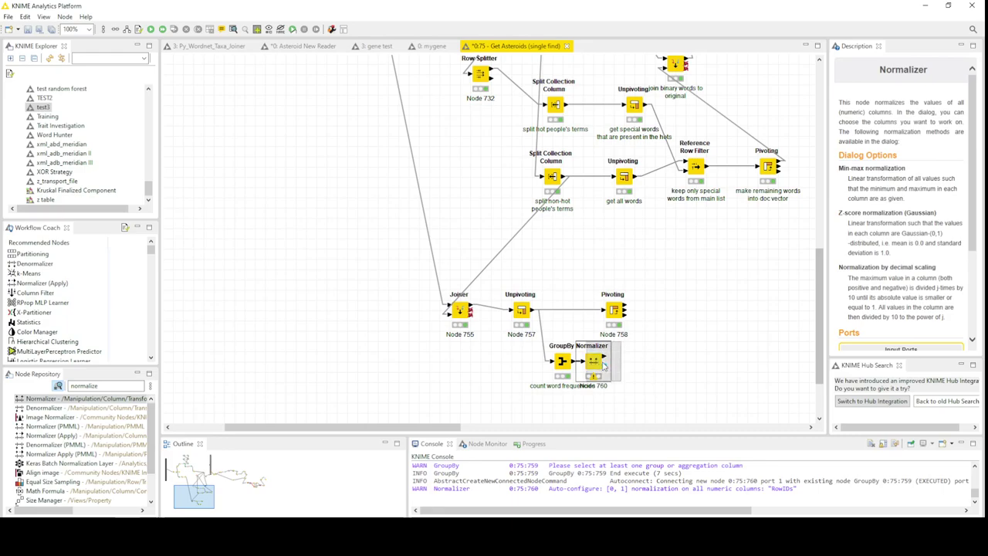
- Configure the Normalizer to use Z-Score Normalization (Gaussian) on RowIDs and execute it
key("F6")
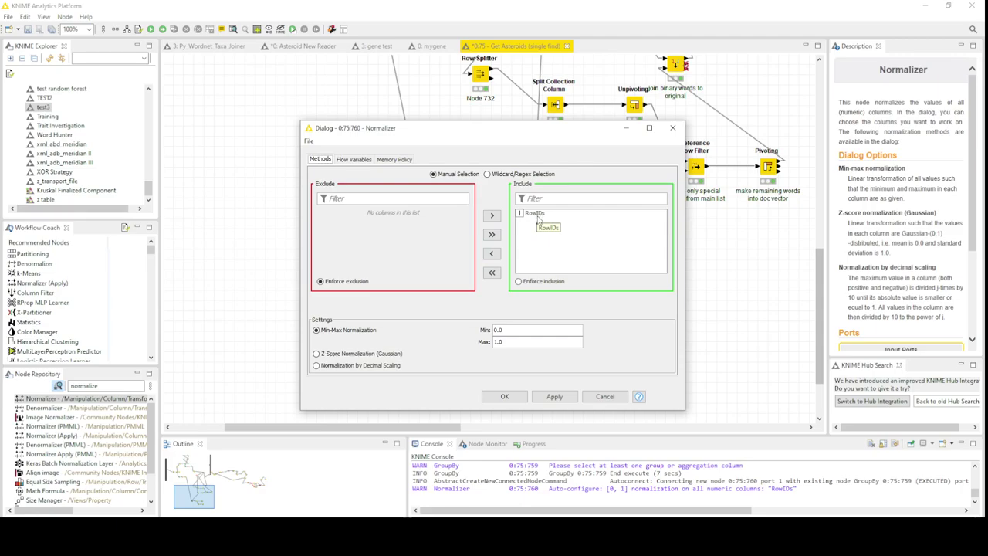
left_click(340, 355)
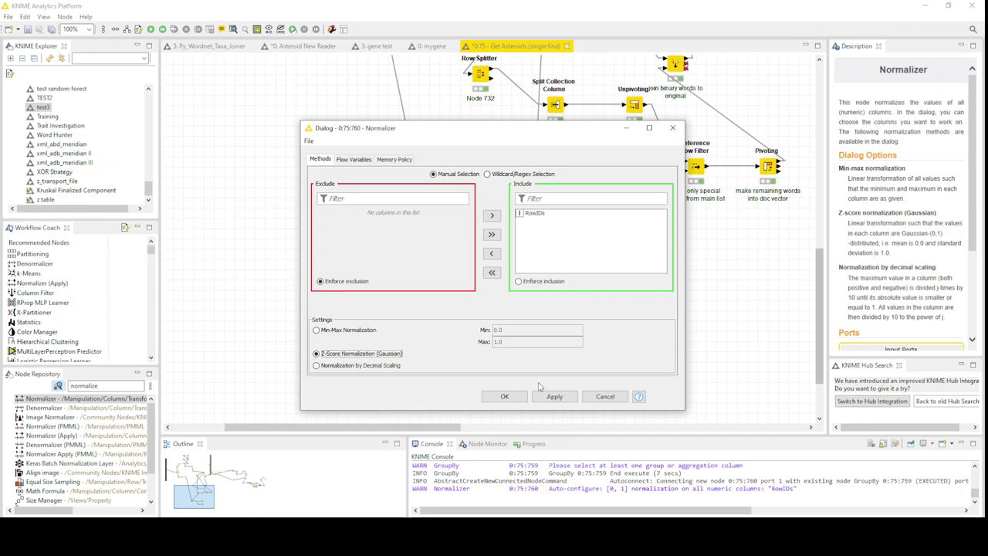
left_click(505, 395)
right_click(625, 371)
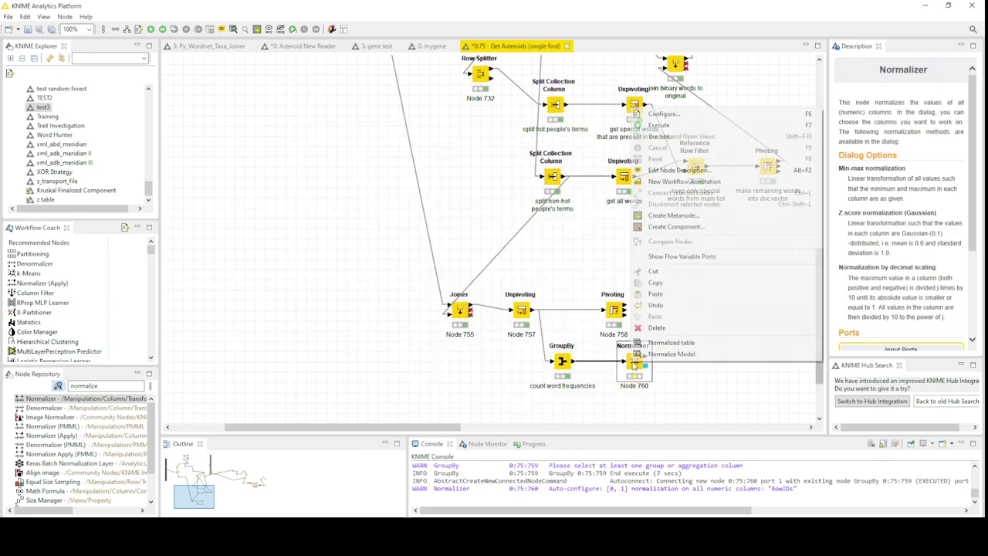
left_click(660, 126)
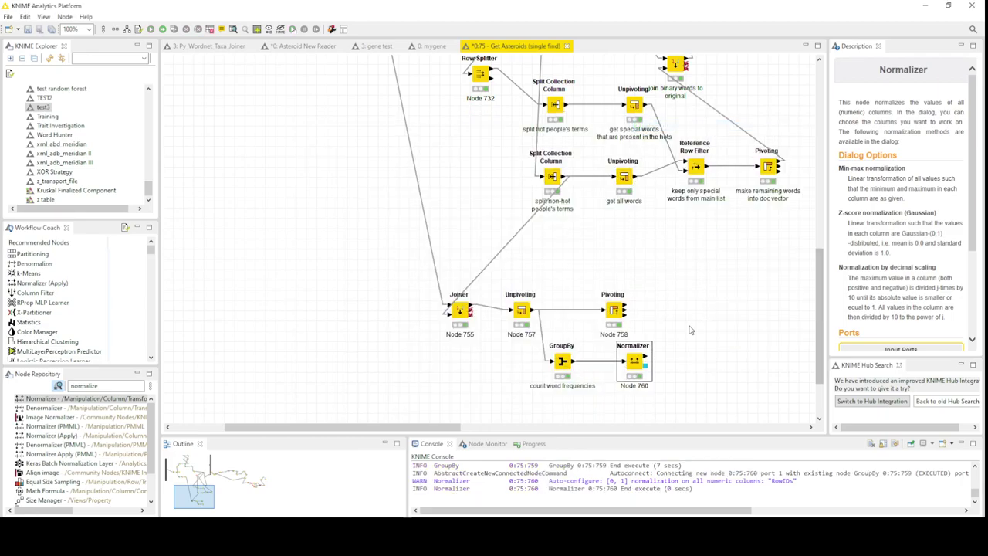
- Inspect the Normalizer's normalized table, checking the z-scores of "homicide", "gunshot" and "kill", and close it
right_click(636, 371)
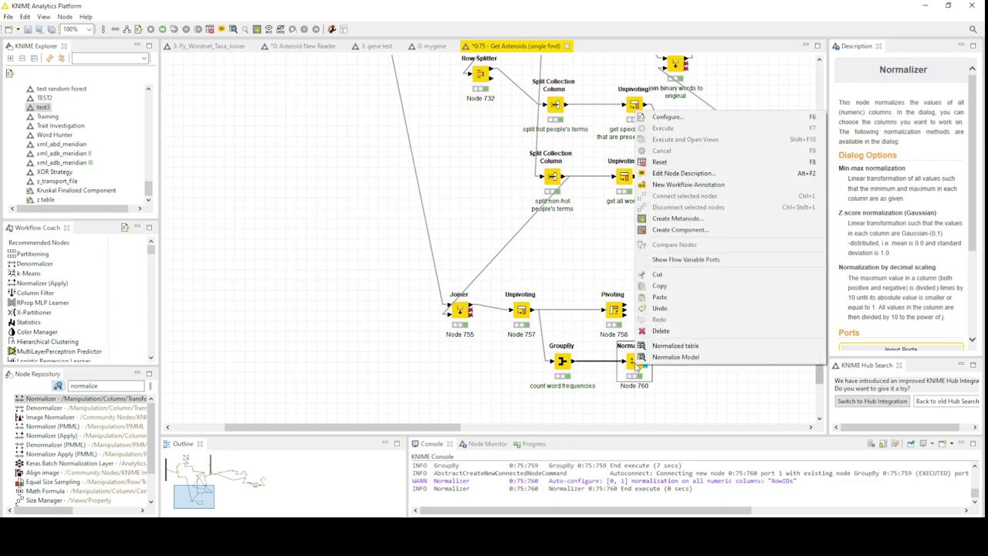
left_click(665, 347)
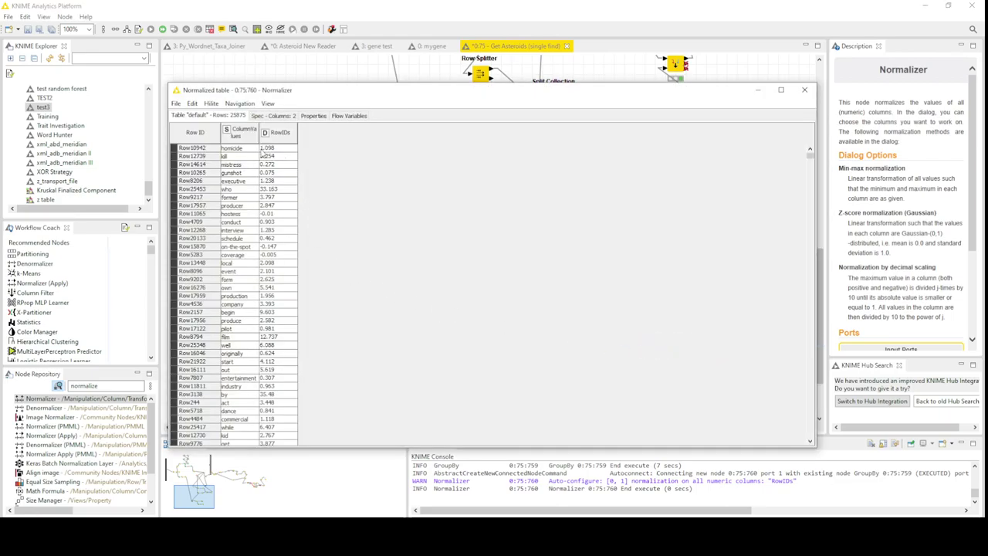
left_click(277, 149)
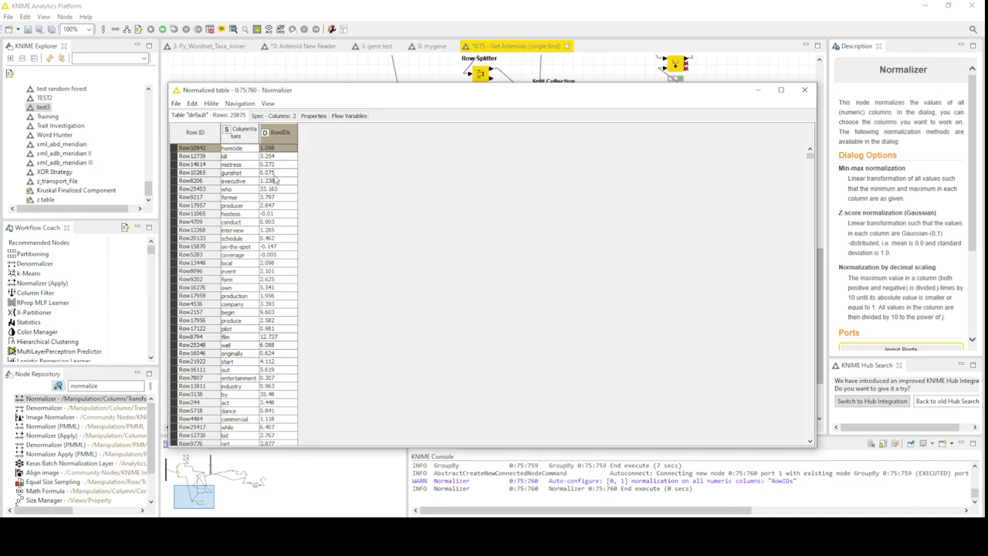
left_click_drag(274, 175, 276, 168)
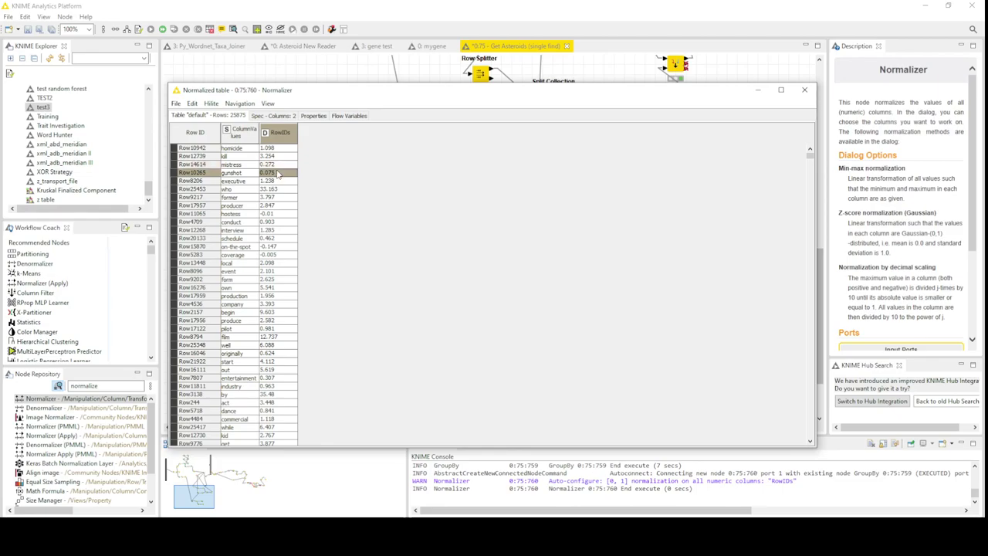
left_click(282, 157)
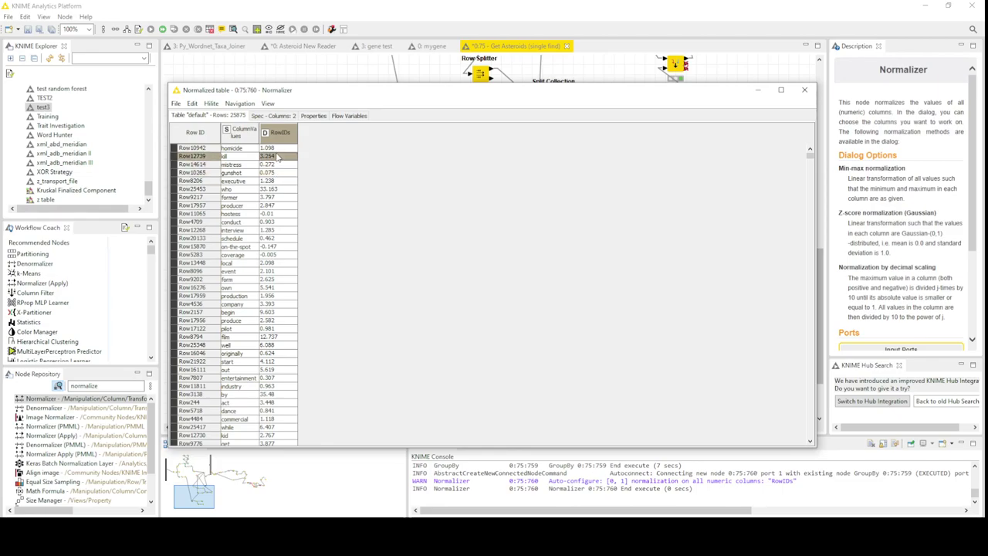
left_click(804, 89)
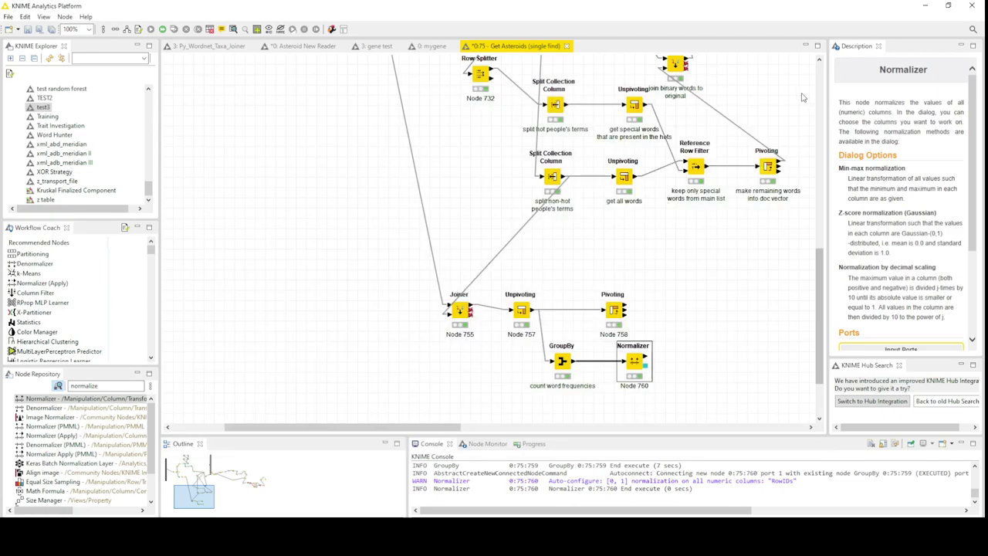
- Check the raw counts for "kill" and "on-the-spot" in the GroupBy group table for comparison
right_click(569, 367)
left_click(590, 357)
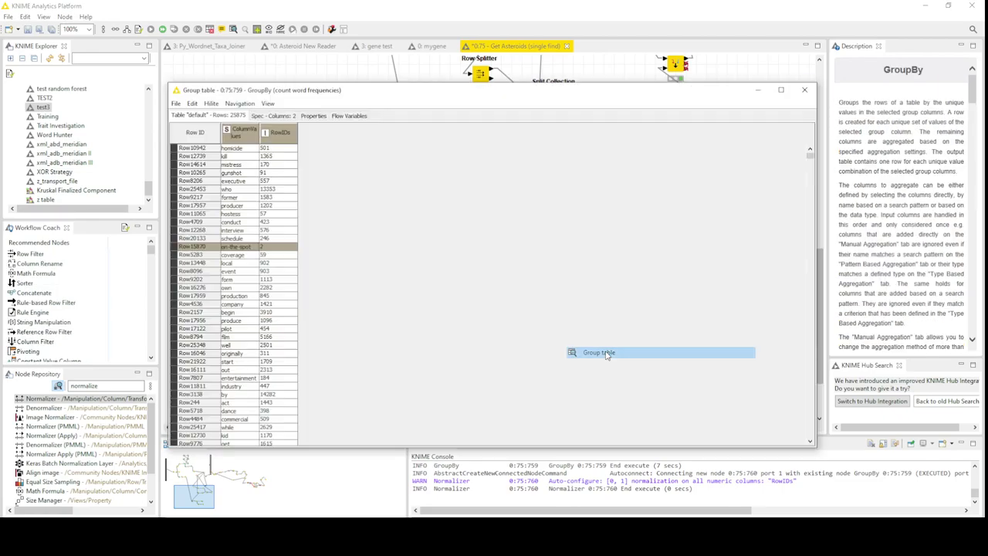
left_click(265, 157)
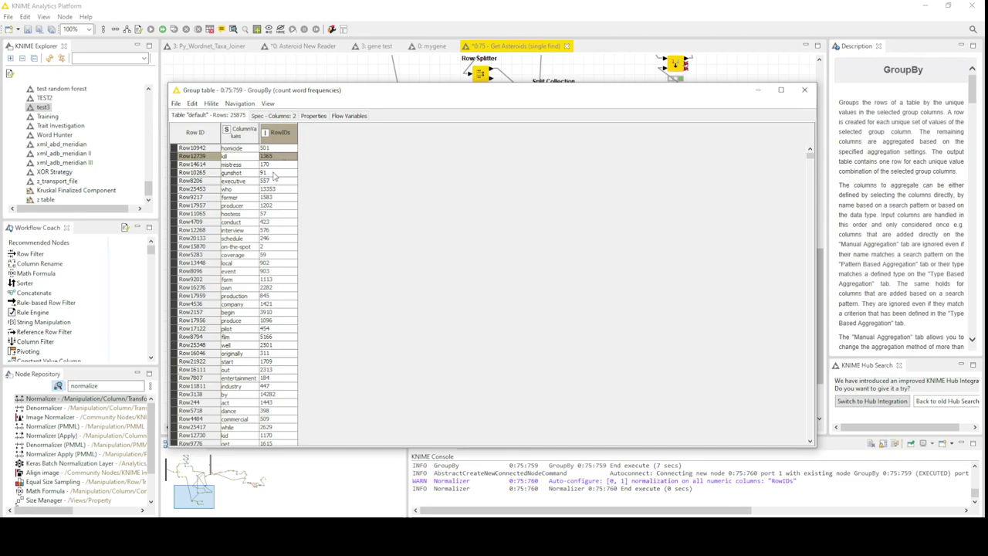
left_click(275, 246)
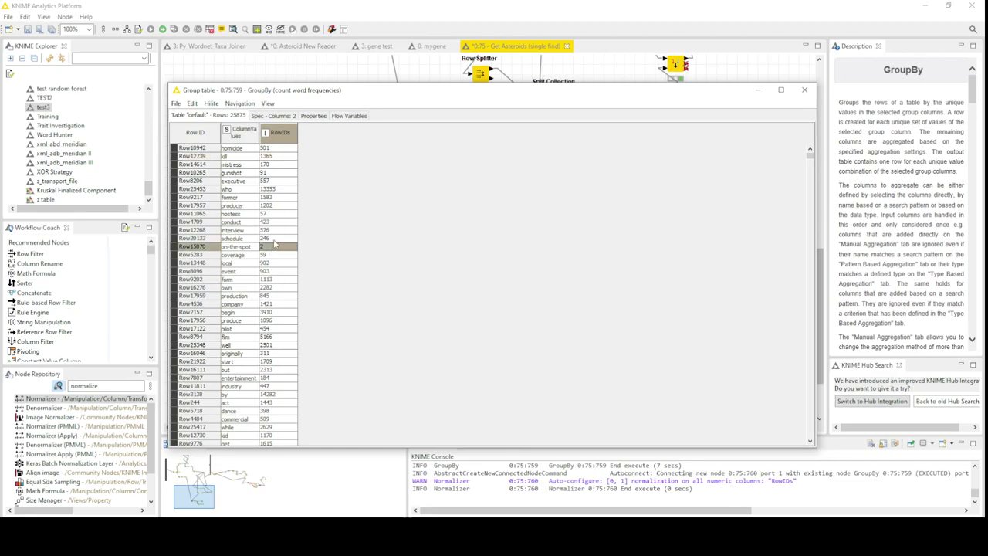
left_click(805, 92)
- Check the z-score of "on-the-spot" in the Normalizer's normalized table and close the table
right_click(643, 363)
left_click(672, 343)
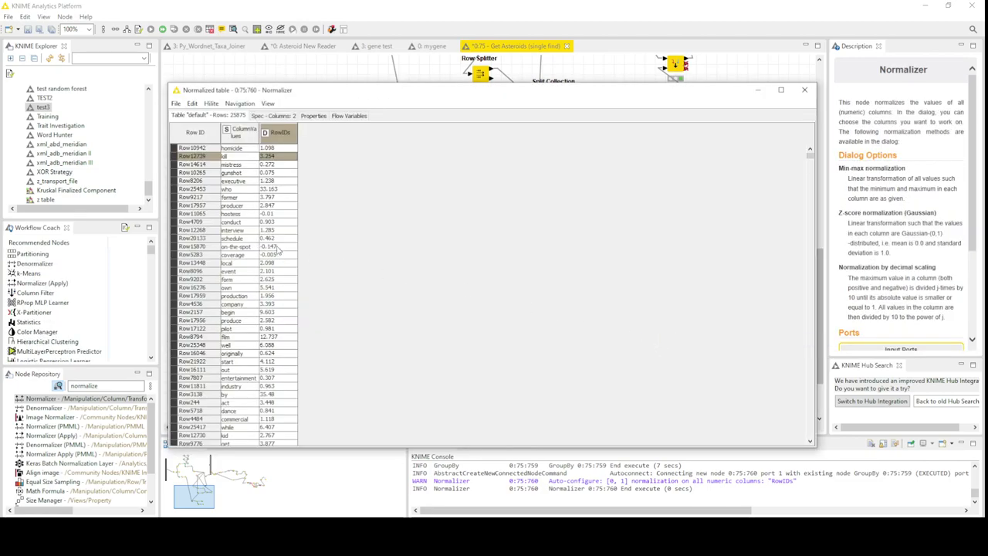
left_click(276, 246)
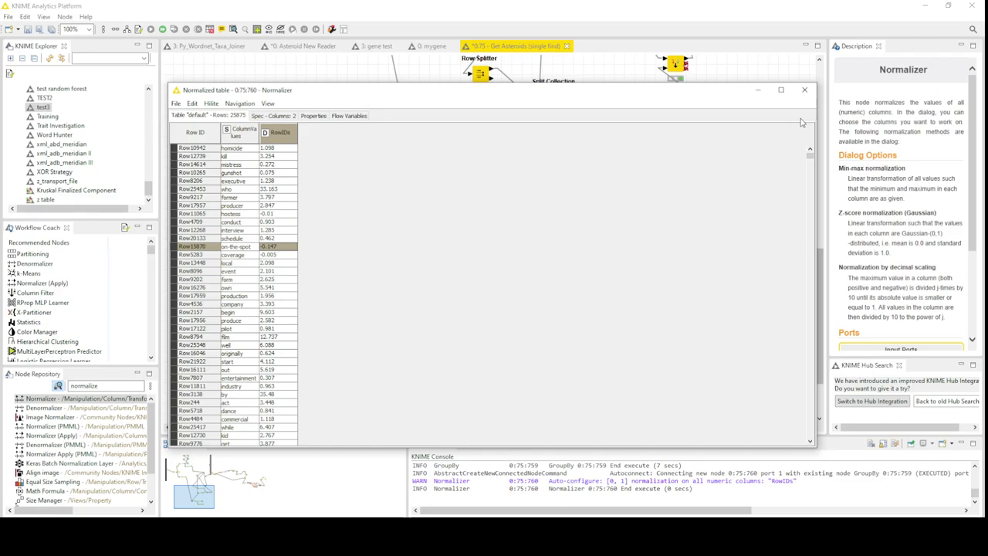
left_click(804, 91)
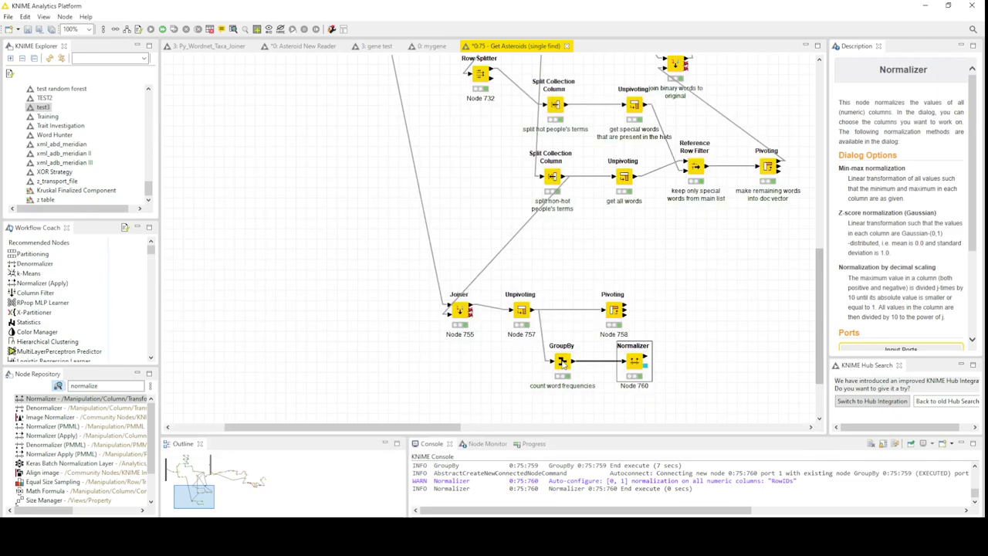
- Move the GroupBy node beneath Unpivoting and the Normalizer farther away to widen the gap between them, checking the group table in between
left_click_drag(564, 361, 521, 363)
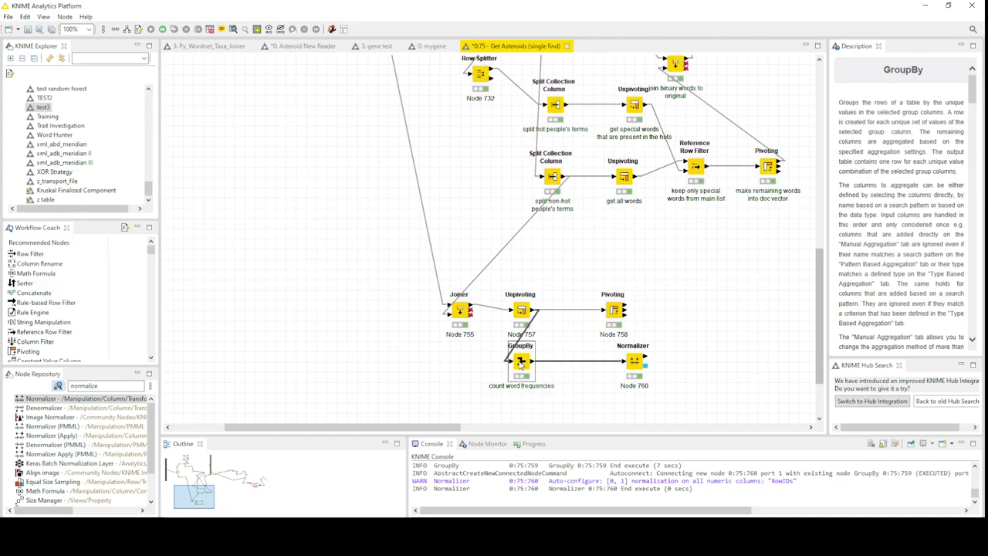
right_click(519, 364)
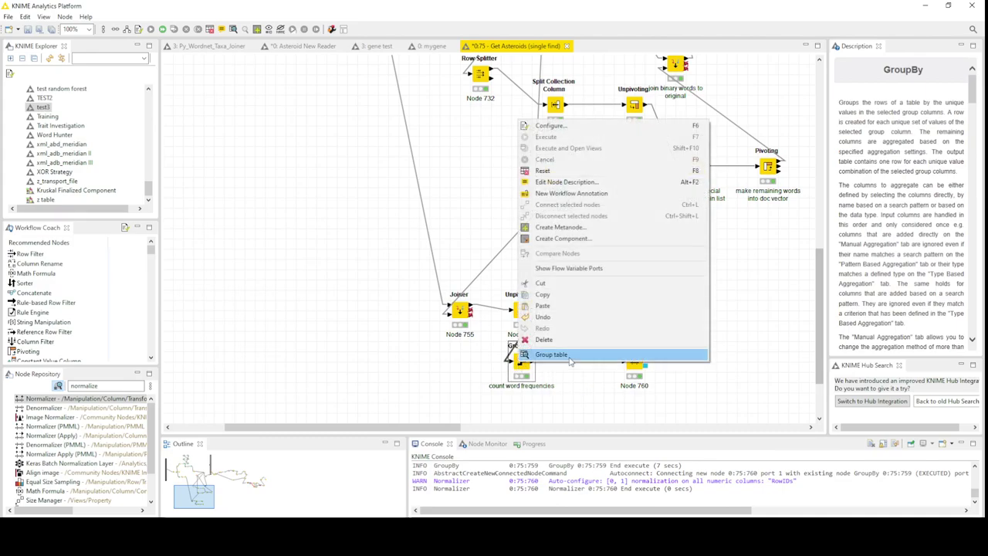
left_click(571, 355)
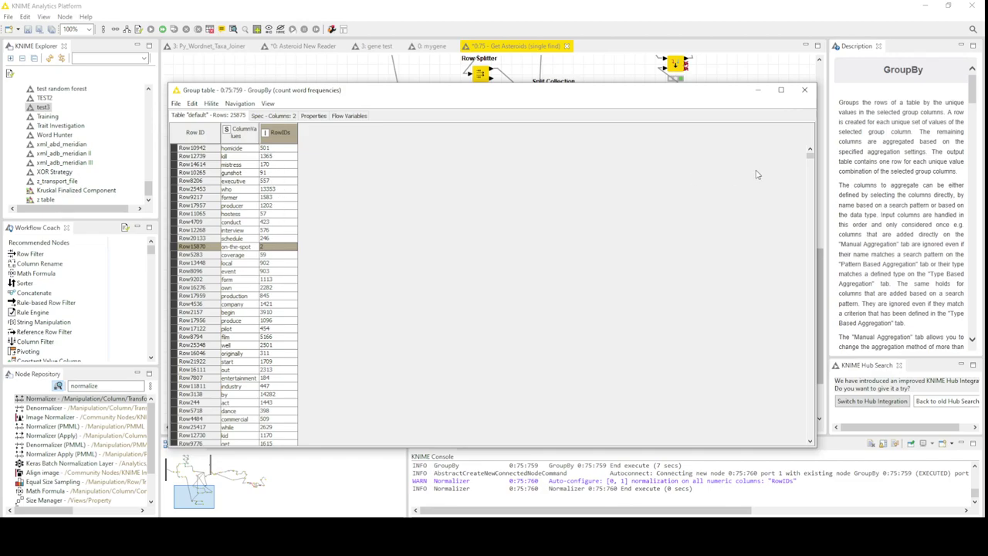
left_click(804, 90)
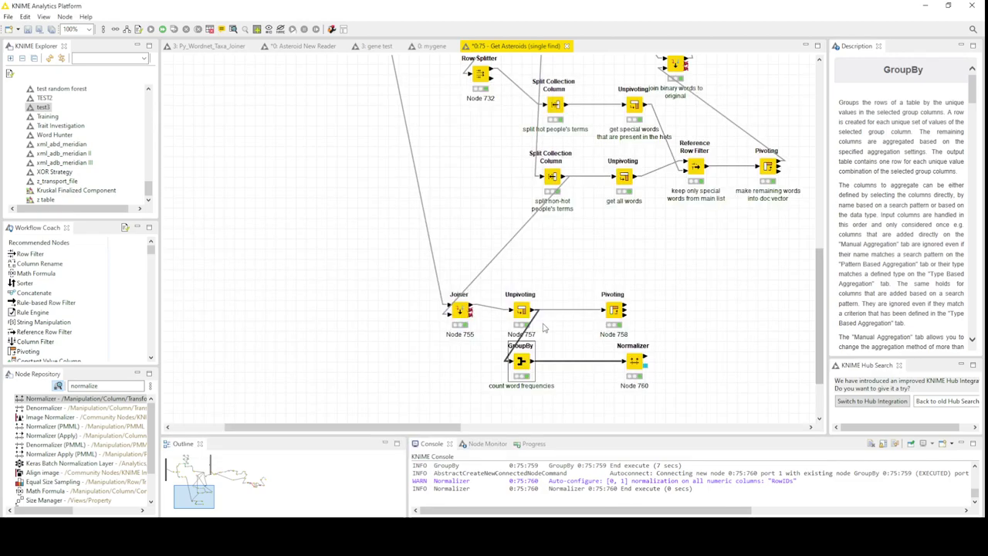
left_click_drag(633, 363, 675, 363)
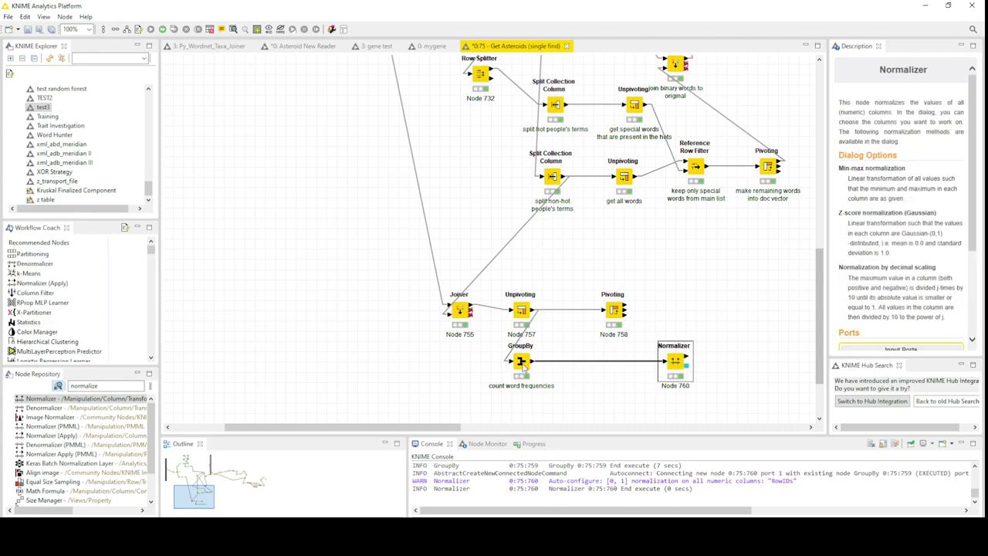
- Sort the GroupBy group table by RowIDs in ascending order and examine the counts of the less frequent words
left_click(524, 366)
right_click(523, 366)
left_click(564, 353)
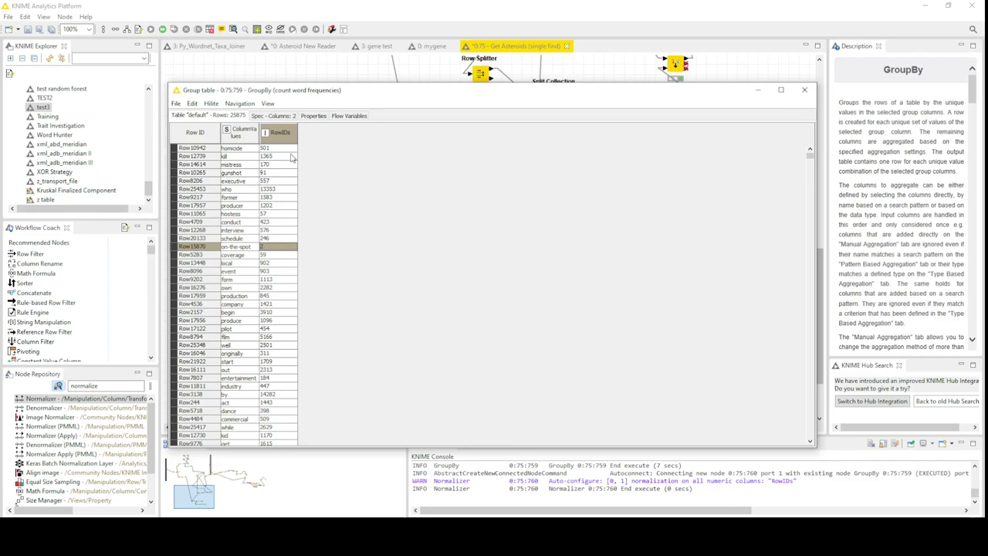
left_click(279, 139)
left_click(332, 157)
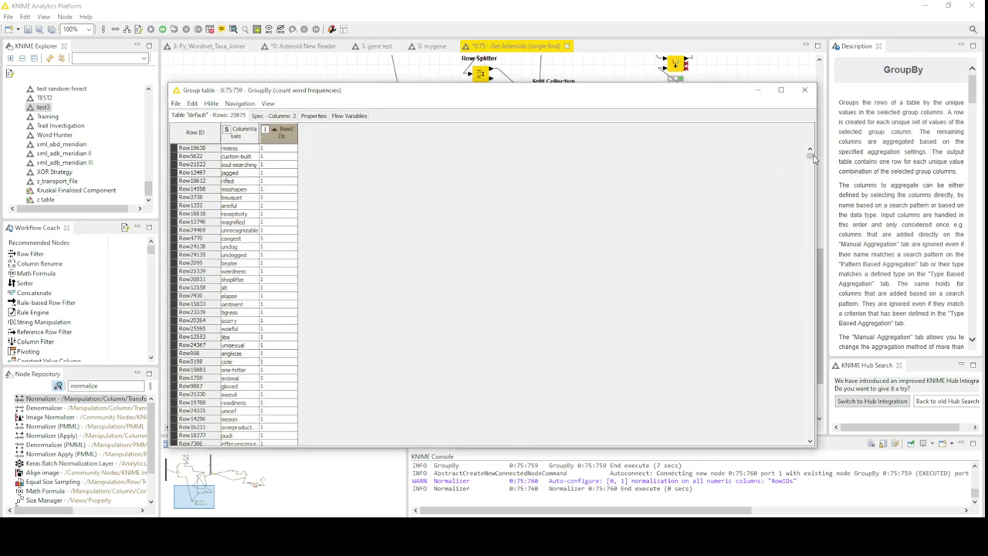
left_click_drag(813, 158, 794, 388)
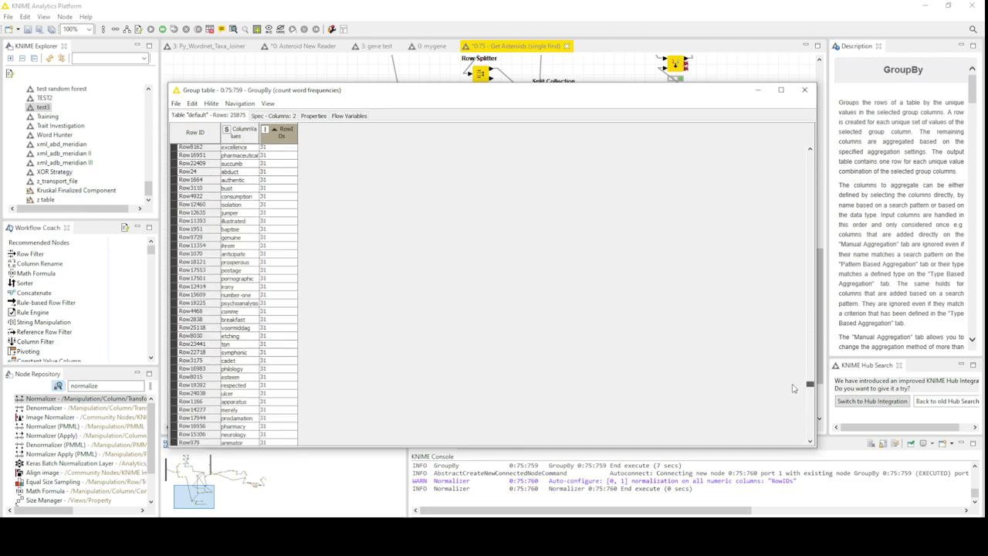
left_click(276, 329)
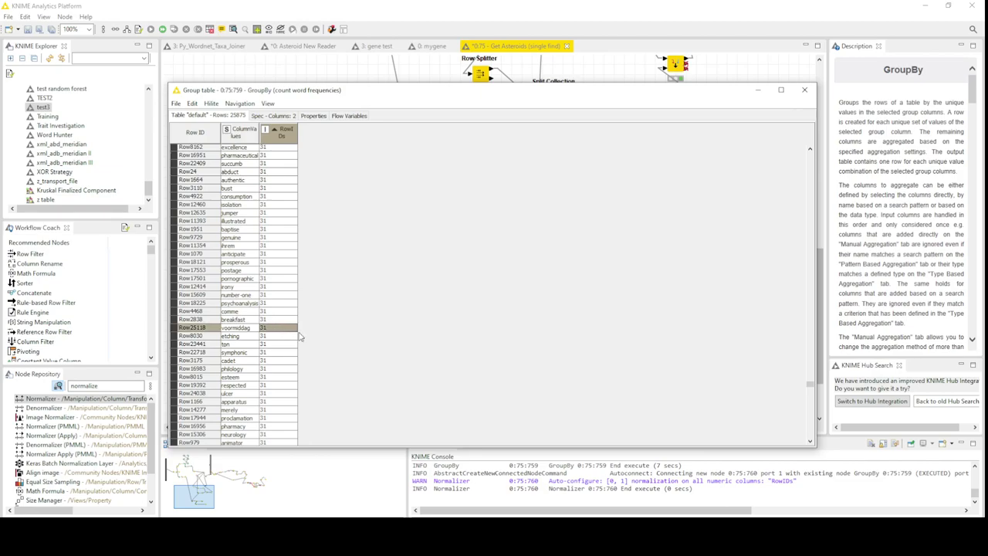
- Examine the mid-range word counts in the sorted GroupBy group table, pick out the "trademark" row and close the table
scroll(251, 366, "down", 10)
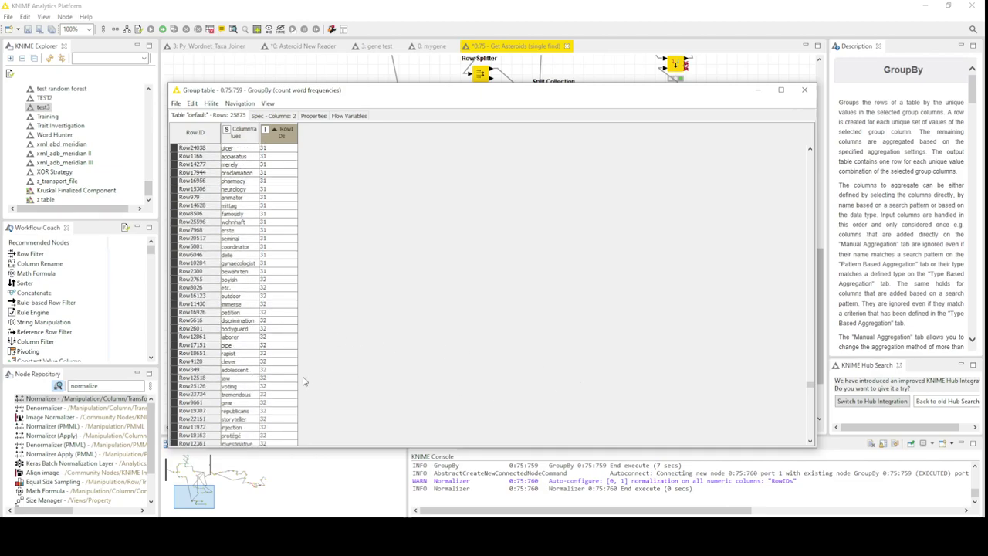
left_click_drag(810, 387, 809, 423)
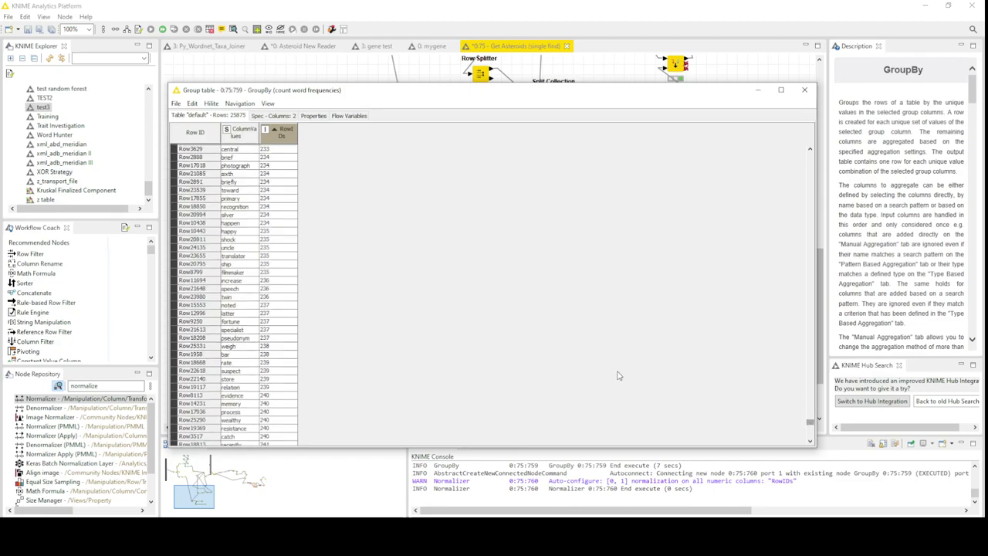
scroll(303, 299, "up", 10)
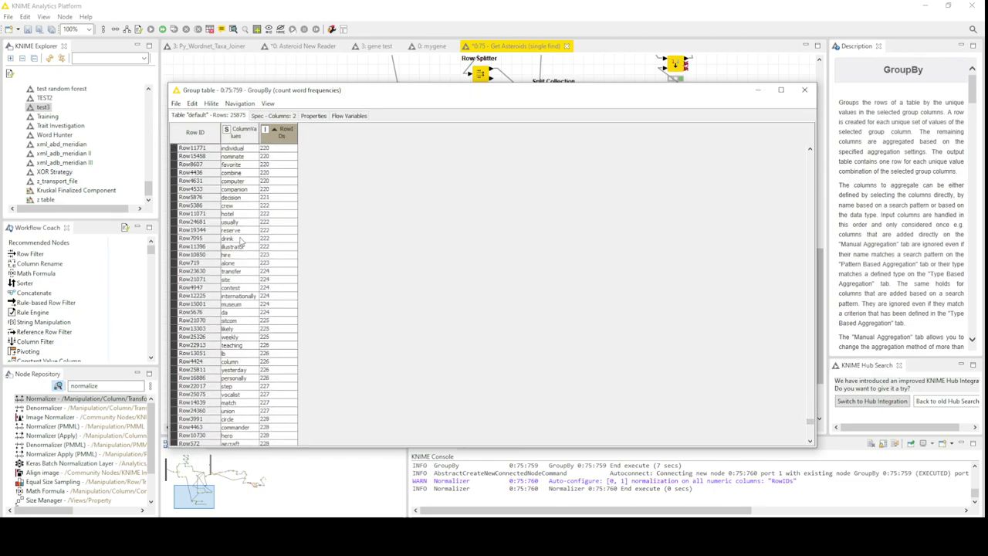
scroll(262, 242, "up", 5)
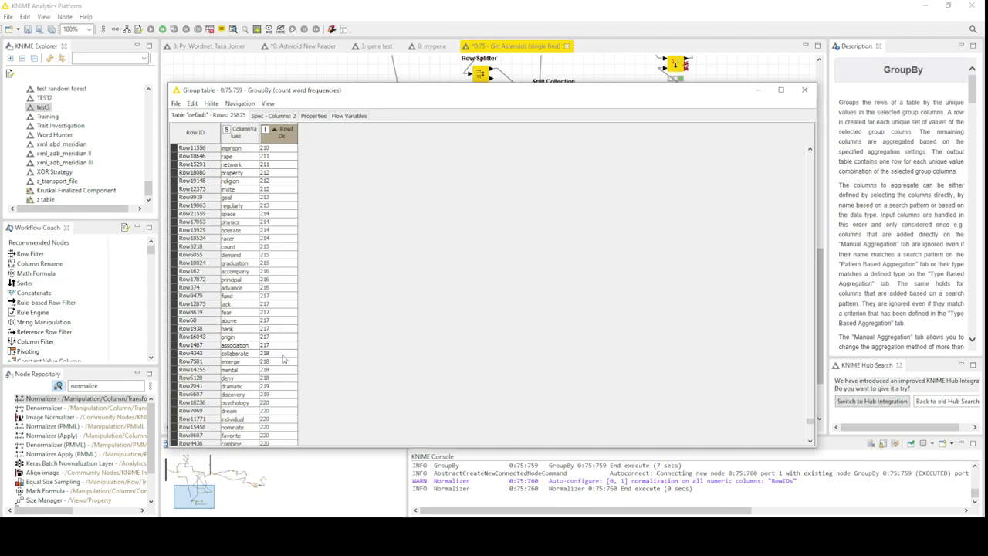
scroll(283, 351, "up", 12)
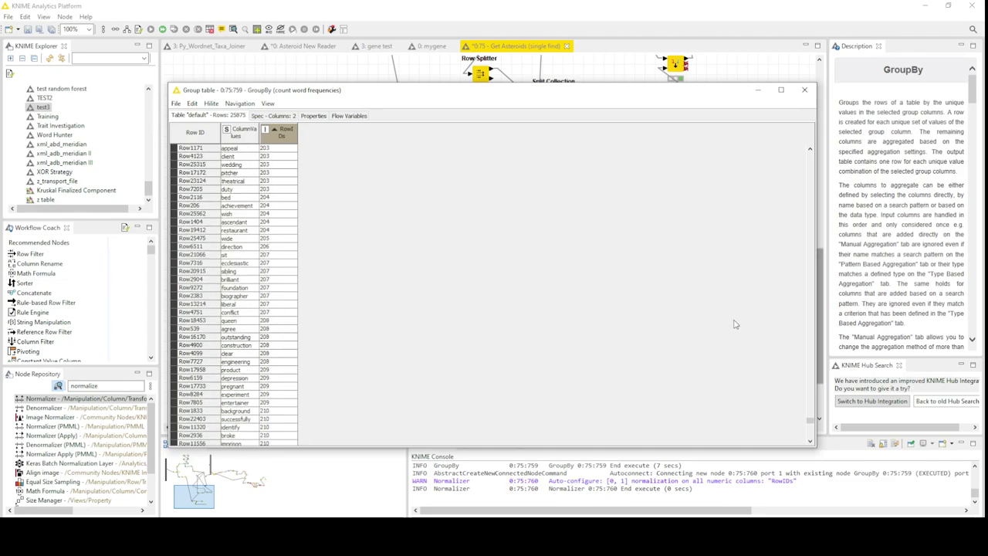
scroll(344, 353, "down", 6)
scroll(282, 377, "up", 12)
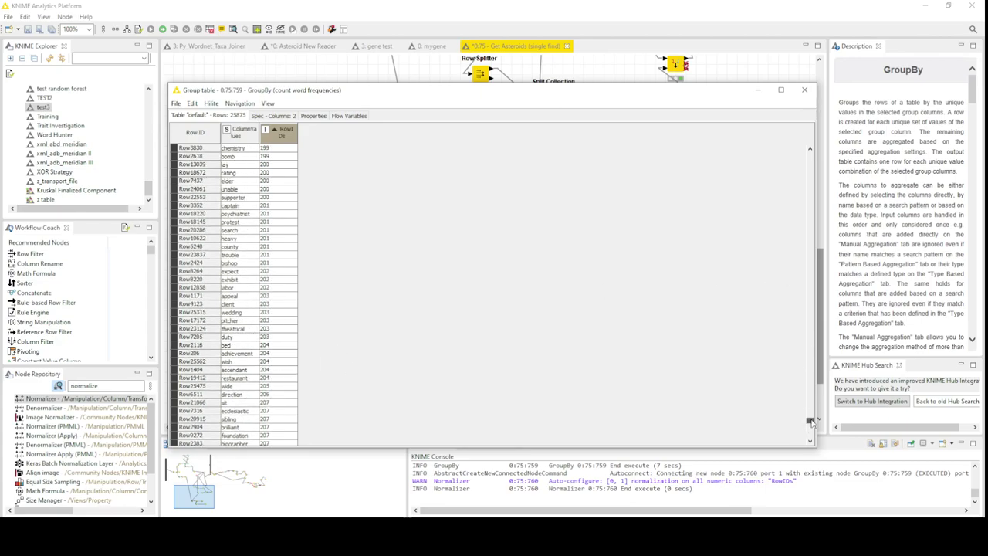
left_click_drag(810, 422, 809, 402)
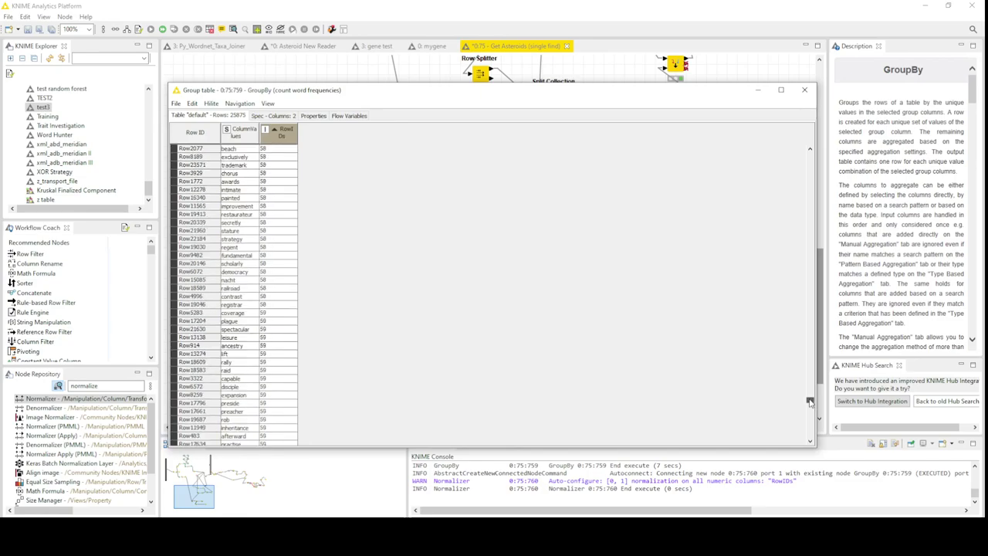
left_click(267, 165)
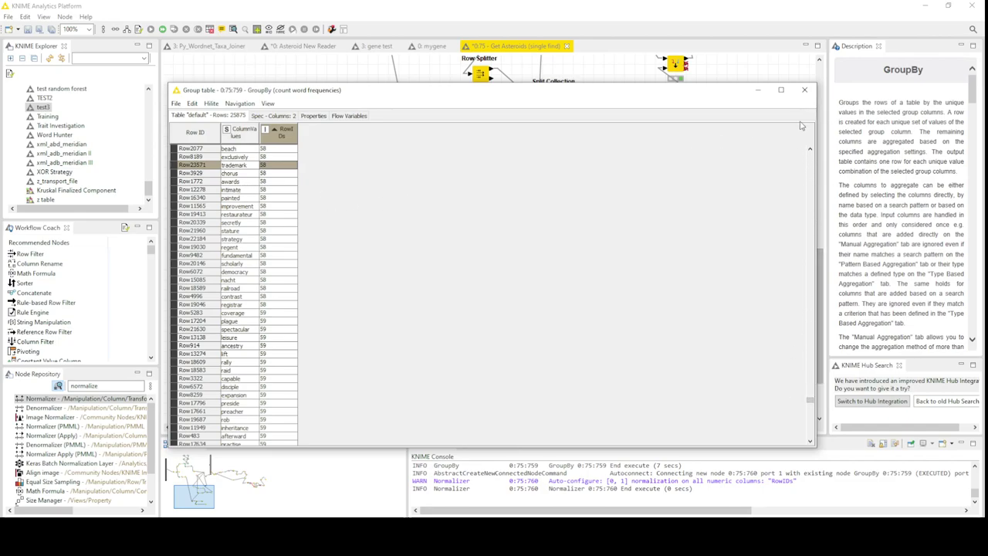
left_click(804, 89)
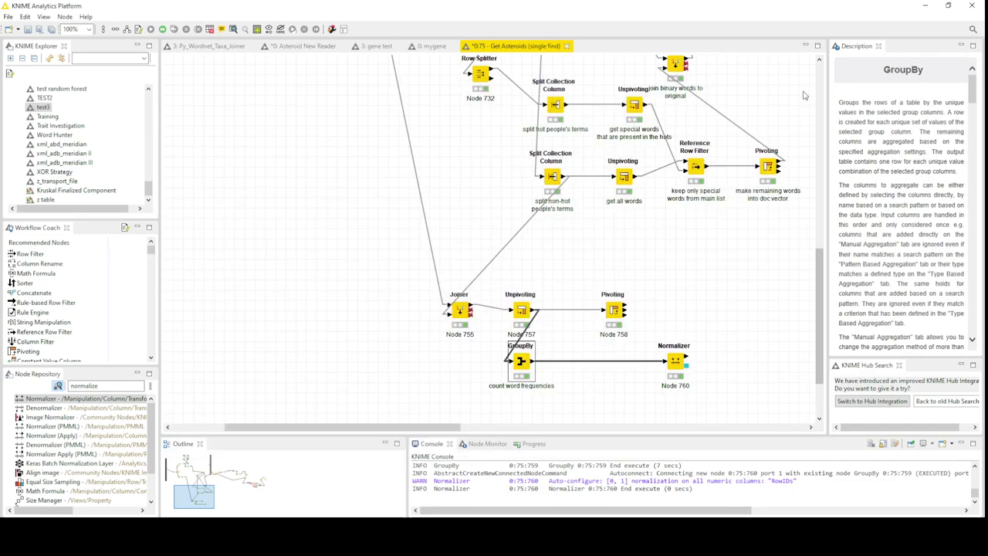
- Review the Normalizer's settings without changing them, and search its normalized table for "trademark"
double_click(675, 361)
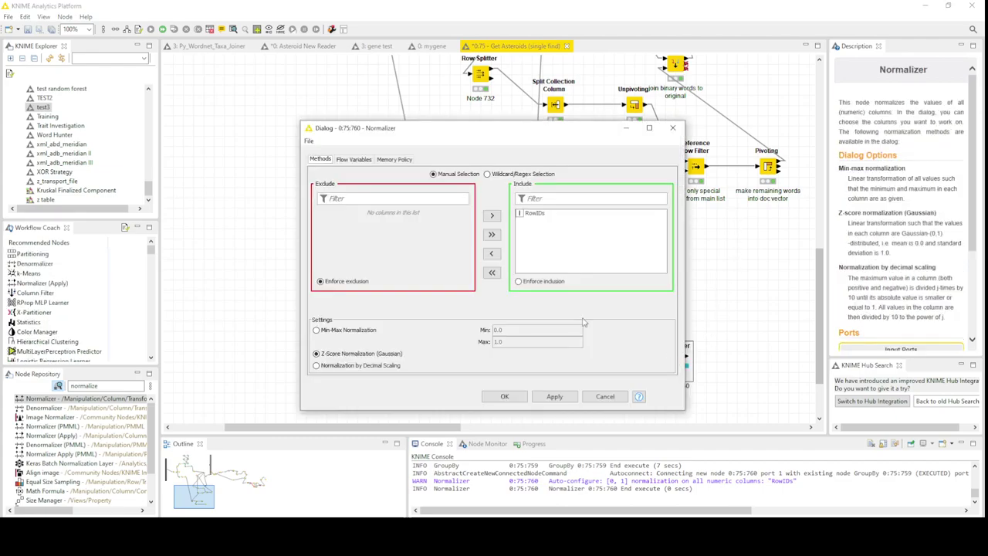
left_click(604, 397)
right_click(677, 366)
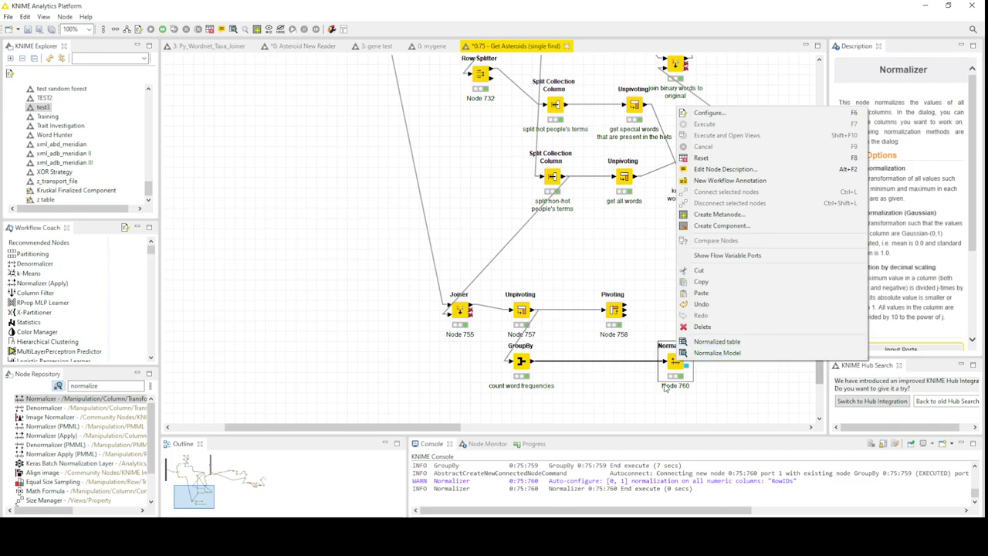
left_click(715, 341)
left_click(244, 246)
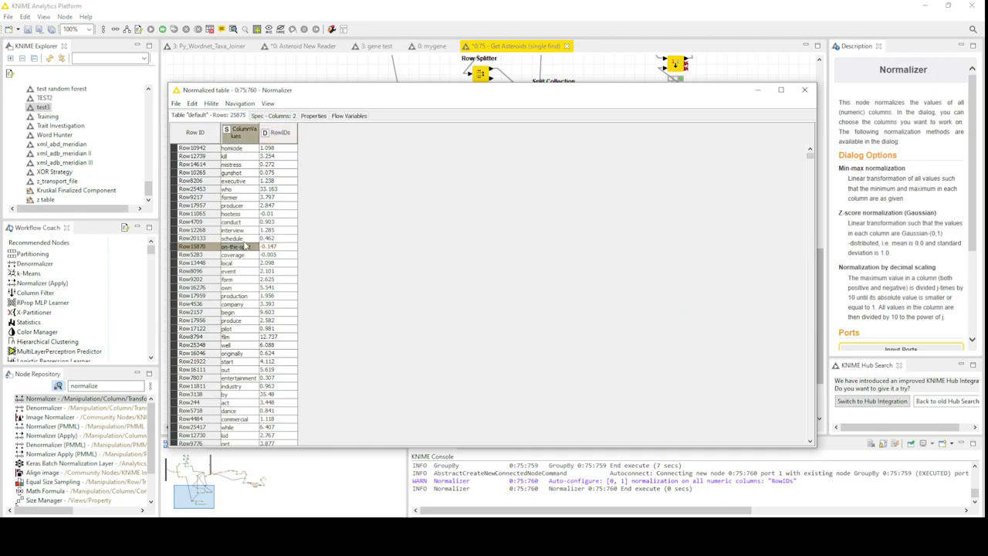
key("ctrl+f")
type("tr")
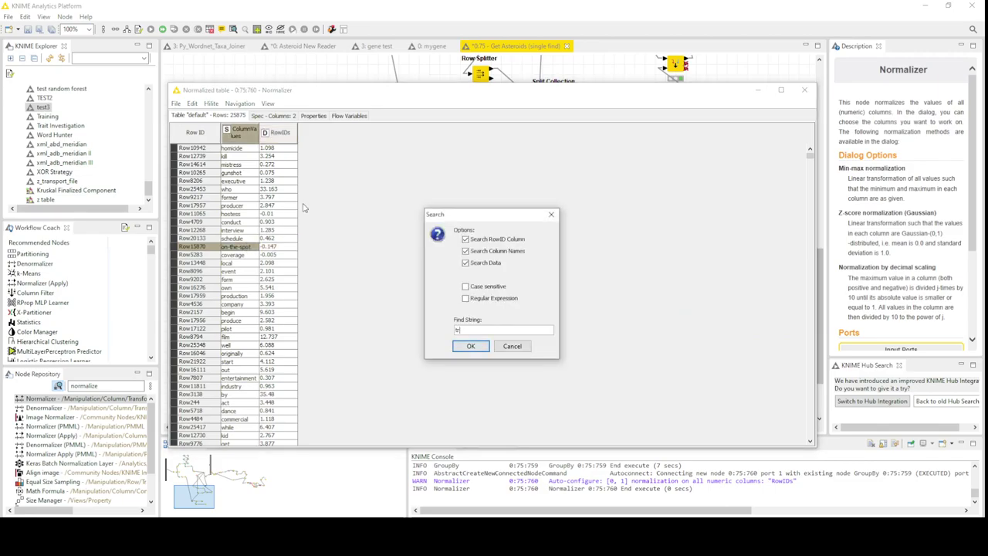
type("ademark")
key("Return")
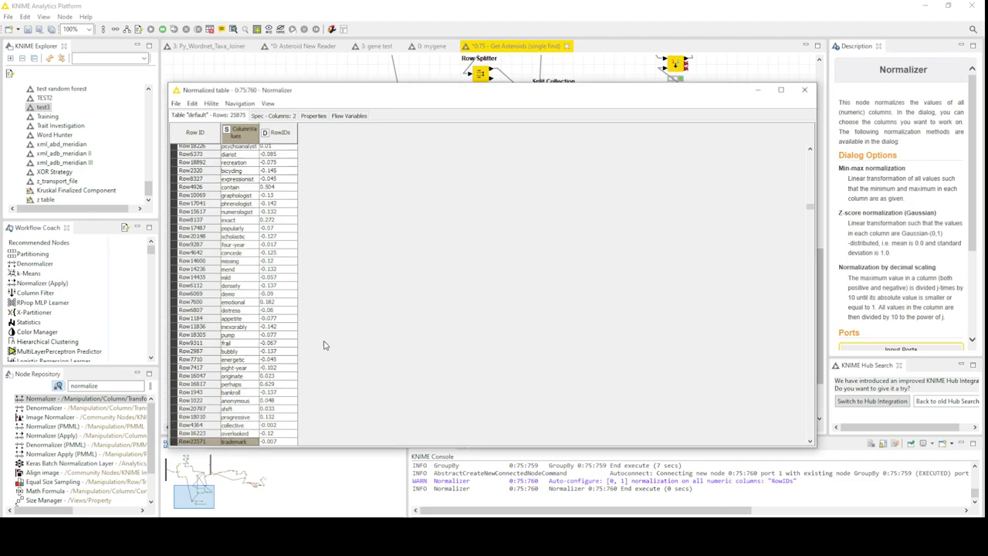
- Check the z-scores of "trademark" and "deem" in the normalized table and close it
left_click(277, 442)
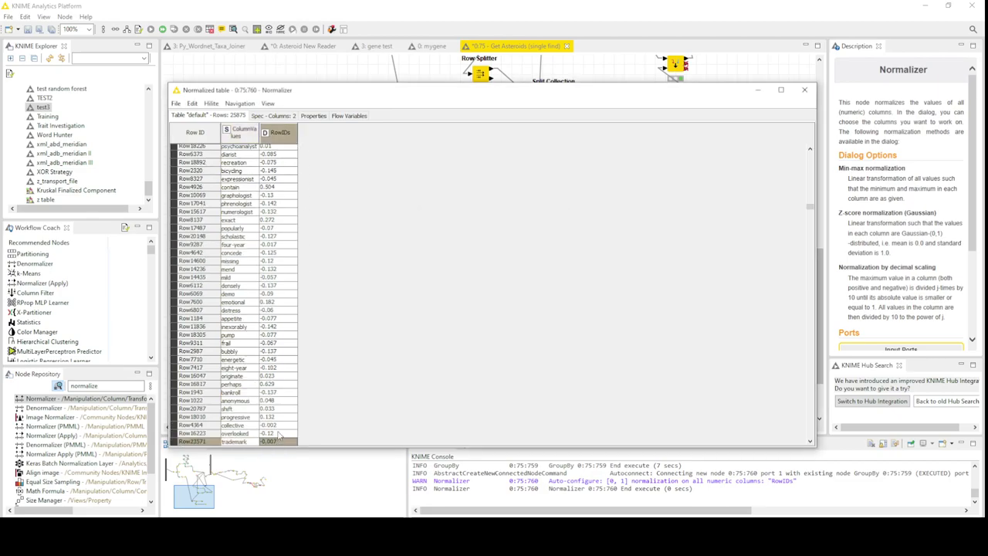
scroll(280, 436, "down", 4)
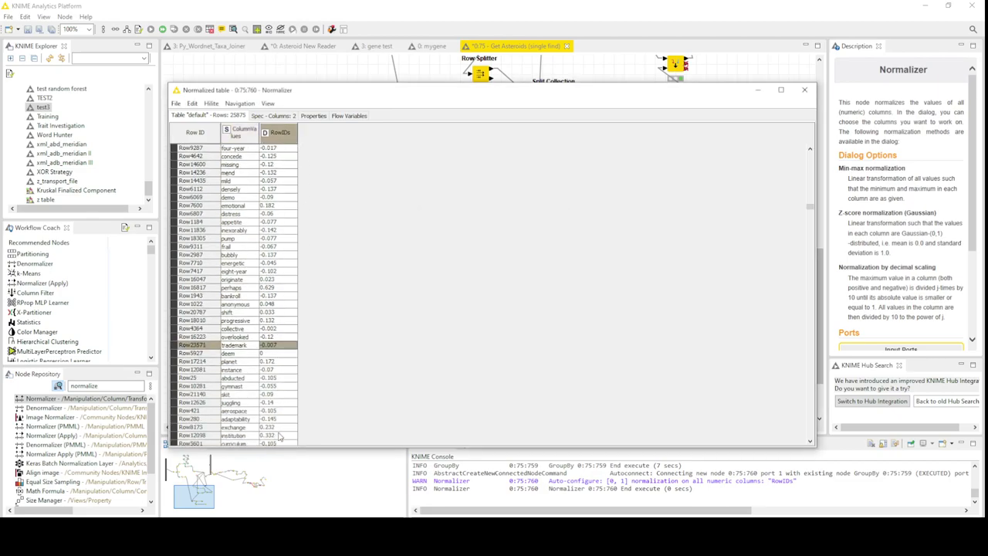
left_click(274, 355)
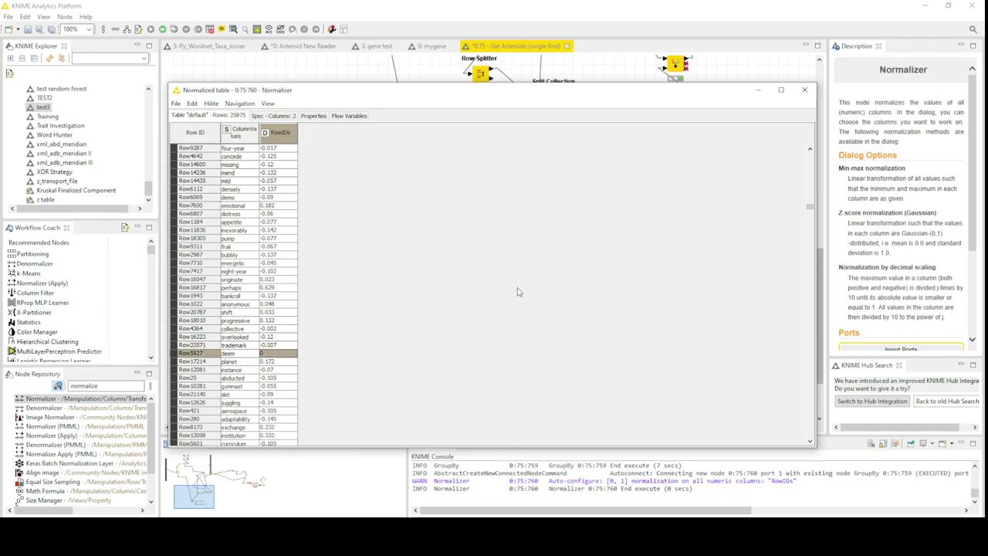
left_click(805, 90)
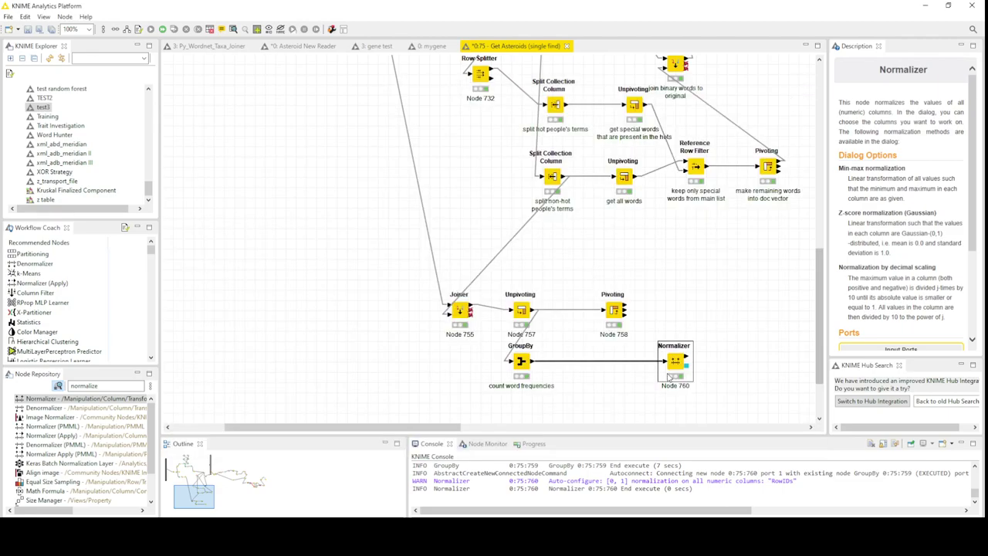
- Move the Normalizer closer to GroupBy, beneath Pivoting, and add a Row Filter node connected to its normalized output
left_click_drag(677, 363, 615, 364)
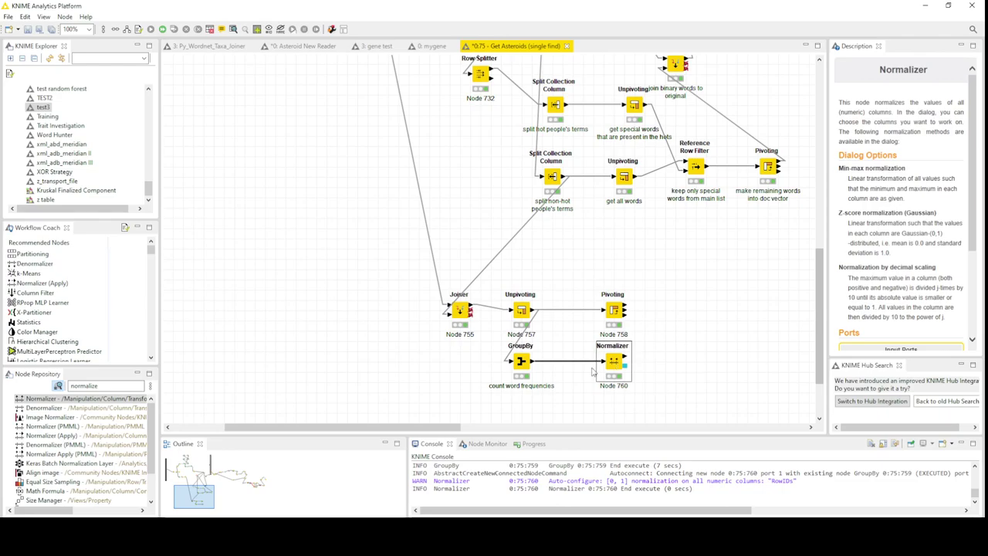
double_click(107, 385)
type("ro")
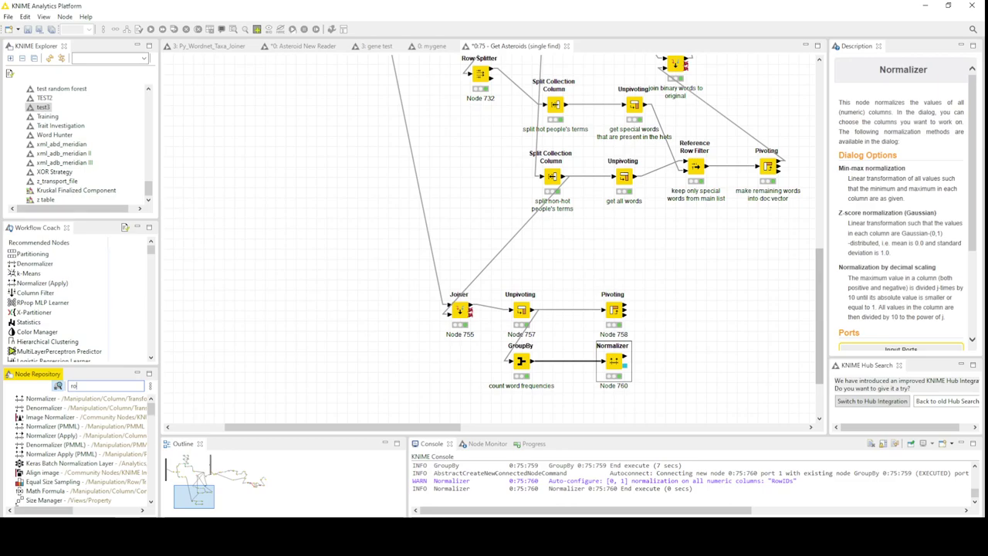
type("w filter")
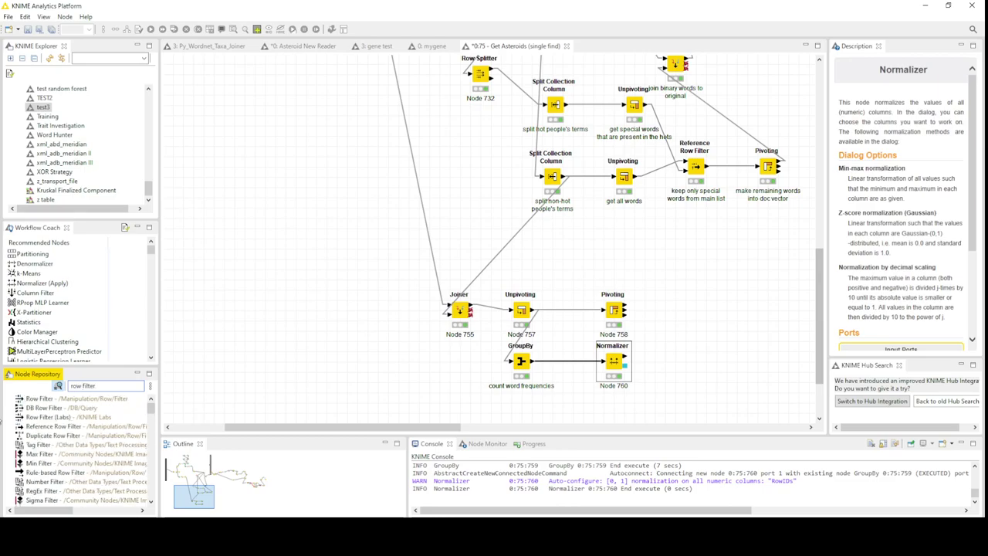
double_click(77, 398)
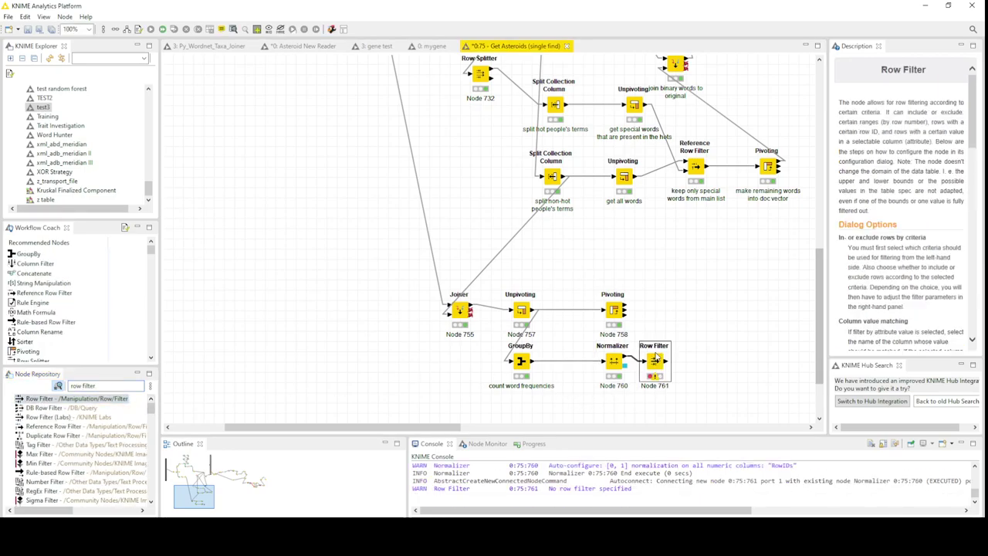
- Configure the Row Filter to include rows by attribute value, using range checking on RowIDs with a lower bound of 0
double_click(657, 369)
left_click(522, 173)
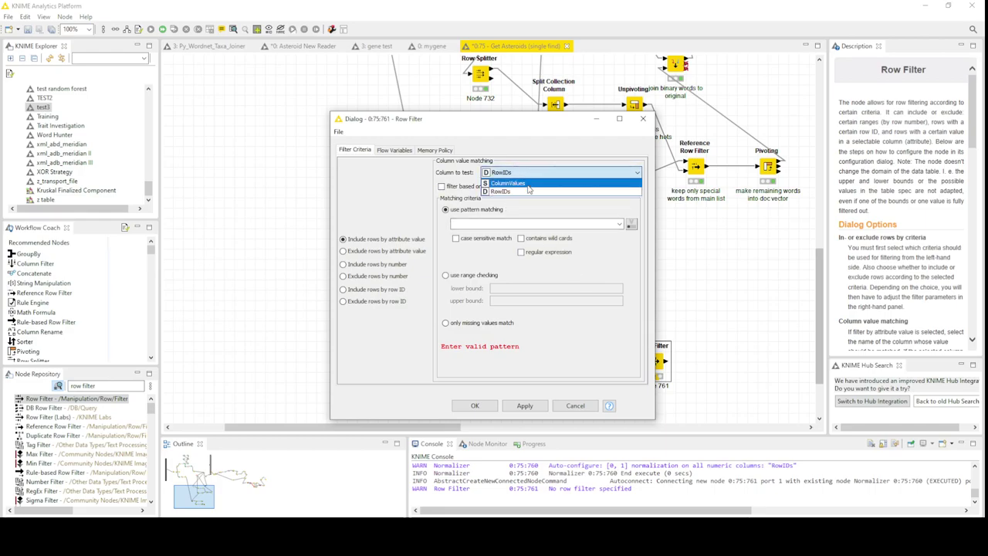
left_click(530, 191)
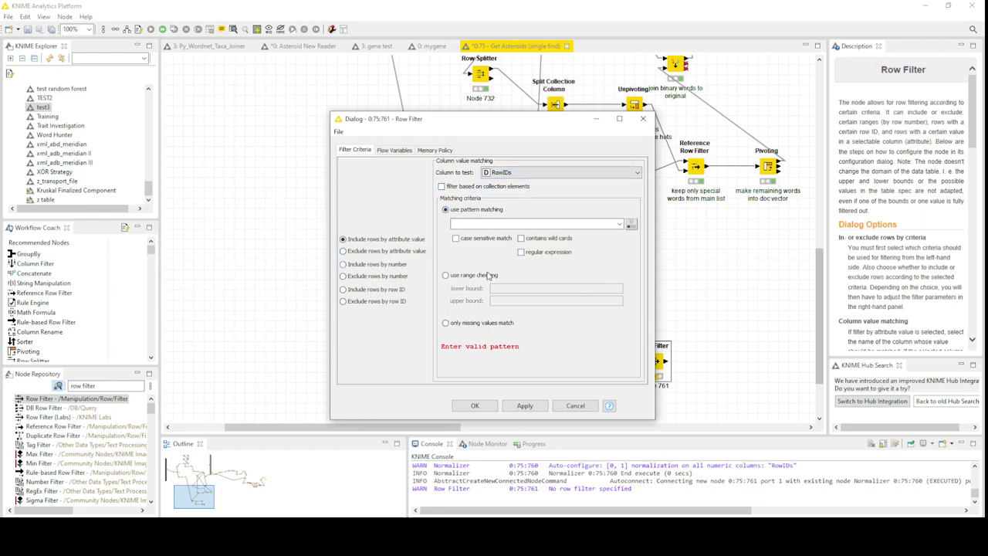
left_click(454, 276)
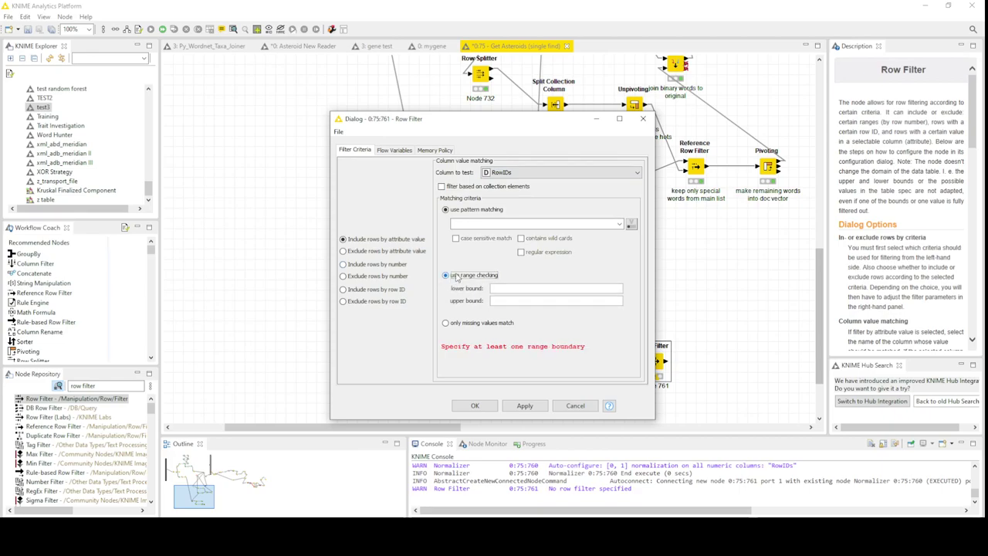
left_click(510, 288)
type("0")
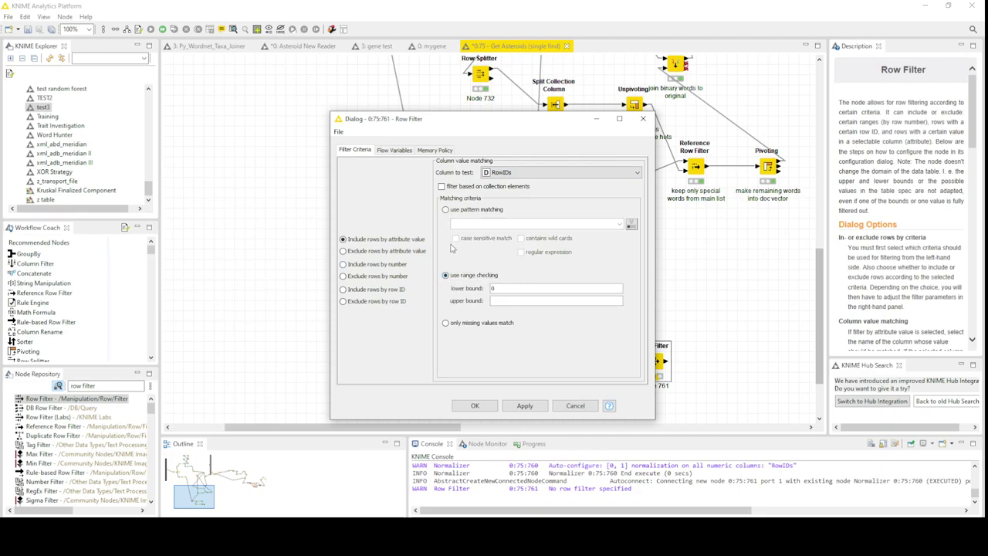
left_click(473, 409)
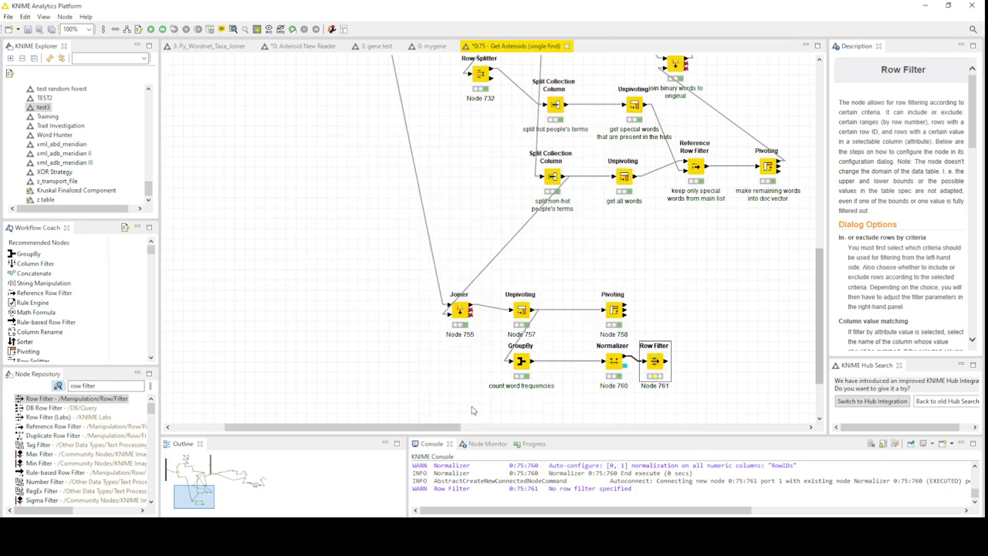
- Execute the Row Filter, examine the z-scores in its filtered table, including the one for "first", and close the table
right_click(650, 362)
left_click(708, 136)
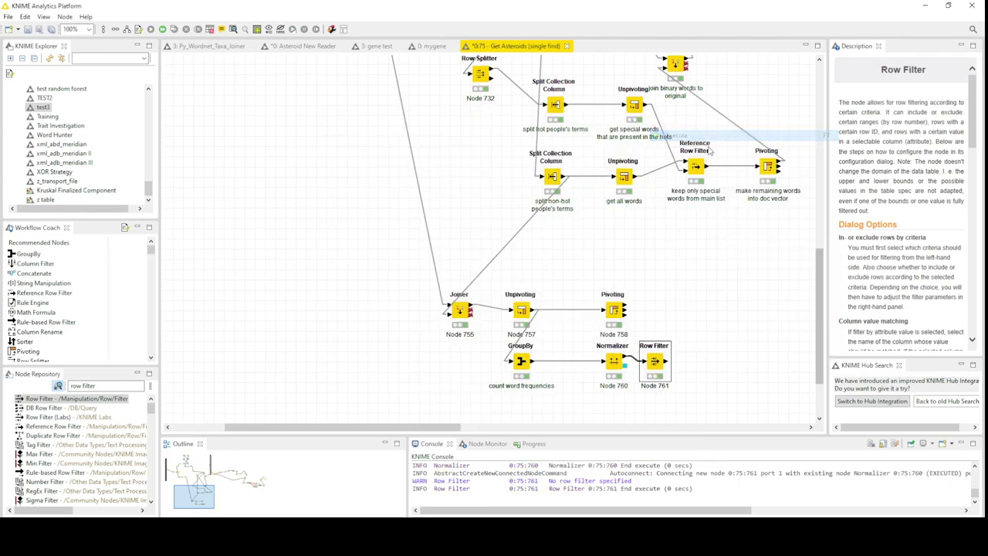
right_click(659, 369)
left_click(707, 359)
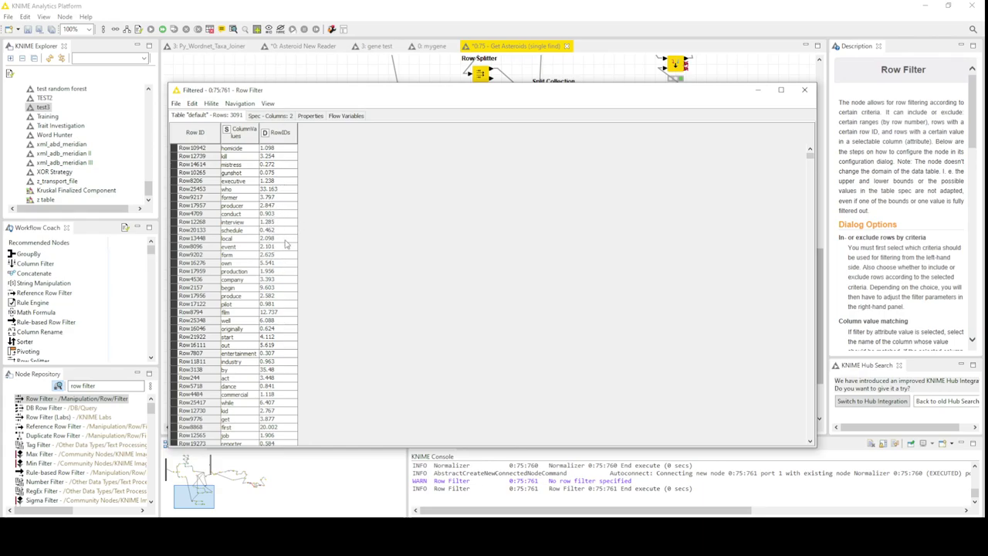
scroll(278, 409, "down", 3)
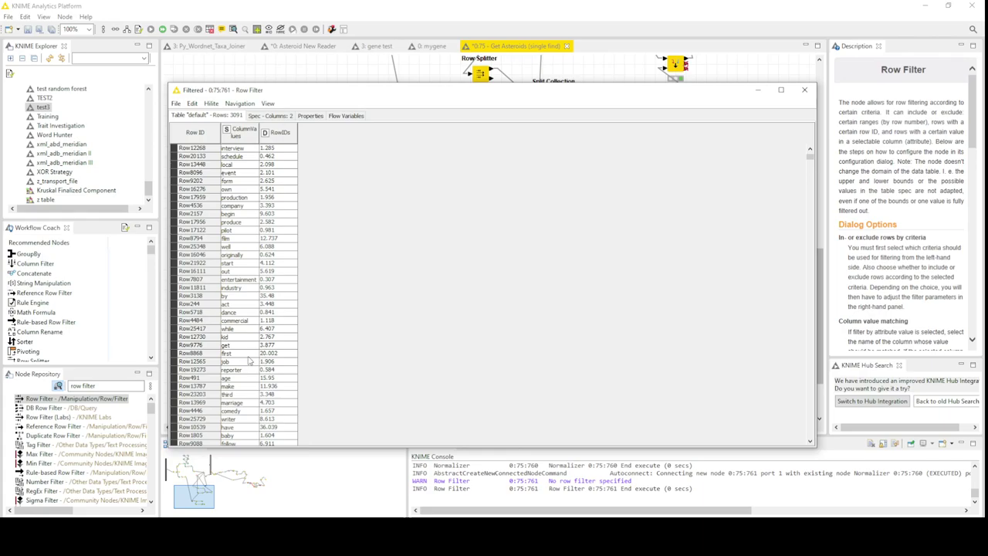
left_click(271, 358)
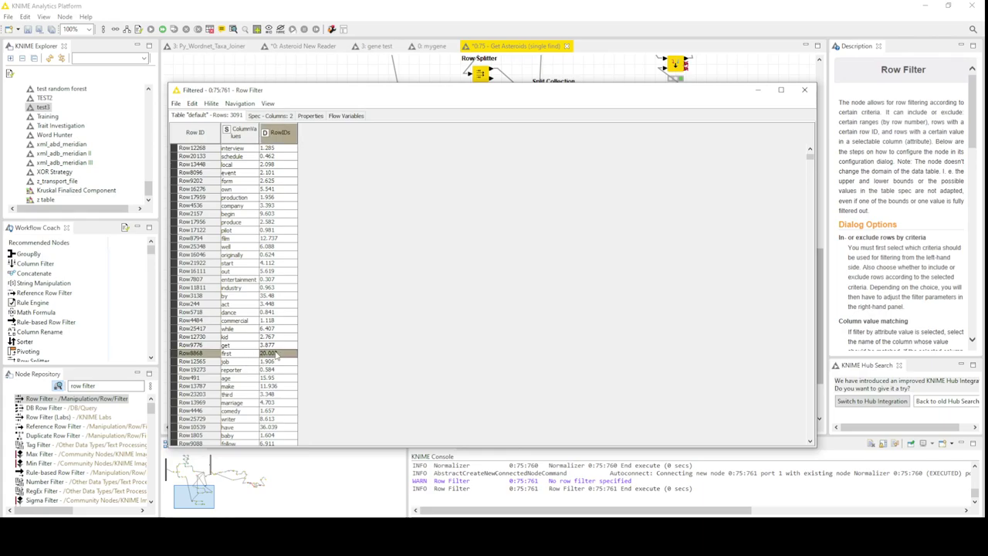
left_click(805, 89)
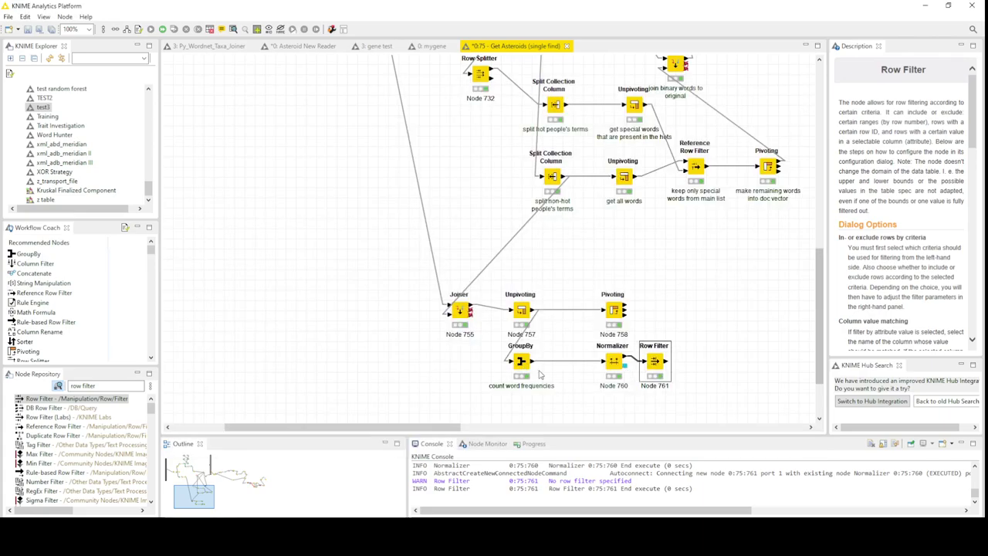
- Reopen the GroupBy group table and examine the raw counts of the most frequent words
right_click(522, 366)
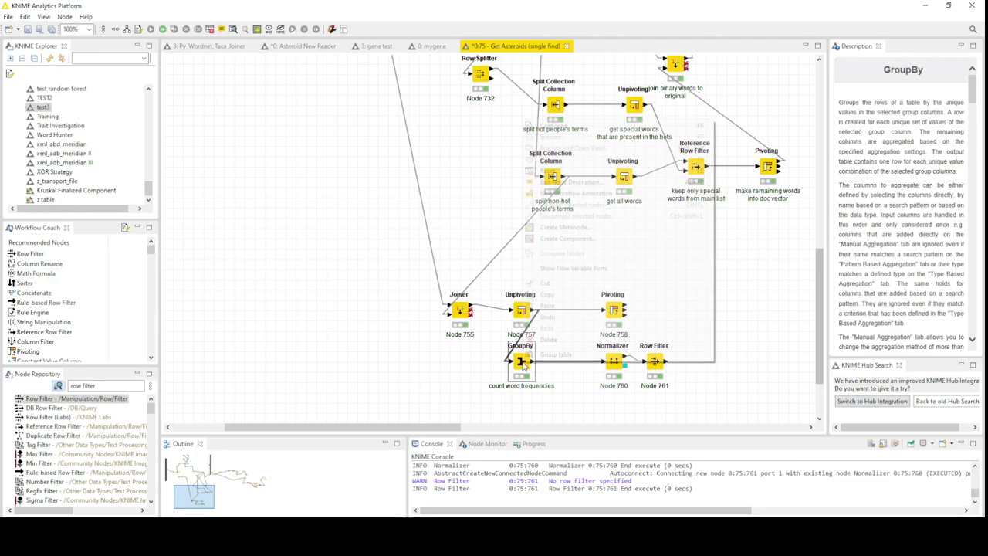
left_click(590, 356)
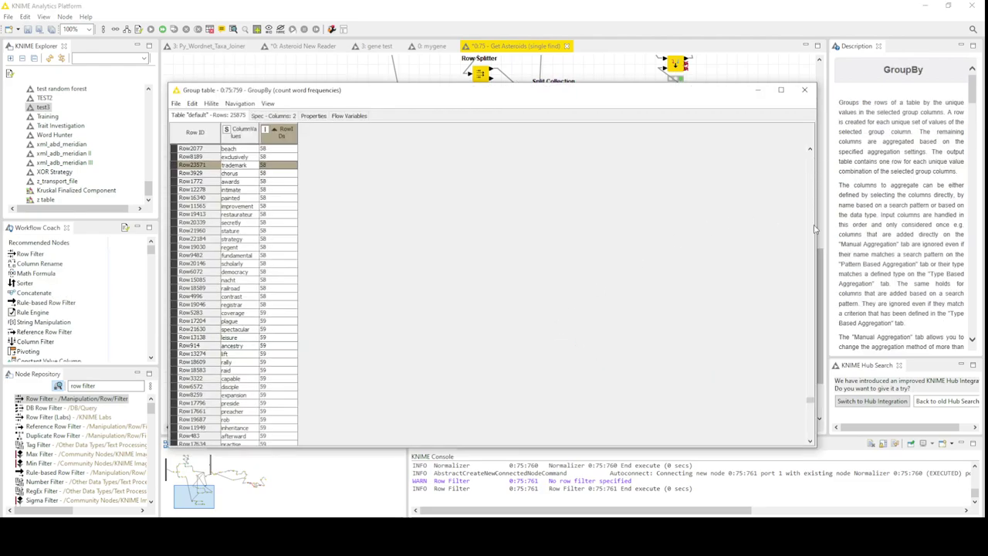
left_click_drag(812, 411, 813, 437)
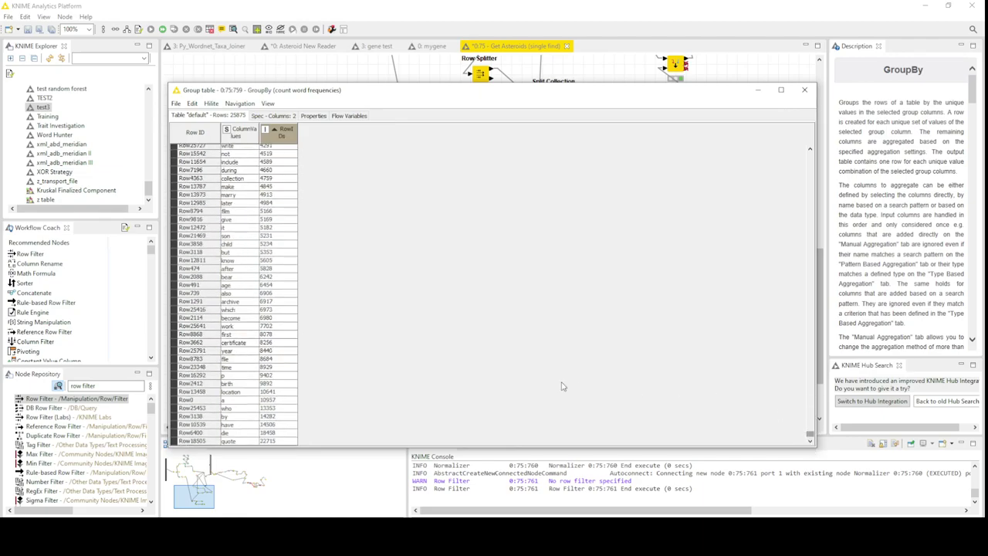
- Examine the word counts in the group table, working from the most frequent words such as "quote" towards much rarer ones such as "parish"
left_click_drag(242, 441, 279, 244)
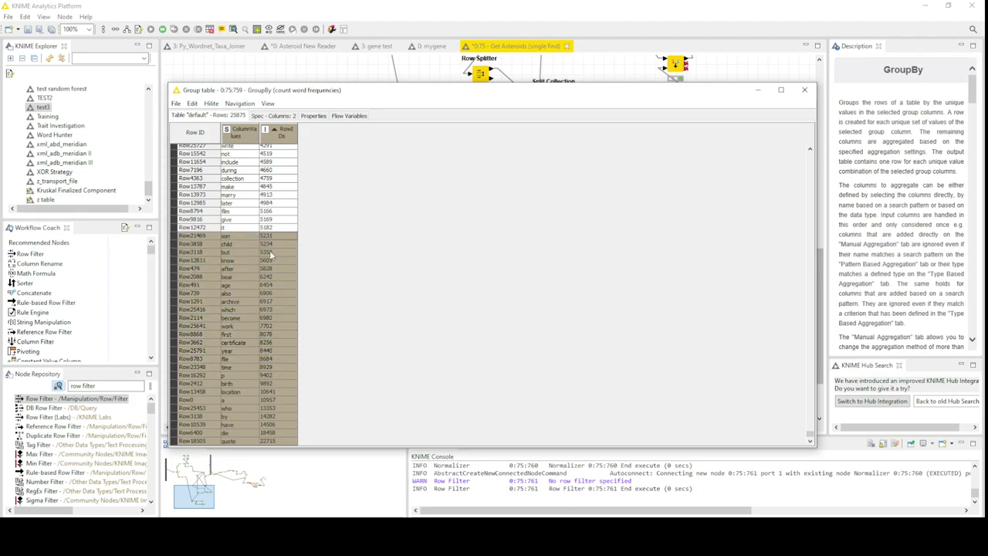
scroll(269, 250, "up", 20)
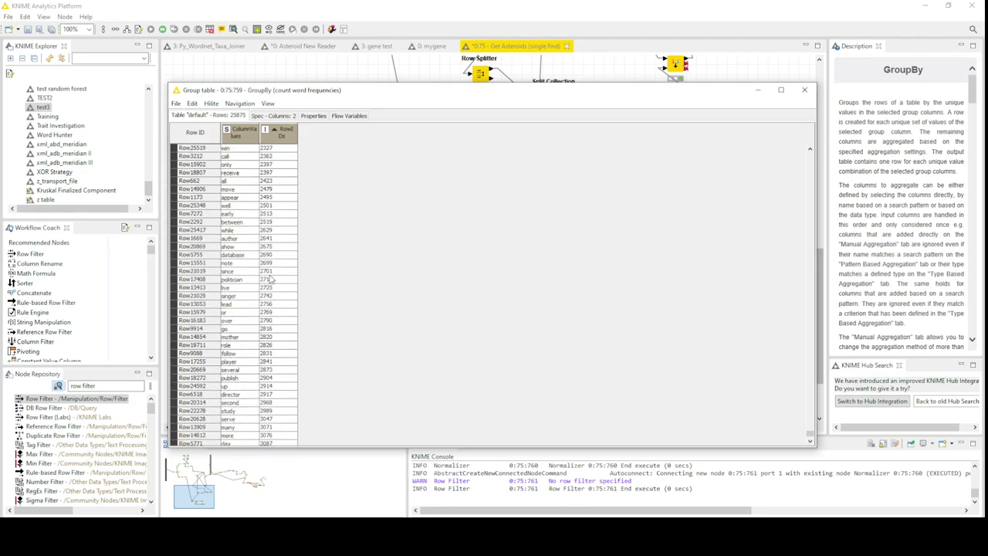
scroll(270, 279, "up", 20)
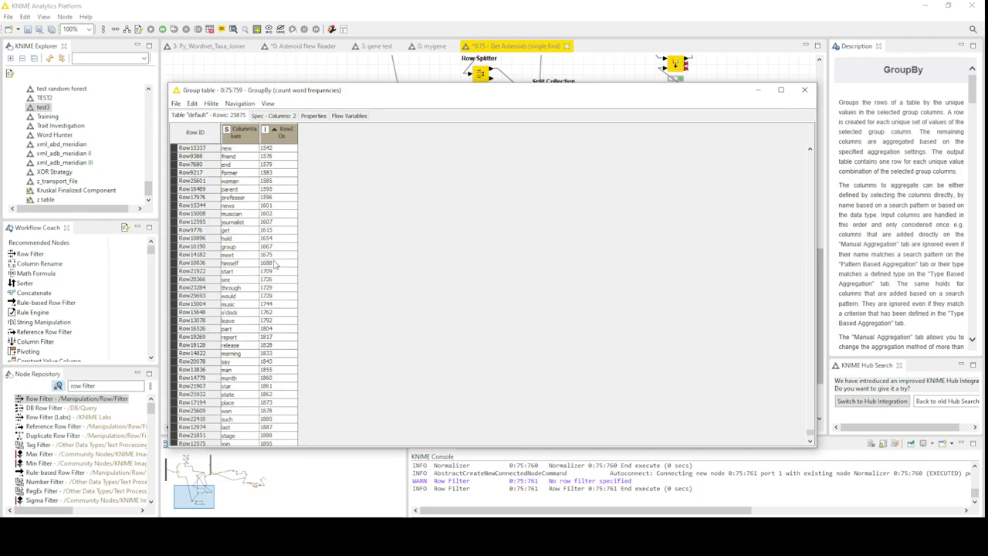
scroll(274, 265, "up", 15)
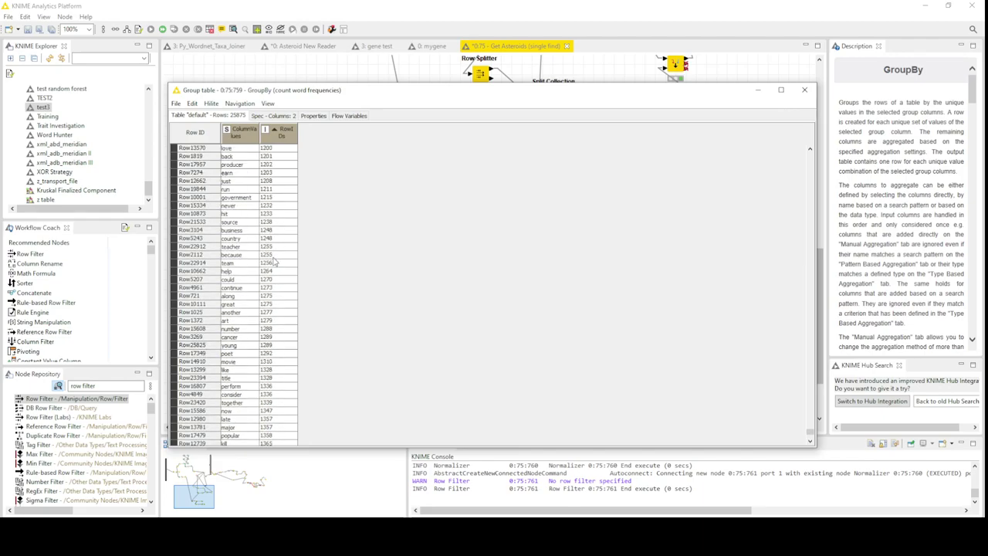
scroll(275, 255, "up", 10)
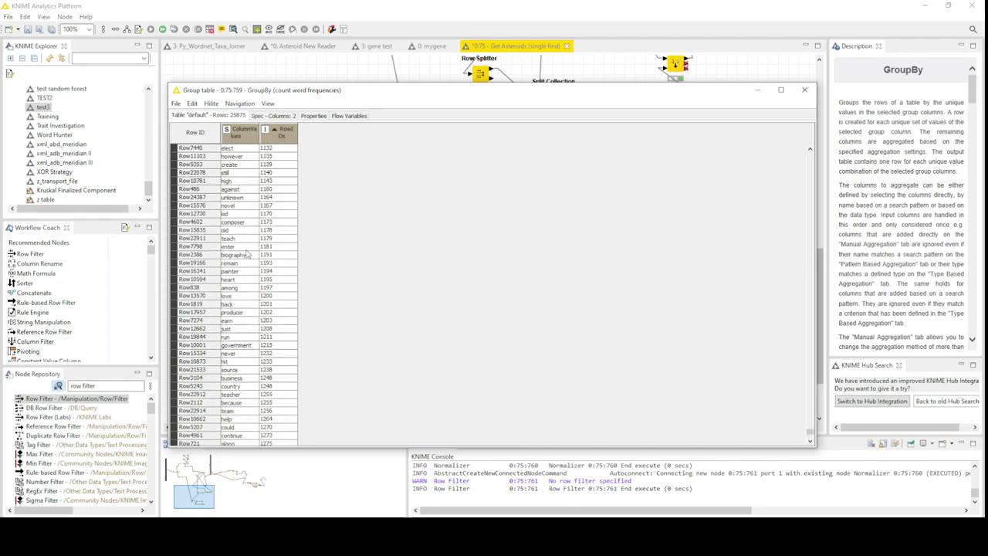
scroll(255, 234, "up", 10)
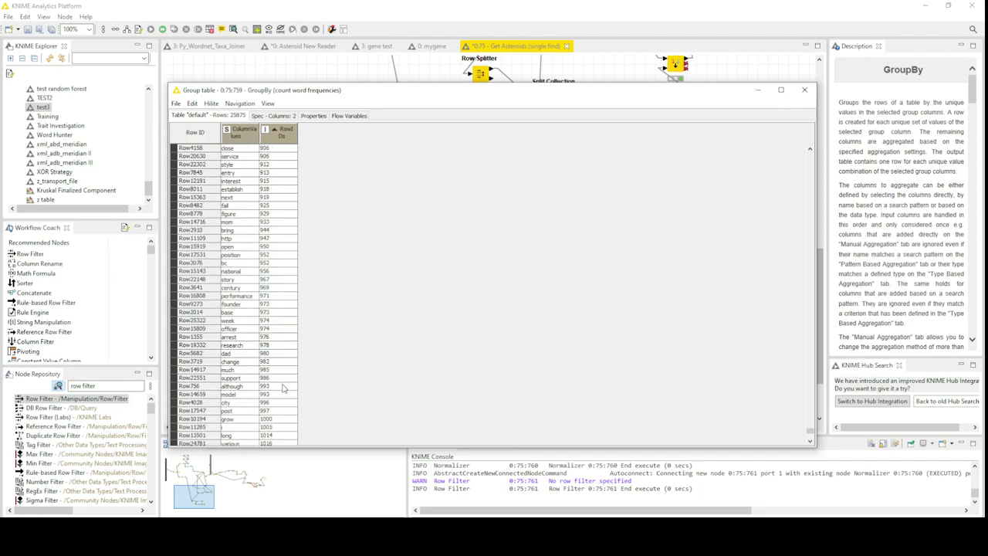
scroll(283, 388, "up", 5)
scroll(283, 385, "up", 20)
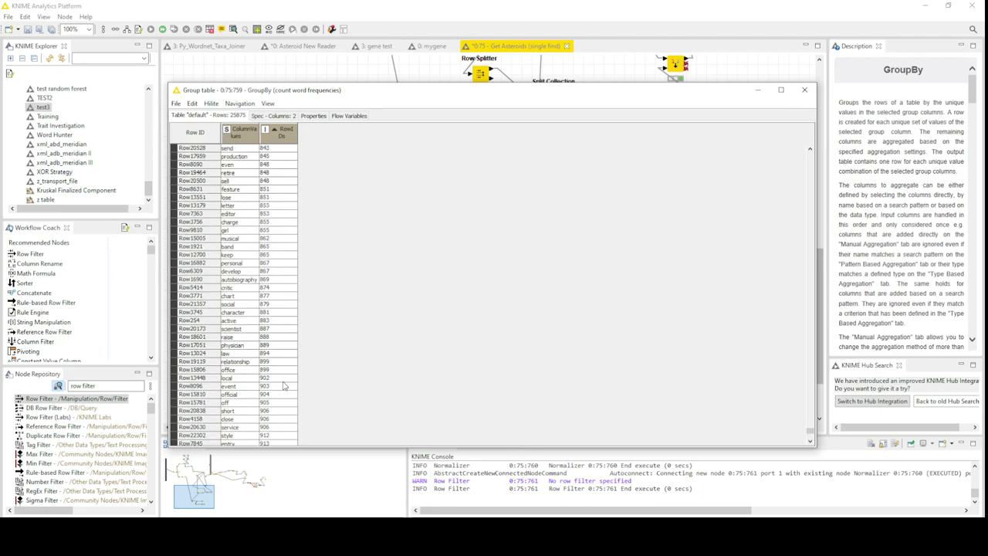
scroll(285, 330, "up", 15)
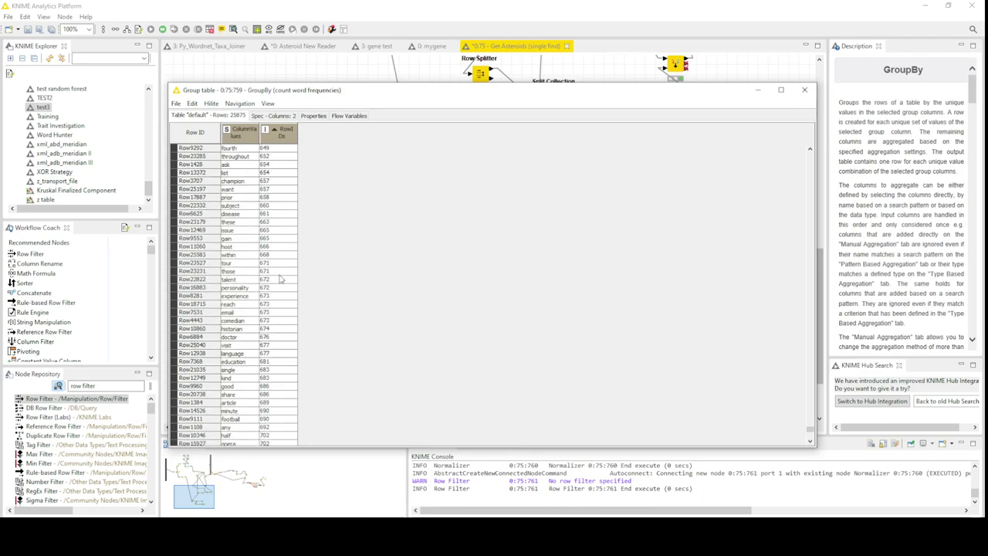
scroll(280, 278, "up", 6)
left_click(810, 424)
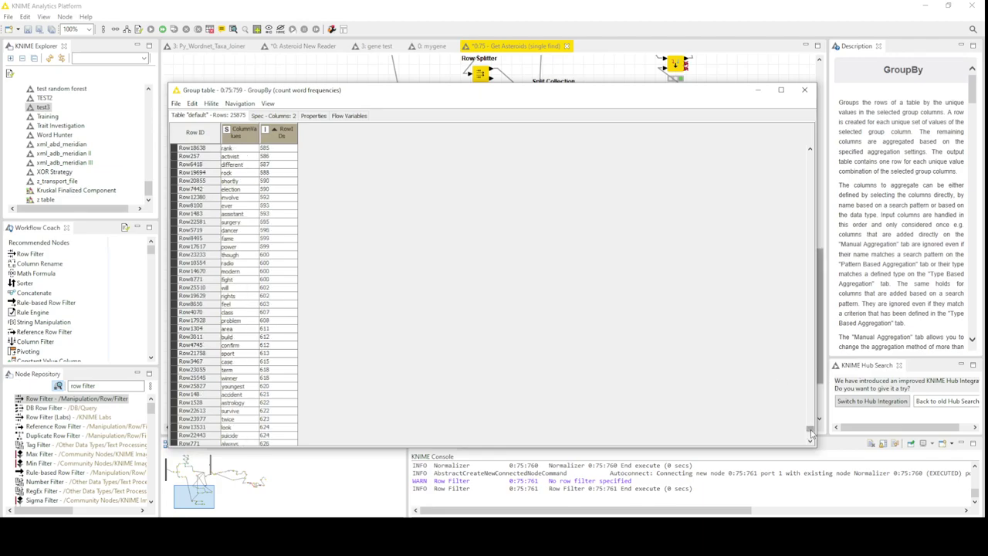
scroll(286, 319, "up", 11)
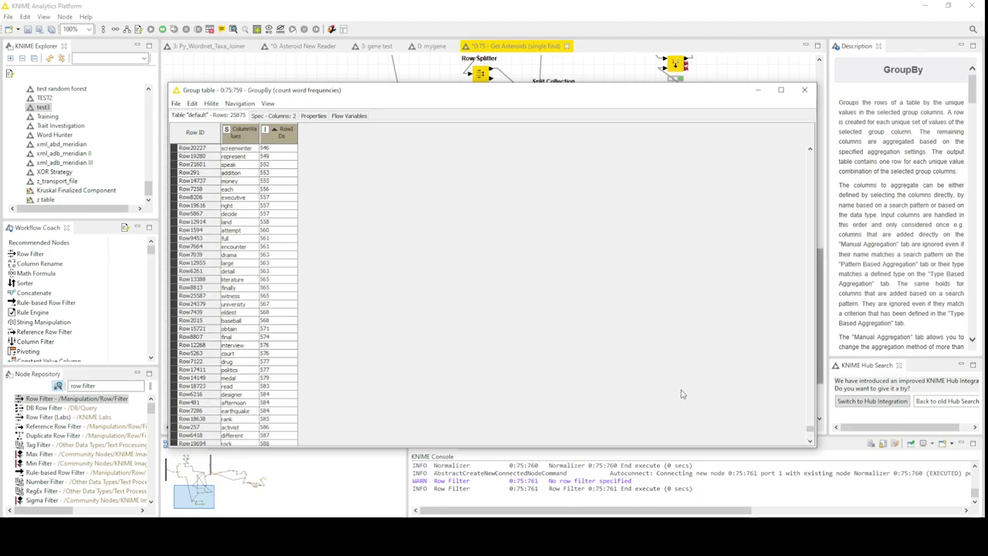
left_click(810, 430)
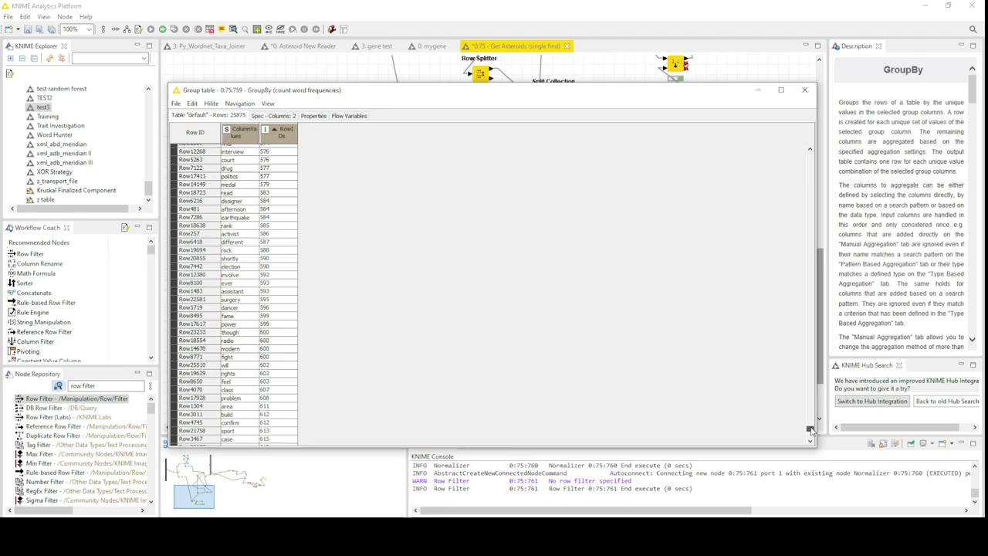
scroll(240, 296, "up", 20)
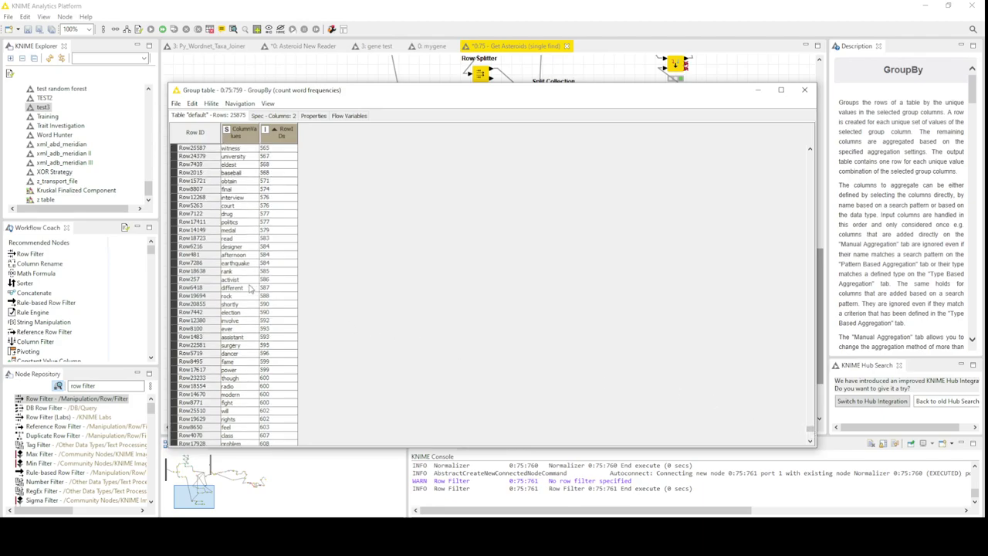
scroll(243, 276, "up", 6)
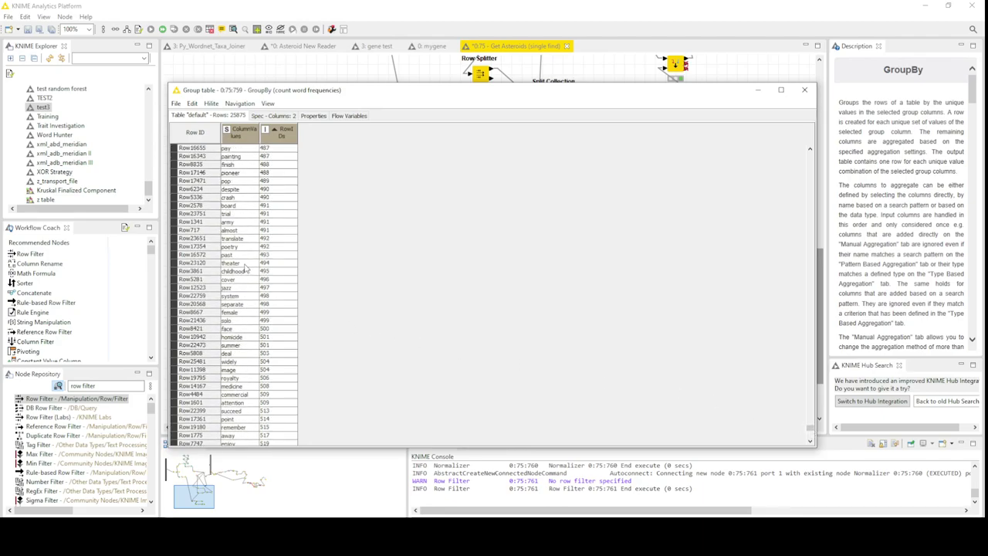
scroll(244, 255, "up", 2)
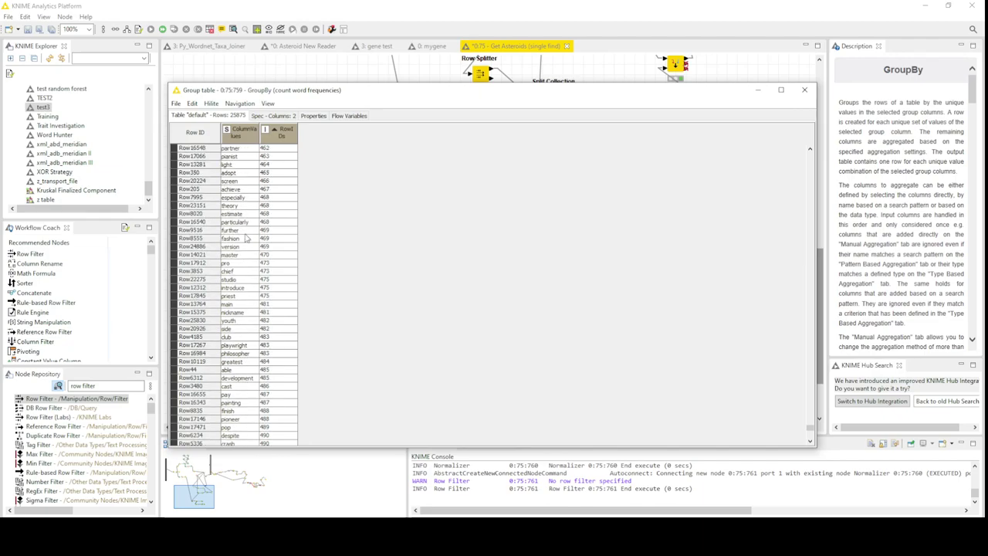
scroll(255, 234, "up", 10)
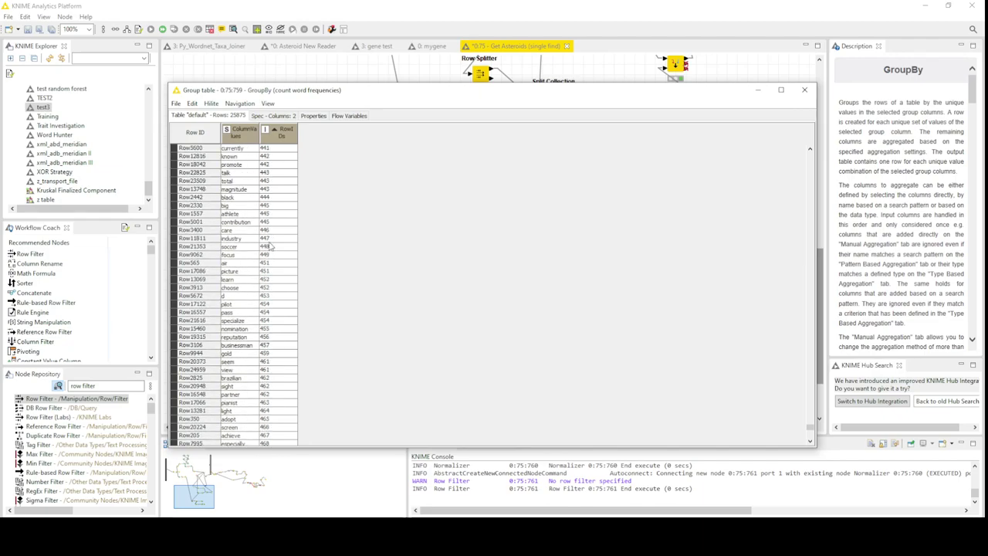
scroll(812, 232, "up", 15)
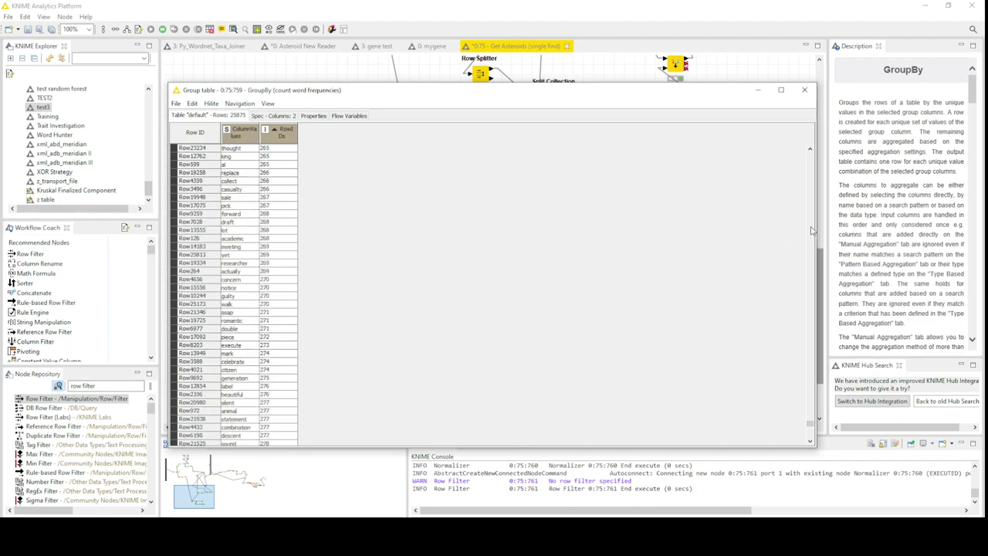
scroll(812, 231, "up", 15)
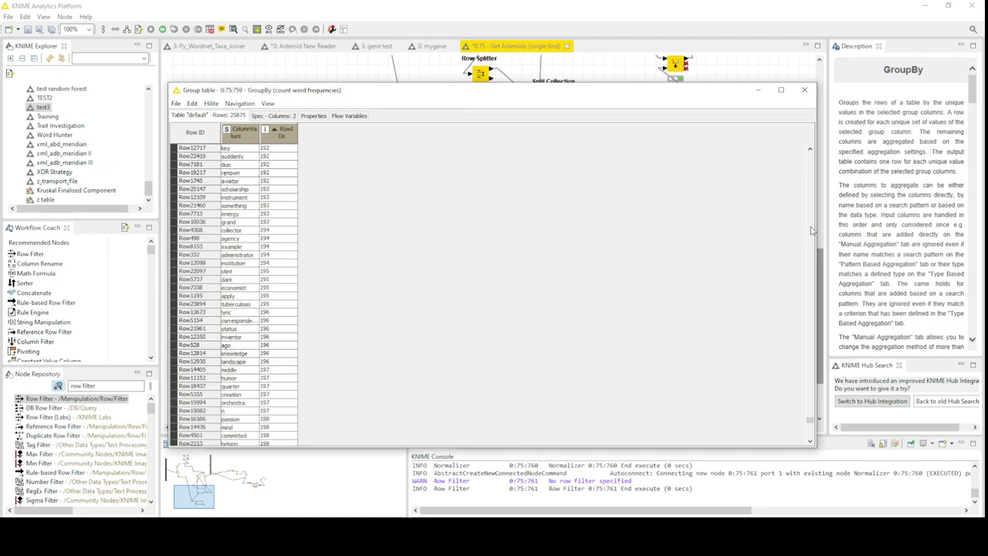
scroll(812, 232, "up", 8)
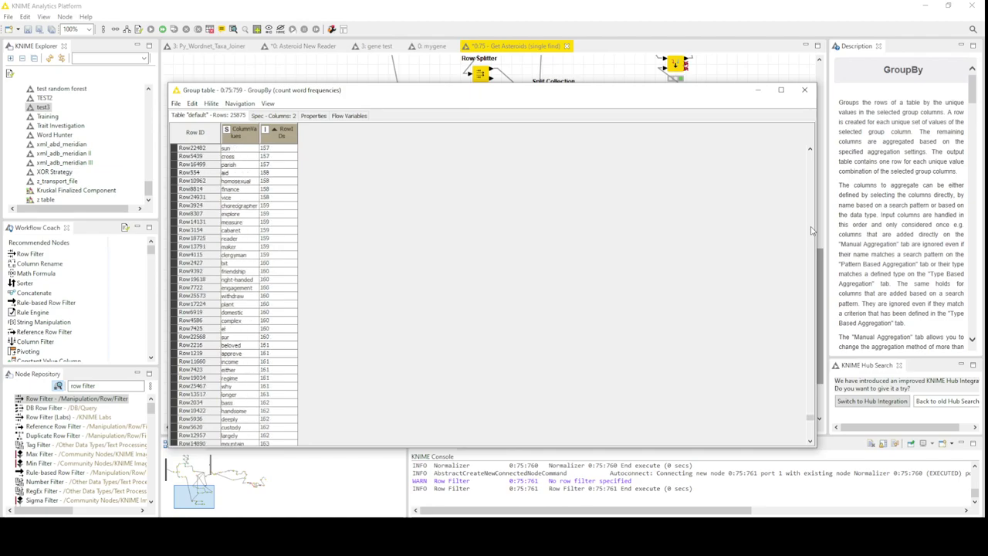
- Review the group table in ascending count order, from rarer words such as "moment" up to mid-frequency words such as "culture"
scroll(334, 336, "down", 10)
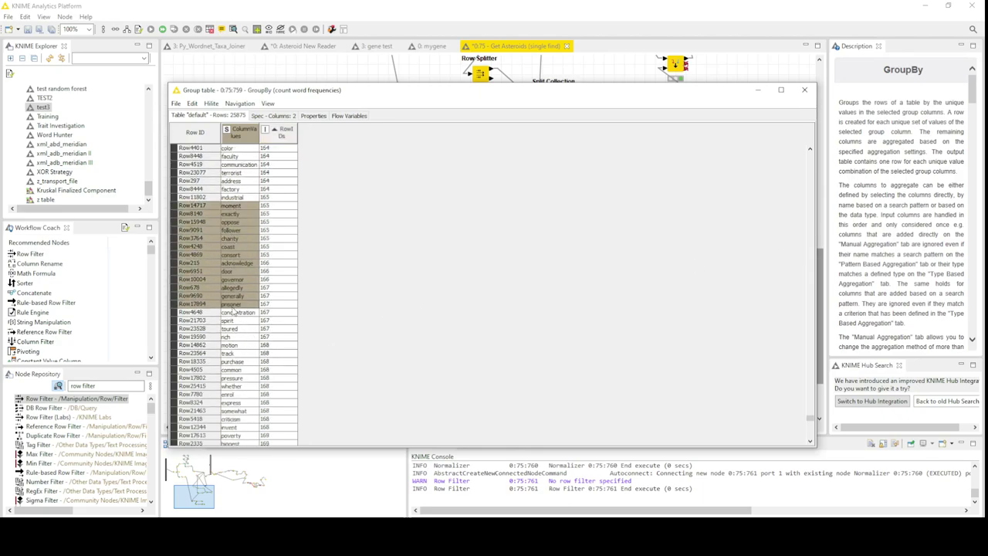
scroll(232, 390, "down", 10)
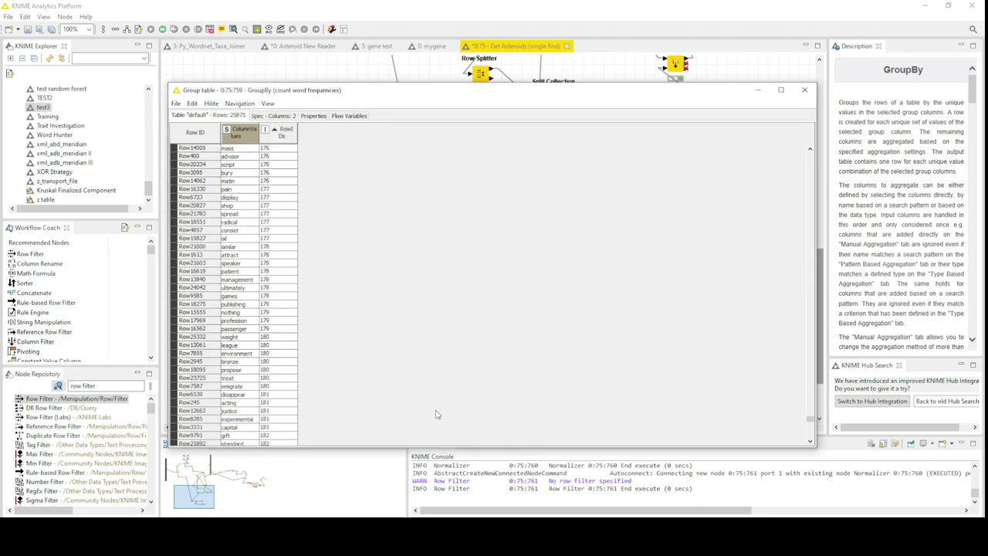
scroll(266, 395, "down", 8)
scroll(271, 397, "down", 10)
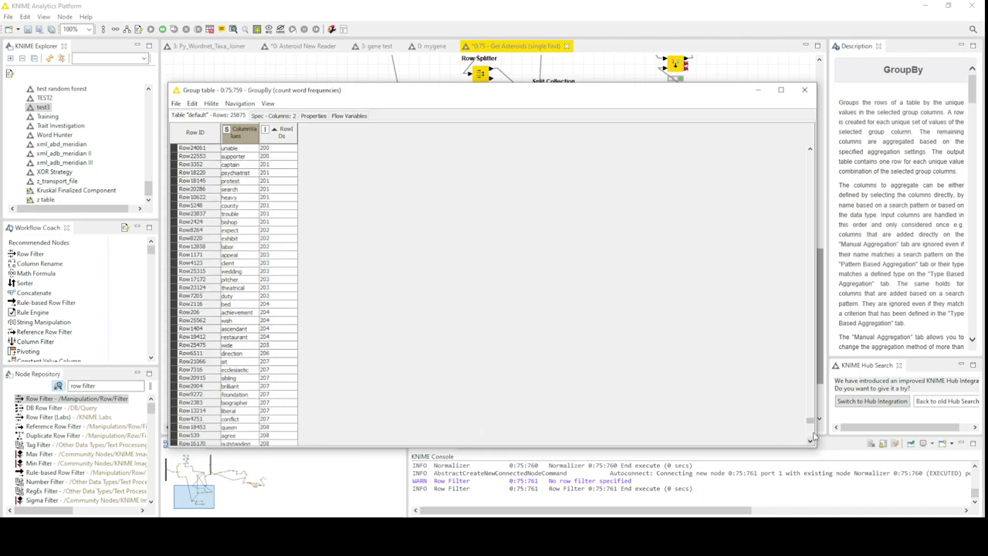
scroll(810, 438, "down", 12)
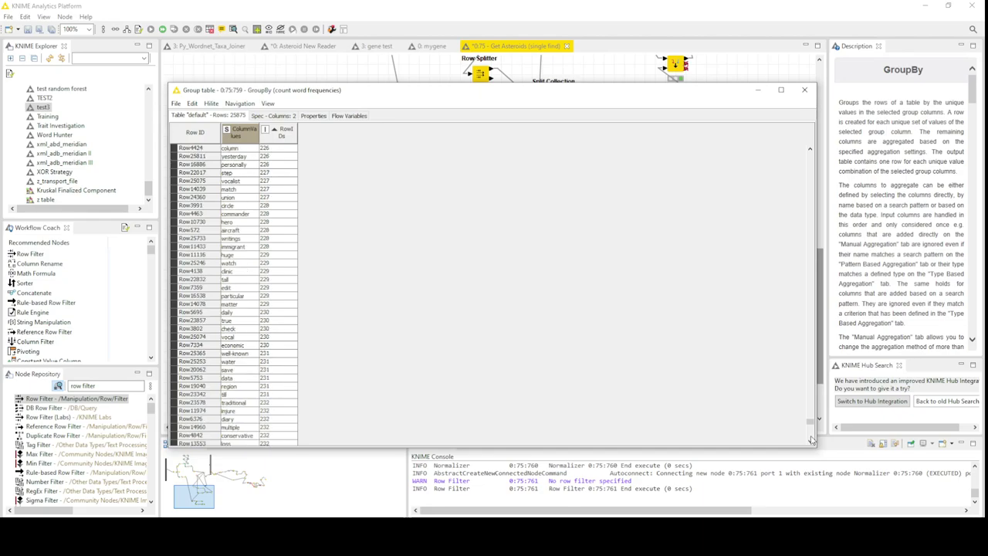
scroll(811, 438, "down", 15)
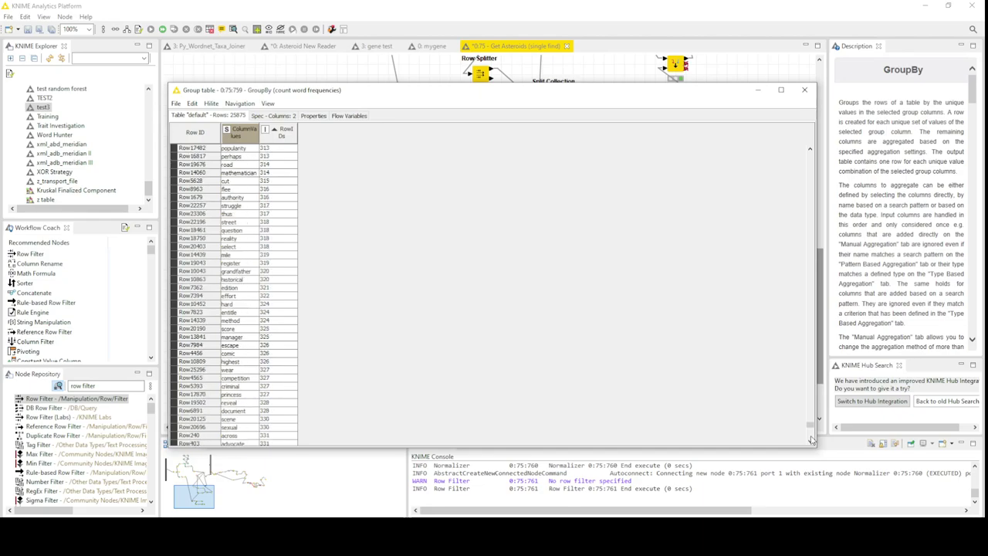
scroll(810, 439, "down", 12)
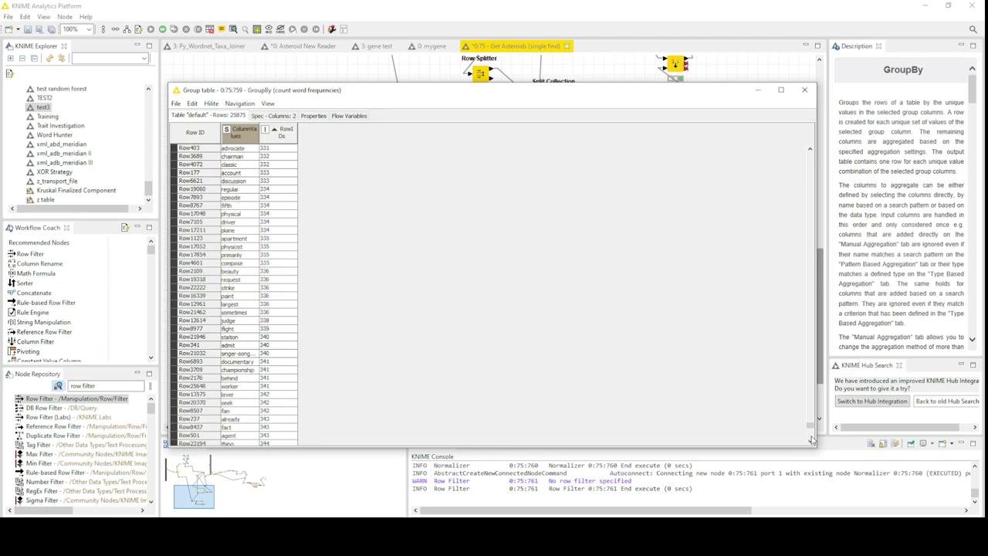
scroll(811, 438, "down", 12)
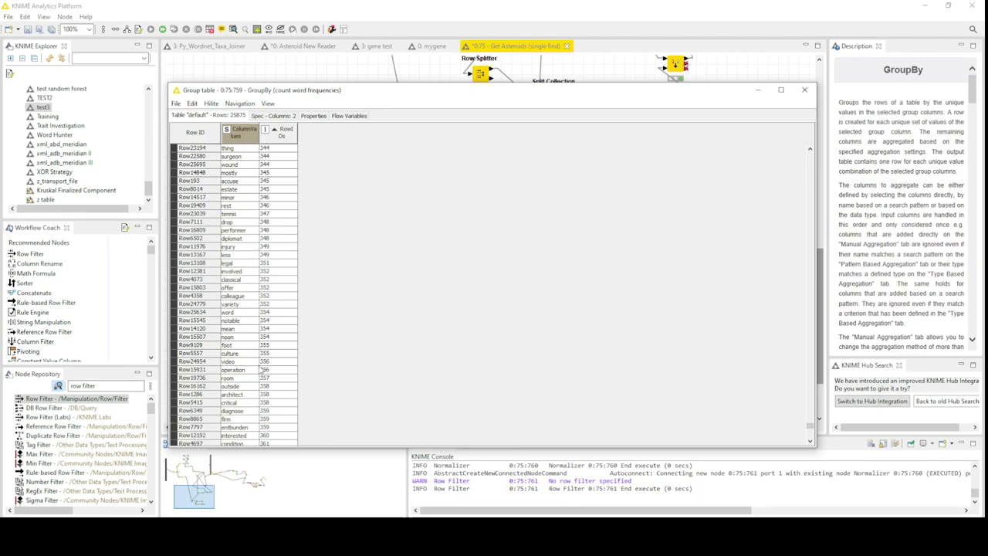
- Compare the counts of words around "culture" and "grandfather" in the group table, marking both words, and close the table
left_click(238, 354)
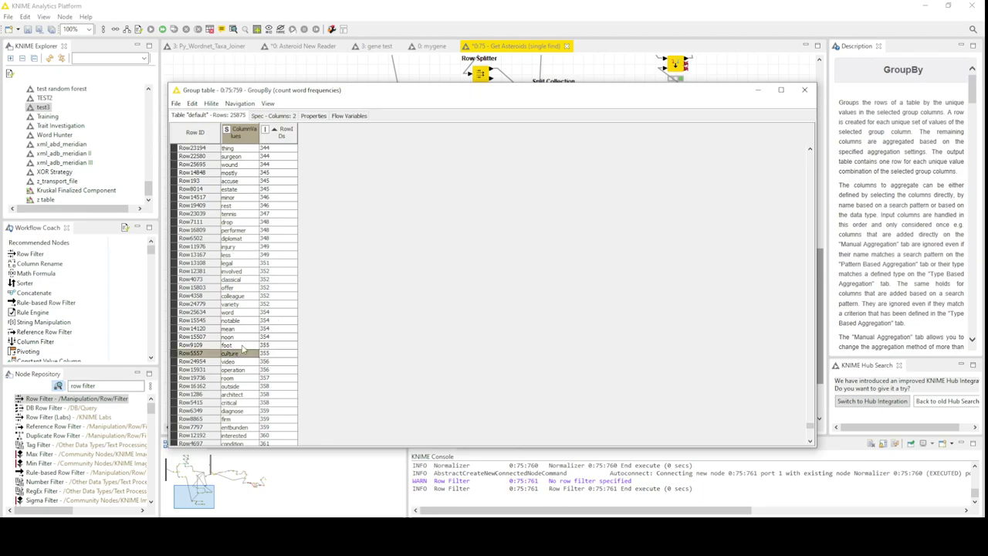
scroll(242, 350, "up", 6)
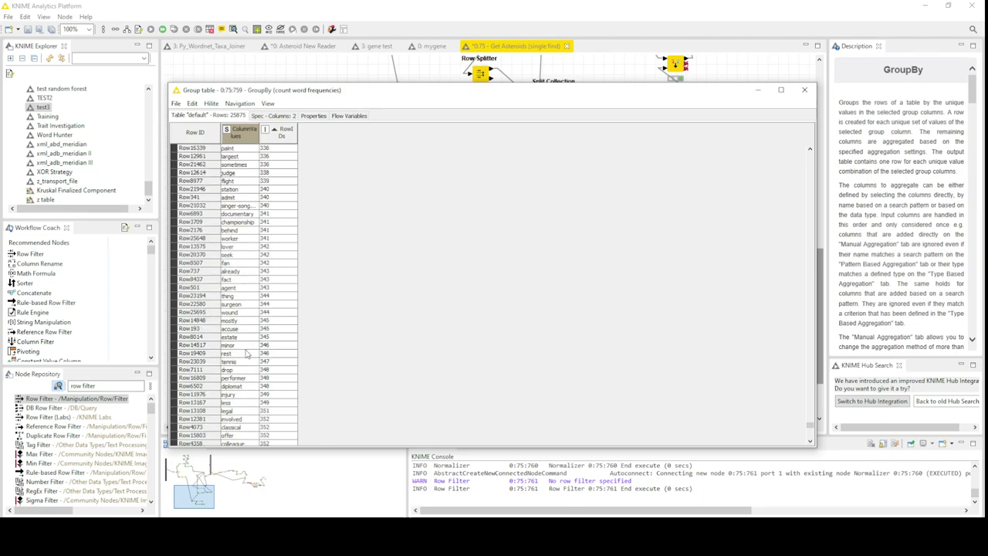
scroll(247, 354, "down", 8)
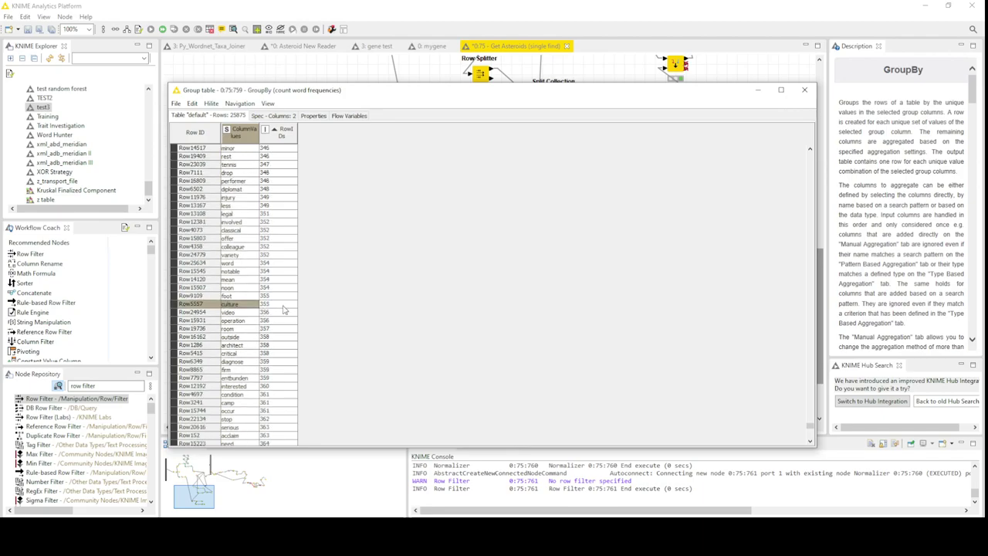
scroll(271, 311, "up", 15)
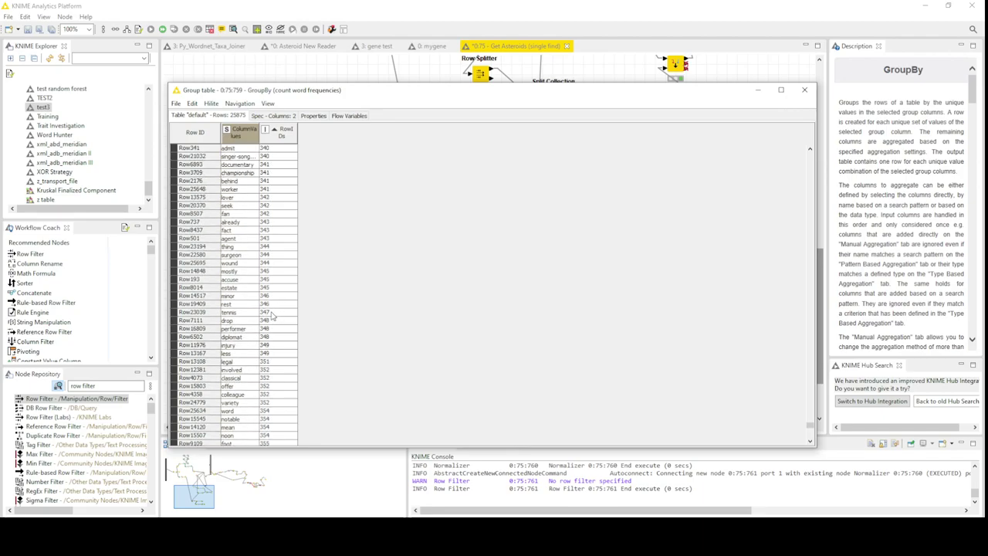
scroll(271, 313, "up", 3)
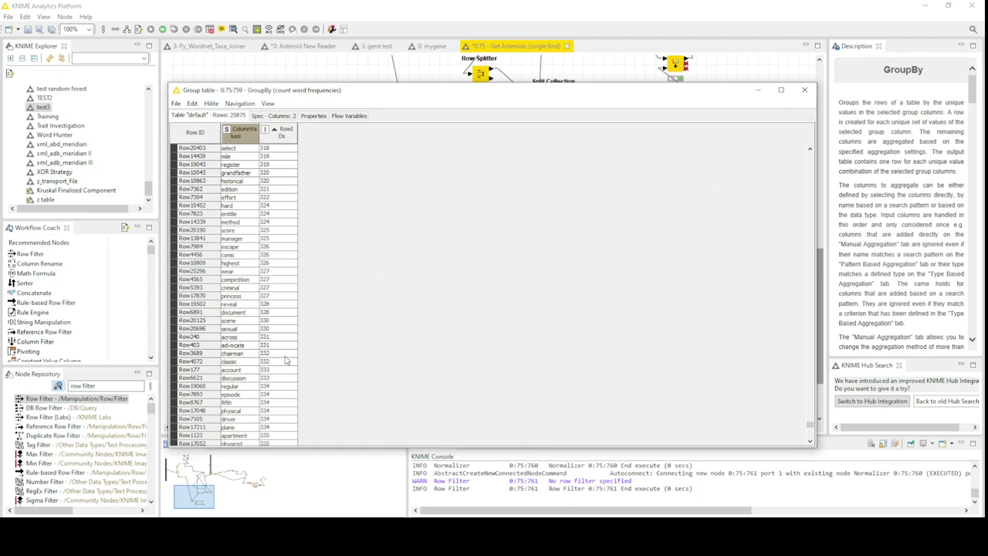
left_click(252, 175)
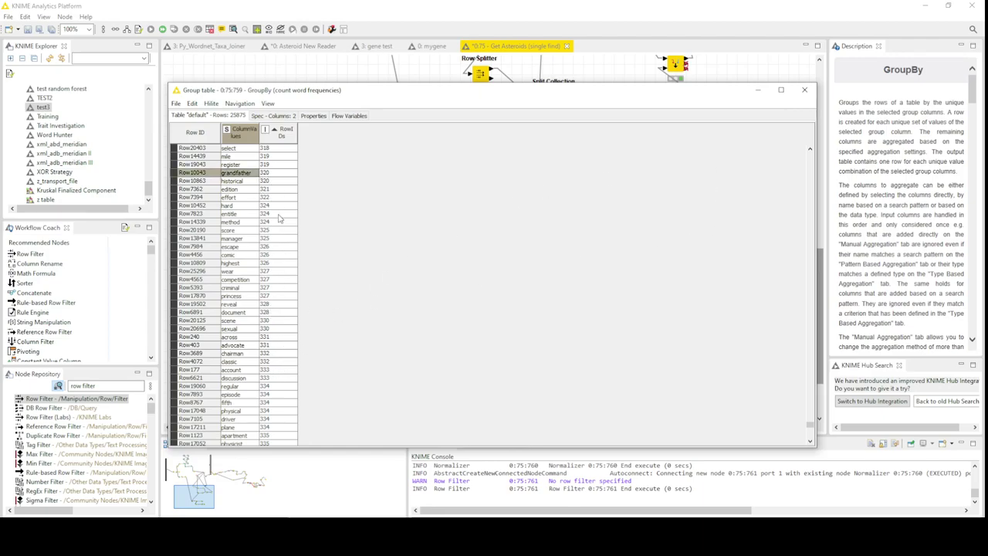
scroll(279, 219, "up", 6)
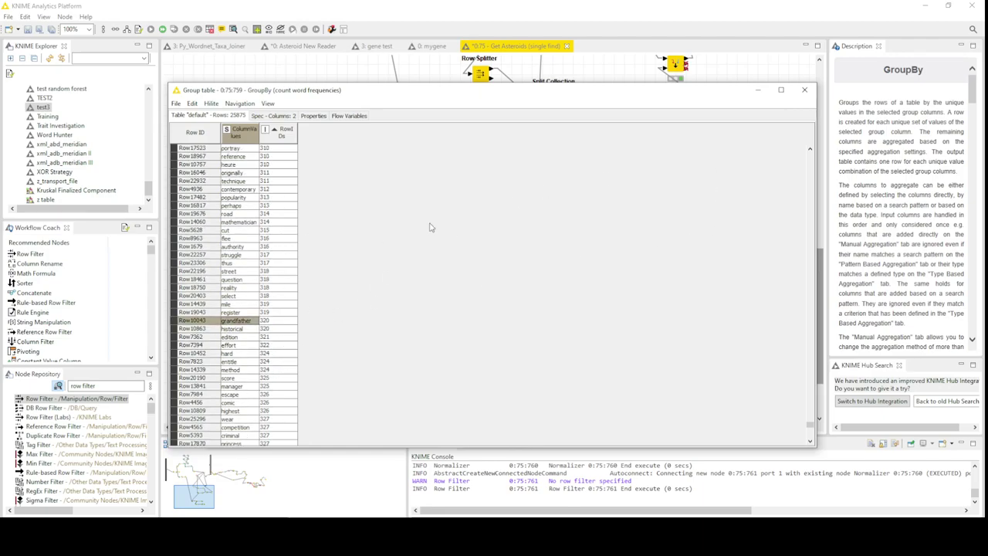
left_click(805, 91)
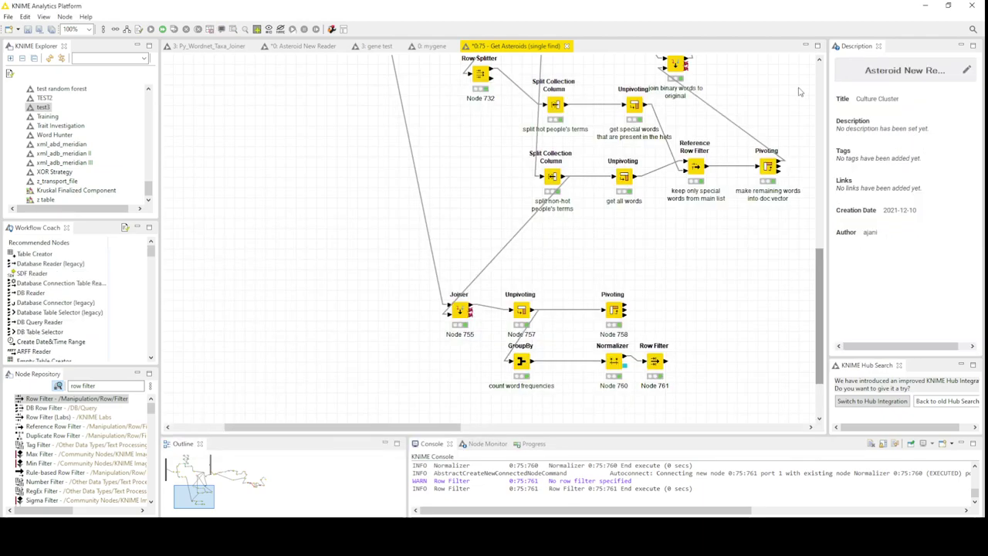
- Open the Normalizer's normalized table and check the z-score of the word "perhaps"
right_click(614, 362)
left_click(624, 343)
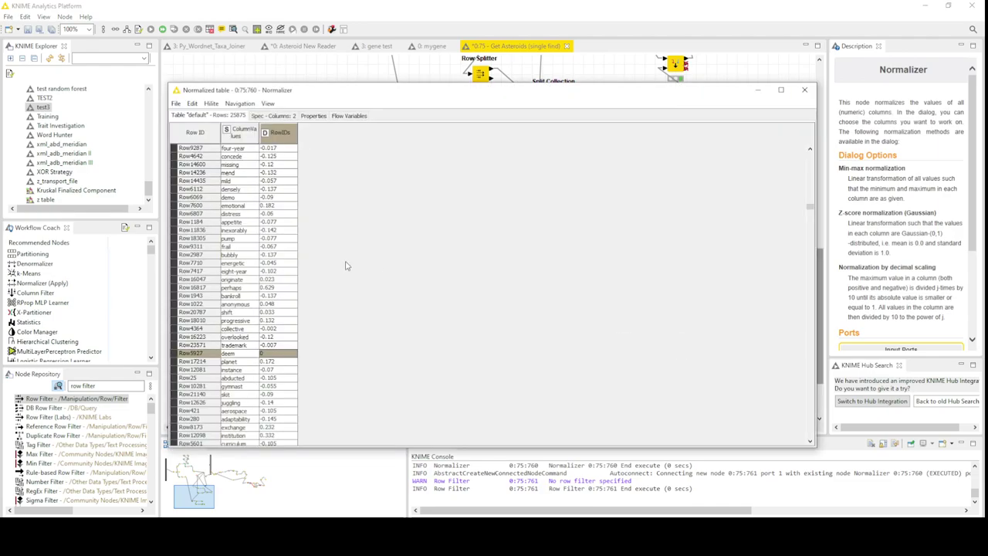
left_click(245, 289)
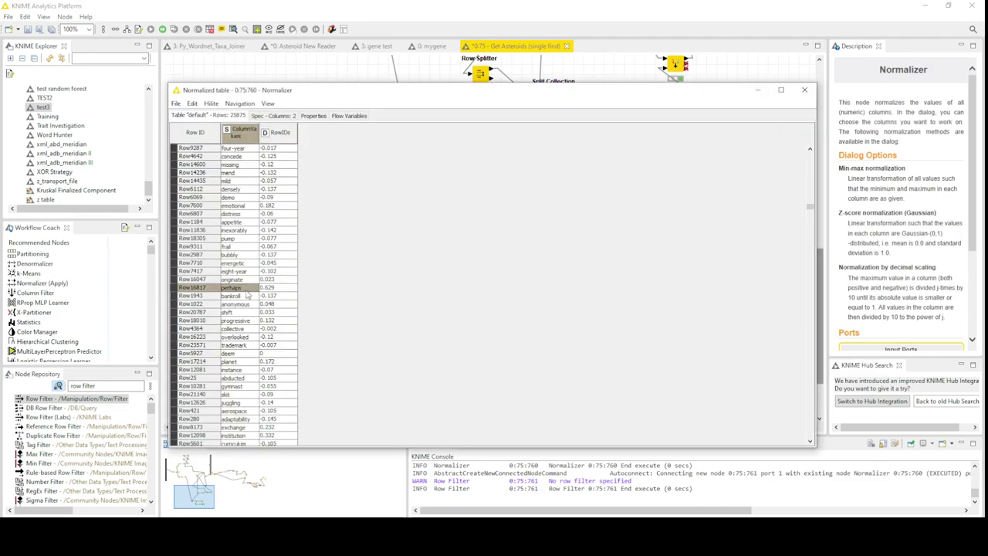
- Find "grandfat" in the normalized table to check the z-score of "grandfather", and close the table
key("ctrl+f")
type("gran")
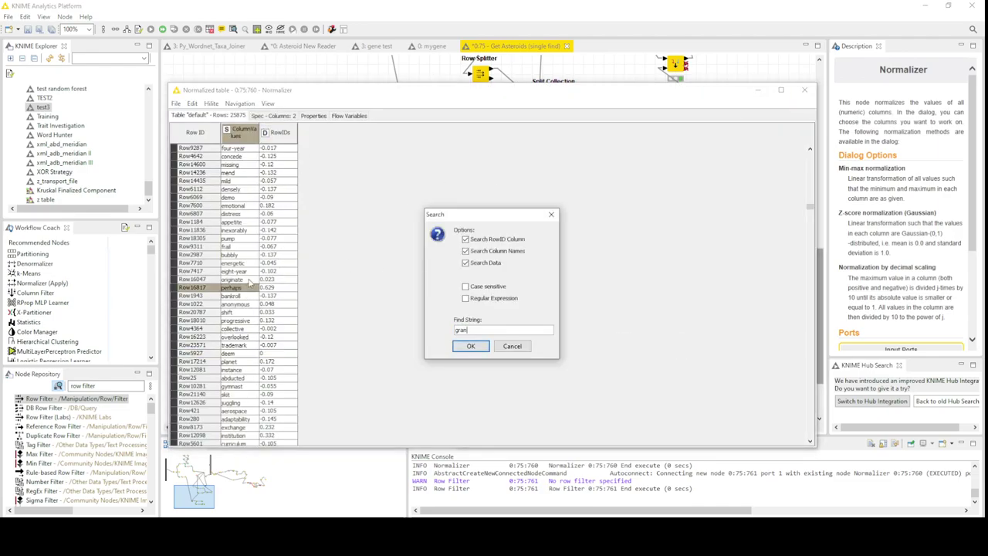
type("dfat")
left_click(471, 346)
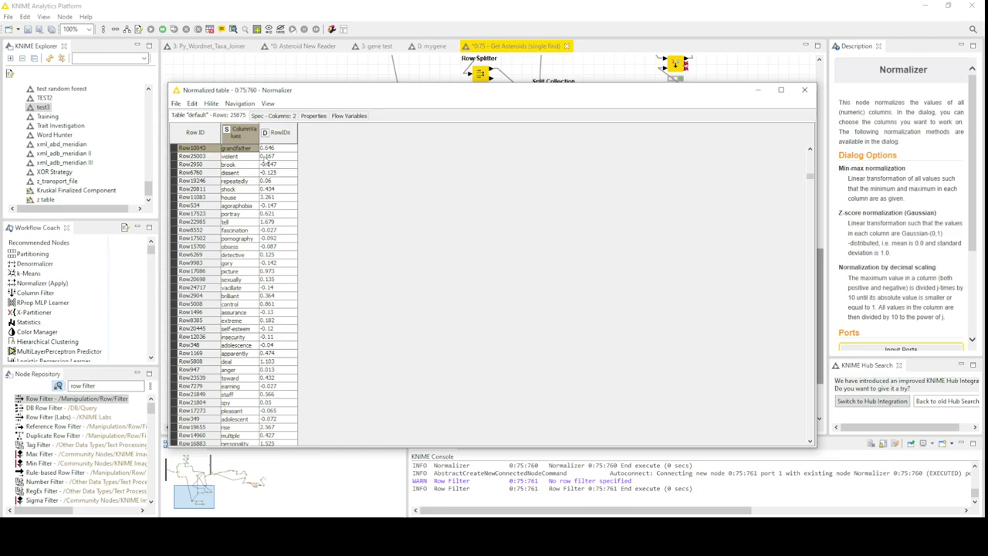
left_click(804, 91)
- Set the Row Filter to include RowIDs values in the range 0.0 to 1, and run the node
double_click(654, 360)
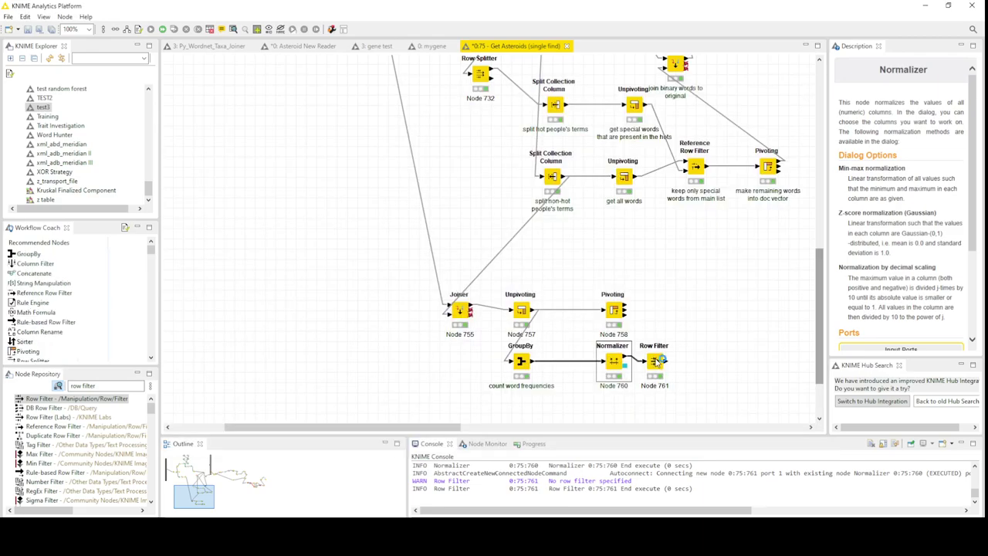
left_click(507, 298)
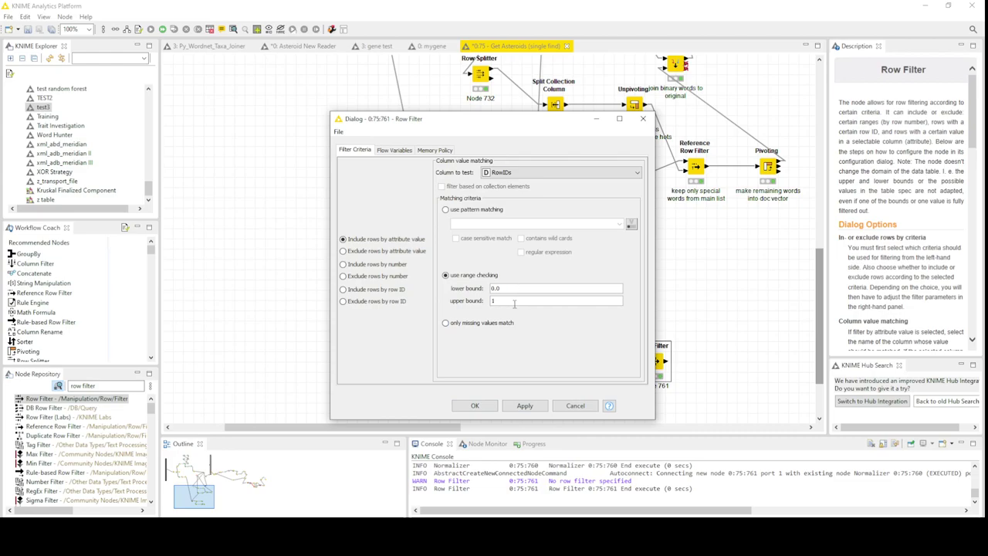
left_click(483, 407)
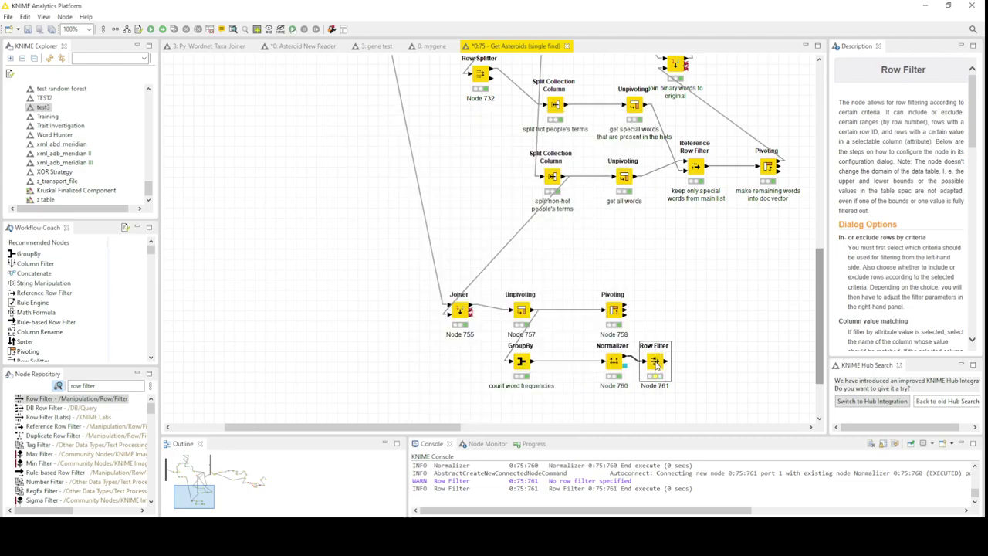
right_click(657, 363)
left_click(681, 136)
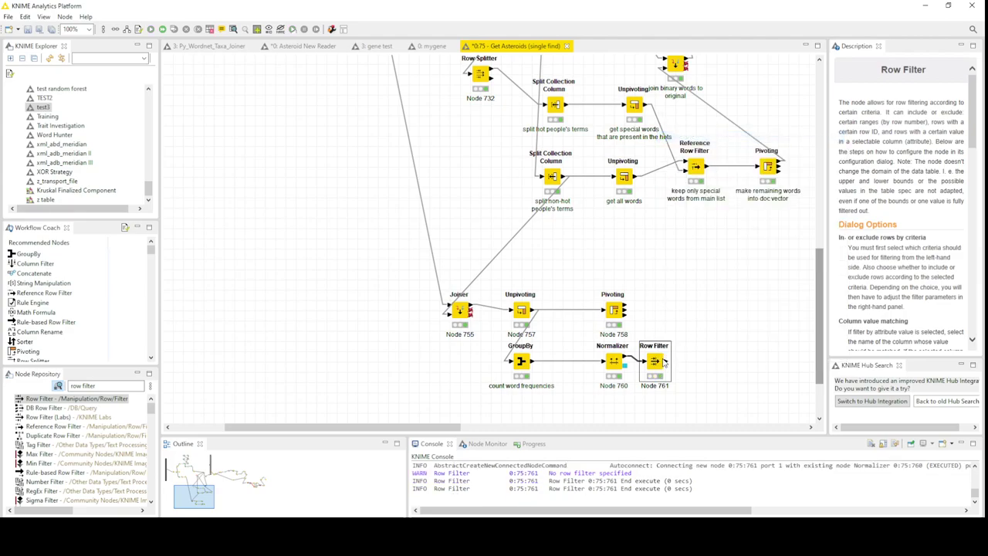
- Open the Row Filter's filtered table, check which words and z-scores it keeps, and close it
right_click(664, 363)
left_click(690, 352)
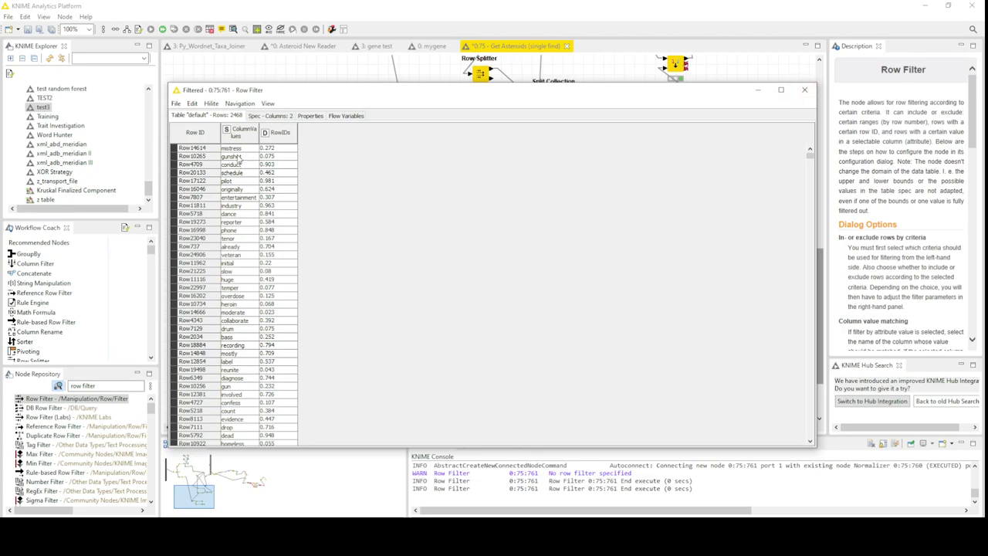
left_click_drag(235, 156, 245, 254)
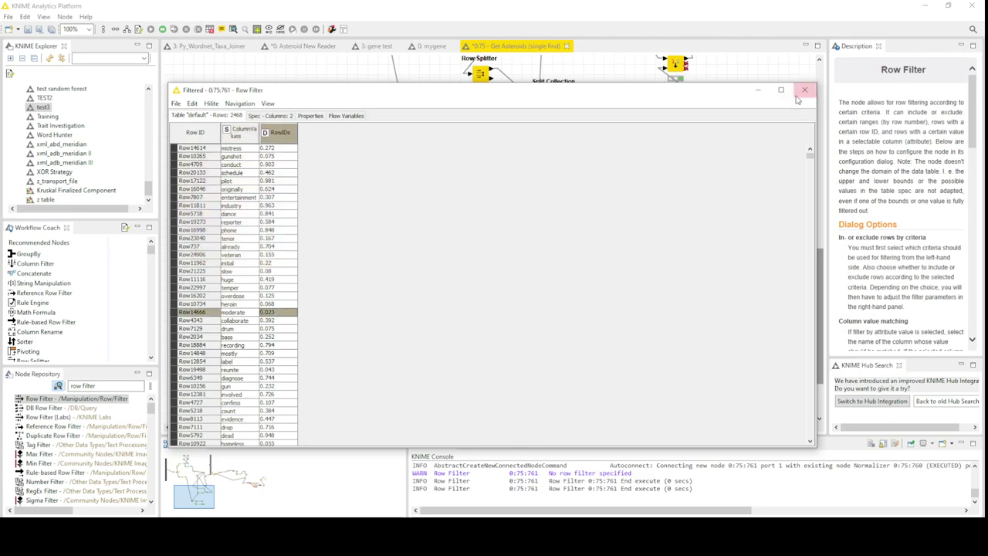
left_click(804, 90)
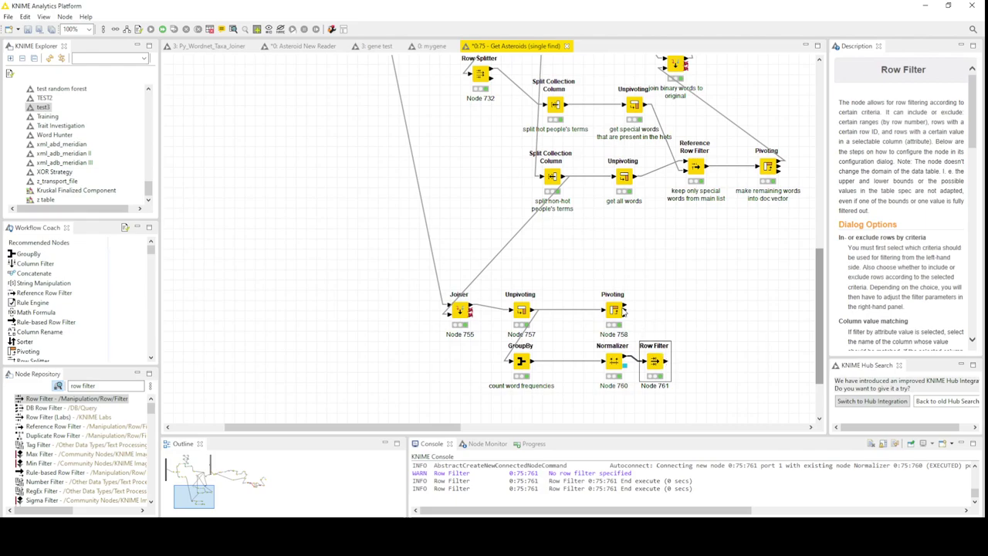
- Open the Unpivoting table of node 757, examine the words in its ColumnValues column, and close it
right_click(523, 311)
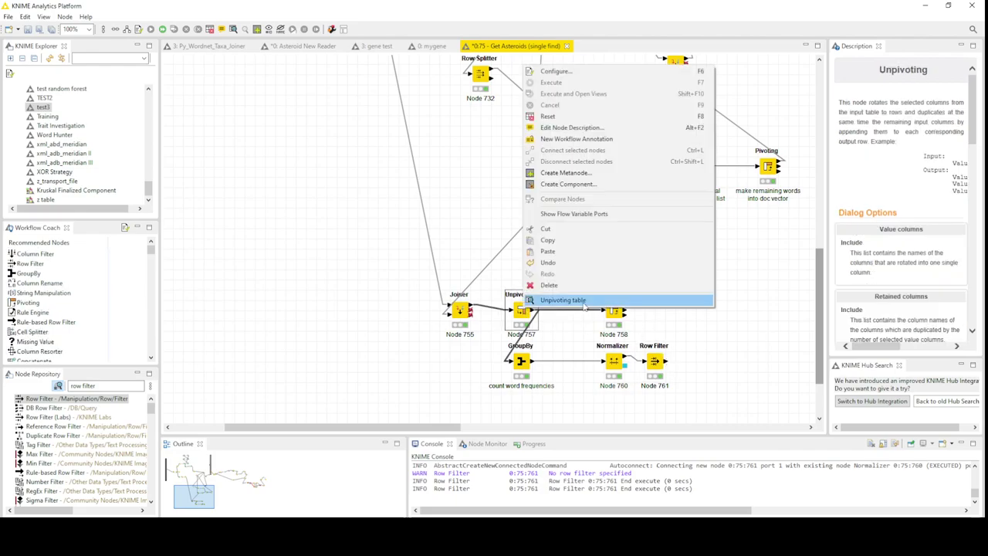
left_click(581, 307)
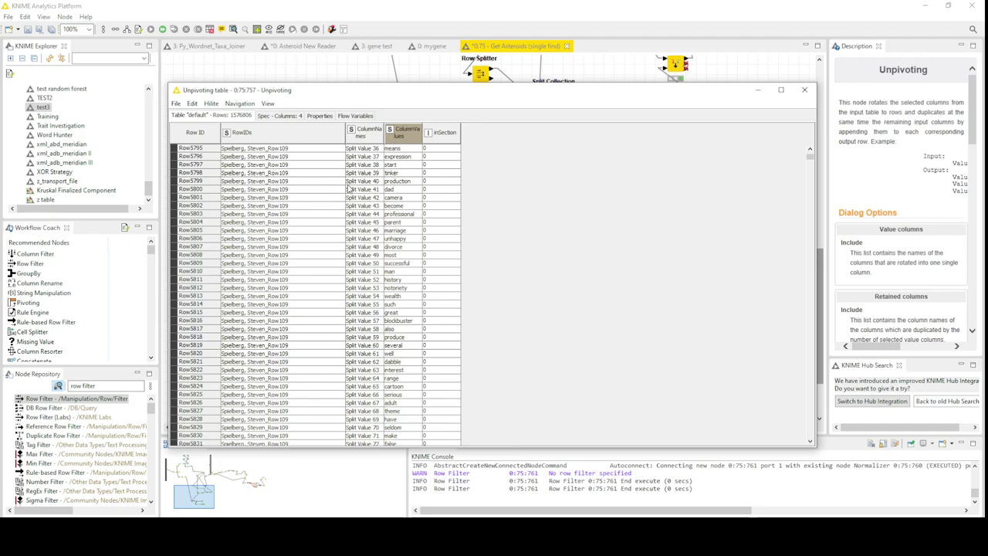
left_click(805, 97)
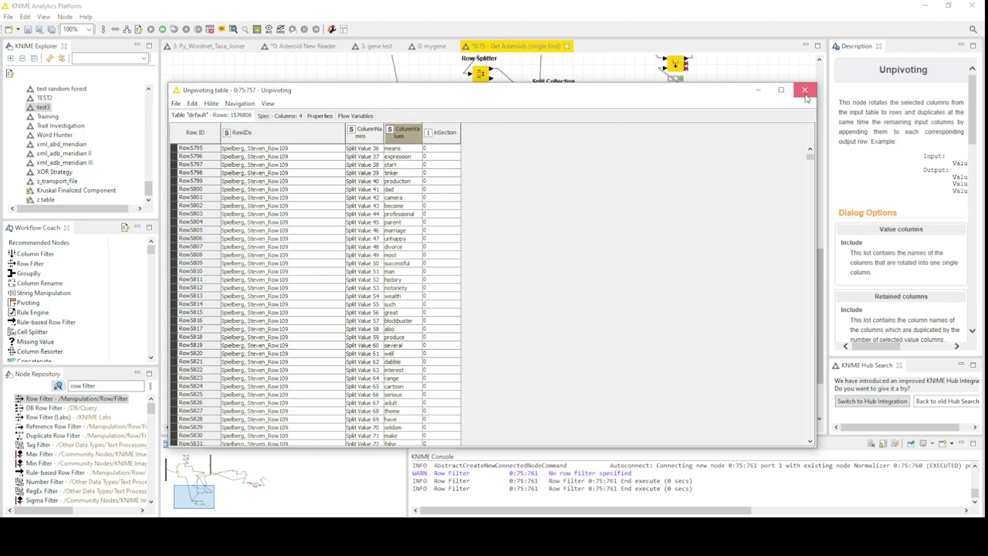
left_click_drag(406, 164, 373, 273)
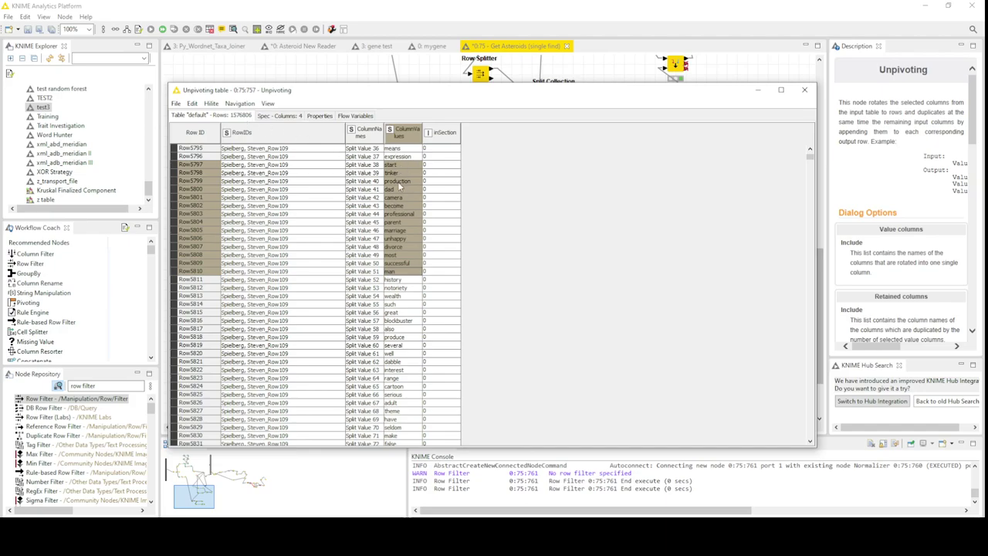
left_click(403, 354)
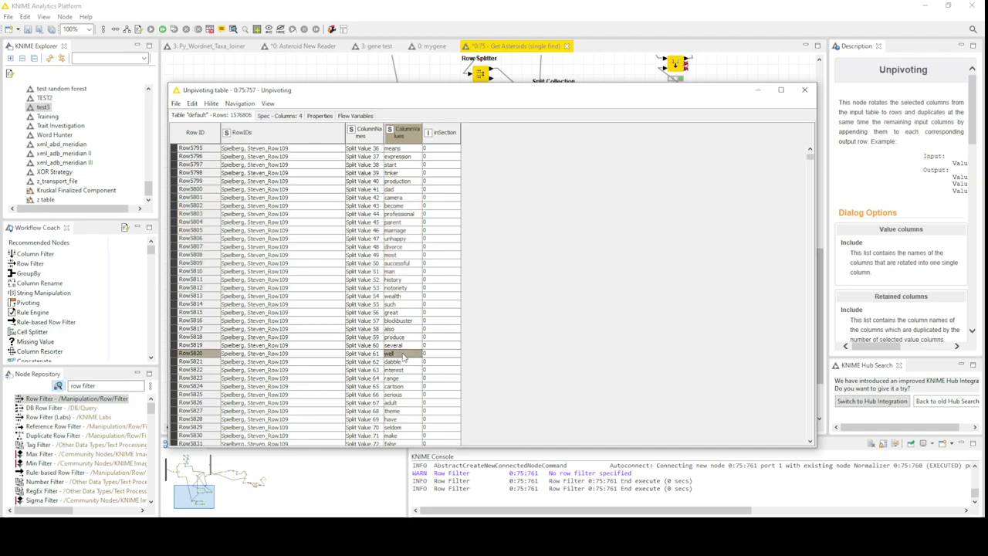
left_click(804, 90)
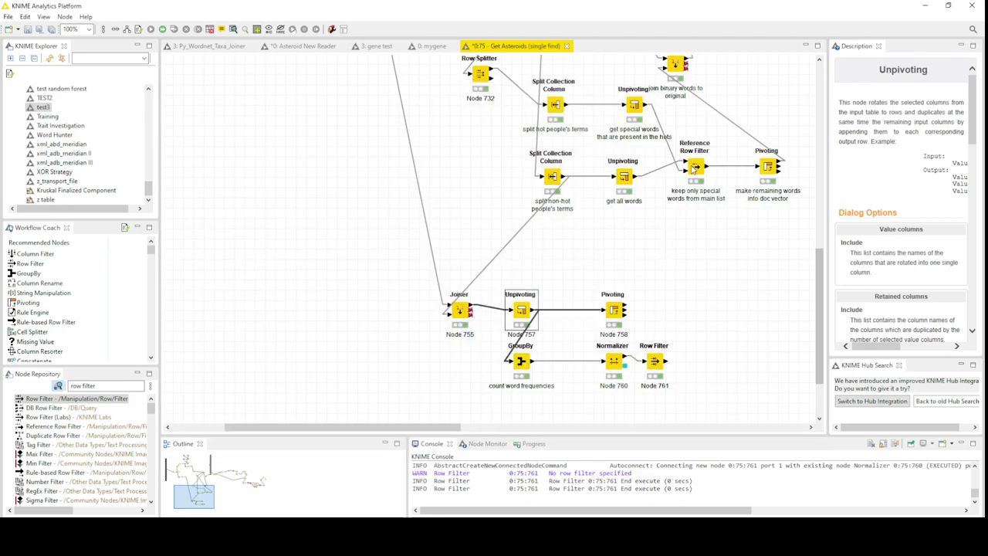
- Add a Reference Row Filter beside Pivoting node 758, with Unpivoting node 757 as its data input and the Row Filter as its reference input
left_click(120, 388)
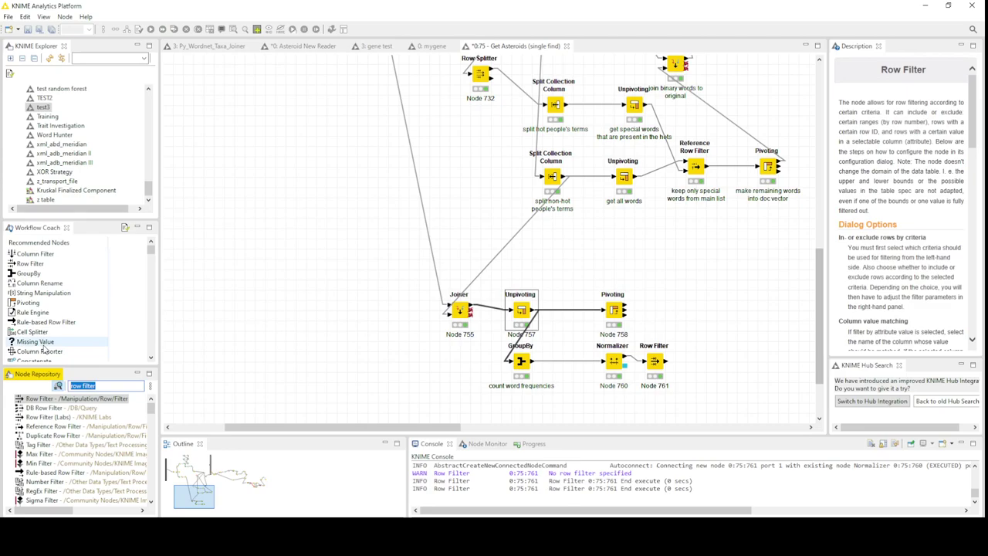
left_click_drag(69, 426, 605, 264)
left_click_drag(617, 310, 689, 289)
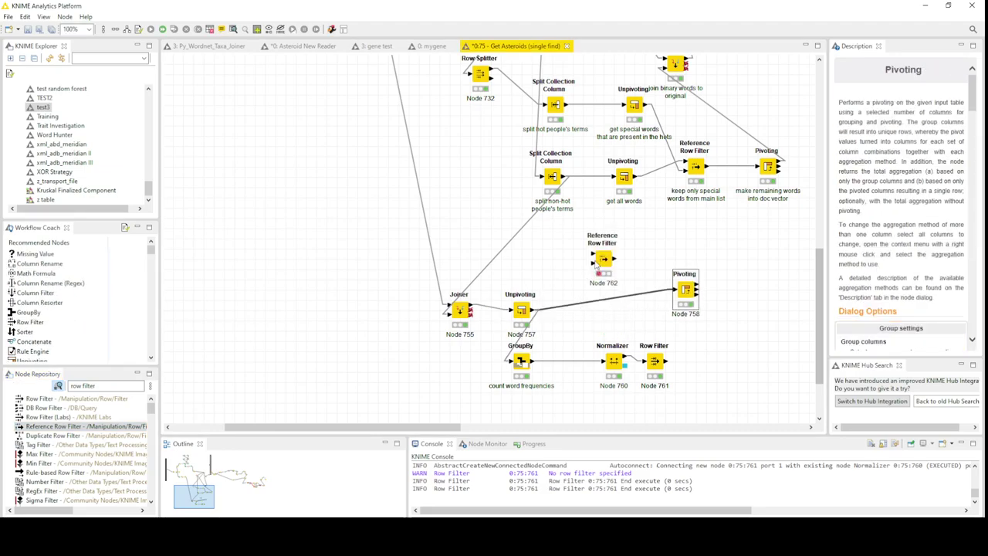
left_click_drag(533, 312, 594, 256)
left_click_drag(665, 361, 595, 266)
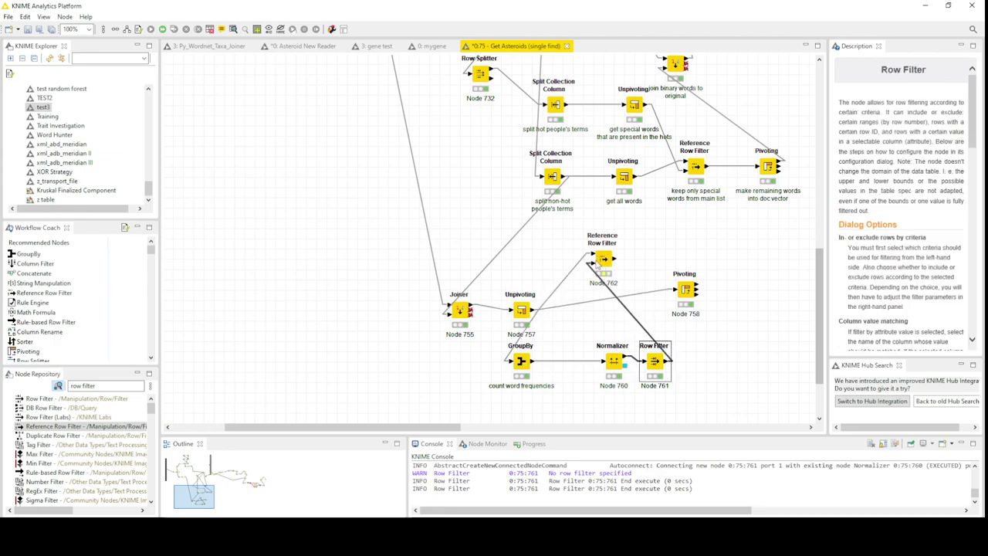
- Configure the Reference Row Filter to include rows whose ColumnValues match the reference table's ColumnValues
double_click(604, 260)
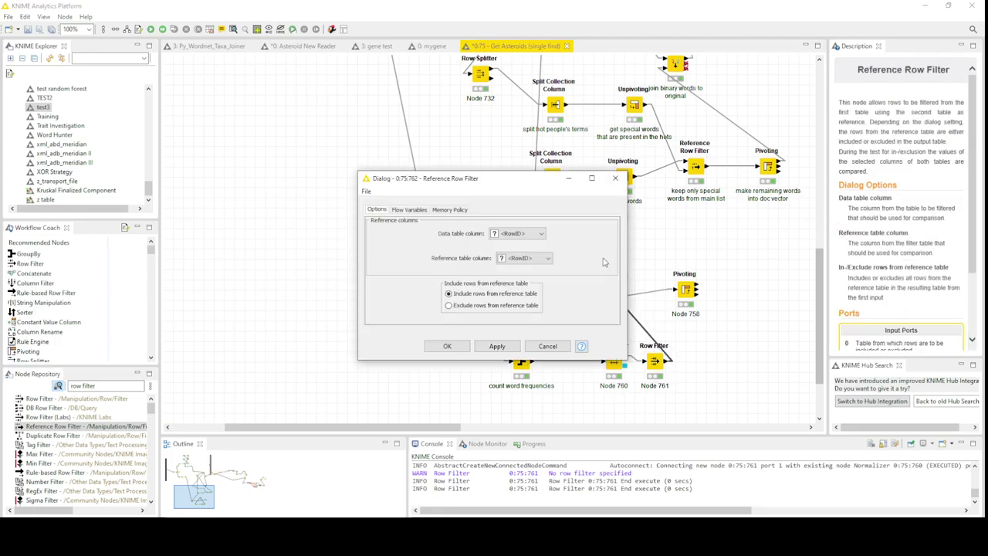
left_click(514, 234)
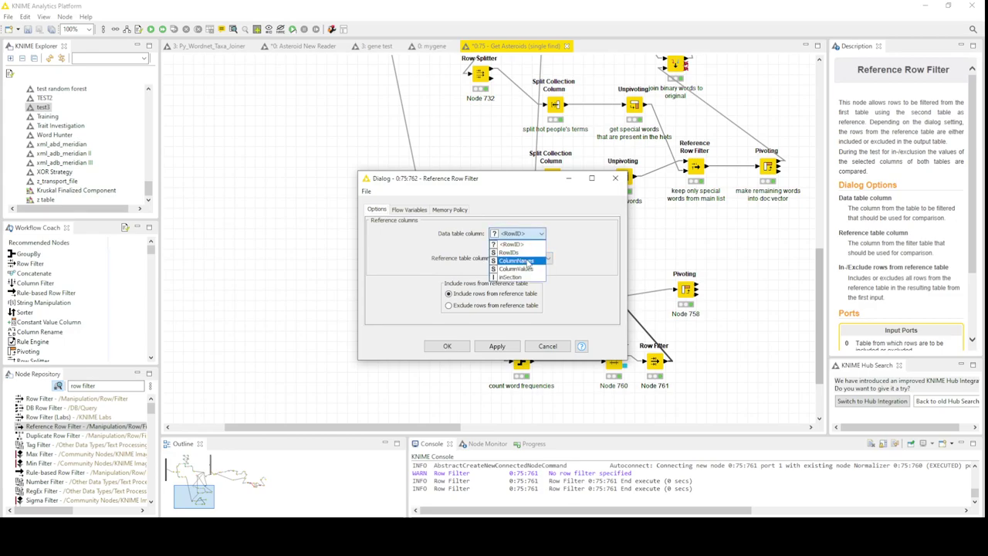
left_click(528, 269)
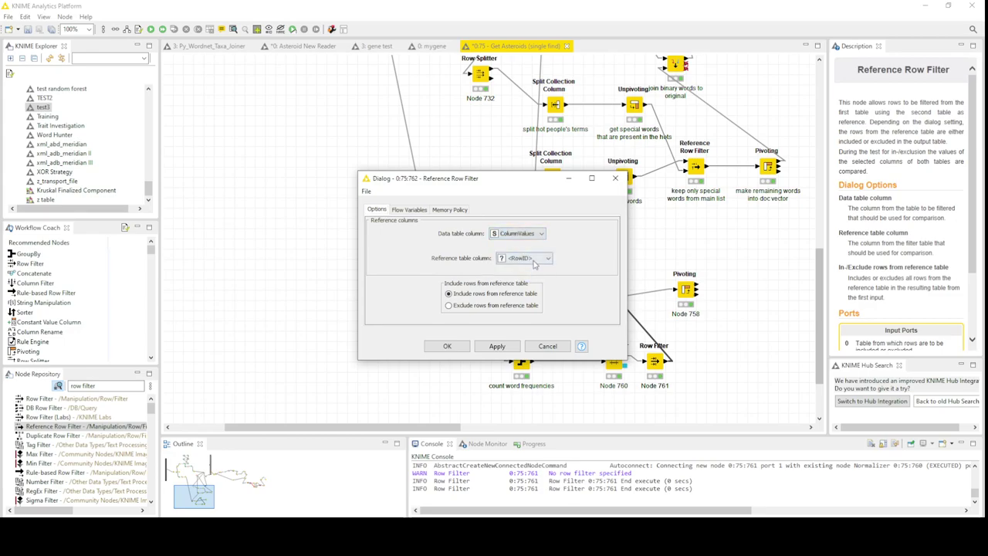
left_click(535, 260)
left_click(525, 277)
left_click(447, 346)
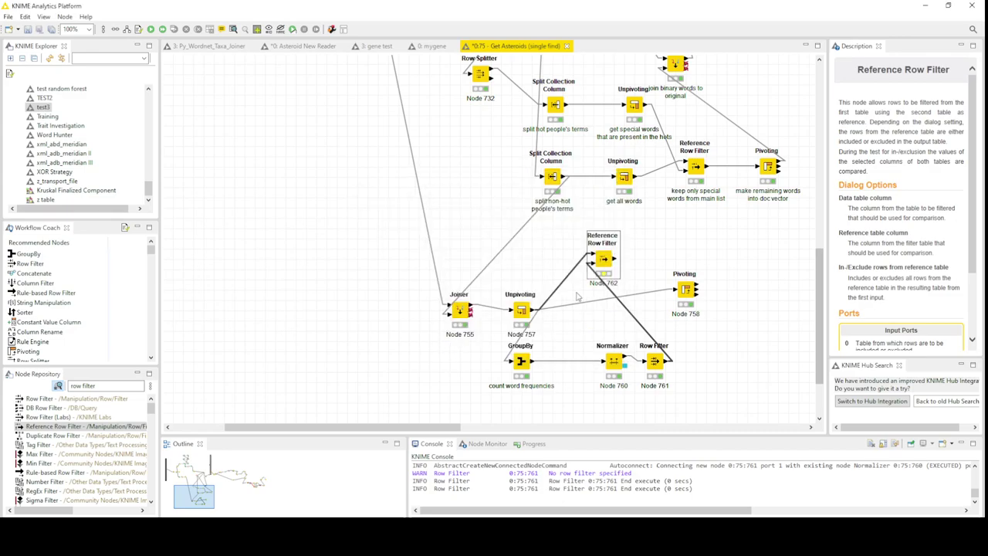
- Run the Reference Row Filter, and view and close its filtered table
right_click(605, 263)
left_click(621, 272)
right_click(607, 264)
left_click(694, 499)
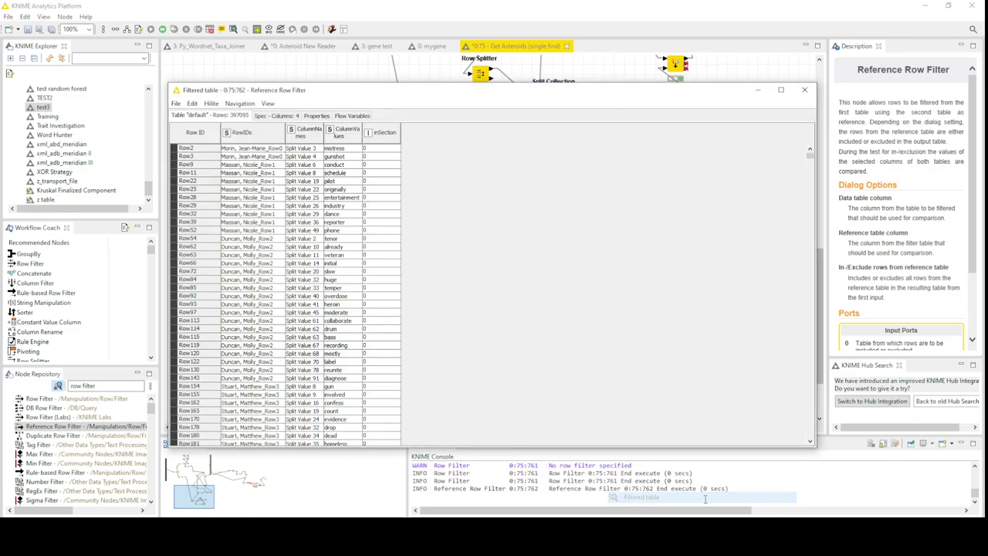
left_click(803, 91)
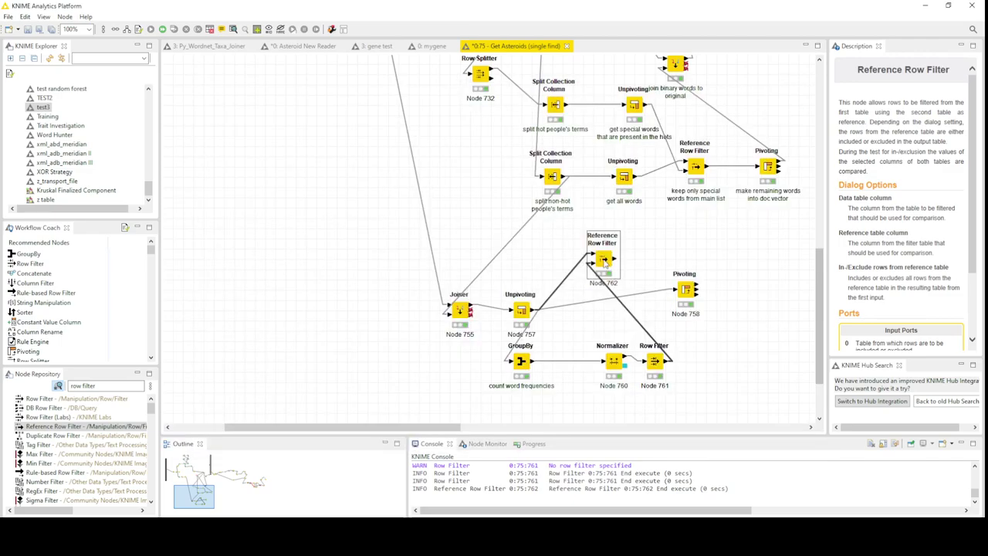
- Reopen the Reference Row Filter's filtered table and examine the words kept for the first person, such as "gunshot"
right_click(604, 261)
left_click(683, 498)
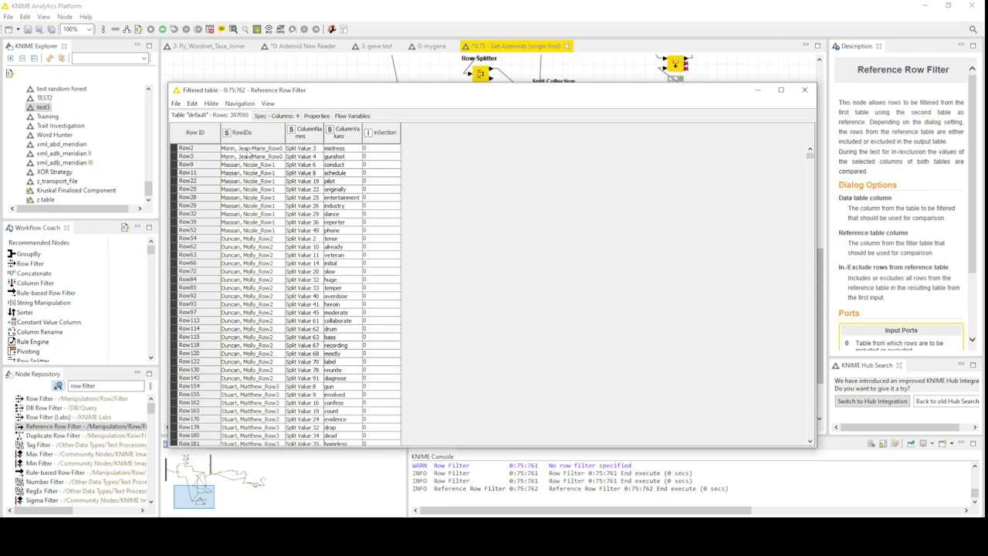
left_click_drag(379, 162, 237, 149)
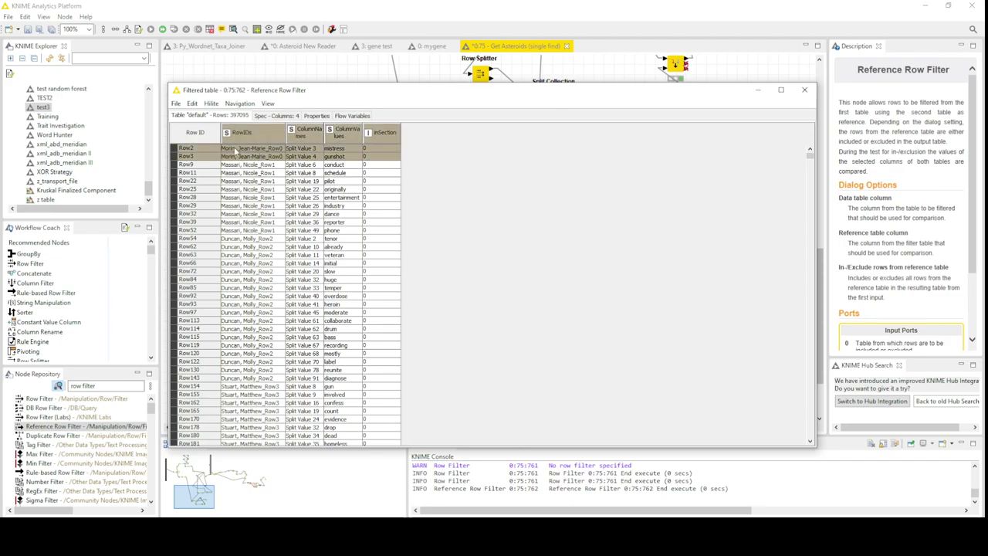
left_click(340, 159)
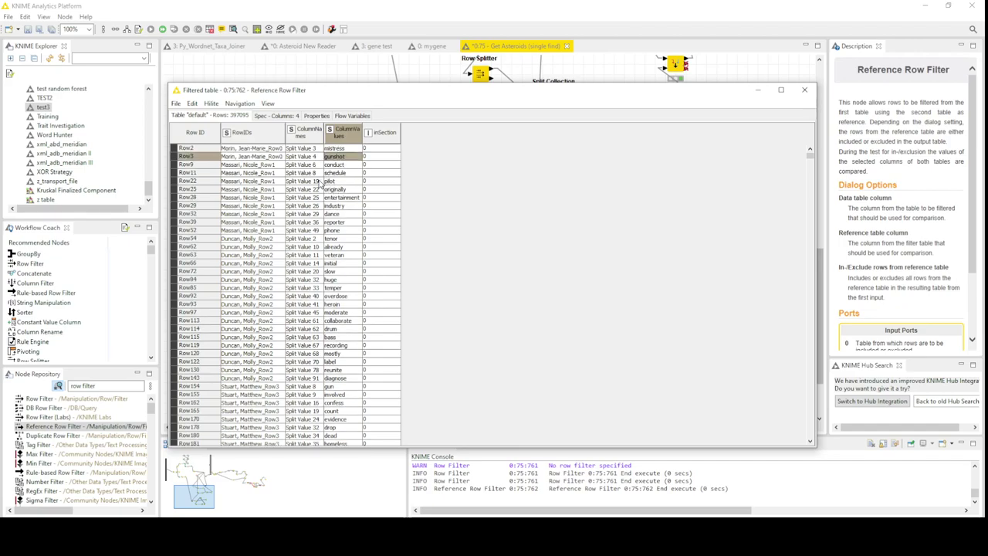
left_click(804, 91)
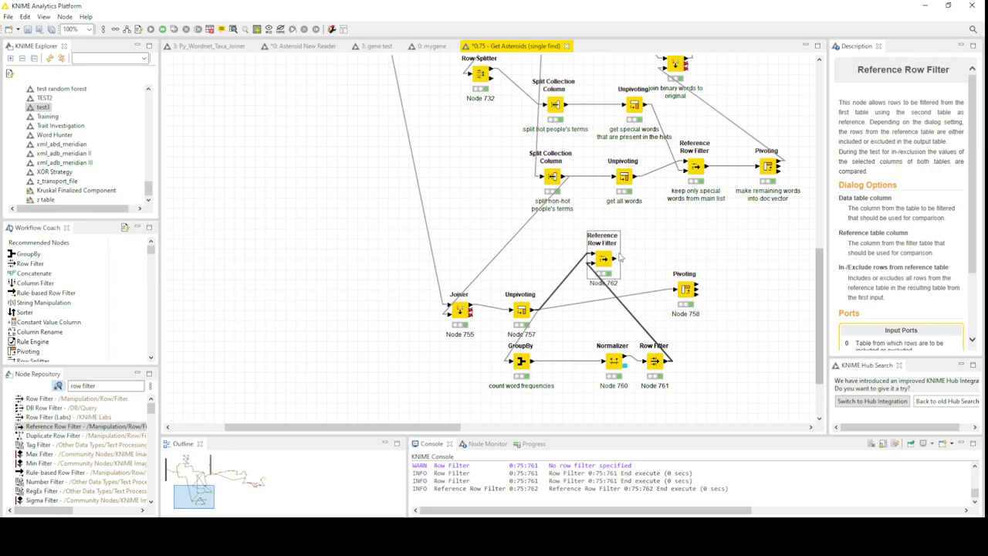
- Connect the Reference Row Filter's output to Pivoting node 758, replacing its Unpivoting input, line up the nodes, and run Pivoting
left_click_drag(616, 259, 674, 289)
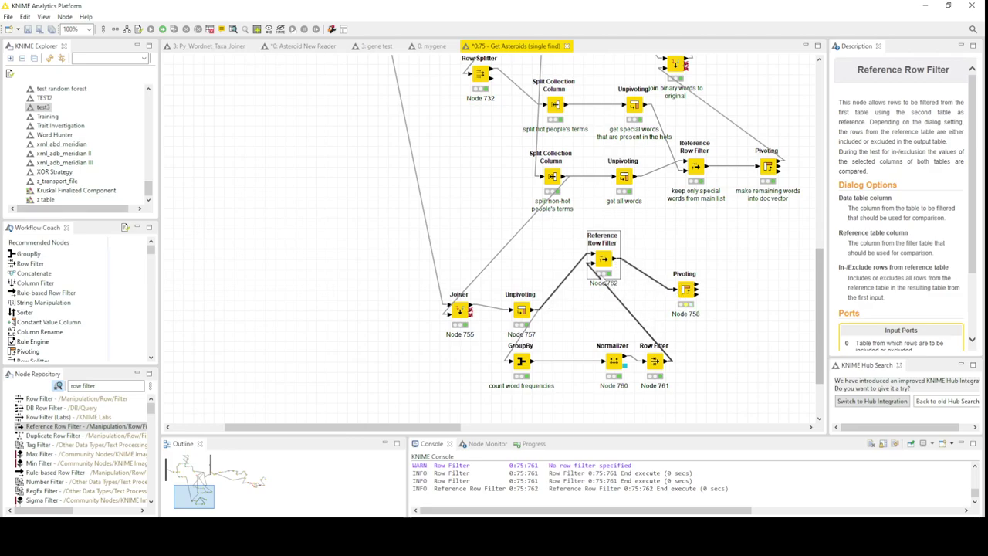
left_click_drag(604, 260, 698, 304)
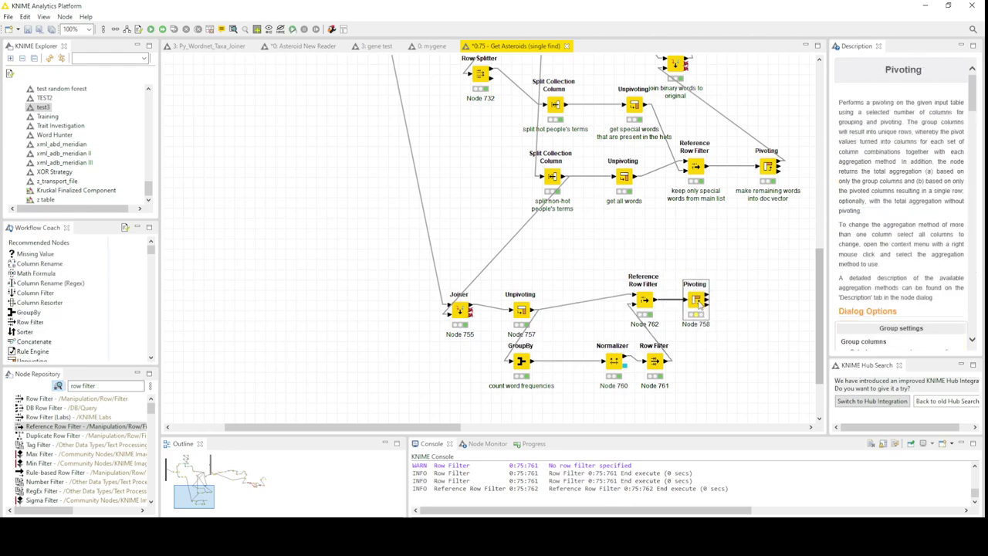
right_click(698, 303)
left_click(769, 55)
- Check the Reference Row Filter's filtered table once more while Pivoting runs, and close it
right_click(644, 301)
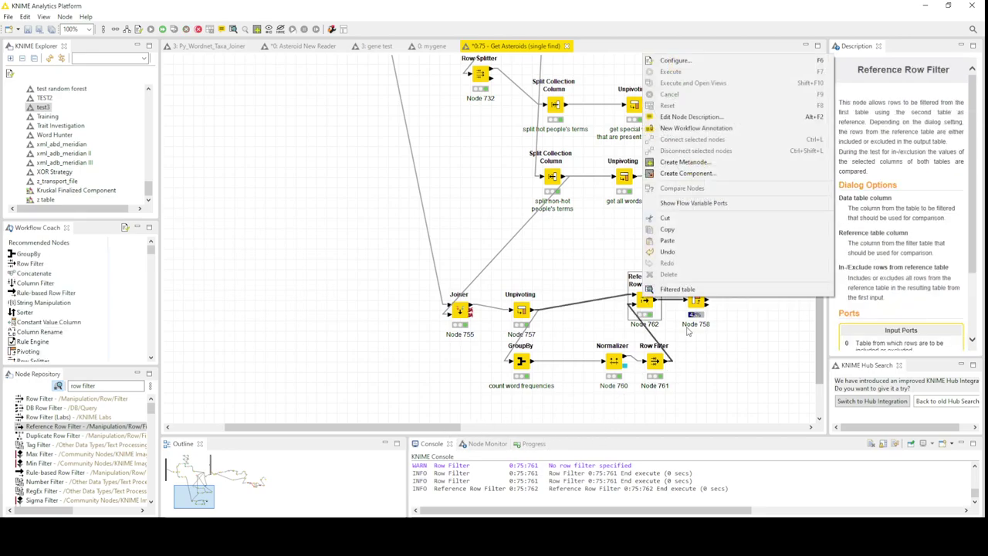
left_click(703, 292)
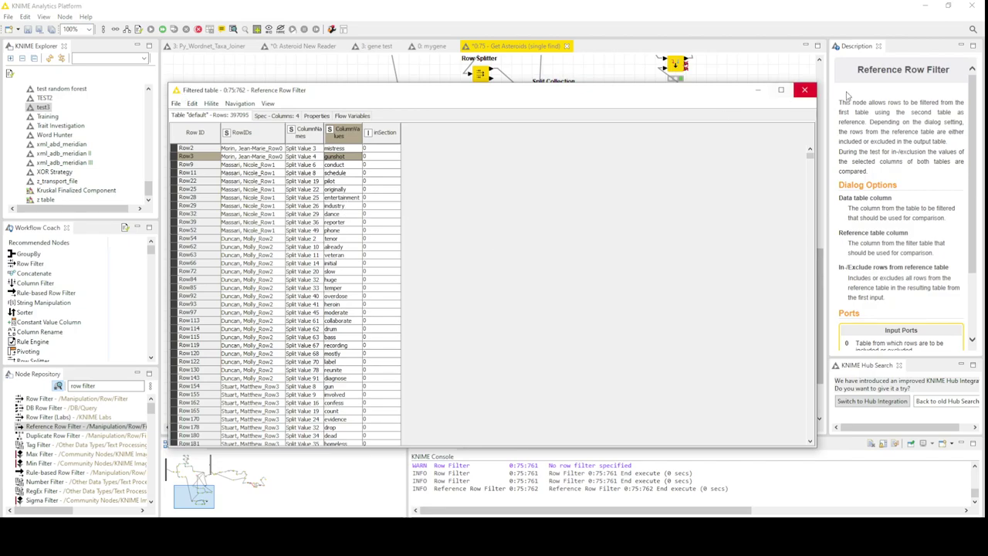
left_click(804, 89)
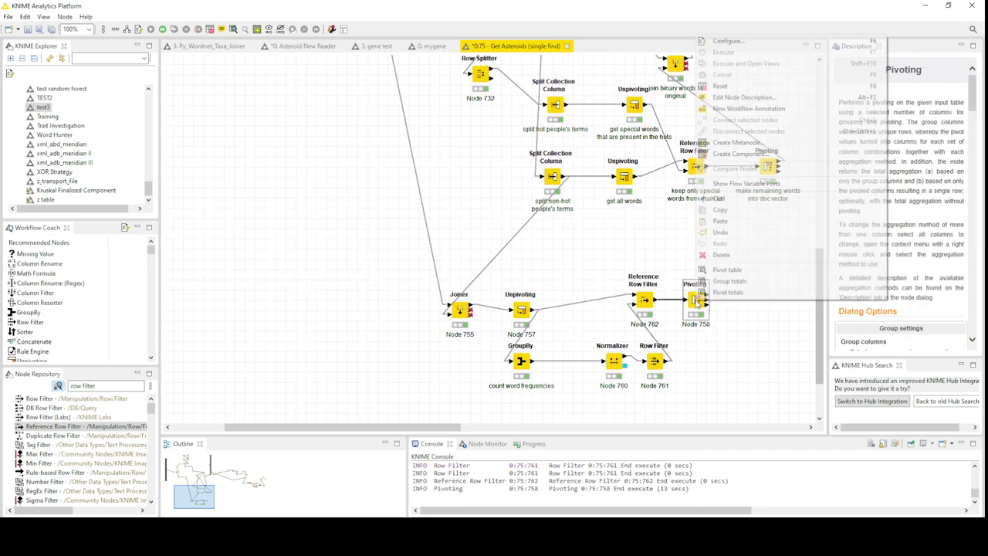
- Open the pivot table of Pivoting node 758 to check its word columns
right_click(697, 303)
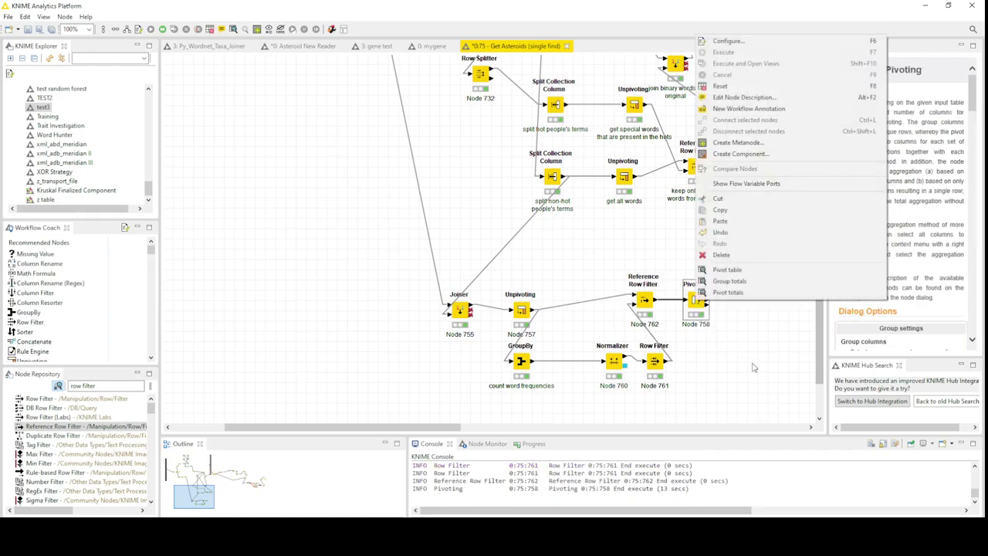
left_click(768, 271)
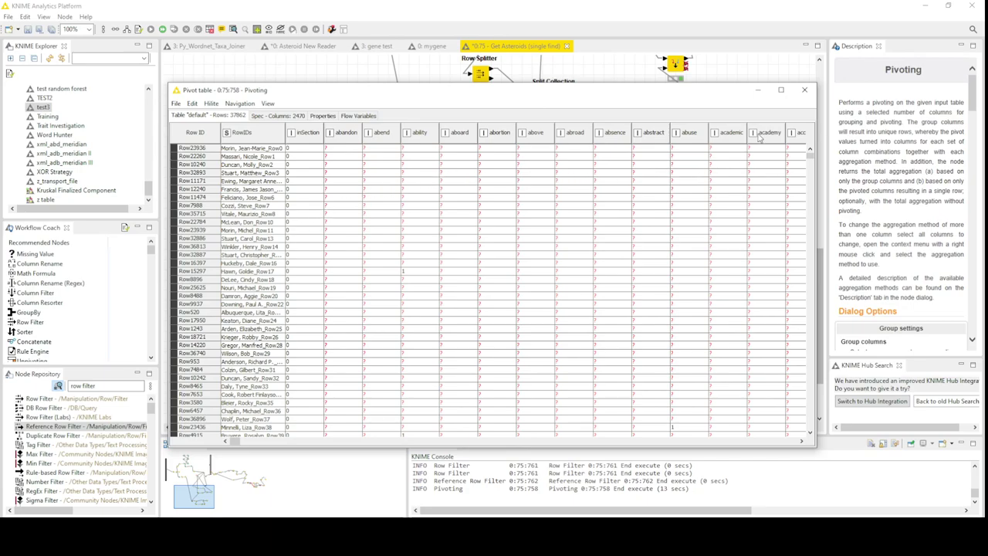
- Close the pivot table and add a Missing Value node connected after Pivoting node 758, spaced out beside it
left_click(804, 90)
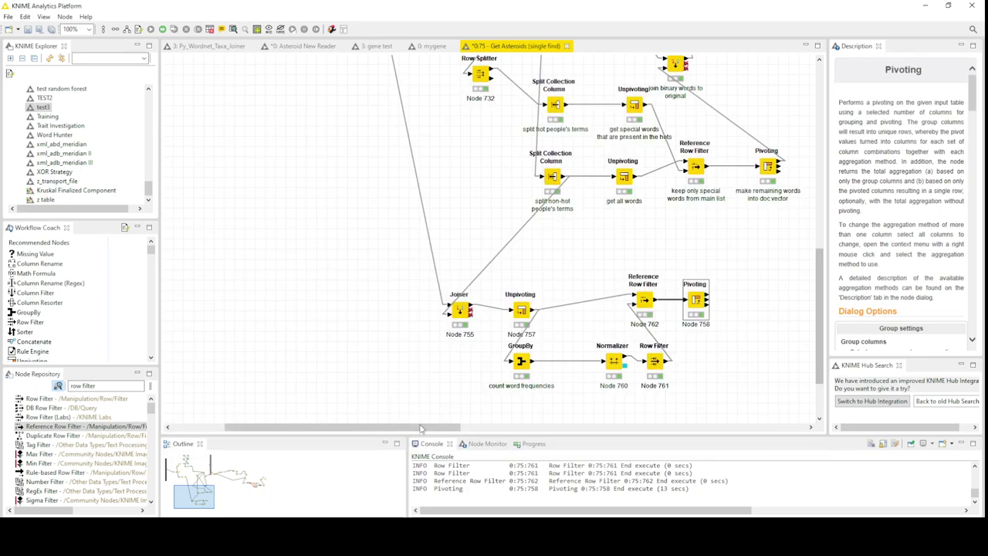
left_click_drag(422, 427, 527, 427)
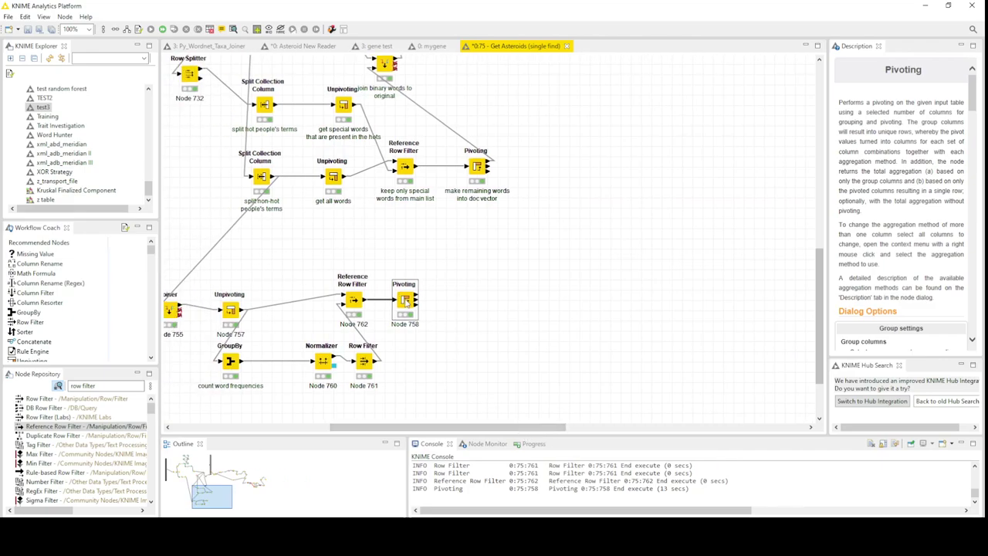
left_click(115, 385)
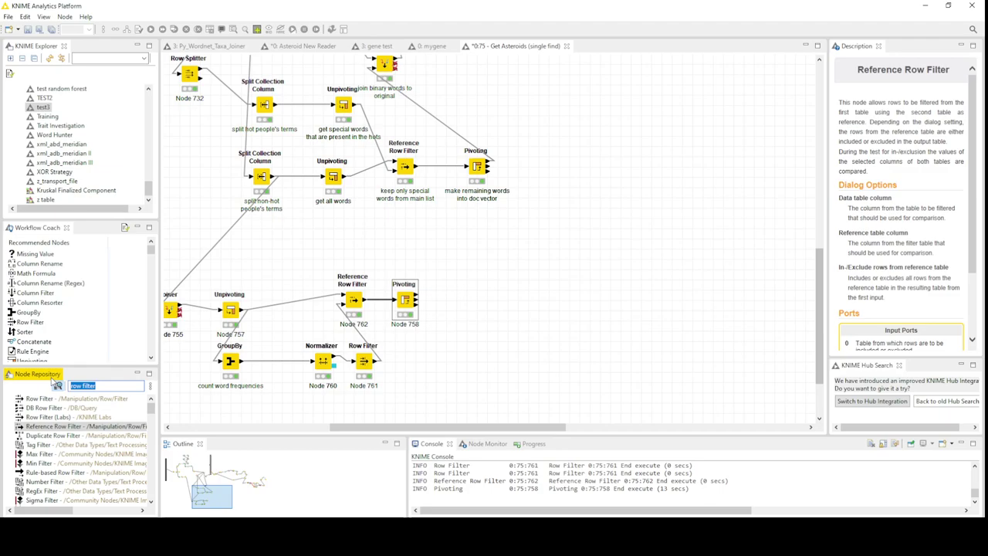
type("miss")
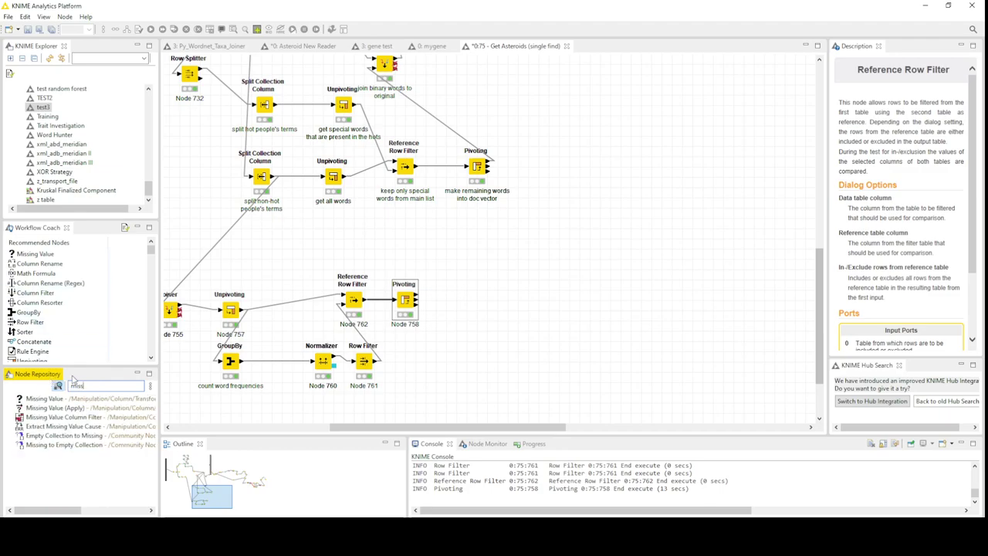
double_click(77, 398)
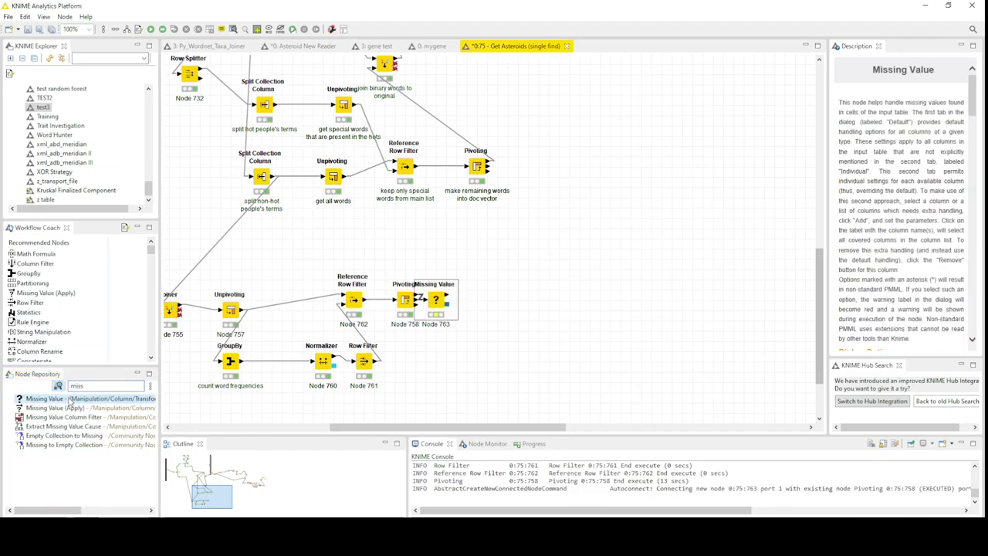
left_click_drag(437, 303, 468, 305)
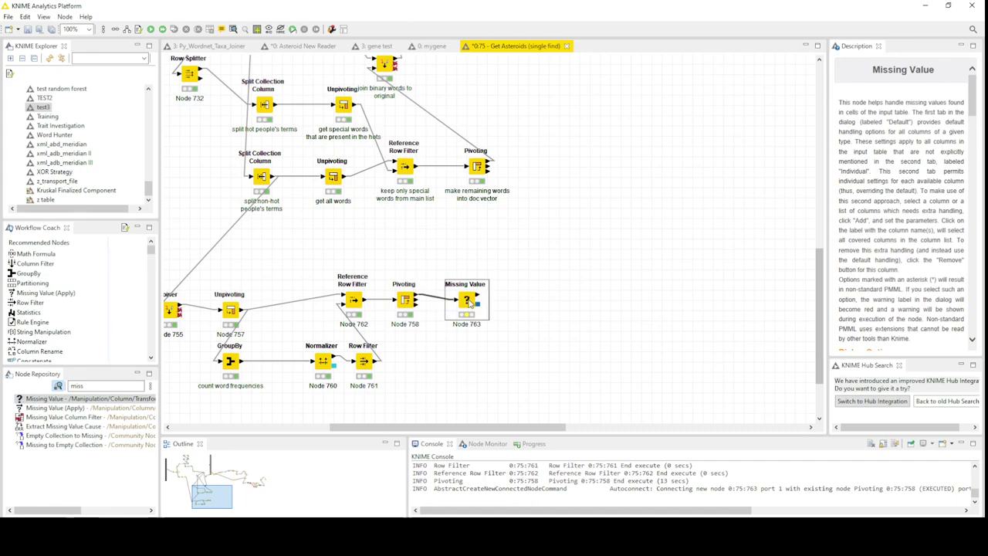
- Configure Missing Value to replace missing integers with the fixed value 0 and remove rows with missing strings, and run the node
double_click(467, 302)
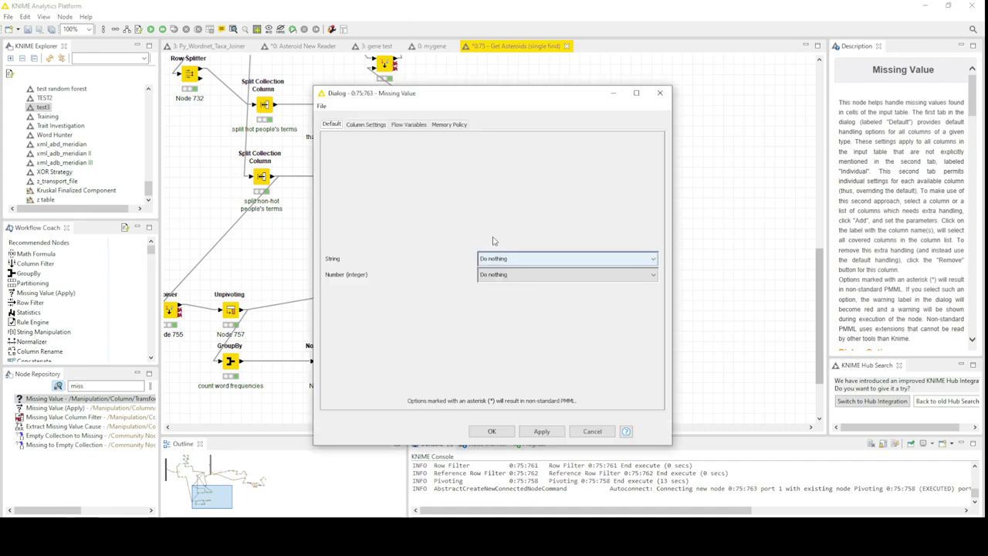
left_click(513, 278)
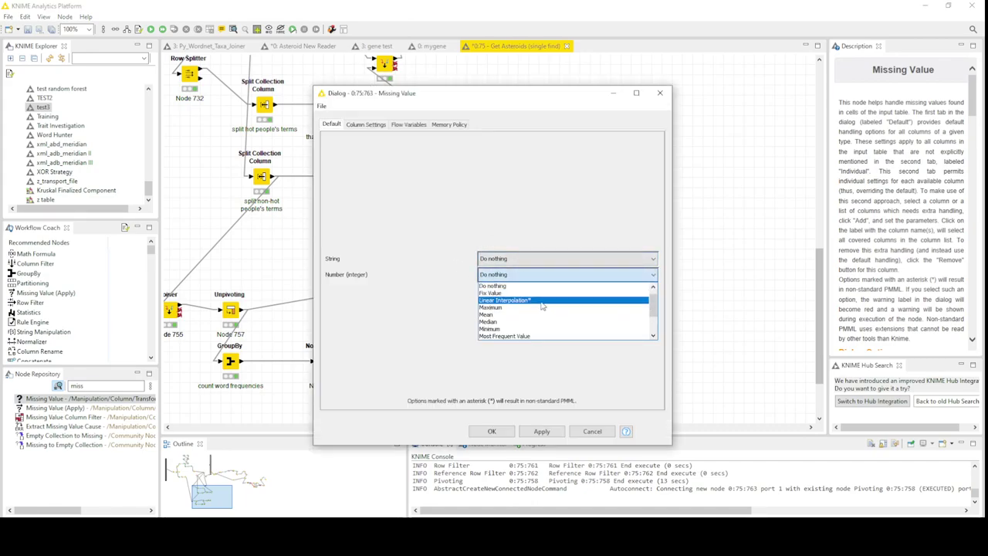
left_click(531, 292)
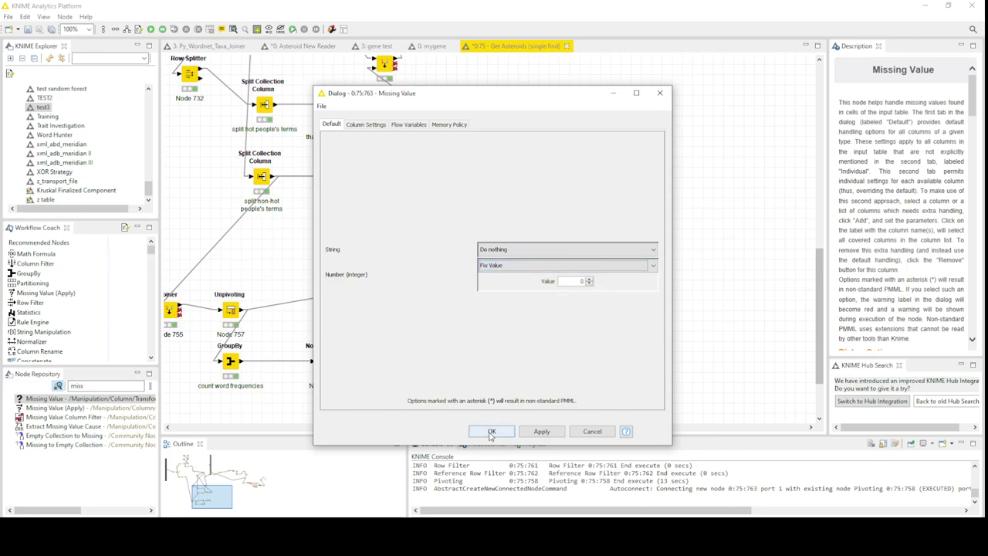
left_click(531, 251)
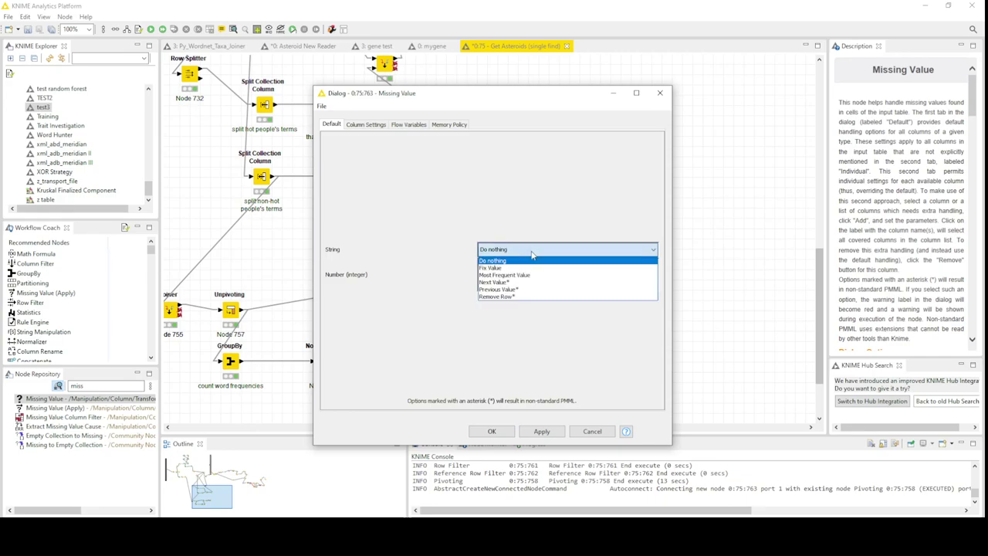
left_click(531, 298)
left_click(488, 431)
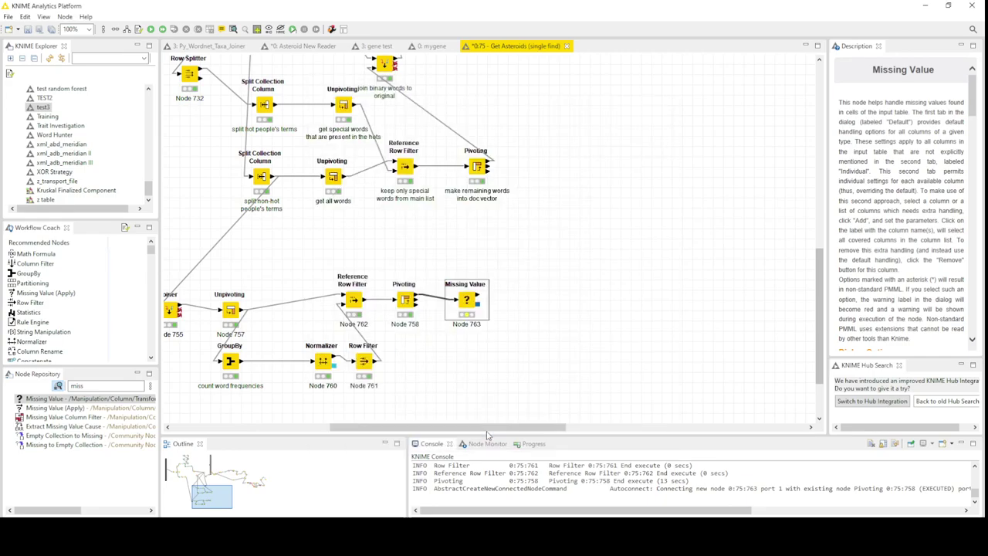
right_click(468, 302)
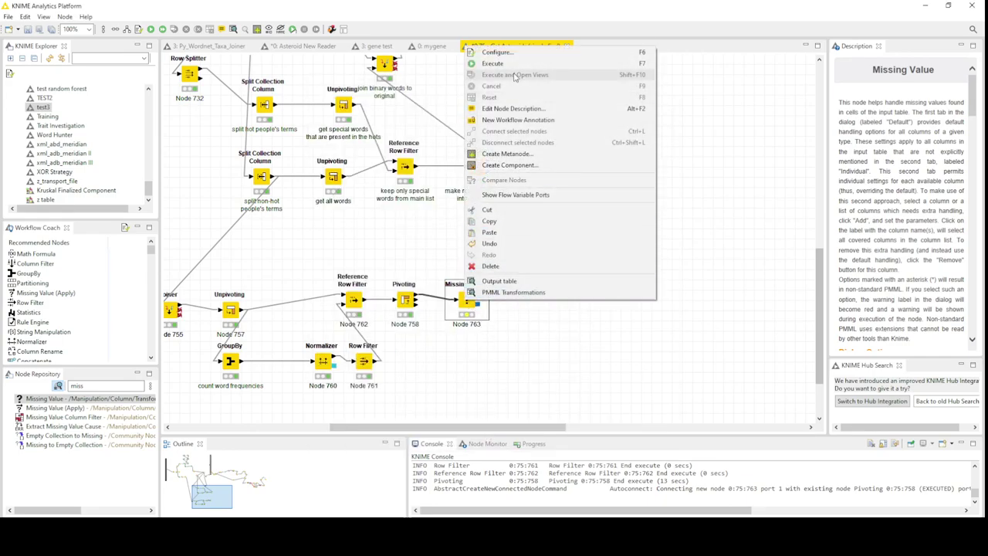
left_click(514, 65)
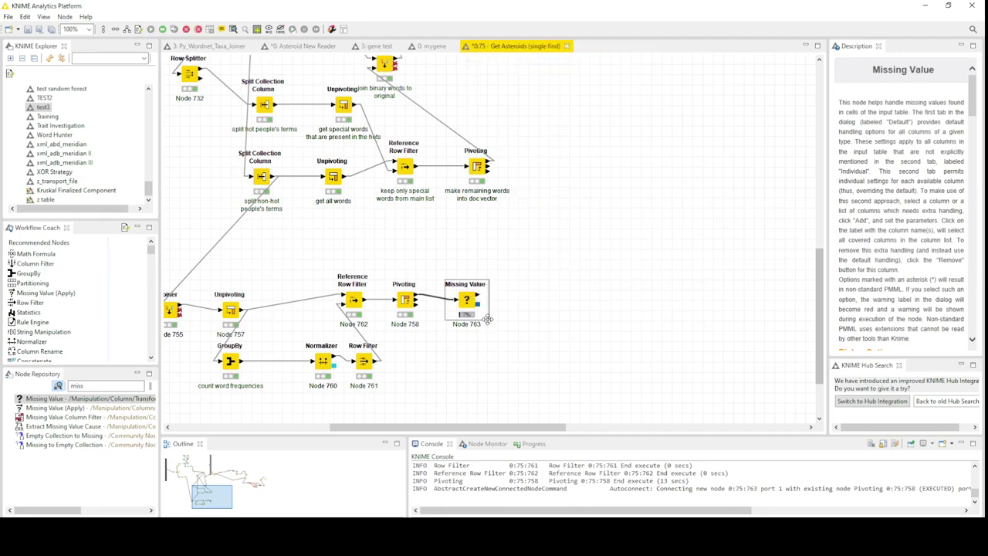
- Open the Missing Value node's output table, examine the word columns further down the rows, and close it
mouse_move(467, 316)
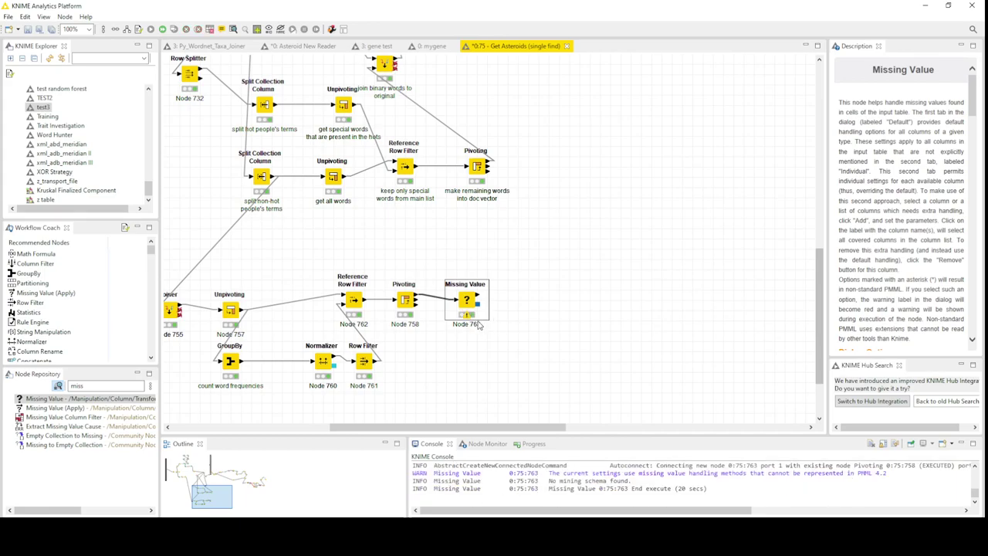
right_click(467, 303)
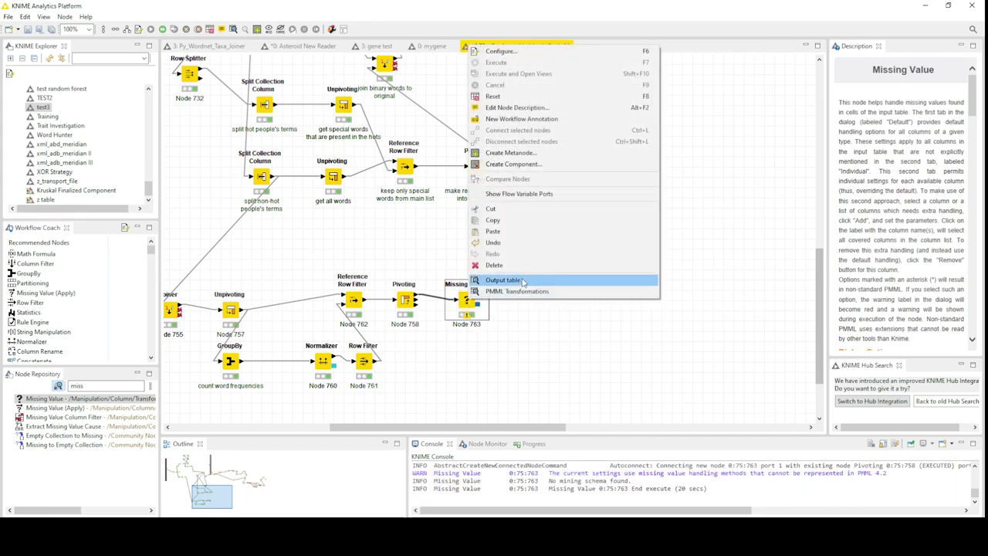
left_click(522, 282)
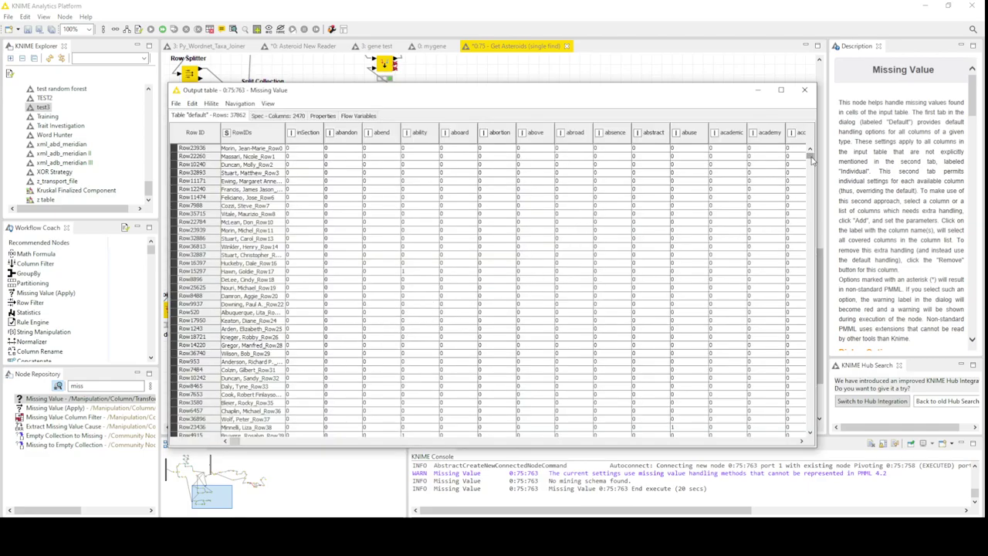
left_click_drag(810, 156, 809, 161)
left_click(809, 202)
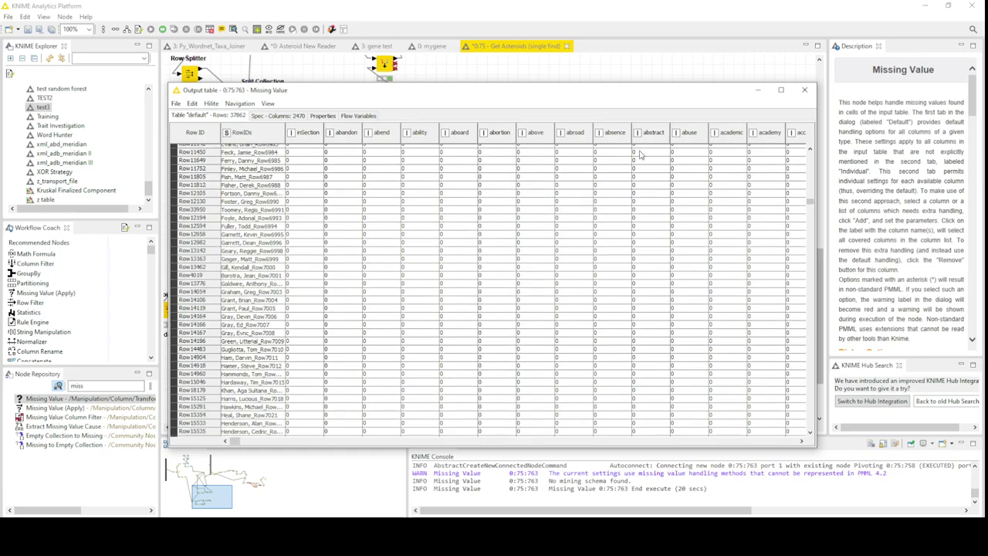
left_click(804, 89)
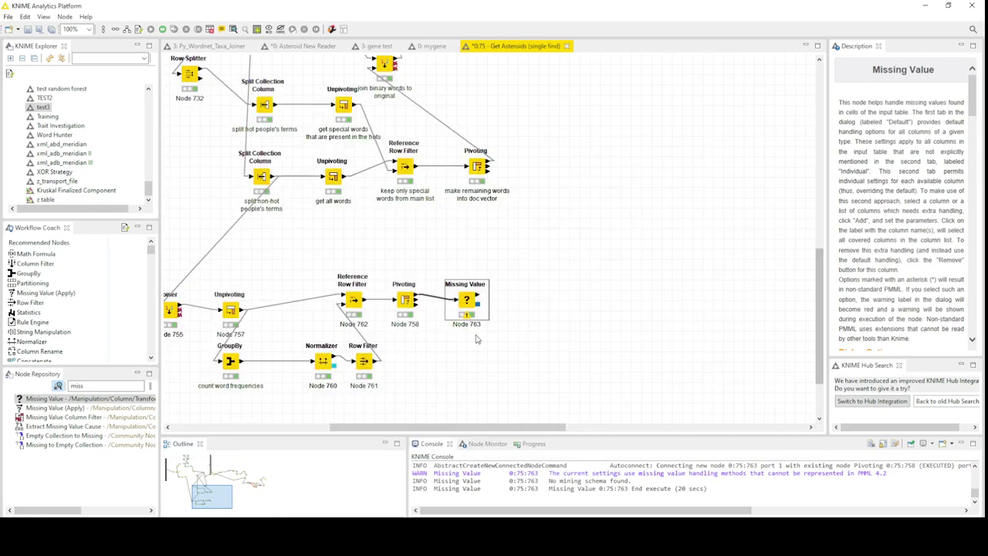
- Find the Independent groups t-test node with the search "t-test", place it after Missing Value, and connect the table output to it
left_click(58, 389)
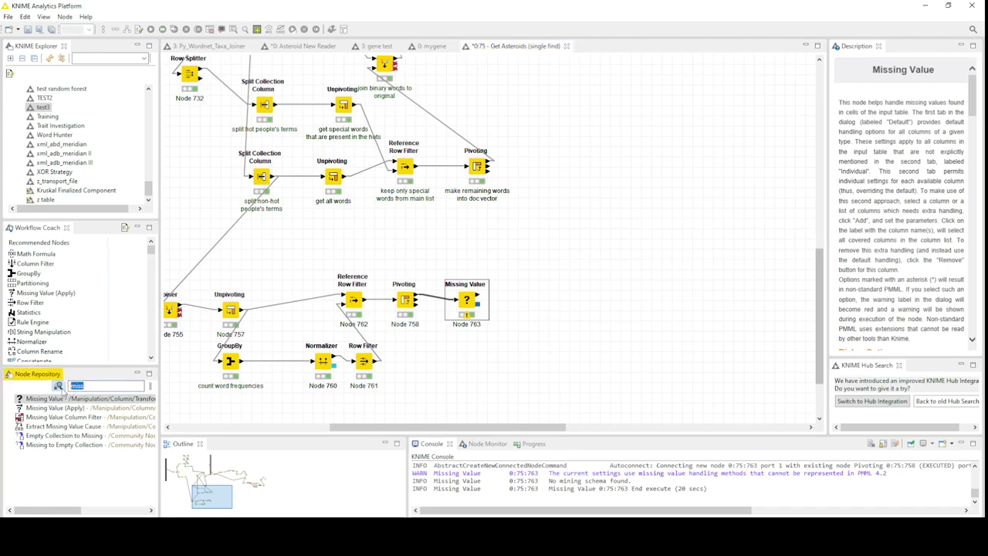
type("t")
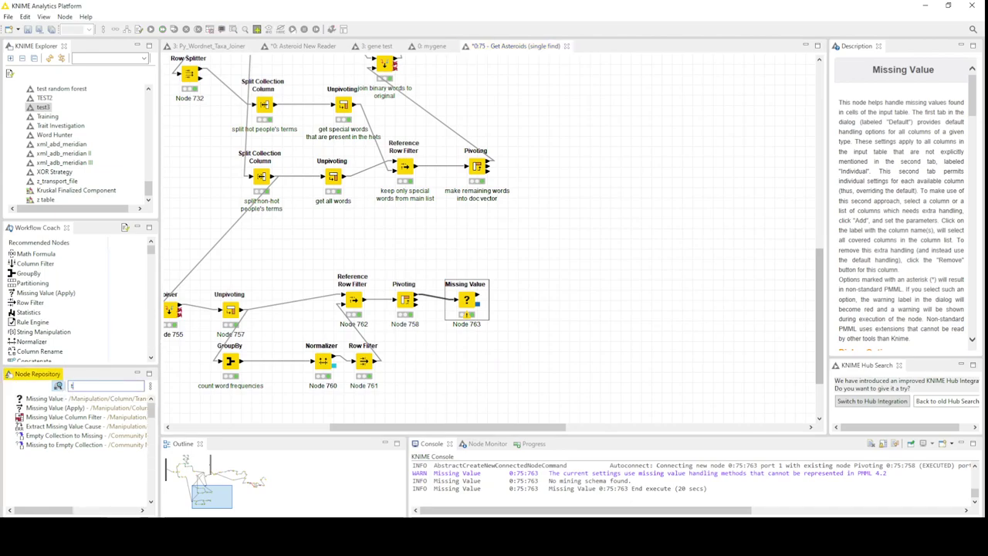
type("i")
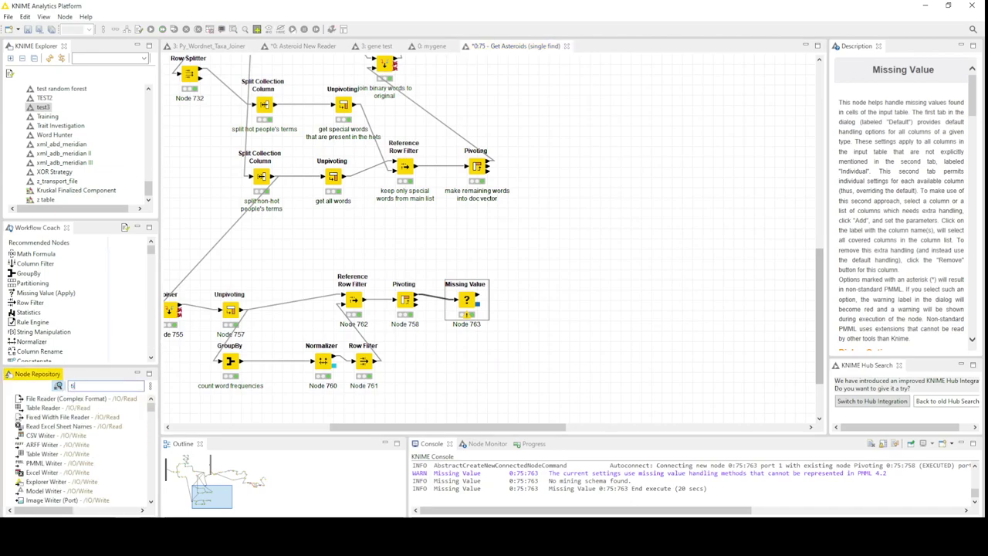
type("test")
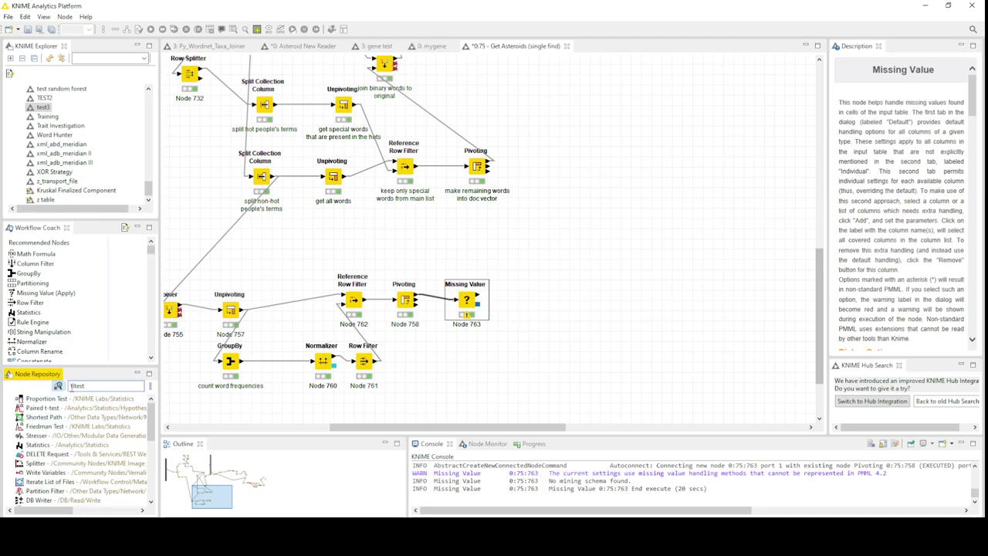
key("BackSpace")
type("-")
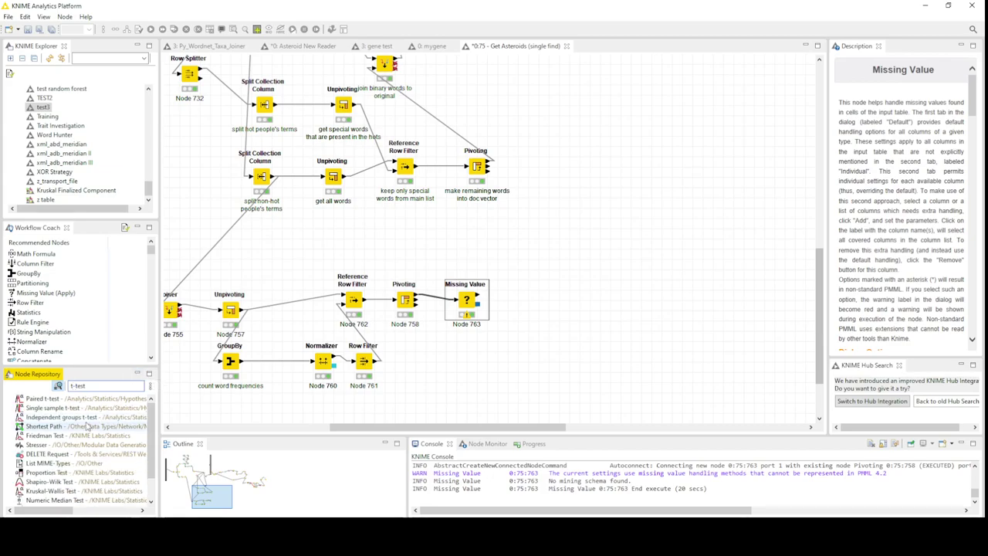
left_click_drag(77, 421, 558, 305)
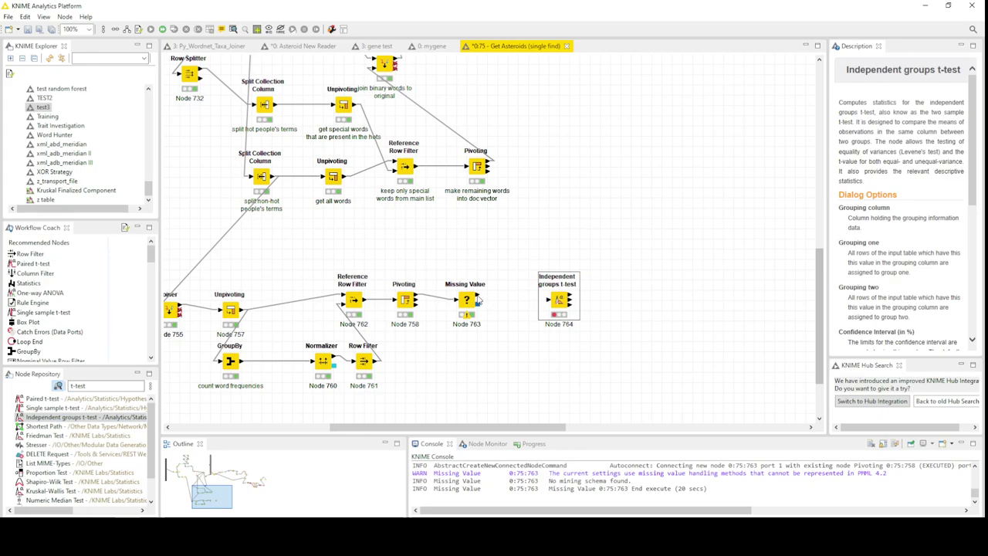
left_click_drag(478, 299, 555, 304)
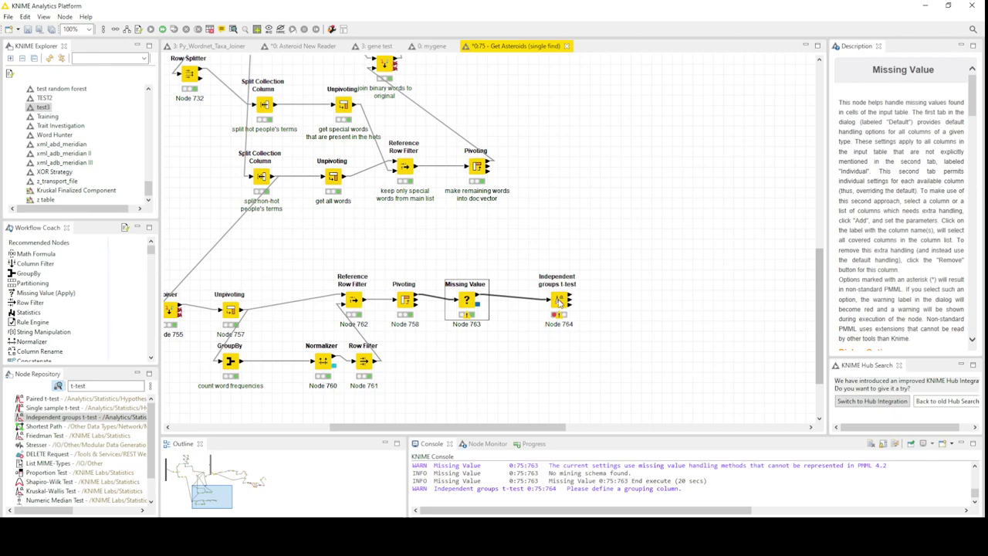
- Set the t-test's grouping column to inSection, with 1 as group one and 0 as group two
double_click(559, 303)
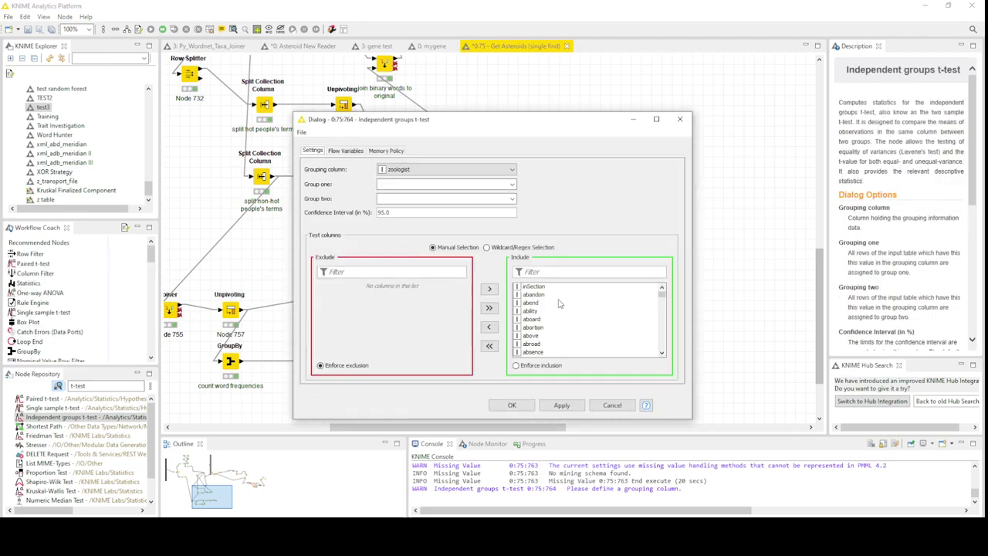
left_click(504, 171)
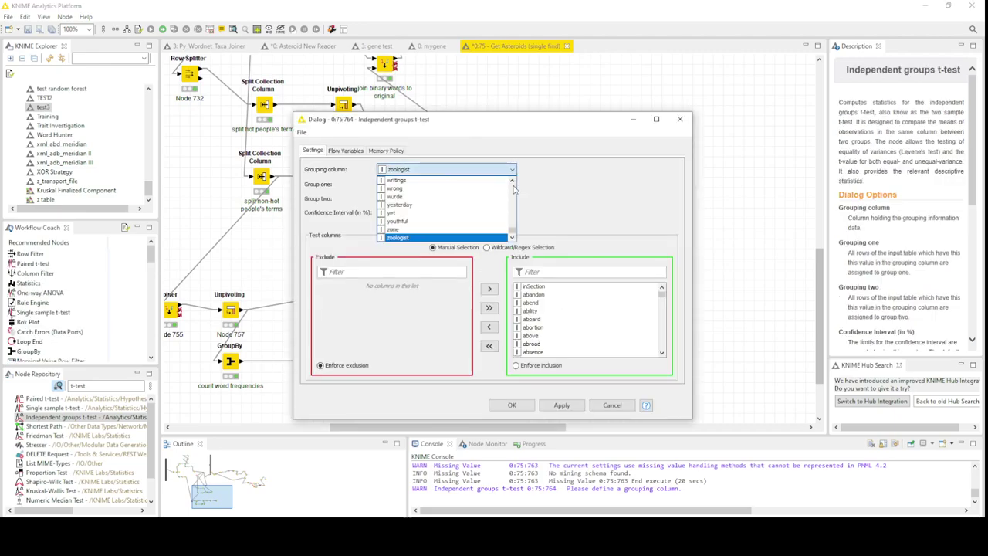
left_click_drag(511, 233, 510, 181)
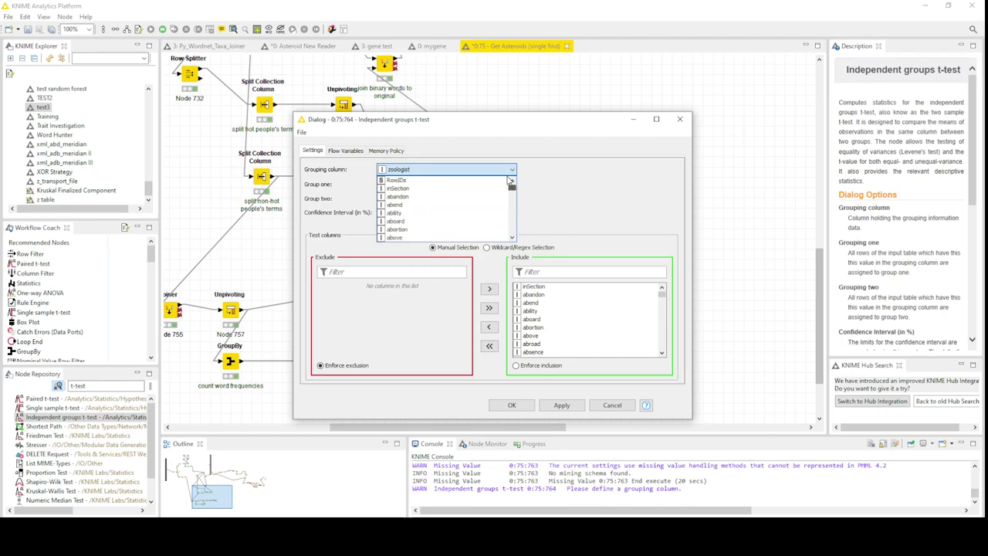
left_click(404, 188)
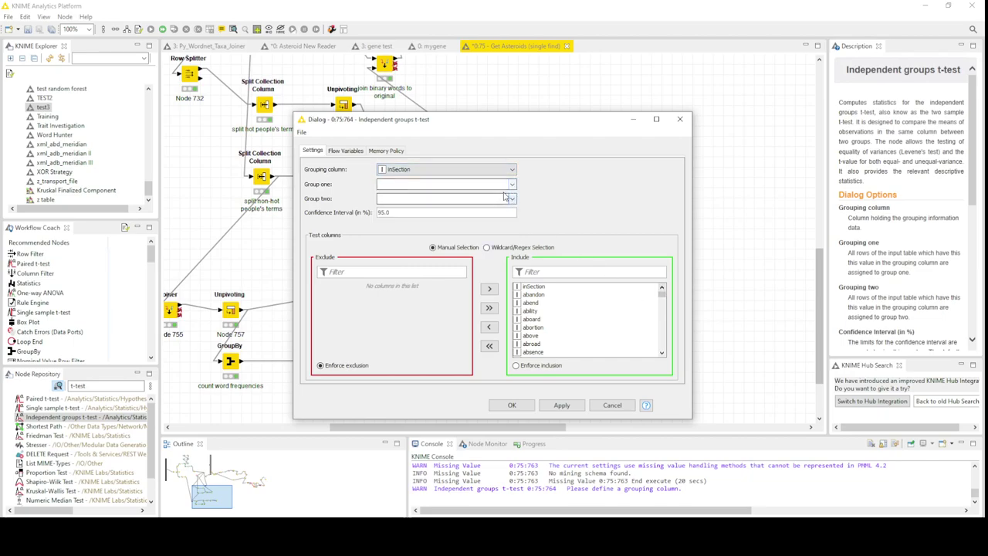
left_click(511, 186)
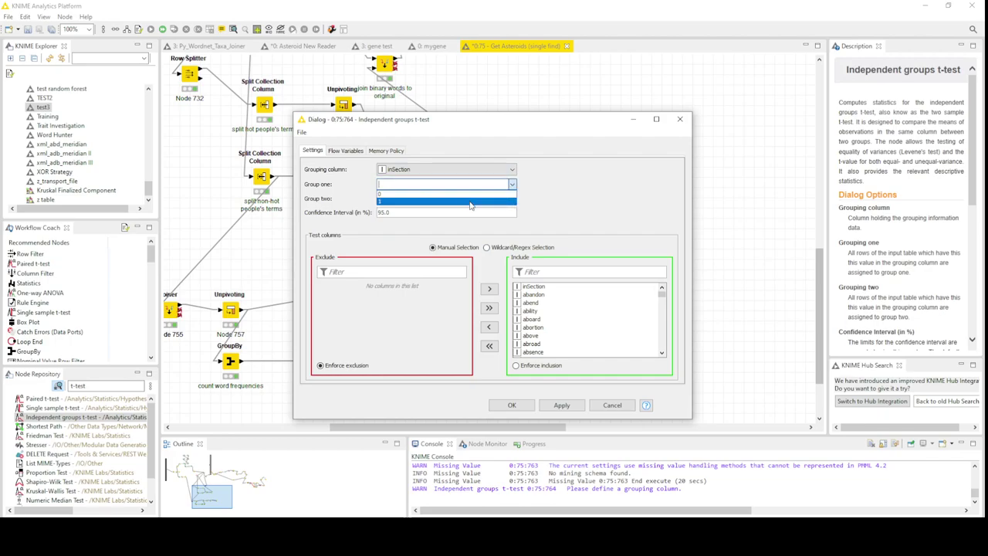
left_click(470, 202)
left_click(512, 200)
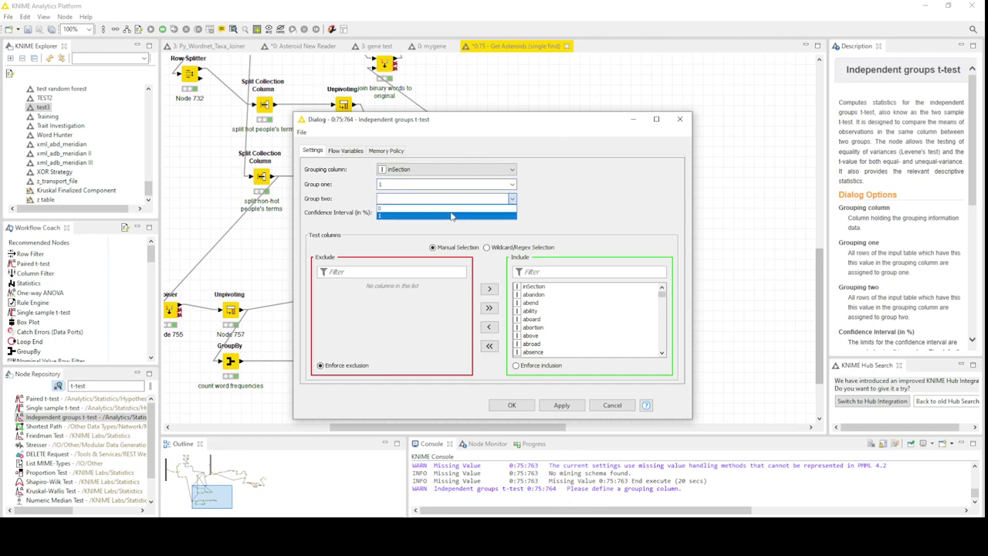
left_click(452, 215)
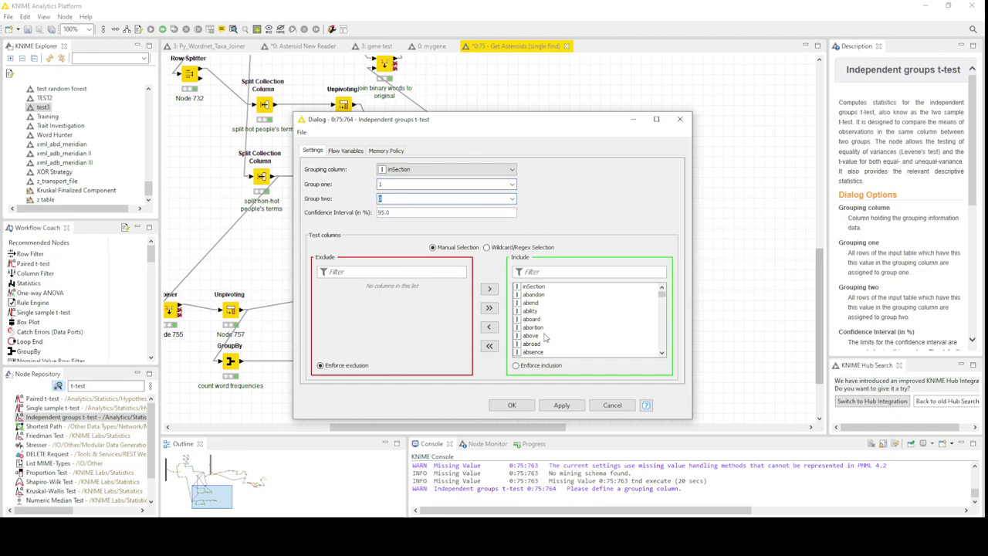
- Exclude all test columns from the t-test, and include only abandon, abend and ability
left_click(488, 346)
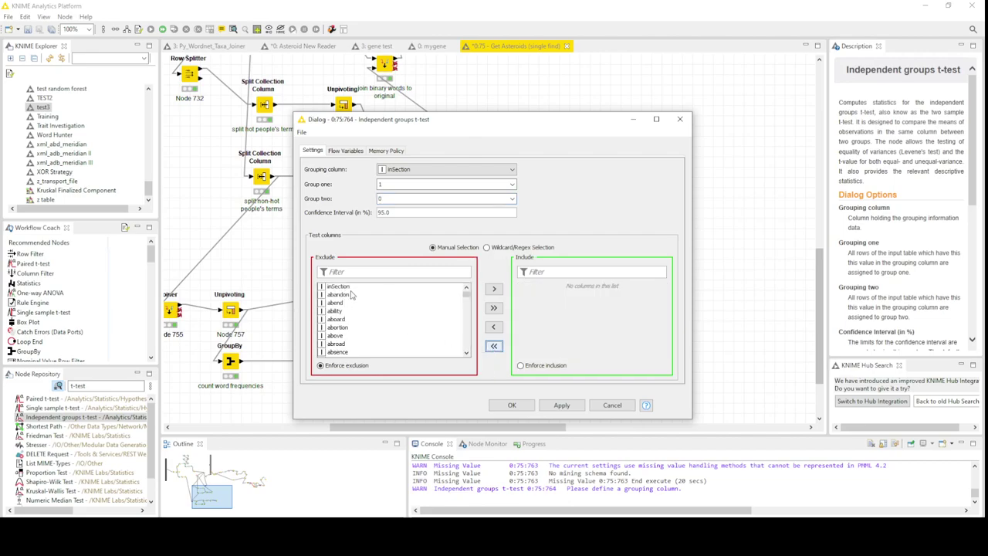
left_click_drag(358, 296, 355, 311)
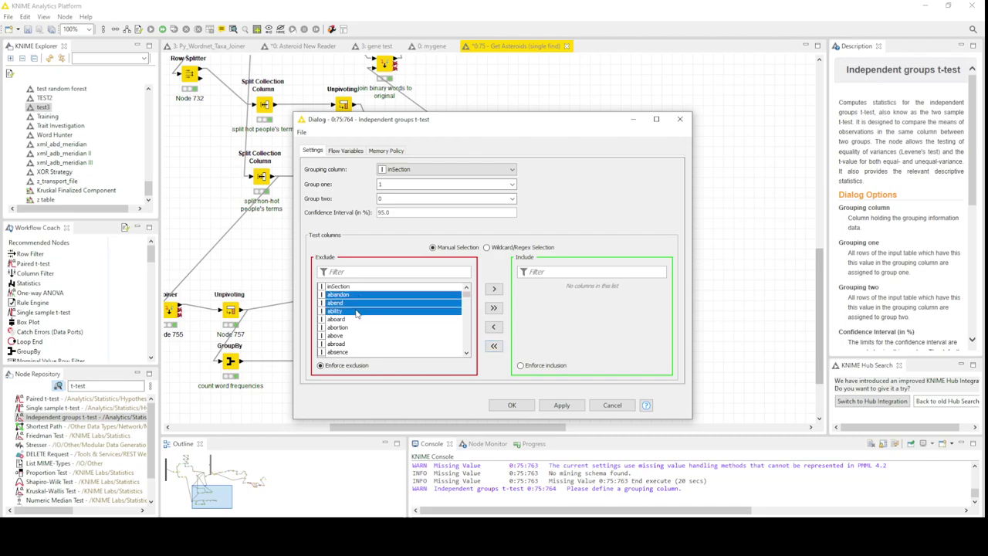
left_click(494, 291)
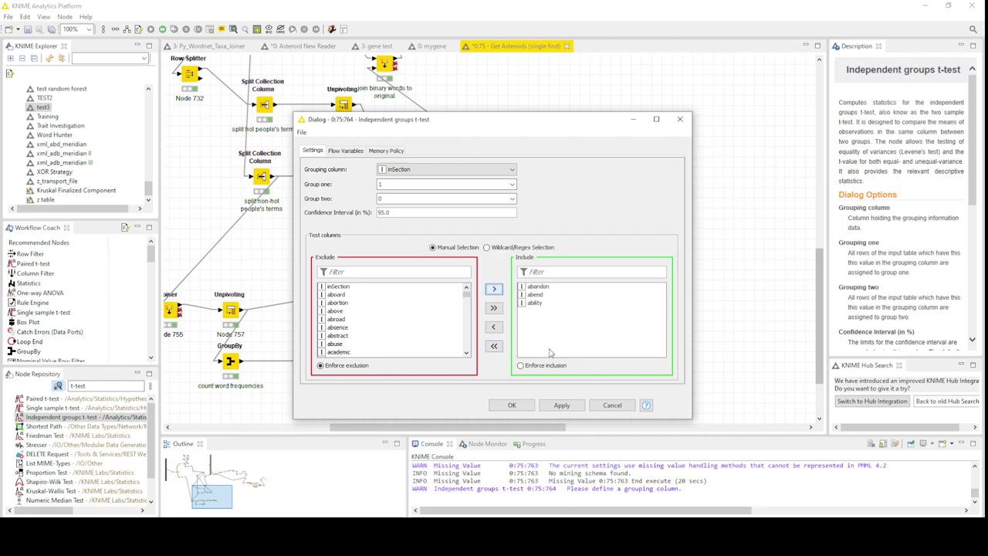
- Confirm the t-test settings and execute the Independent groups t-test node on the three included words
left_click(511, 406)
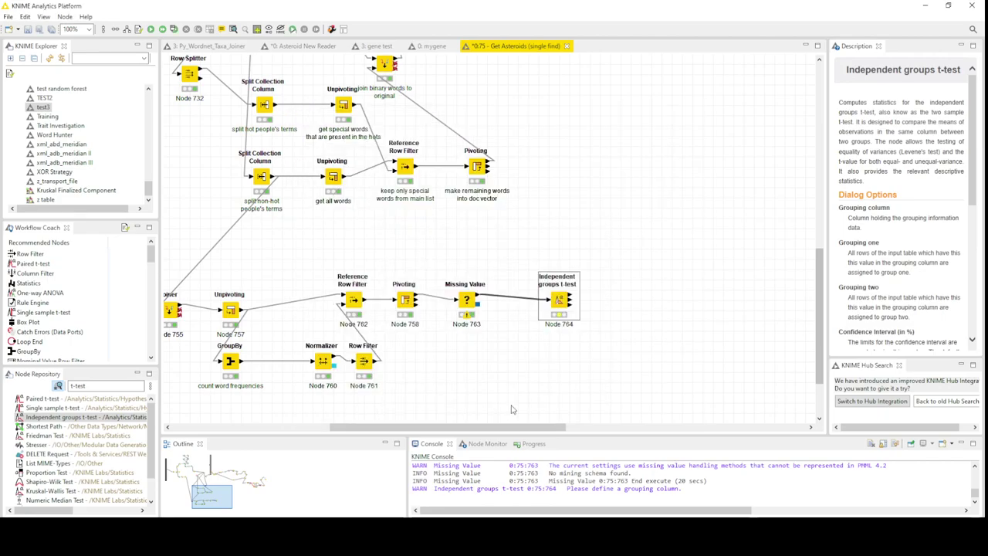
right_click(555, 310)
left_click(628, 49)
mouse_move(568, 317)
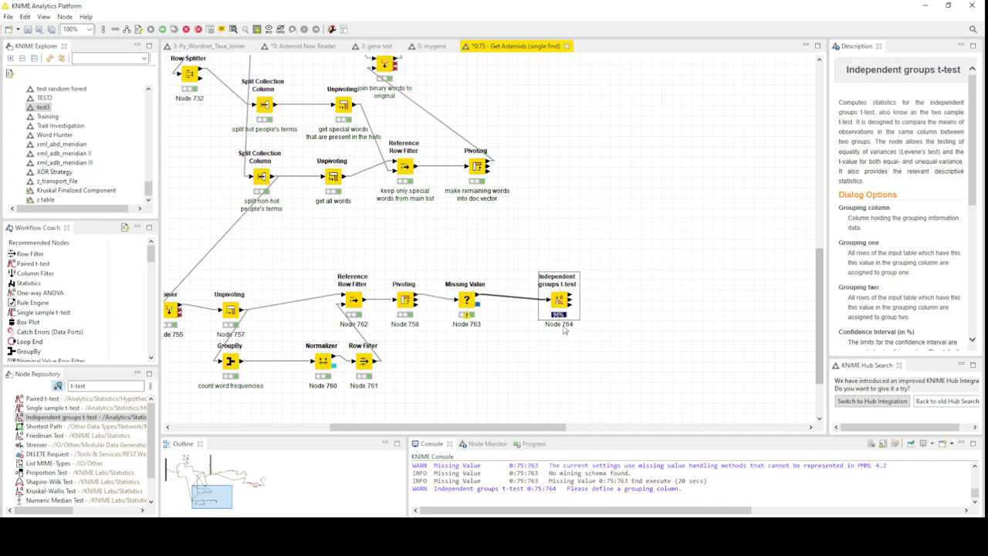
- Open the t-test results table, widen the p-value (2-tailed) column, examine the p-values for abandon, abend and ability, and close it
right_click(557, 301)
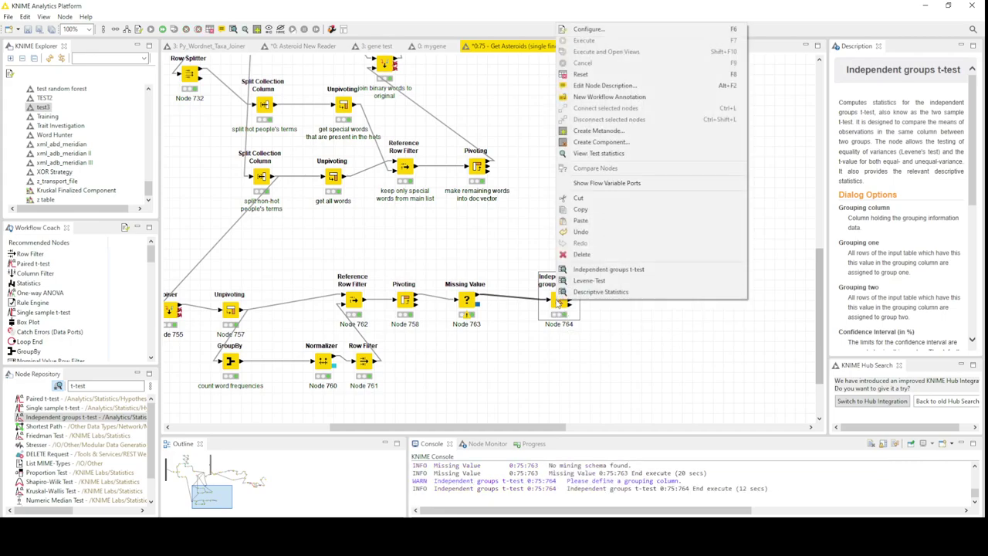
left_click(614, 271)
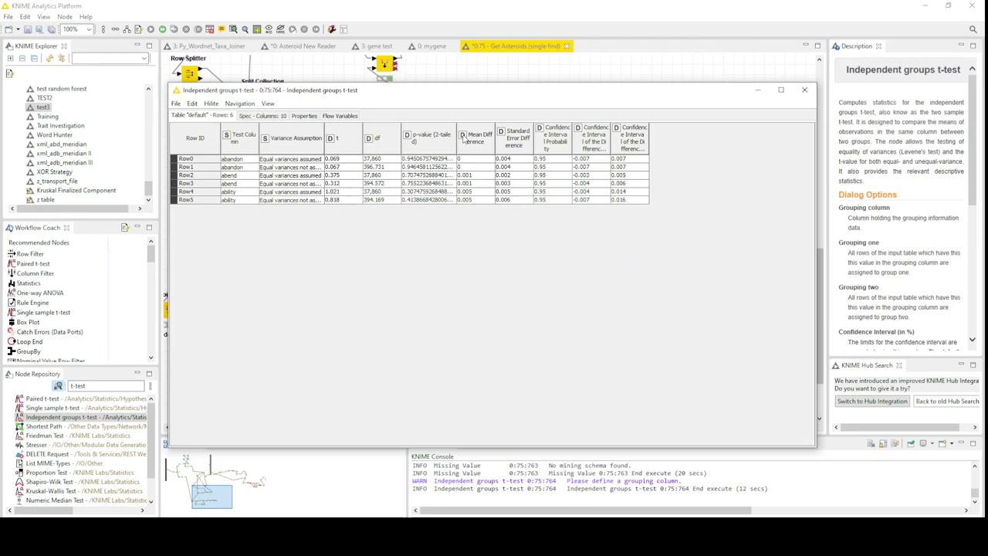
left_click_drag(455, 135, 578, 137)
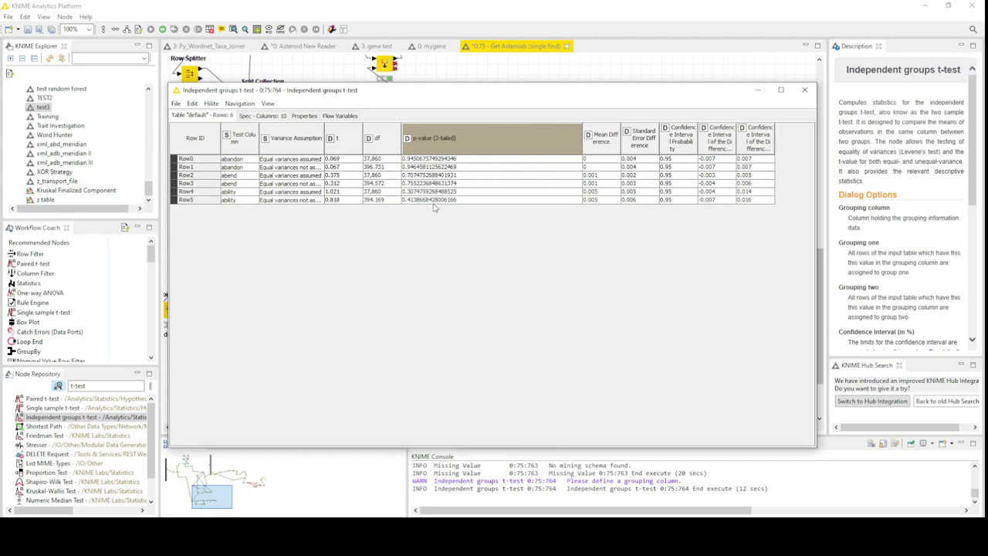
left_click_drag(456, 200, 474, 160)
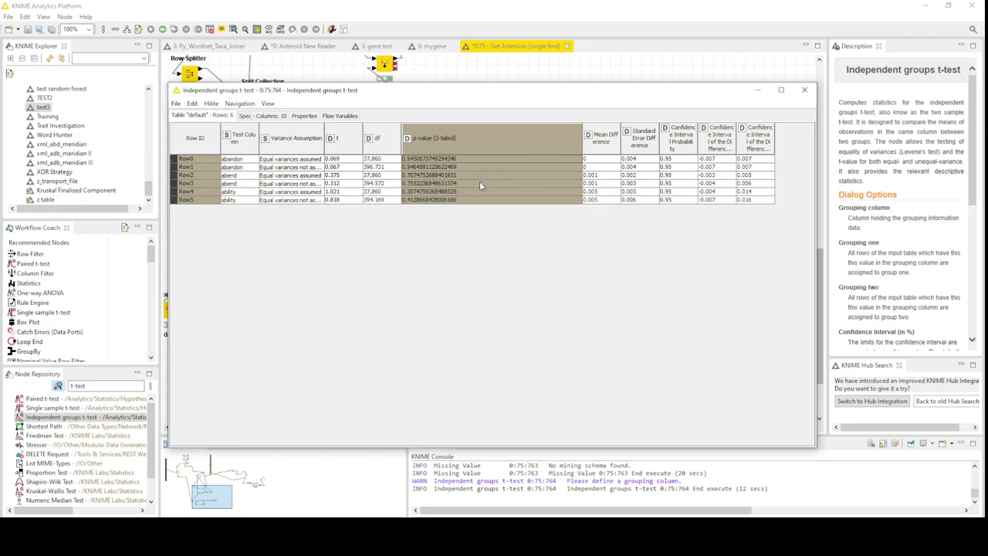
left_click(480, 175)
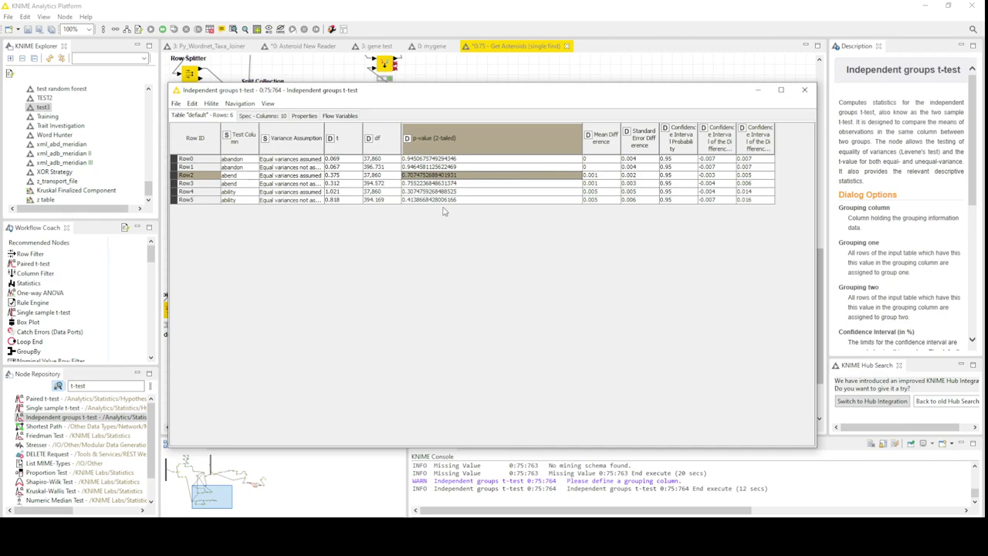
left_click_drag(415, 191, 413, 202)
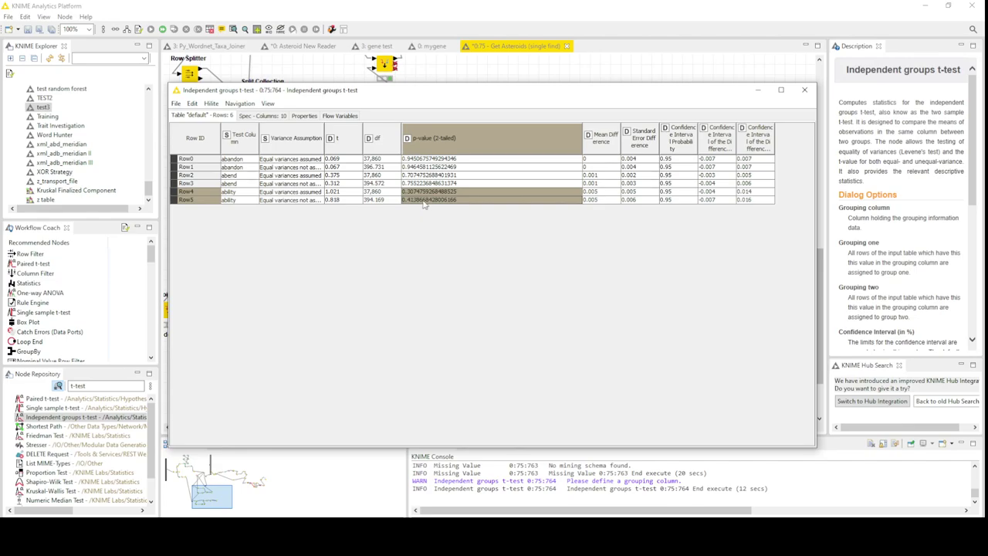
left_click(805, 90)
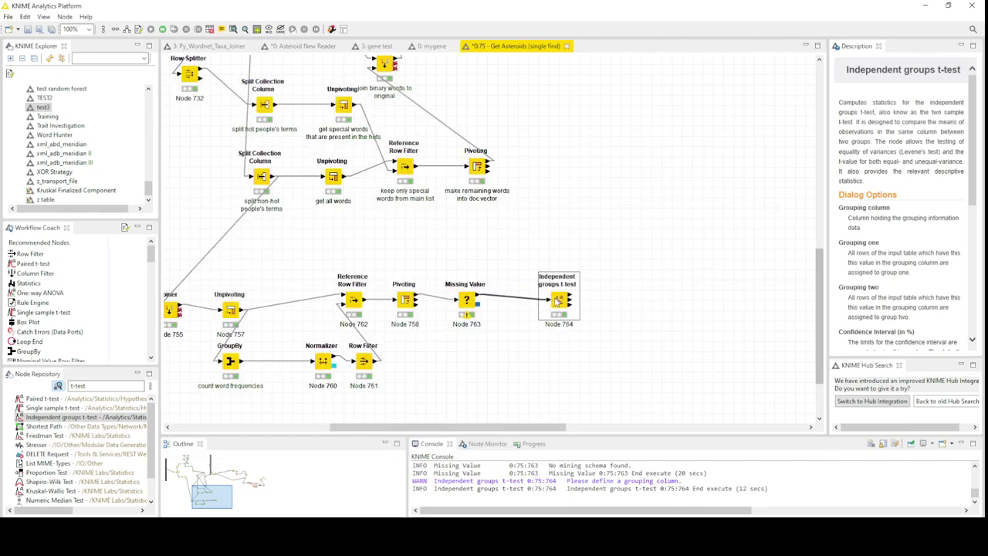
- Reconfigure the t-test to include all word columns as test columns, excluding only inSection
double_click(558, 301)
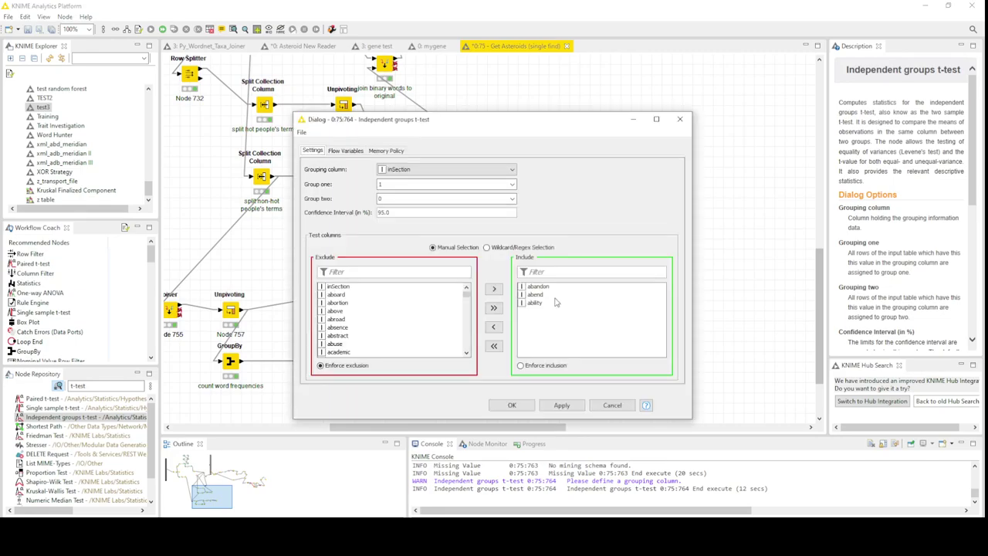
left_click(494, 309)
left_click(531, 287)
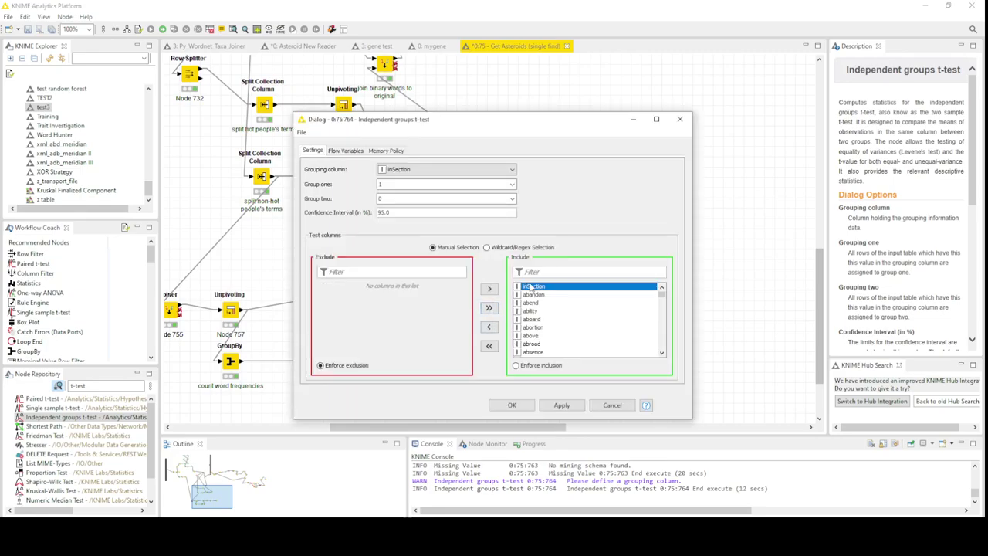
left_click(488, 327)
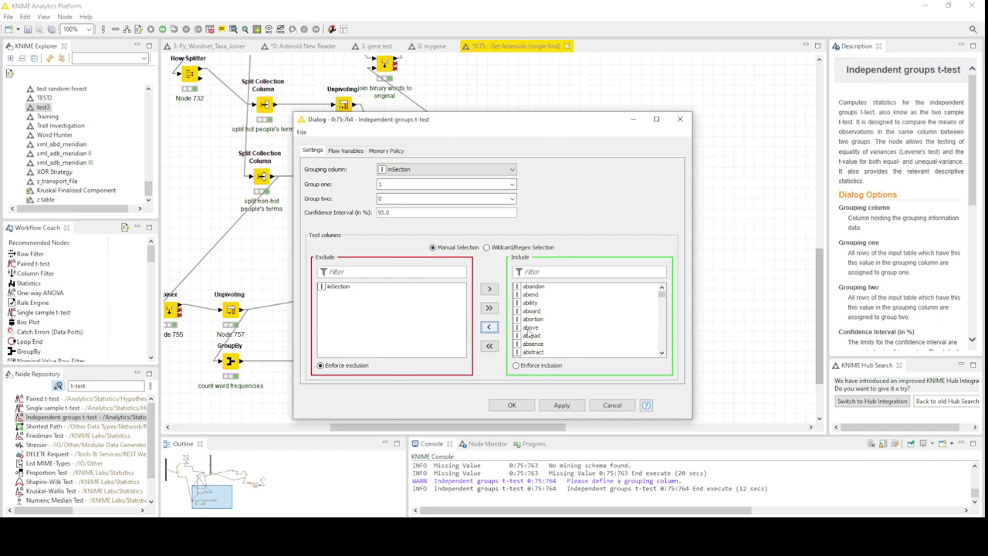
left_click(508, 407)
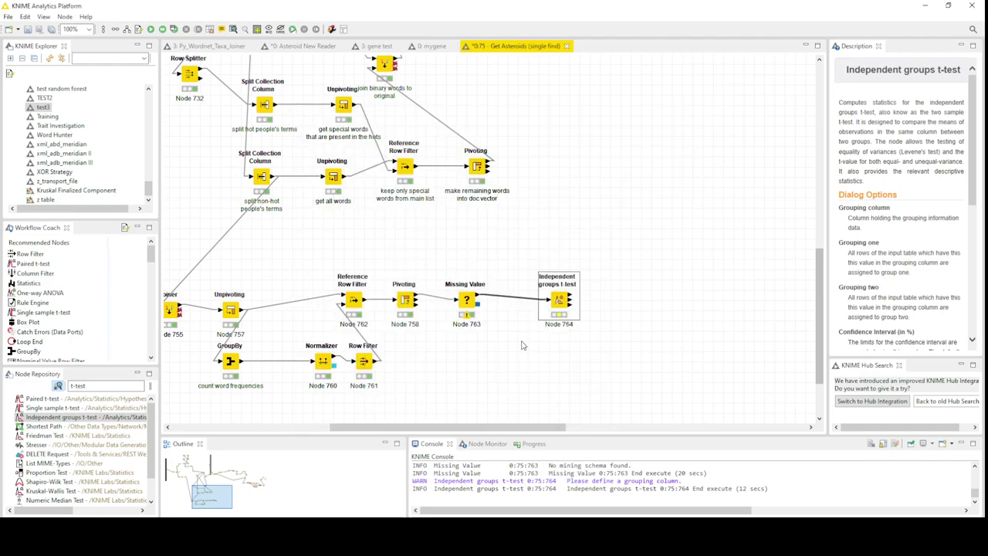
- Execute the Independent groups t-test node on all word columns, and check its excluded columns without changing the settings
right_click(556, 305)
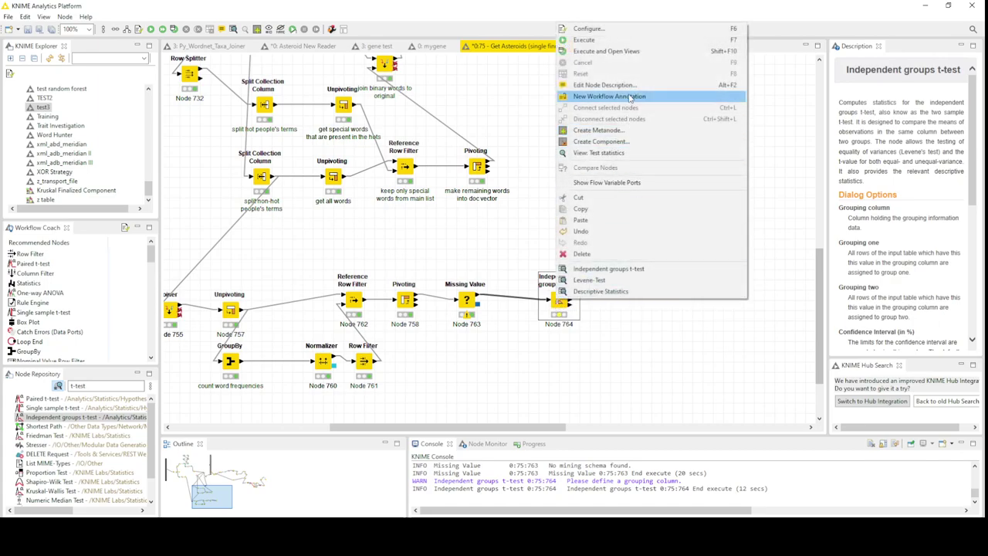
left_click(635, 41)
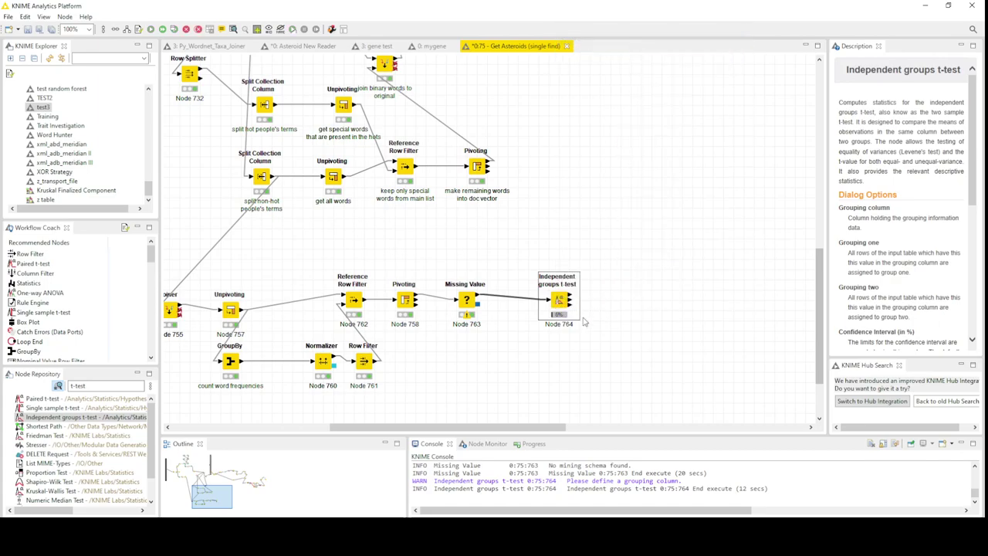
mouse_move(555, 317)
double_click(559, 299)
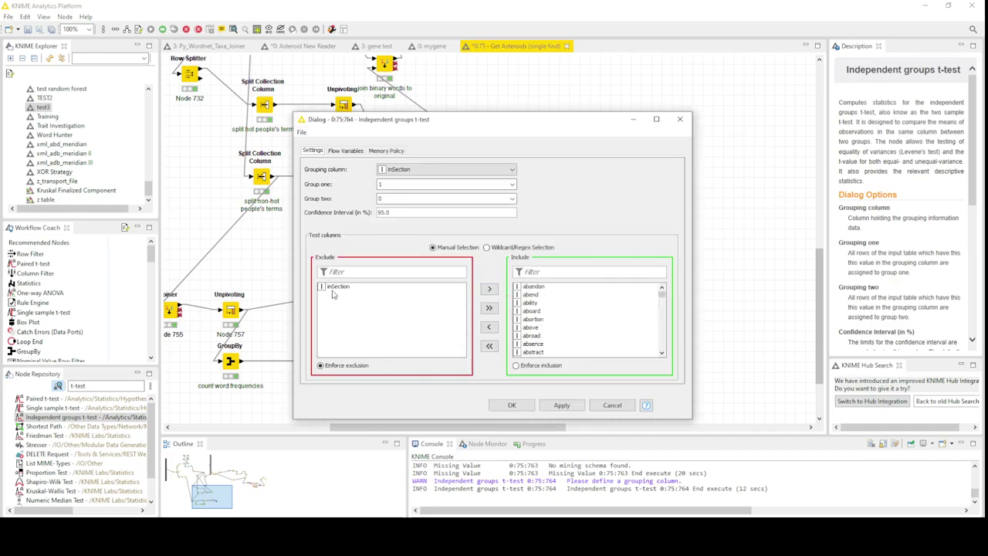
left_click(607, 407)
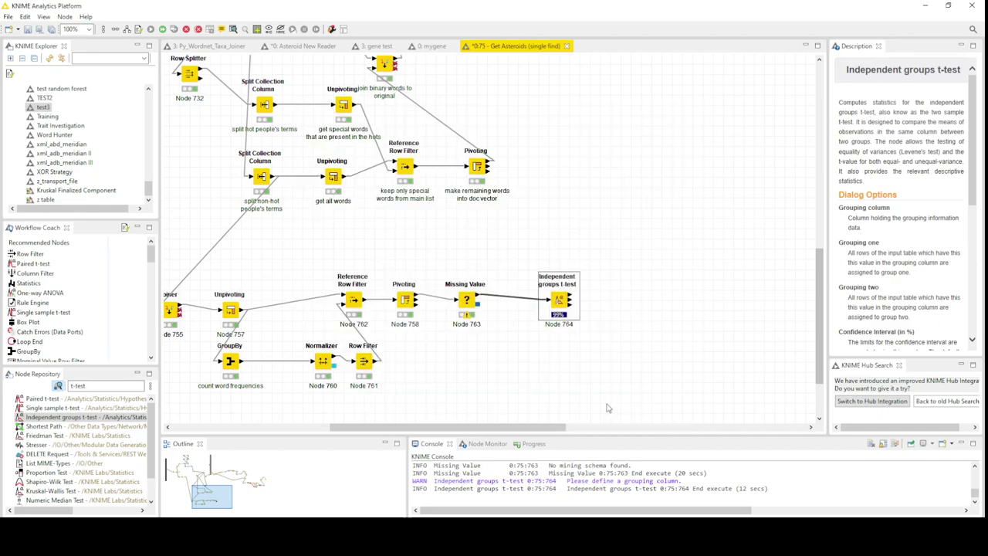
mouse_move(563, 318)
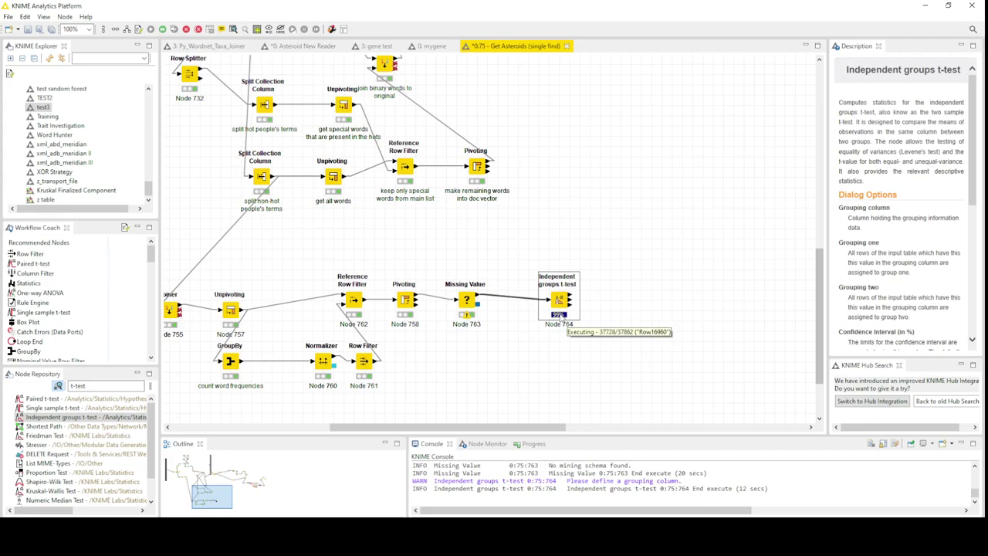
- Open the new t-test results table, widen the p-value (2-tailed) column, and examine the p-values for access and aboard
right_click(561, 299)
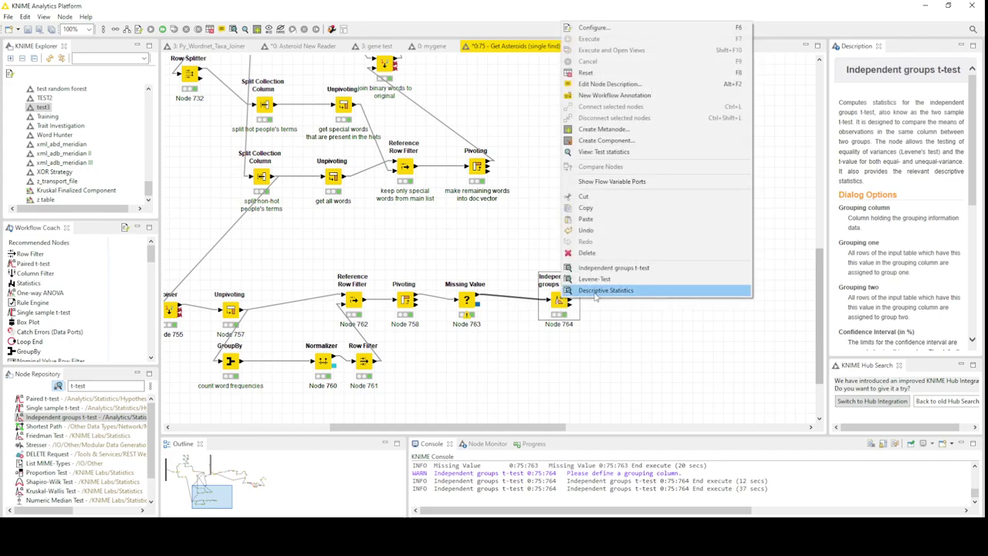
left_click(631, 269)
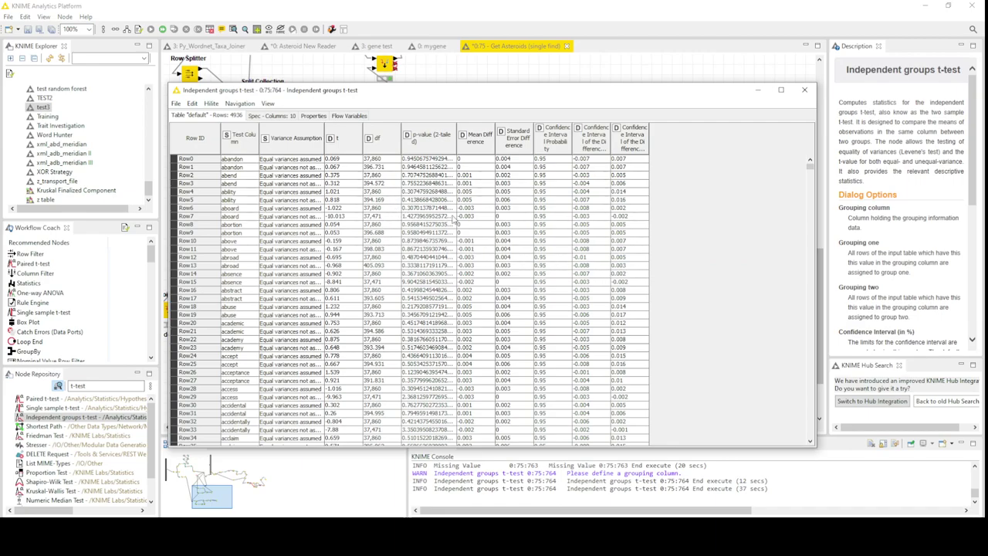
left_click_drag(456, 139, 505, 140)
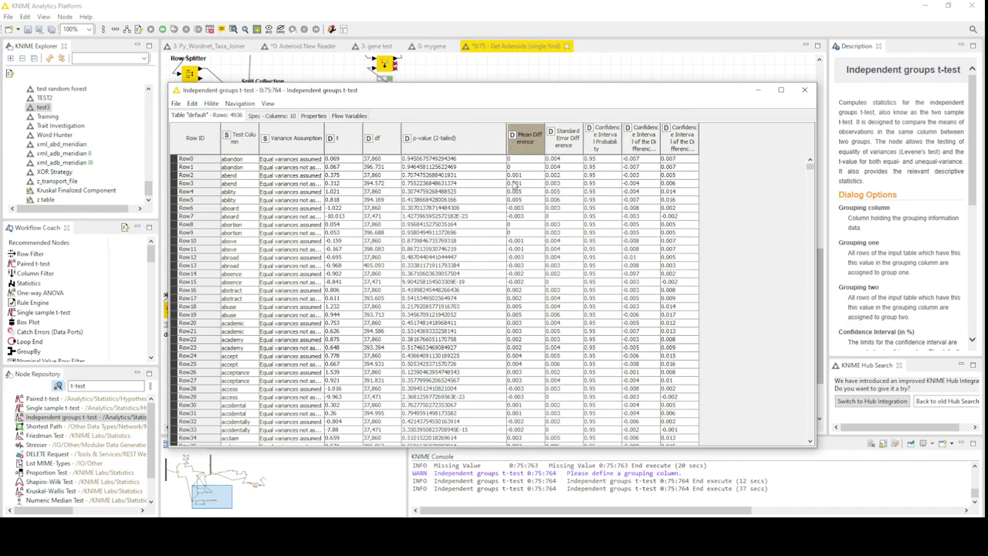
left_click(458, 398)
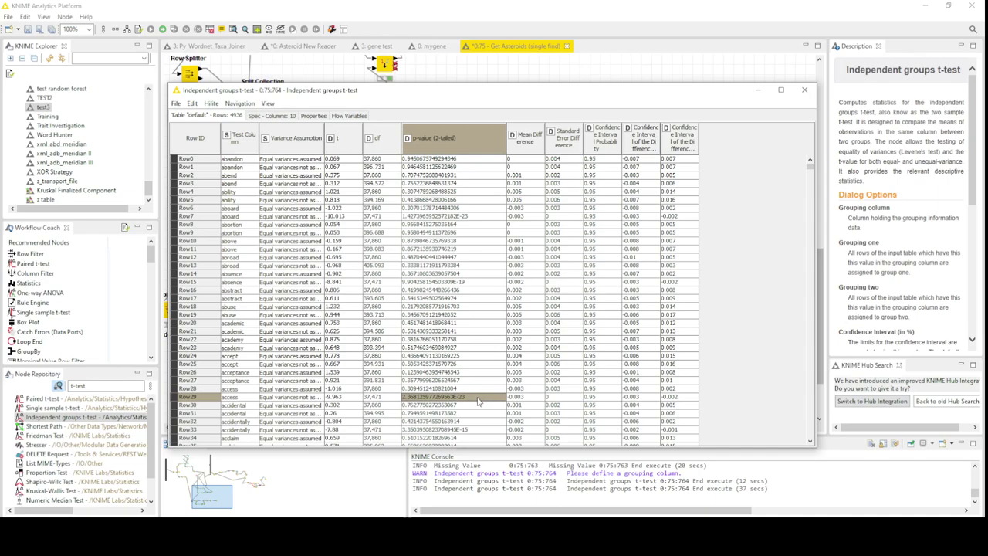
left_click(436, 388)
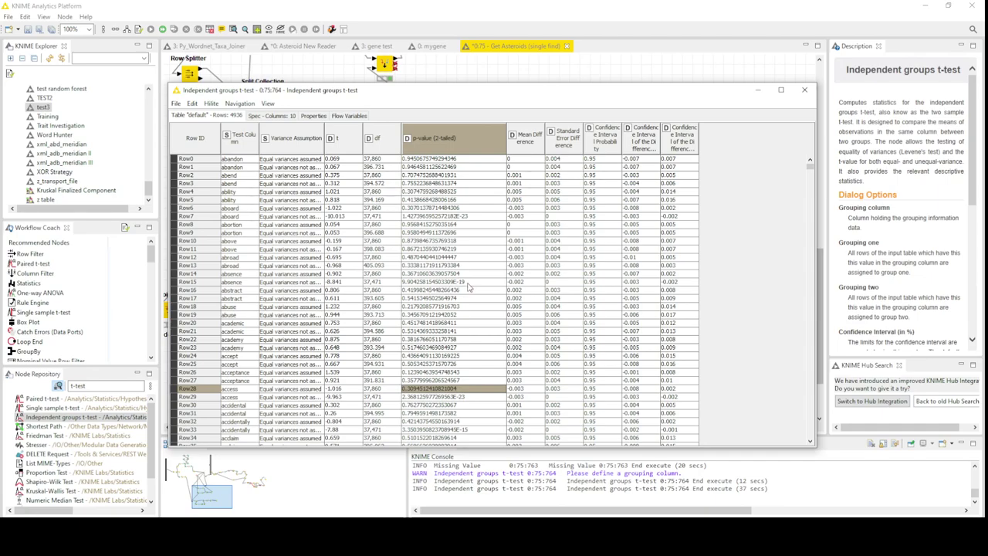
left_click(454, 219)
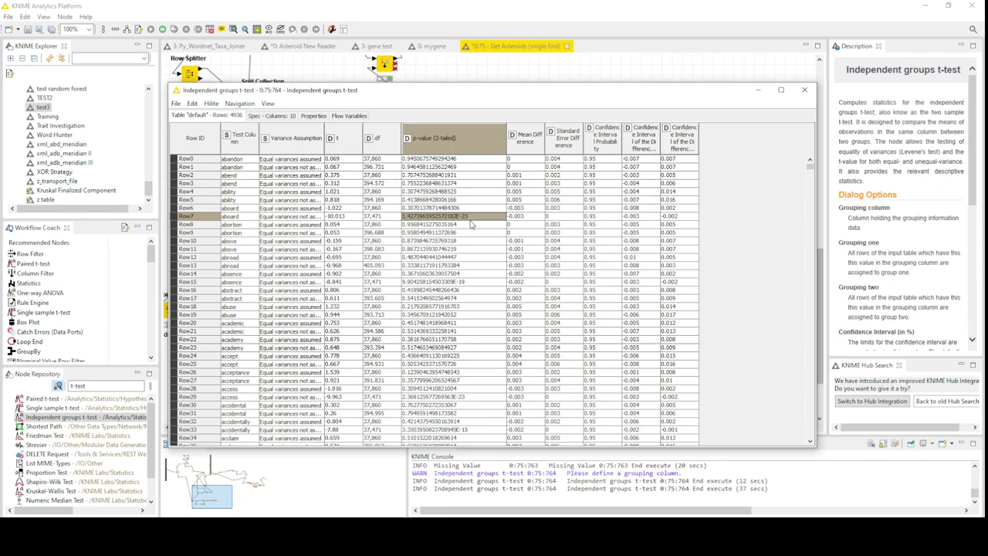
- Examine p-values and variance assumptions further down the t-test results, including accumulate, accomplish and accomplice, and close the table
scroll(487, 378, "down", 9)
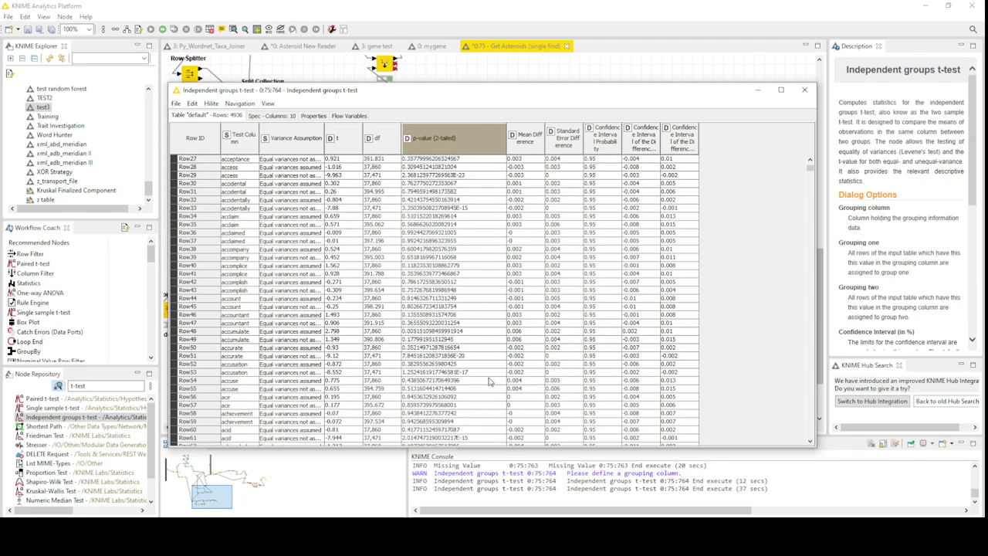
scroll(488, 381, "down", 1)
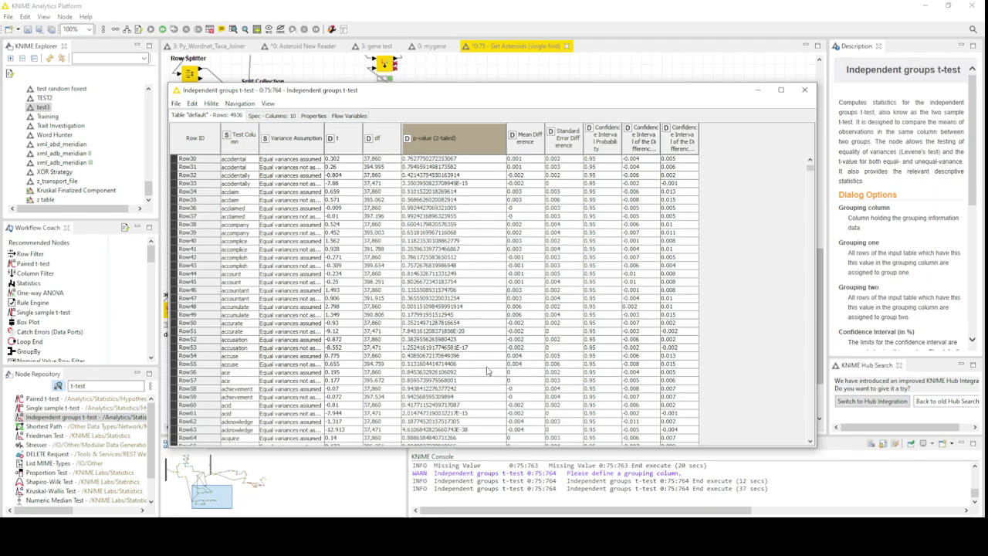
scroll(480, 386, "down", 2)
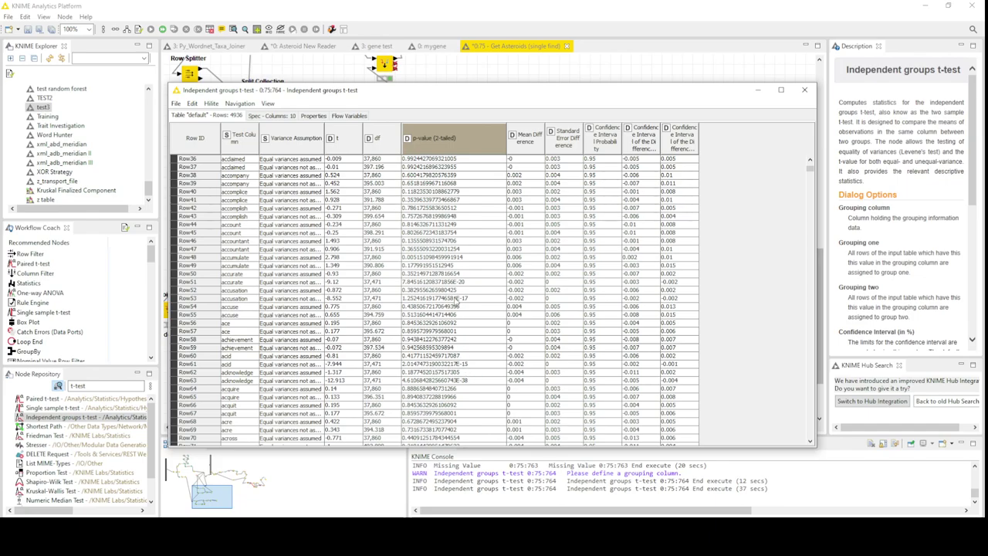
left_click_drag(432, 257, 492, 260)
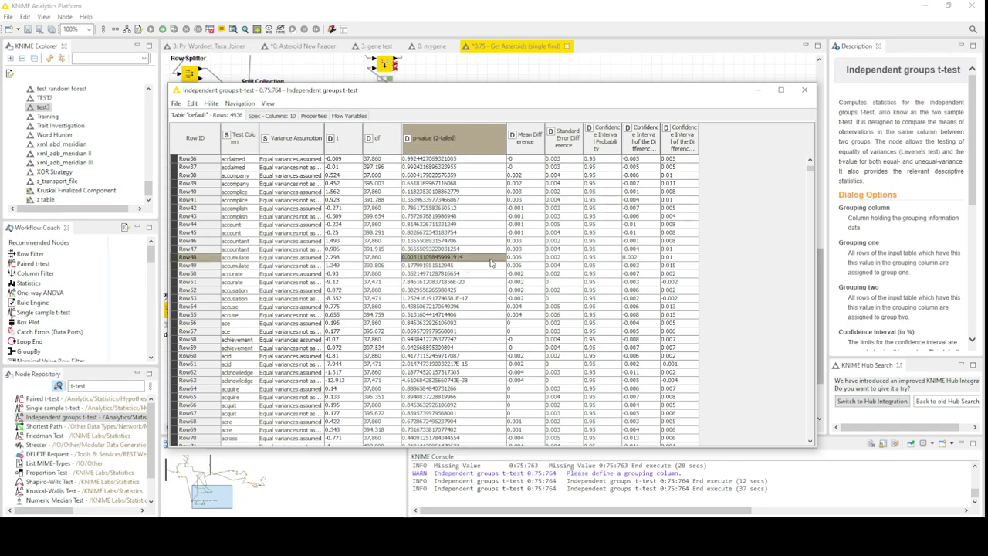
left_click(490, 217)
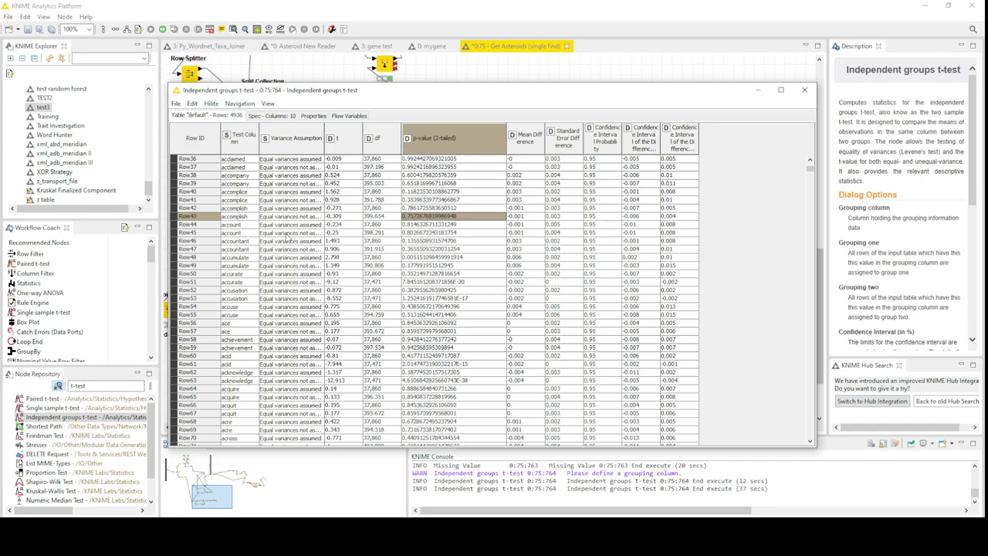
left_click(307, 201)
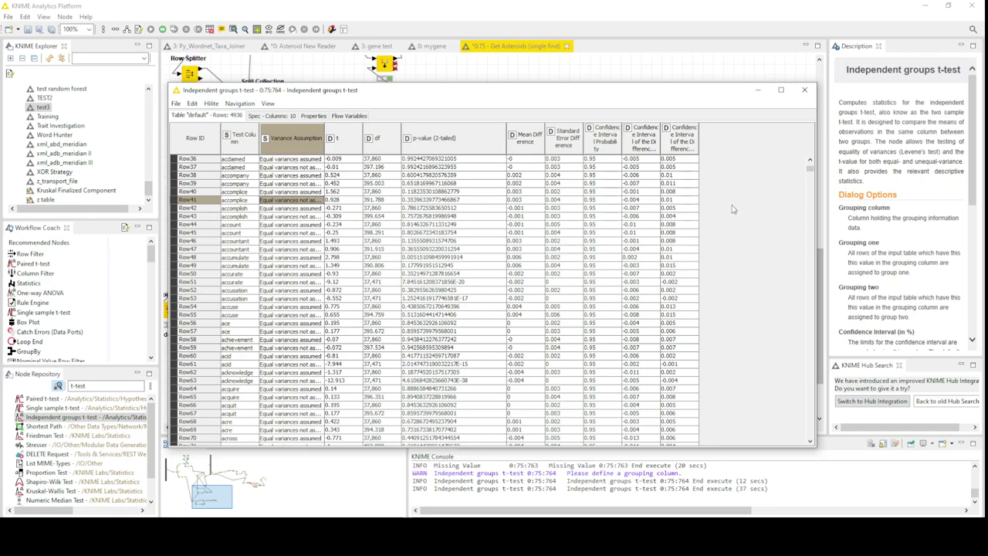
left_click(805, 91)
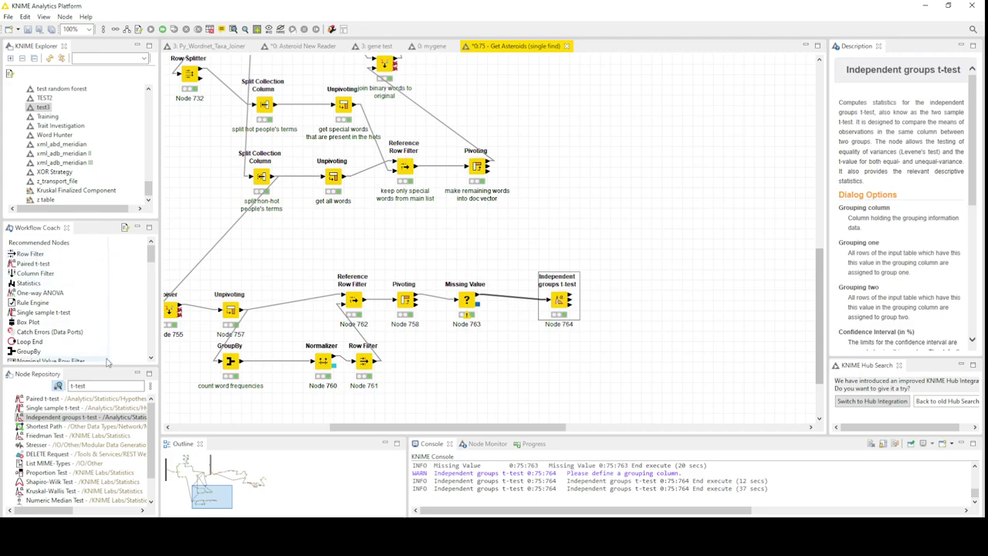
- Find the Row Filter (Labs) node, add it after the Independent groups t-test node, and open its configuration
left_click(94, 384)
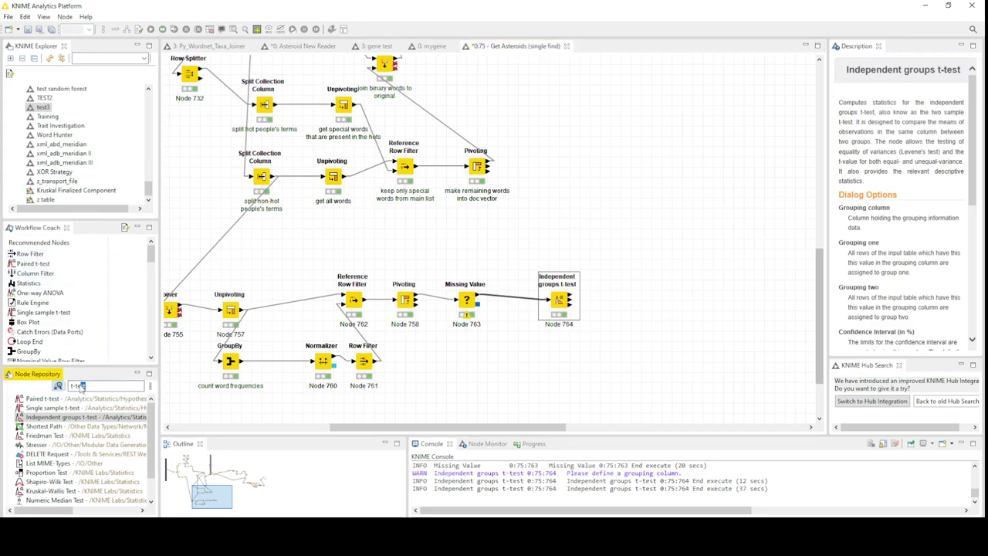
type("row")
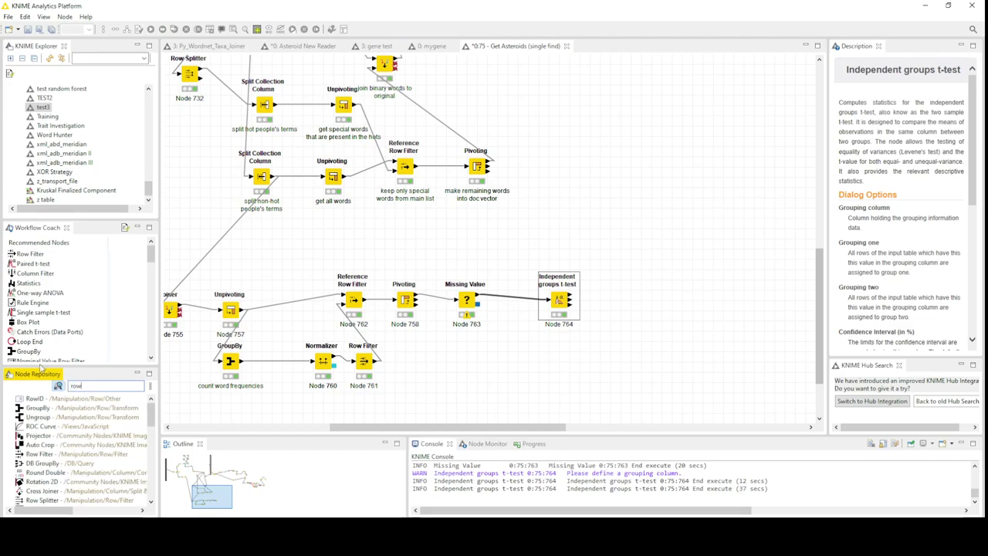
type(" fil")
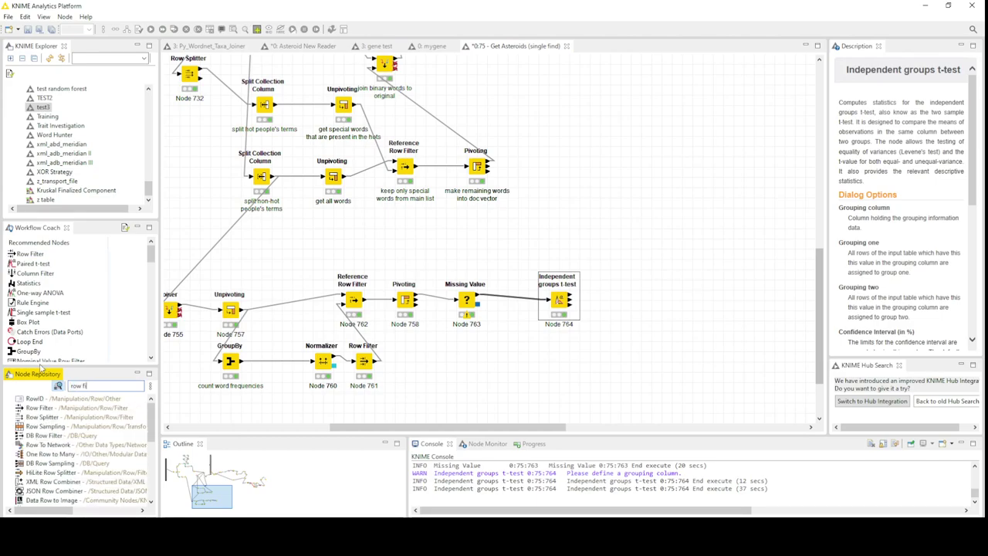
left_click(49, 418)
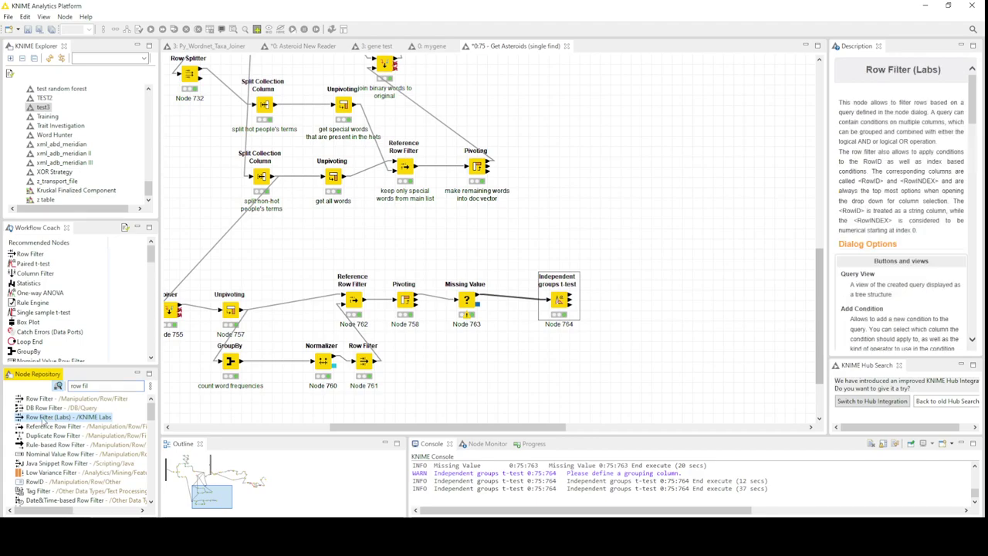
left_click_drag(49, 417, 610, 301)
double_click(611, 301)
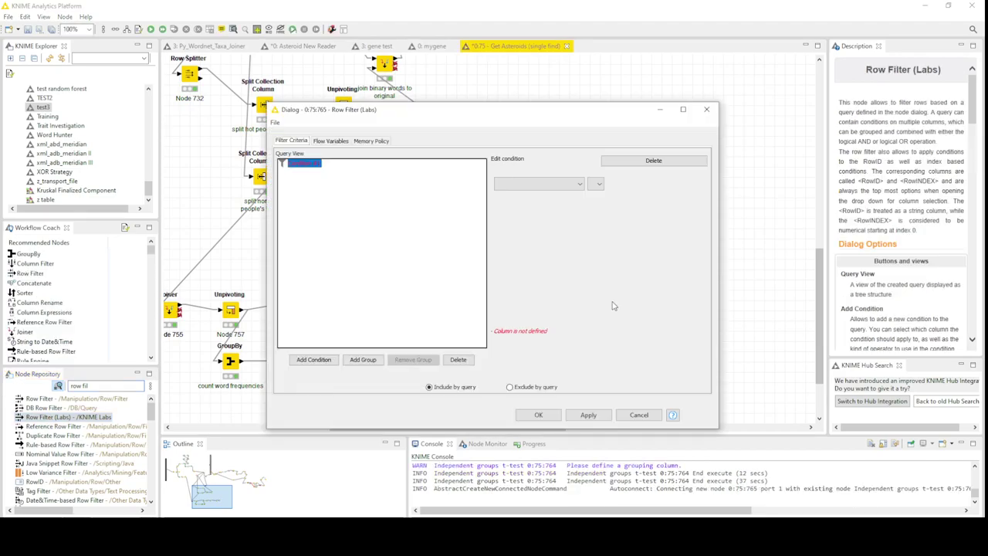
- Add a second condition to the row filter query
left_click(555, 185)
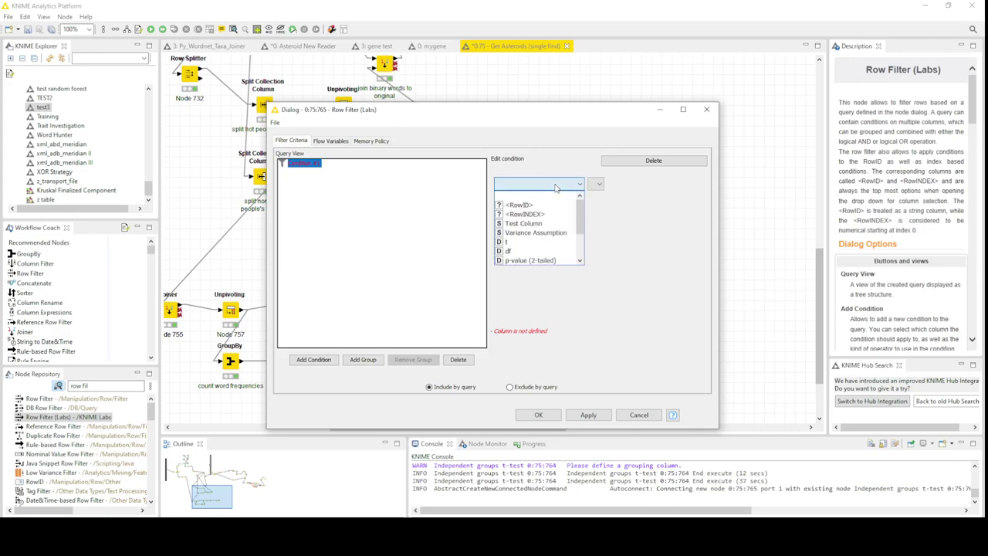
left_click(439, 194)
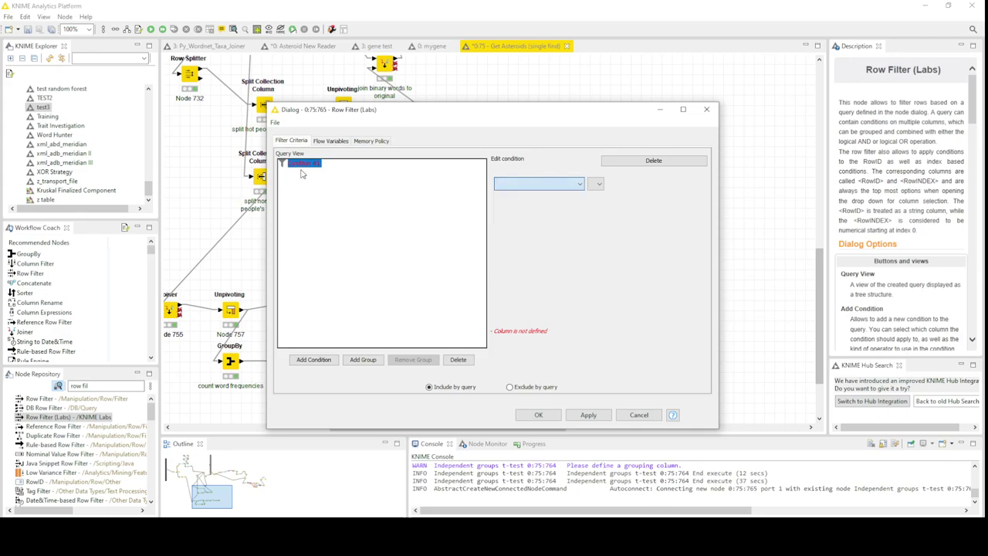
left_click(316, 356)
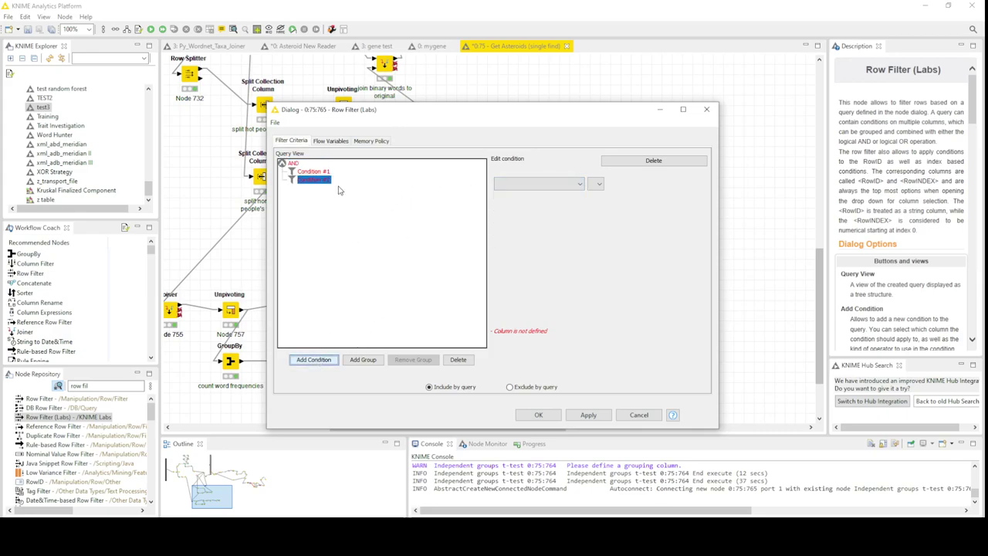
- Make the first condition pattern-match Variance Assumption against *not* with wild cards, and set the filter to exclude by query
left_click(313, 172)
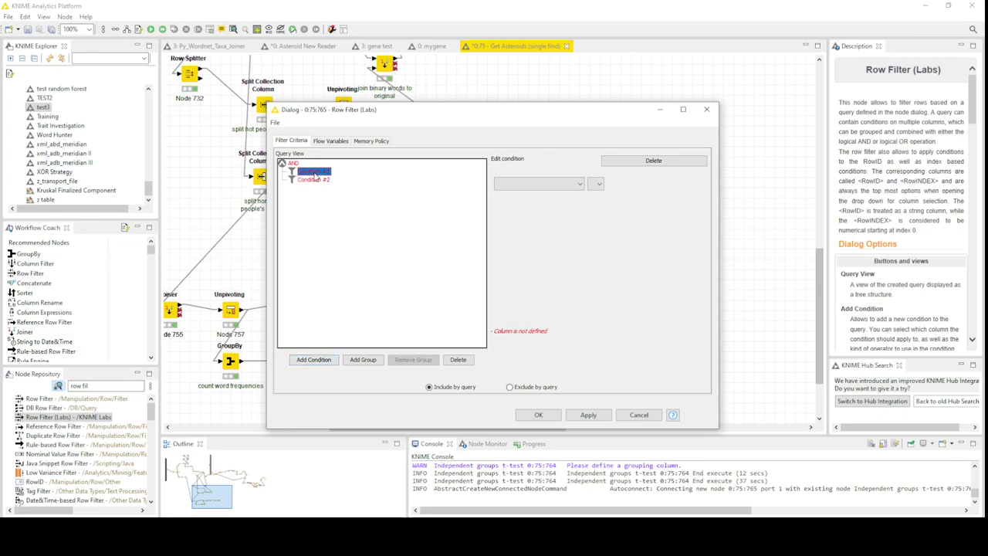
left_click(546, 186)
scroll(541, 231, "down", 2)
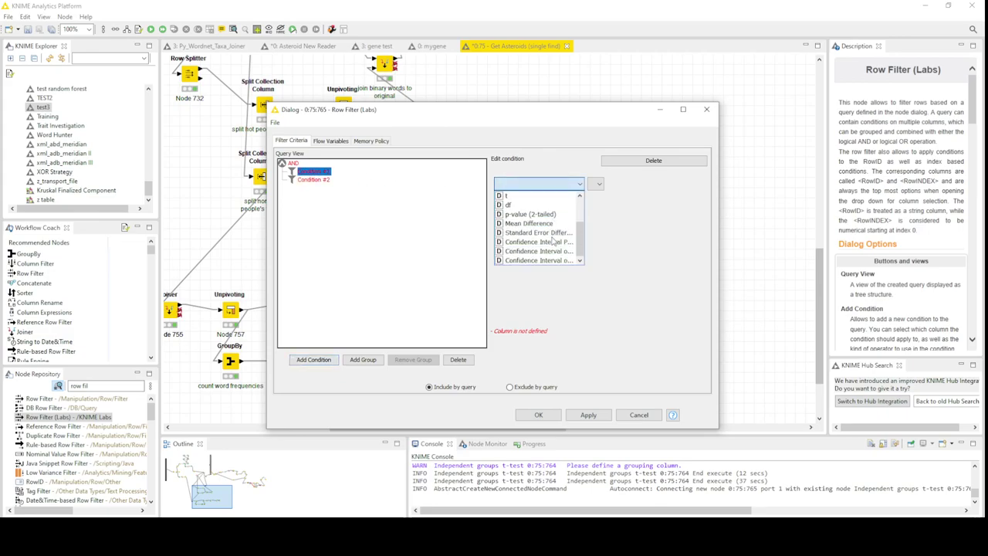
scroll(543, 234, "up", 1)
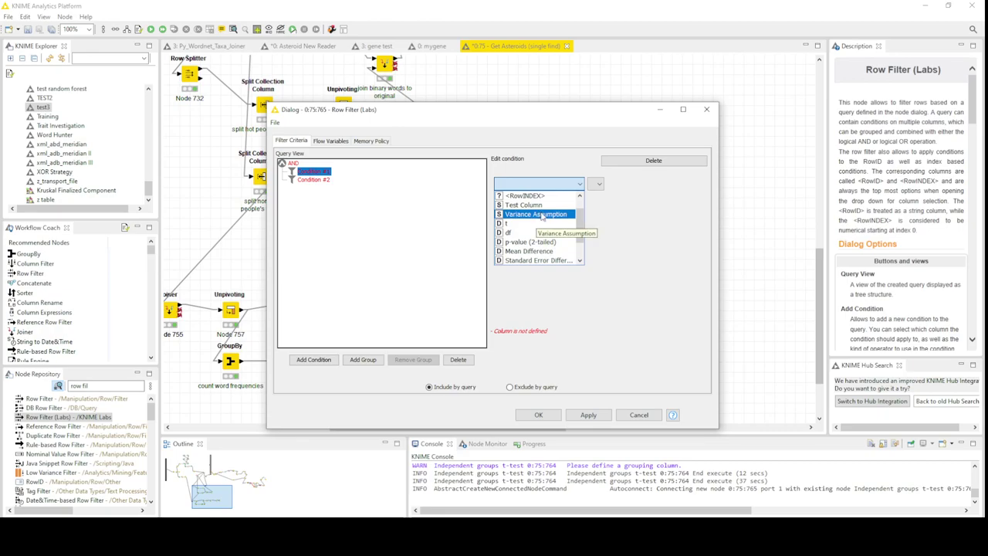
left_click(543, 214)
left_click(609, 186)
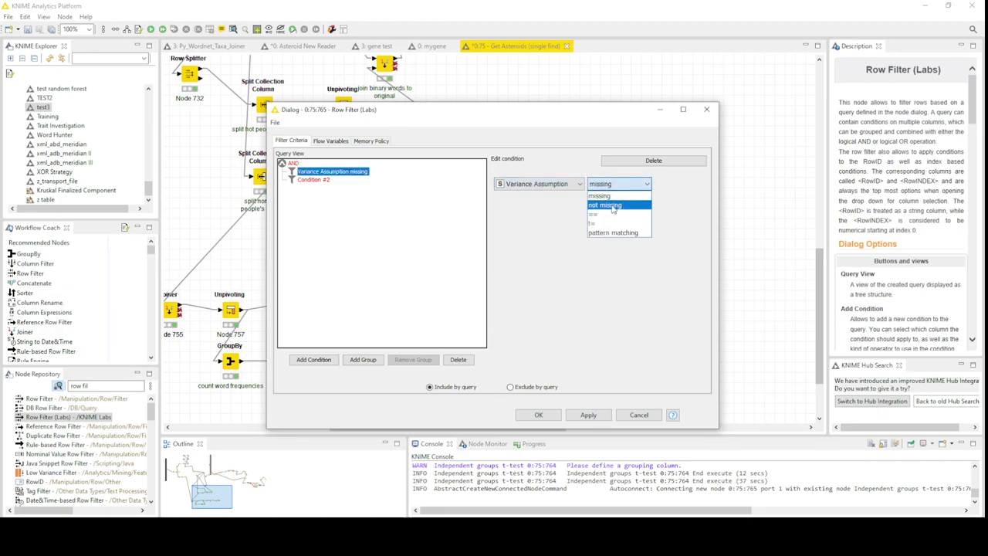
left_click(613, 232)
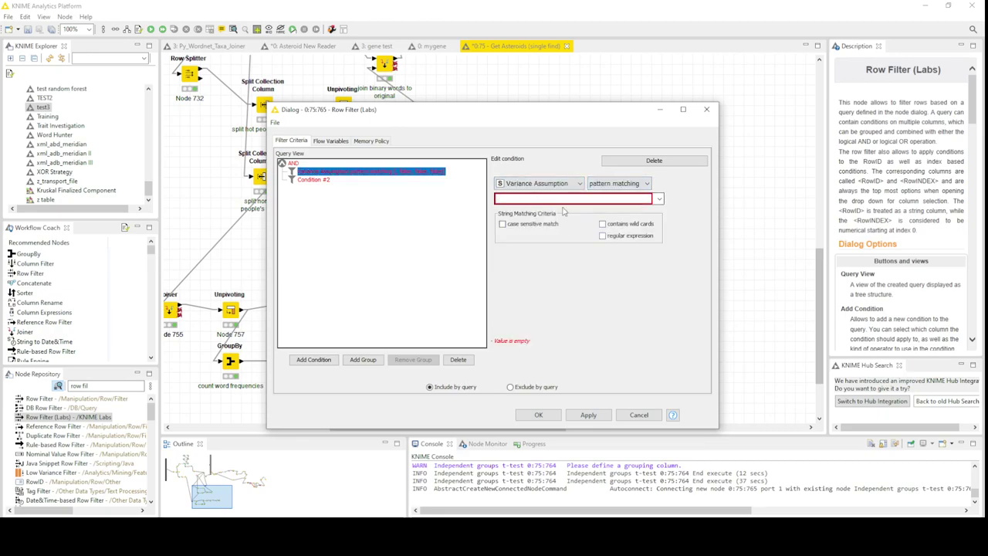
left_click(615, 224)
left_click(566, 199)
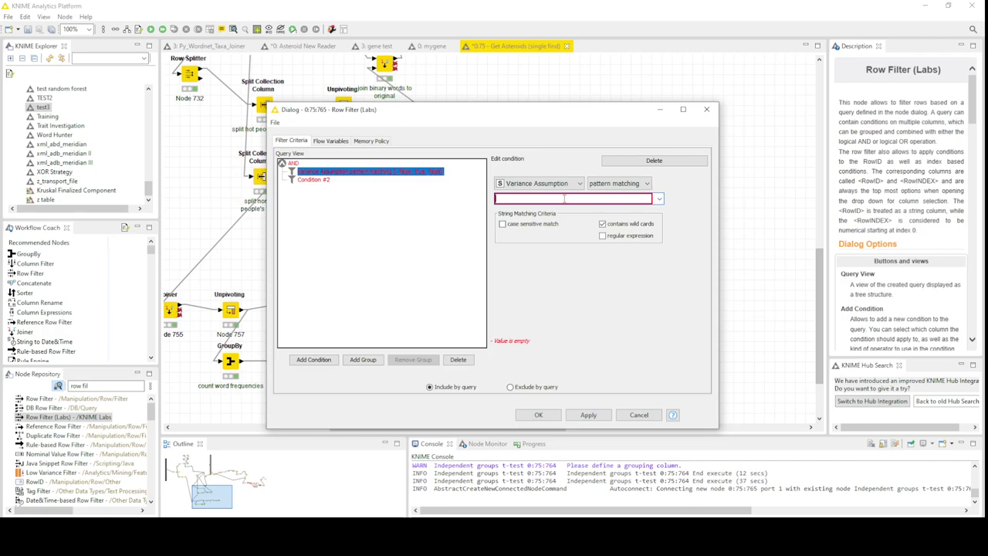
type("*")
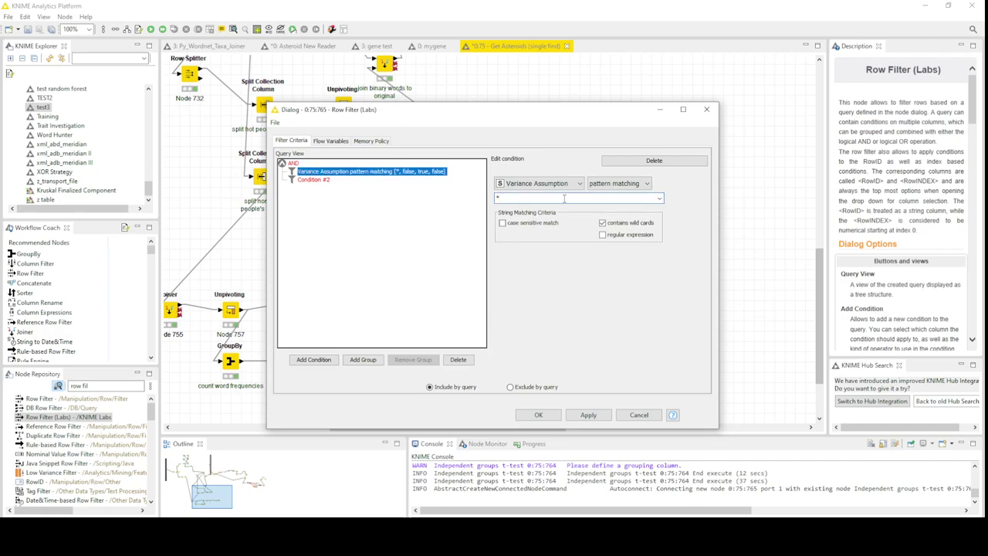
type("not*")
left_click(529, 388)
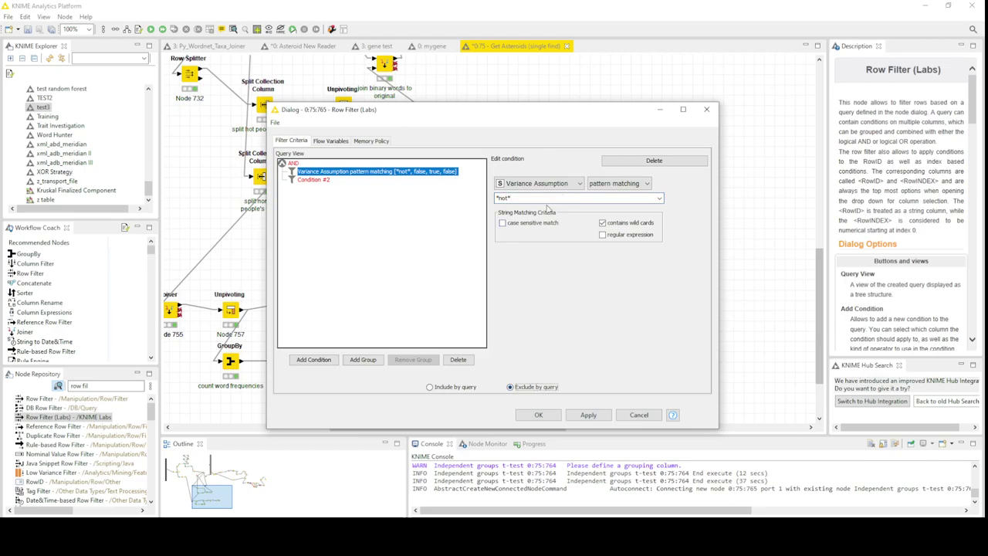
- Define the second condition as p-value (2-tailed) < 0.05
left_click(313, 180)
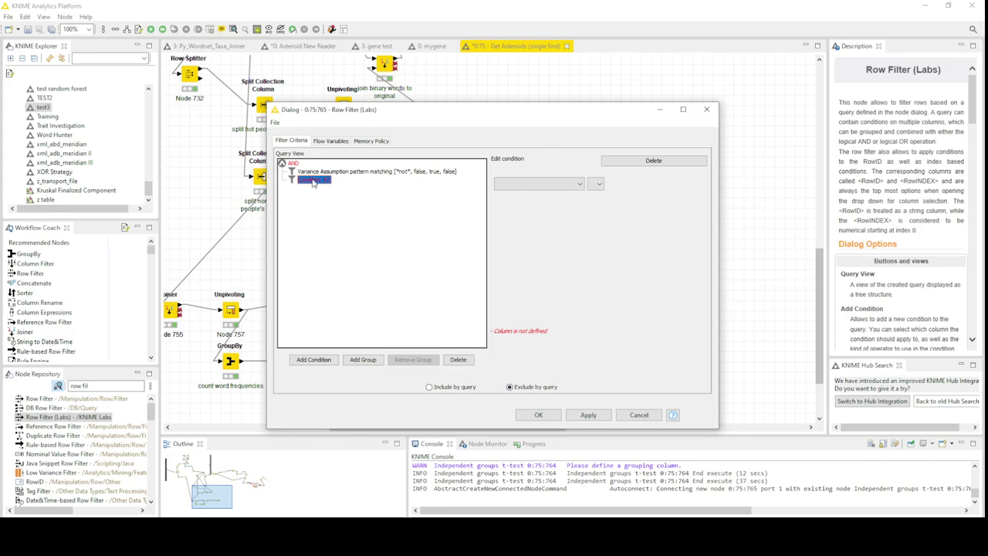
left_click(528, 185)
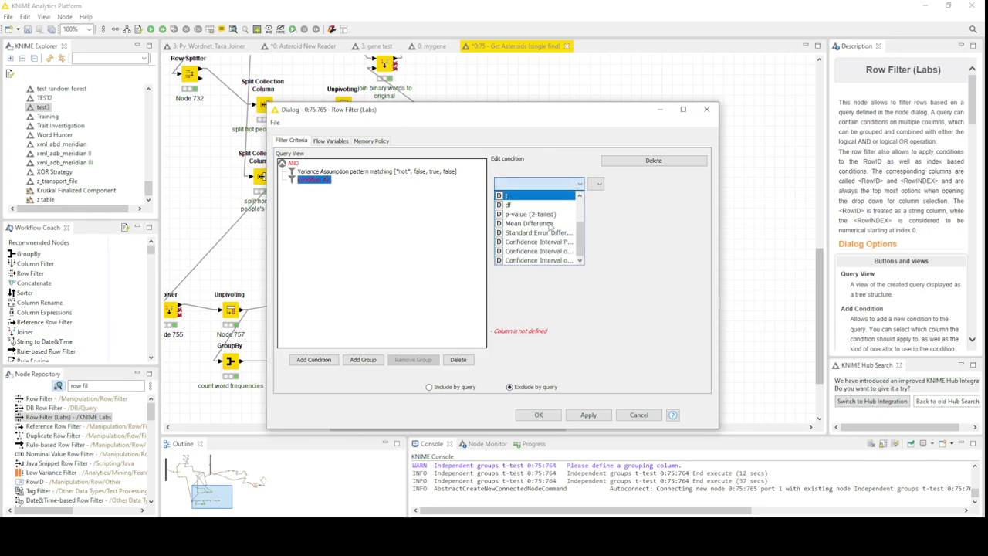
left_click(531, 214)
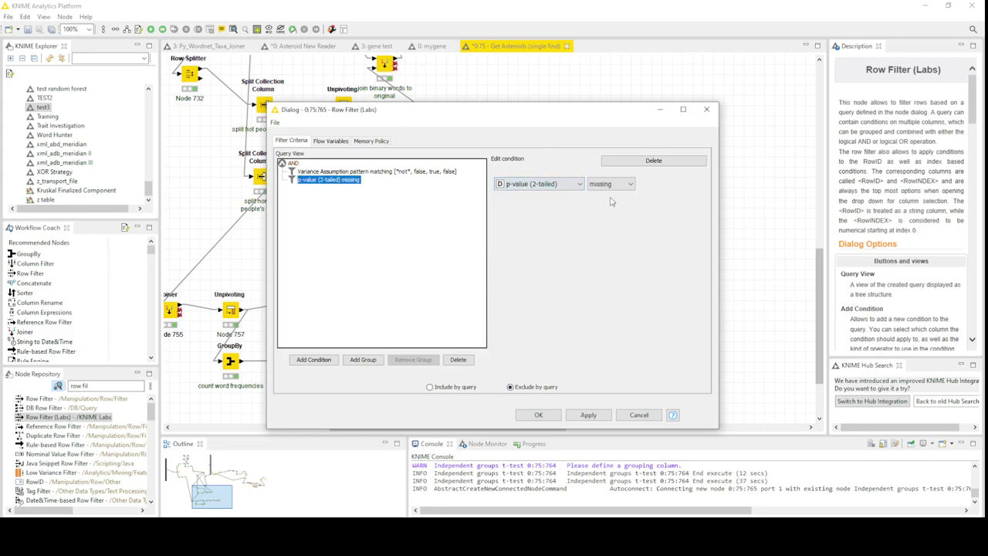
left_click(618, 185)
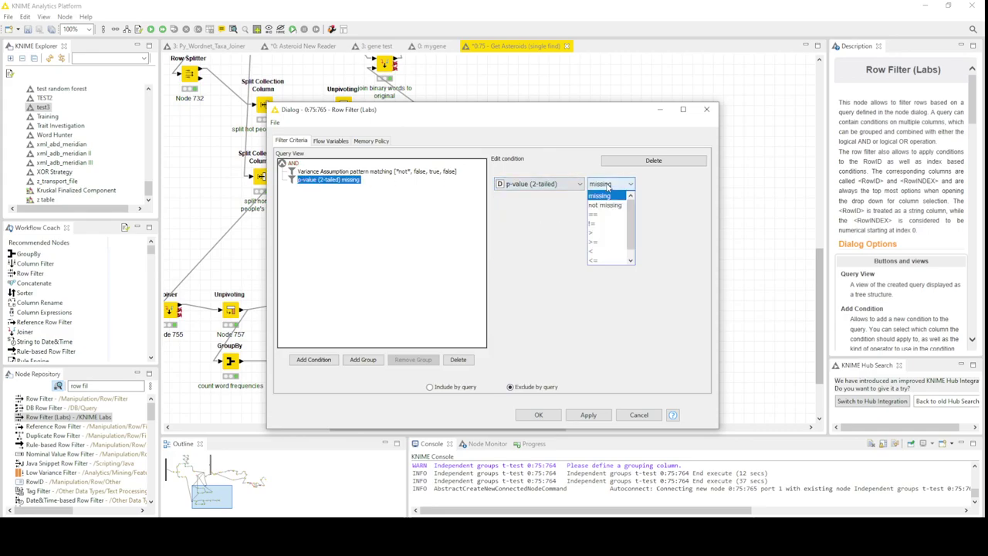
left_click(609, 252)
left_click(527, 199)
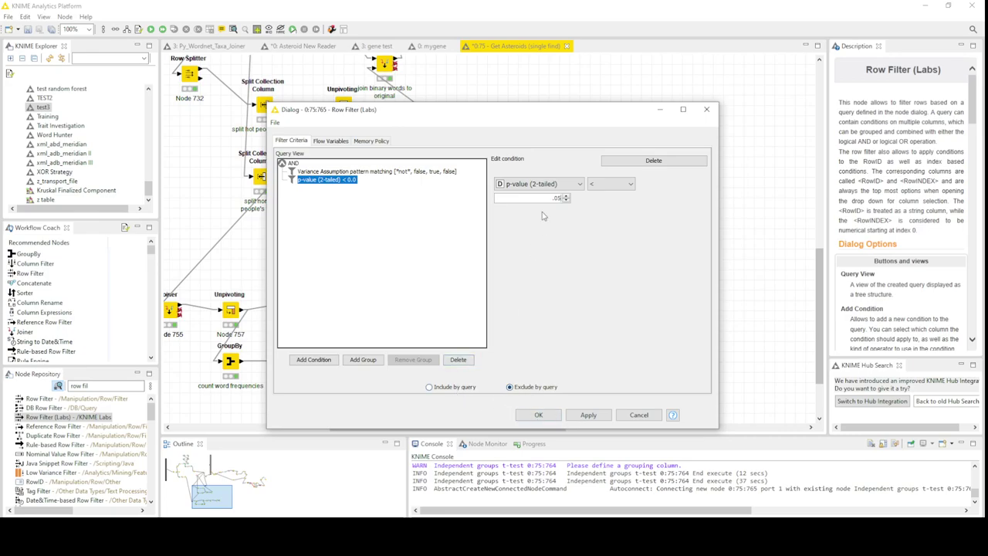
- Try including rows by query instead, and compare the Variance Assumption and p-value conditions
left_click(458, 387)
left_click(369, 172)
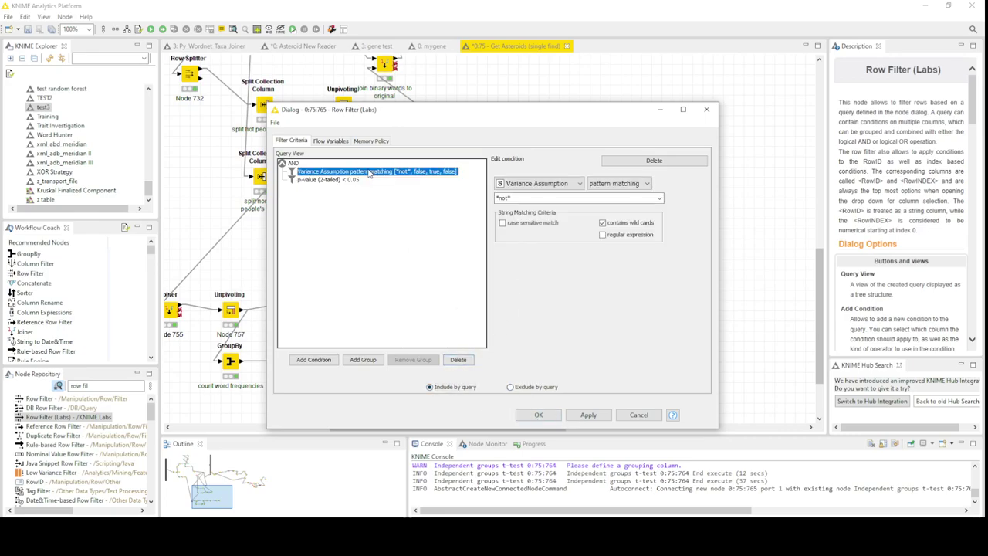
left_click(331, 179)
left_click(338, 173)
left_click(347, 180)
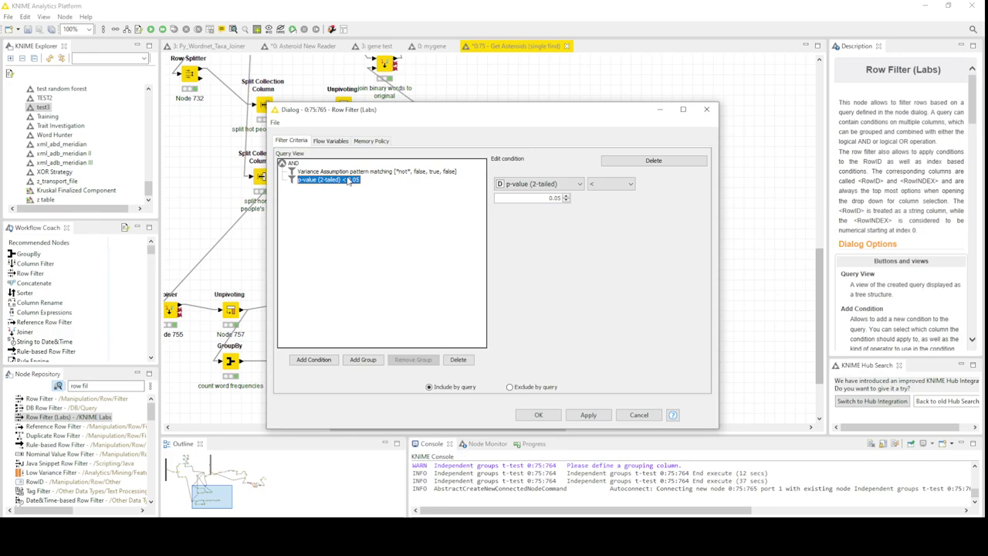
- Change the p-value condition's operator to >, set the filter to exclude by query, and review both conditions
left_click(611, 182)
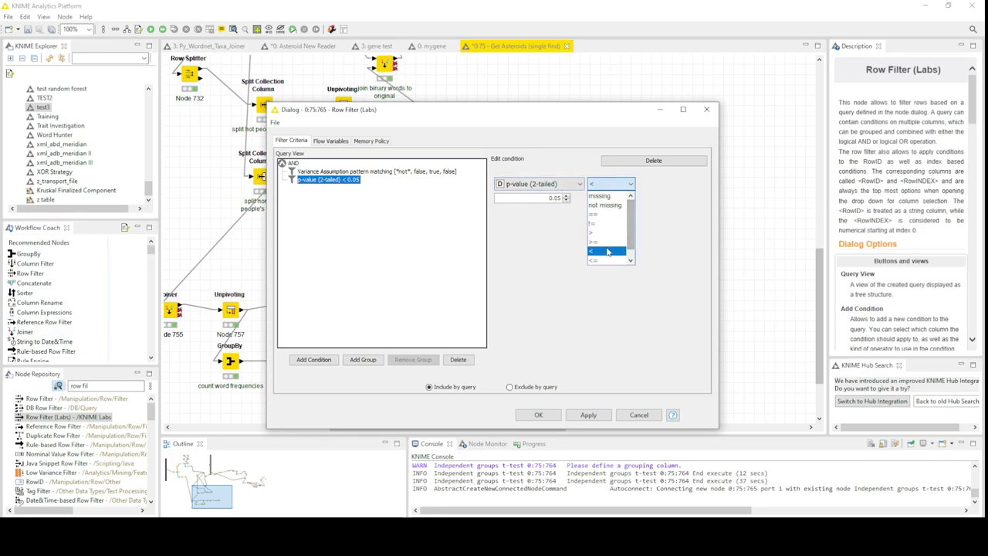
left_click(606, 232)
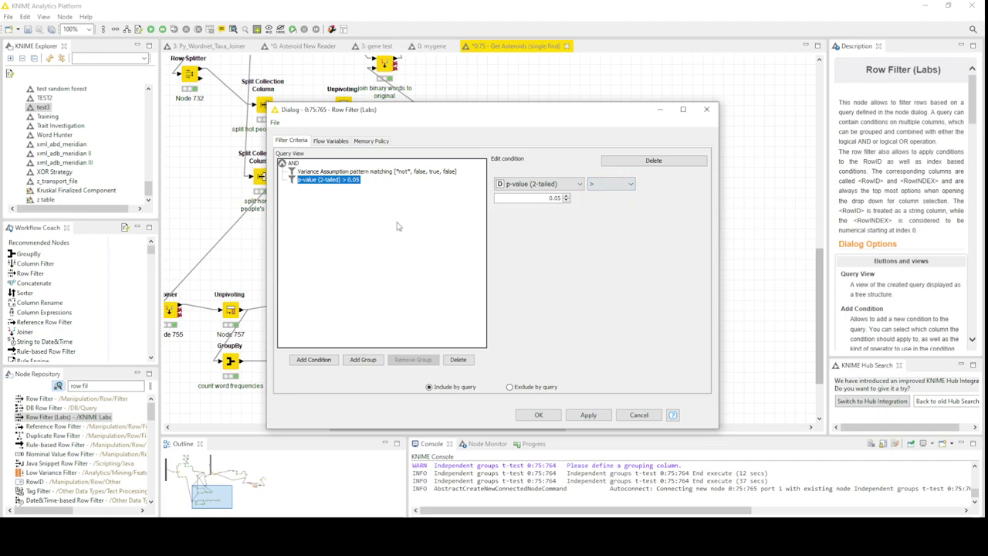
left_click(522, 390)
left_click(352, 172)
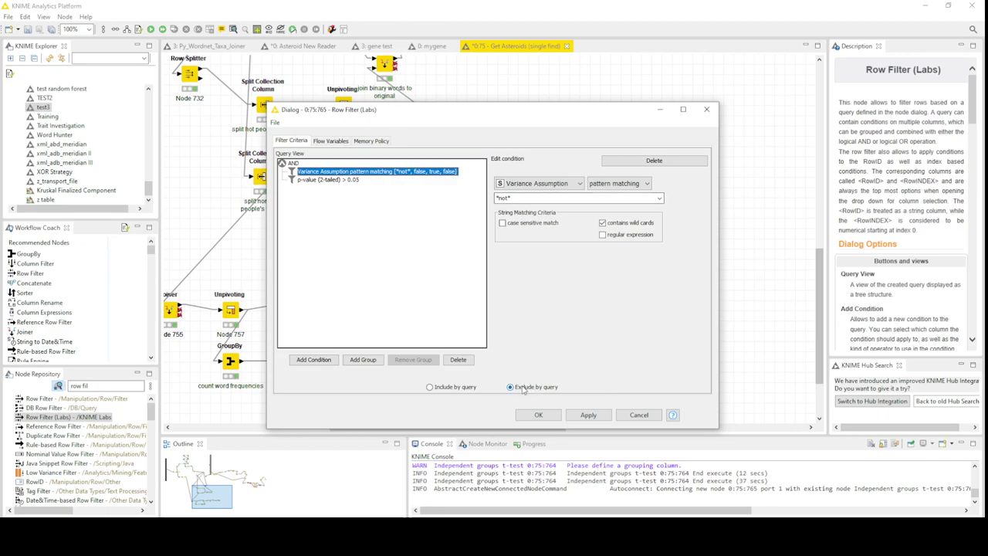
left_click(338, 182)
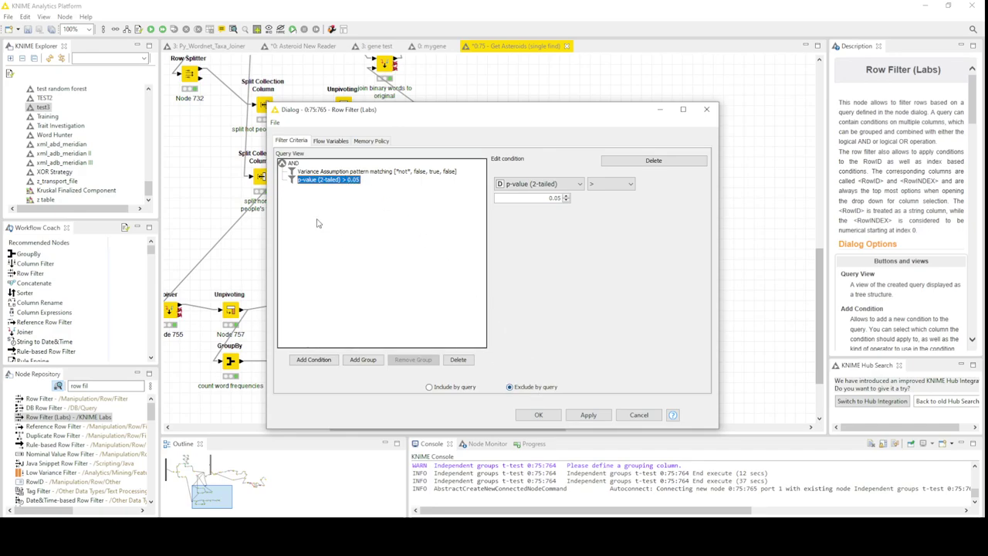
- Connect the two filter conditions with OR, accept the configuration, and execute the Row Filter (Labs) node
left_click(293, 164)
left_click(556, 183)
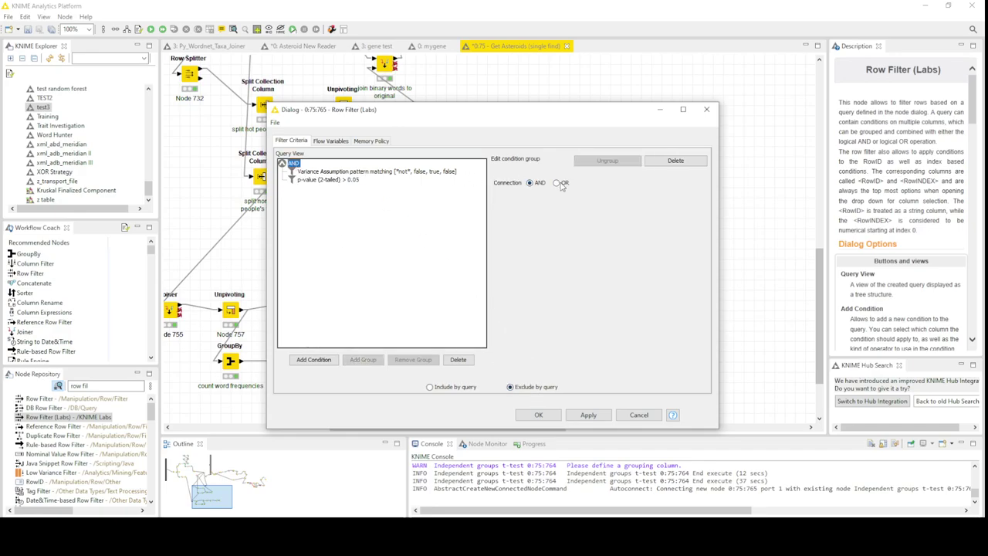
left_click(538, 415)
right_click(609, 303)
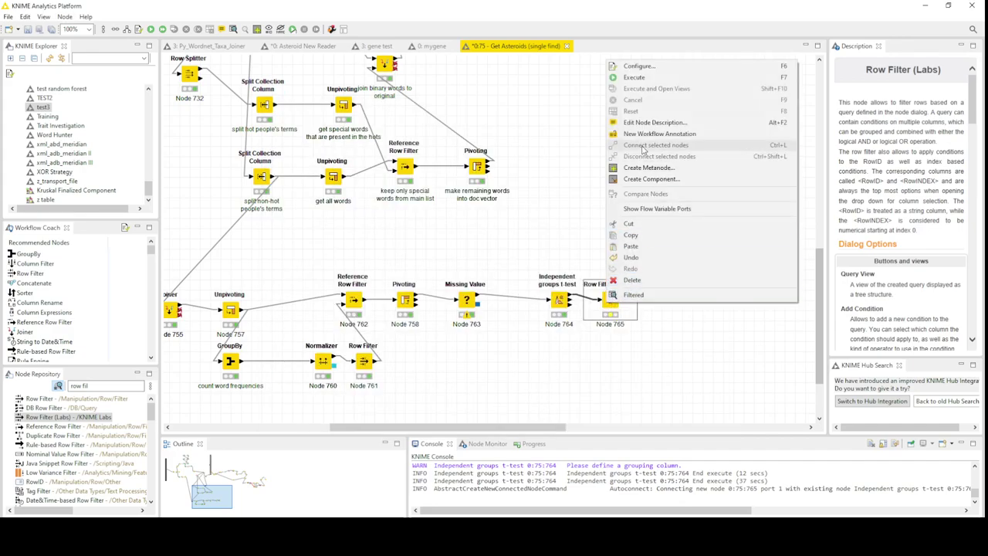
left_click(656, 80)
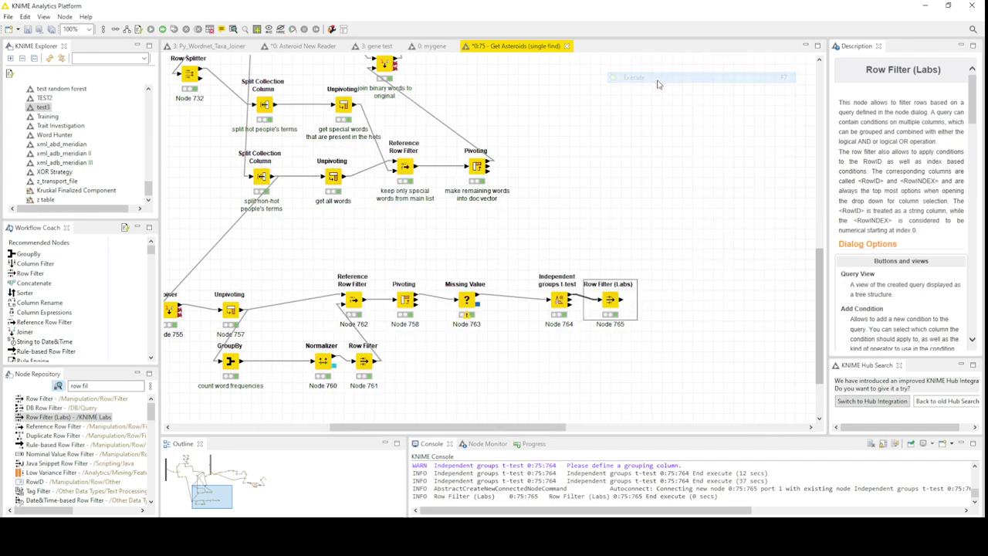
- Open the filtered table, widen the p-value (2-tailed) and Test Column columns, and examine the rows for baritone and bachelor
right_click(614, 298)
left_click(654, 294)
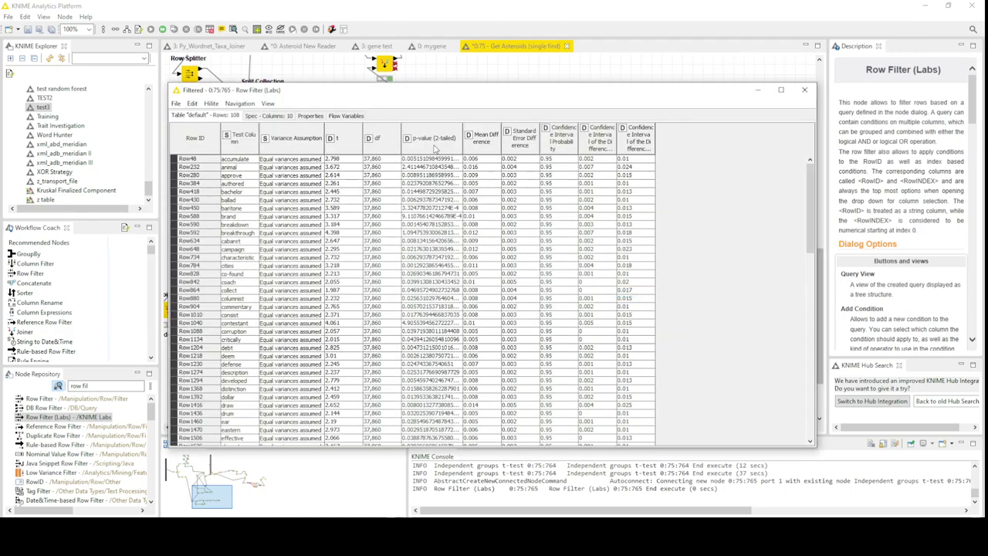
left_click_drag(464, 145, 518, 144)
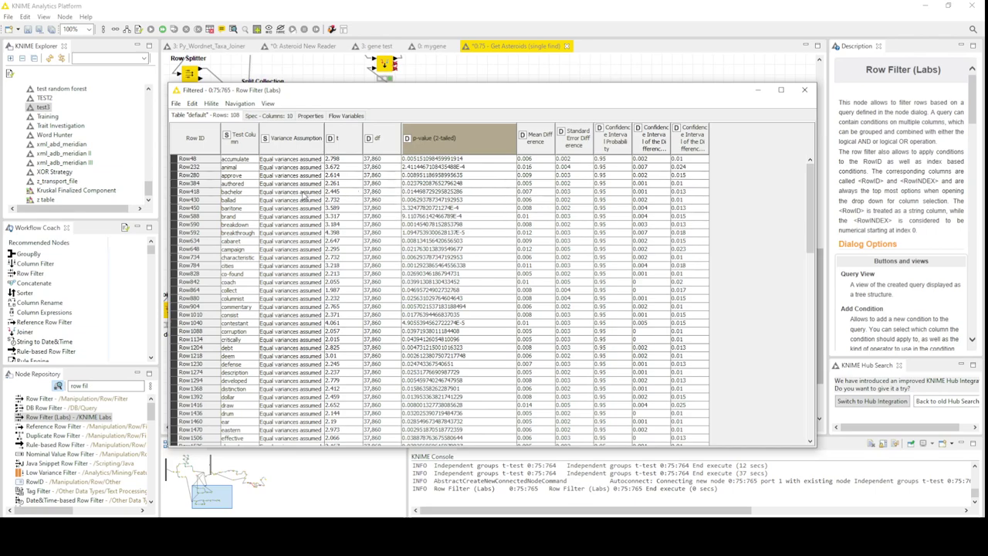
left_click_drag(259, 142, 292, 139)
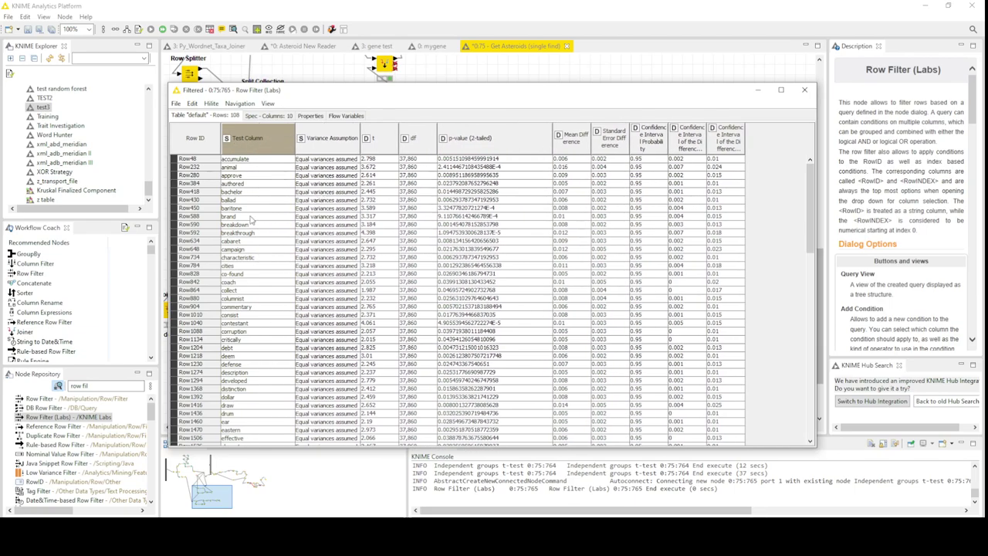
left_click_drag(247, 210, 409, 208)
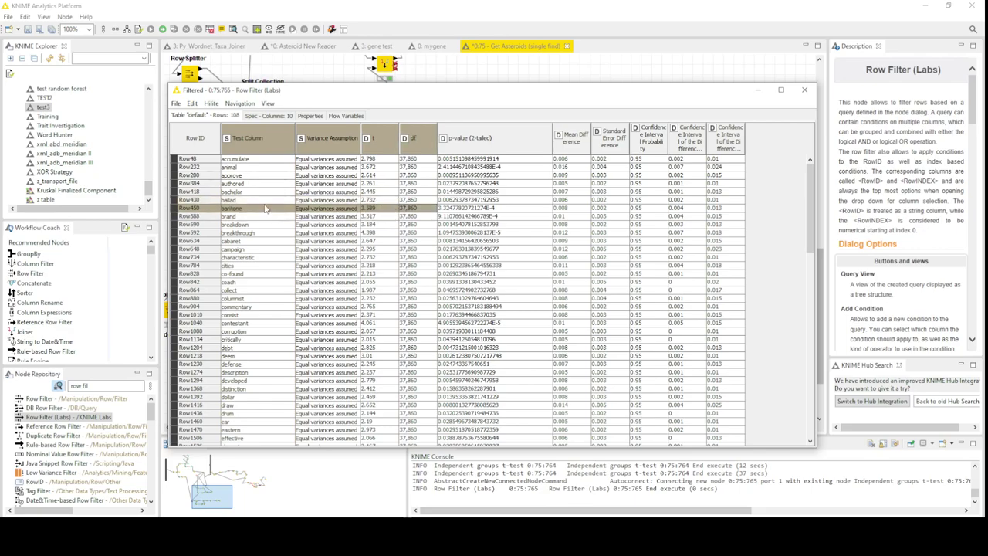
left_click_drag(266, 192, 297, 196)
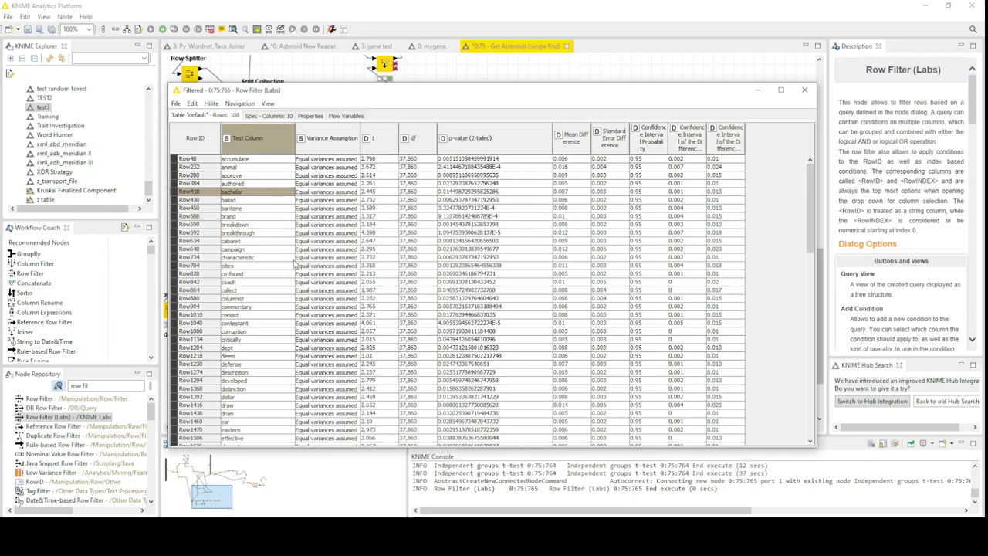
- Review the Test Column words, variance assumptions and p-values throughout the filtered table, then close it
left_click_drag(241, 299, 346, 307)
scroll(353, 317, "down", 7)
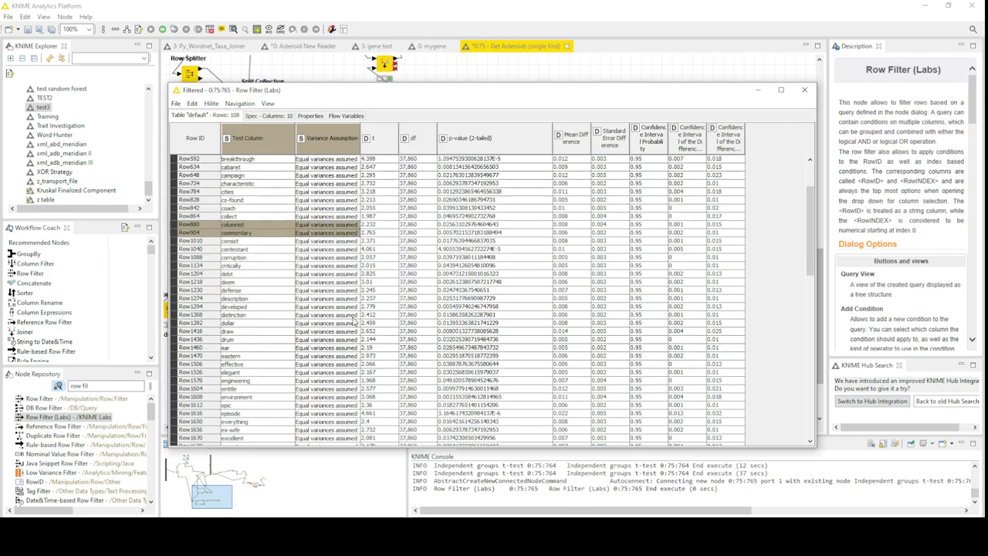
scroll(328, 329, "down", 3)
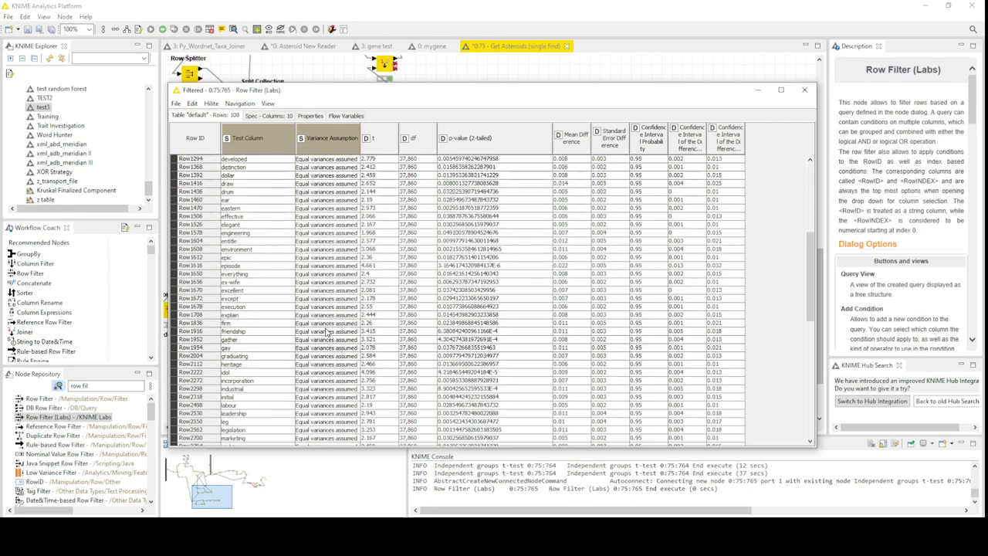
scroll(328, 325, "down", 5)
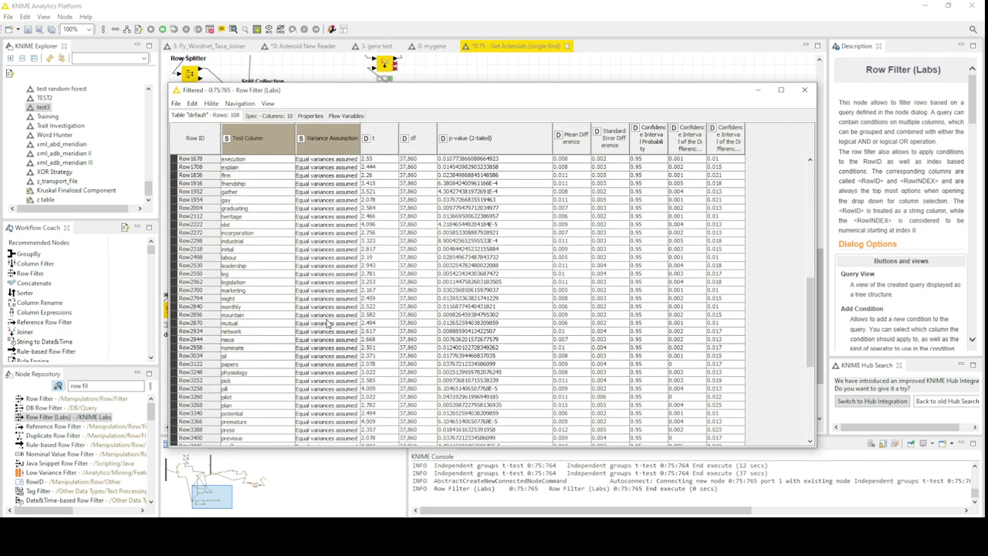
scroll(328, 317, "down", 9)
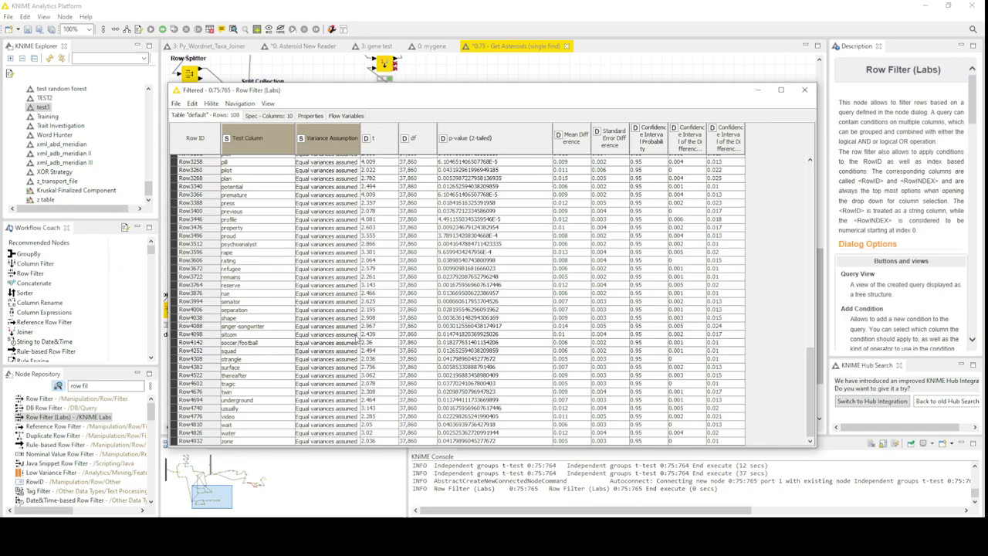
scroll(347, 363, "up", 1)
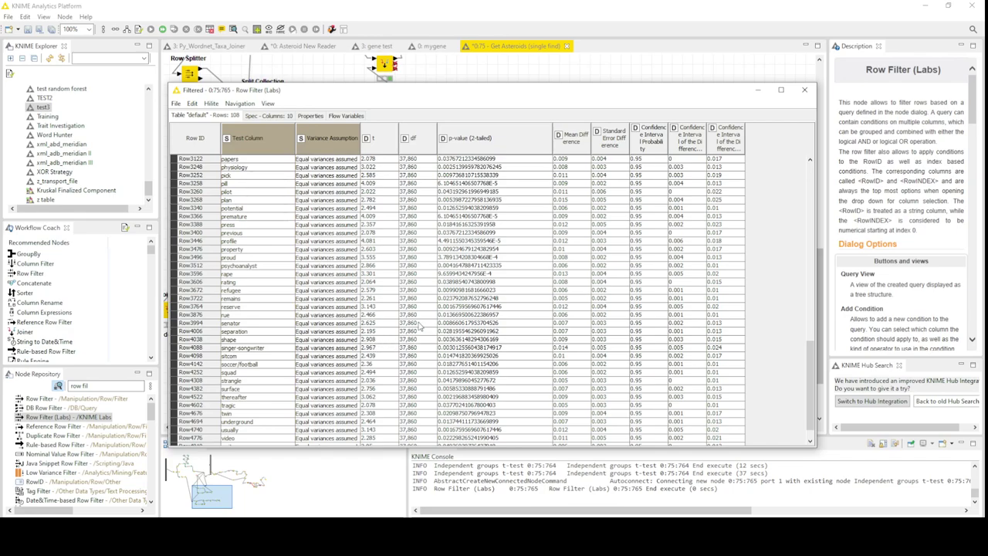
scroll(422, 323, "up", 4)
scroll(422, 315, "up", 20)
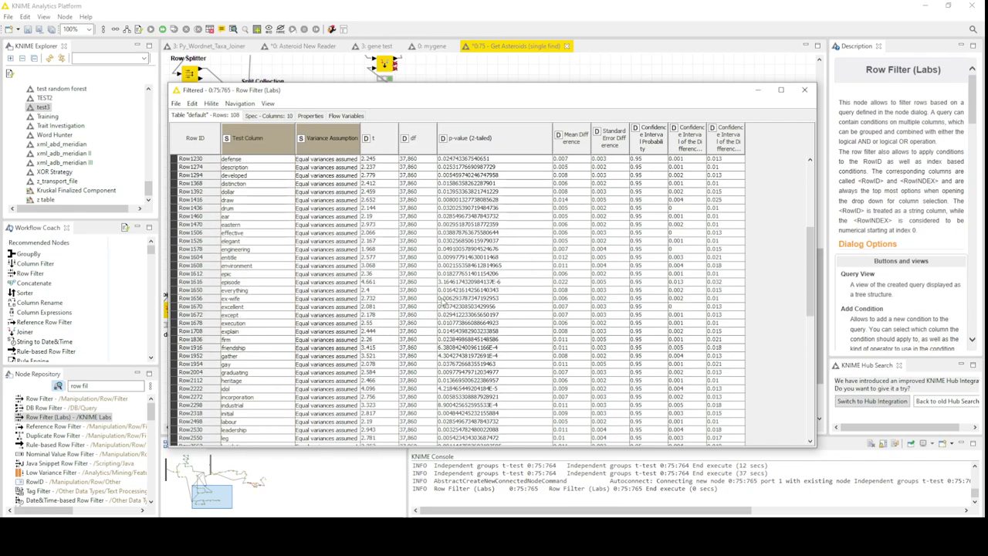
left_click(355, 217)
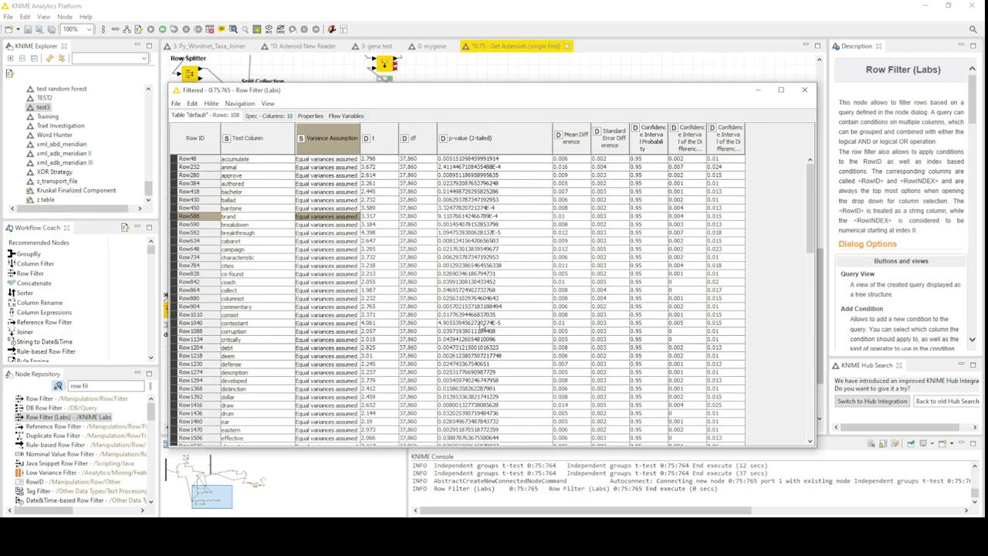
scroll(512, 328, "down", 10)
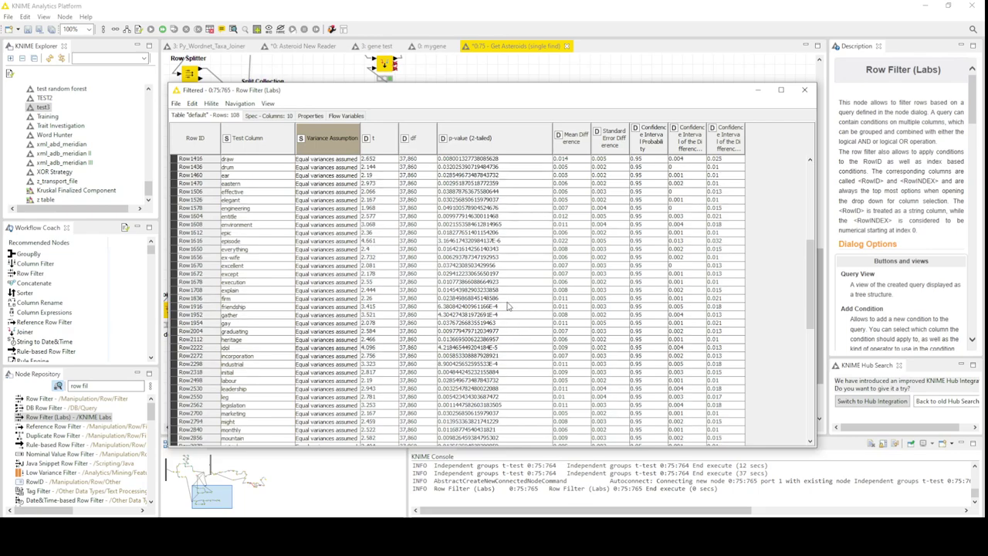
scroll(483, 273, "up", 10)
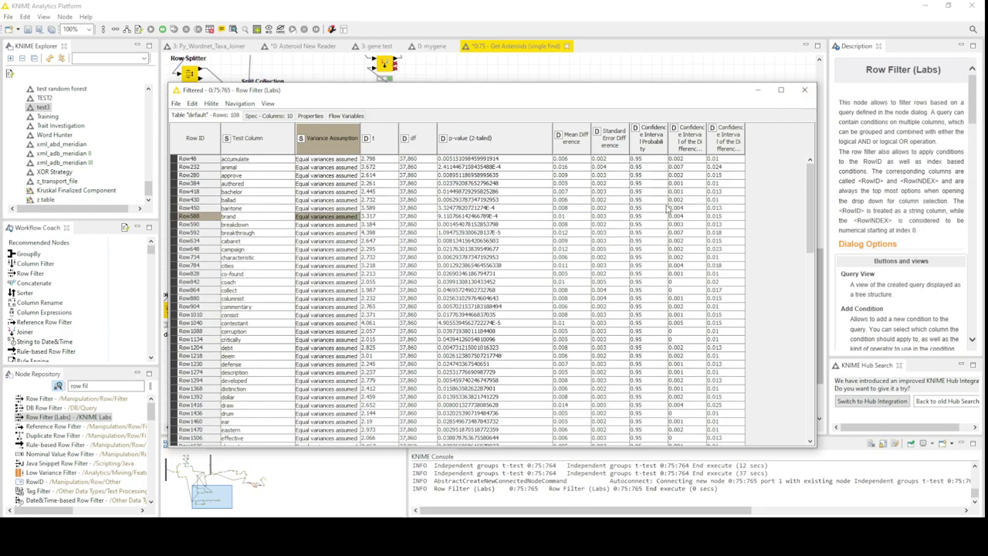
left_click(804, 89)
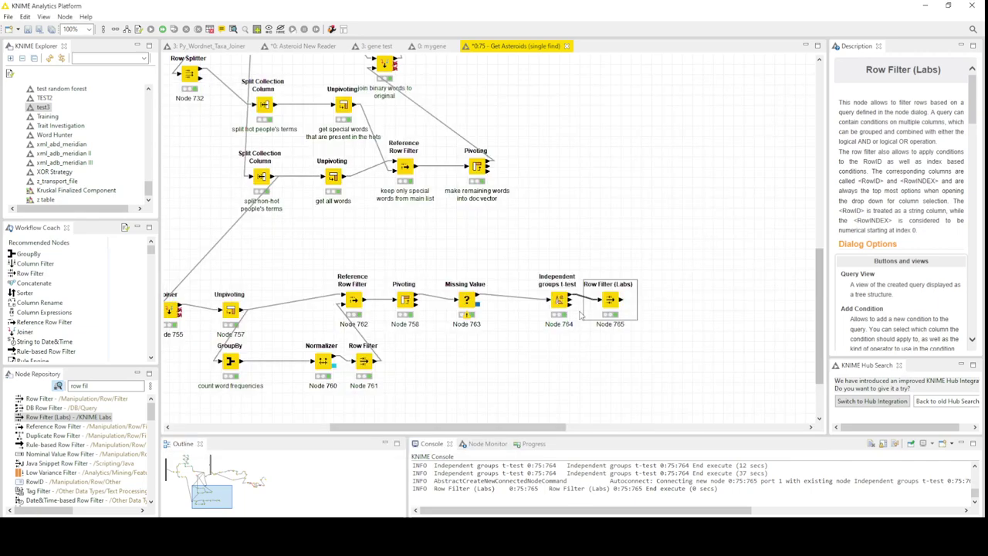
- Open the Independent groups t-test node's Levene-Test table, widen the p-value (Levene) column, and read the node's description
right_click(559, 301)
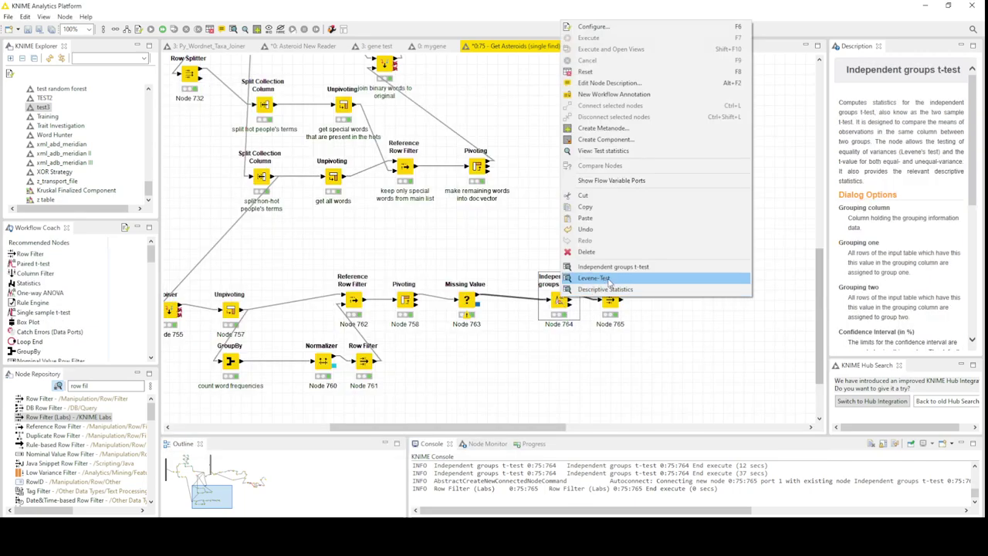
left_click(610, 280)
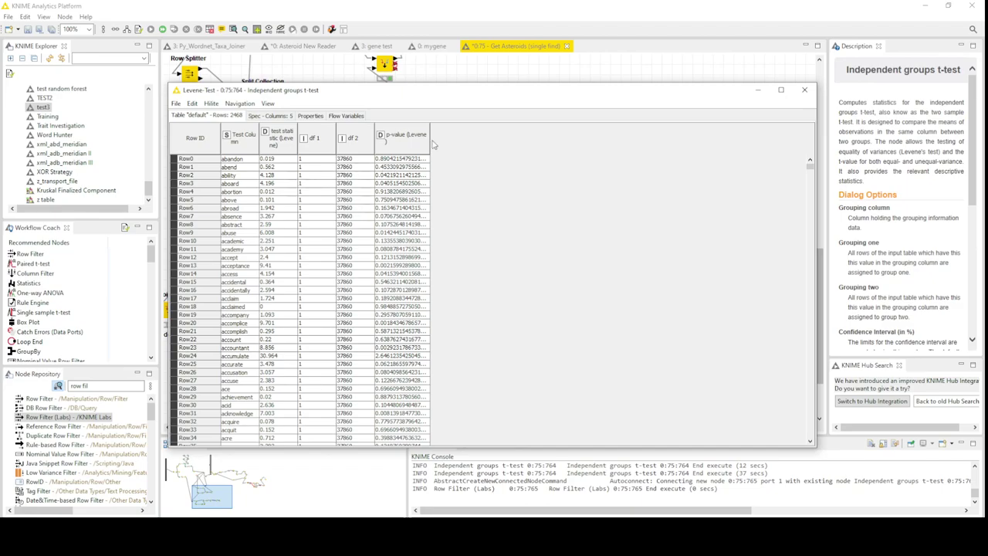
left_click_drag(430, 140, 524, 143)
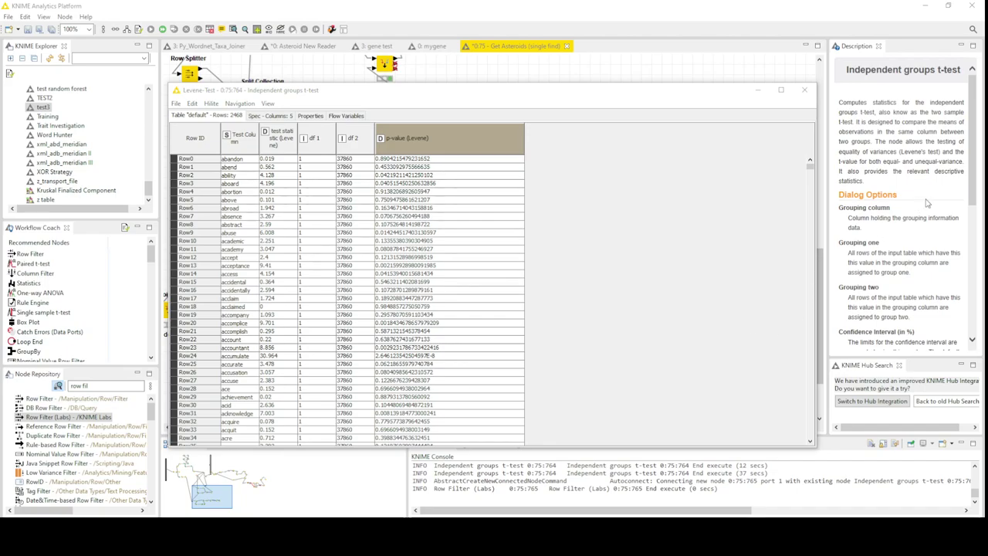
left_click_drag(969, 183, 967, 247)
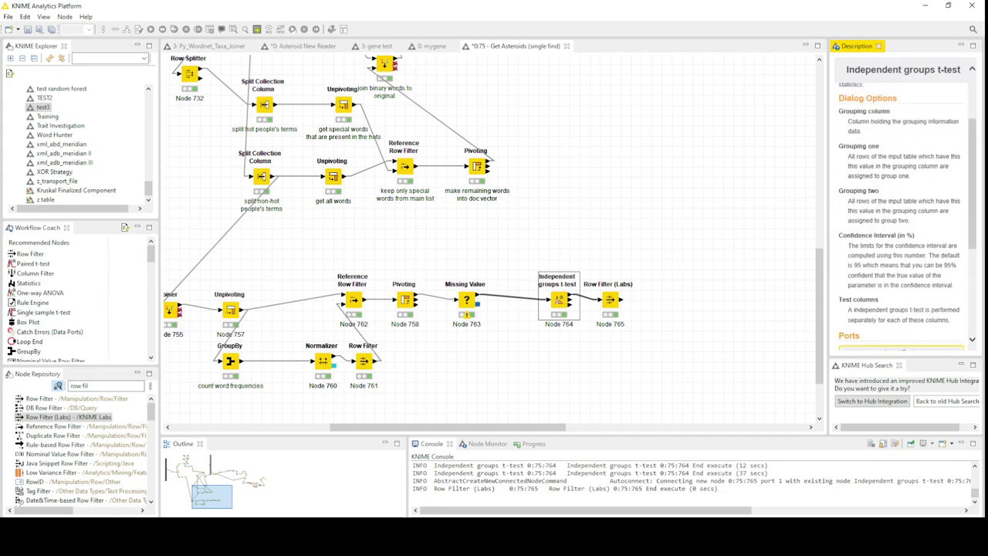
scroll(903, 216, "up", 3)
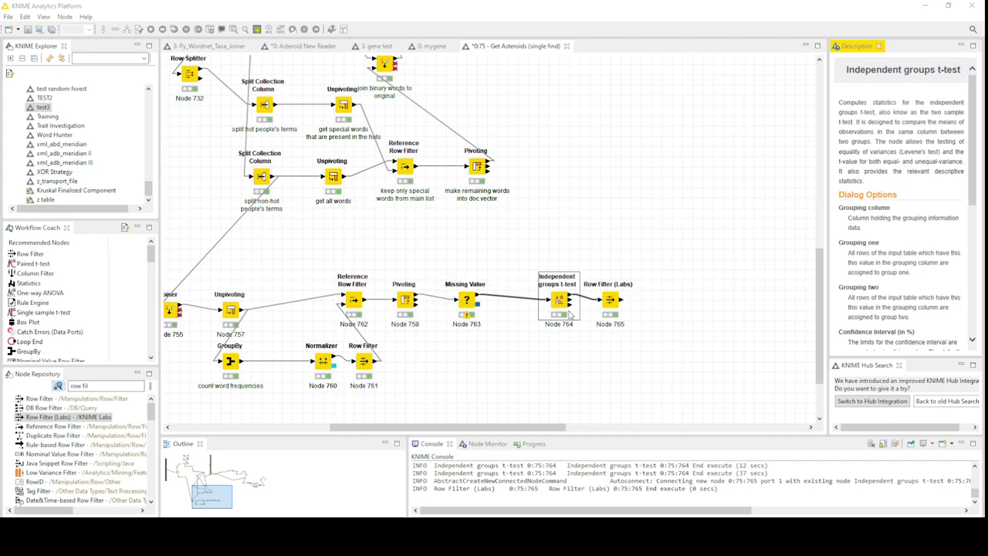
- Examine the Levene p-values in the Levene-Test table, particularly the row for accumulate, and close the table
right_click(564, 304)
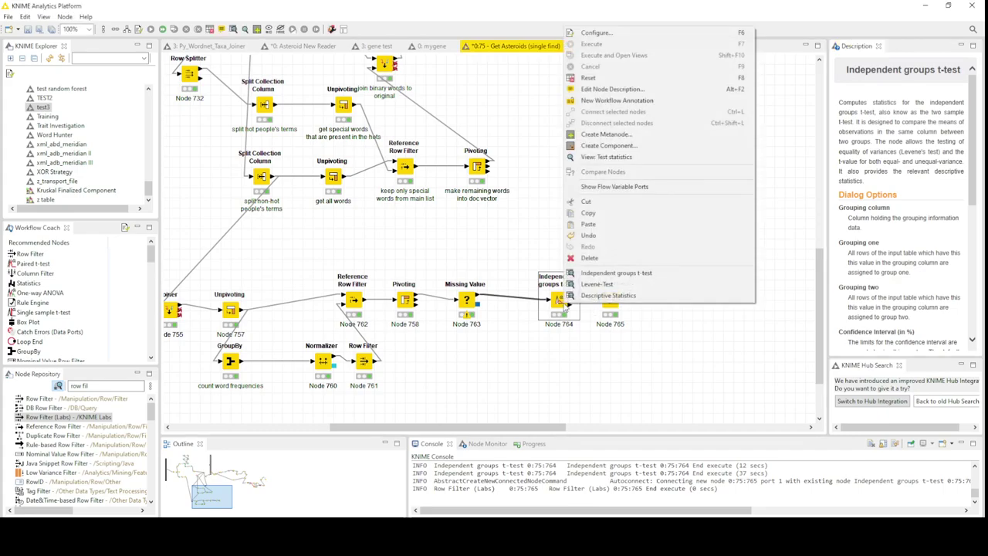
left_click(649, 291)
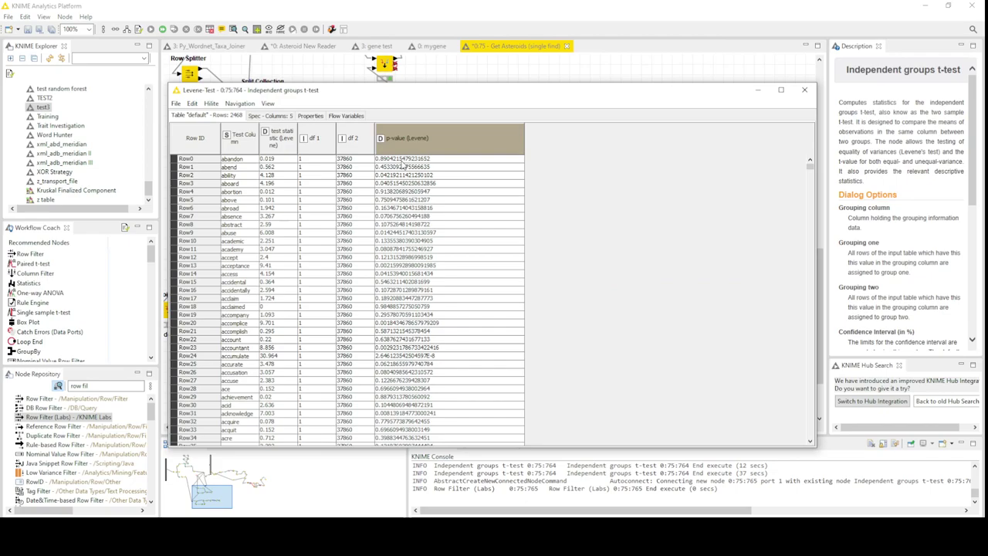
left_click_drag(404, 166, 411, 281)
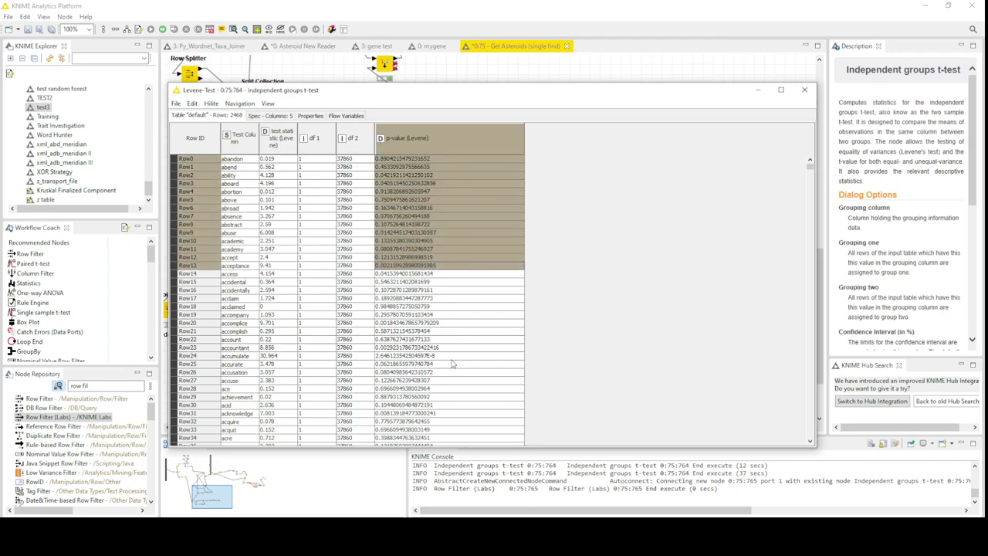
left_click_drag(436, 358, 240, 359)
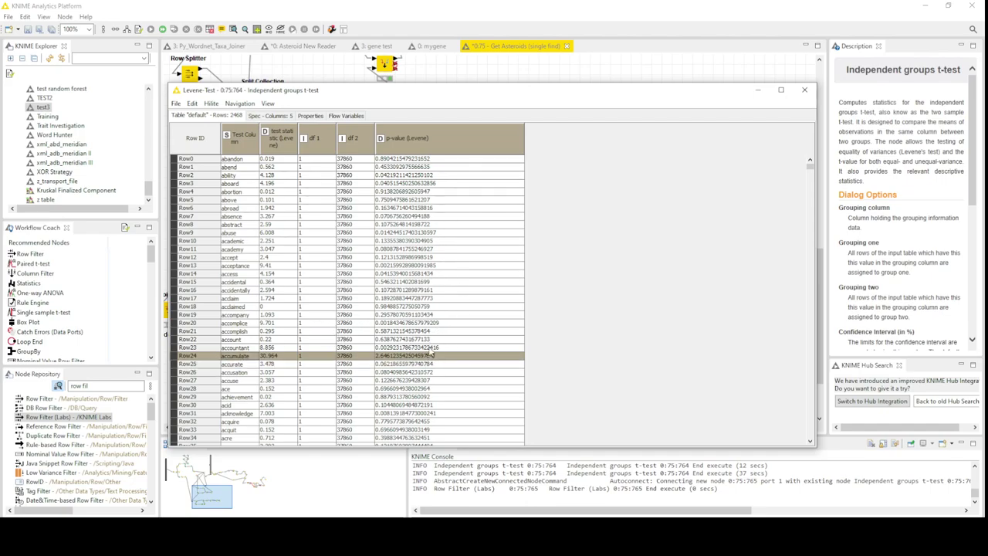
left_click_drag(405, 178, 409, 200)
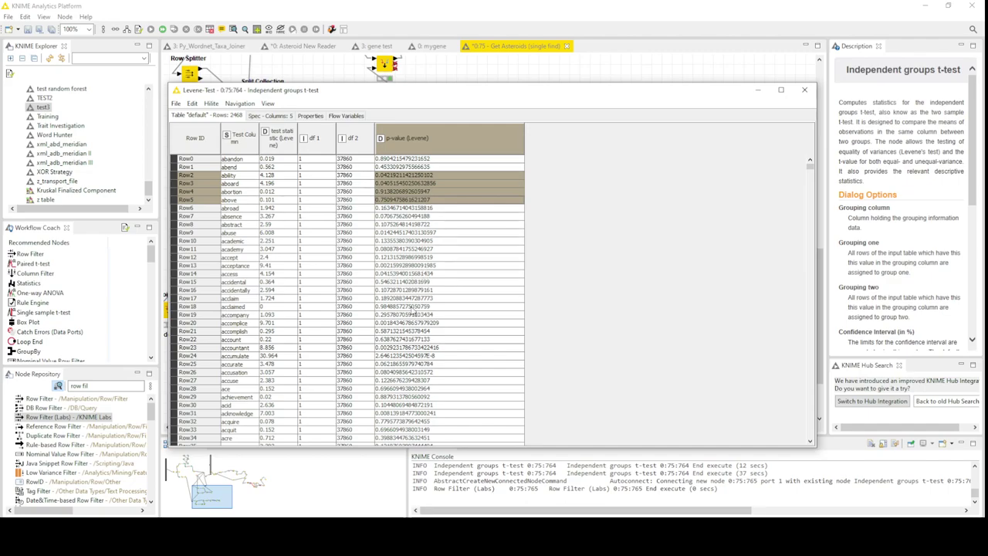
scroll(429, 382, "down", 4)
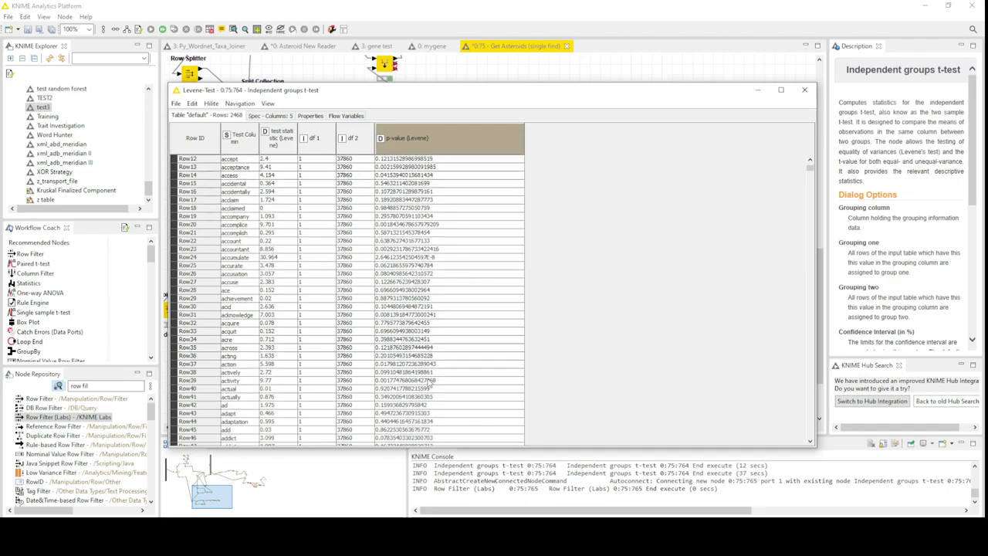
scroll(428, 278, "up", 4)
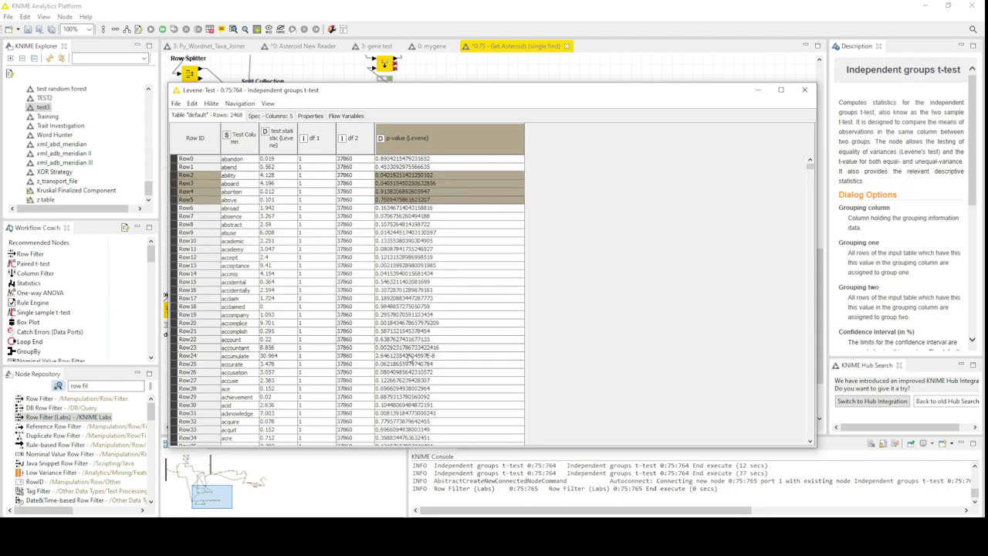
left_click(409, 356)
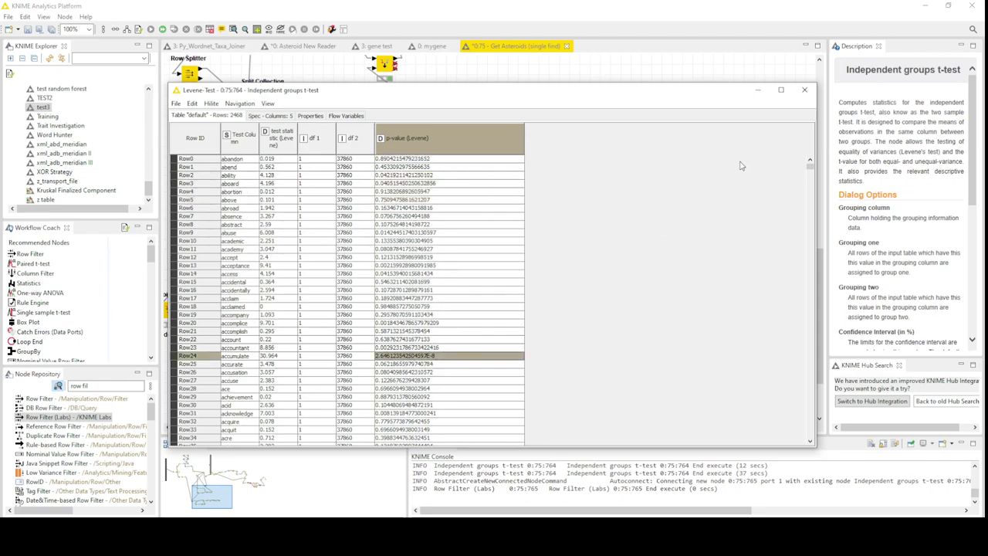
left_click(803, 92)
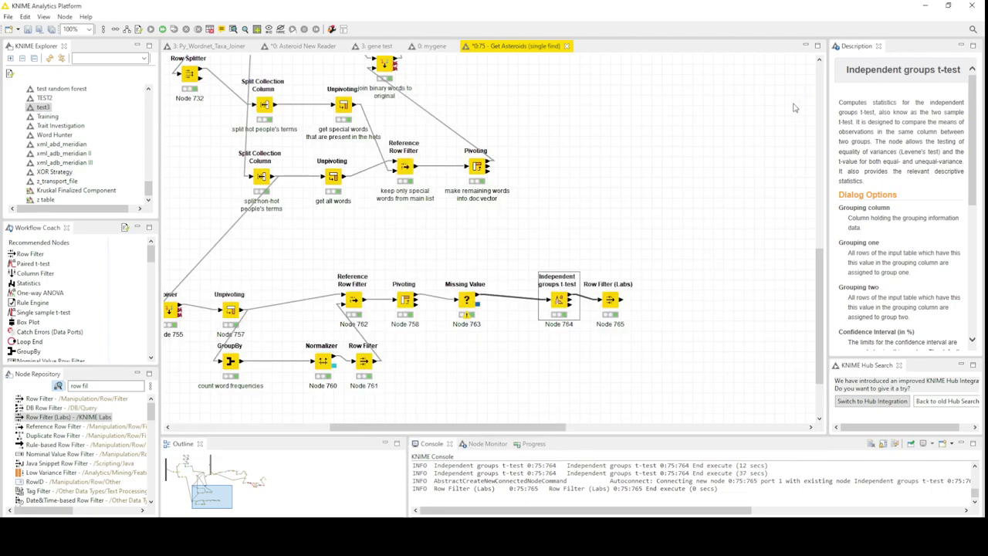
- Open the Independent groups t-test table, compare the equal and unequal variance rows with their two-tailed p-values, and close it
right_click(558, 303)
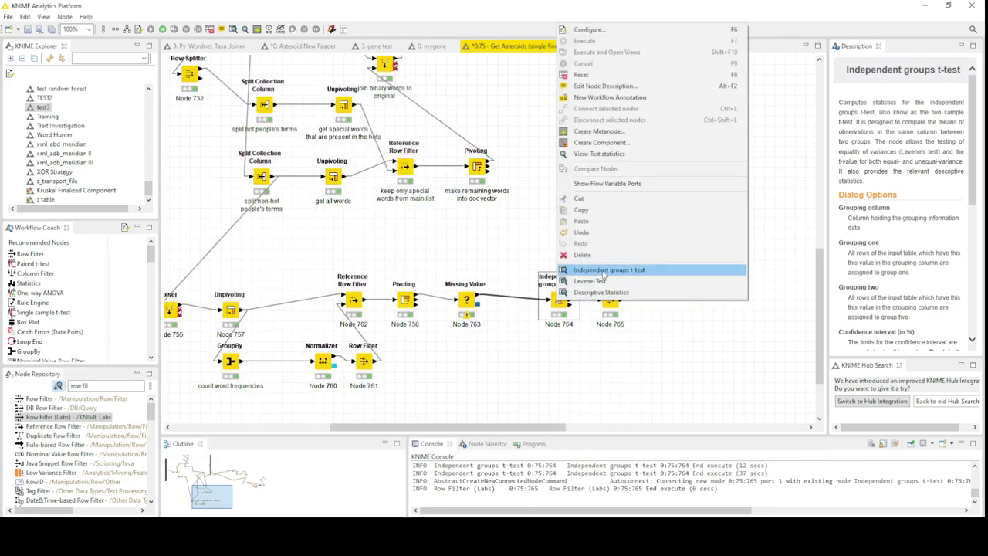
left_click(591, 342)
right_click(561, 304)
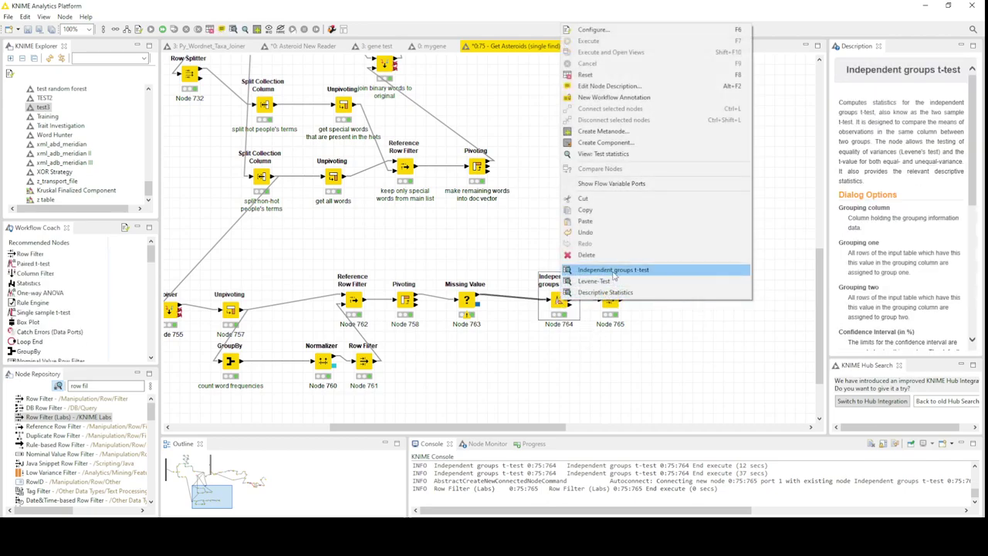
left_click(614, 270)
left_click_drag(276, 176, 282, 252)
left_click(290, 290)
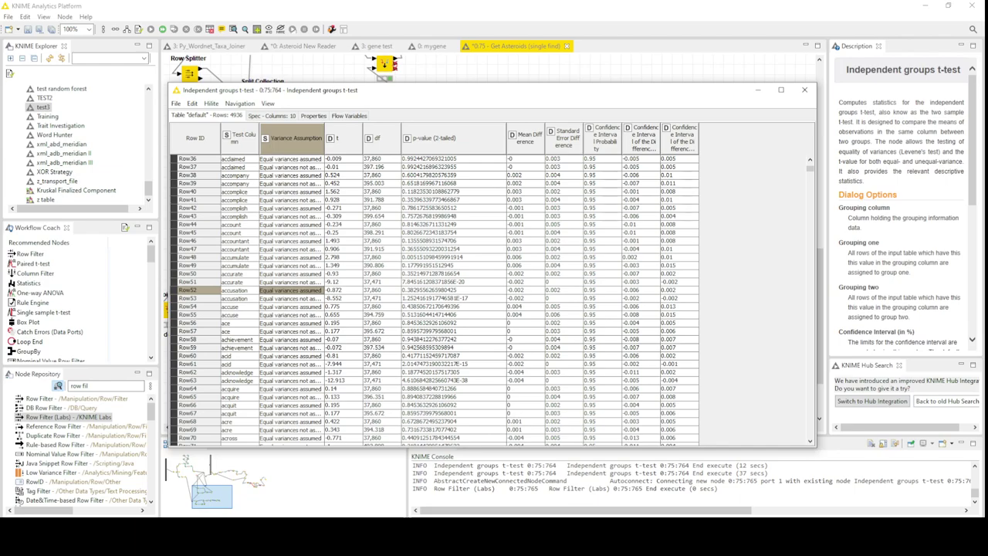
left_click(446, 265)
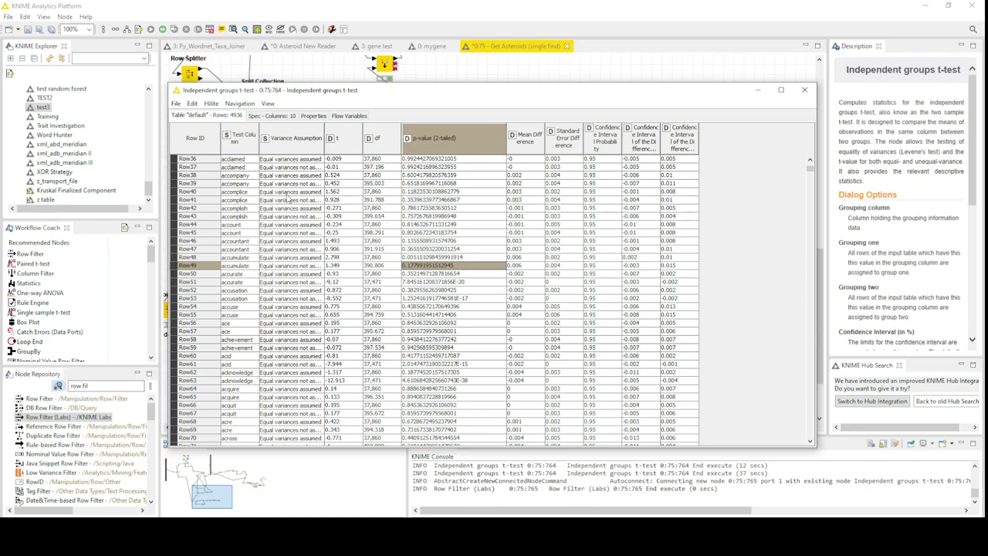
left_click_drag(291, 175, 282, 406)
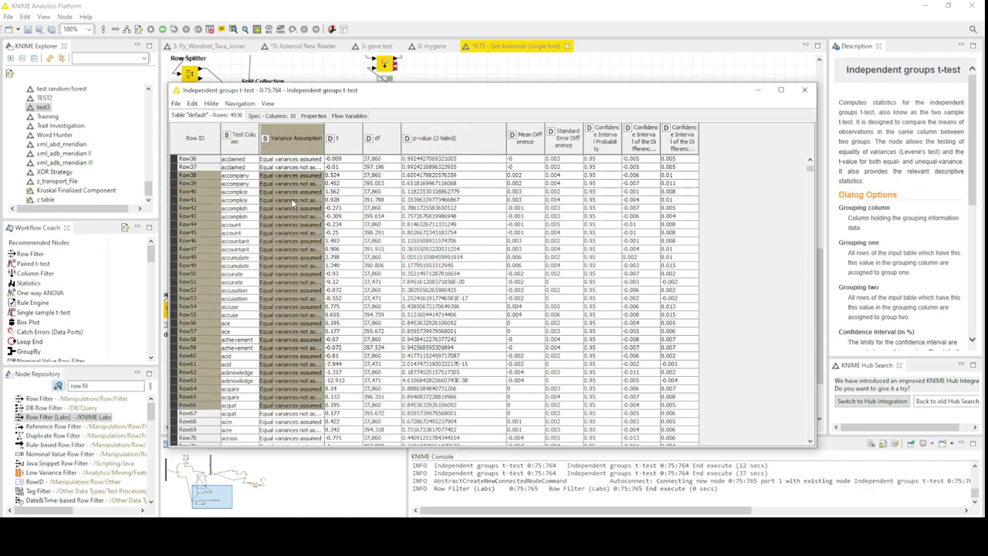
left_click_drag(293, 202, 285, 388)
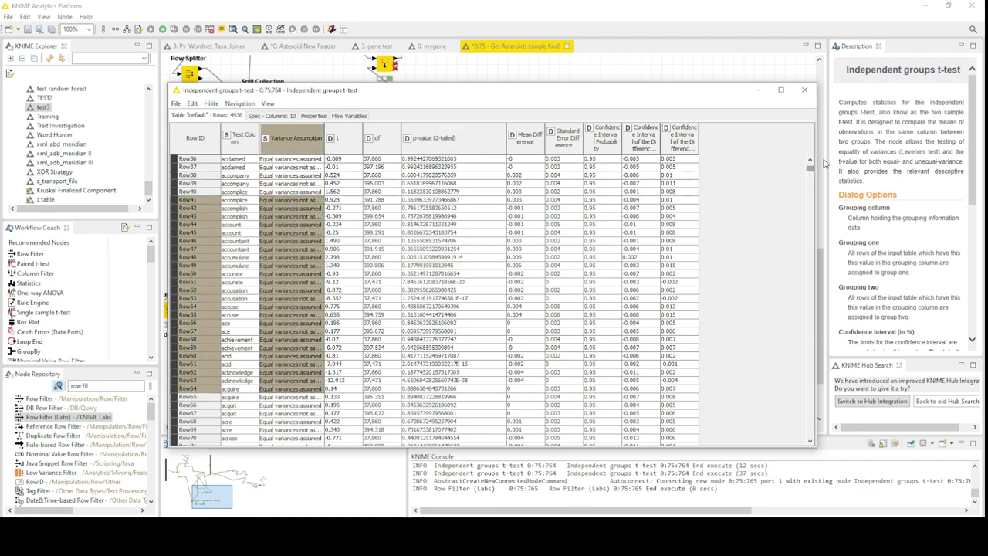
left_click(804, 90)
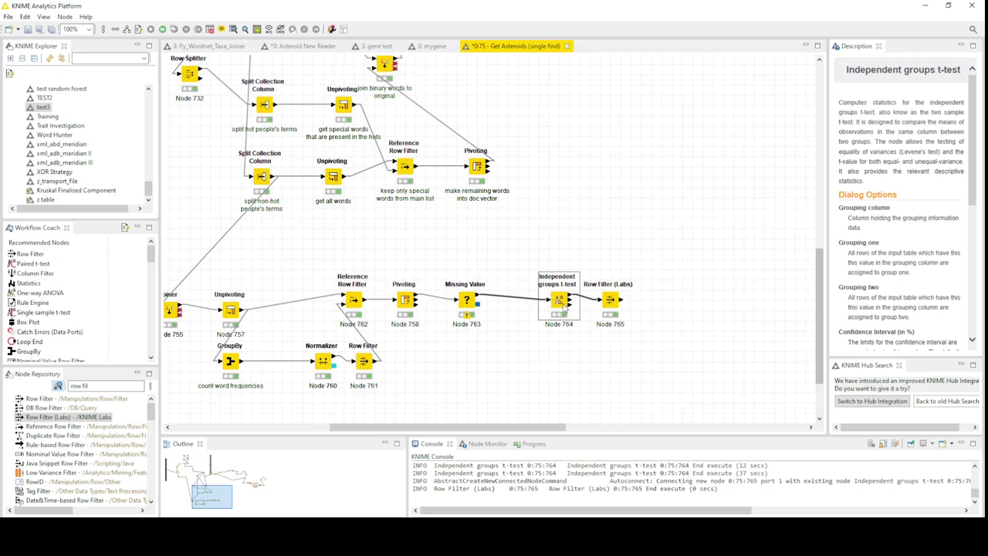
mouse_move(565, 298)
left_click_drag(613, 251, 560, 376)
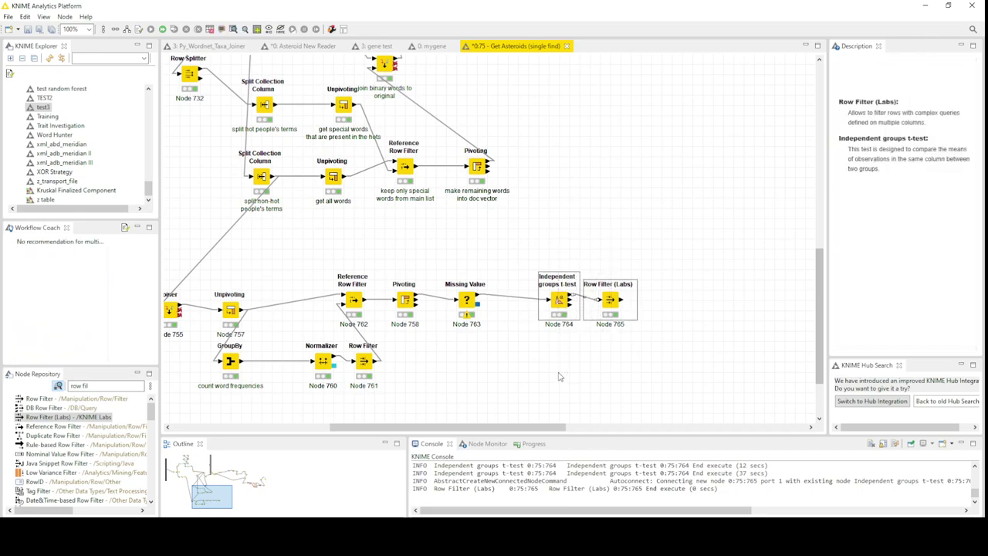
left_click(602, 361)
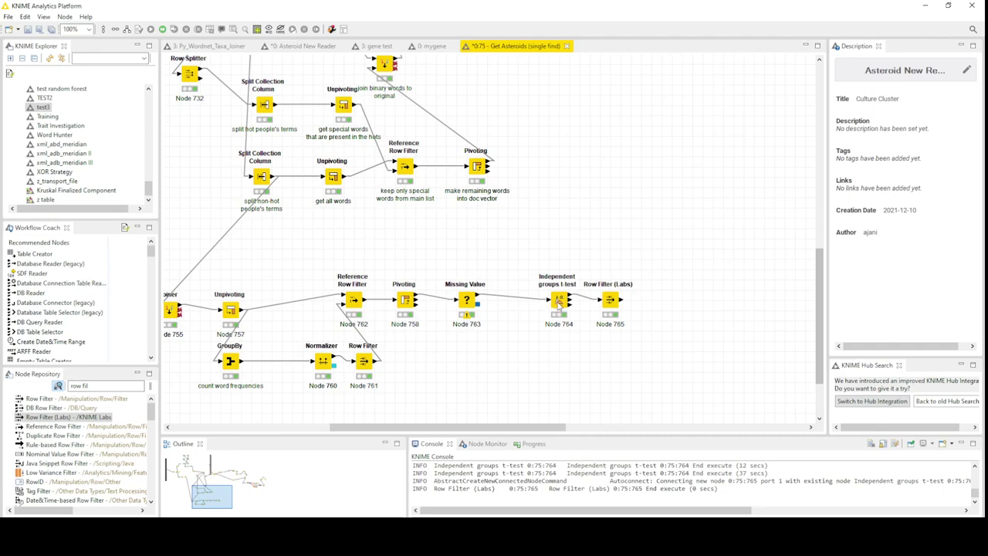
- Open the Independent groups t-test node's Descriptive Statistics table, compare the group means for abandon and ability, and close it
right_click(616, 305)
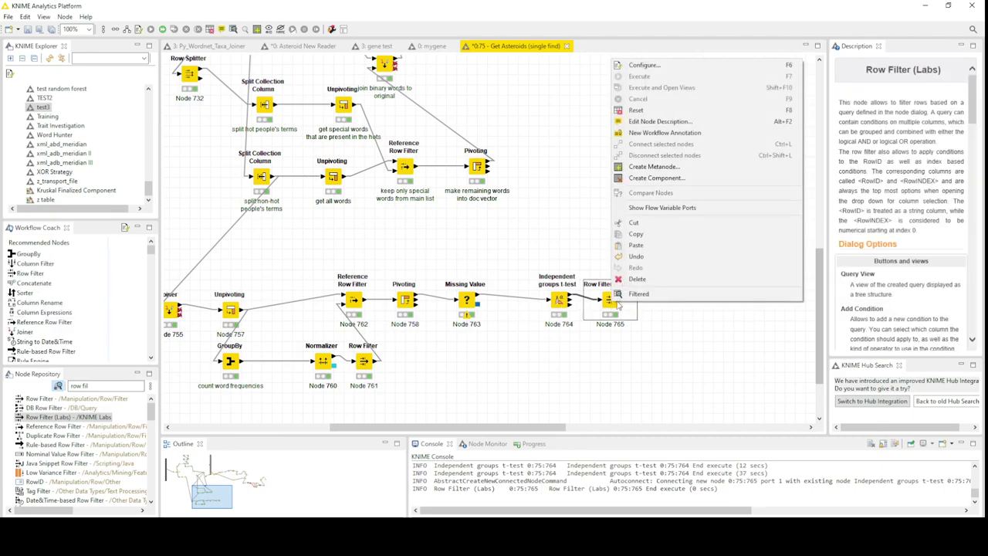
right_click(559, 310)
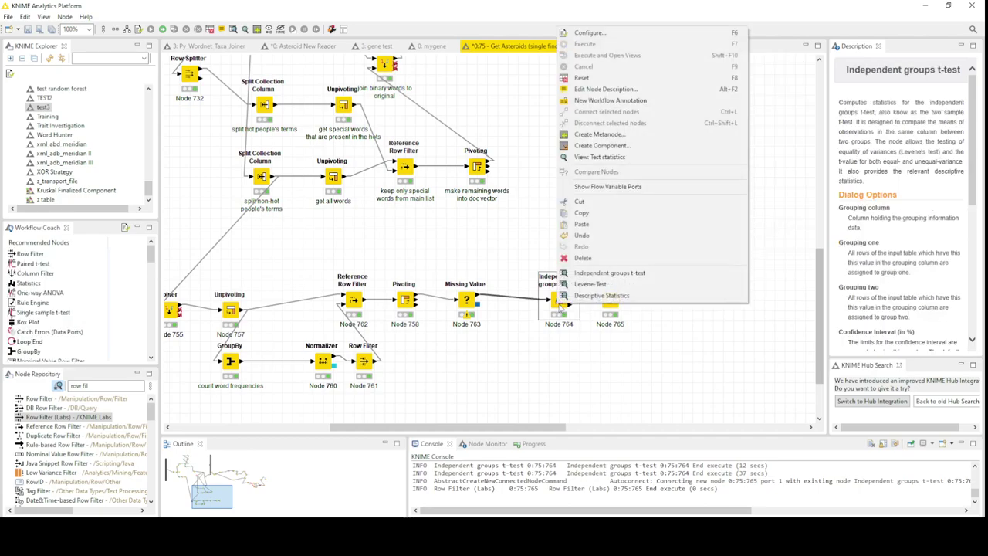
left_click(639, 298)
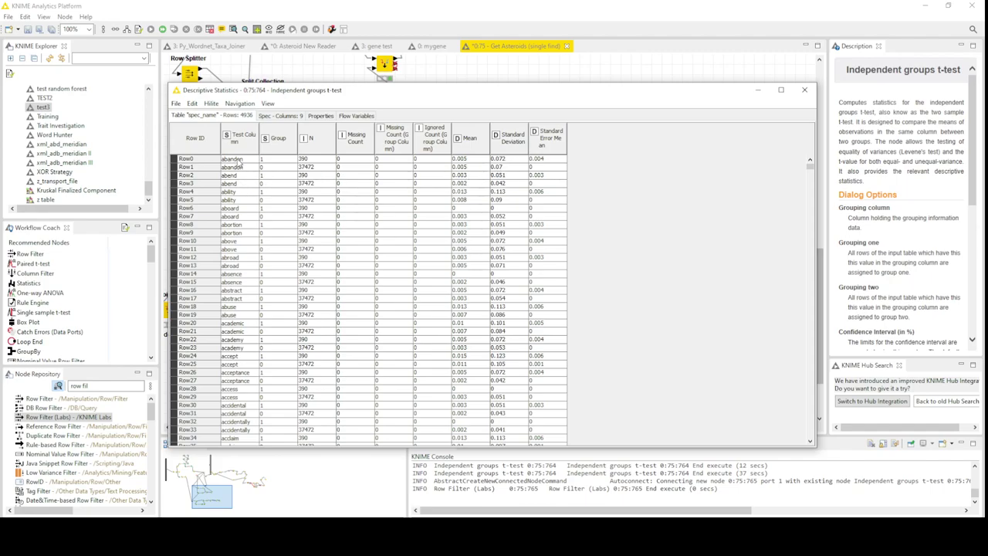
left_click_drag(240, 160, 321, 169)
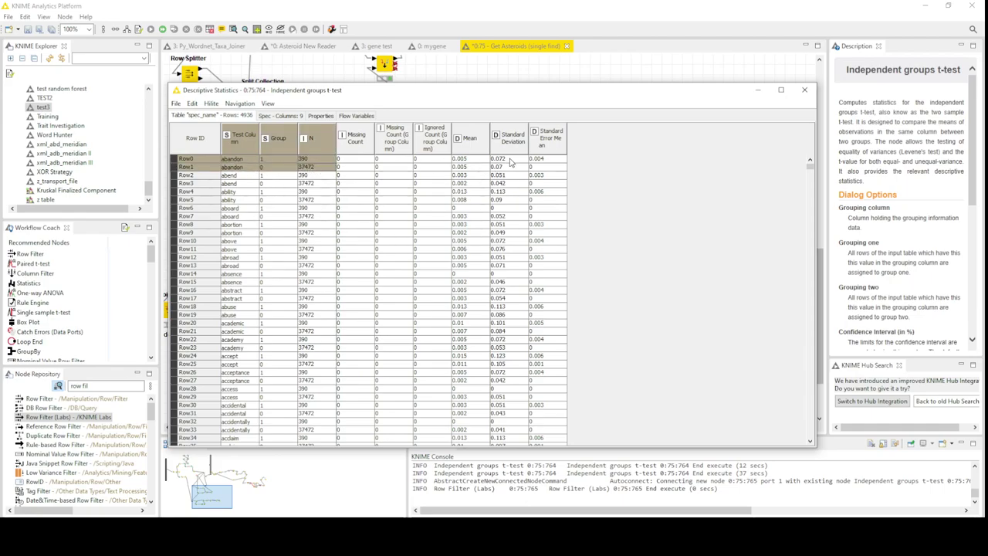
left_click(473, 160)
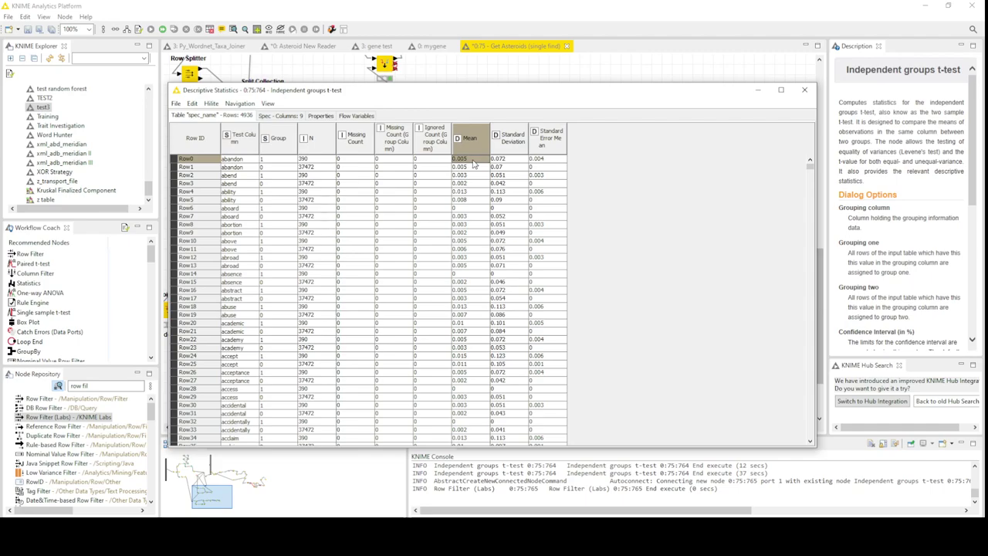
left_click(474, 168)
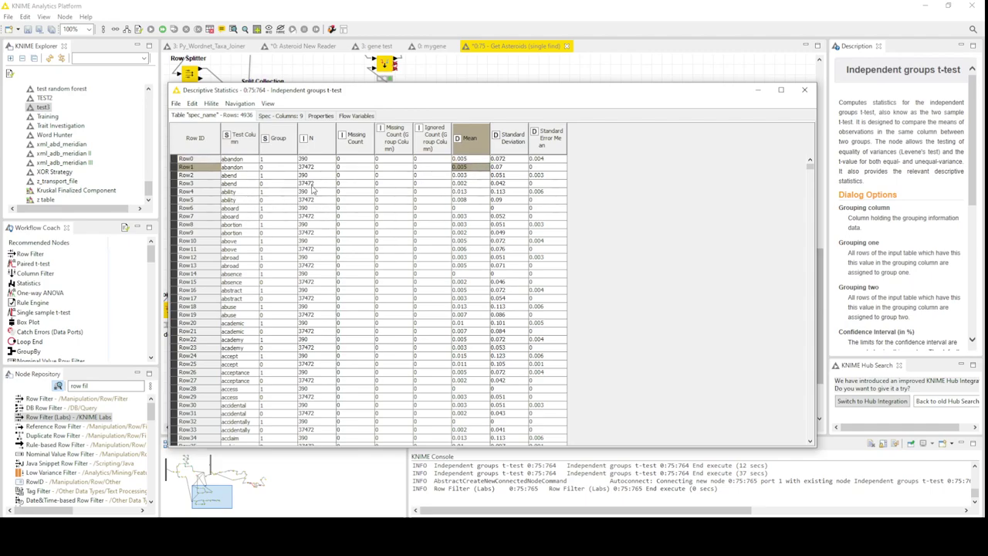
left_click(467, 193)
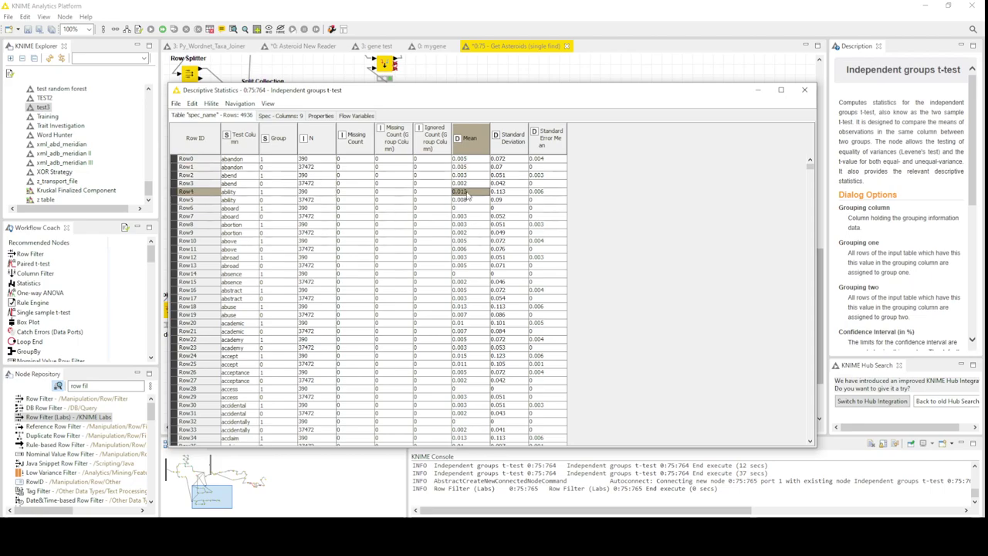
left_click(468, 199)
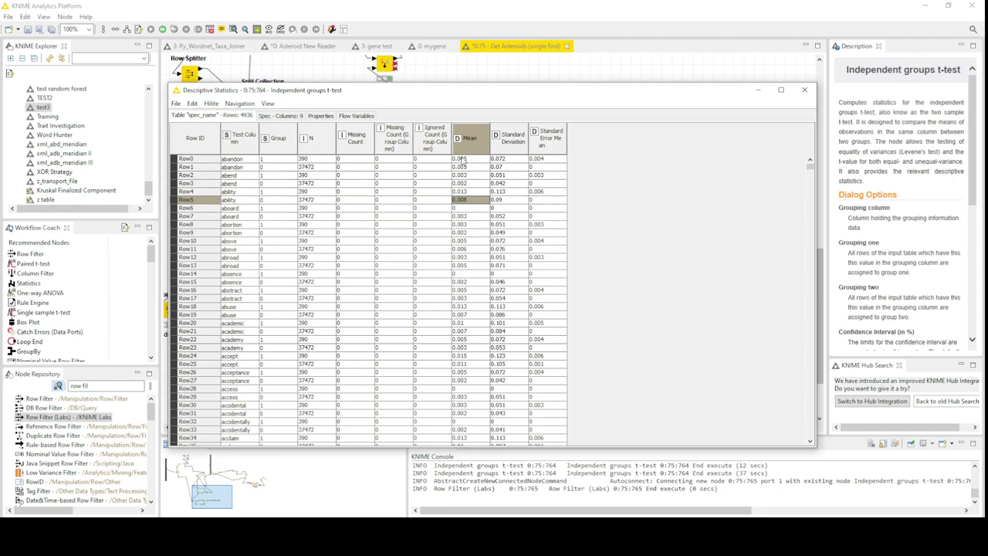
left_click_drag(472, 160, 474, 318)
left_click(806, 90)
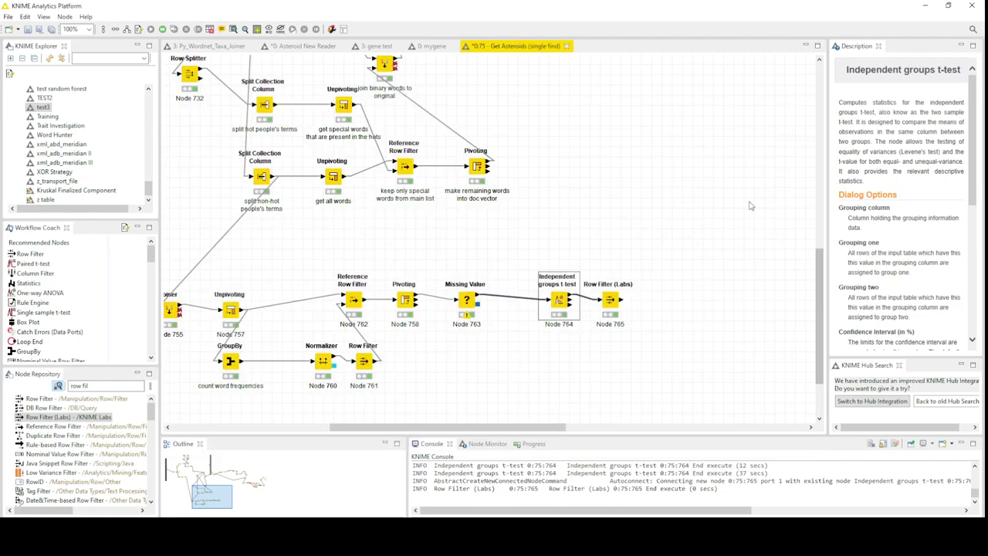
- Open the Row Filter (Labs) node's Filtered table, examine the two-tailed p-values and accumulate's mean difference, and close it
right_click(613, 308)
left_click(639, 293)
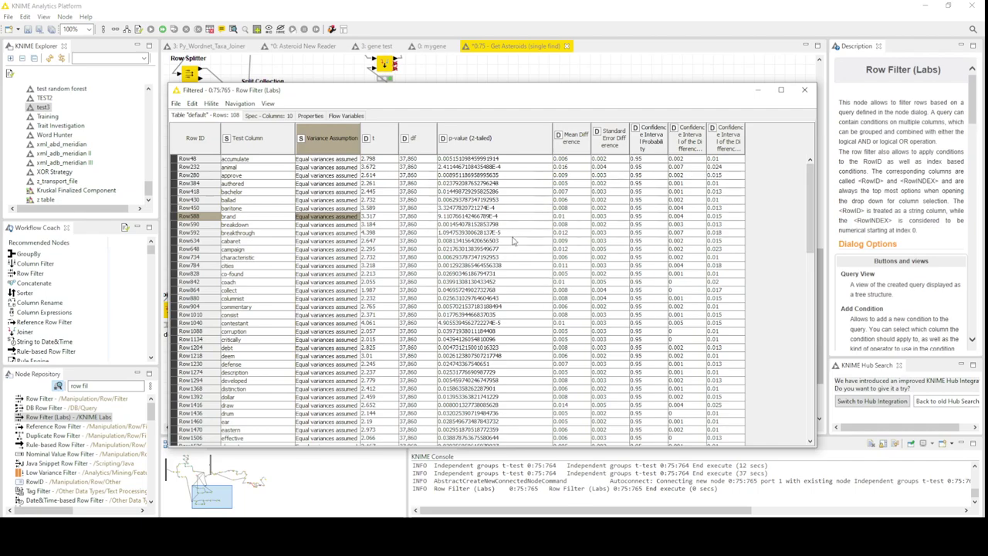
left_click_drag(461, 160, 471, 363)
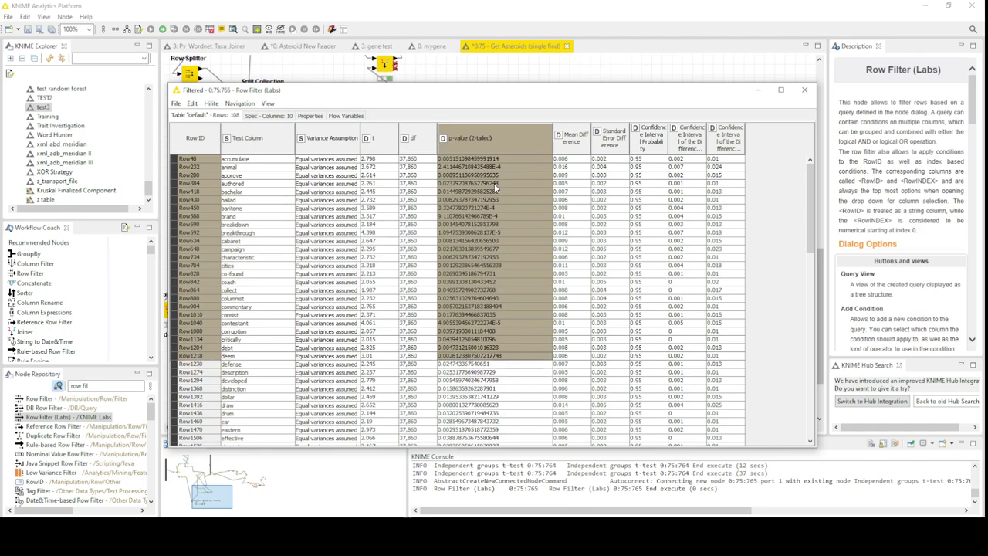
left_click(608, 161)
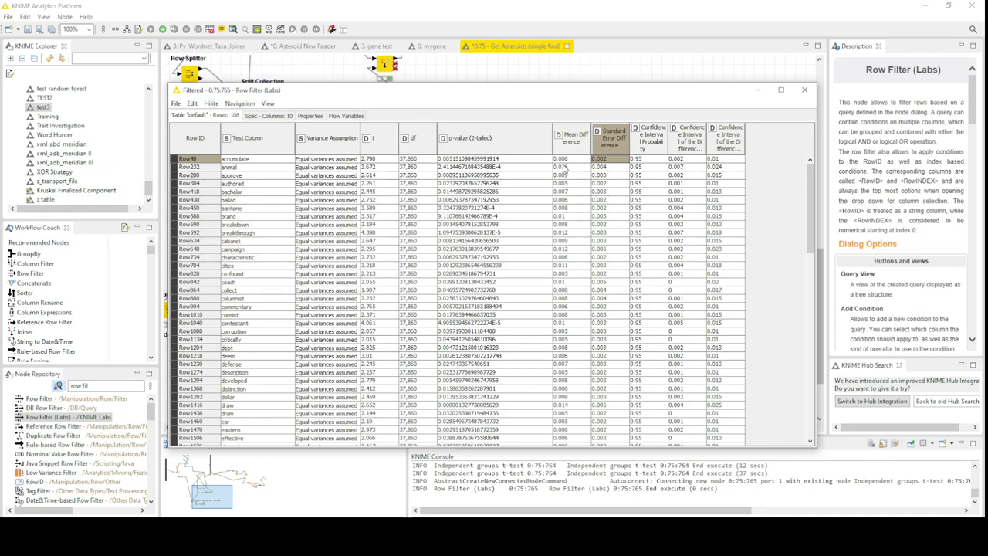
left_click(563, 160)
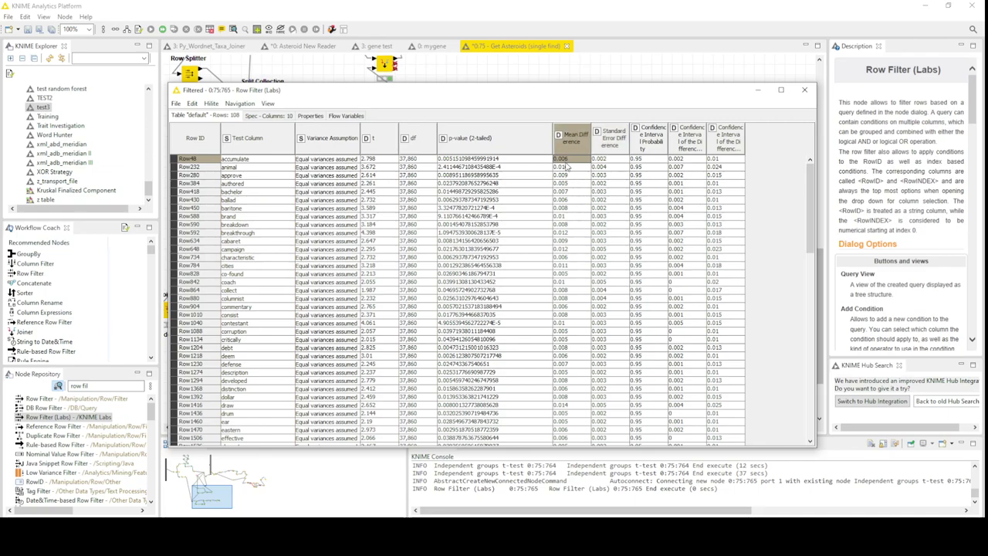
left_click_drag(566, 164, 570, 161)
left_click(804, 90)
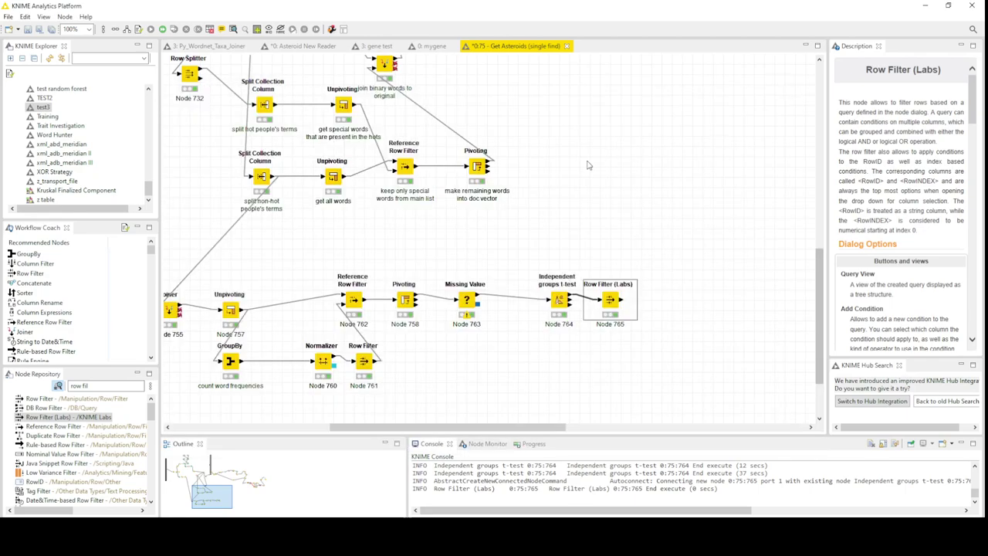
- Find accumulate in the t-test node's Descriptive Statistics table, compare its means for groups 1 and 0, and close the table
right_click(563, 296)
left_click(594, 293)
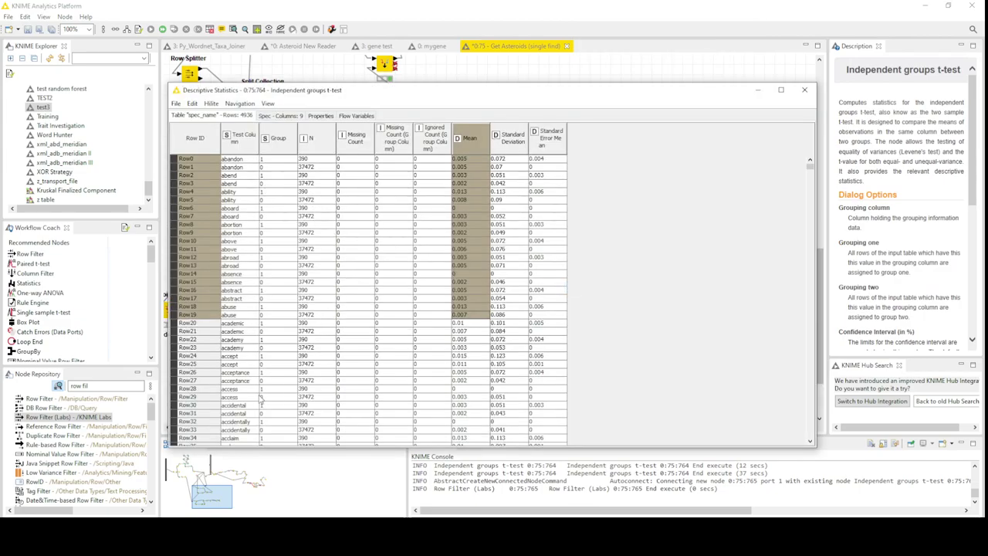
scroll(265, 403, "down", 6)
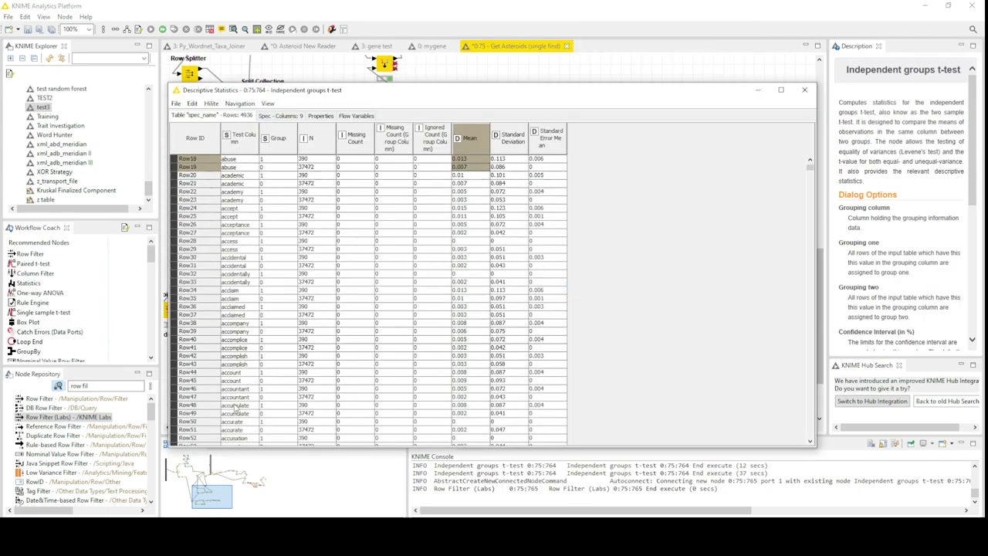
left_click_drag(250, 414, 474, 417)
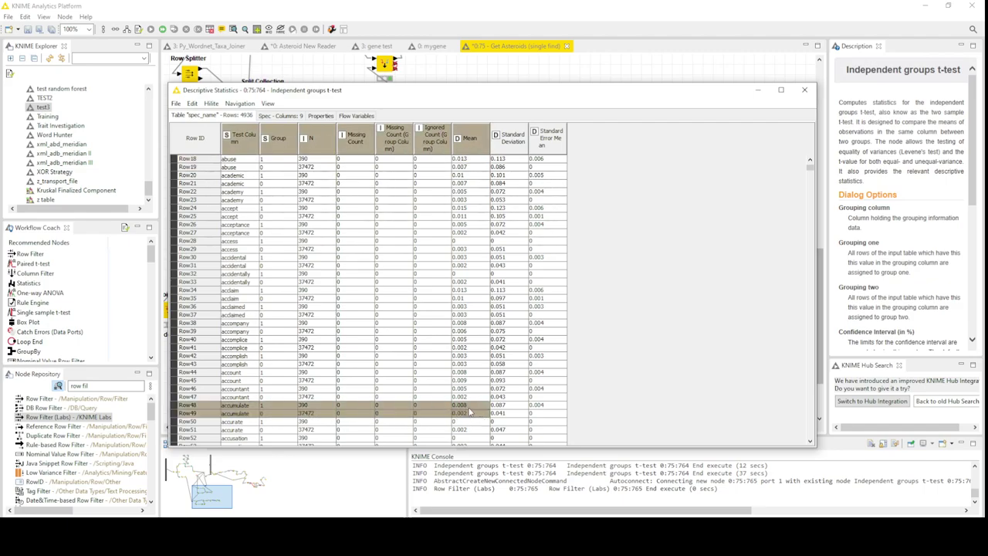
left_click(467, 408)
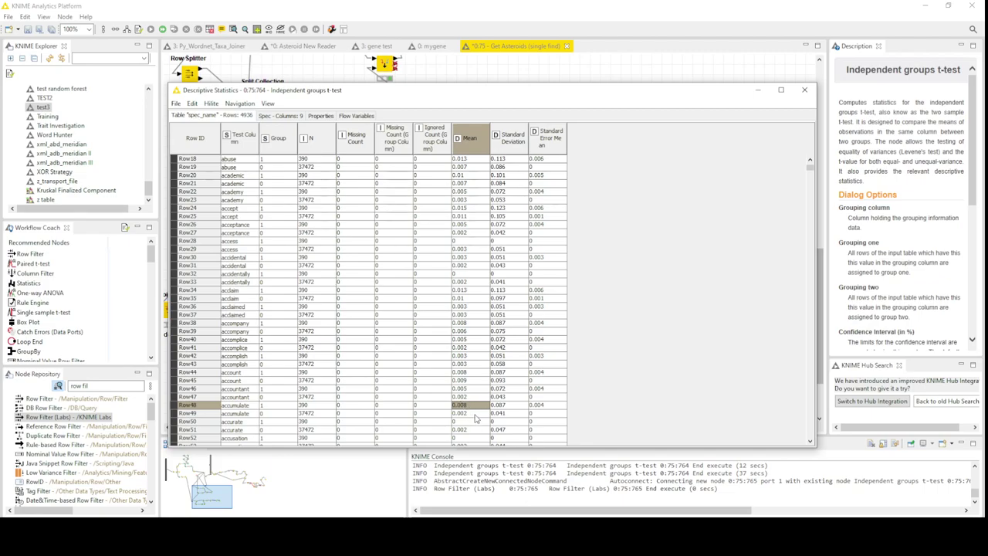
left_click(805, 91)
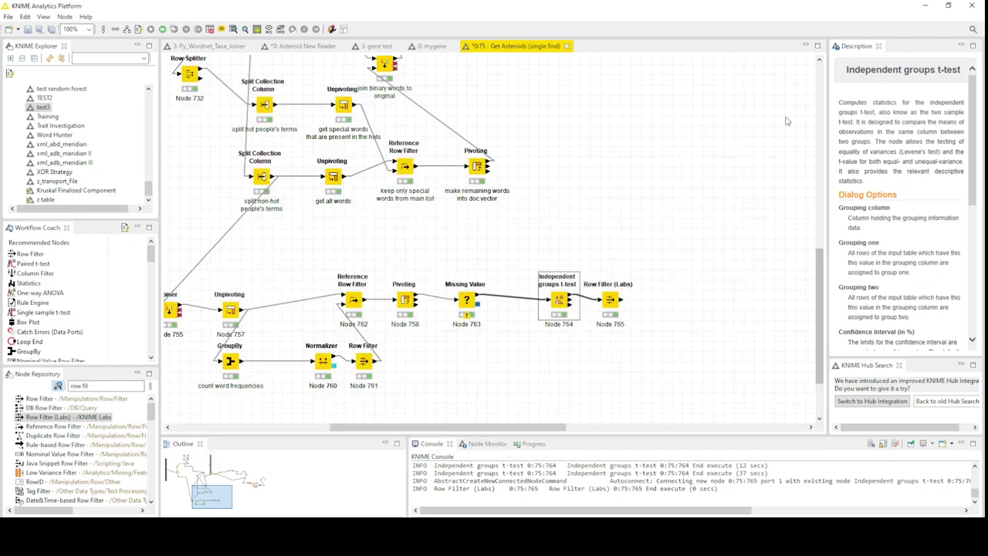
- Reopen the Row Filter (Labs) node's Filtered table and look through the Mean Difference values for all words
right_click(608, 307)
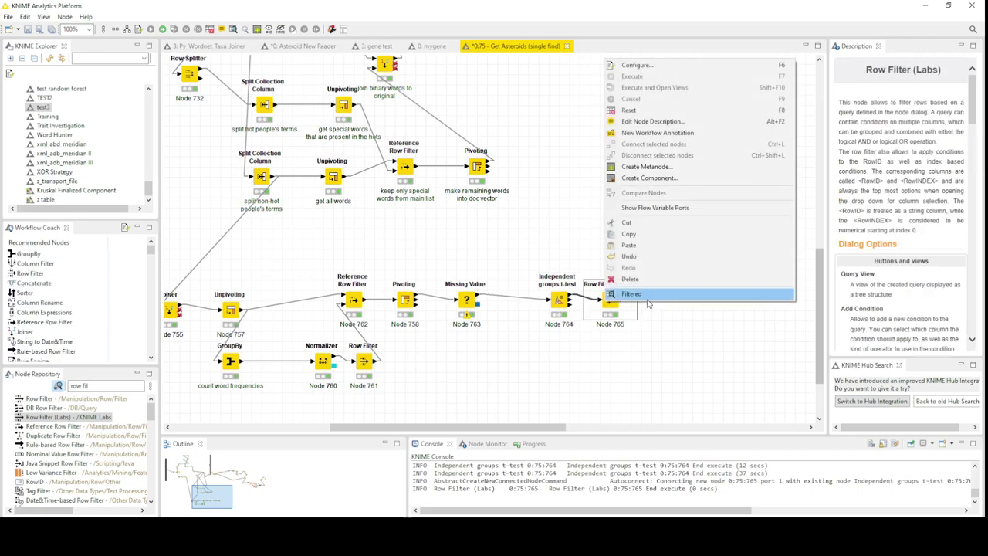
left_click(648, 301)
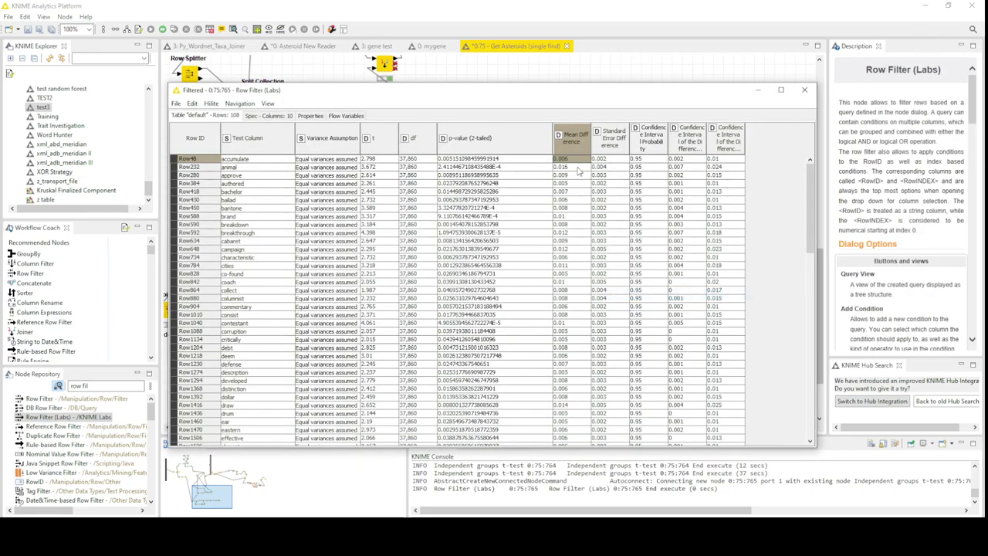
left_click_drag(577, 168, 564, 402)
scroll(564, 407, "down", 4)
scroll(564, 407, "down", 15)
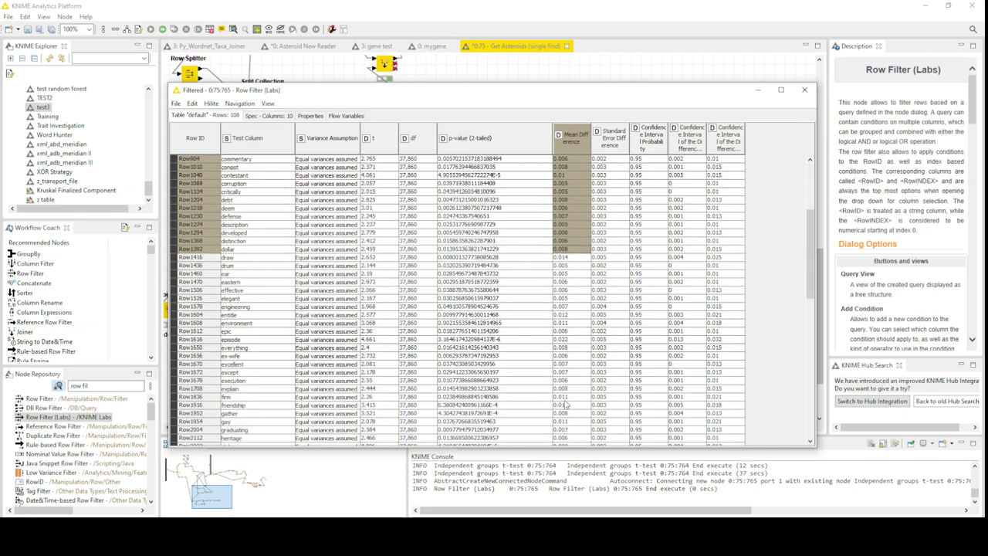
scroll(567, 407, "down", 3)
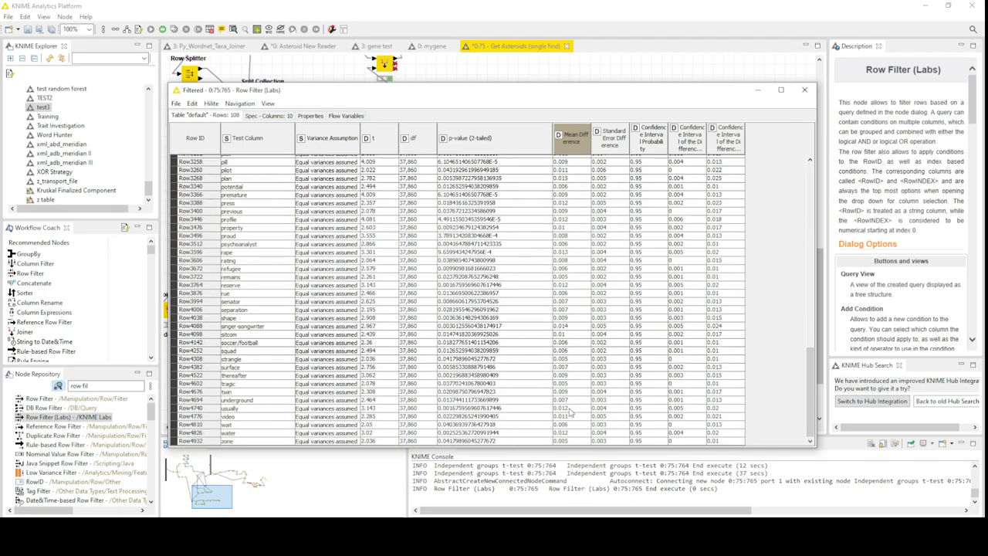
scroll(570, 394, "up", 20)
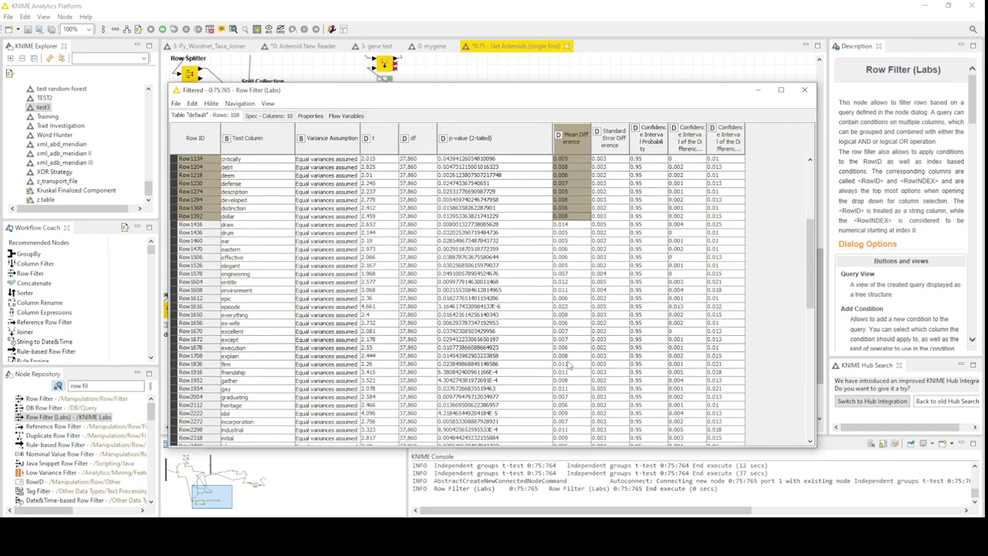
scroll(570, 349, "up", 1)
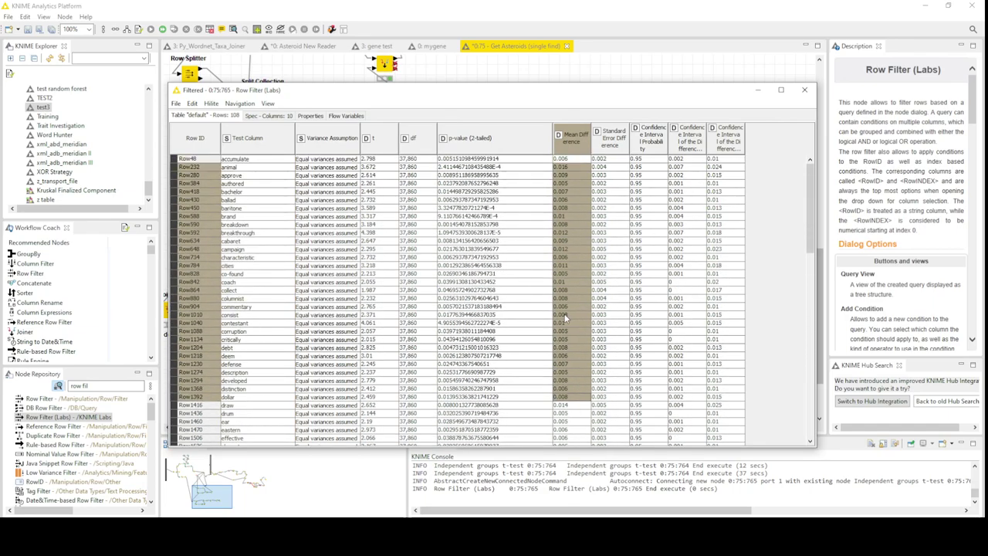
- Sort the filtered table by Mean Difference in descending order, review the words with the largest differences, and close the table
left_click(575, 162)
left_click(580, 149)
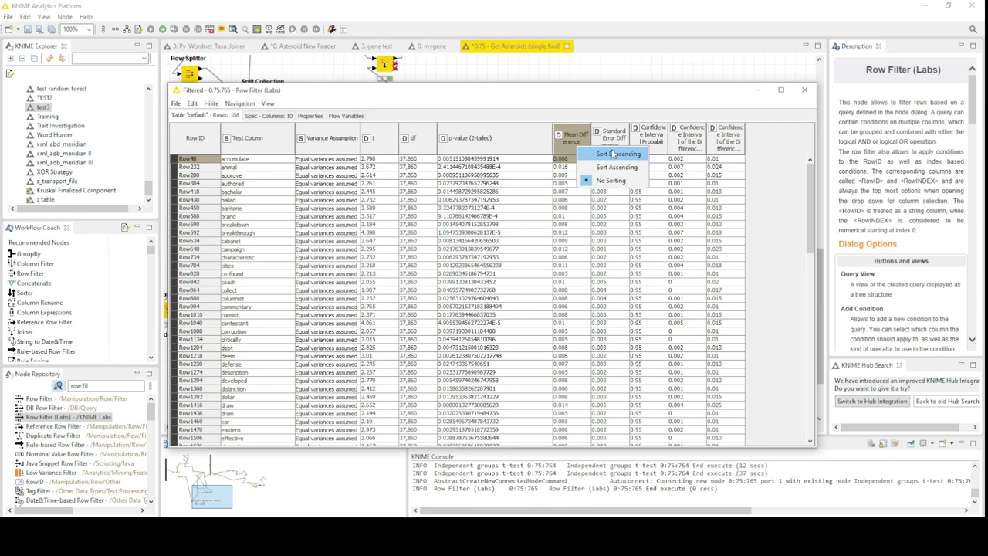
left_click(615, 154)
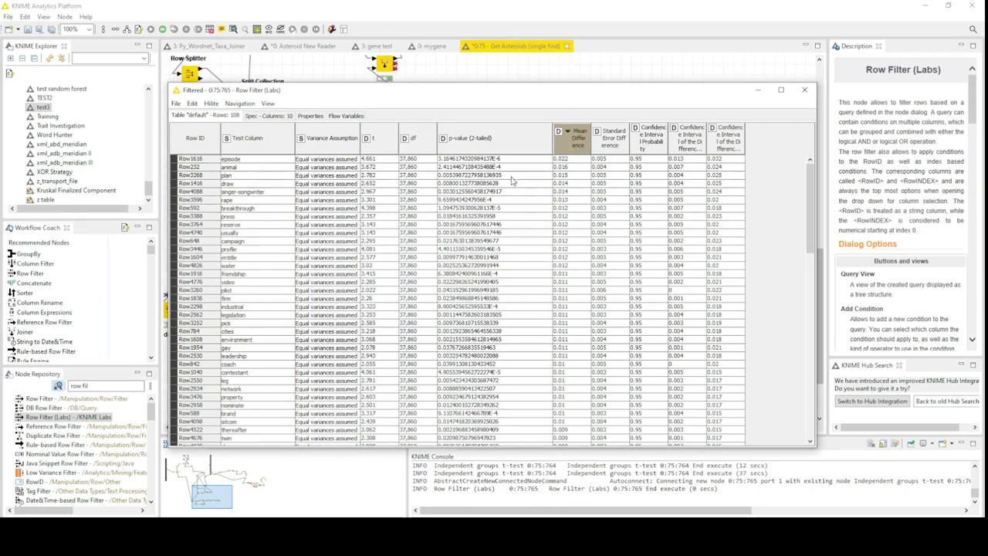
left_click(244, 162)
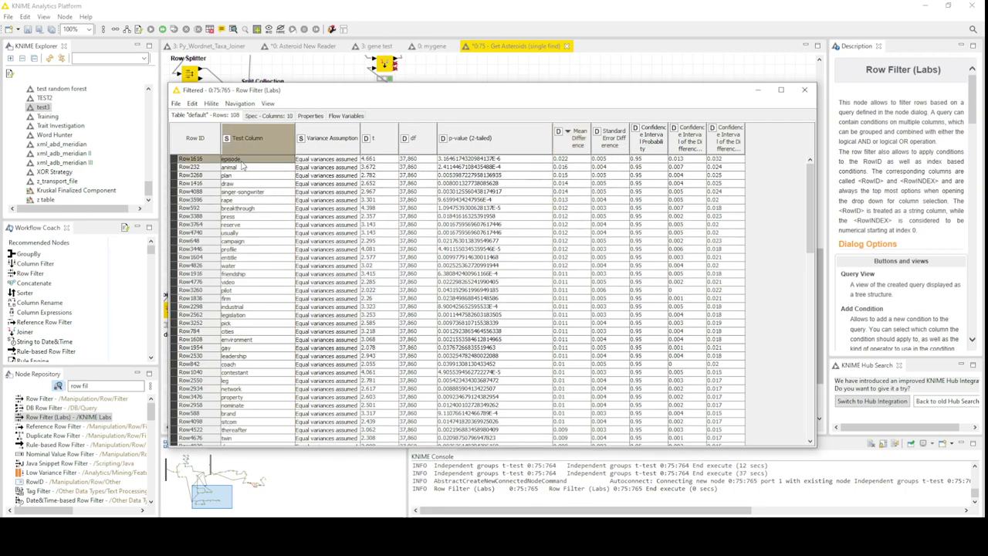
left_click_drag(244, 163, 574, 357)
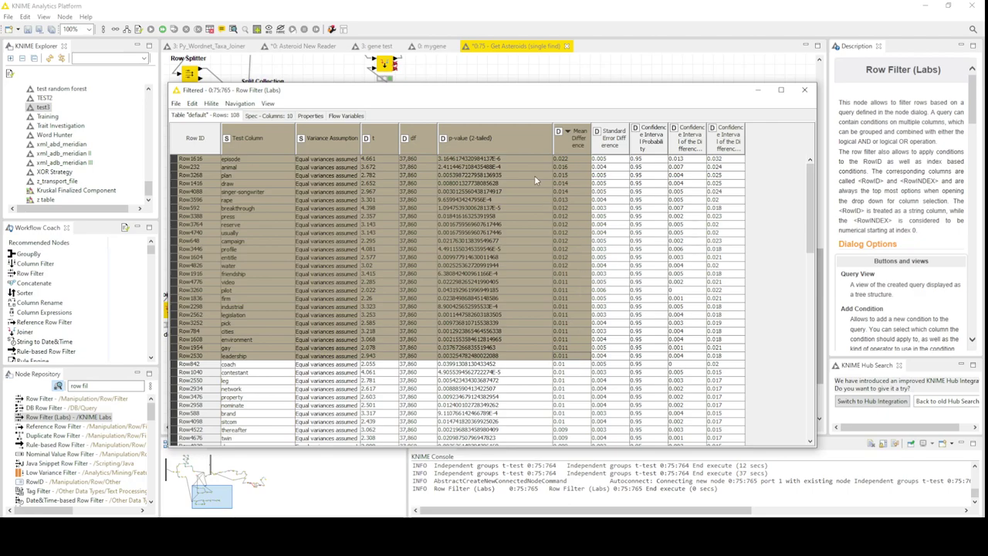
left_click(618, 183)
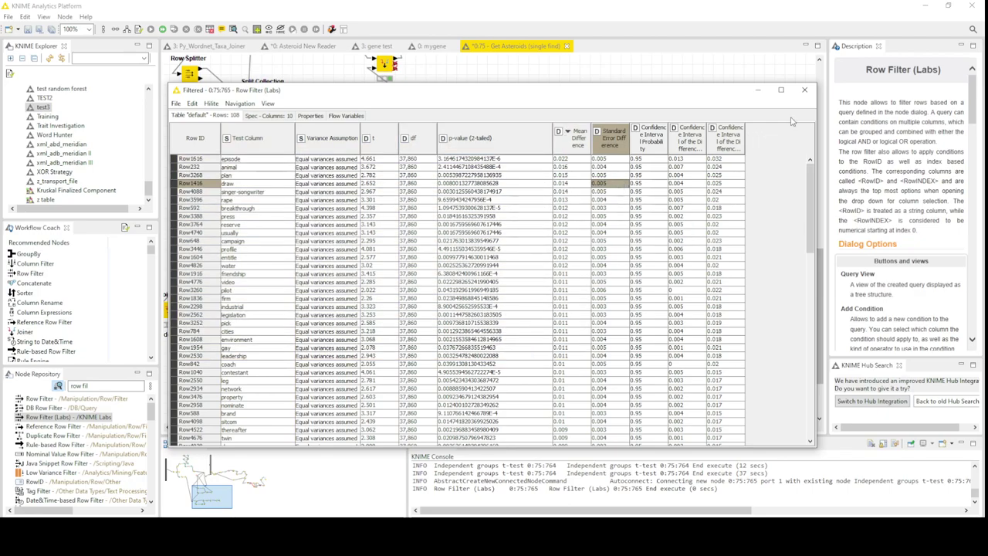
left_click(805, 91)
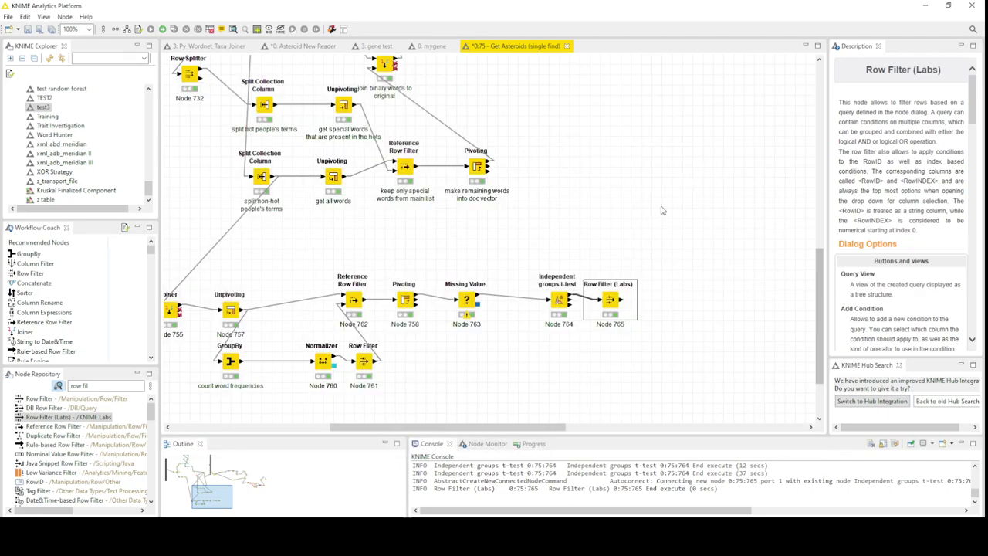
- Label the Row Filter (Labs) node after the t-test "which words were different?"
double_click(609, 324)
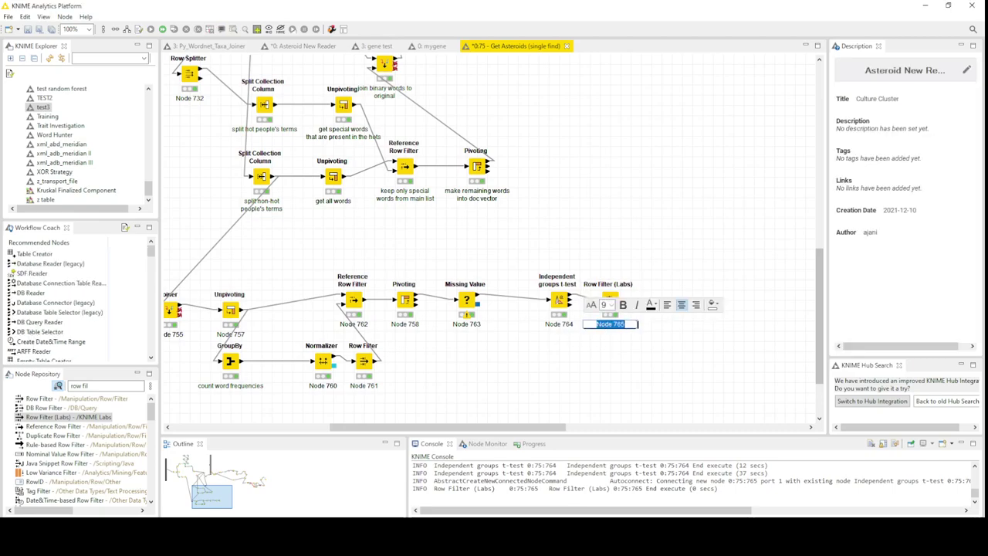
type("which words were different")
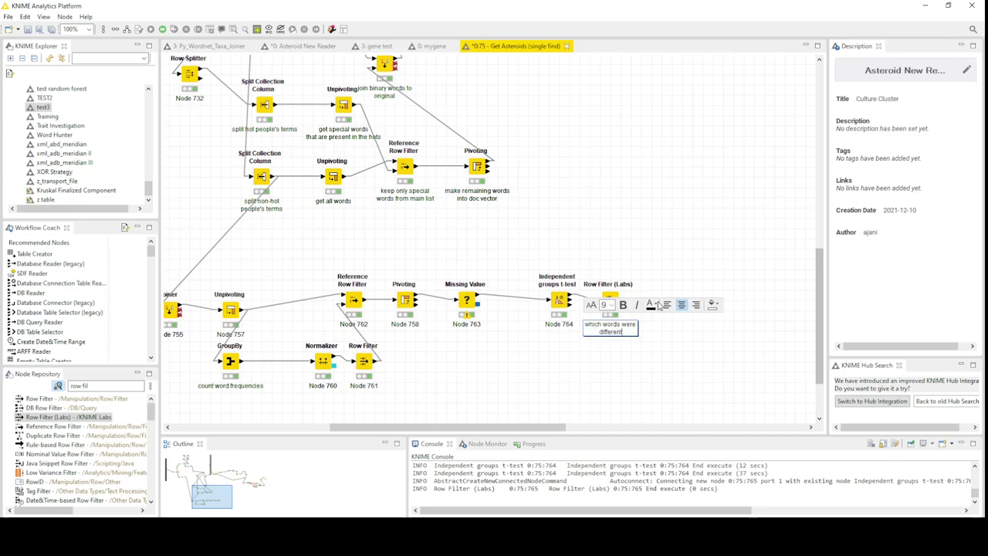
type("?")
left_click(626, 379)
- Examine the Missing Value node's output table from its first rows, including the word count columns
left_click(561, 301)
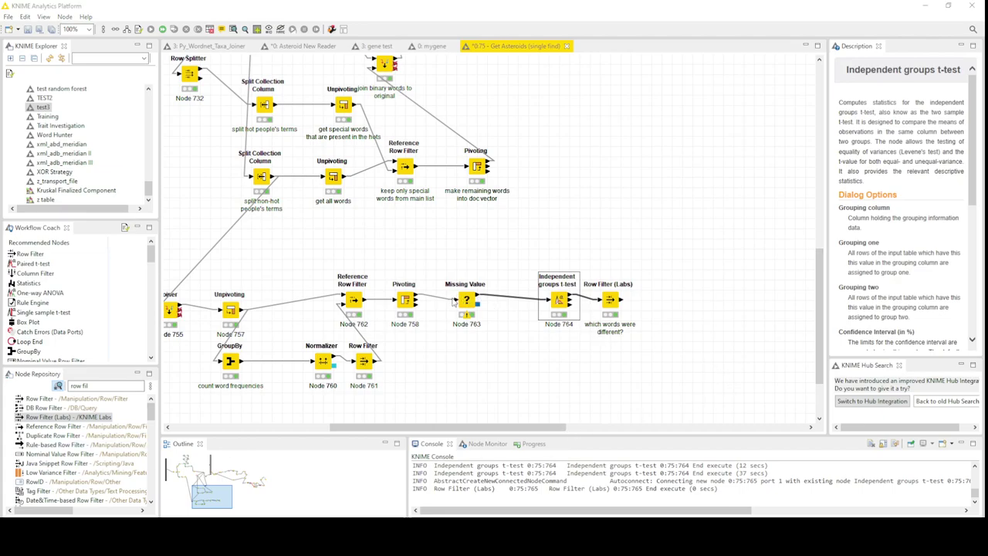
left_click(466, 300)
right_click(466, 300)
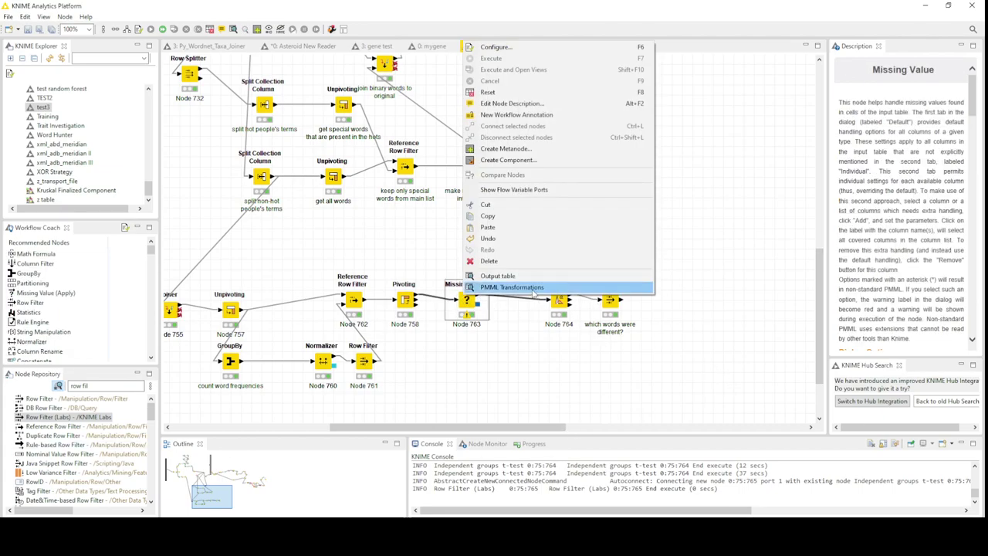
left_click(539, 278)
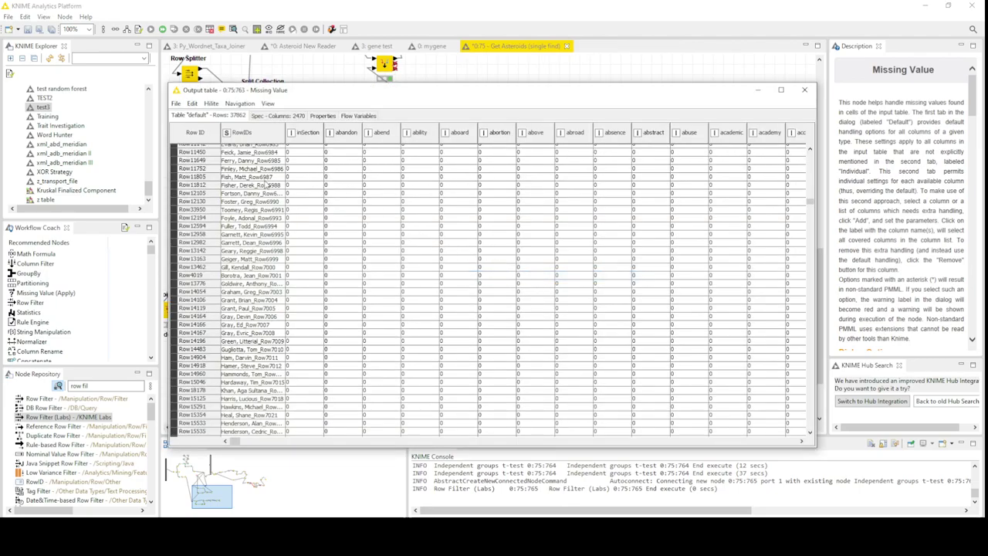
scroll(718, 162, "up", 9)
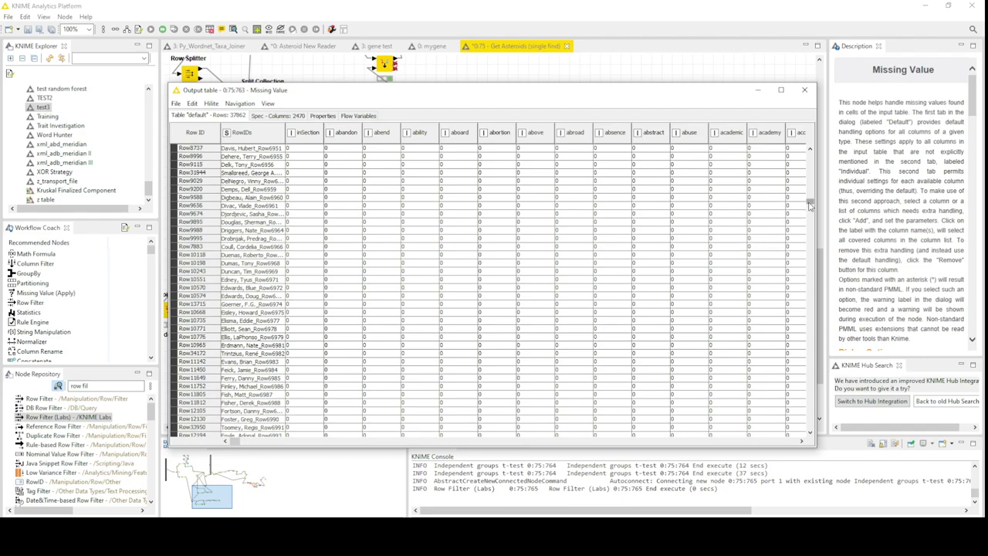
left_click_drag(810, 205, 810, 152)
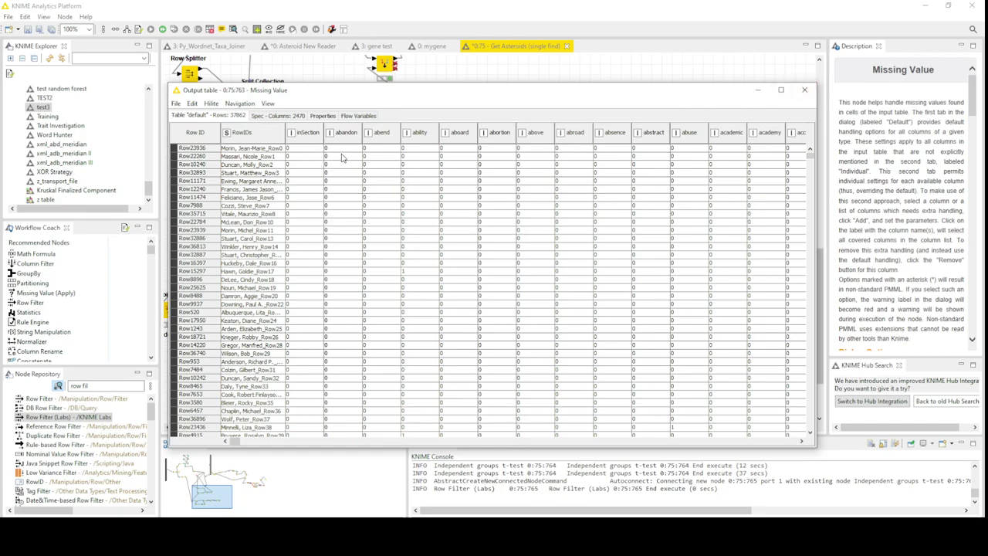
left_click_drag(342, 156, 634, 188)
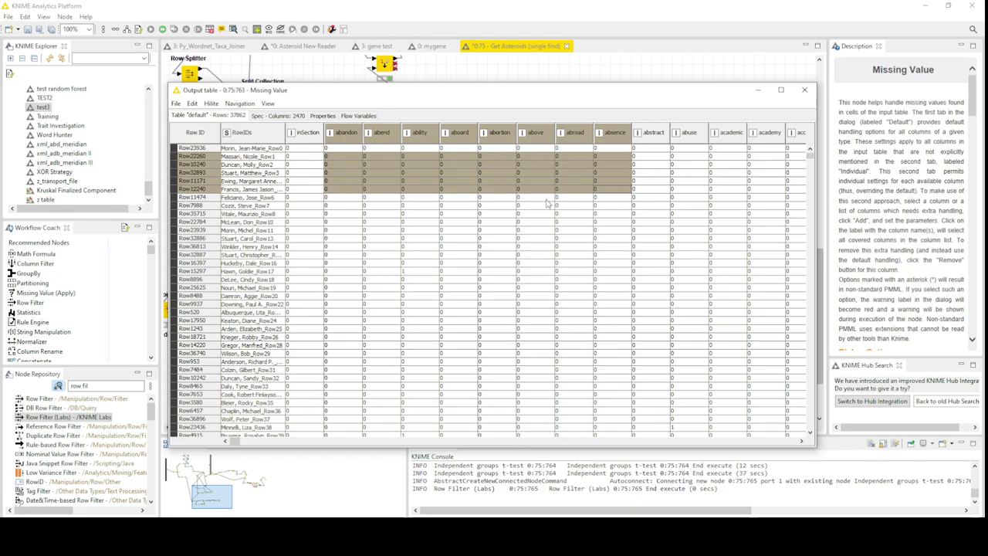
left_click(804, 89)
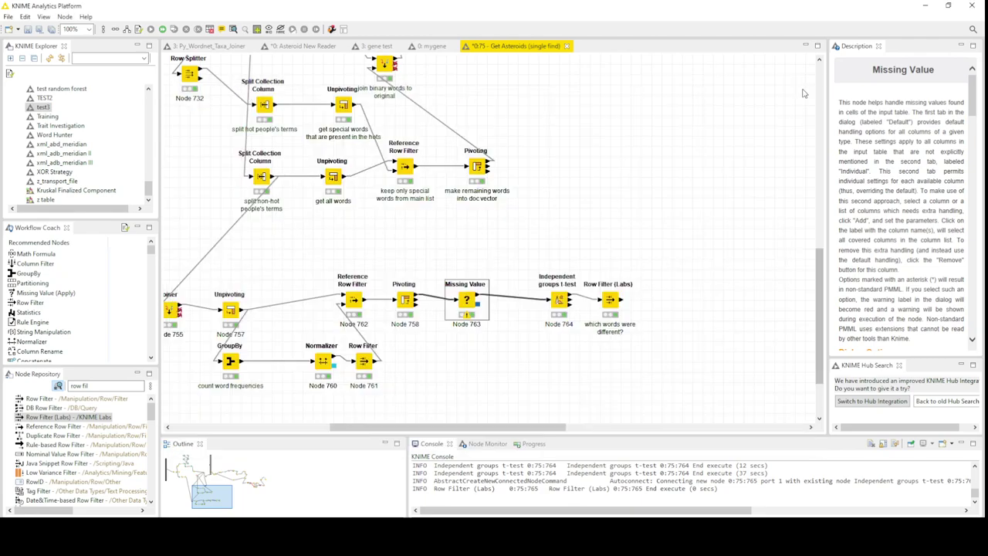
- Add a Logistic Regression Learner node below the t-test and connect the Missing Value node's output table to it
left_click(103, 386)
type("logisti")
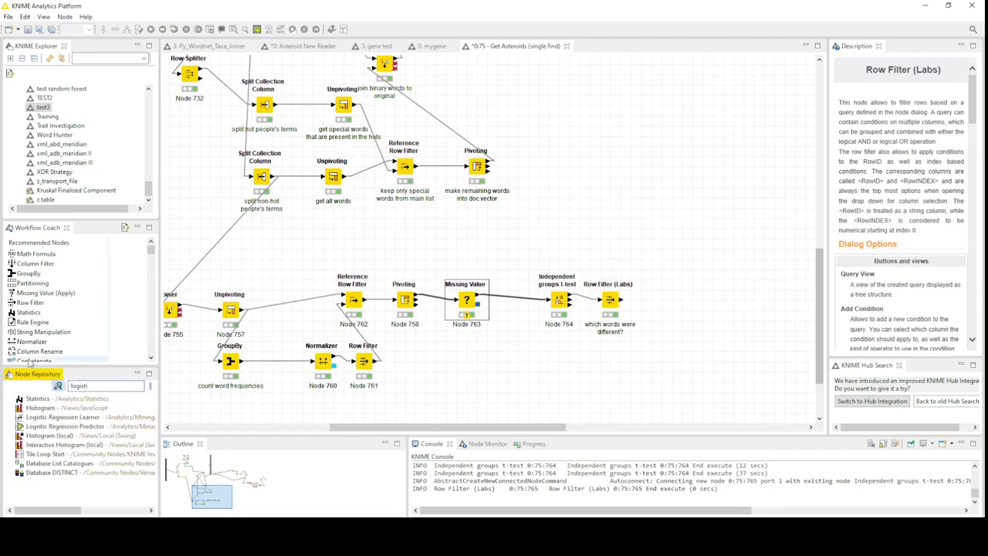
left_click_drag(93, 417, 538, 361)
left_click_drag(480, 299, 538, 363)
- Check which columns the Logistic Regression Learner offers as target, leaving its settings unchanged
double_click(543, 366)
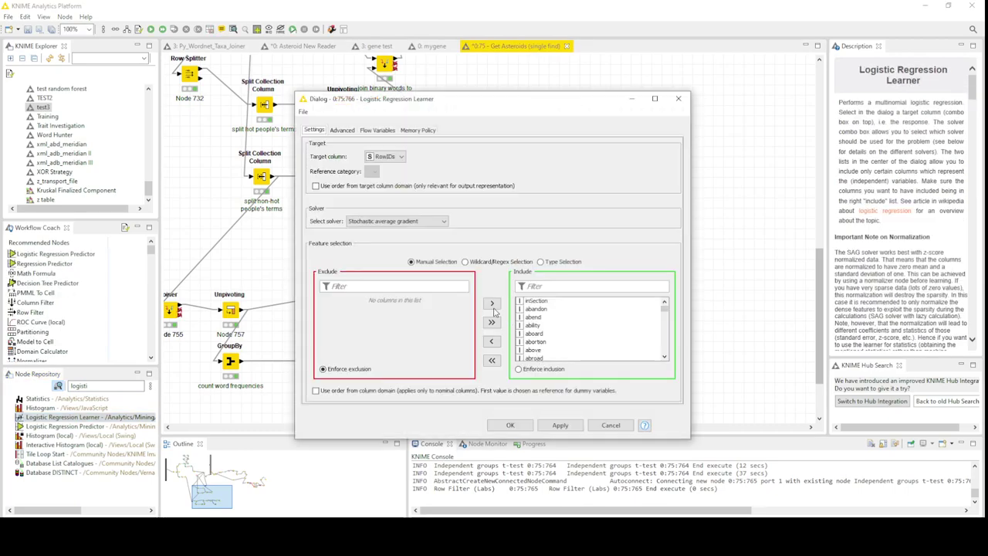
left_click(390, 157)
left_click(392, 158)
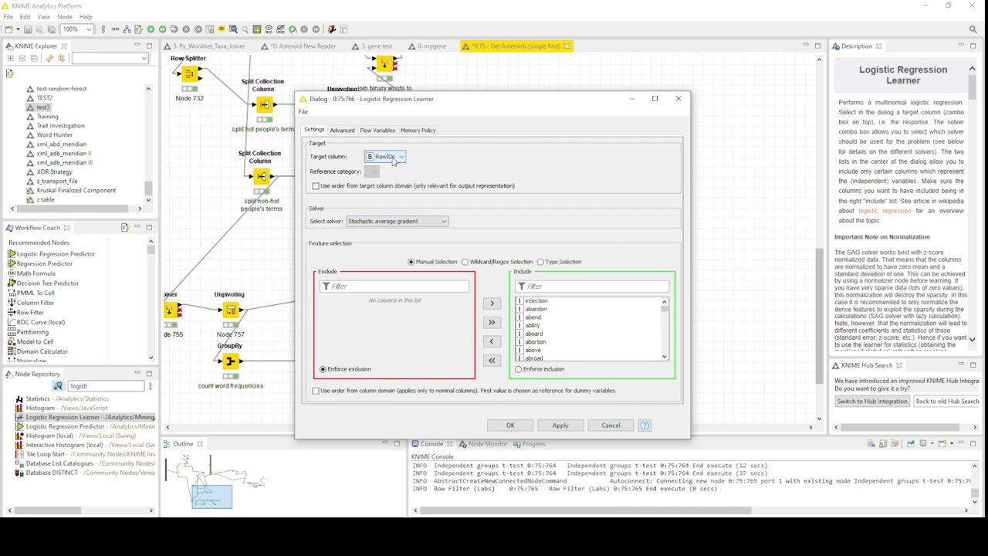
left_click(393, 159)
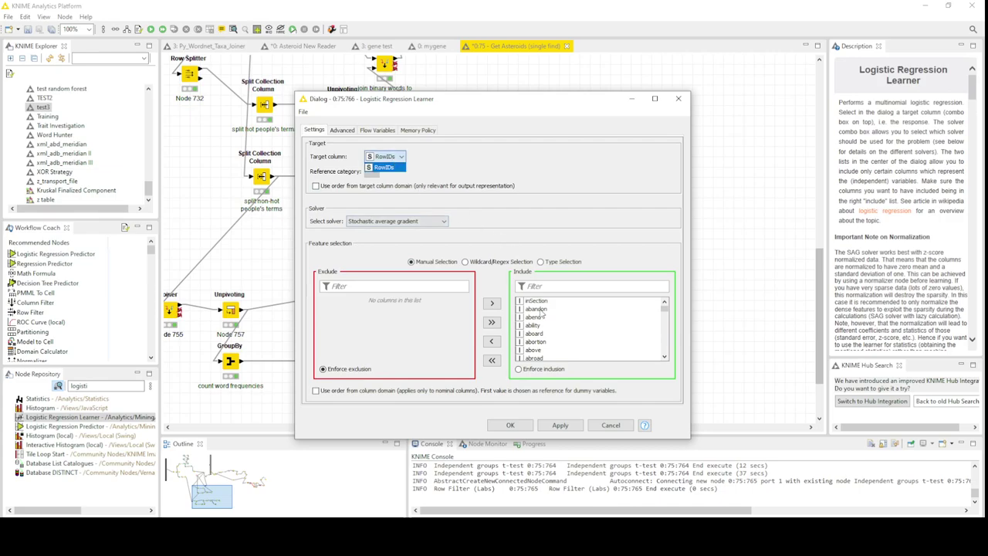
left_click(610, 425)
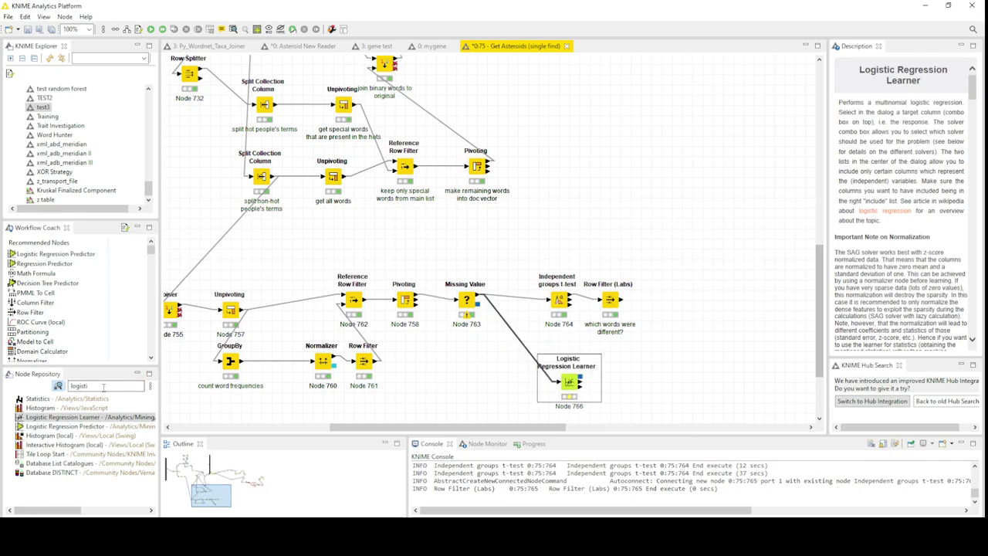
- Insert a Number To String node into the connection between Missing Value and the Logistic Regression Learner
left_click(54, 374)
type("number")
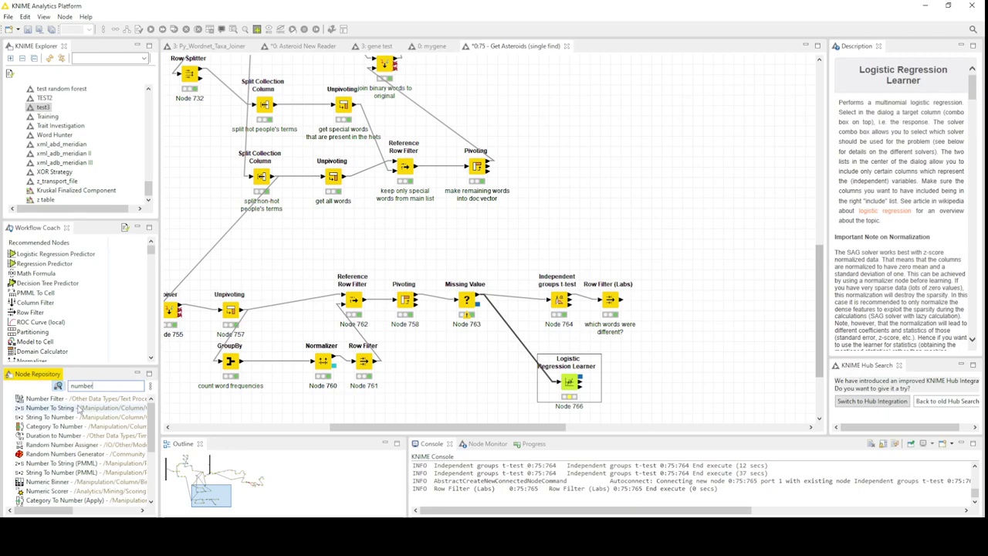
left_click(46, 398)
left_click_drag(60, 411, 507, 384)
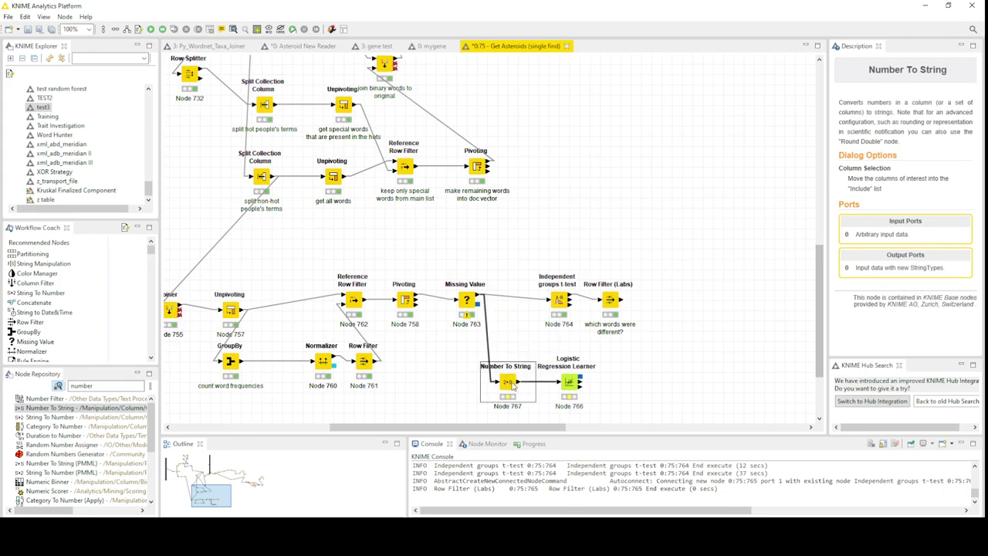
- Configure Number To String to convert only the inSection column with enforced inclusion, and execute the node
double_click(512, 383)
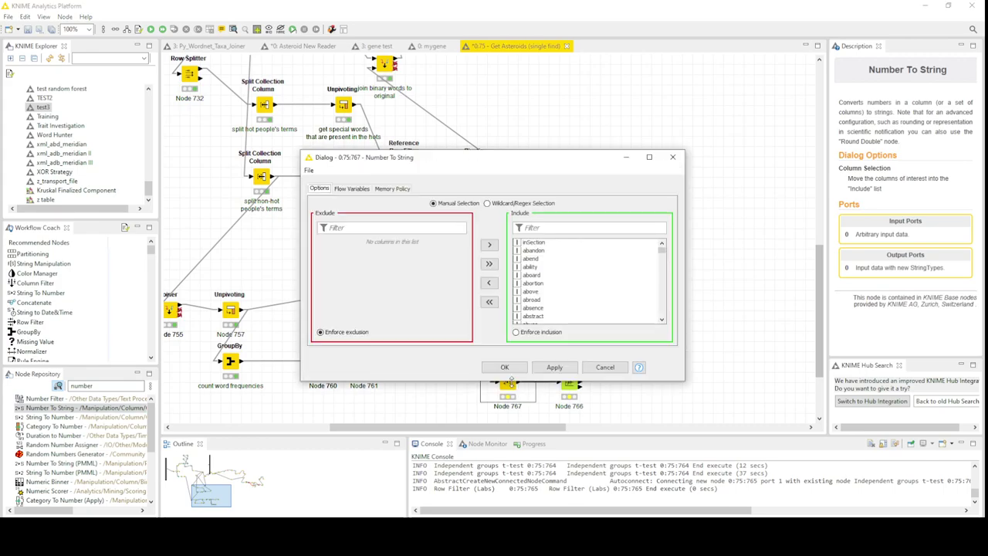
left_click(488, 301)
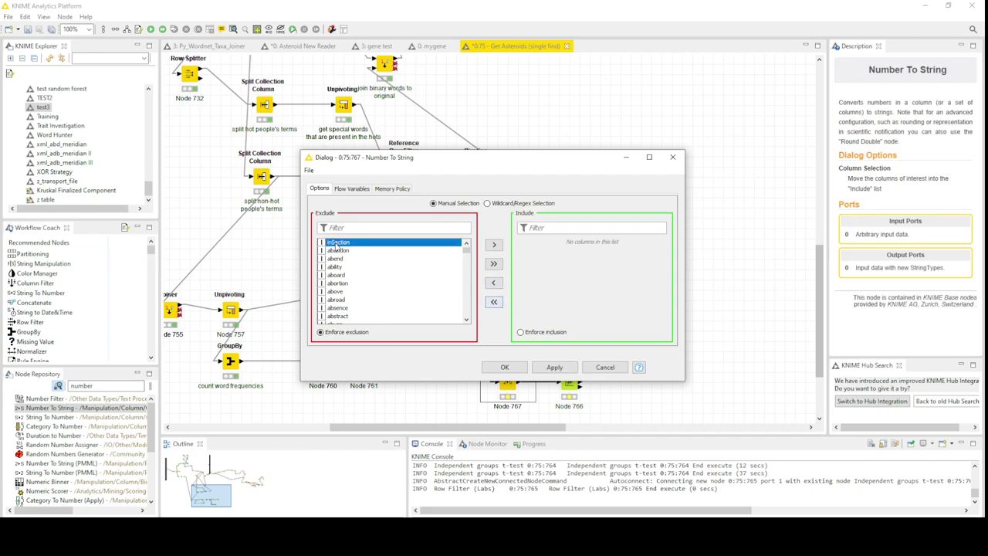
double_click(337, 242)
left_click(547, 334)
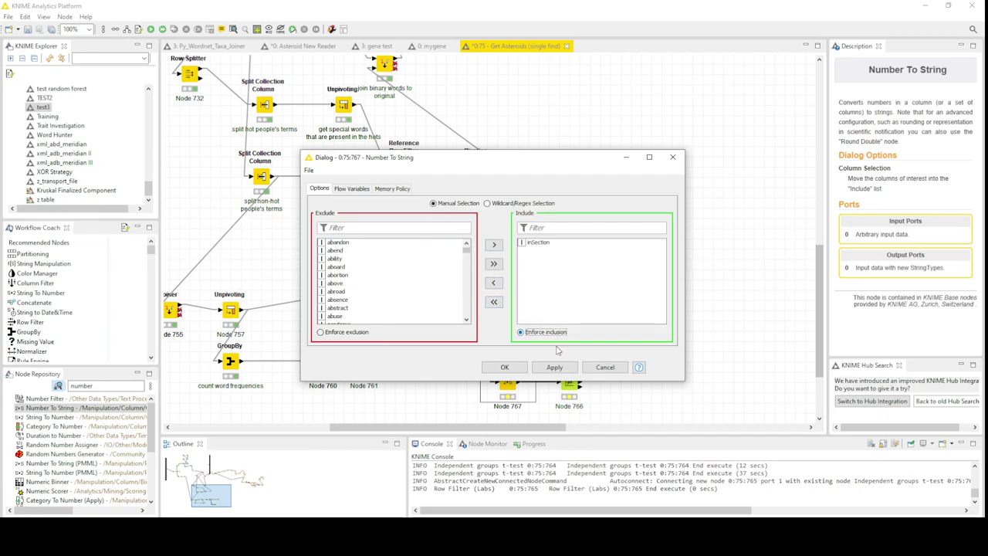
left_click(503, 367)
right_click(511, 383)
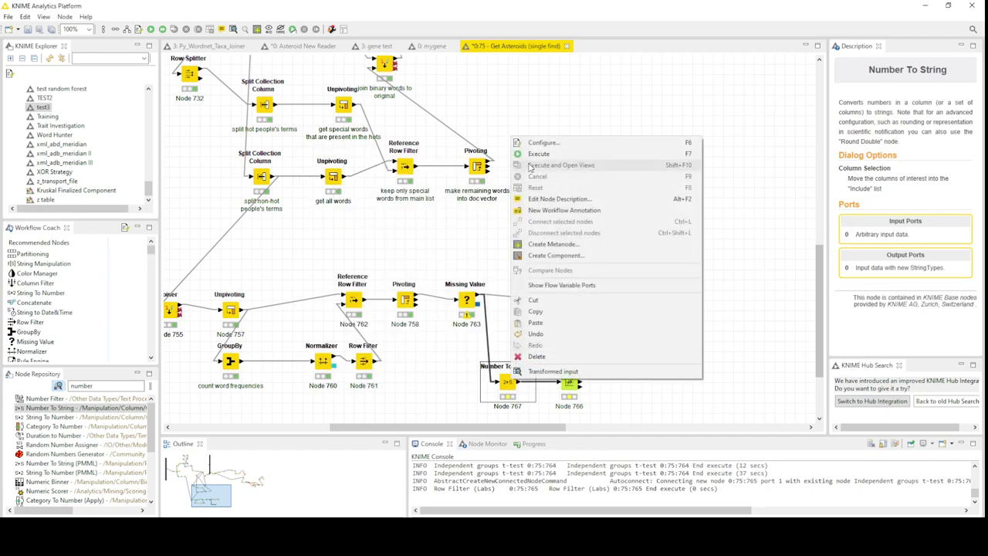
left_click(541, 155)
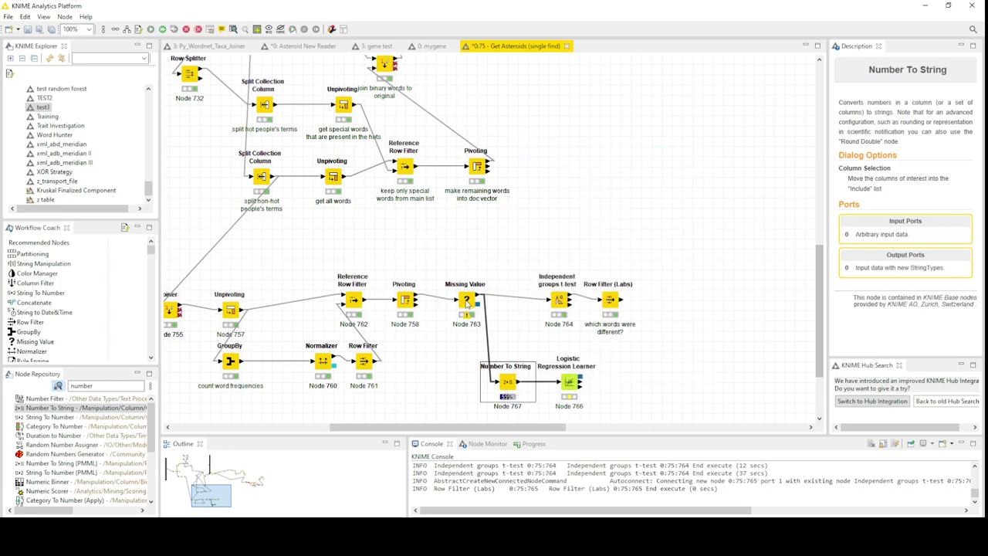
- Check the inSection column's type in the Number To String node's transformed table
right_click(508, 382)
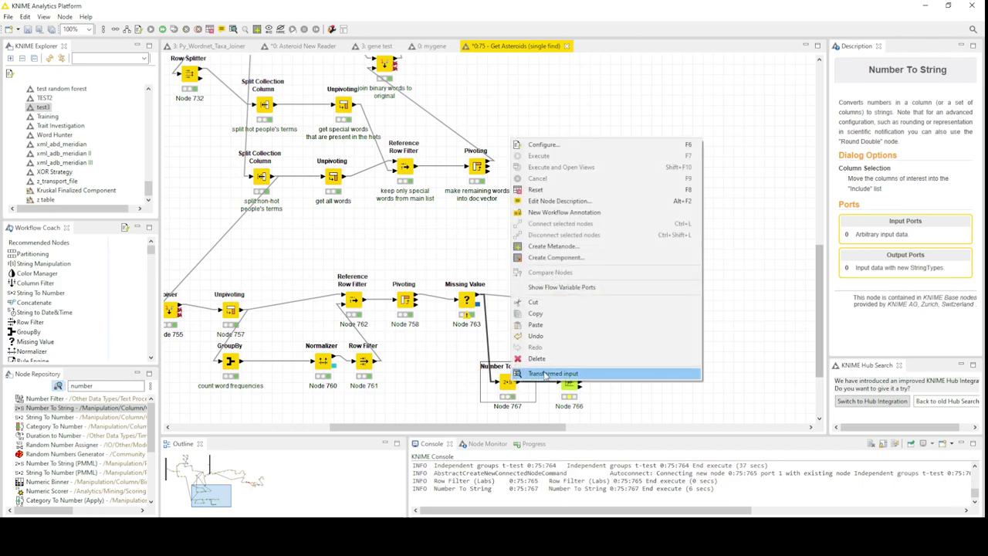
left_click(550, 373)
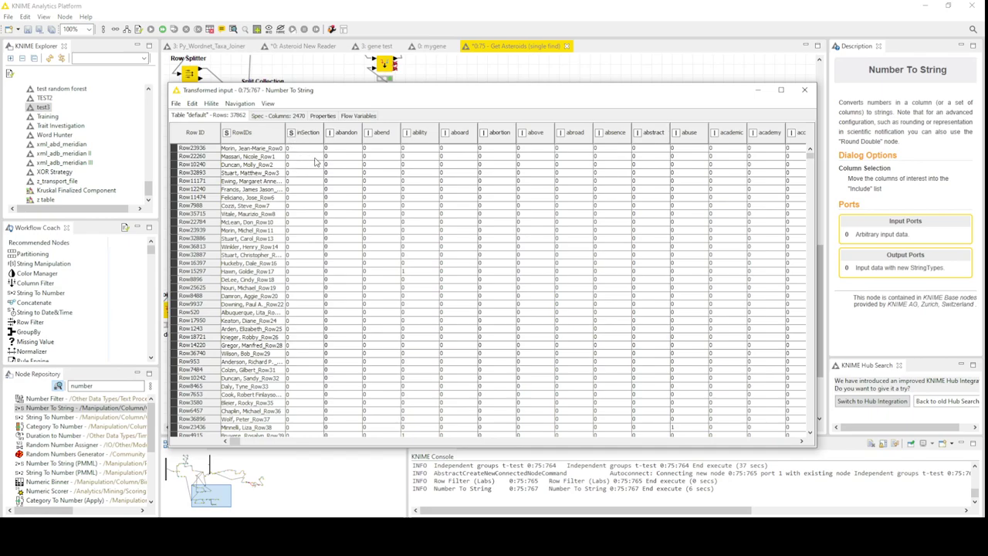
left_click(805, 89)
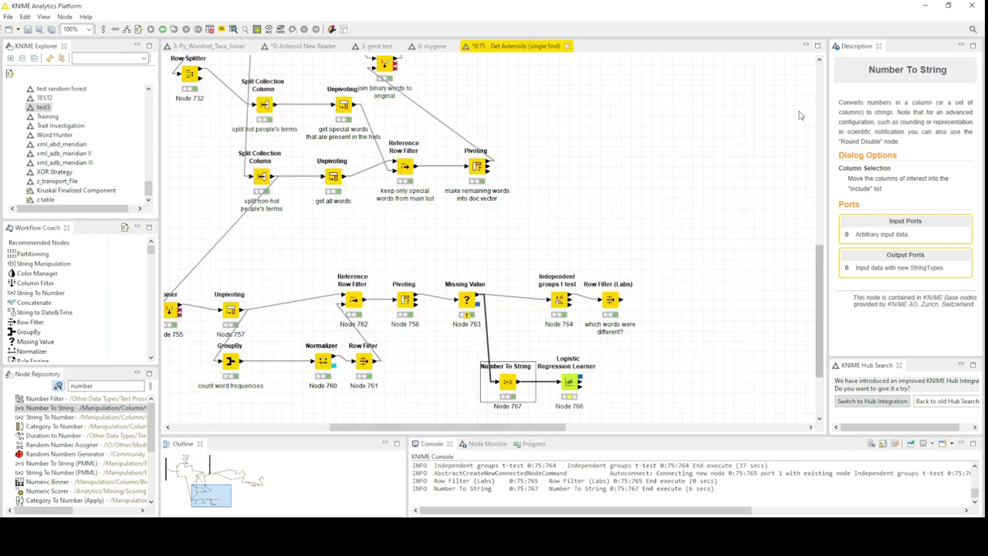
- Configure the Logistic Regression Learner with inSection as target column, 0 as reference category, and RowIDs excluded from the features
left_click(570, 383)
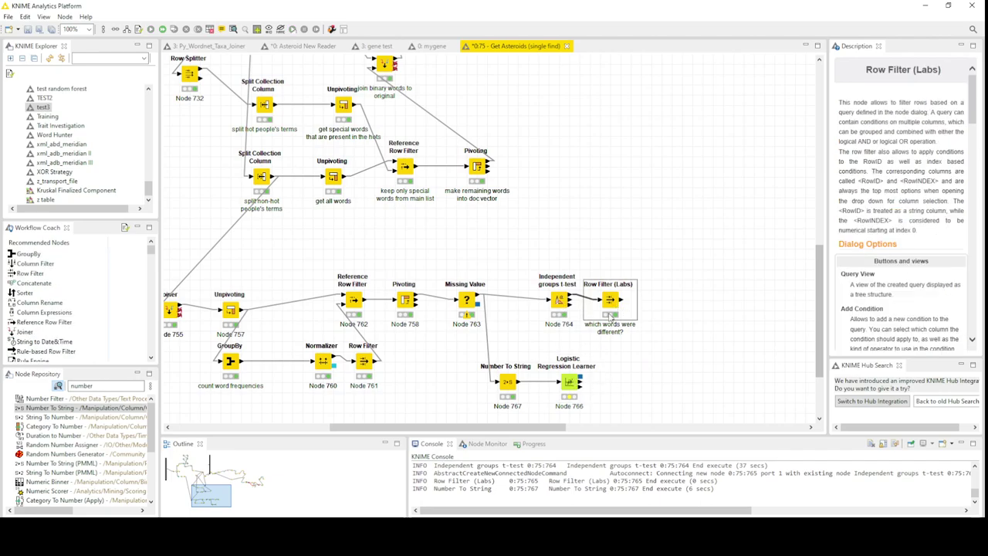
double_click(565, 389)
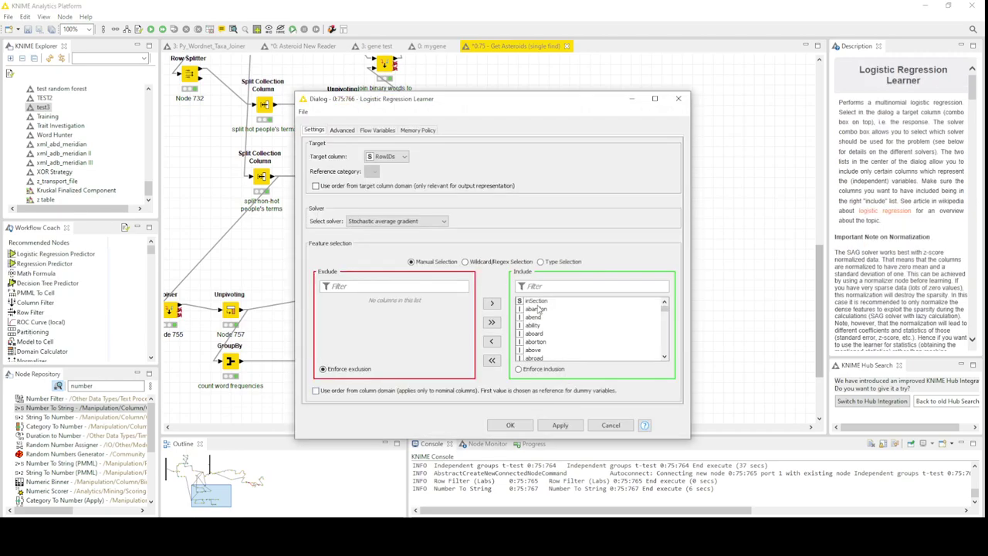
double_click(536, 302)
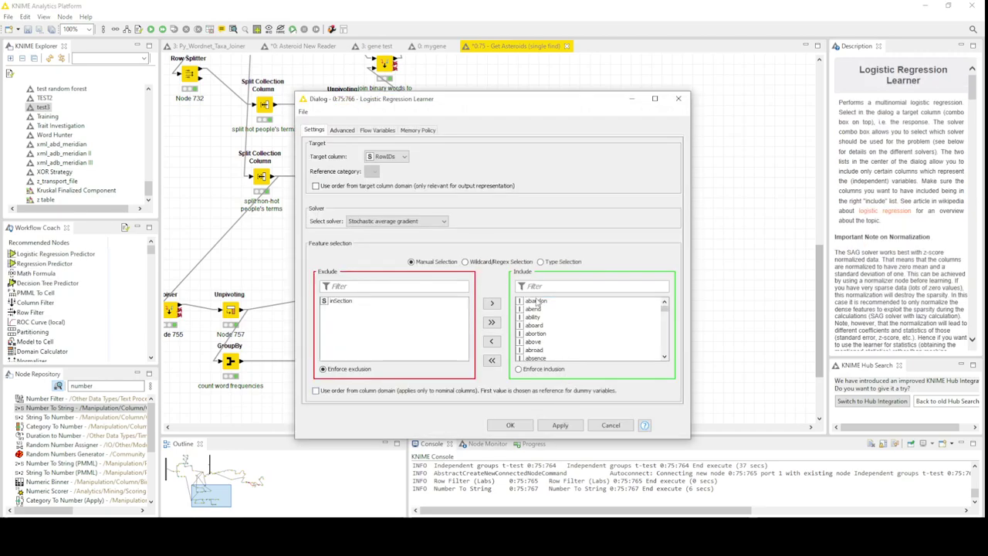
left_click(389, 157)
left_click(389, 176)
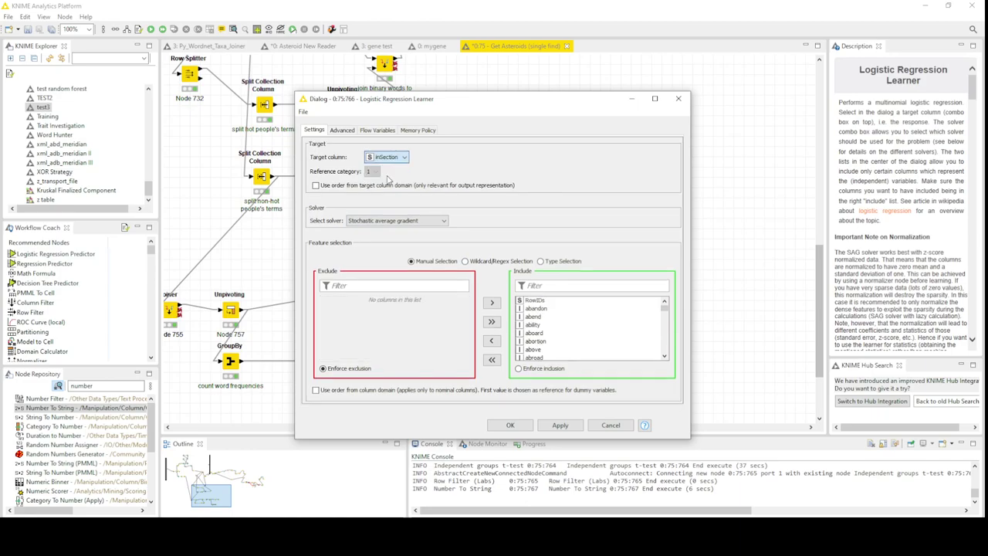
double_click(539, 301)
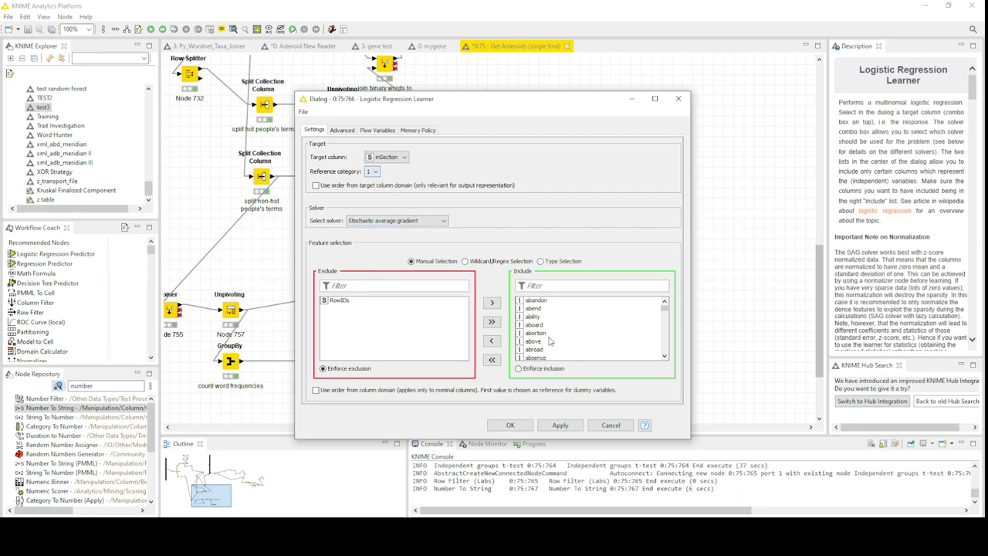
left_click(374, 172)
left_click(371, 181)
left_click(503, 429)
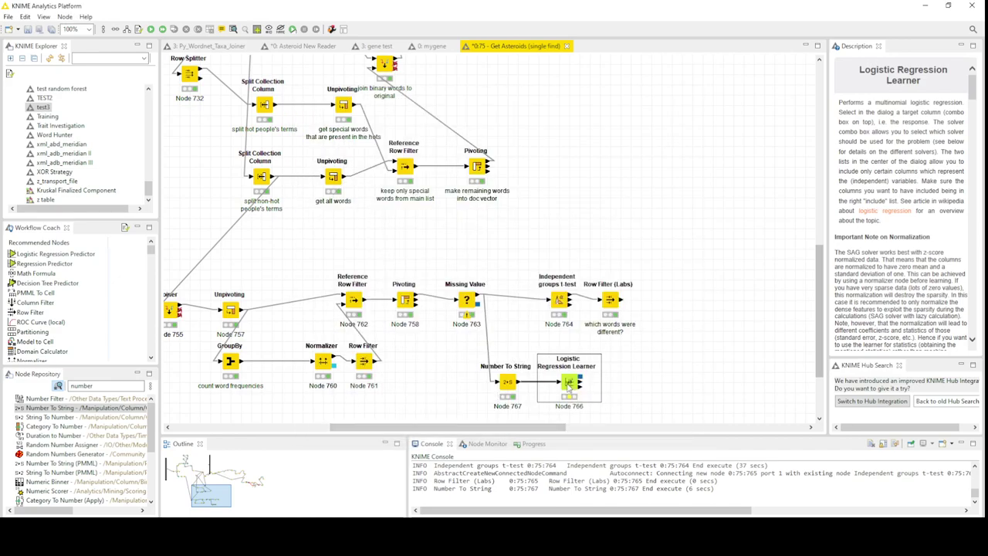
- Execute the Logistic Regression Learner node
right_click(572, 385)
left_click(639, 137)
mouse_move(570, 397)
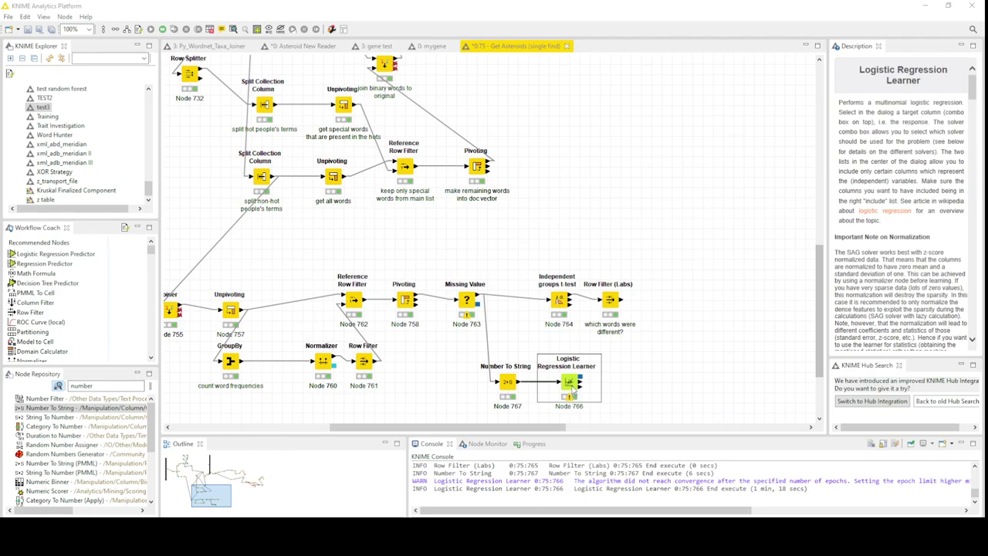
- Examine the executed learner's model for the predictor and its table of coefficients and statistics
right_click(572, 386)
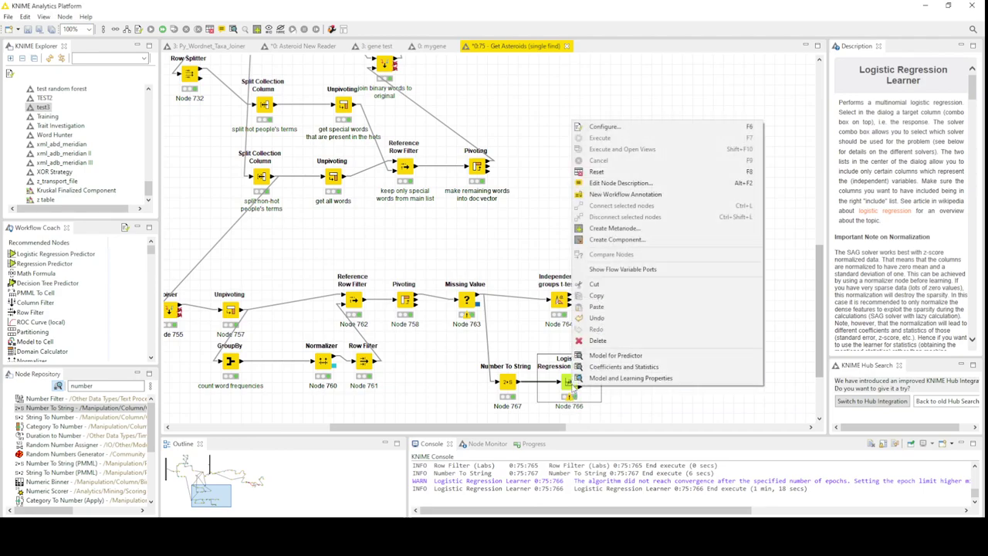
left_click(617, 355)
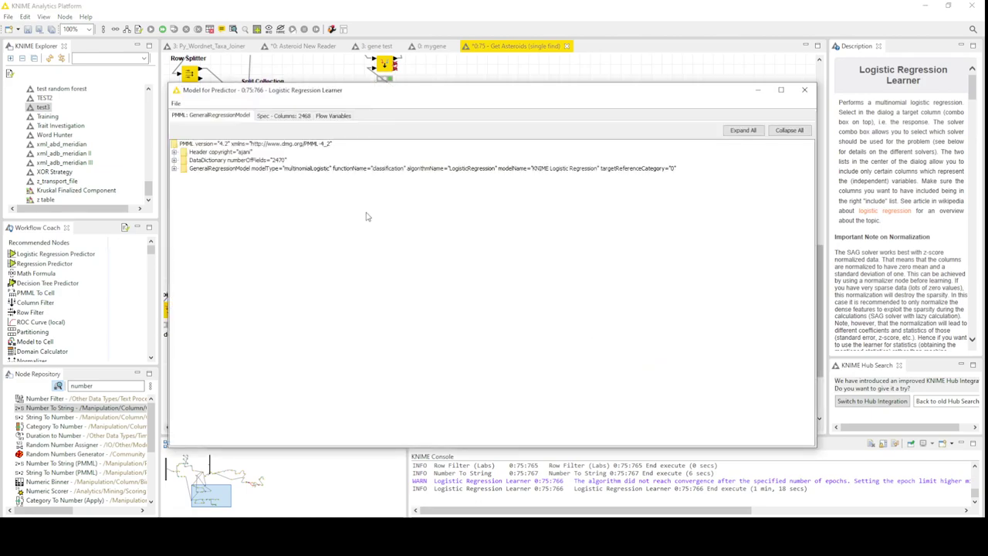
left_click(804, 91)
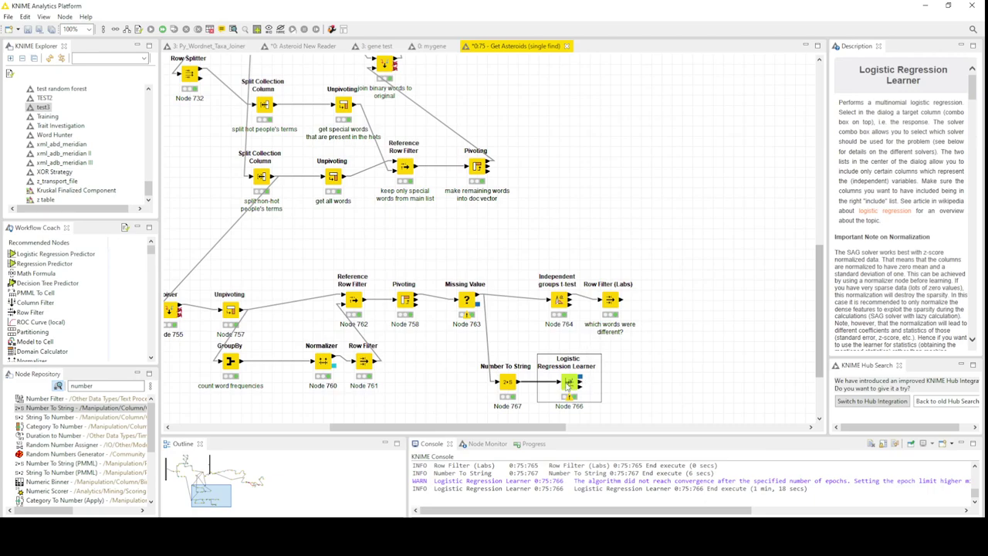
right_click(583, 378)
left_click(619, 367)
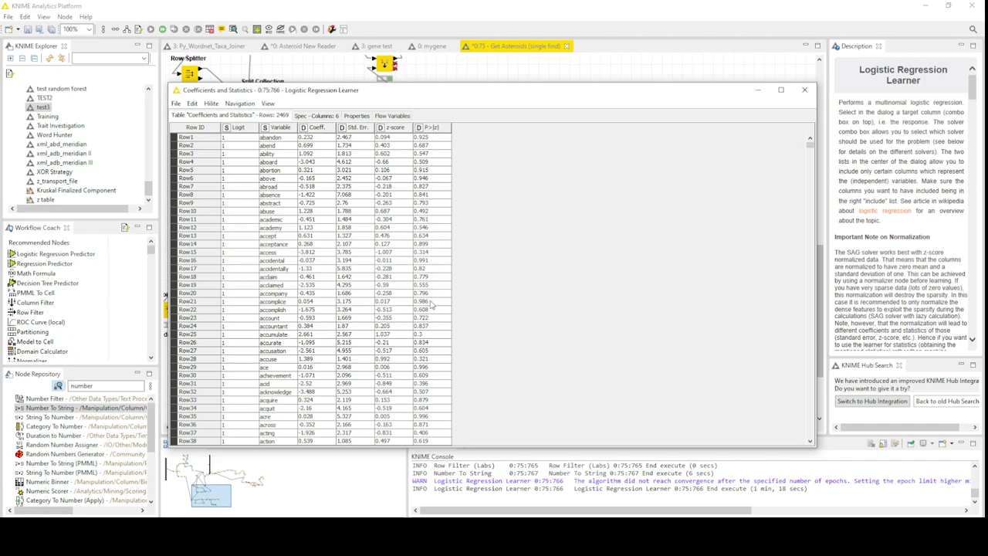
- Sort the learner's coefficients table ascending by P>|z| and examine the words with the lowest p-values and their standard errors
left_click(433, 131)
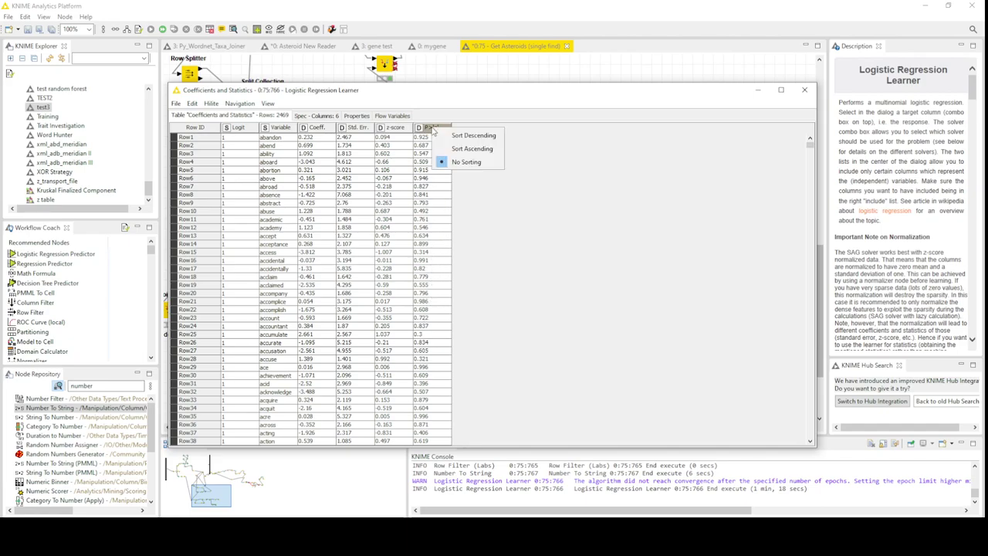
left_click(474, 149)
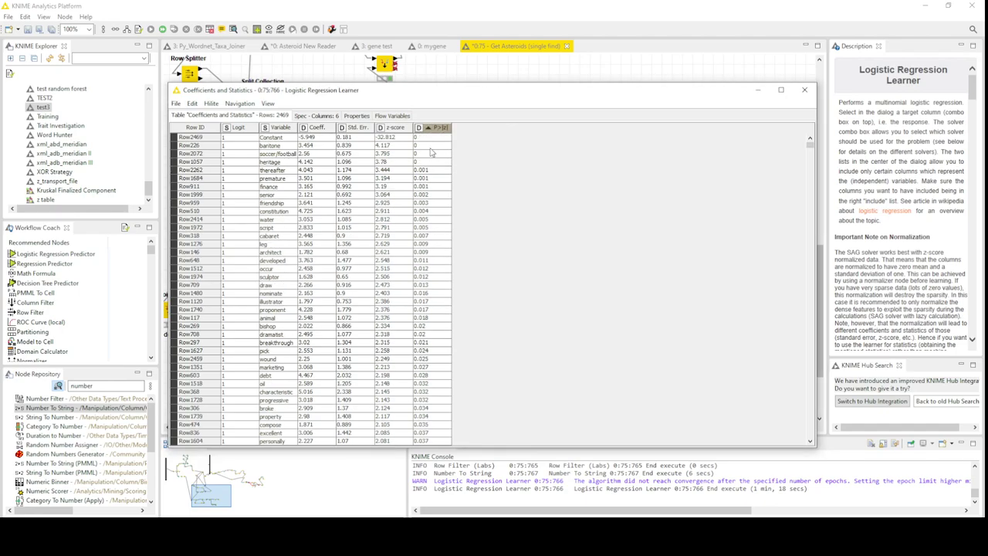
left_click_drag(429, 138, 429, 146)
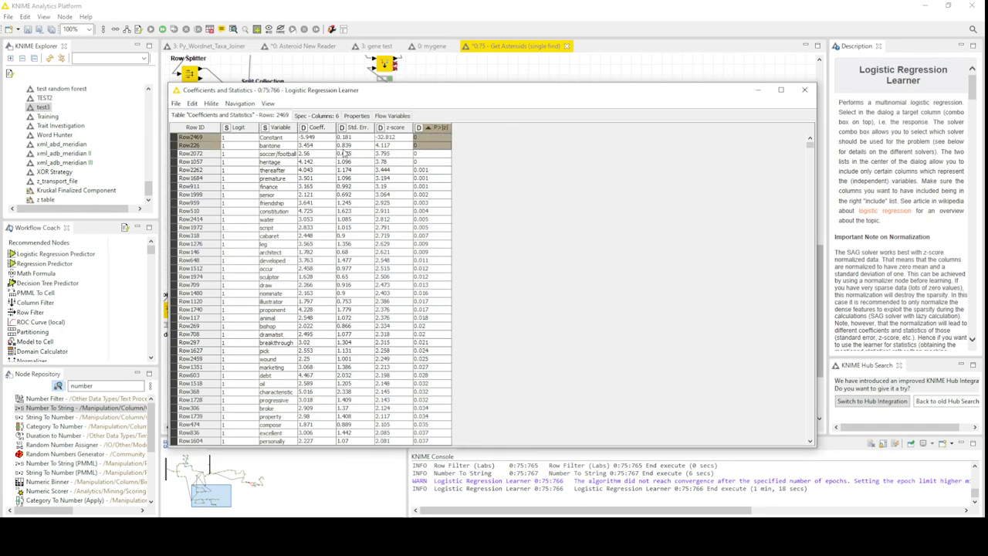
left_click(426, 146)
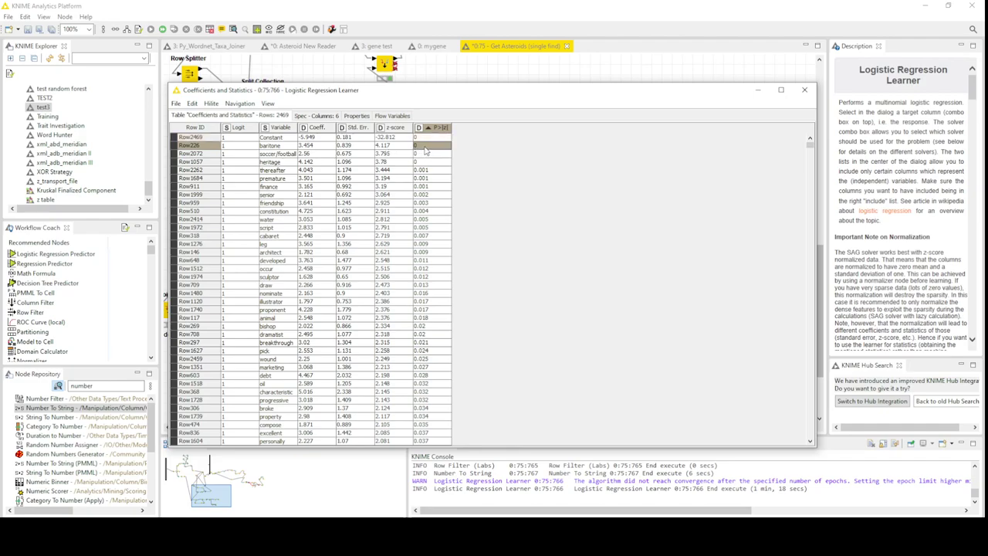
left_click_drag(427, 152, 436, 193)
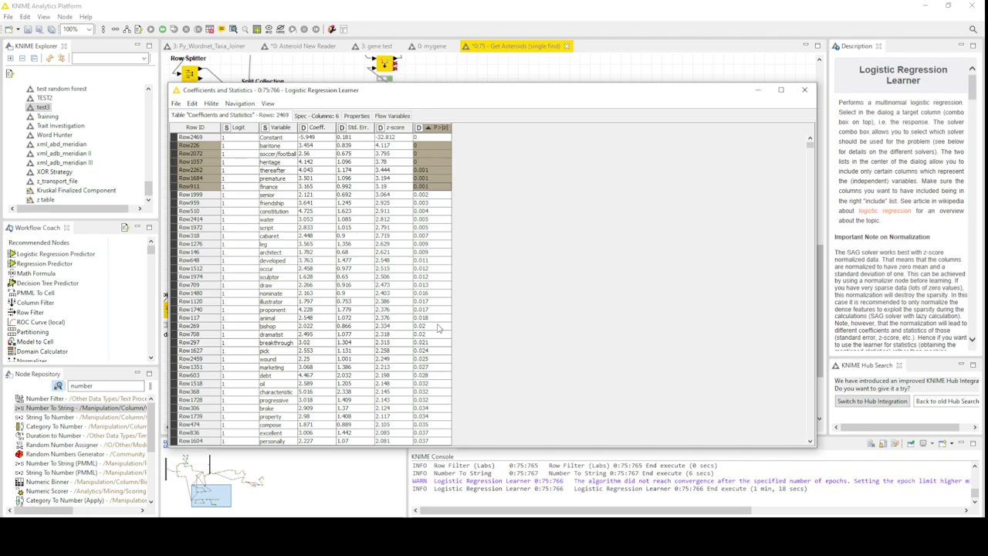
scroll(438, 328, "down", 4)
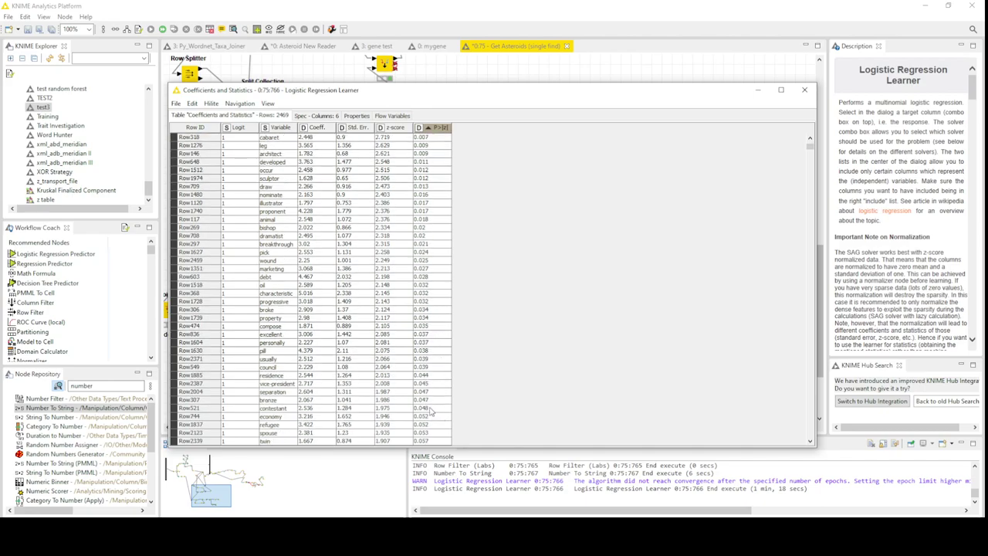
left_click_drag(435, 408, 331, 143)
scroll(272, 186, "up", 4)
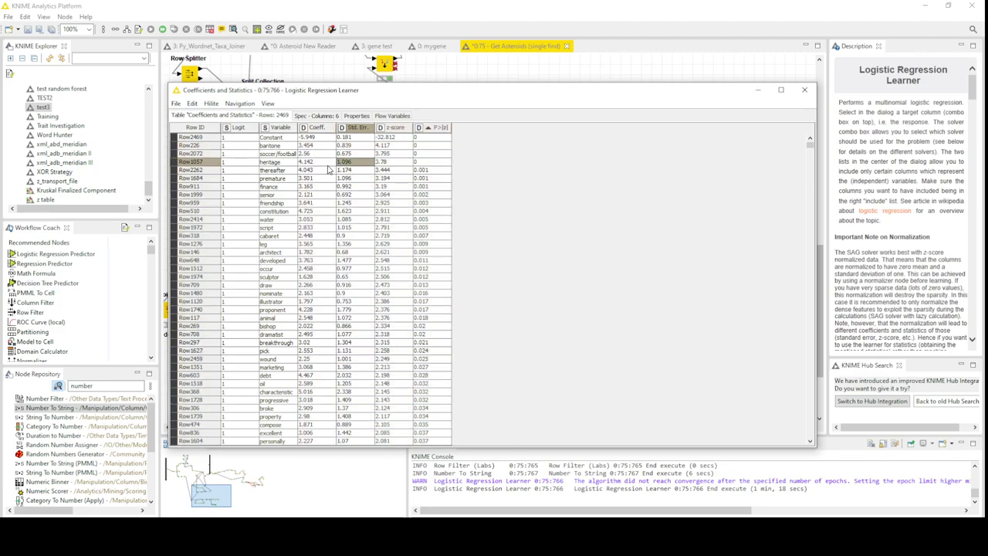
scroll(366, 282, "down", 12)
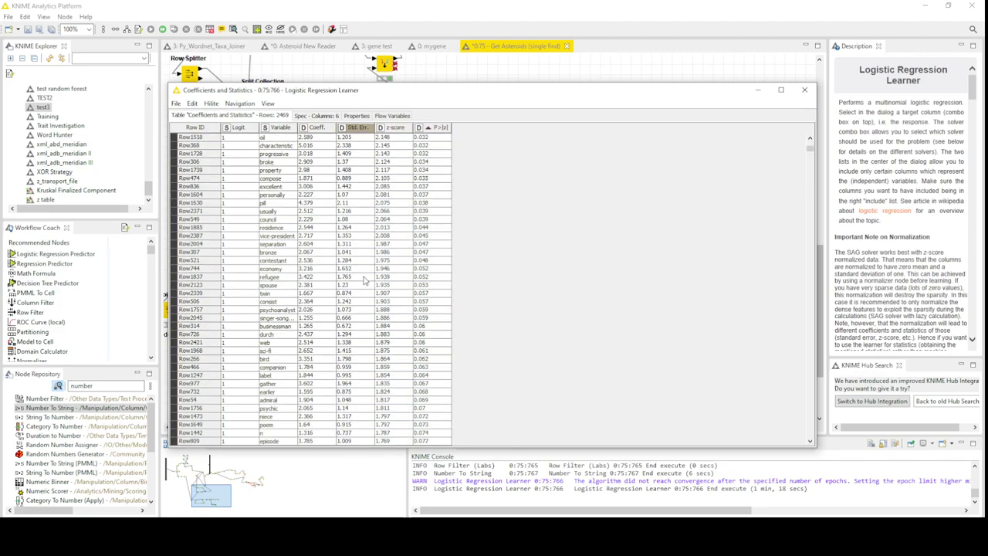
scroll(366, 282, "up", 5)
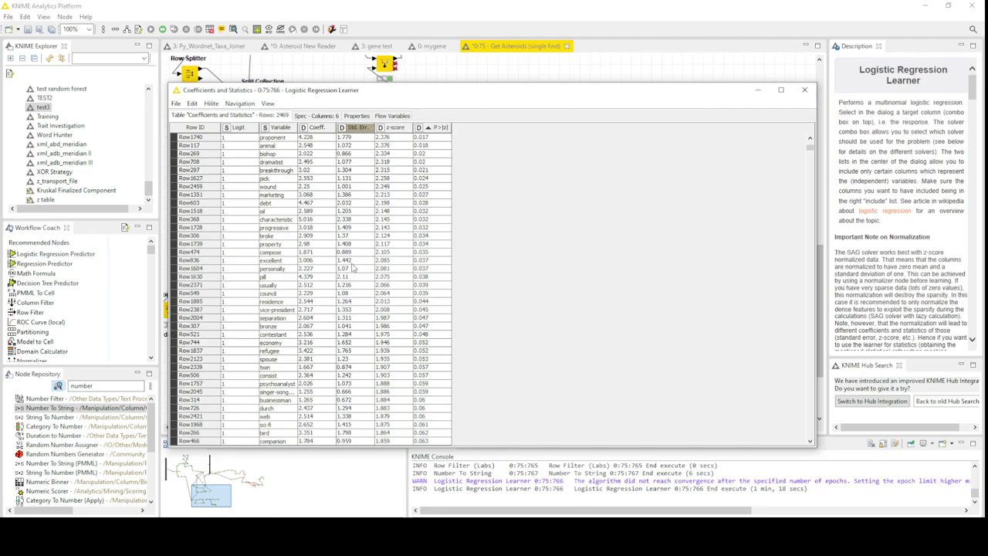
scroll(356, 263, "up", 7)
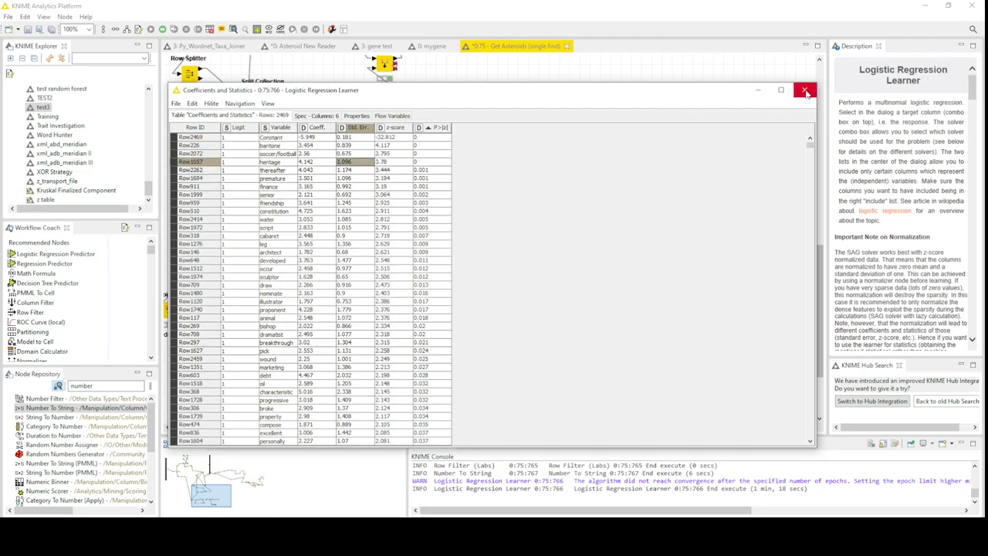
left_click(805, 91)
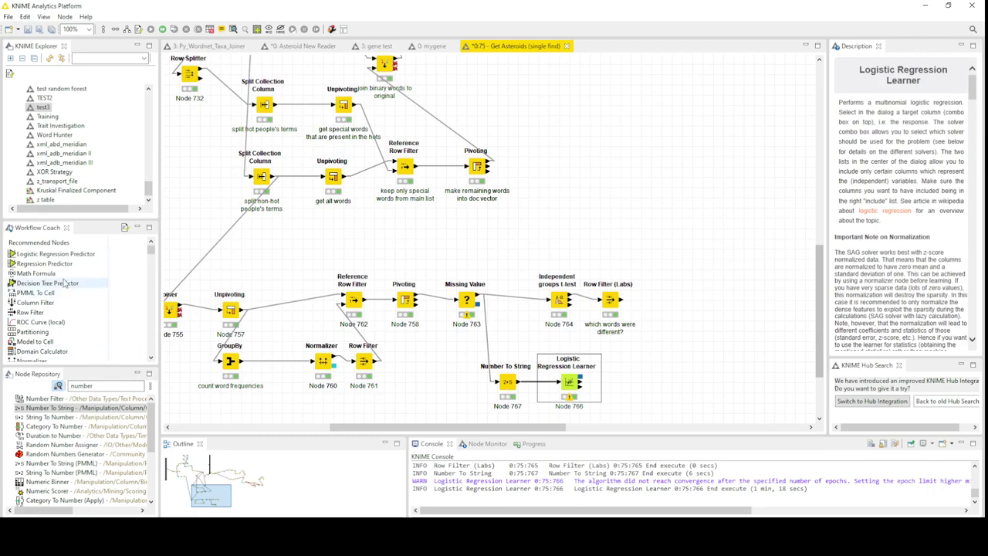
- Add a Row Filter node after the Logistic Regression Learner, connected to its Coefficients and Statistics output
left_click(99, 385)
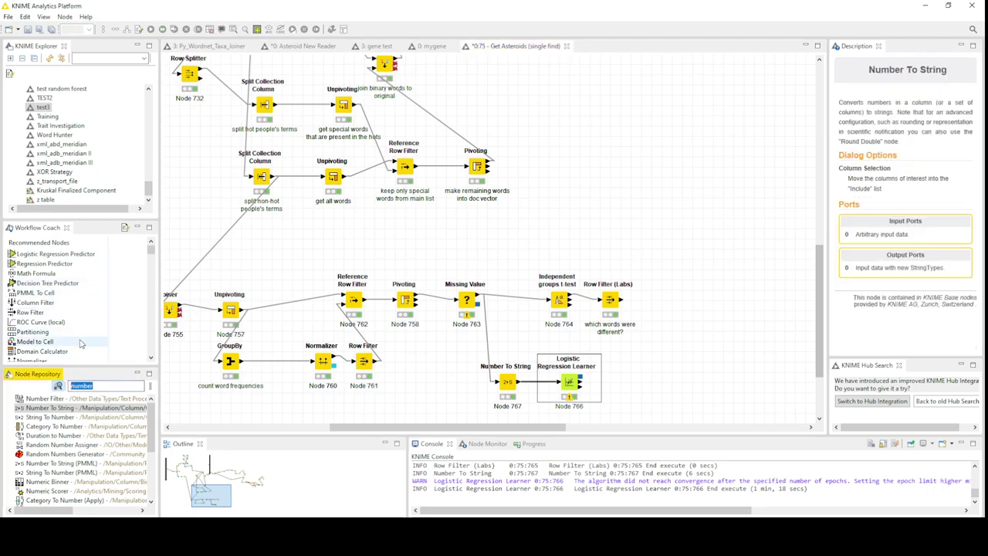
type("row")
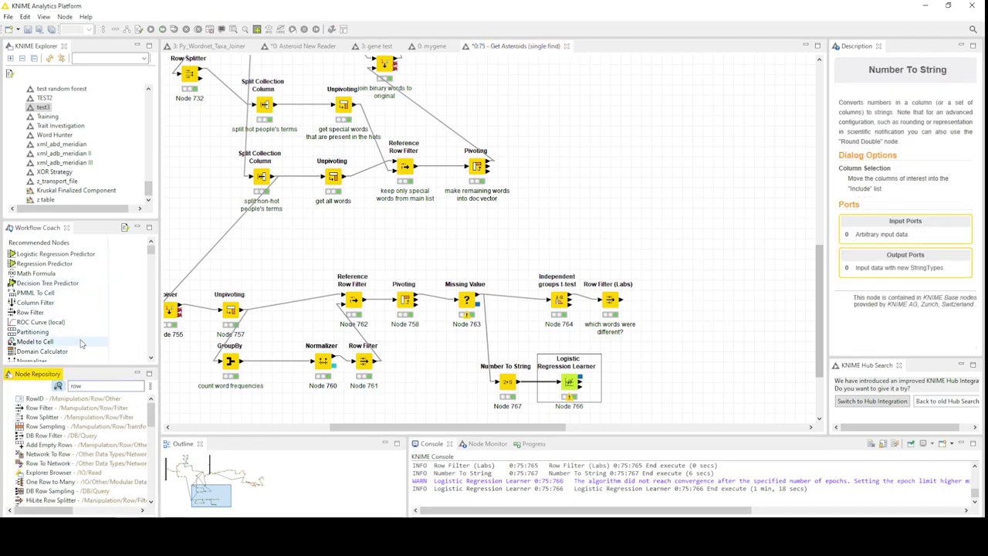
left_click(61, 410)
double_click(60, 412)
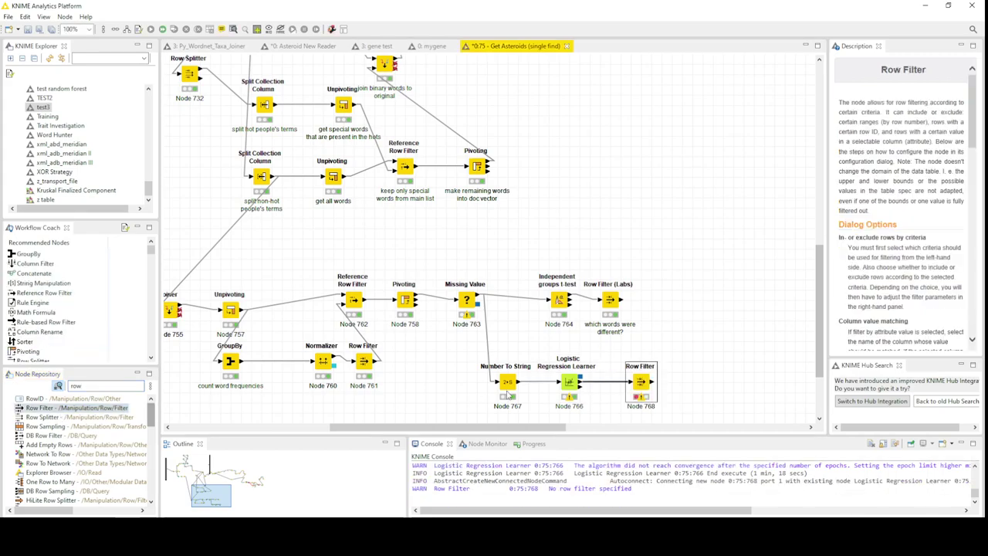
- Configure the new Row Filter to include rows by range on P>|z| with an upper bound of .05, and execute it
double_click(640, 384)
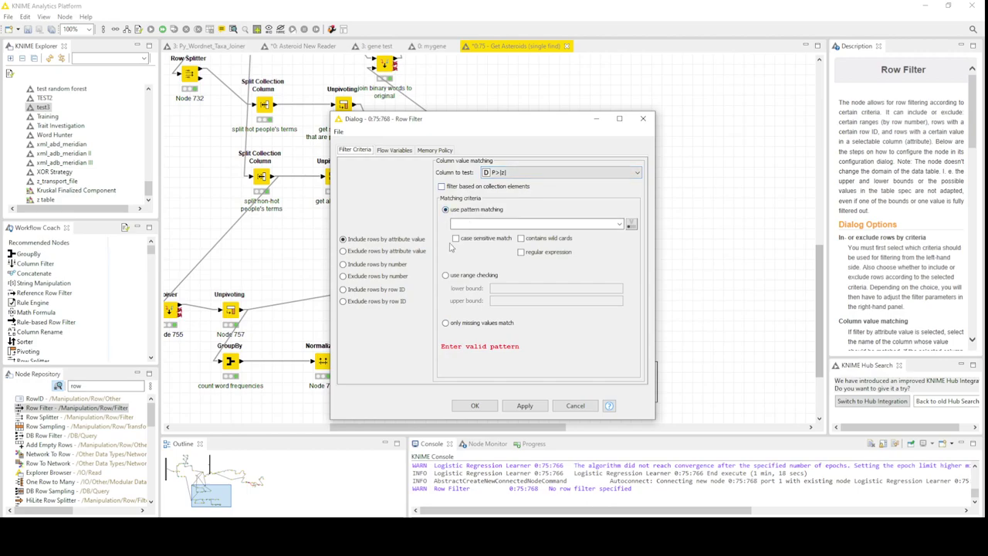
left_click(463, 279)
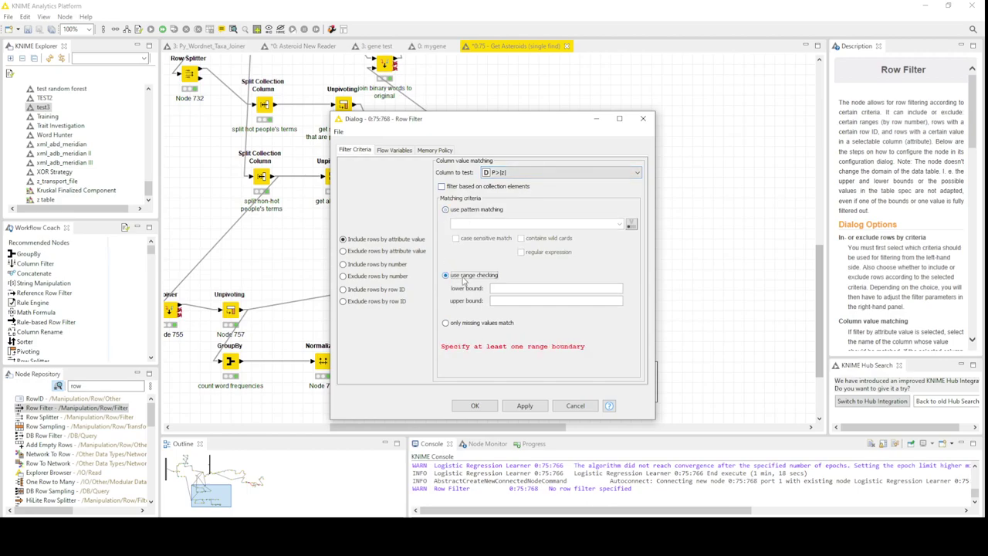
left_click(509, 290)
type(".05")
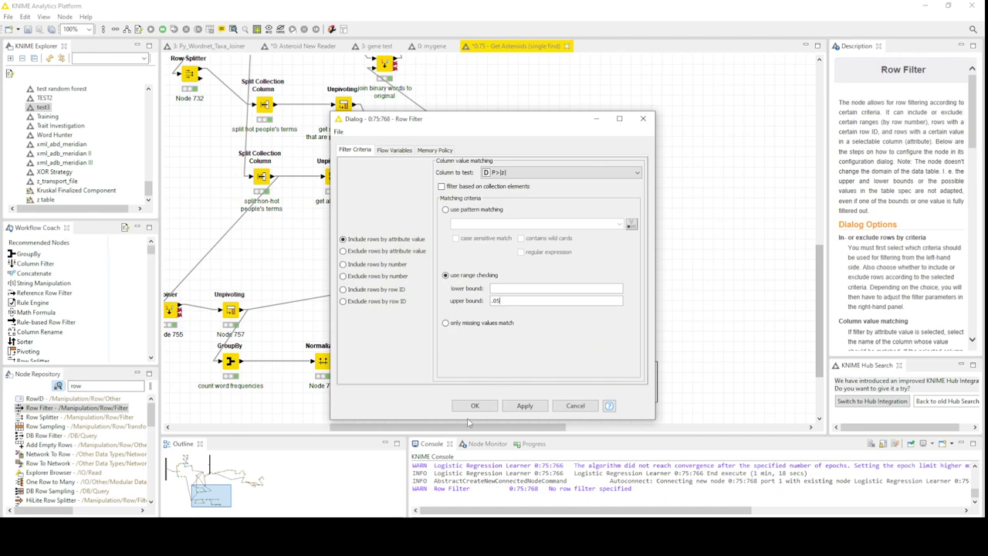
left_click(476, 407)
right_click(641, 381)
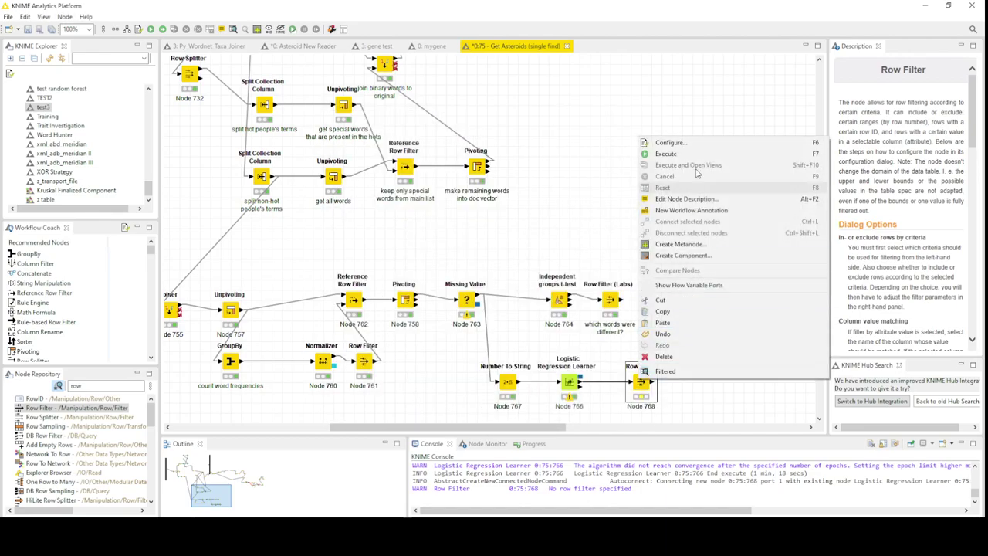
left_click(699, 158)
- Open the Row Filter's filtered table and check the P>|z| values of all remaining rows
right_click(649, 390)
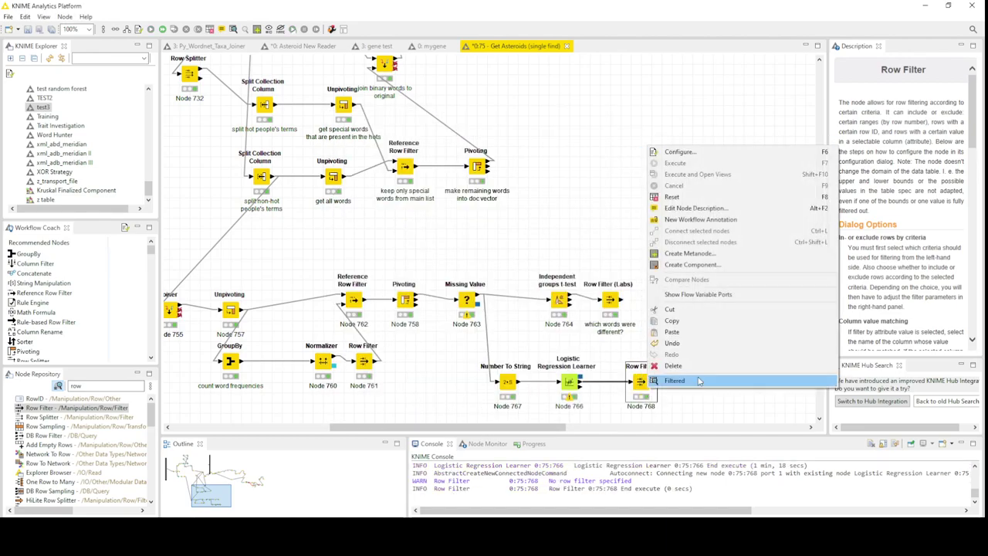
left_click(675, 380)
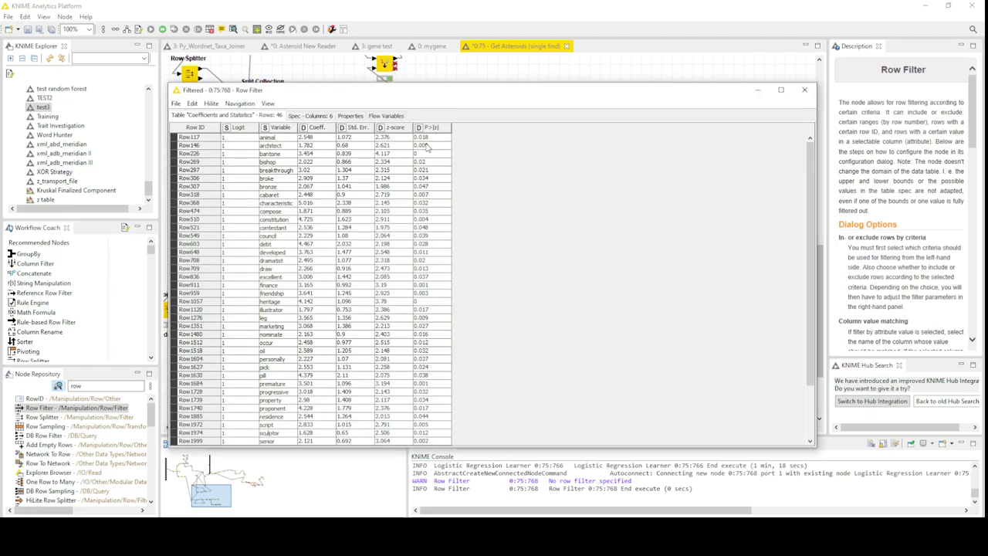
scroll(440, 419, "down", 3)
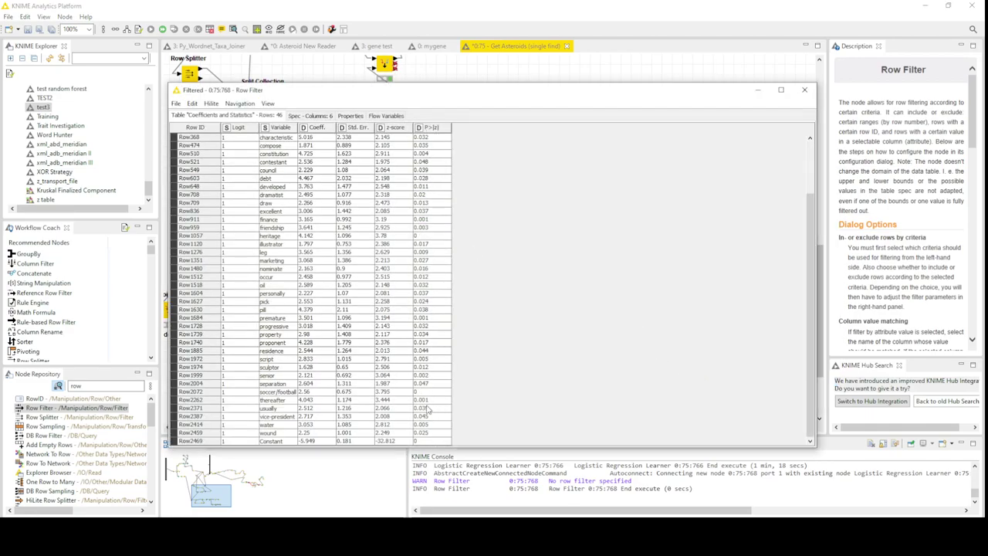
scroll(433, 432, "up", 3)
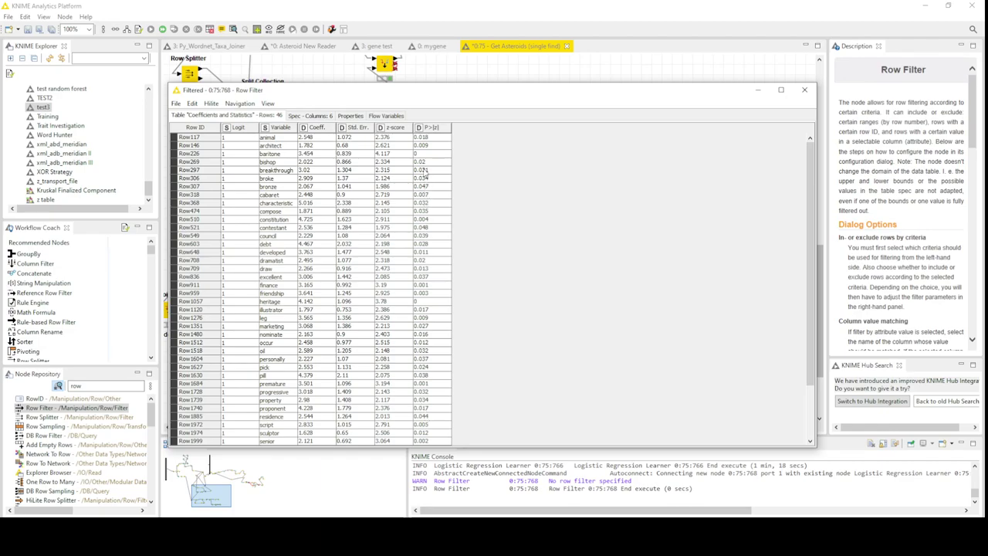
left_click_drag(428, 146, 423, 452)
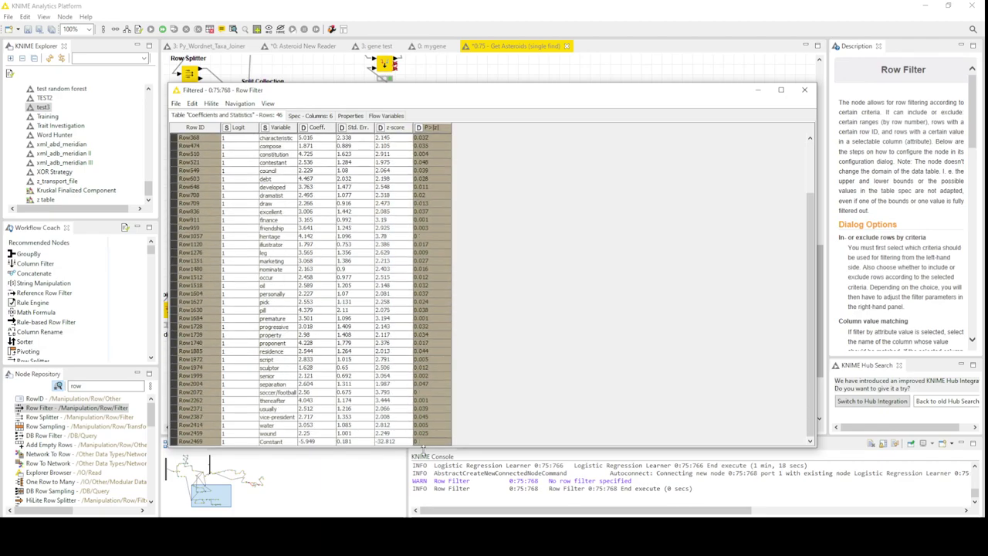
scroll(429, 387, "down", 1)
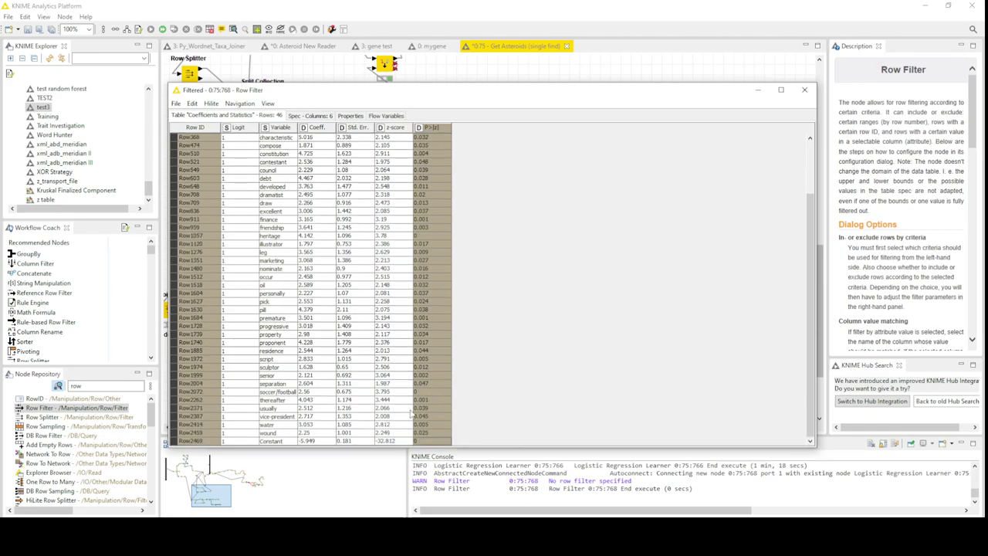
- Compare the Coeff. values of the filtered words with that of the Constant row, enlarging the table window to show more rows
left_click(307, 441)
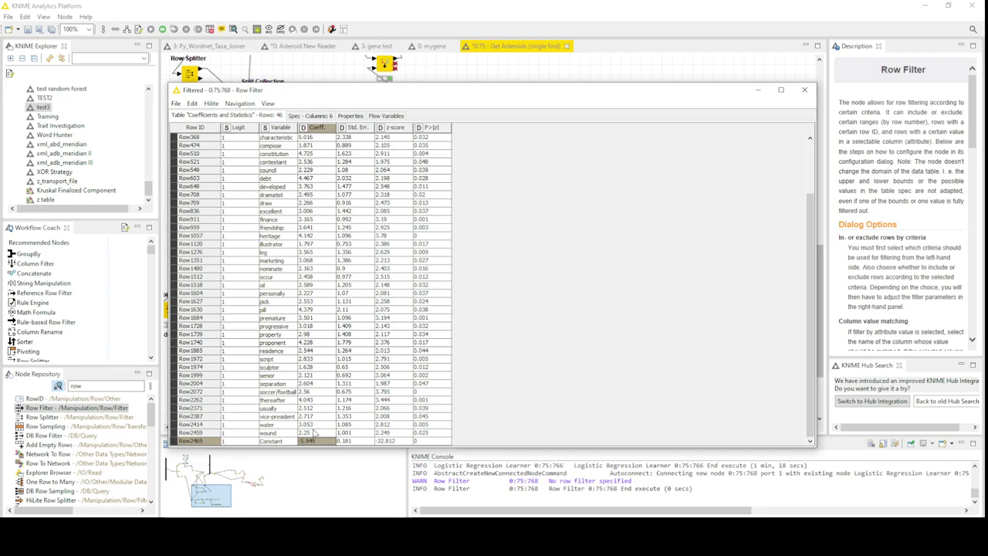
left_click(314, 434)
left_click_drag(315, 434, 315, 157)
scroll(314, 245, "up", 3)
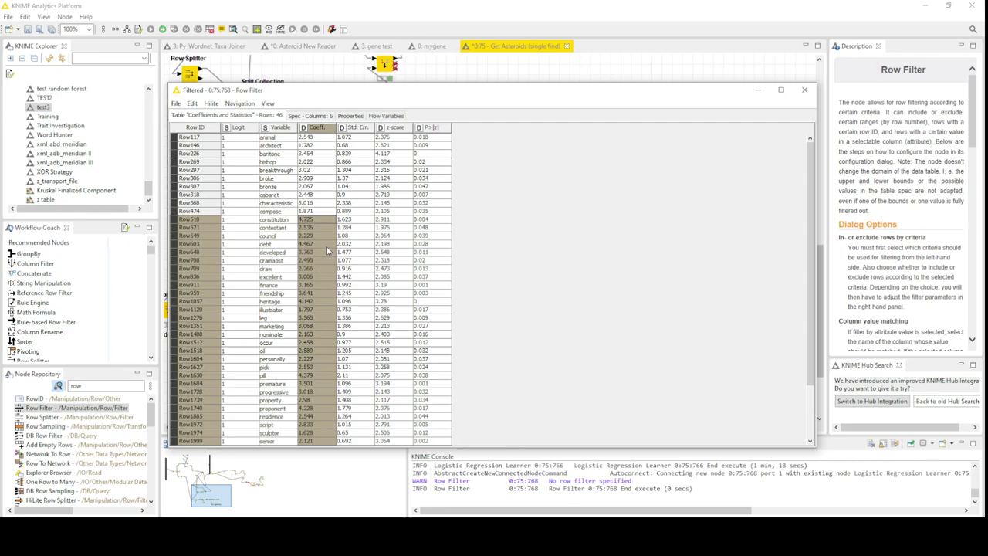
scroll(324, 235, "down", 3)
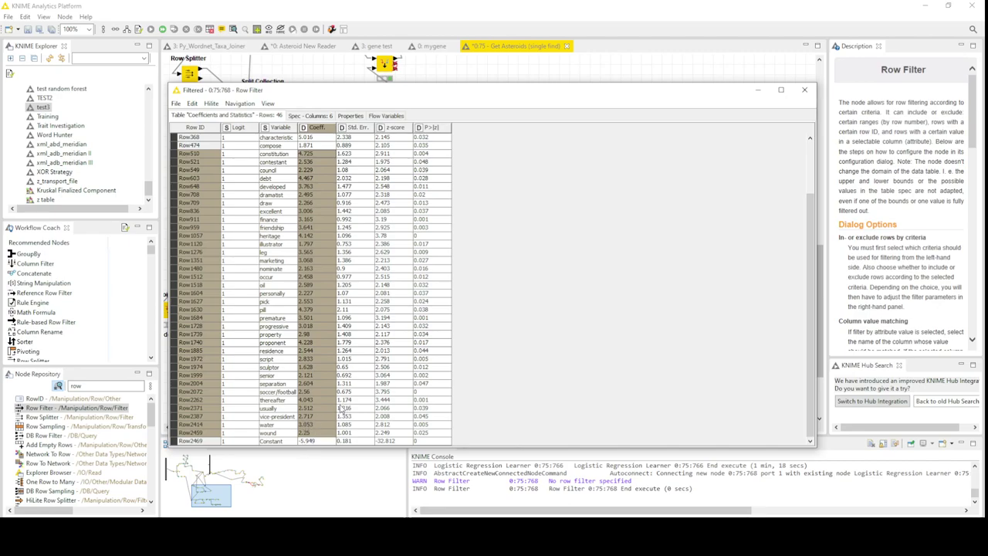
scroll(316, 417, "up", 3)
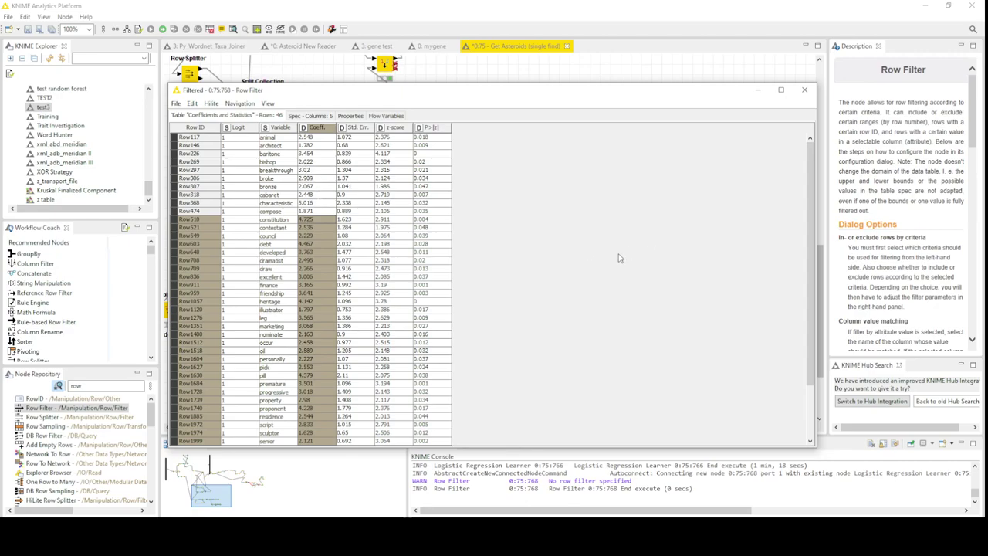
left_click_drag(435, 82, 430, 37)
scroll(411, 254, "down", 1)
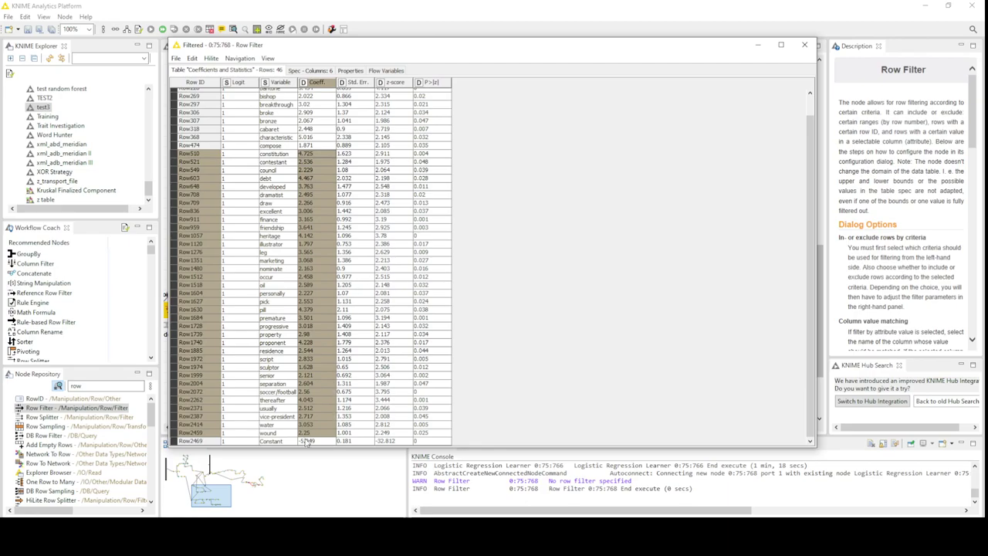
left_click(313, 130)
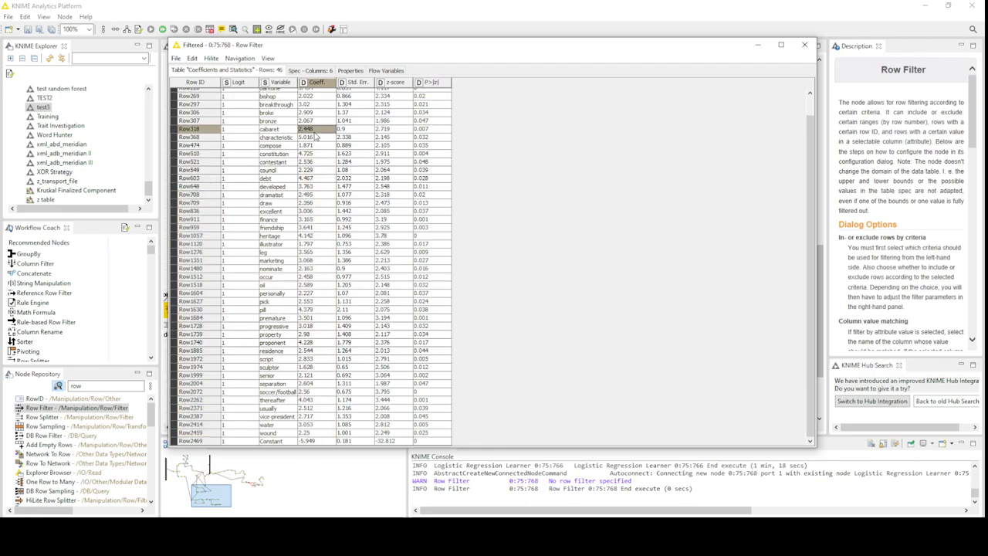
scroll(297, 319, "up", 1)
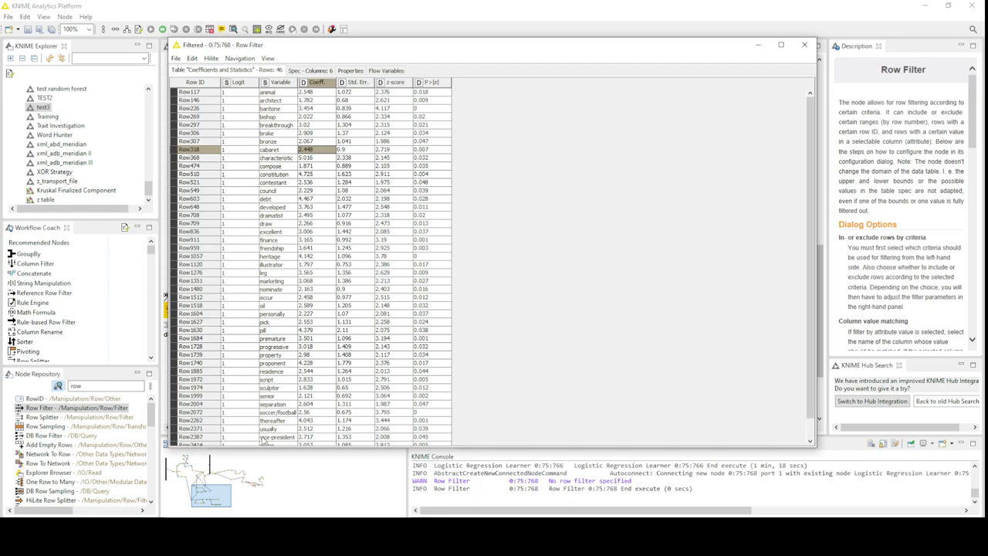
- Review the words in the Variable column of the filtered table together with their coefficients
left_click(264, 438)
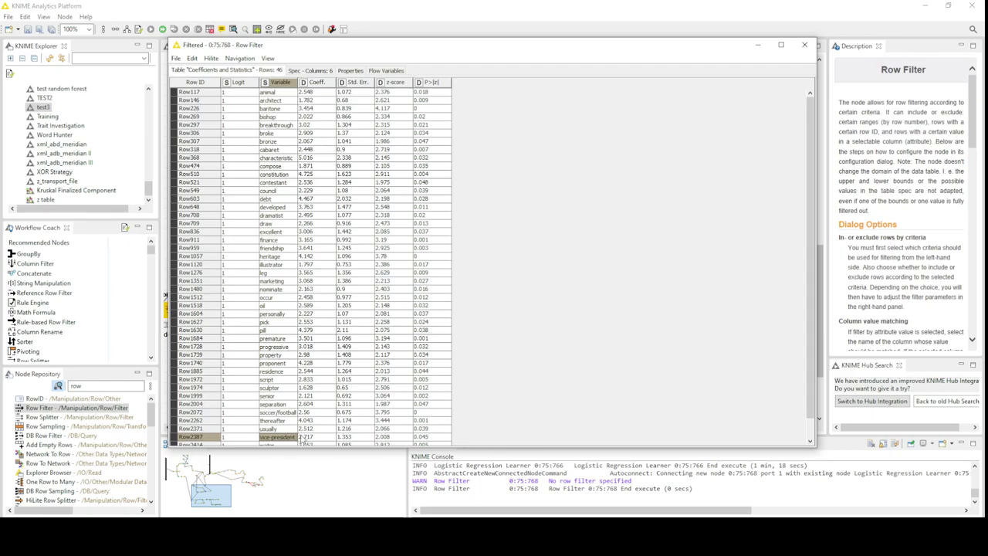
left_click_drag(243, 437, 357, 146)
left_click_drag(359, 205, 315, 165)
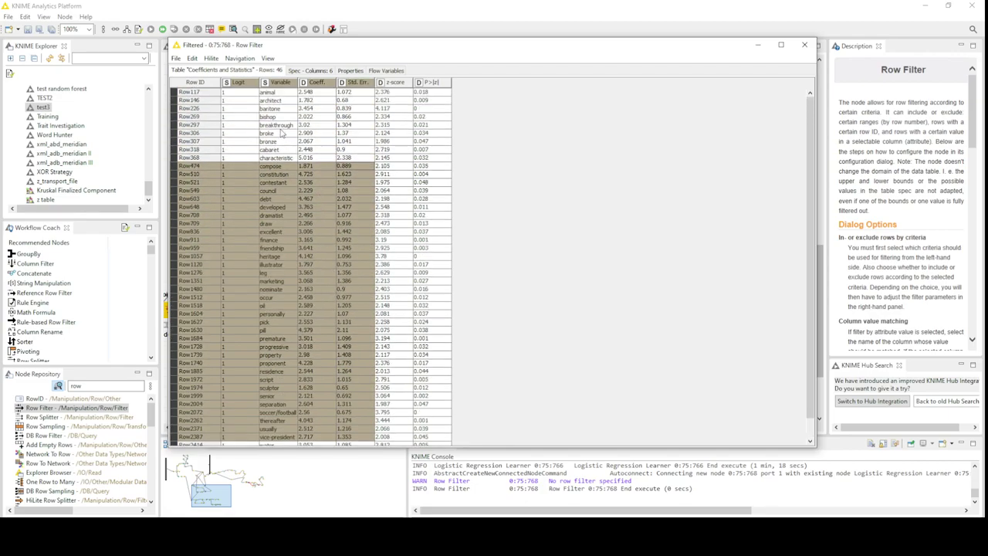
left_click(280, 126)
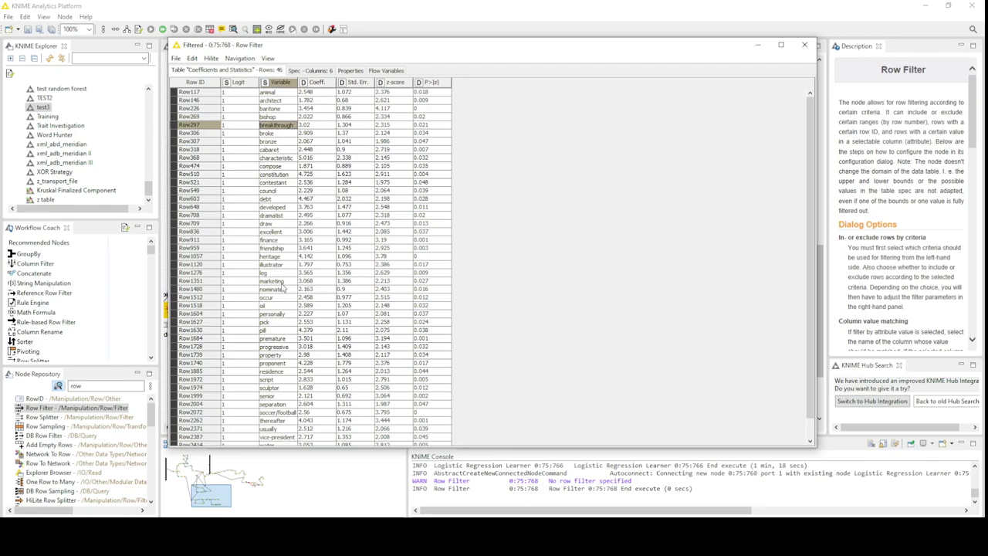
scroll(284, 287, "down", 1)
scroll(284, 287, "up", 1)
scroll(301, 345, "down", 1)
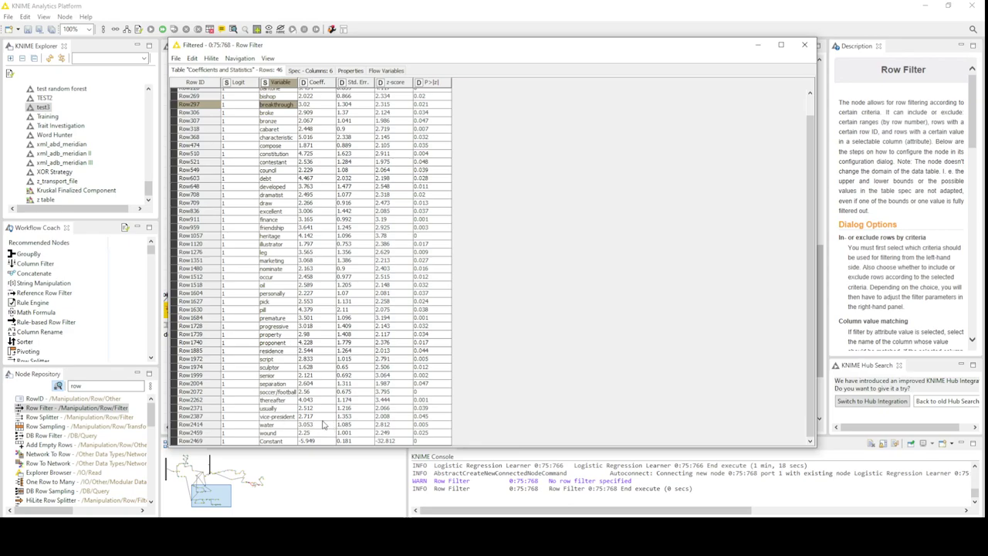
- Review the words in the filtered table of the Row Filter (Labs) node behind the t-test
left_click(805, 46)
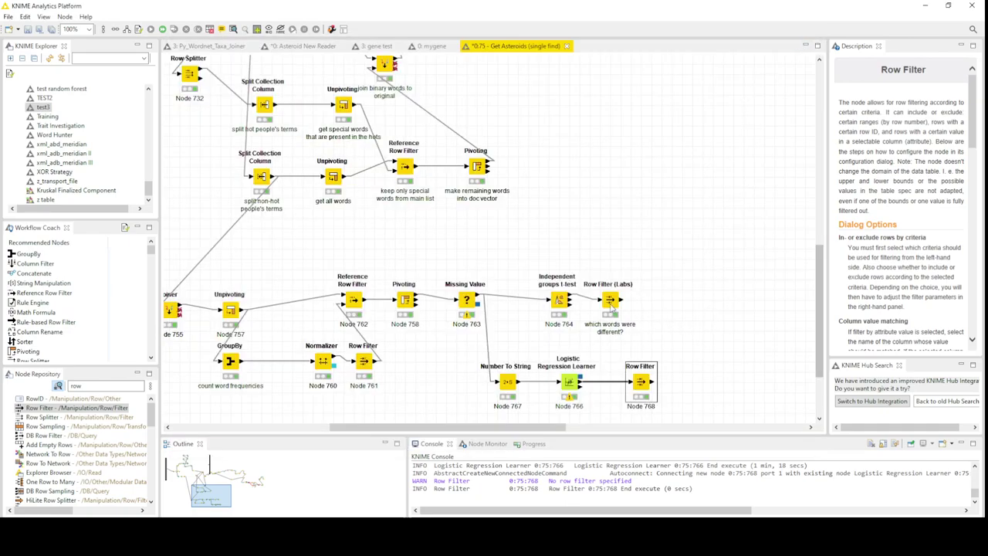
right_click(615, 306)
left_click(656, 299)
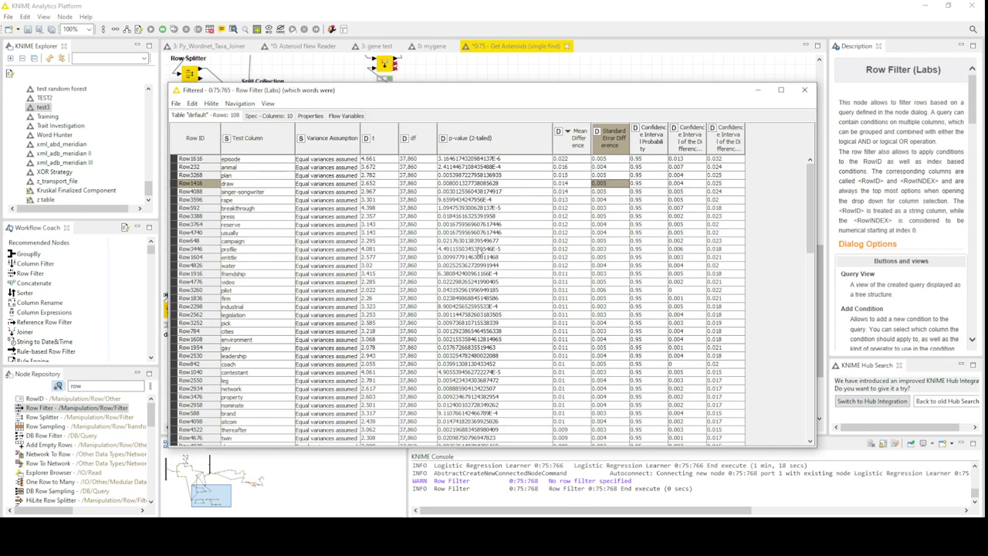
scroll(480, 255, "down", 5)
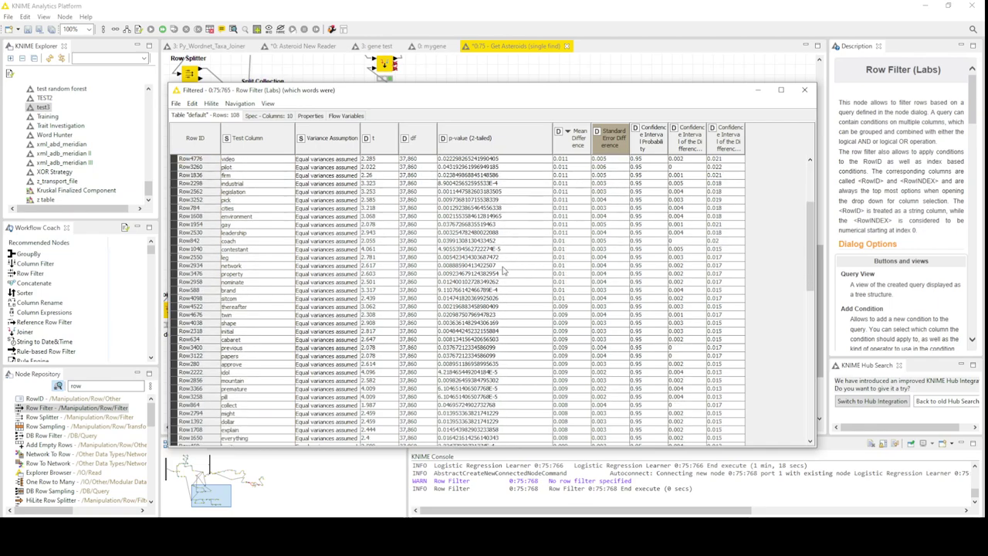
left_click(804, 90)
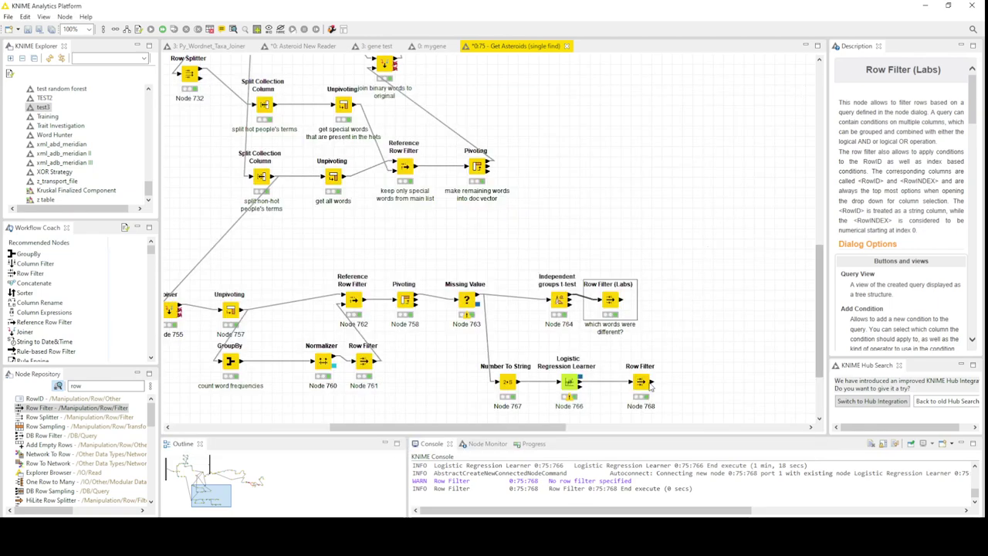
- Add a Joiner node, connecting the regression's Row Filter to its top input and Row Filter (Labs) to its bottom input
left_click(651, 385)
double_click(108, 385)
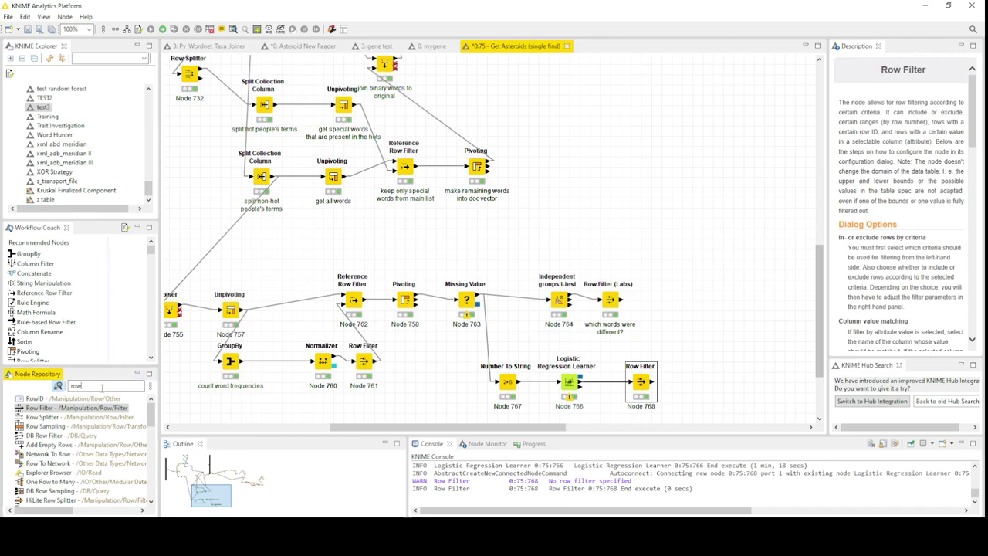
type("joiner")
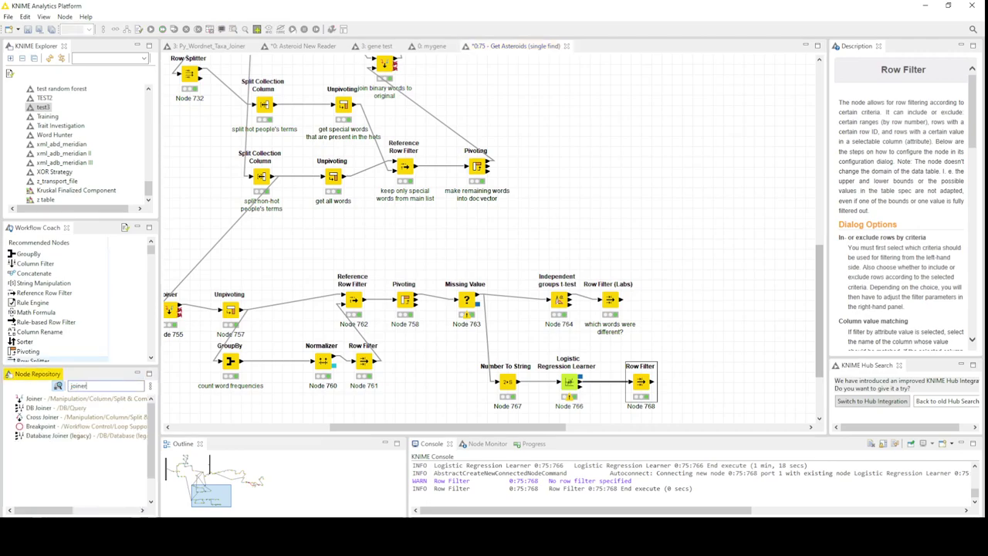
double_click(34, 398)
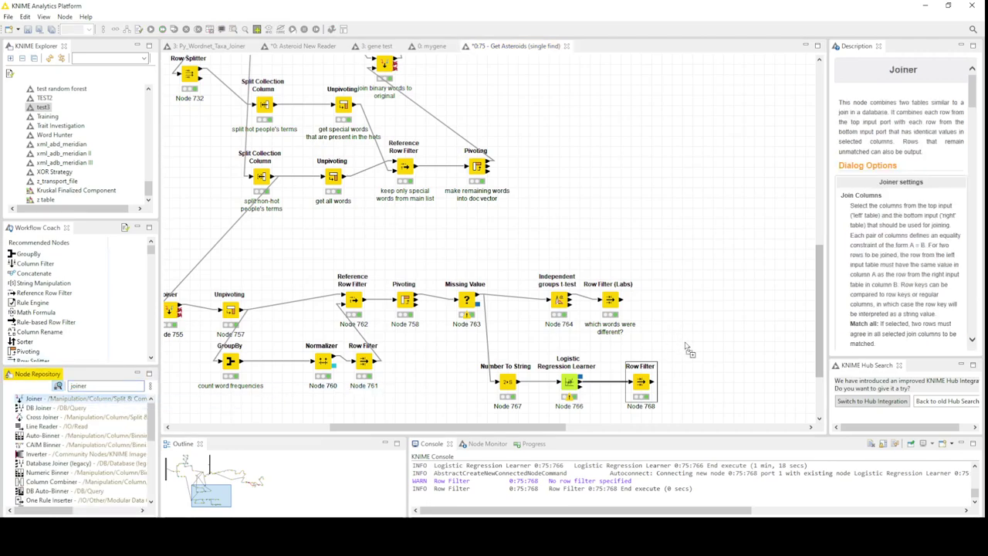
left_click_drag(653, 381, 703, 341)
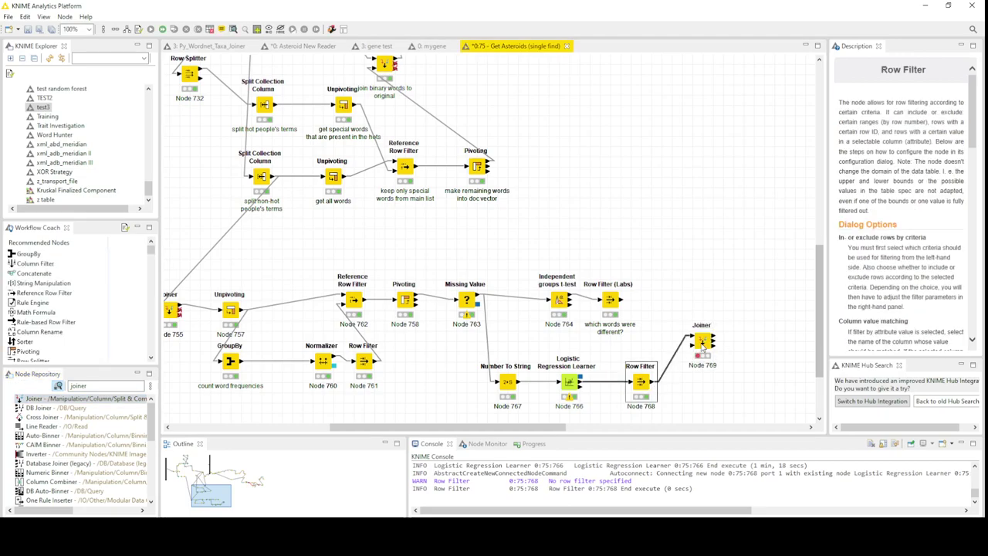
left_click_drag(622, 301, 699, 353)
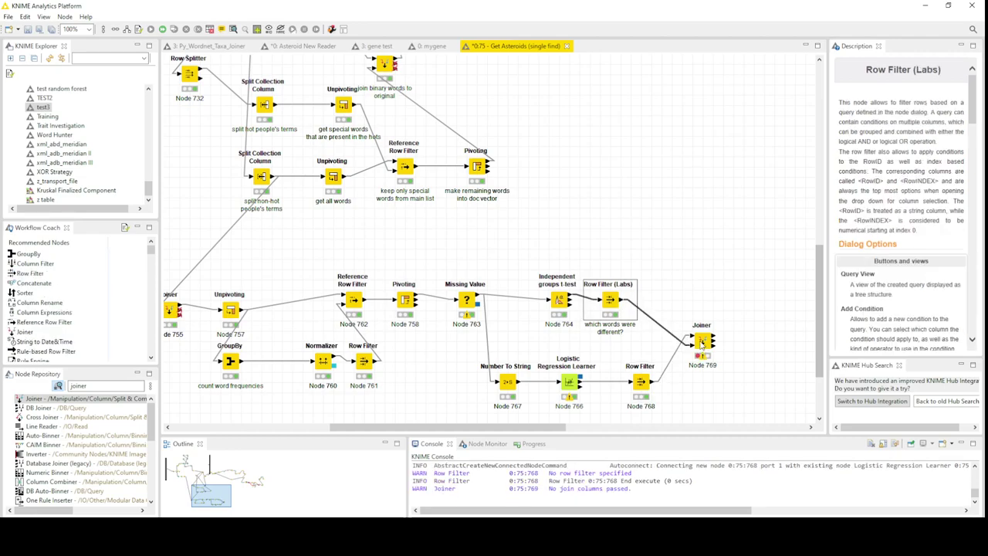
- Examine the p-value (2-tailed) and Mean Difference columns in the filtered table of Row Filter (Labs)
right_click(614, 308)
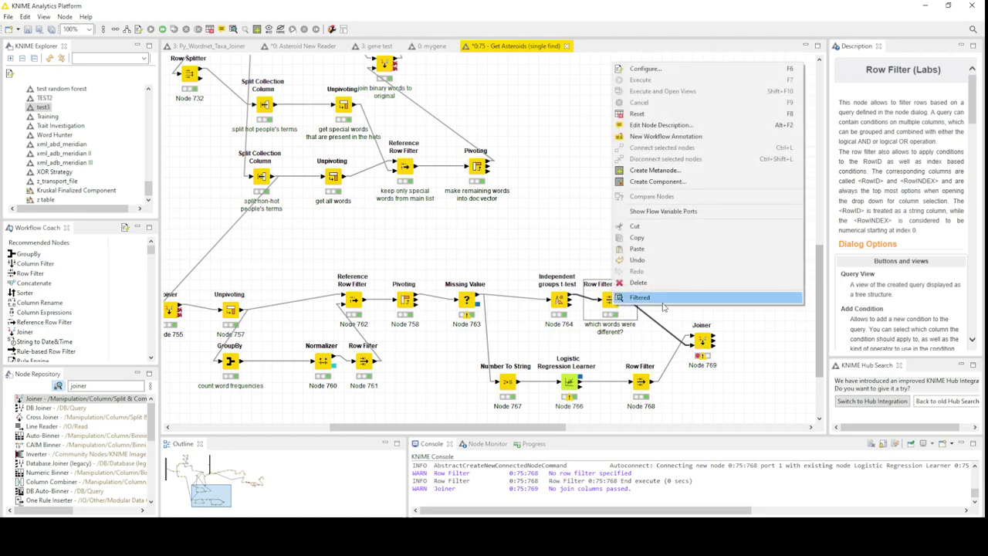
left_click(653, 297)
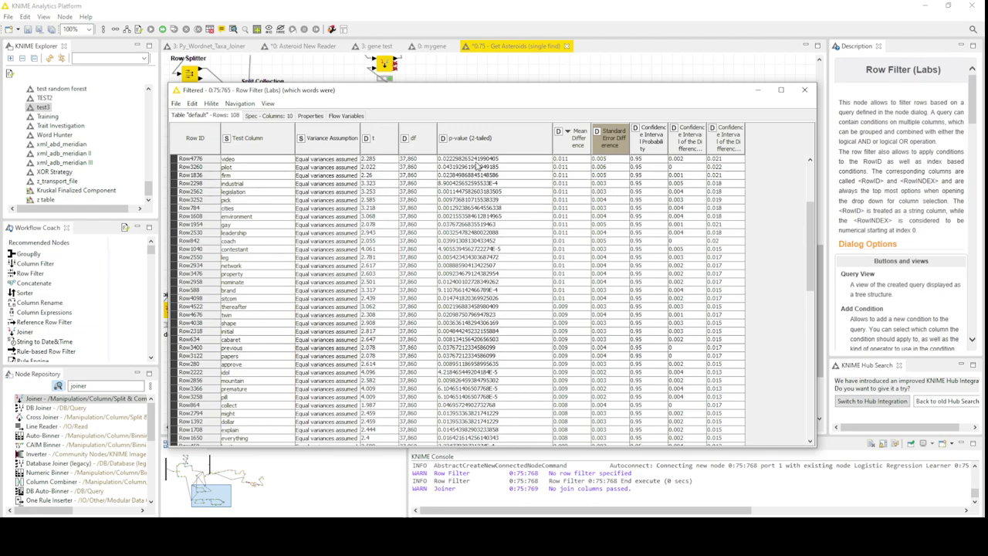
left_click_drag(478, 163, 506, 406)
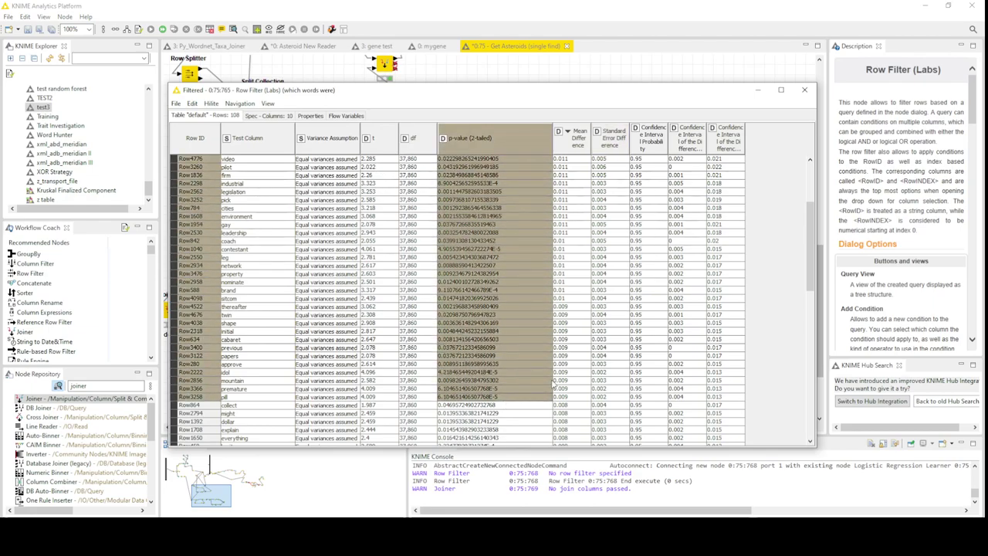
left_click_drag(579, 176, 572, 365)
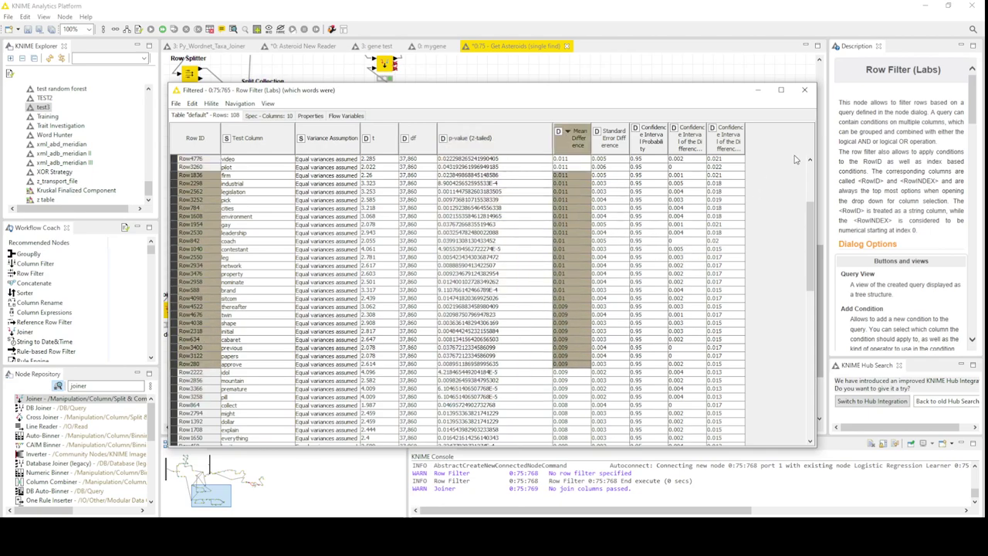
left_click(804, 90)
- Examine the P>|z| and Coeff. columns in the filtered table of the regression's Row Filter
right_click(640, 390)
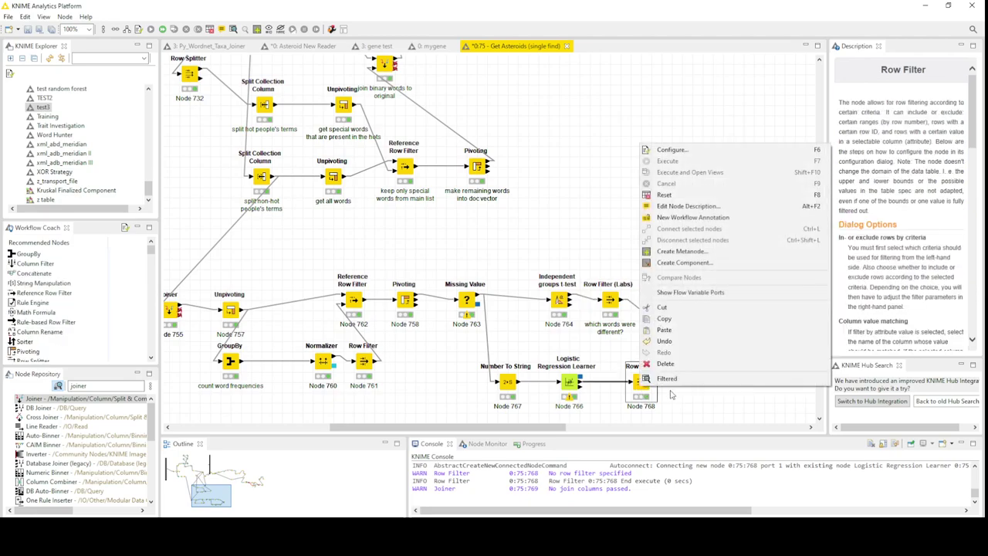
left_click(662, 377)
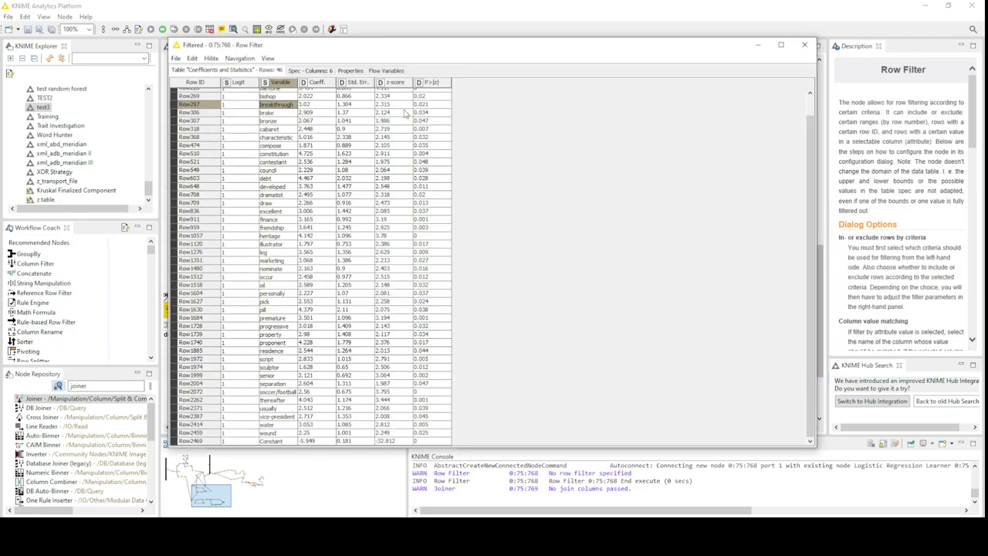
left_click_drag(436, 111, 436, 179)
left_click_drag(308, 113, 324, 198)
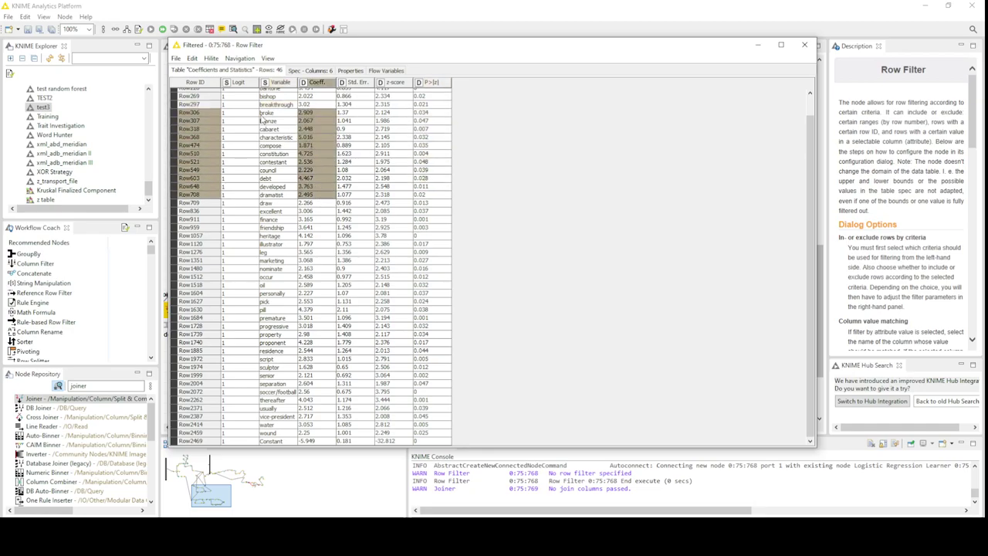
left_click(805, 48)
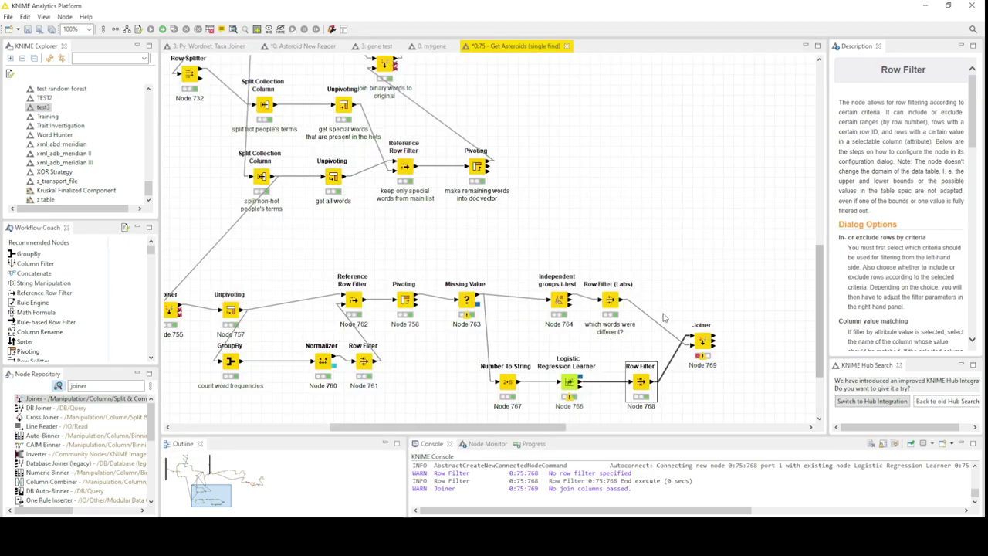
- Check which column holds the words in the Row Filter table and in the Row Filter (Labs) table
double_click(709, 355)
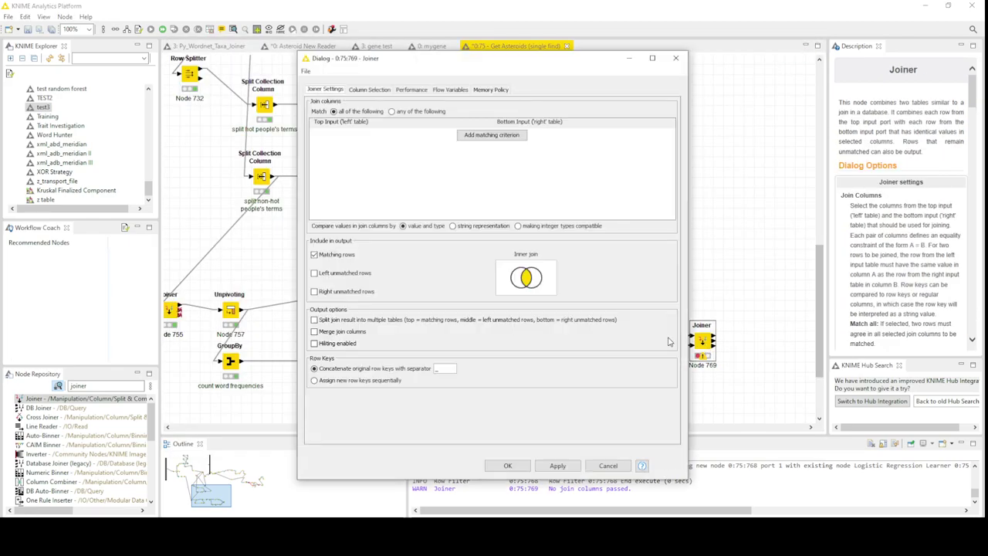
left_click(609, 465)
right_click(639, 389)
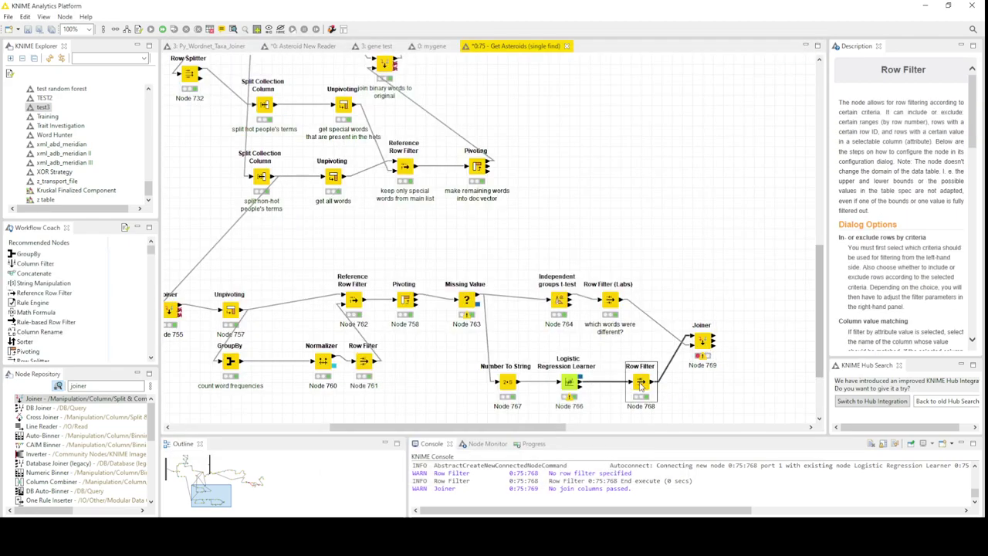
left_click(666, 375)
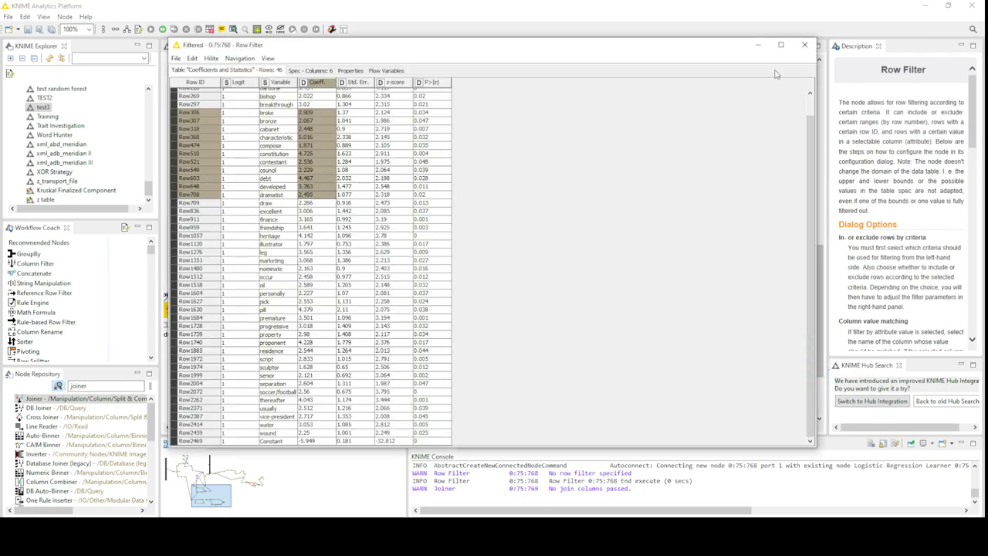
left_click(802, 46)
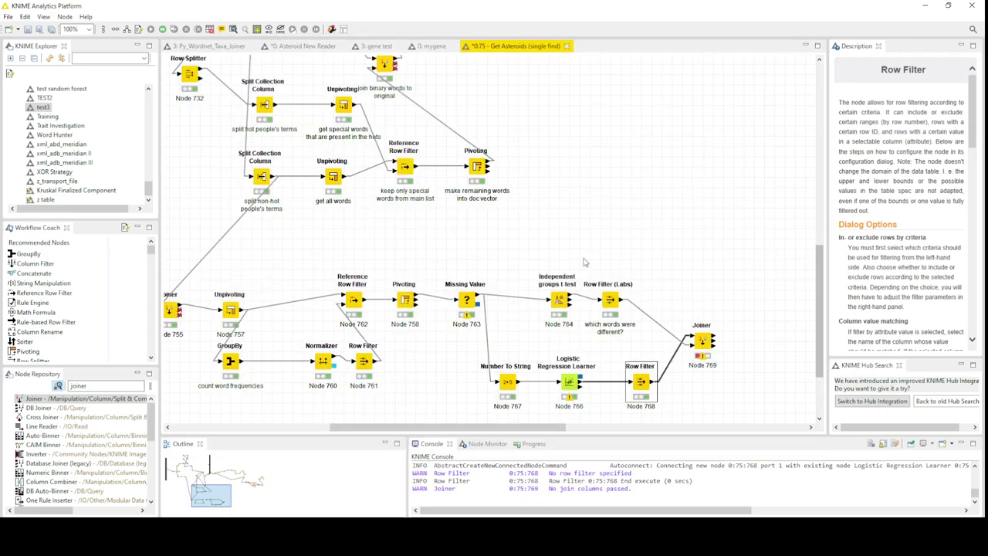
right_click(613, 302)
left_click(641, 290)
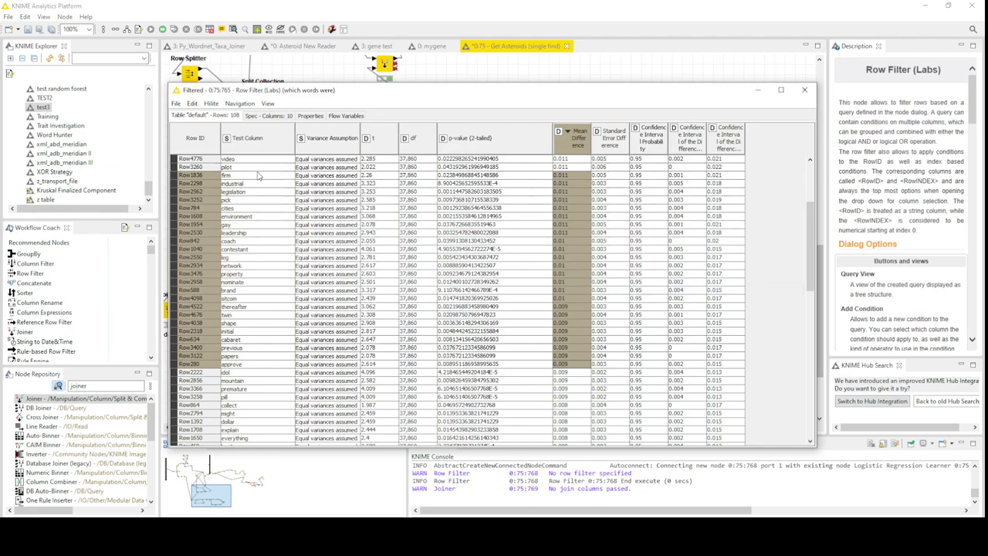
left_click(804, 90)
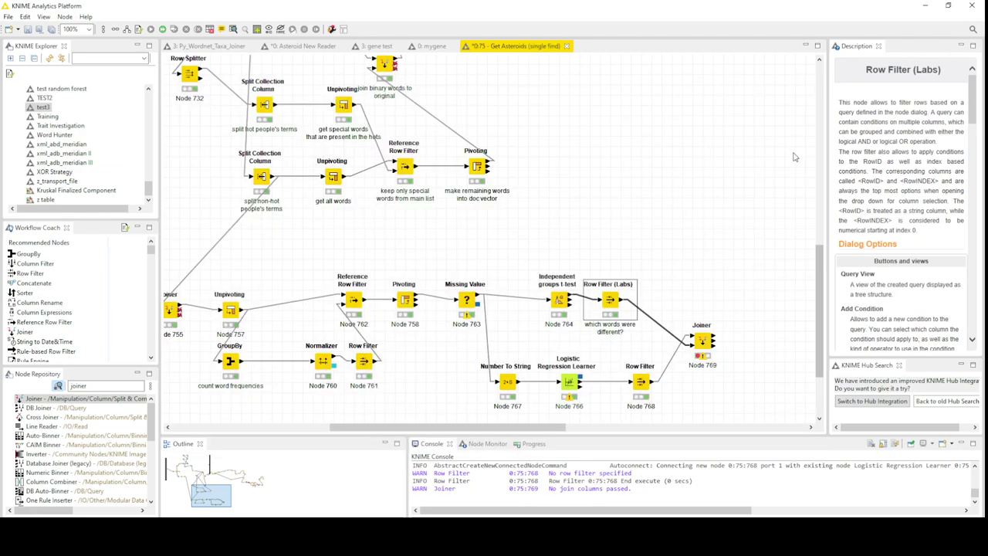
- Configure the Joiner to match Variable with Test Column and include left unmatched rows in the output
double_click(704, 348)
left_click(390, 136)
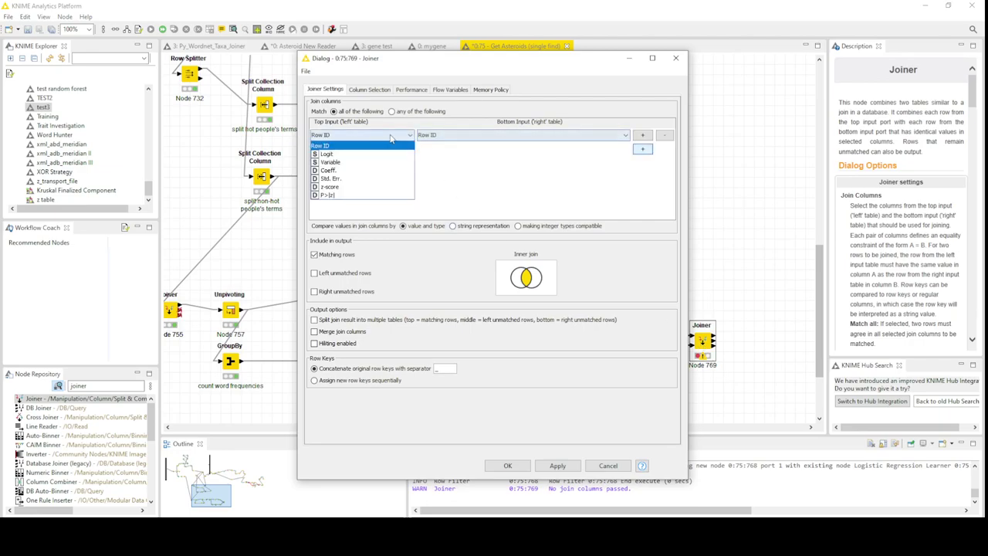
left_click(332, 162)
left_click(452, 136)
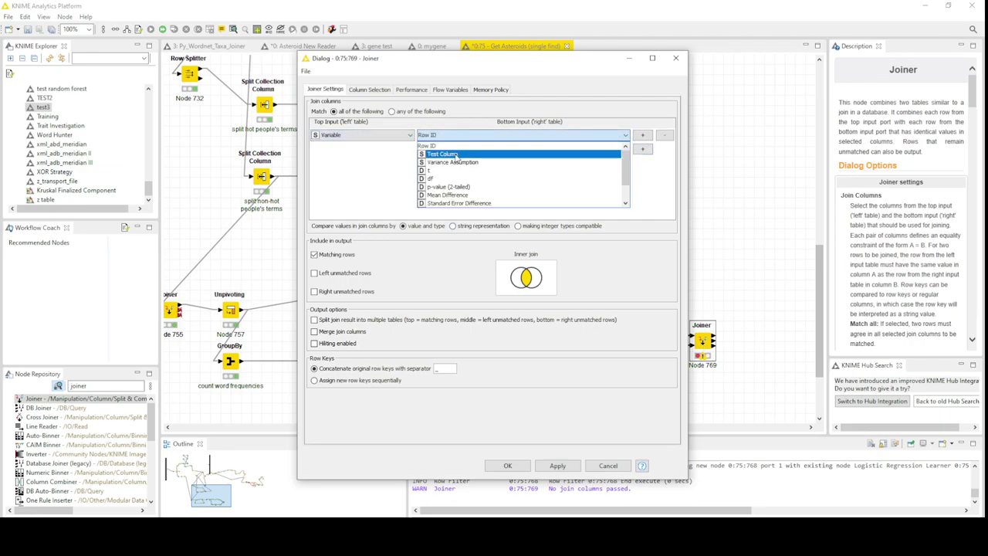
left_click(456, 155)
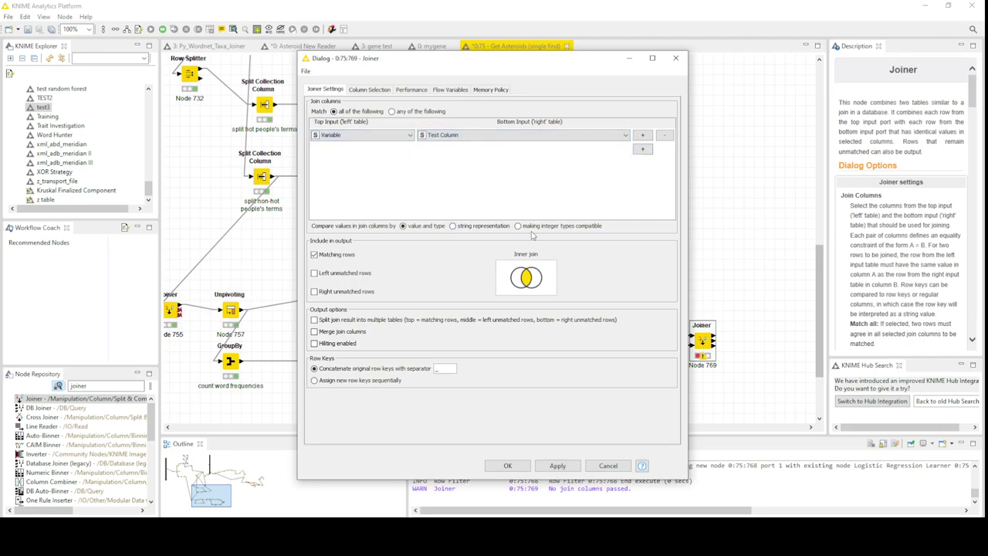
left_click(332, 274)
- Exclude the Std. Err. and z-score columns of the Joiner's top input from the output
left_click(368, 90)
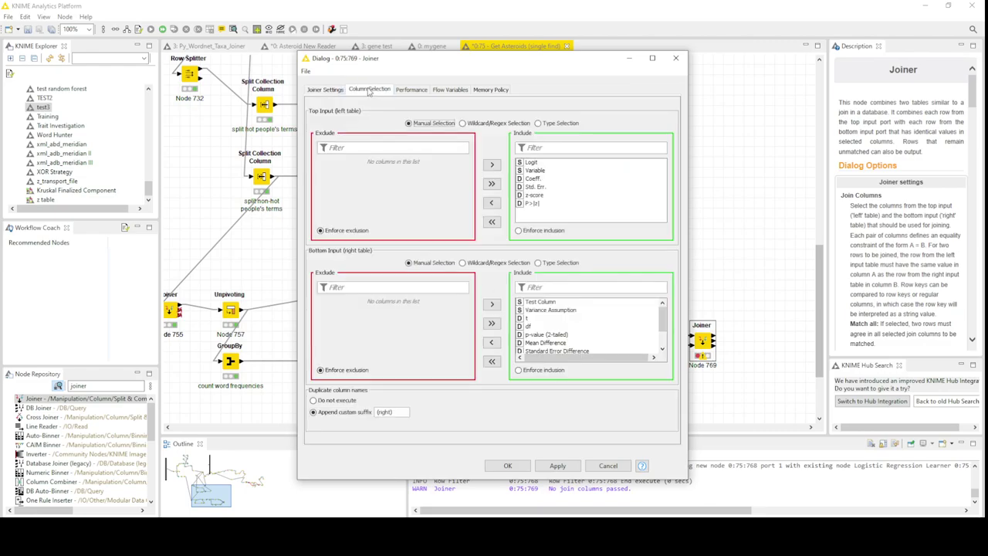
left_click(544, 179)
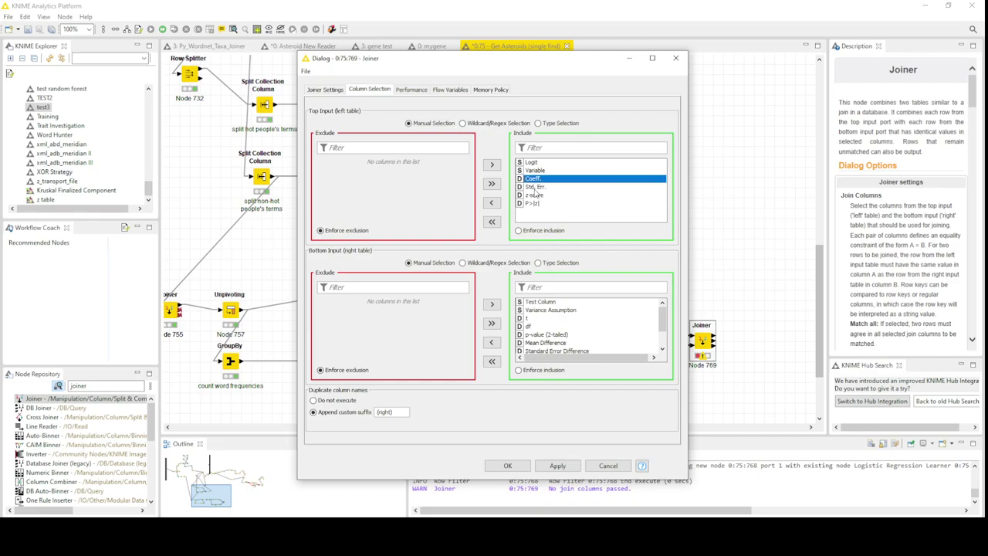
left_click(536, 187)
left_click(537, 195, "shift")
left_click(491, 202)
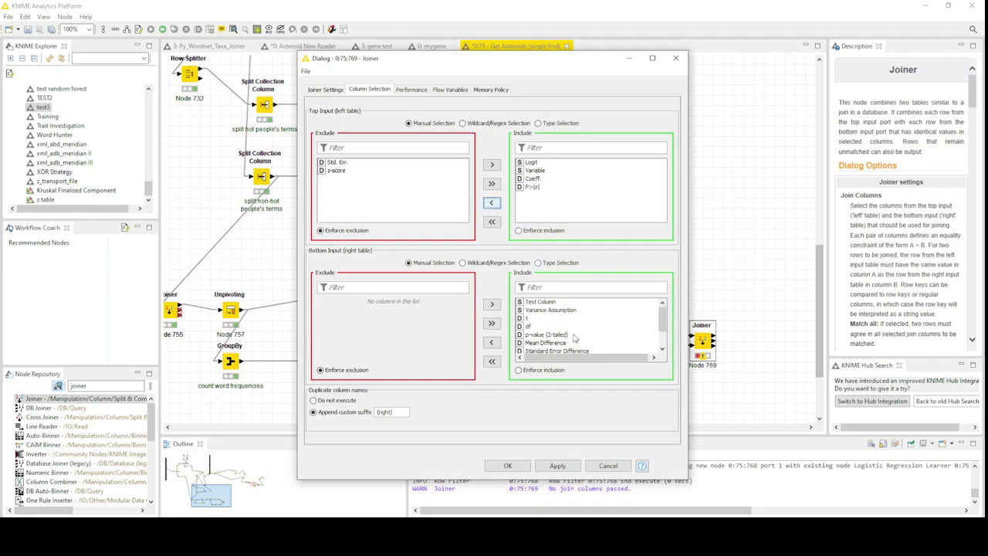
- Keep only Variance Assumption, p-value (2-tailed) and Mean Difference from the Joiner's bottom input, and execute the node
left_click(541, 303)
left_click(492, 344)
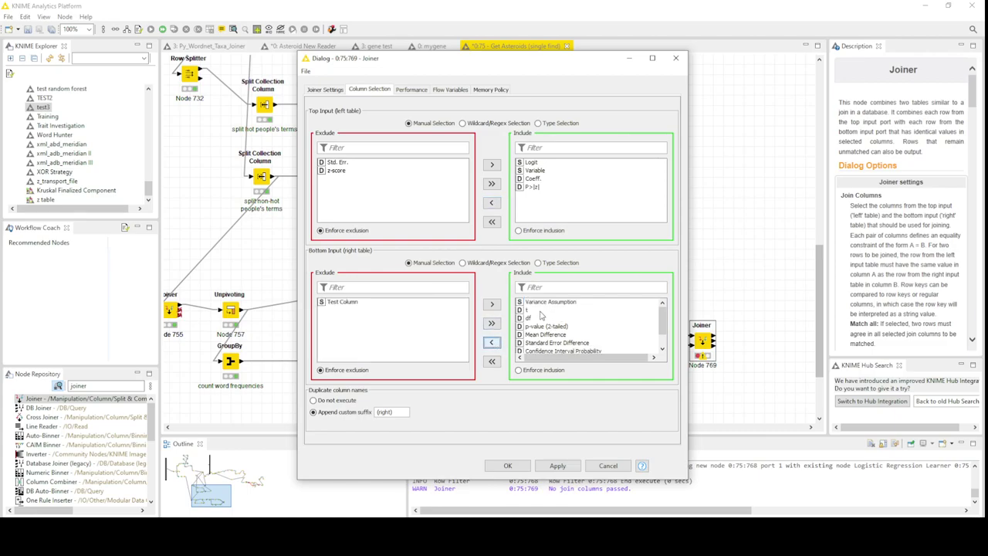
left_click_drag(549, 311, 559, 369)
left_click(493, 342)
left_click(491, 342)
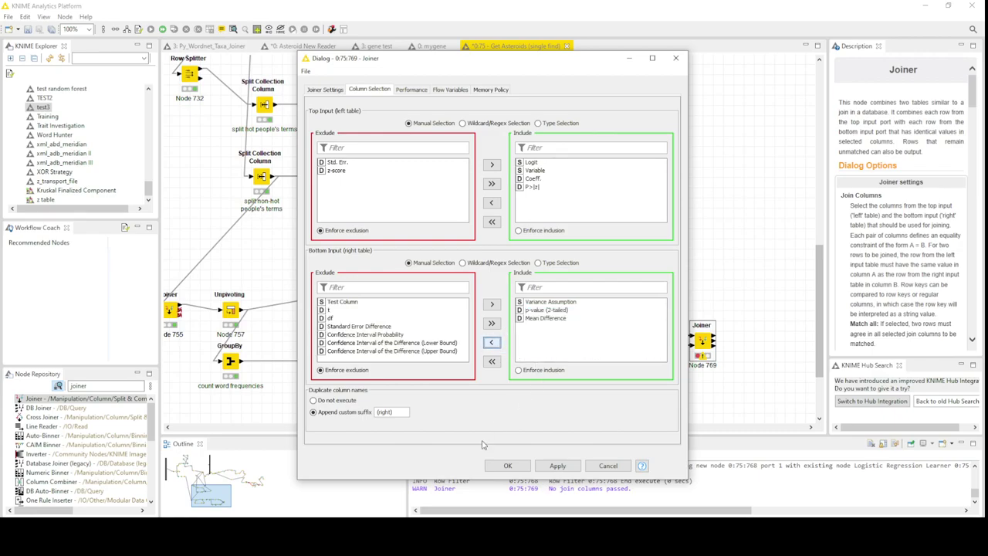
left_click(507, 465)
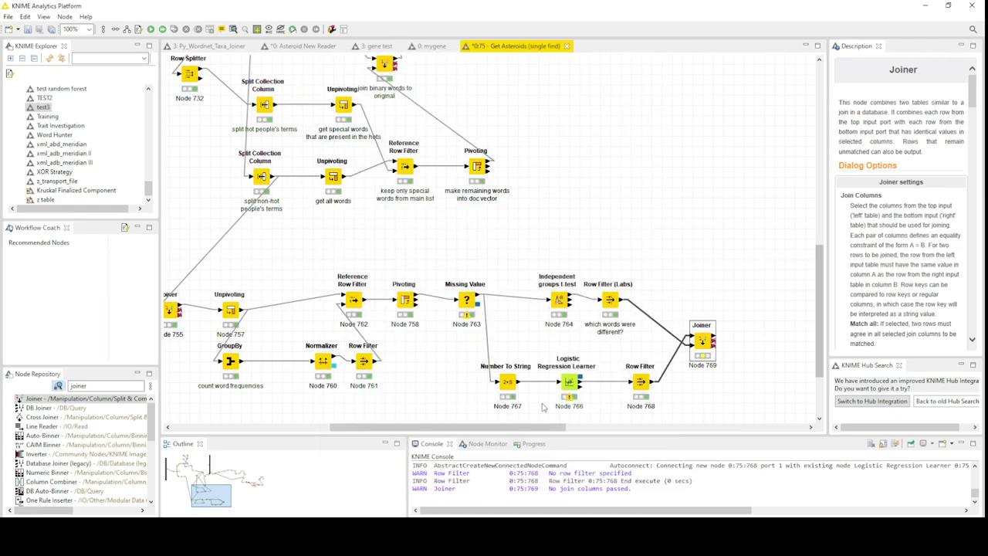
right_click(708, 344)
left_click(779, 97)
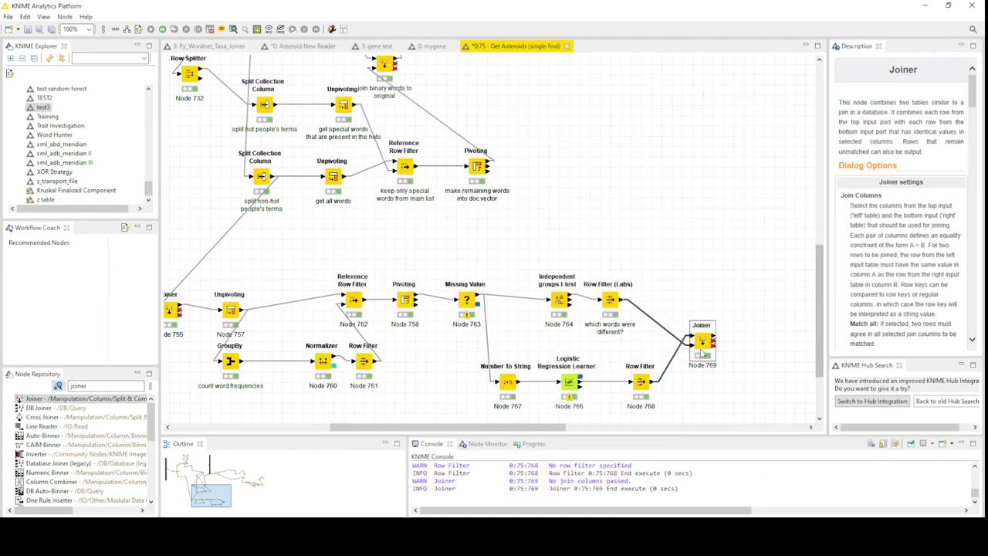
- Open the Joiner's join result and examine the rows whose words have both regression and t-test values
right_click(704, 341)
left_click(759, 309)
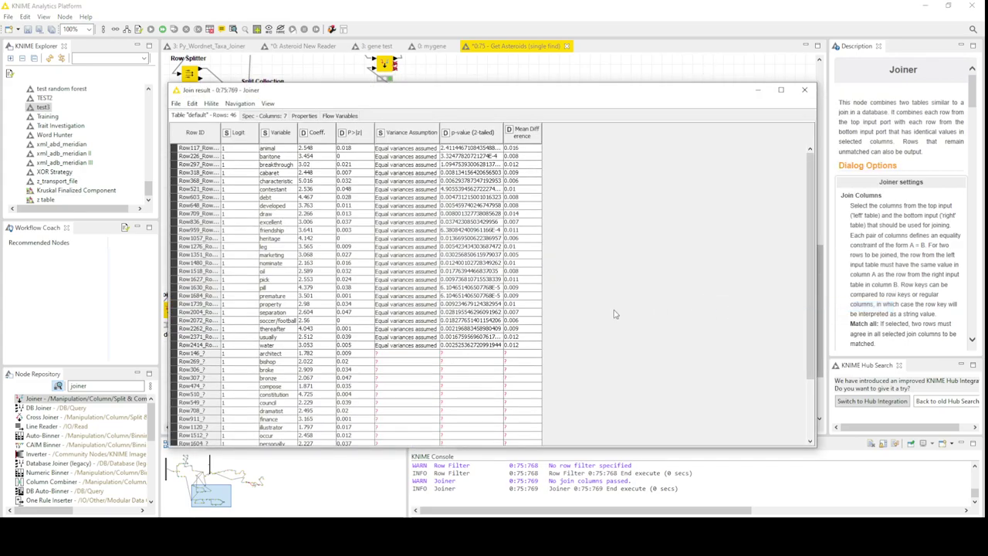
mouse_move(807, 277)
left_mouse_down()
mouse_move(813, 363)
mouse_move(814, 293)
left_mouse_up()
left_click_drag(359, 345, 229, 148)
left_click_drag(524, 349, 225, 150)
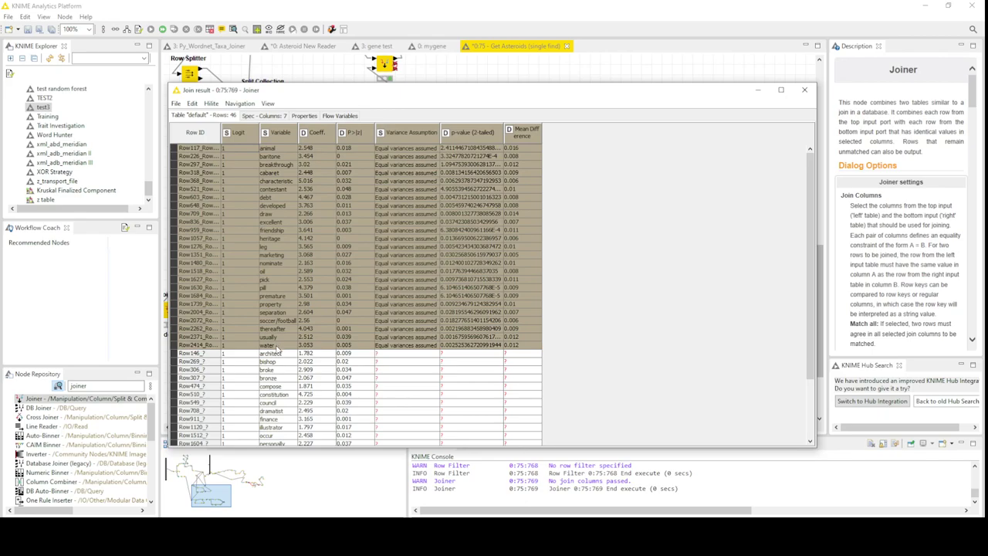
- Review the matched words in the Variable column and their Mean Difference values in the join result
left_click_drag(275, 351, 300, 149)
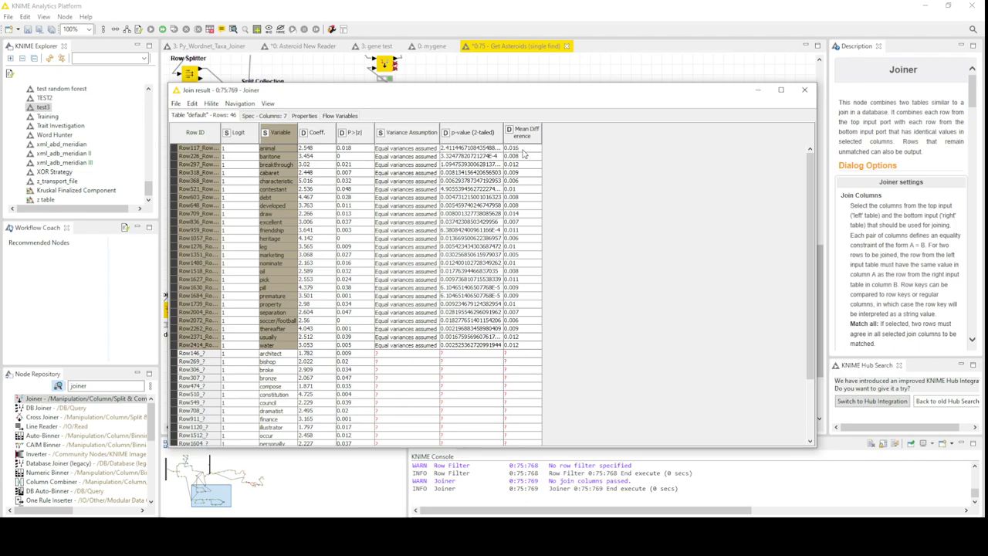
left_click_drag(523, 154, 545, 322)
left_click(804, 89)
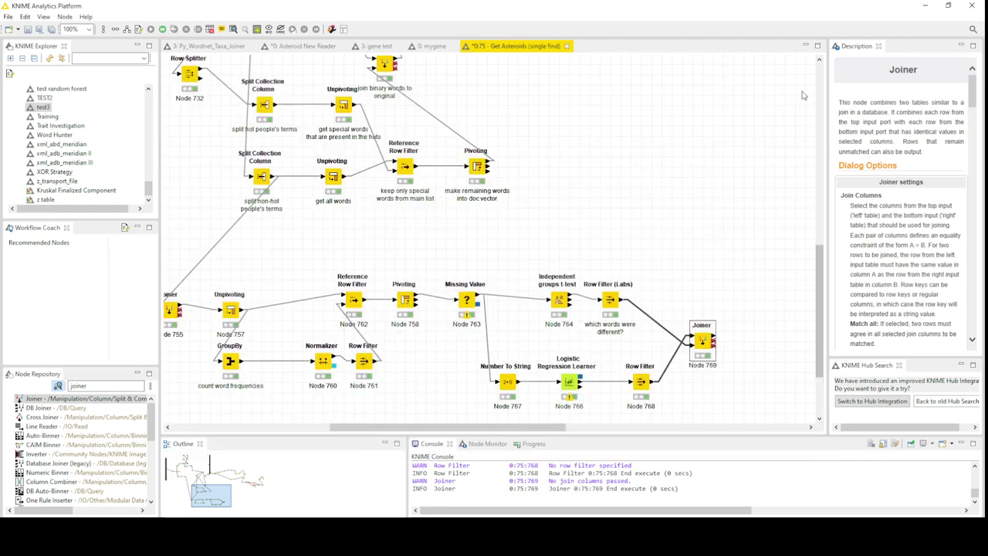
- Open the filtered output of the Row Filter (Labs) node and examine its Mean Difference and Standard Error Difference columns
right_click(609, 302)
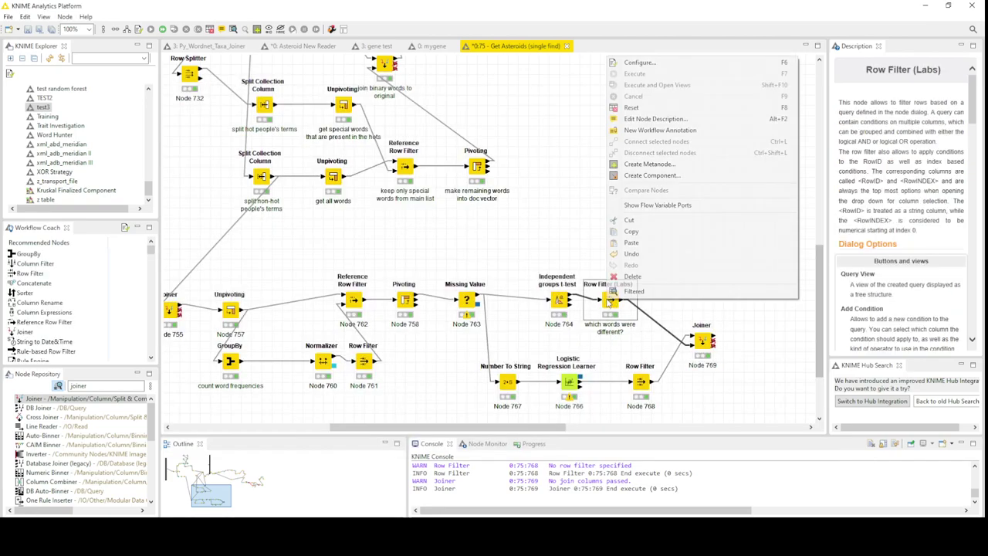
left_click(657, 291)
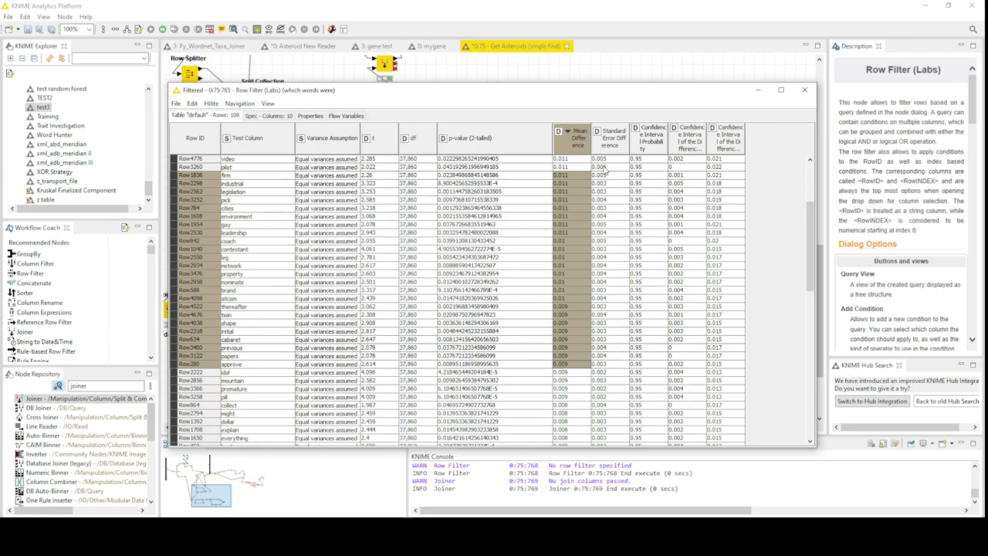
left_click(804, 90)
- Include Standard Error Difference from the Joiner's bottom input in the output, and execute the node
double_click(703, 348)
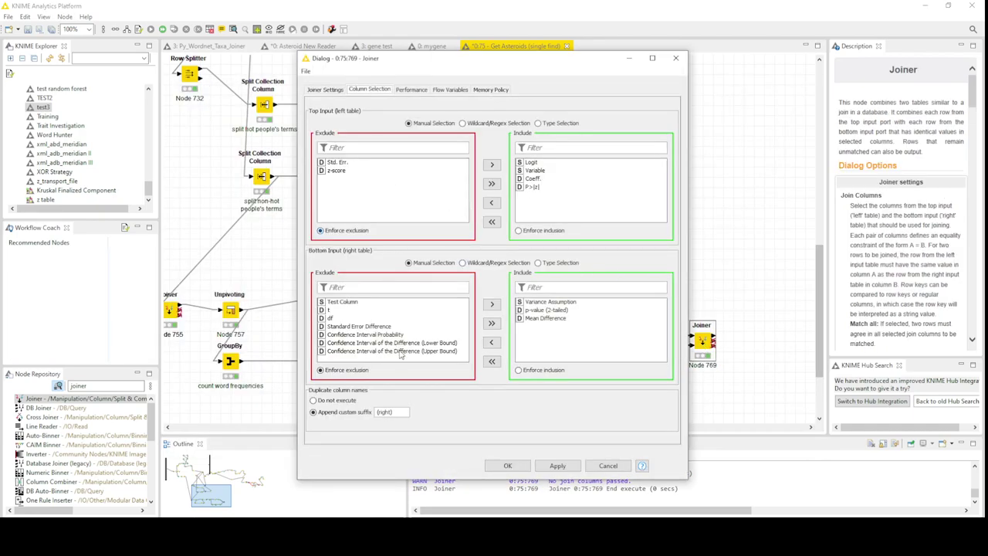
left_click(368, 328)
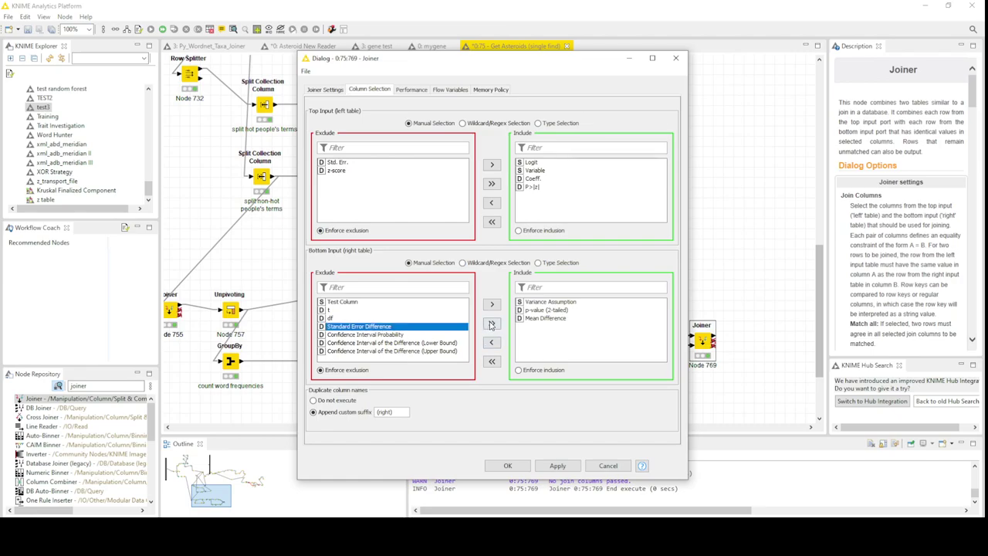
left_click(497, 309)
left_click(505, 465)
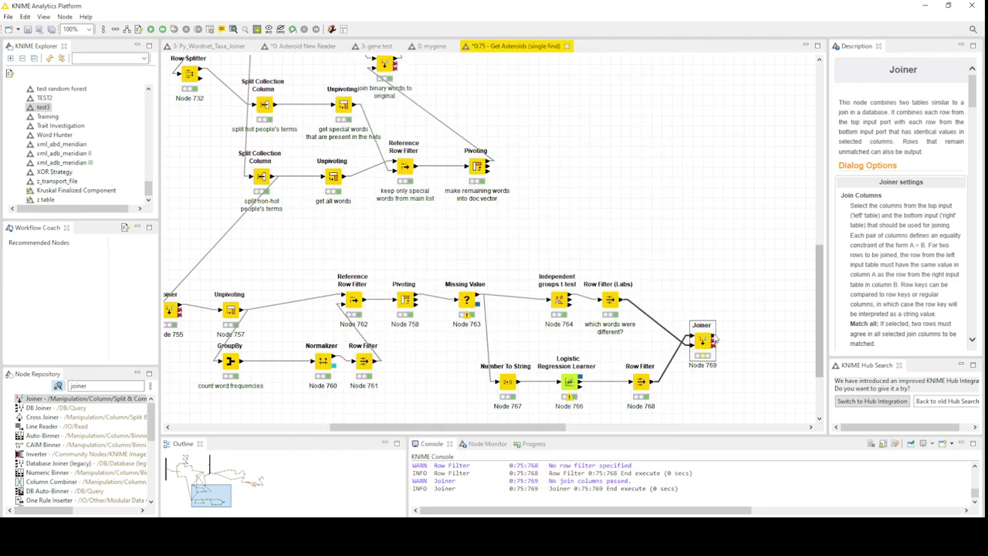
right_click(702, 340)
left_click(769, 91)
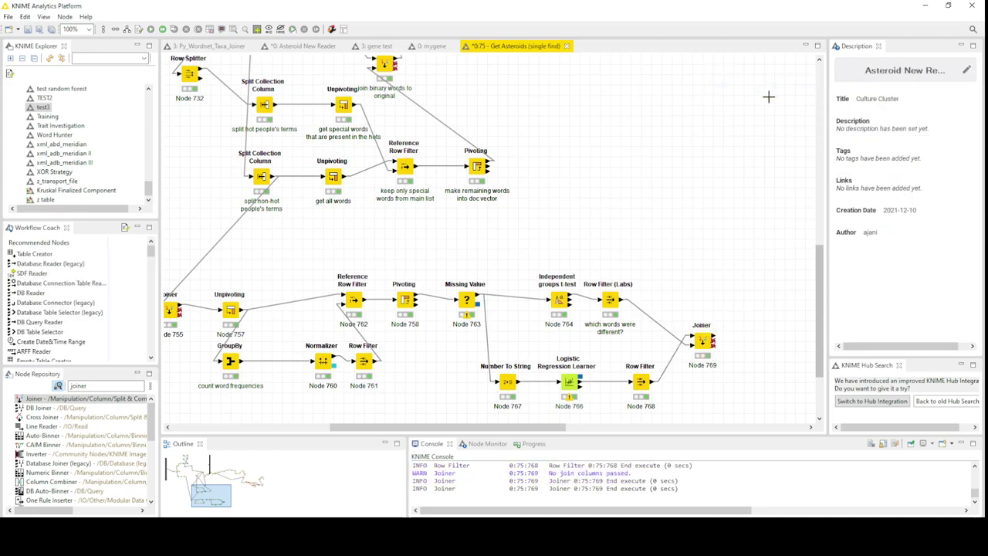
- Open the Joiner's join result and sort it by Standard Error Difference in descending order
right_click(702, 345)
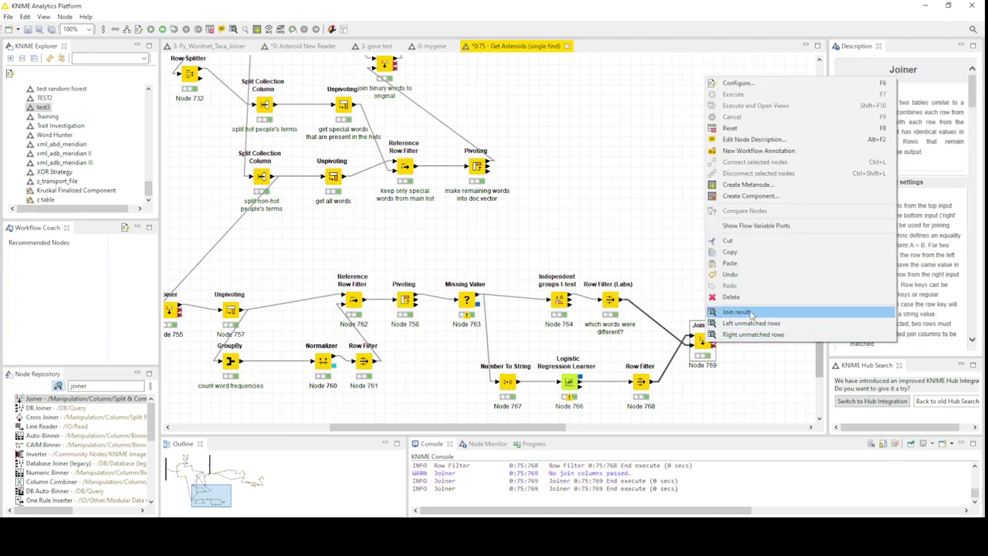
left_click(737, 311)
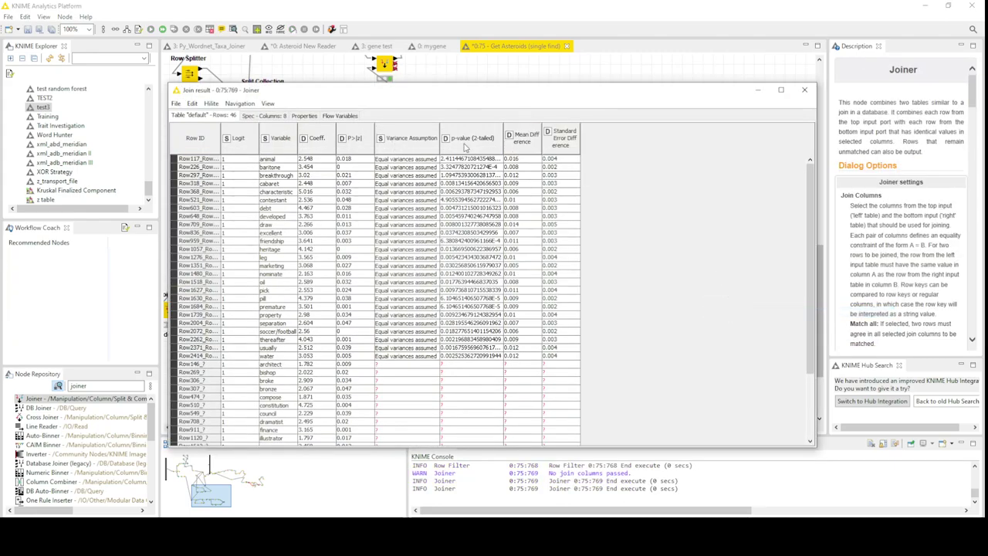
left_click(571, 149)
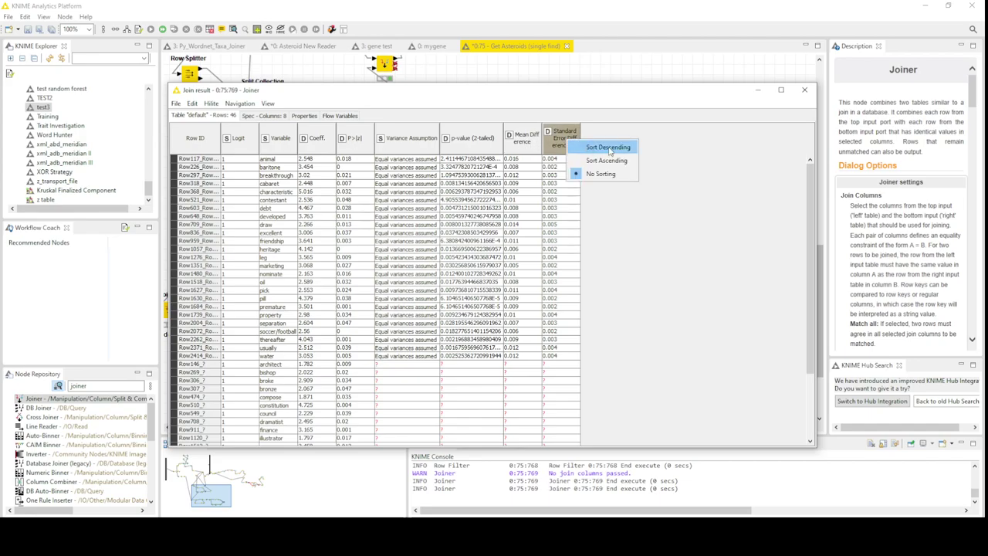
left_click(608, 147)
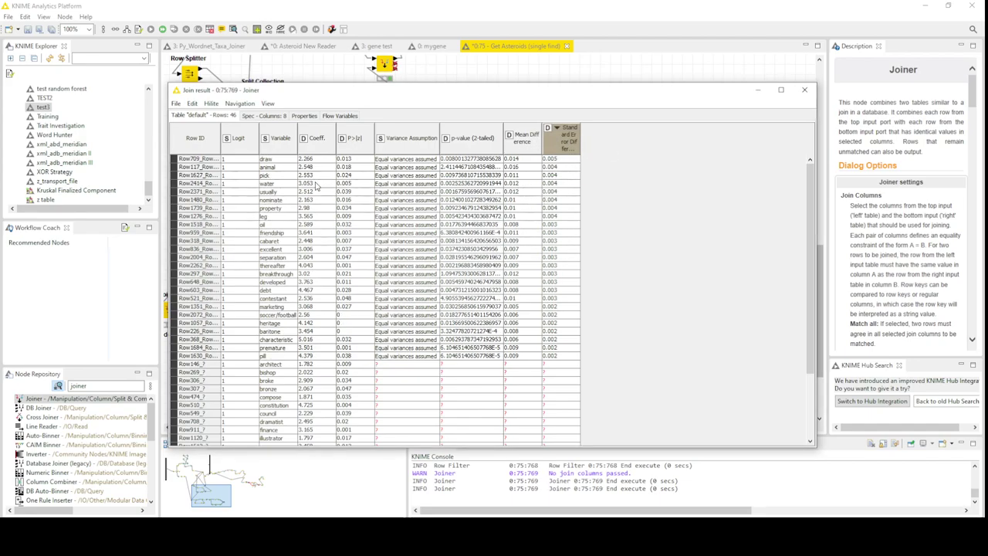
- Compare the matched words' coefficients, p-values and mean differences in the sorted join result, and close the table
mouse_move(272, 160)
left_mouse_down()
mouse_move(355, 177)
mouse_move(574, 171)
mouse_move(574, 256)
mouse_move(573, 189)
mouse_move(583, 210)
mouse_move(560, 359)
left_mouse_up()
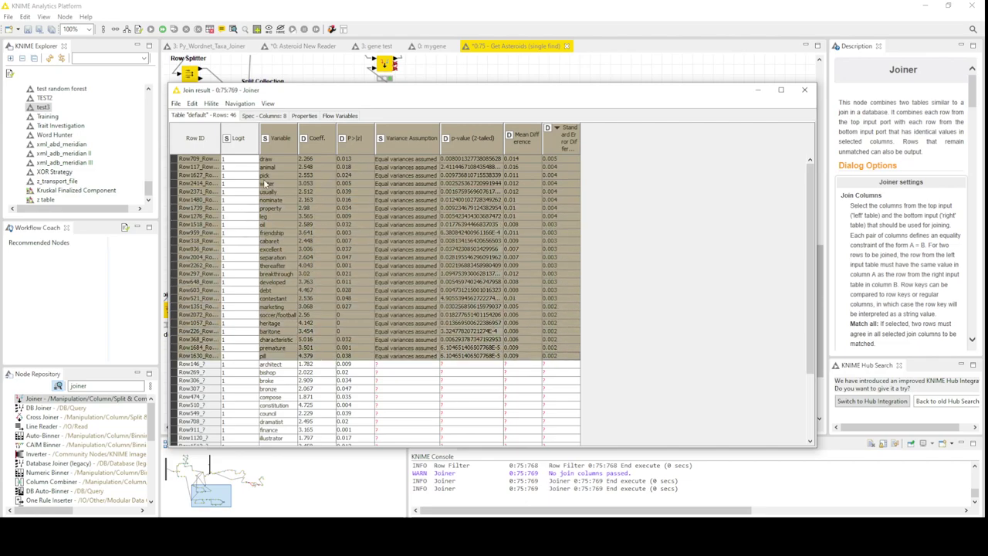
mouse_move(271, 163)
left_mouse_down()
mouse_move(277, 318)
mouse_move(301, 370)
mouse_move(327, 361)
left_mouse_up()
left_click(411, 283)
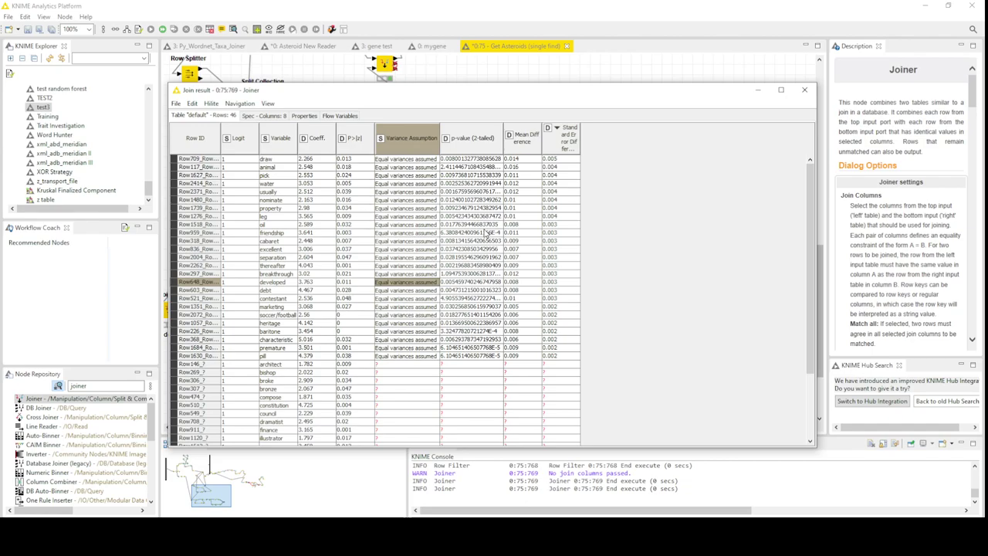
left_click(535, 217)
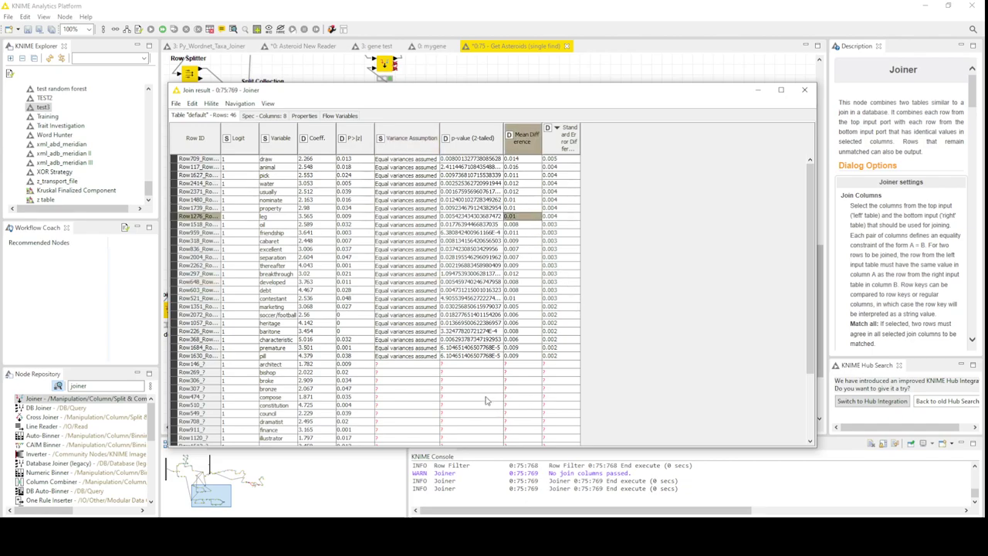
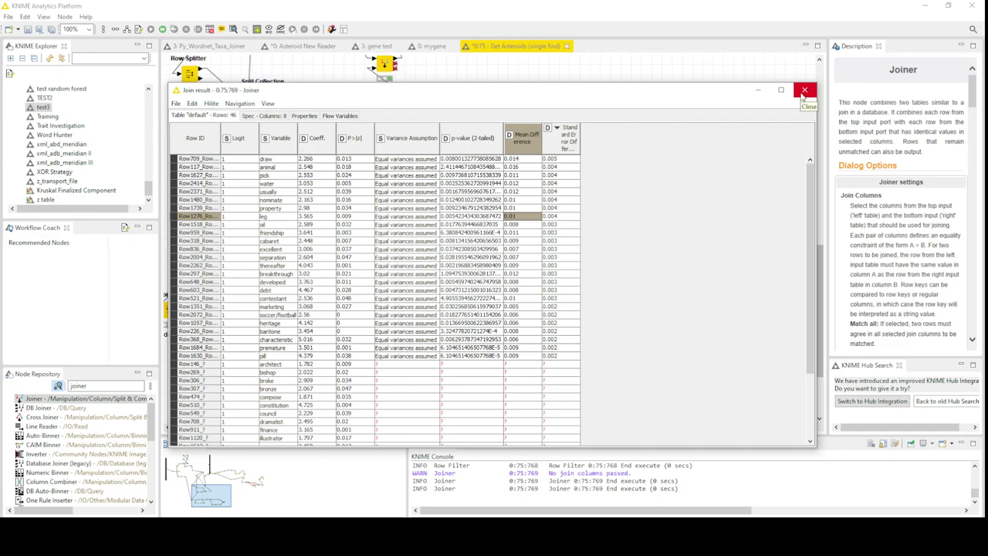
left_click(803, 91)
- Open the data output of the R Snippet labelled "all objects we want" and look through its birth data and celestial position columns
scroll(722, 334, "down", 3)
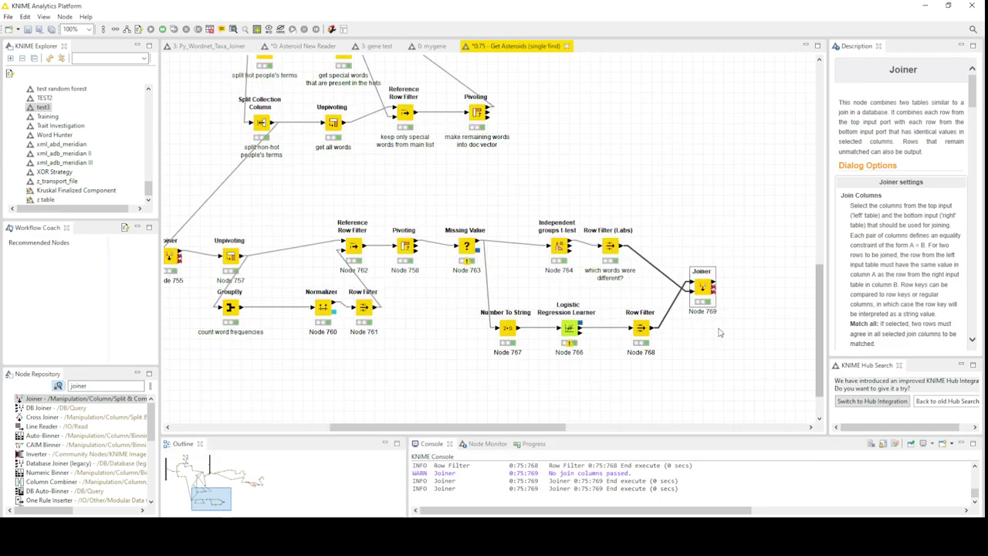
left_click_drag(548, 429, 332, 430)
scroll(272, 274, "up", 10)
left_click(296, 220)
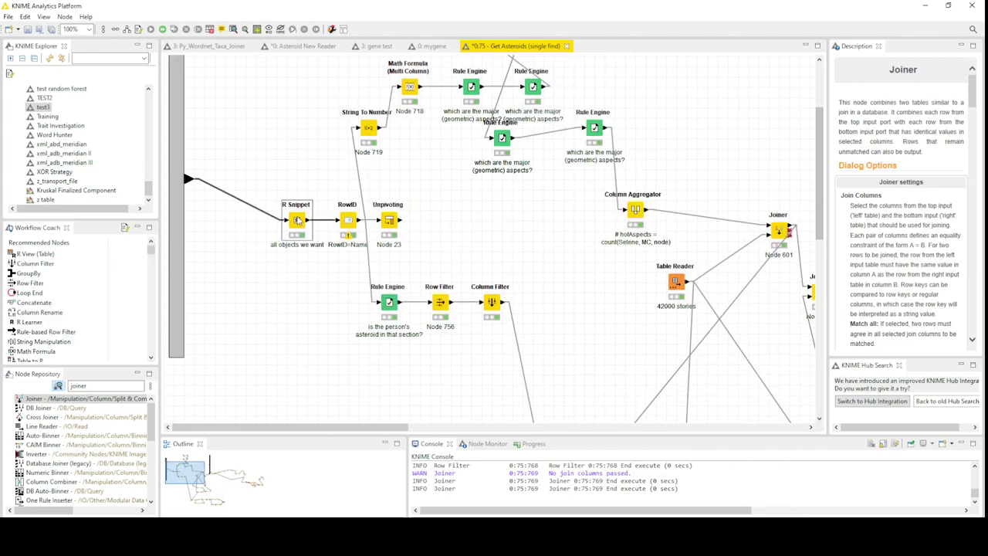
right_click(297, 220)
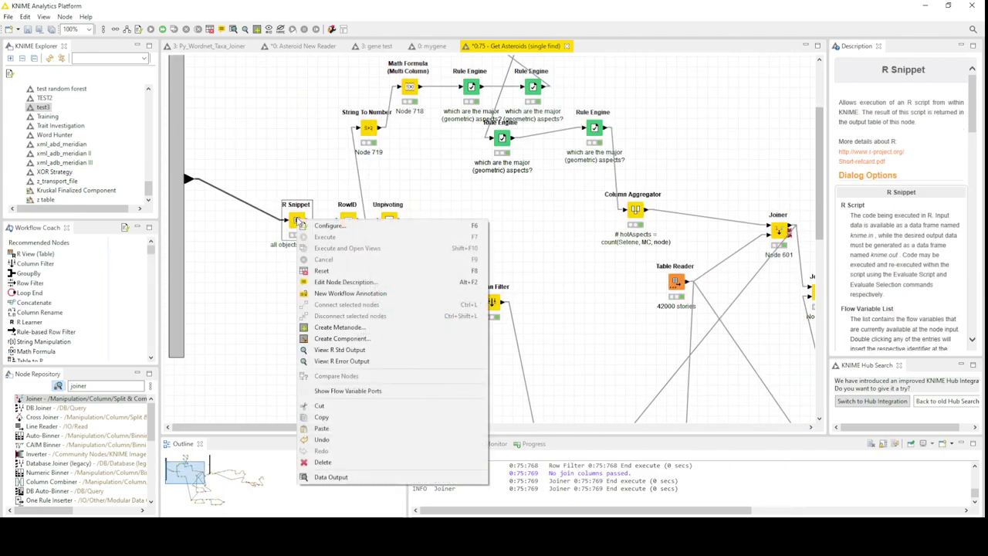
left_click(324, 476)
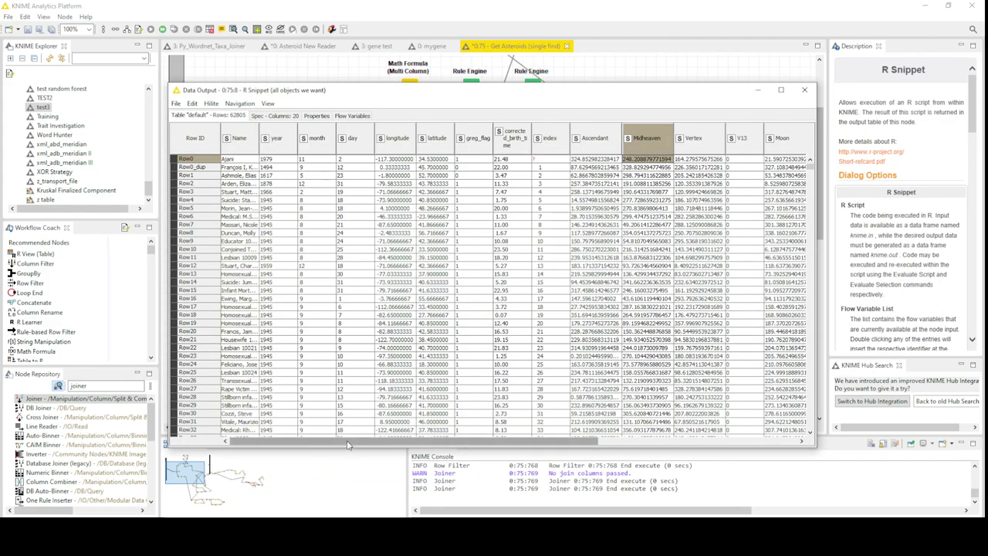
left_click_drag(347, 445, 305, 441)
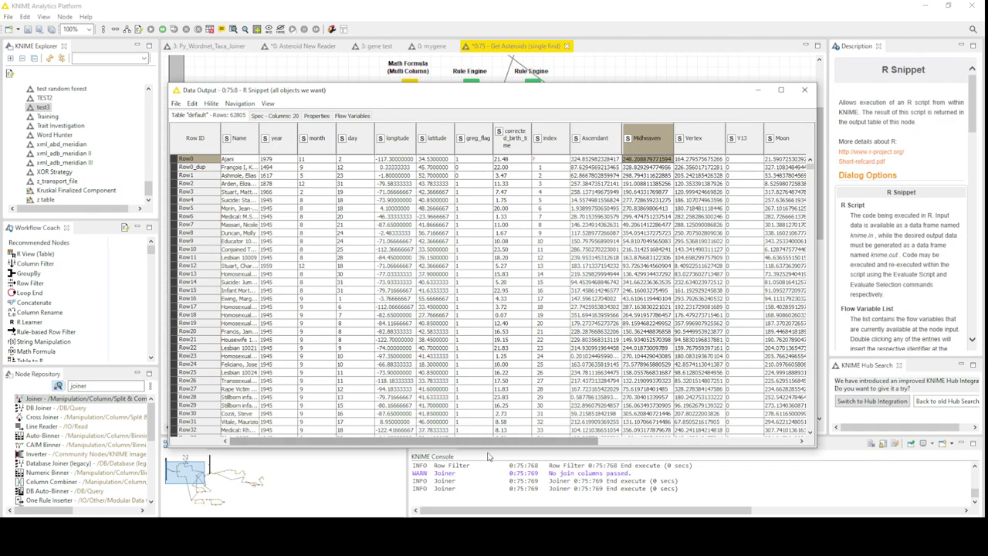
left_click_drag(494, 446, 425, 448)
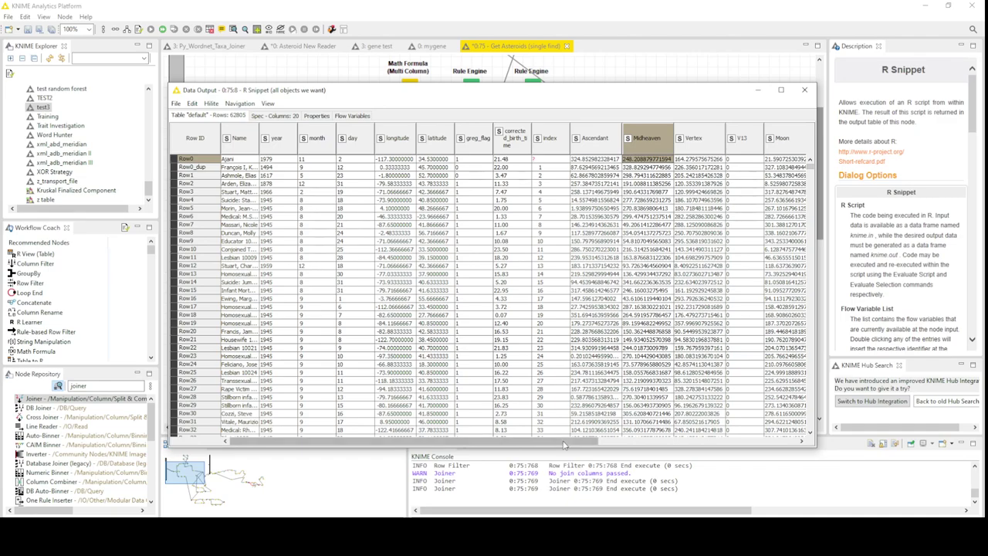
mouse_move(571, 446)
left_mouse_down()
mouse_move(641, 446)
mouse_move(571, 446)
left_mouse_up()
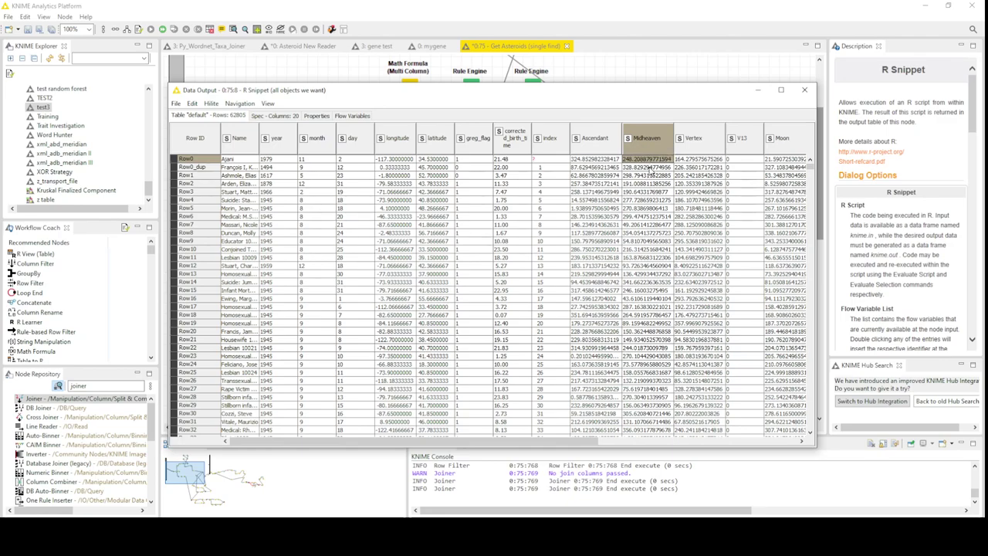
left_click_drag(591, 441, 768, 446)
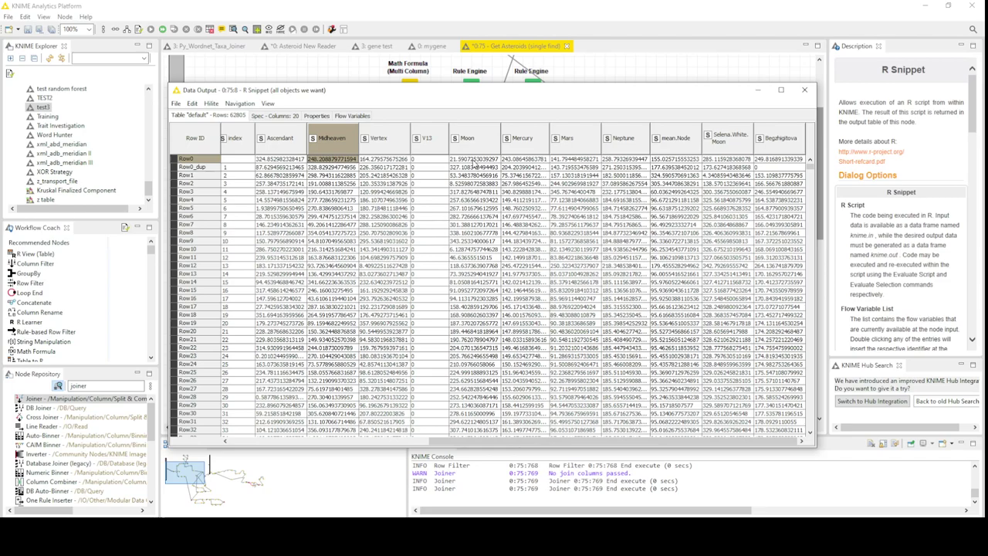
- Examine the Moon position values in the R Snippet's data output and close the table
left_click_drag(474, 166, 480, 245)
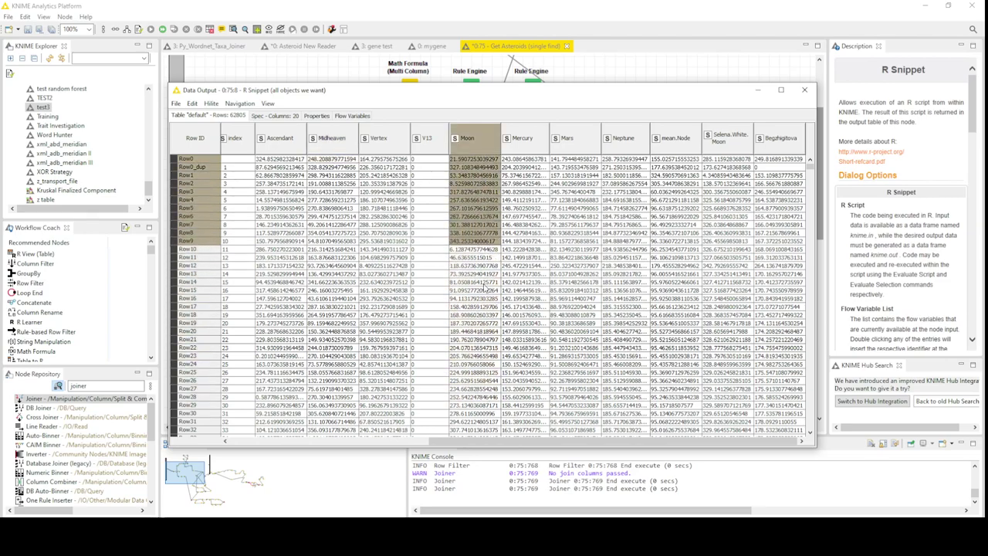
left_click(482, 324)
left_click(478, 219)
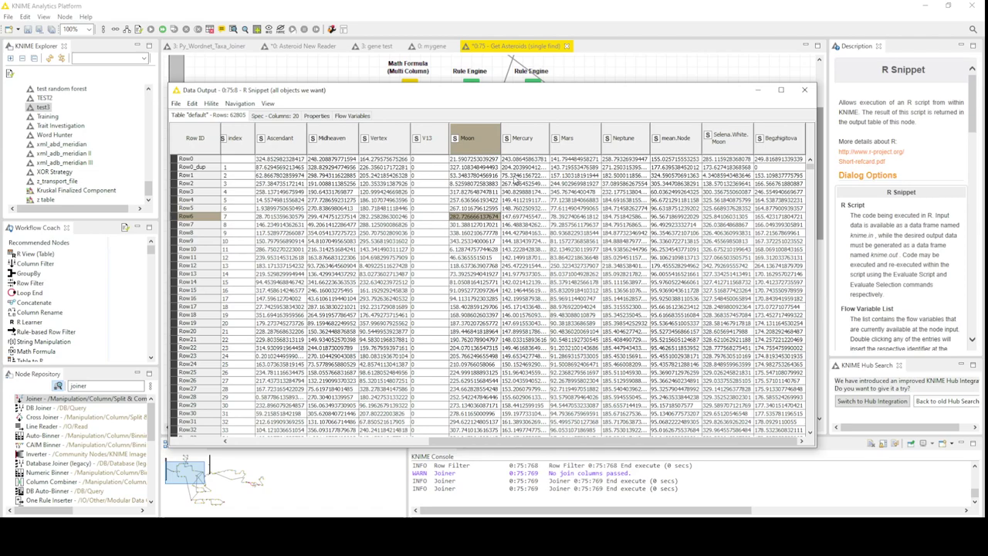
left_click(482, 168)
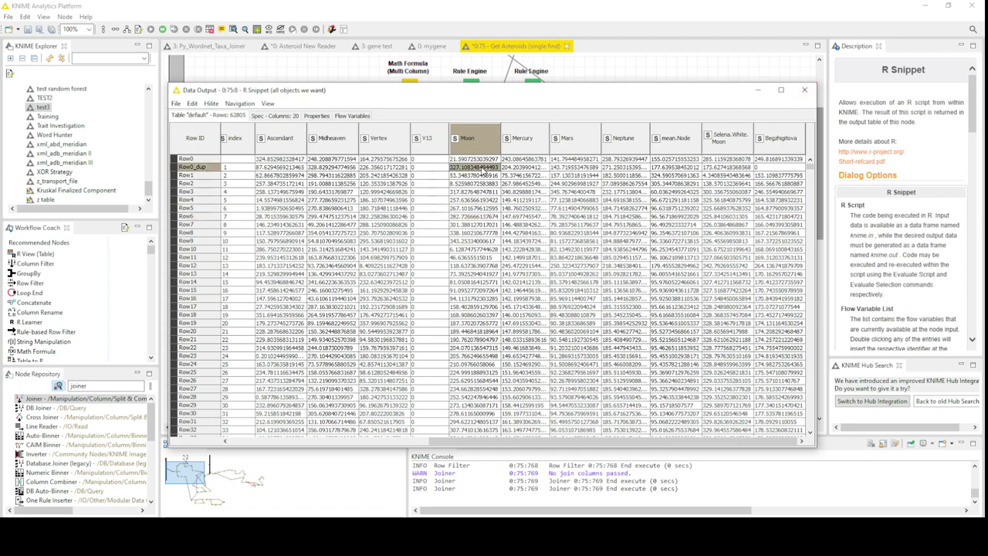
left_click(804, 89)
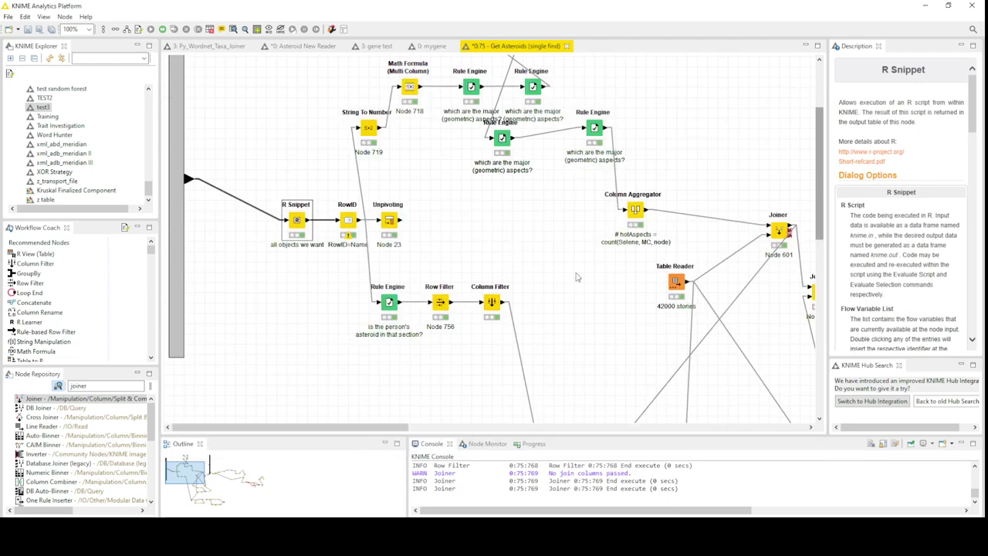
scroll(375, 302, "down", 3)
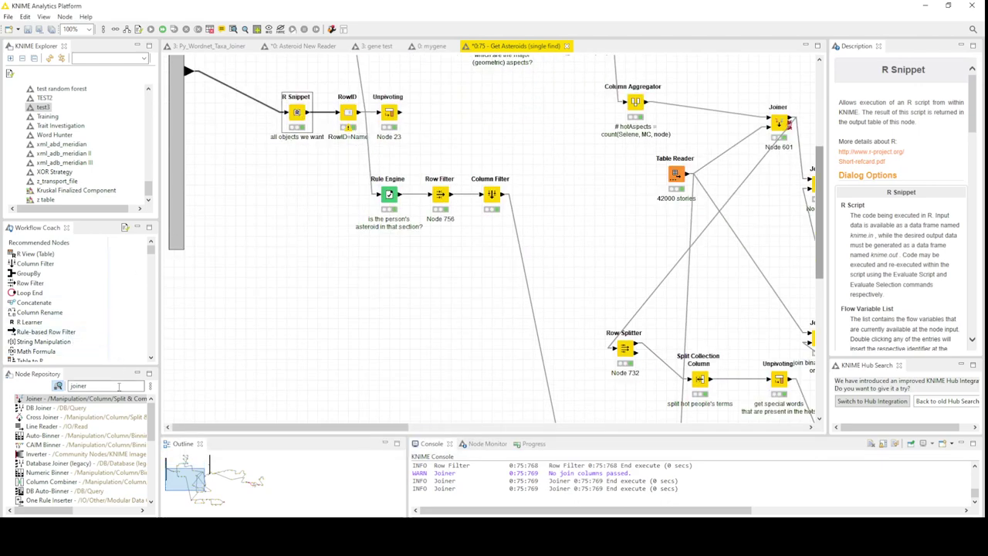
left_click(350, 114)
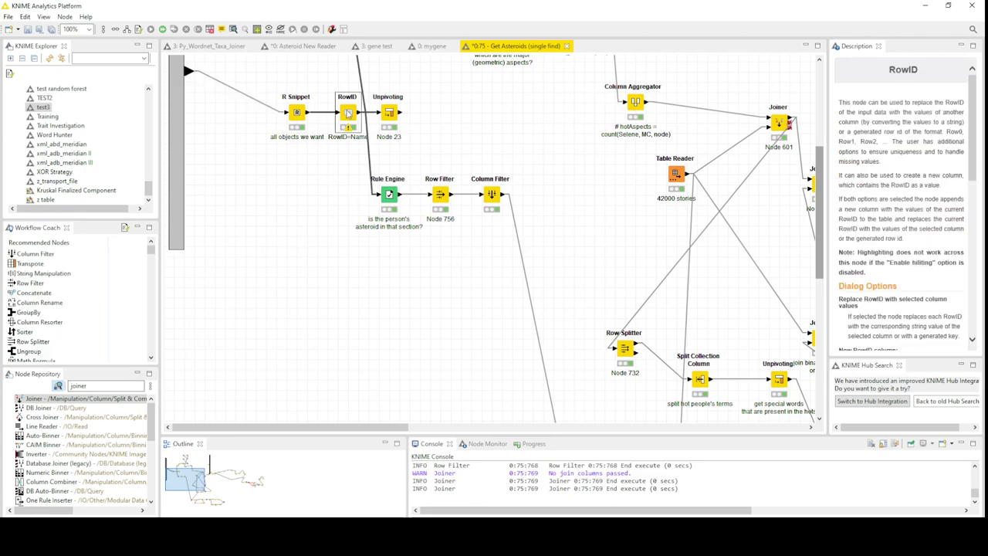
right_click(350, 114)
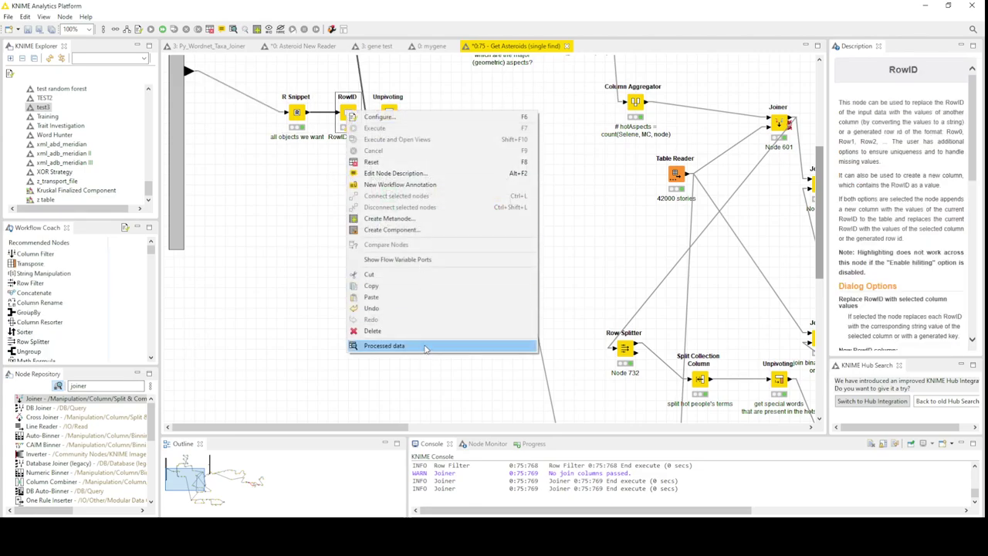
left_click(243, 370)
- Open the classified values of the Rule Engine that checks whether the person's asteroid is in the section, and examine the rows
left_click(391, 197)
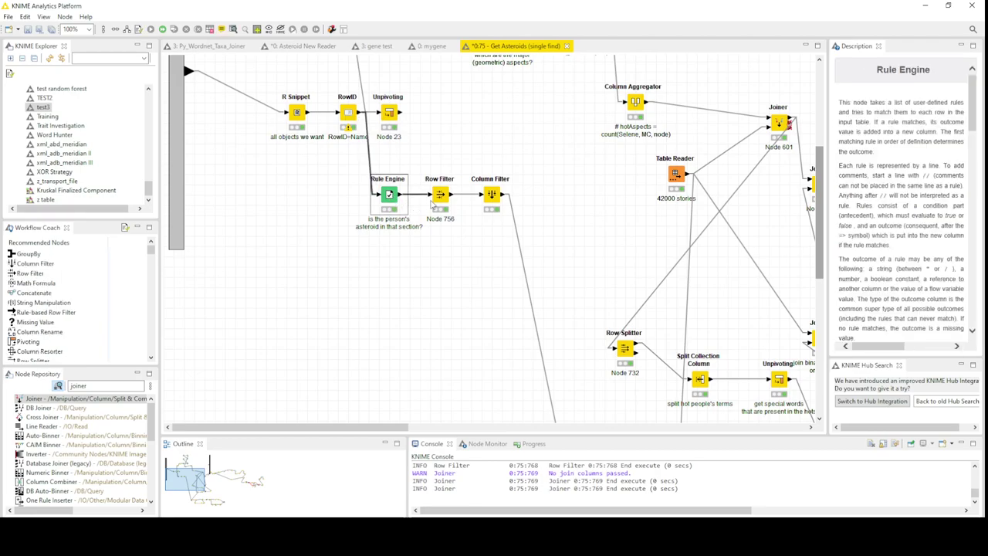
right_click(386, 198)
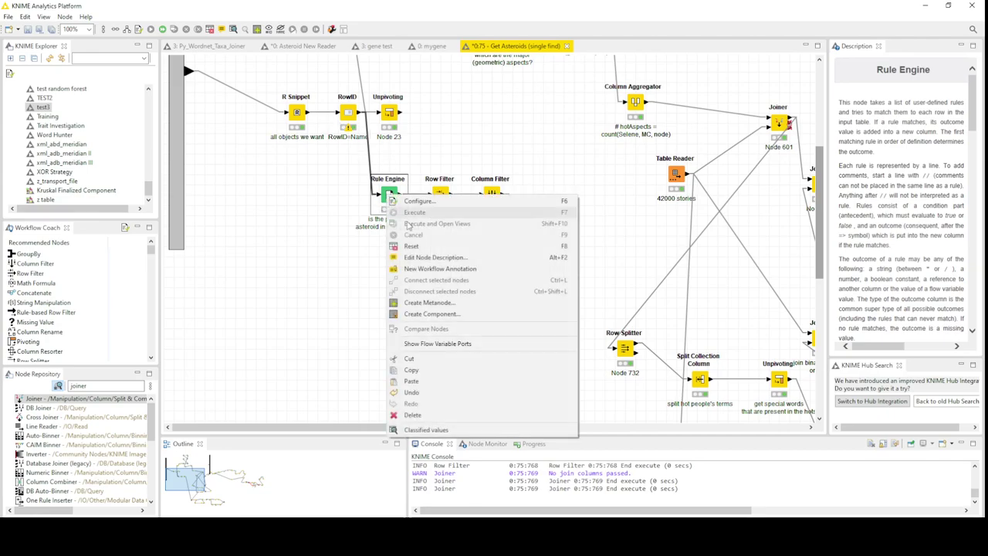
left_click(429, 431)
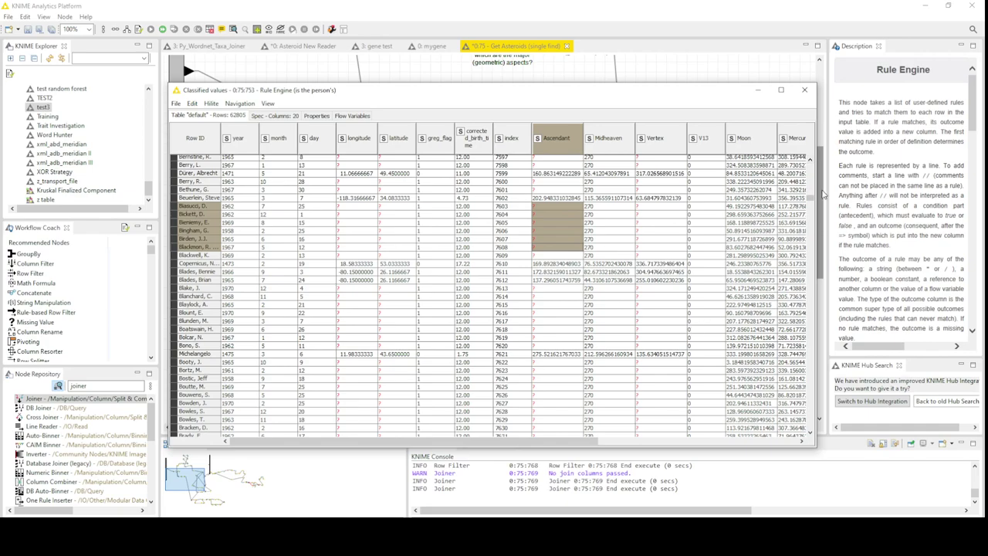
left_click(805, 91)
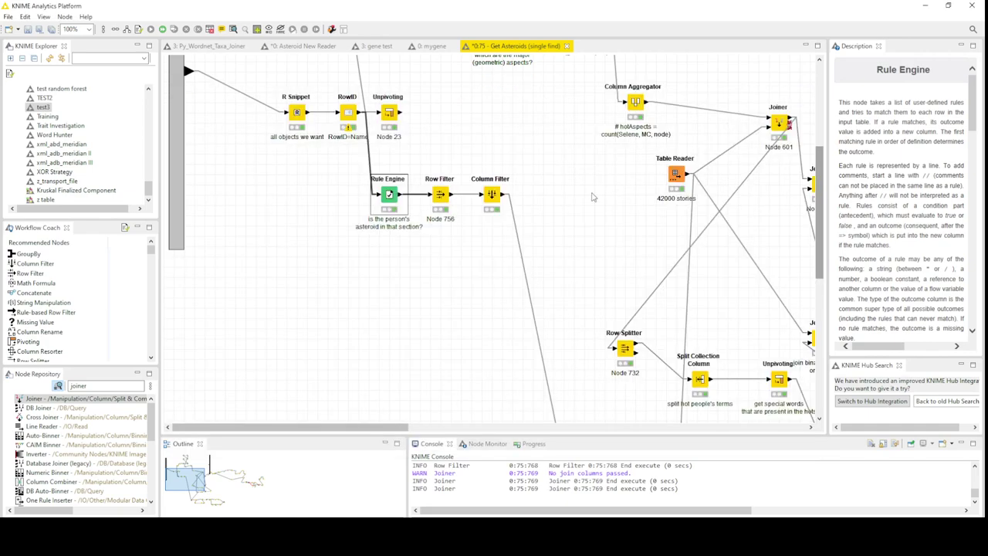
- Open the filtered output of the Row Filter, examine the Moon position values, and close the table
right_click(442, 198)
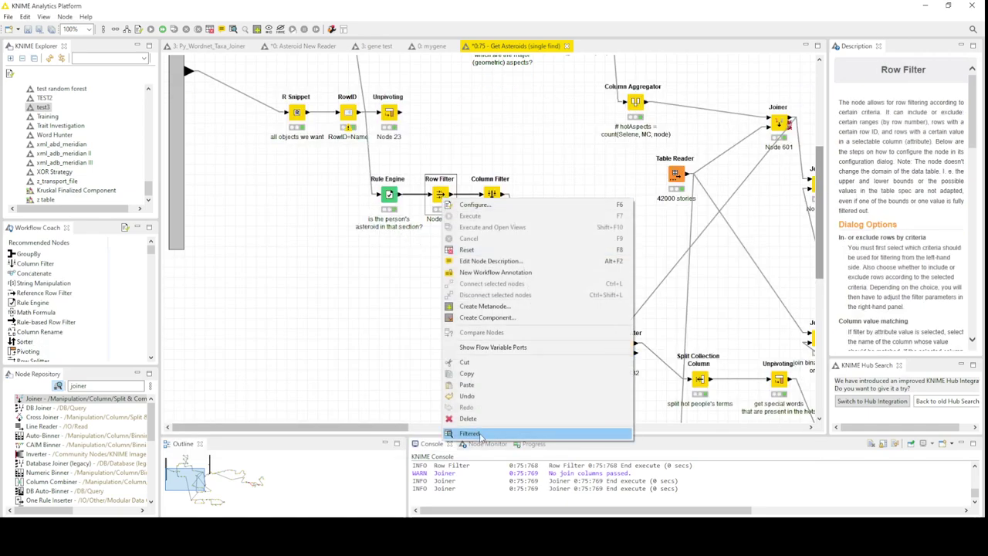
left_click(479, 434)
left_click_drag(423, 437, 584, 443)
left_click_drag(577, 167, 584, 333)
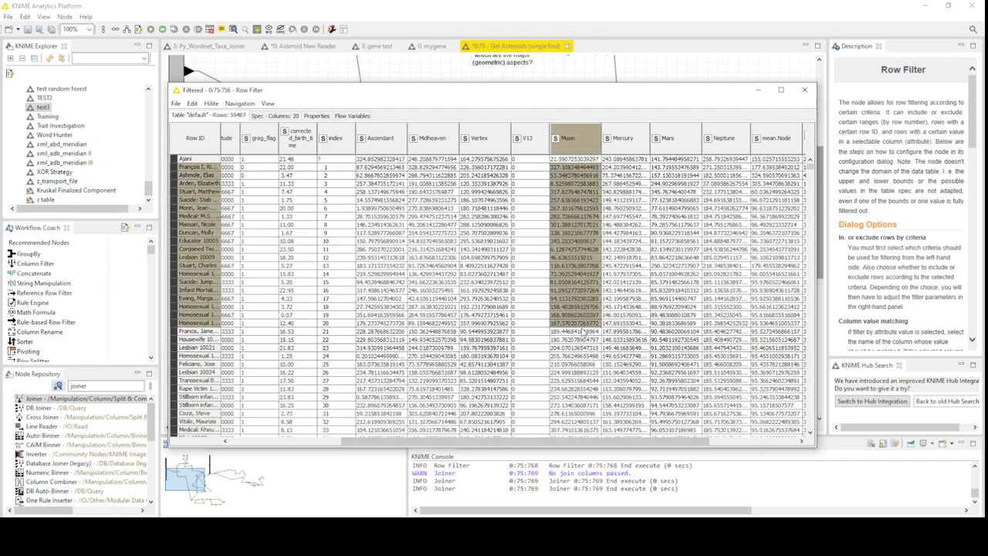
left_click(804, 89)
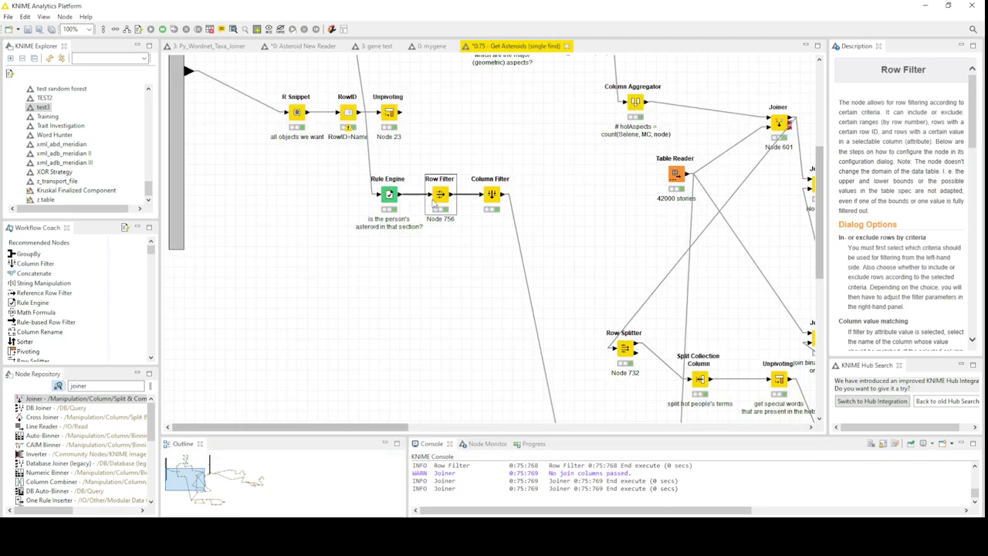
- Add an Auto-Binner node connected to the Row Filter's output and place it below the Row Filter
left_click(85, 398)
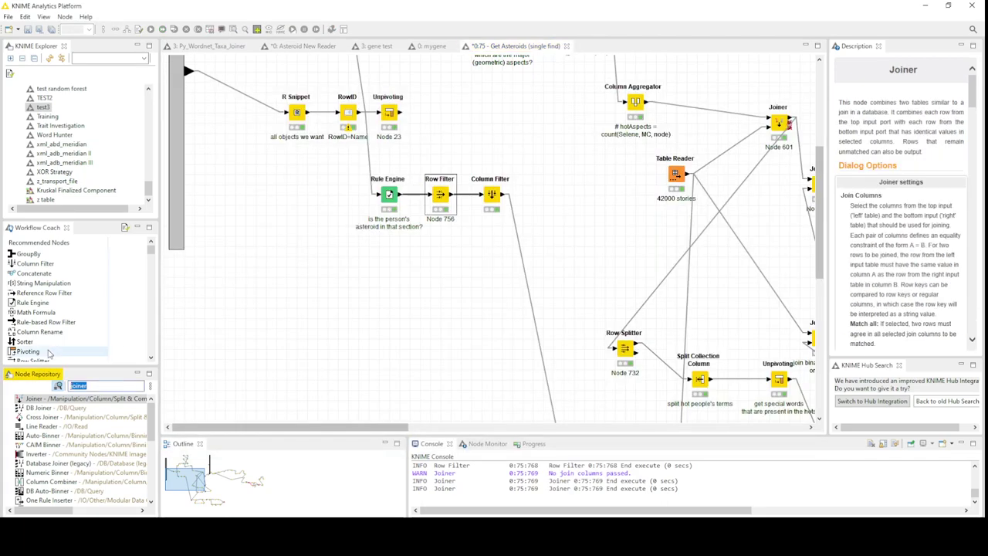
type("bi")
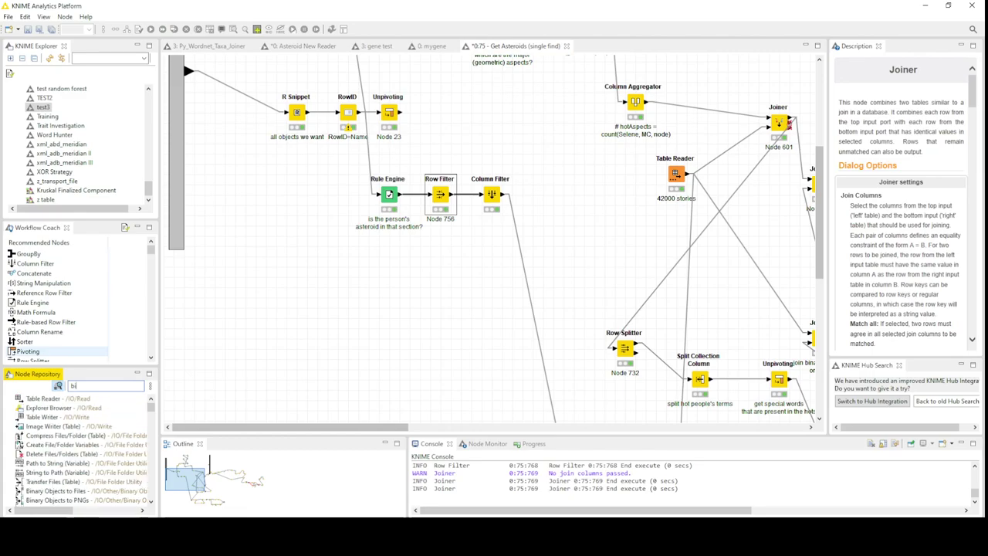
type("nner")
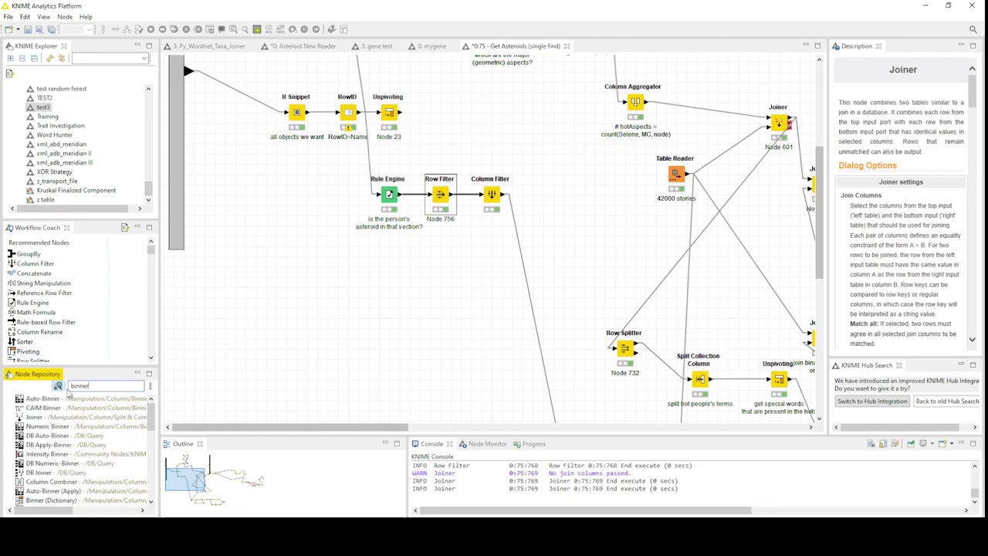
double_click(69, 400)
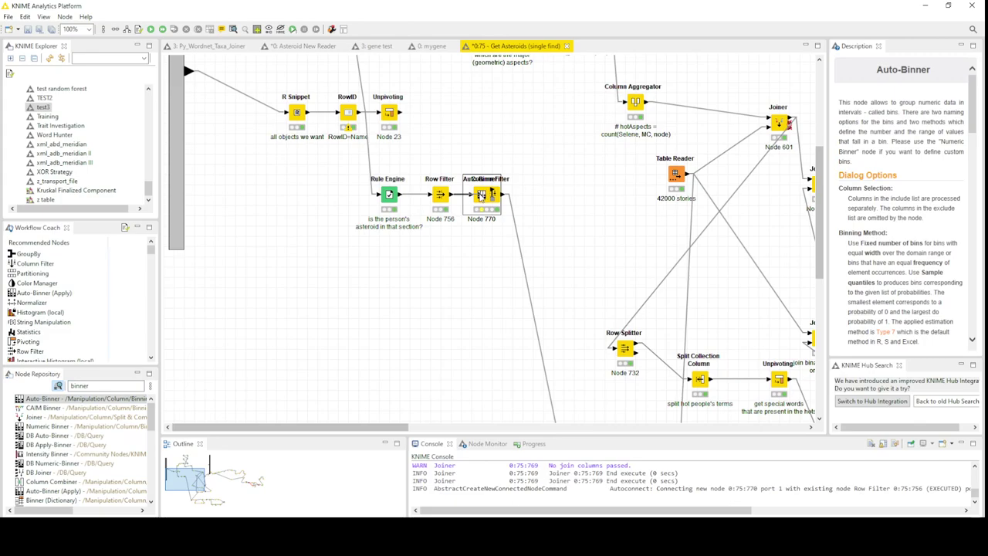
left_click_drag(433, 311, 443, 325)
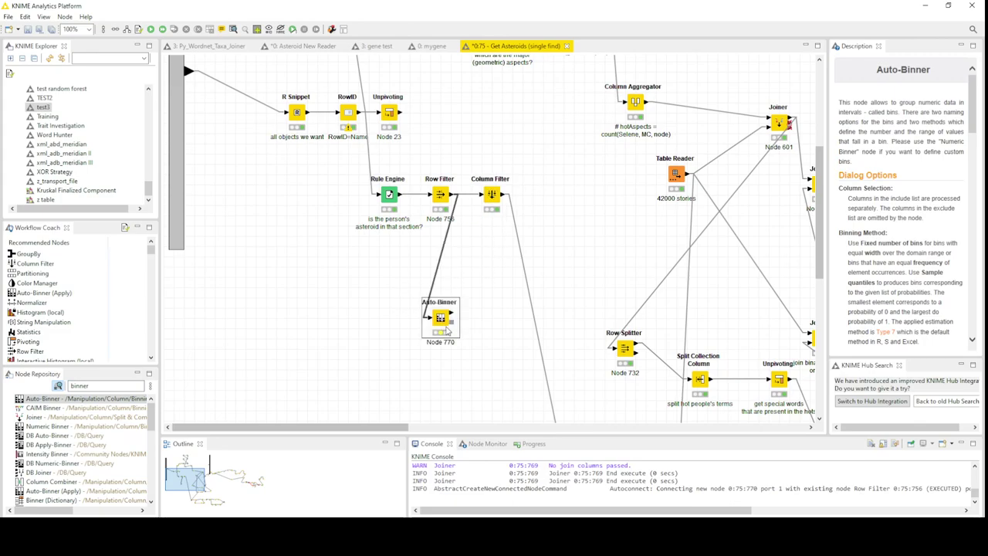
- Check which columns the Auto-Binner offers for binning, and inspect the Moon column's data type in the Row Filter's output
double_click(441, 319)
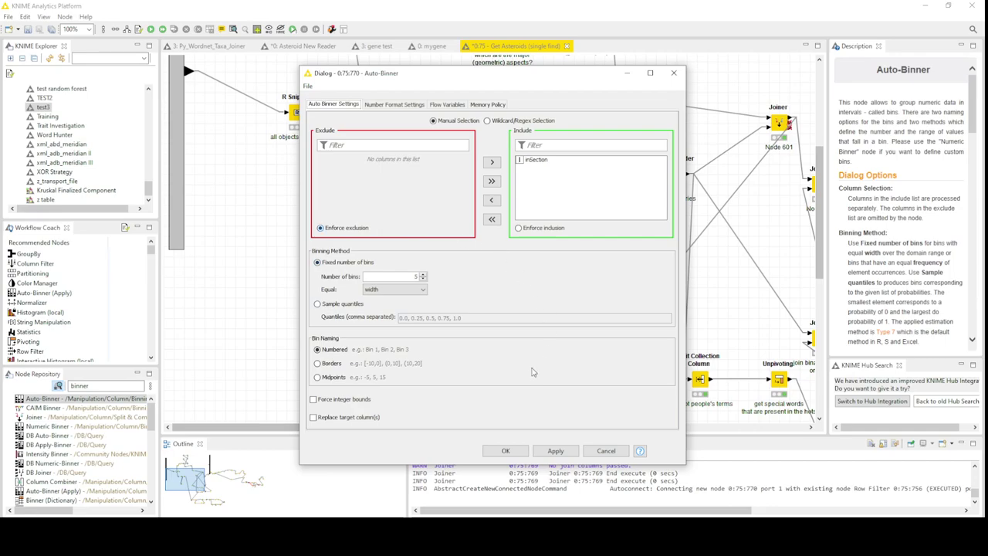
left_click(604, 449)
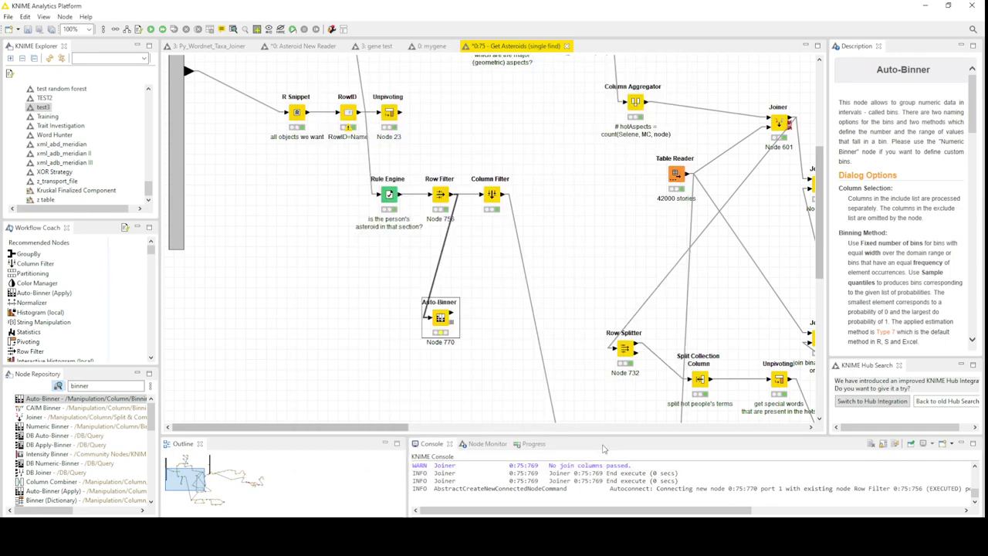
right_click(440, 194)
left_click(530, 435)
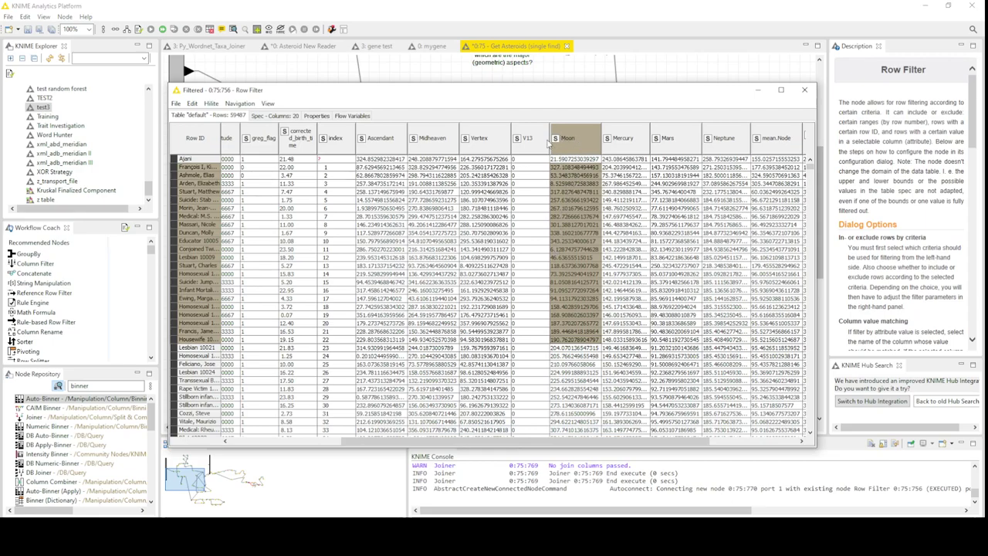
left_click(806, 91)
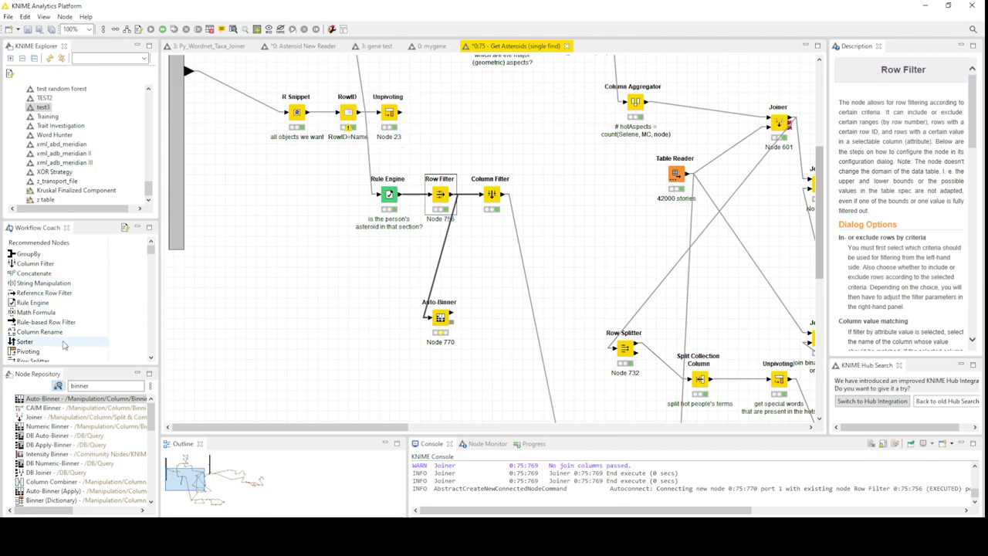
- Insert a String To Number node between the Row Filter and the Auto-Binner
left_click(80, 376)
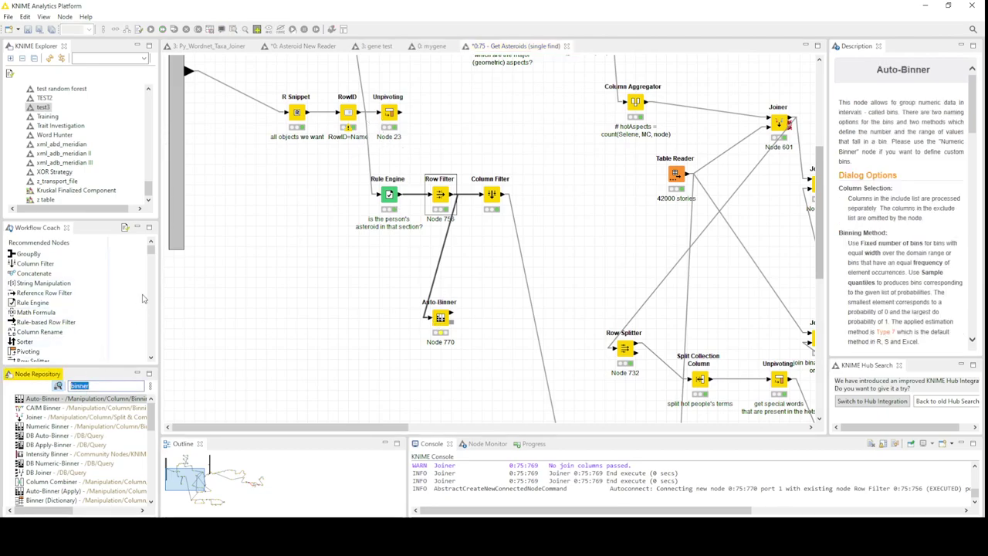
type("s")
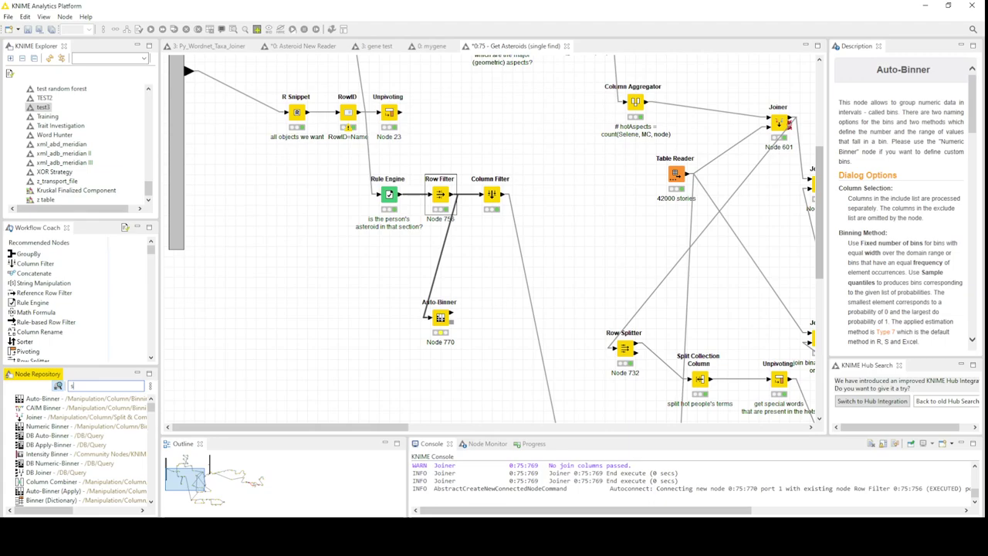
type("tring")
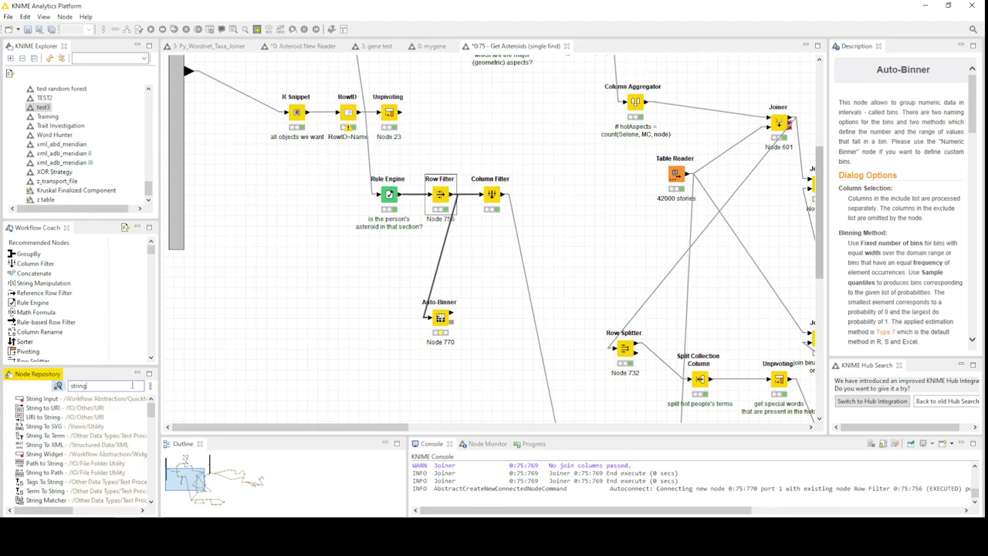
type(" to")
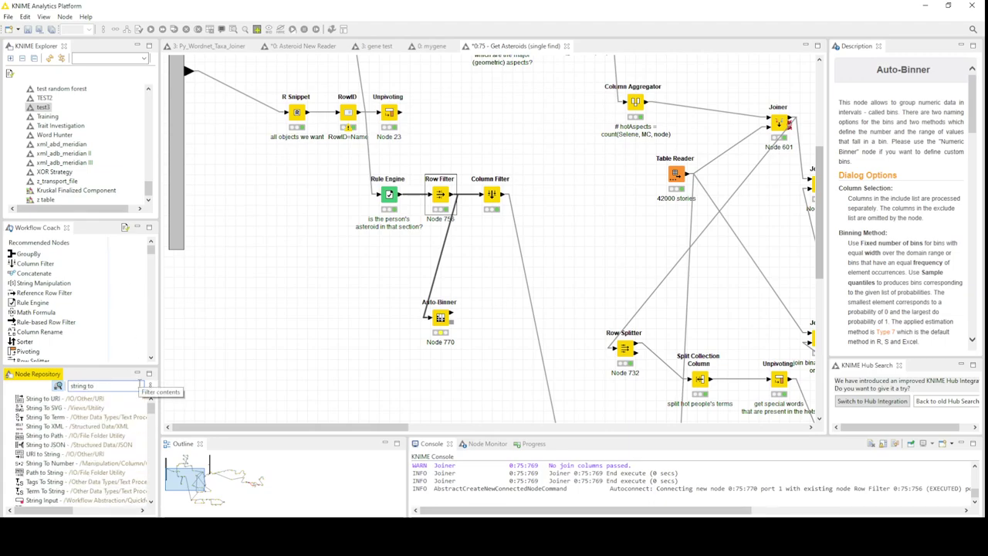
left_click_drag(77, 463, 437, 292)
left_click_drag(378, 320, 377, 320)
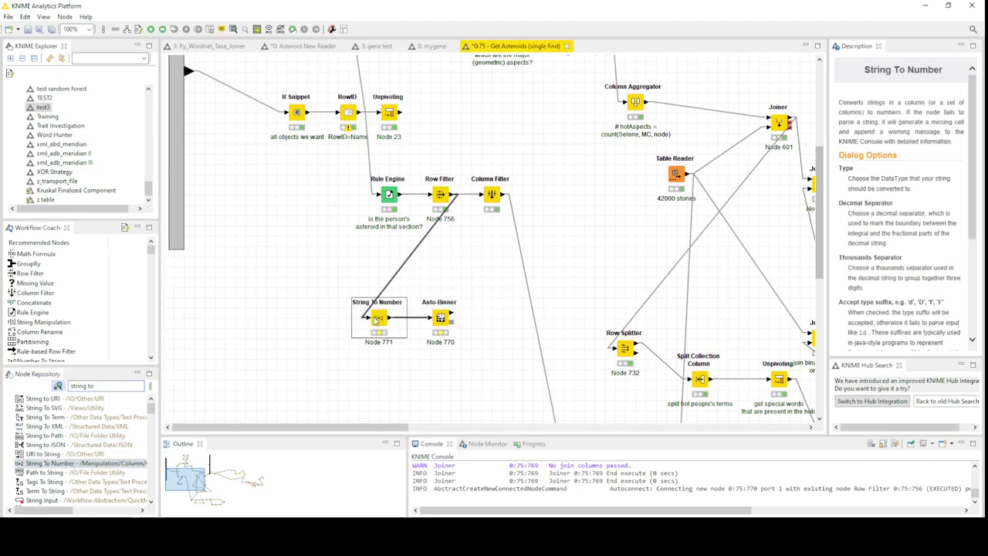
- Configure String To Number to convert only the Moon column to Number (double), and execute the node
double_click(380, 317)
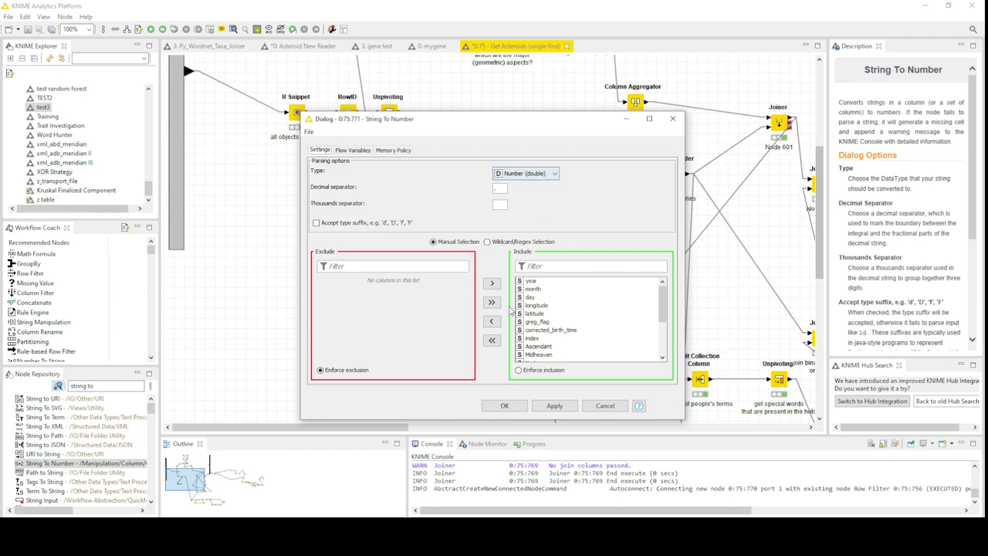
left_click(492, 339)
scroll(356, 334, "down", 3)
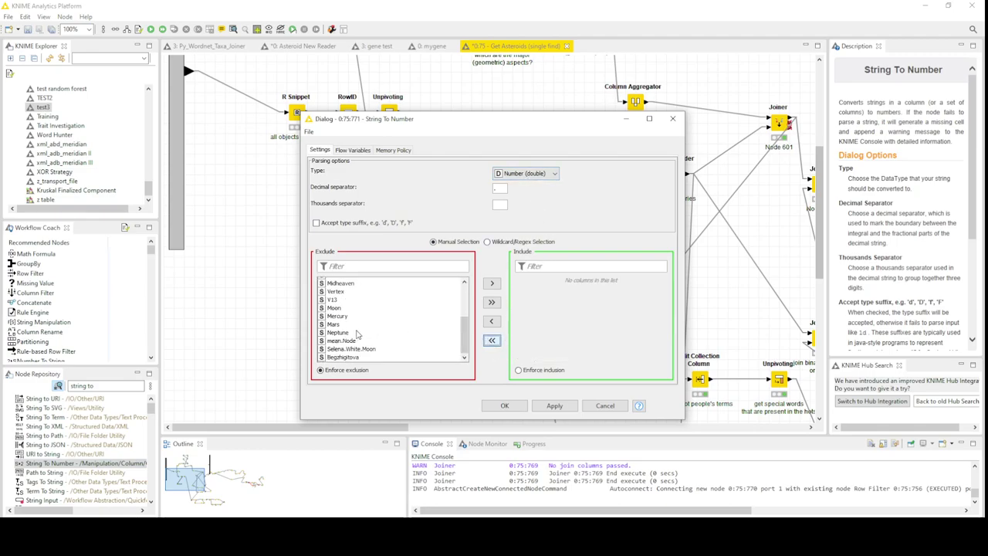
double_click(334, 308)
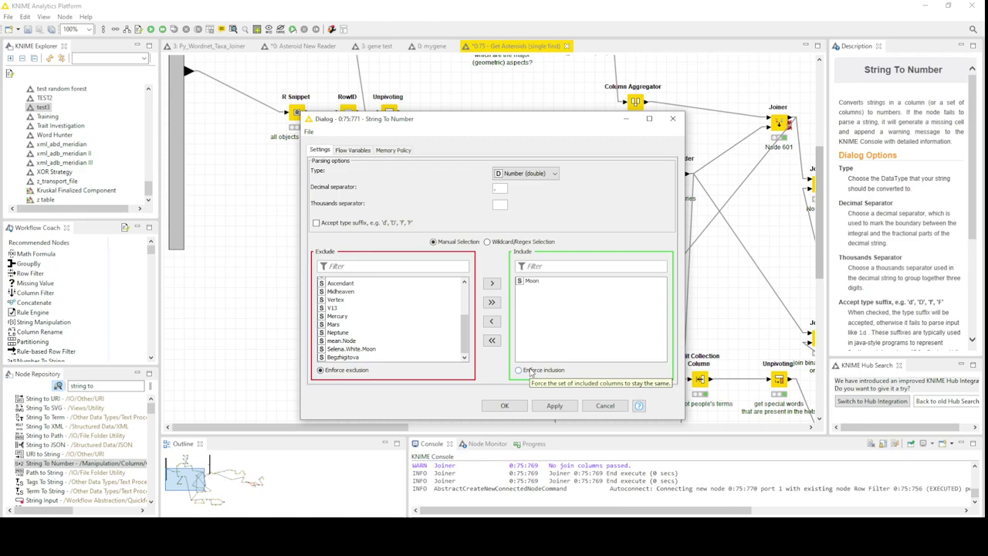
left_click(505, 406)
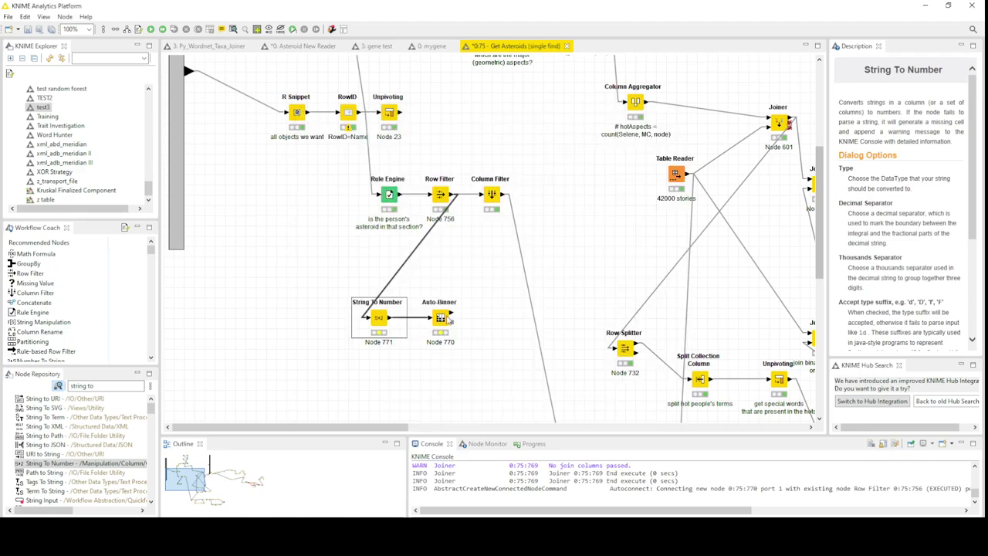
right_click(379, 321)
left_click(439, 96)
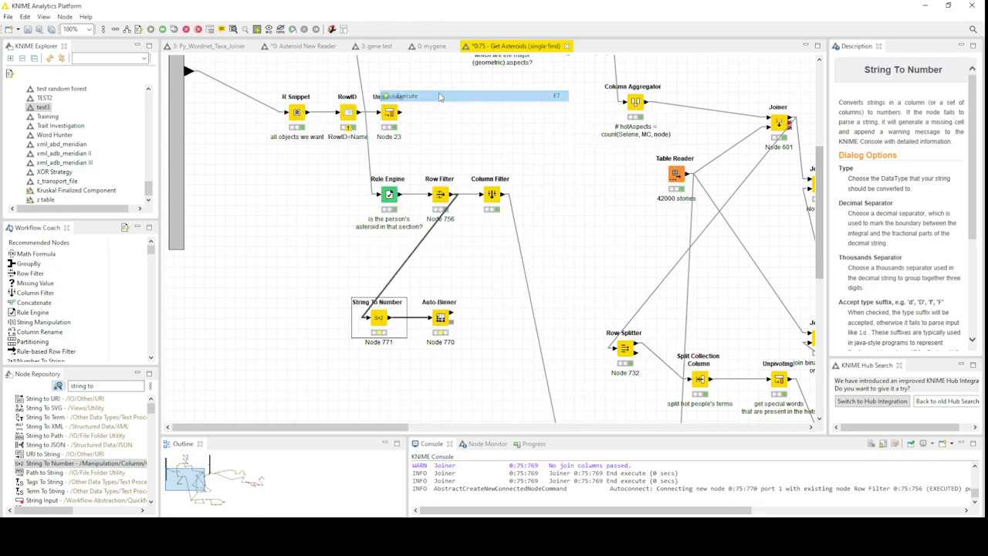
- Configure the Auto-Binner to bin only Moon with enforced inclusion into 12 equal-width bins, and execute the node
double_click(446, 316)
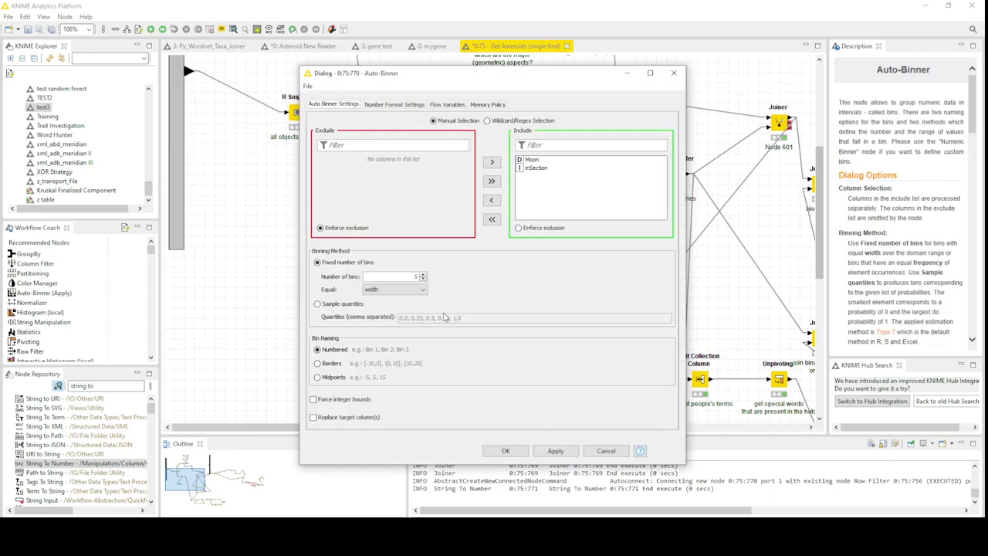
double_click(535, 168)
left_click(543, 227)
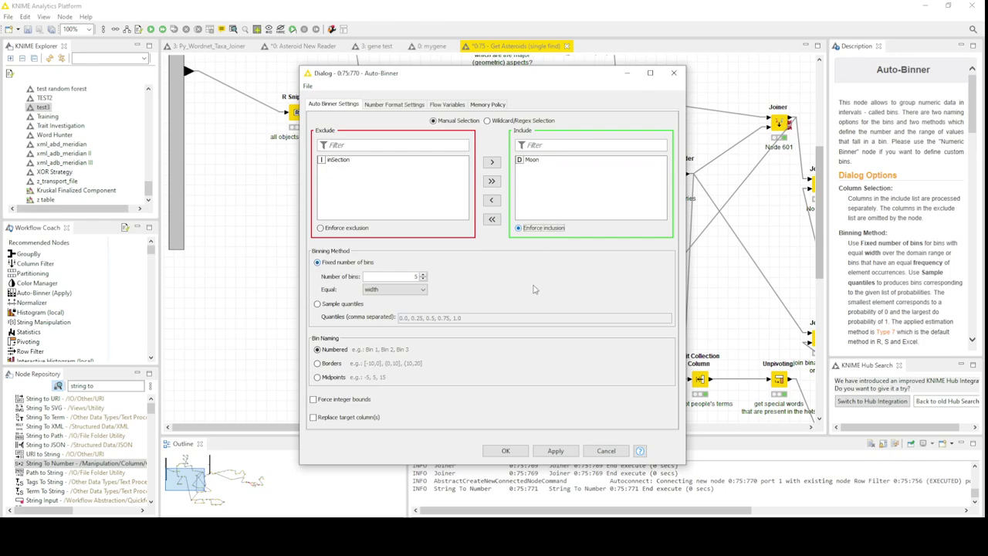
left_click(410, 275)
left_click(505, 451)
right_click(439, 323)
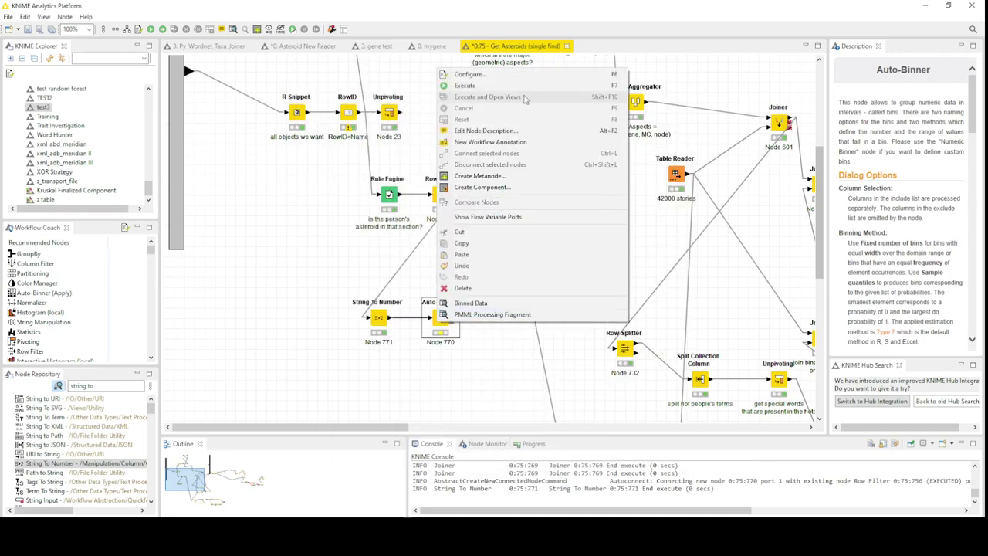
left_click(472, 85)
- Open the Auto-Binner's binned data and place the Moon [Binned] column directly after the Moon column
right_click(444, 322)
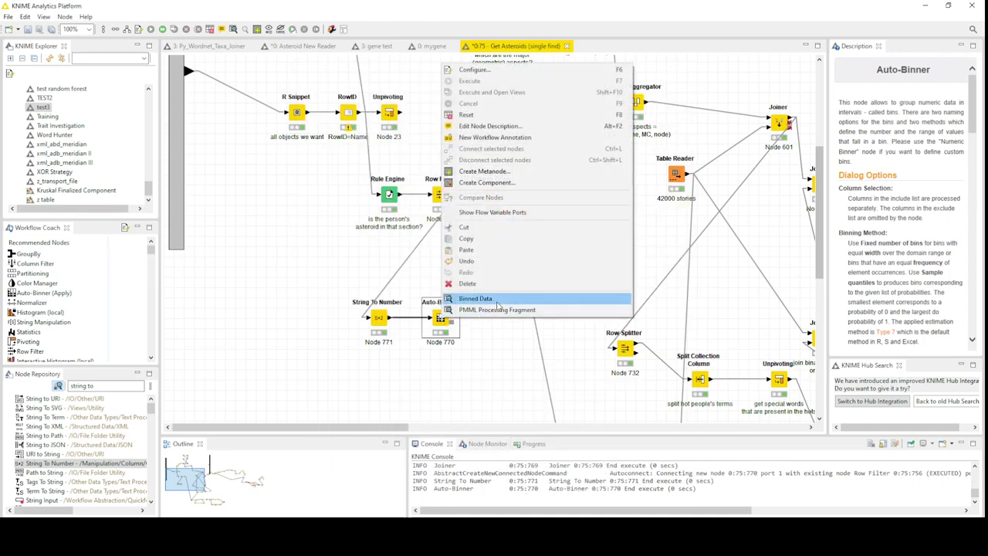
left_click(502, 300)
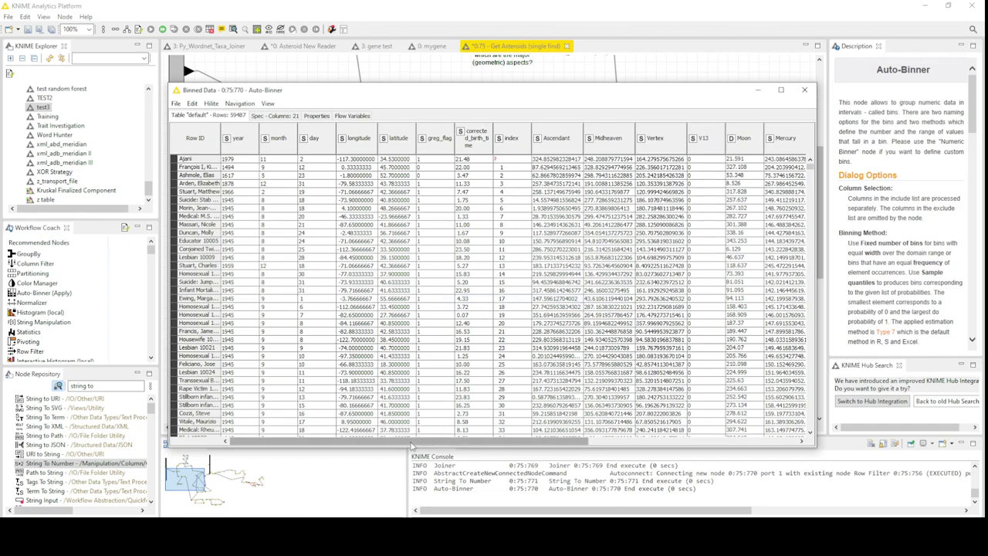
left_click_drag(420, 442, 639, 437)
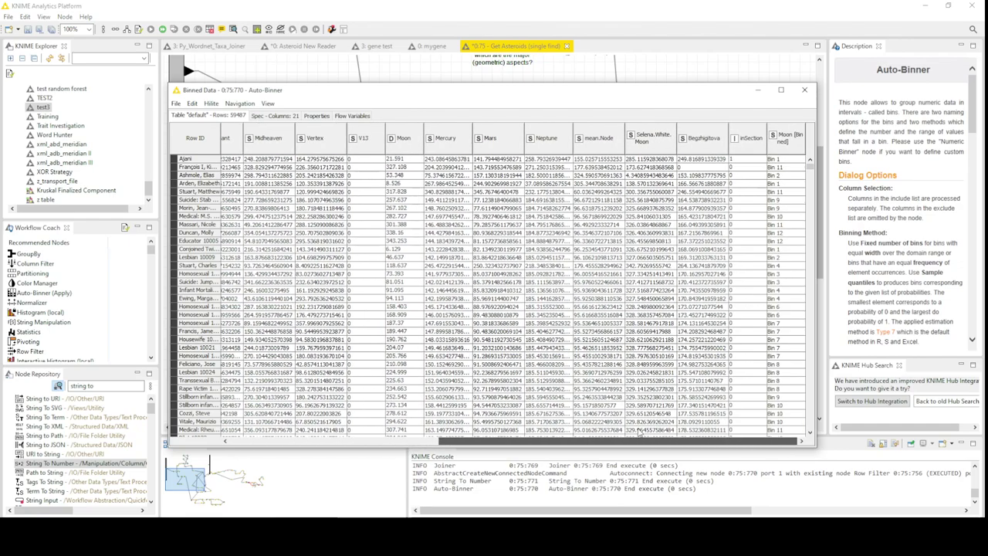
left_click(789, 167)
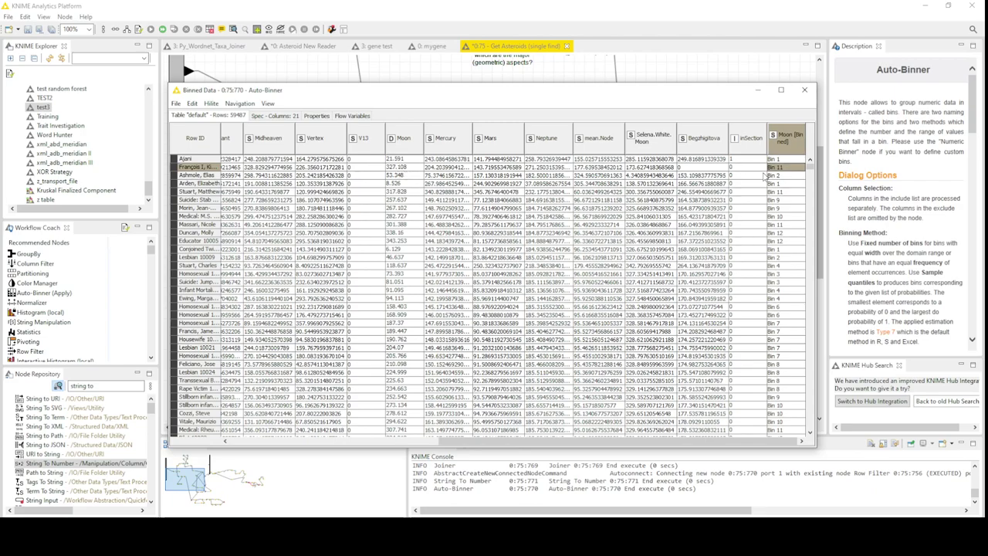
left_click(403, 176)
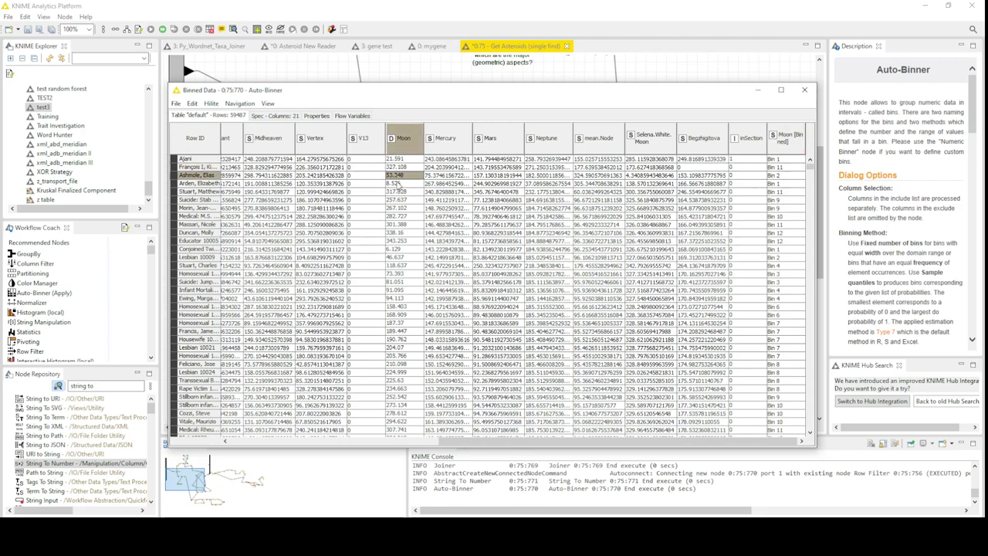
left_click_drag(396, 187, 443, 173)
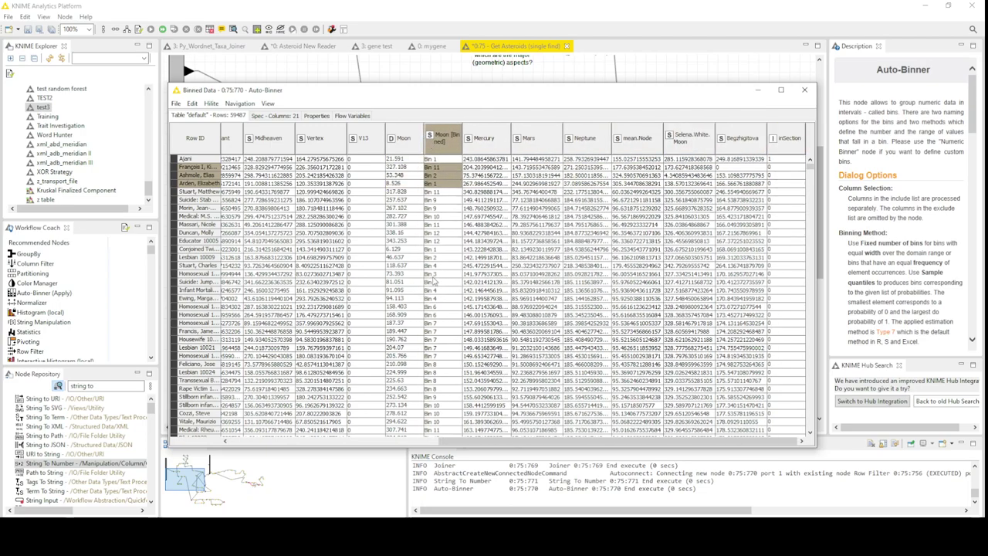
- Compare the Moon positions with their assigned bins across the rows, and close the binned table
left_click(416, 258)
mouse_move(416, 260)
left_mouse_down()
mouse_move(449, 259)
mouse_move(414, 270)
left_mouse_up()
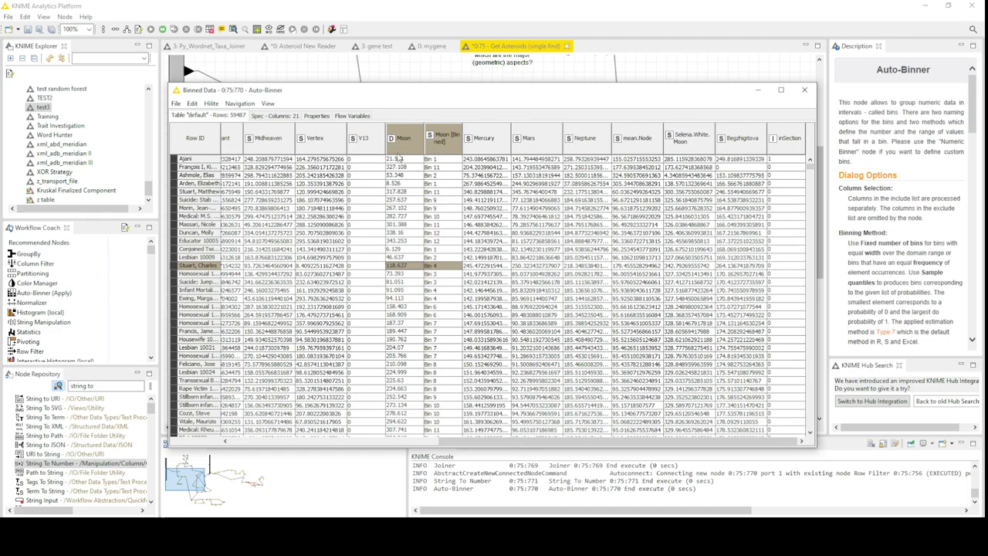
left_click(398, 139)
scroll(438, 328, "down", 2)
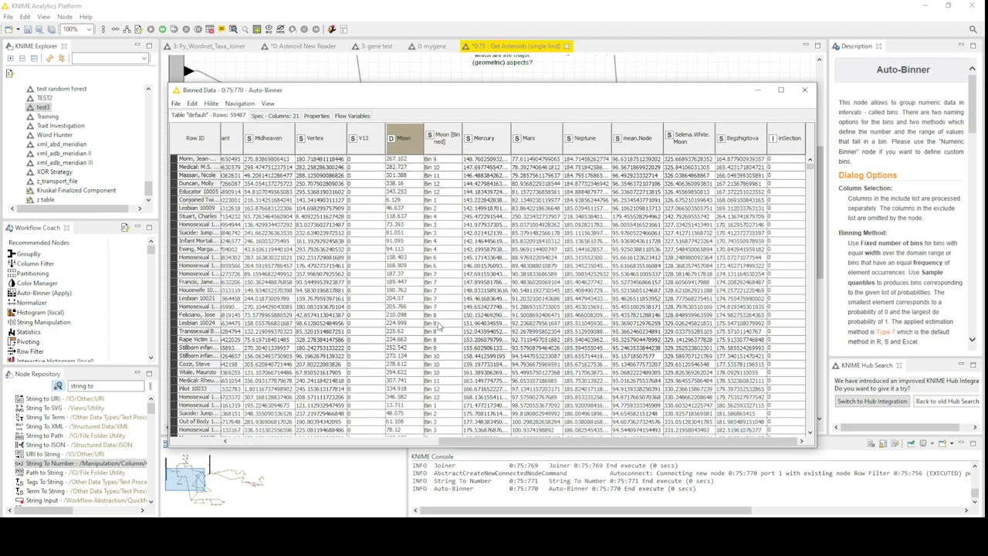
scroll(438, 328, "up", 2)
scroll(526, 428, "left", 5)
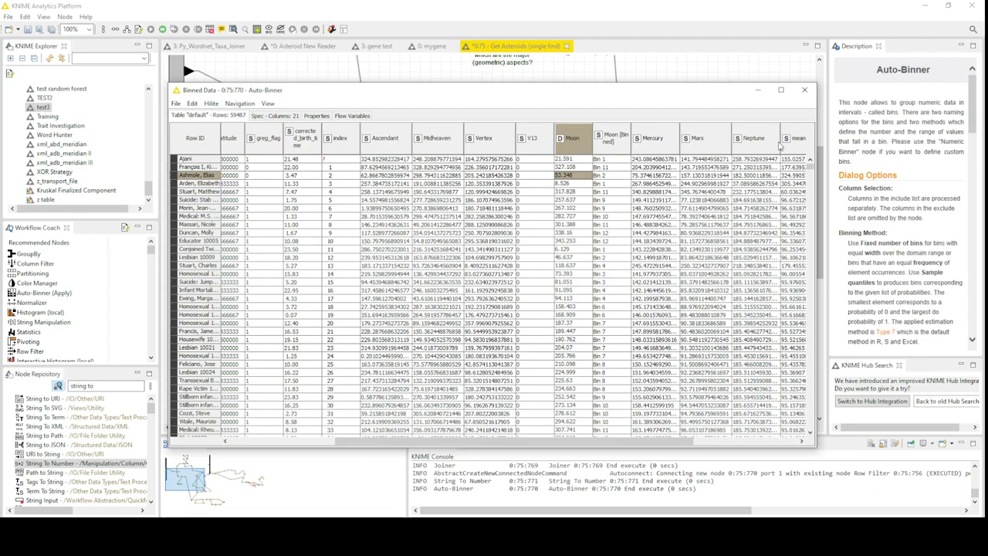
left_click(807, 91)
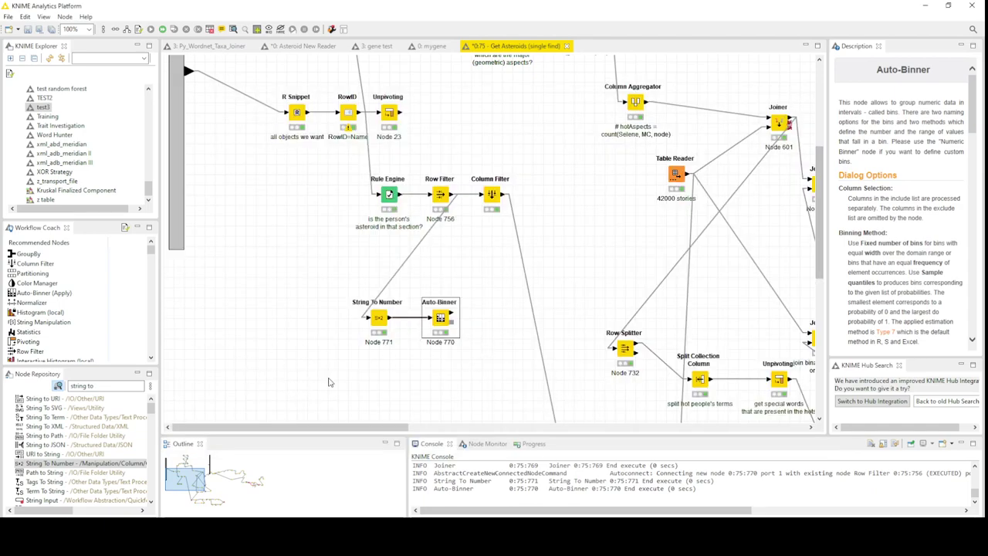
- Find the Rule Engine (Dictionary) node in the repository and add it to the workflow just below the Auto-Binner
scroll(336, 386, "down", 2)
scroll(337, 378, "down", 2)
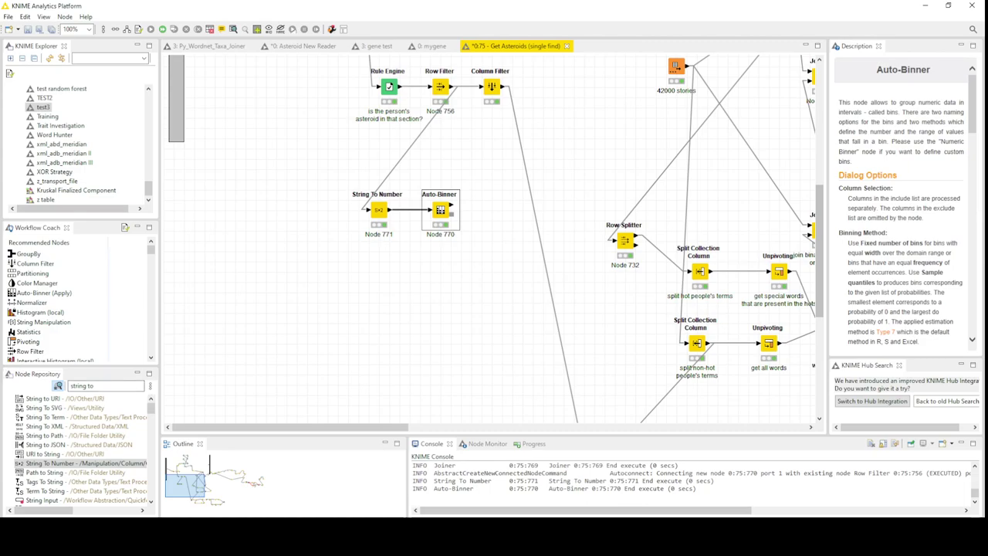
left_click(116, 385)
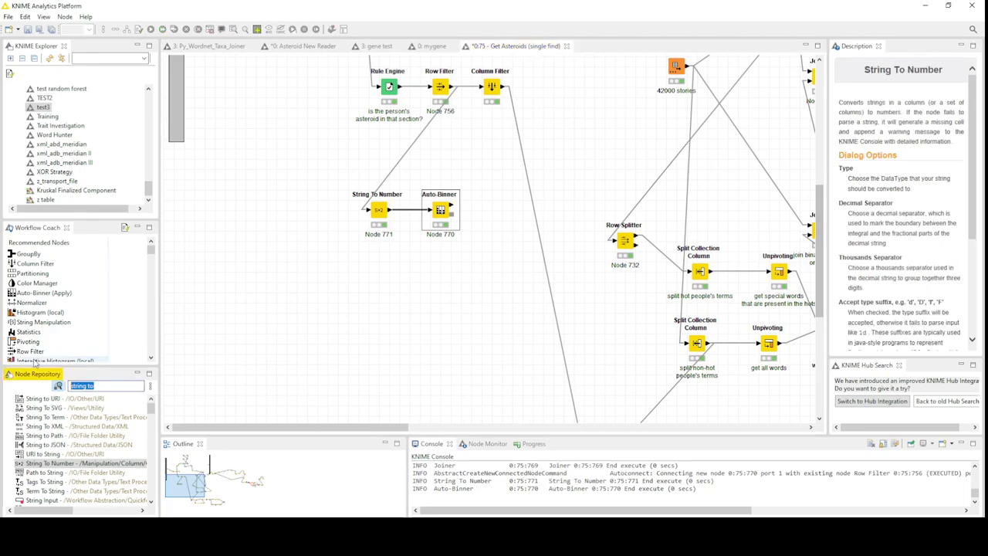
type("rule en")
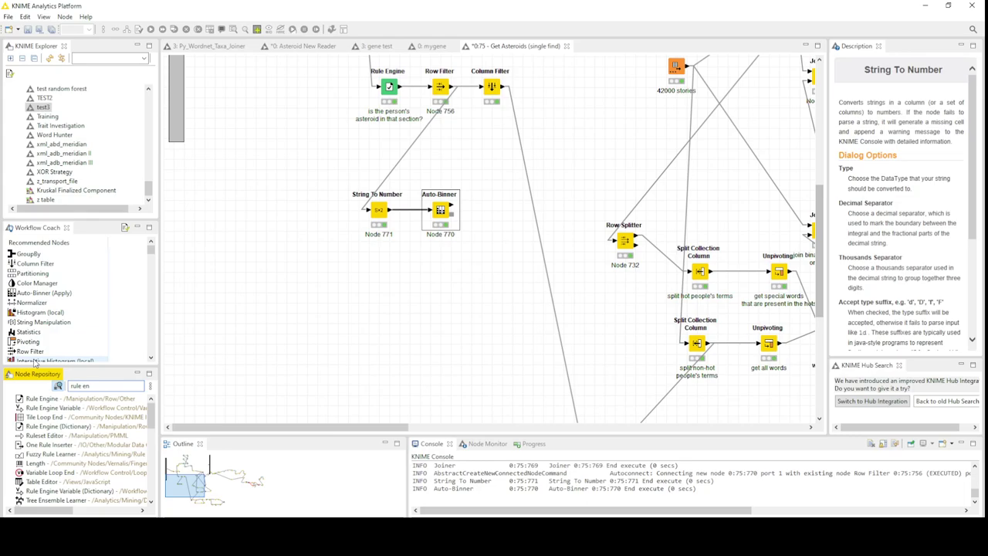
left_click_drag(58, 426, 463, 247)
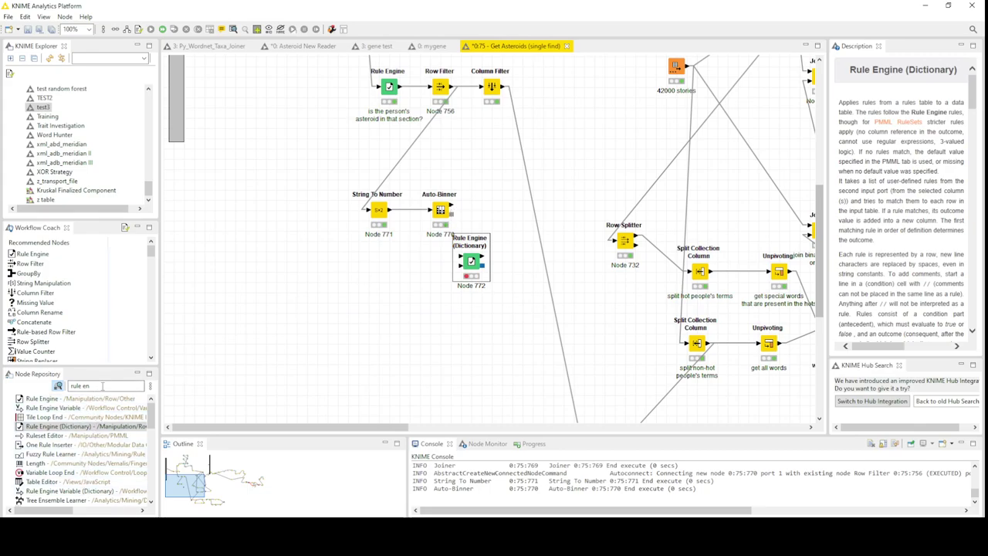
- Search the node repository for "rule engine" and "ruleset" nodes
left_click(109, 385)
type("gine")
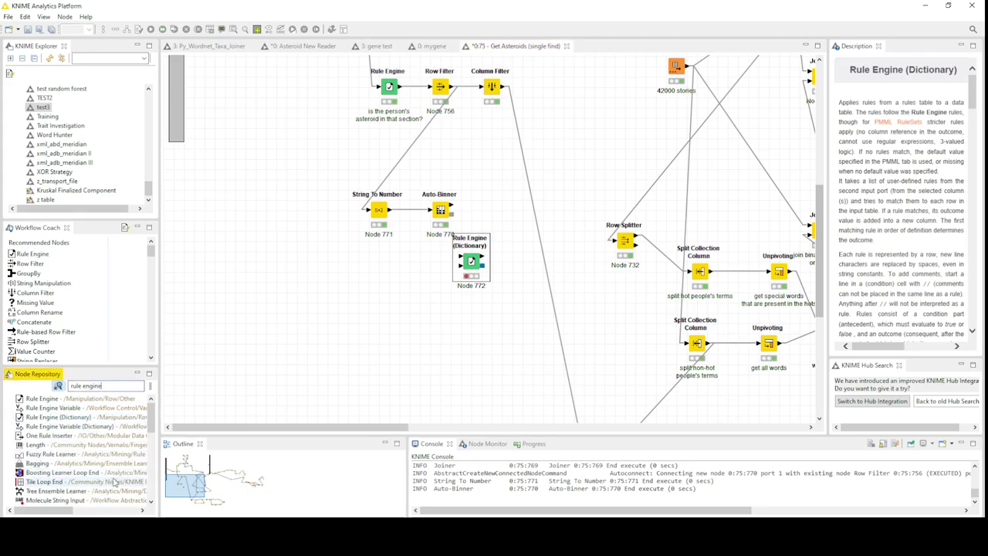
scroll(110, 476, "down", 1)
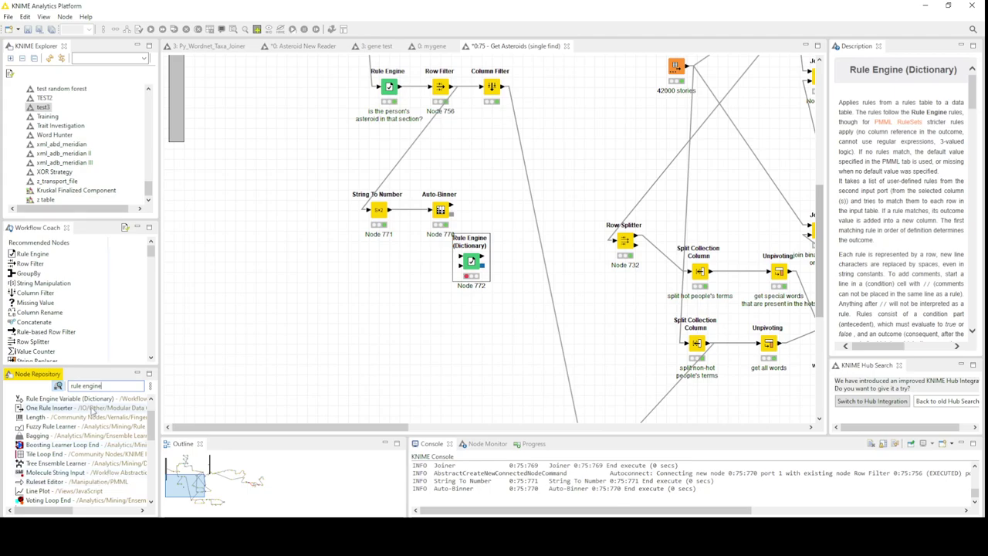
left_click_drag(102, 385, 86, 386)
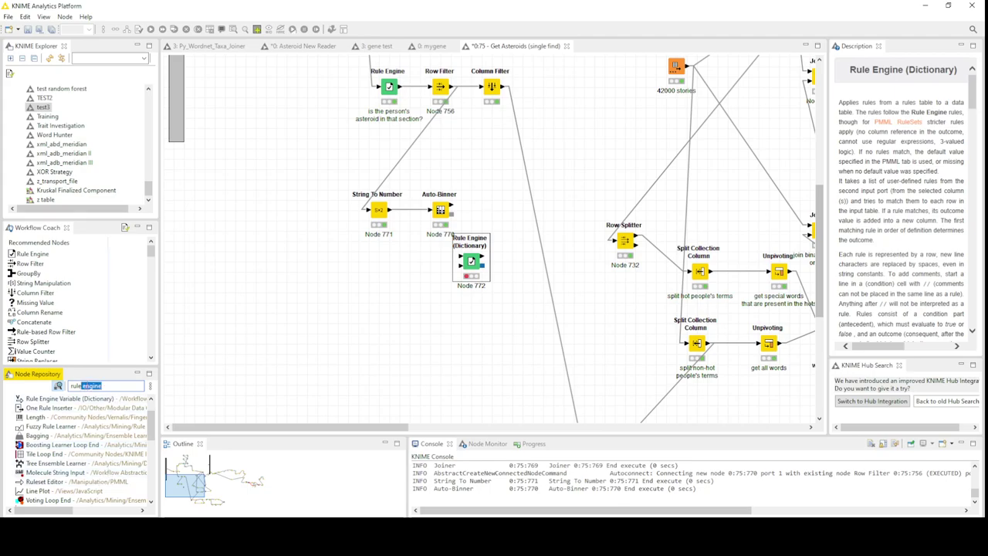
type("set")
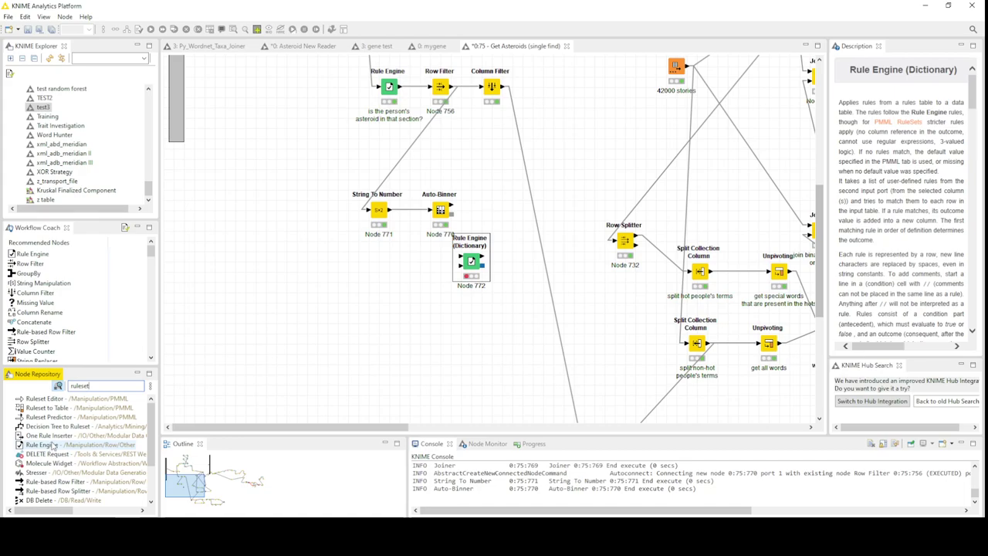
- Add a Table Creator node below String To Number and open its configuration at the first cell
left_click(265, 340)
left_click_drag(34, 253, 389, 304)
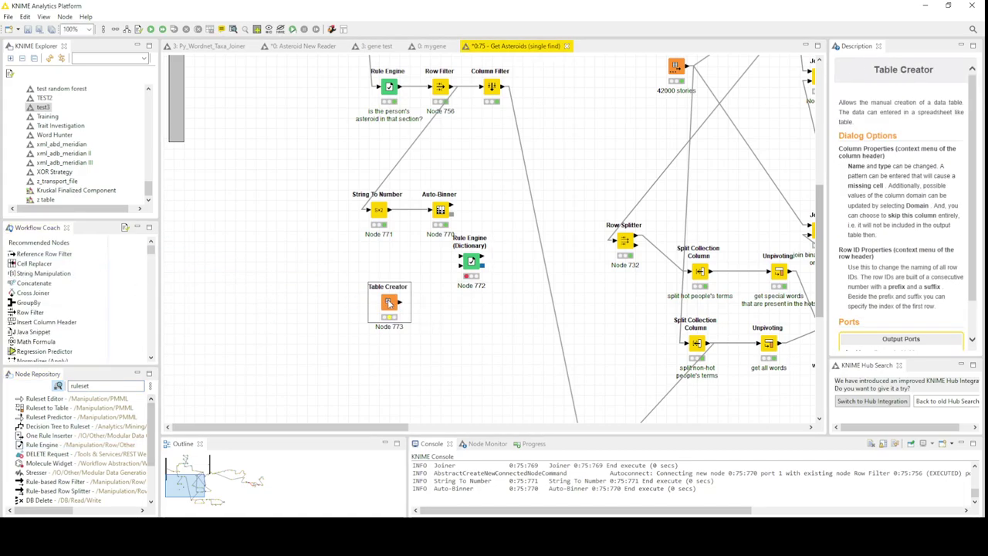
double_click(390, 303)
left_click(400, 165)
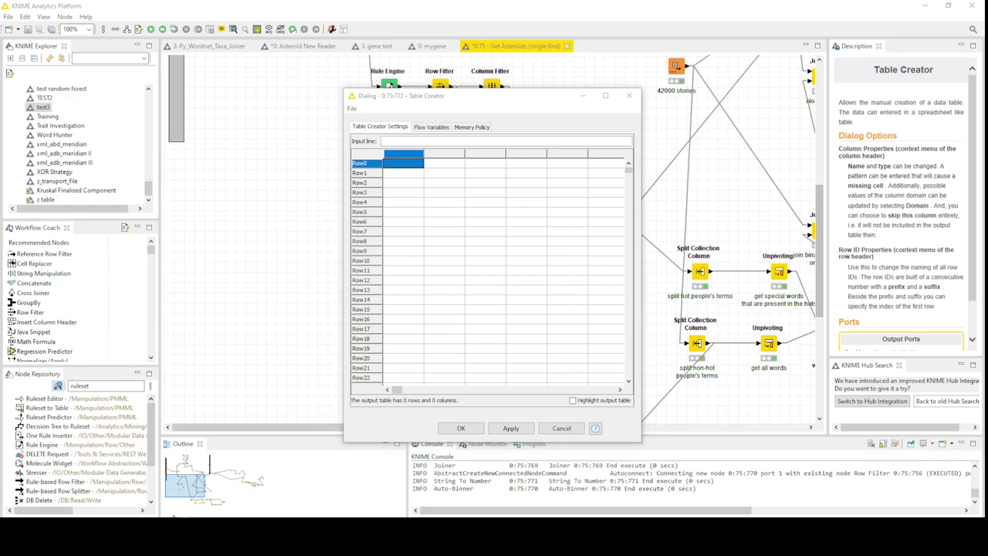
- Switch to Excel and create a new blank workbook
mouse_move(220, 540)
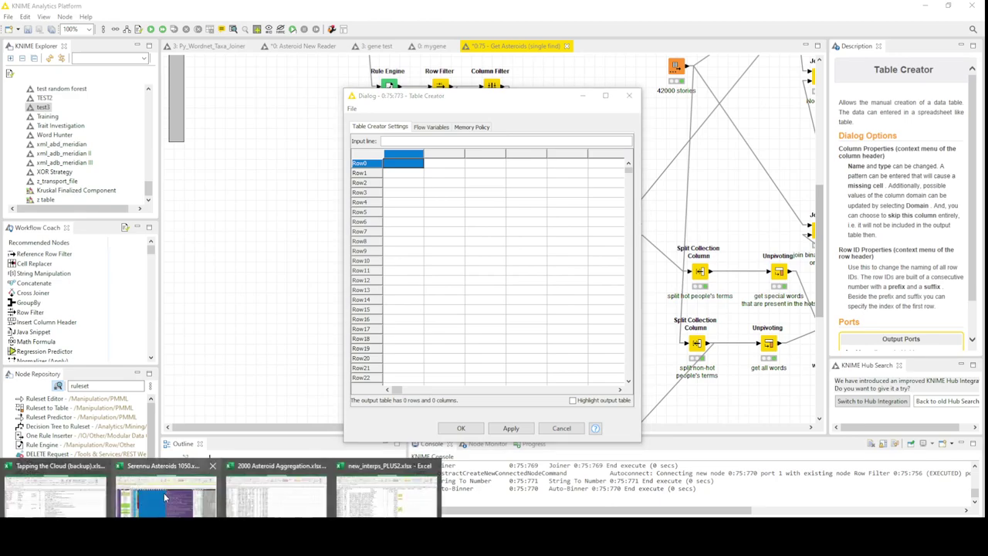
left_click(255, 504)
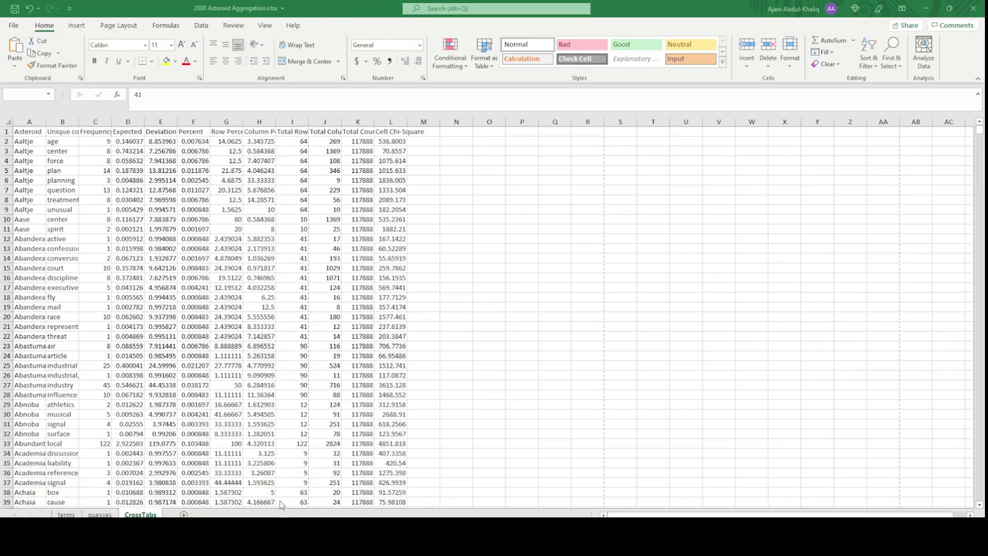
left_click(171, 190)
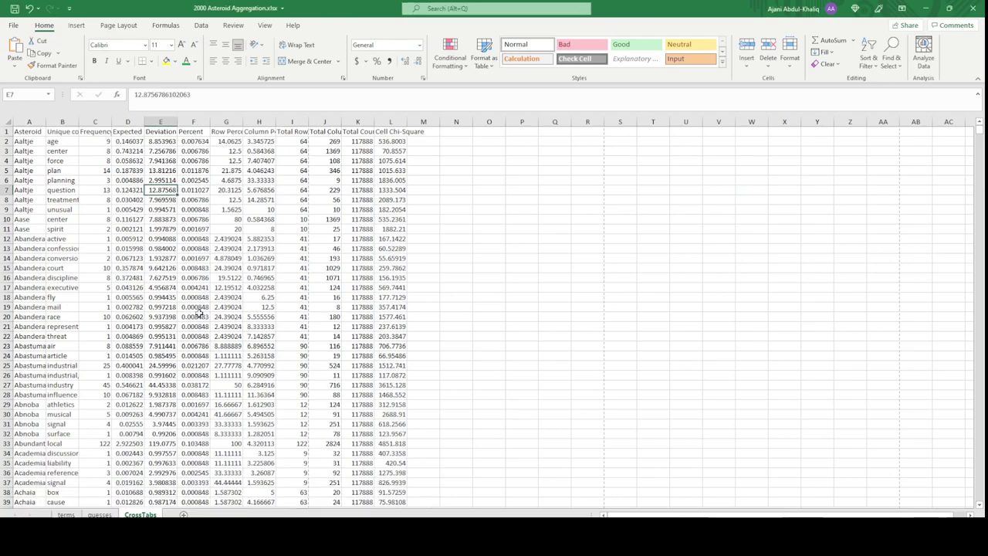
key("ctrl+n")
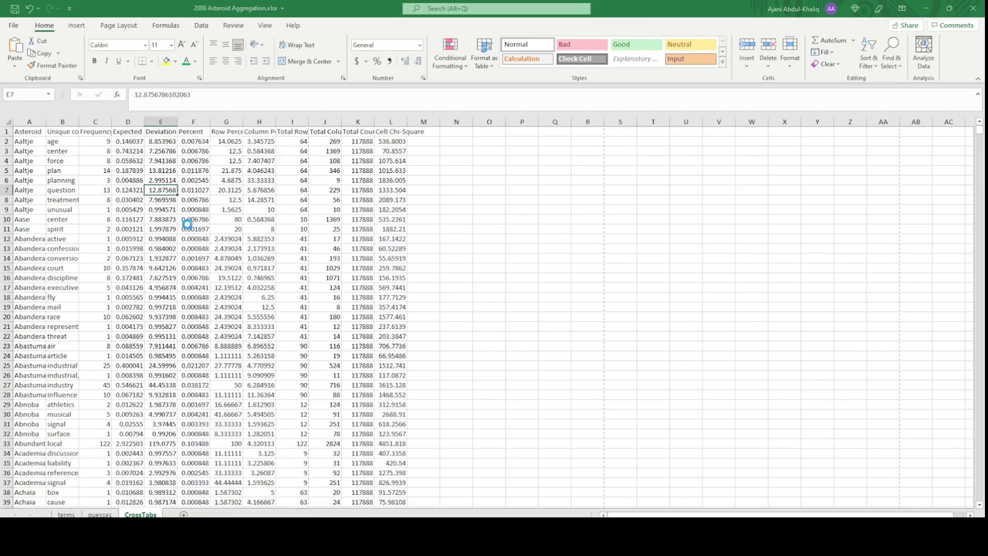
- Enter Bin 1 in cell B2 and fill the series down to Bin 12 in B13
left_click(60, 141)
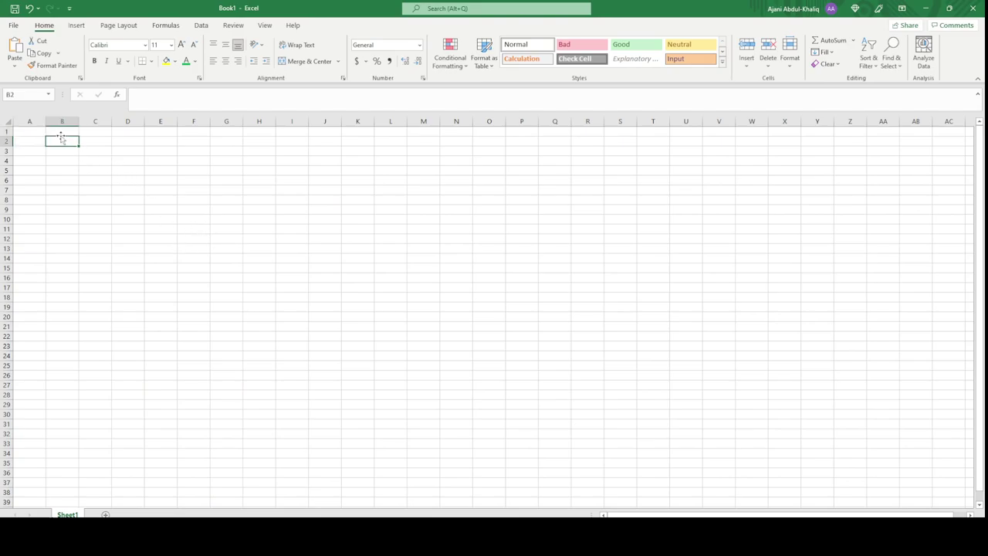
type("Bin")
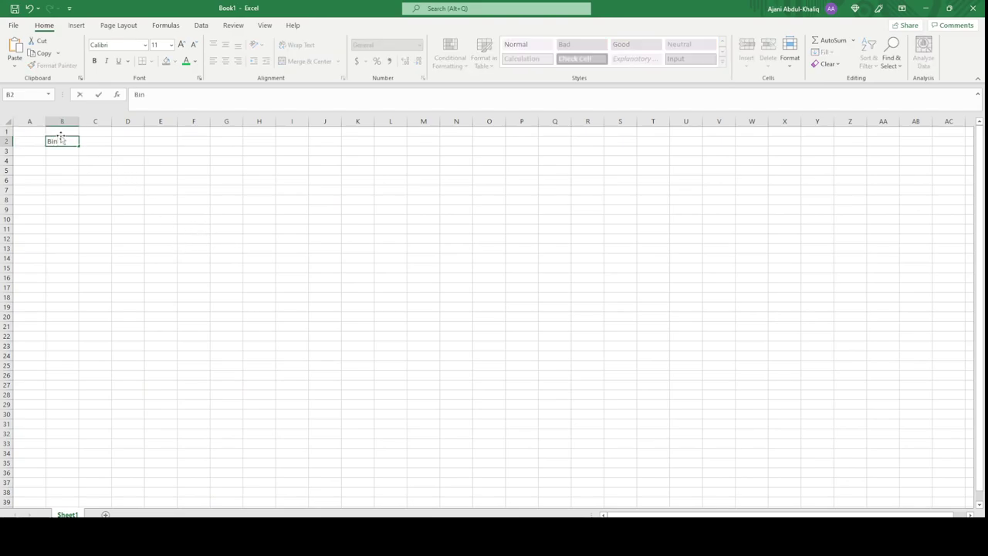
type(" 1")
key("Return")
key("Right")
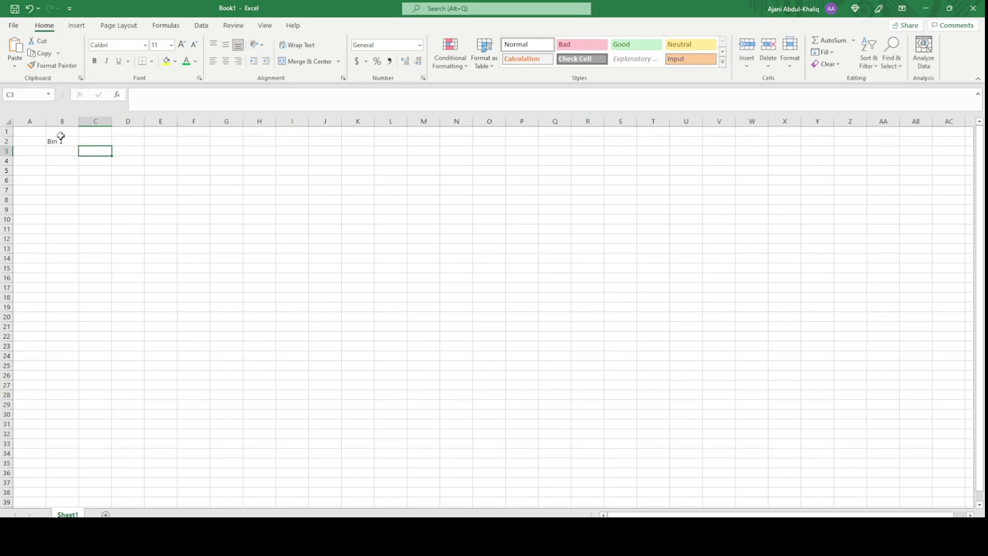
key("Up")
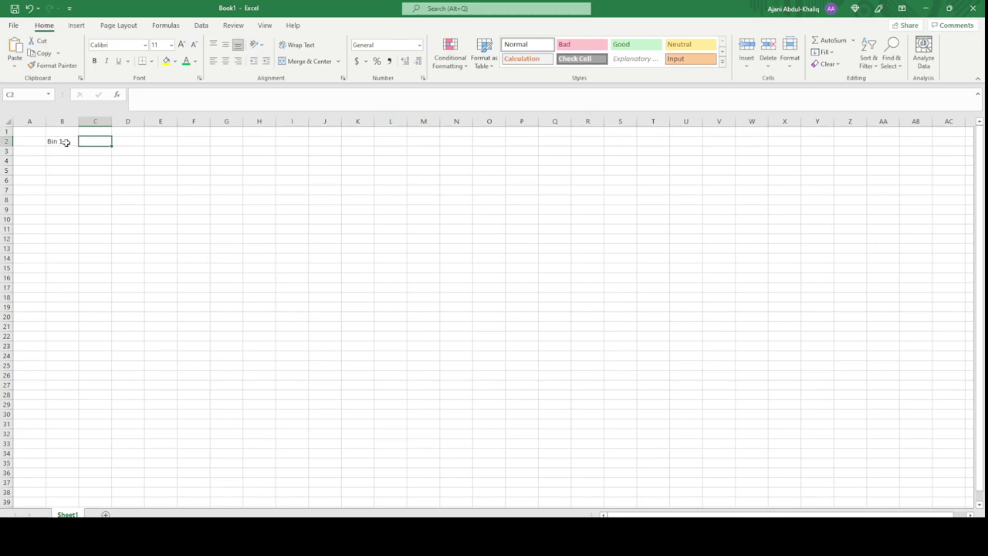
left_click(64, 140)
left_click_drag(79, 144, 89, 257)
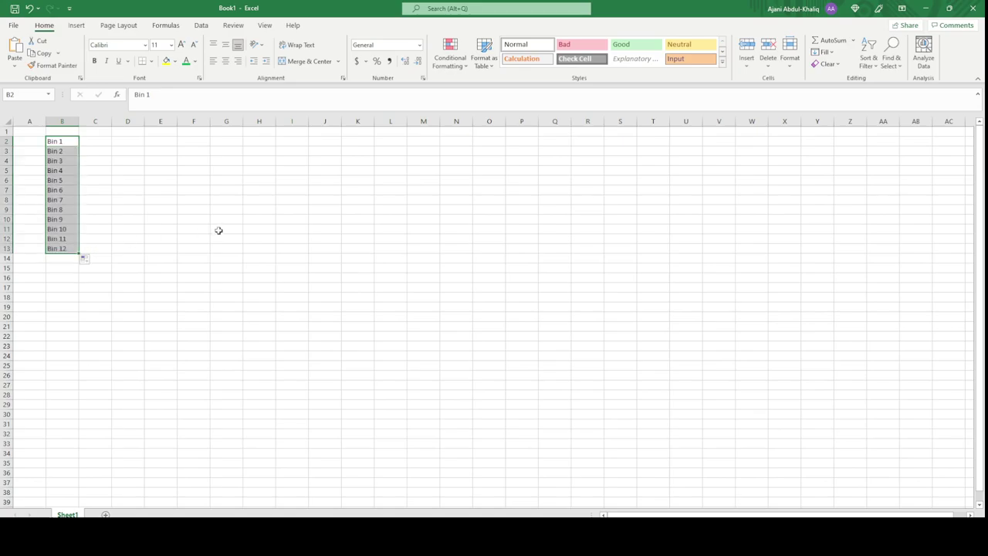
left_click(134, 209)
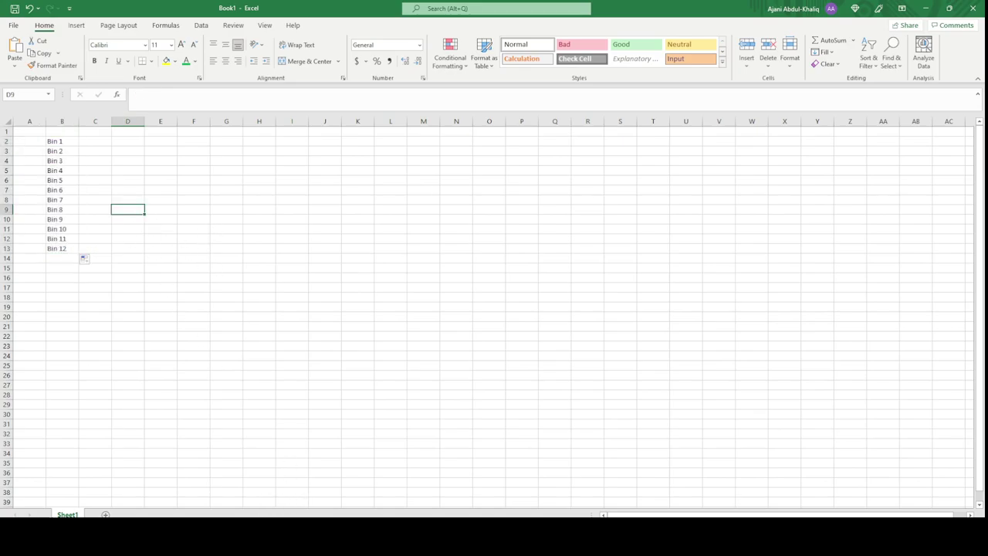
- Look through the AK CCb Cross and Asteroids sheets of Serennu Asteroids 1050.xlsx, and return to the new workbook
left_click(166, 494)
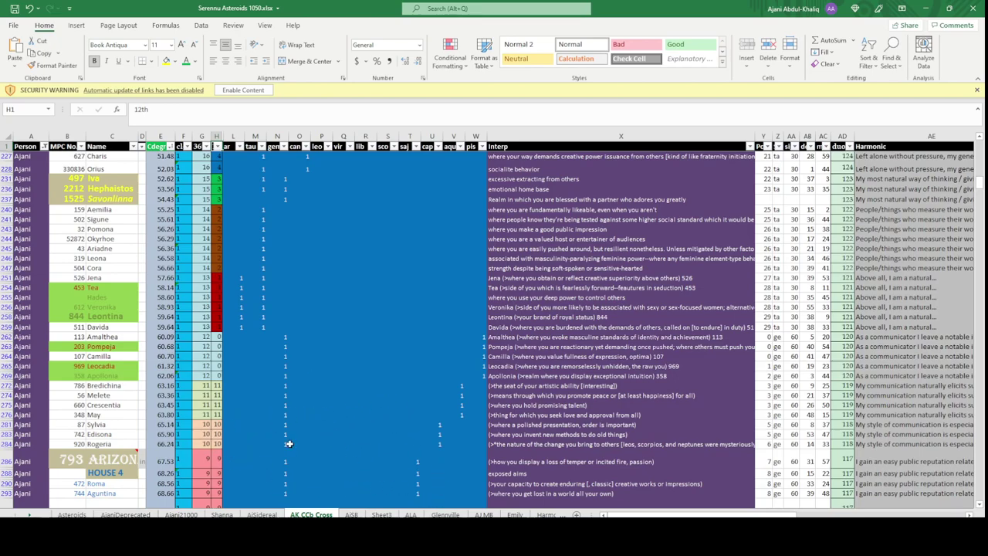
scroll(405, 433, "up", 1)
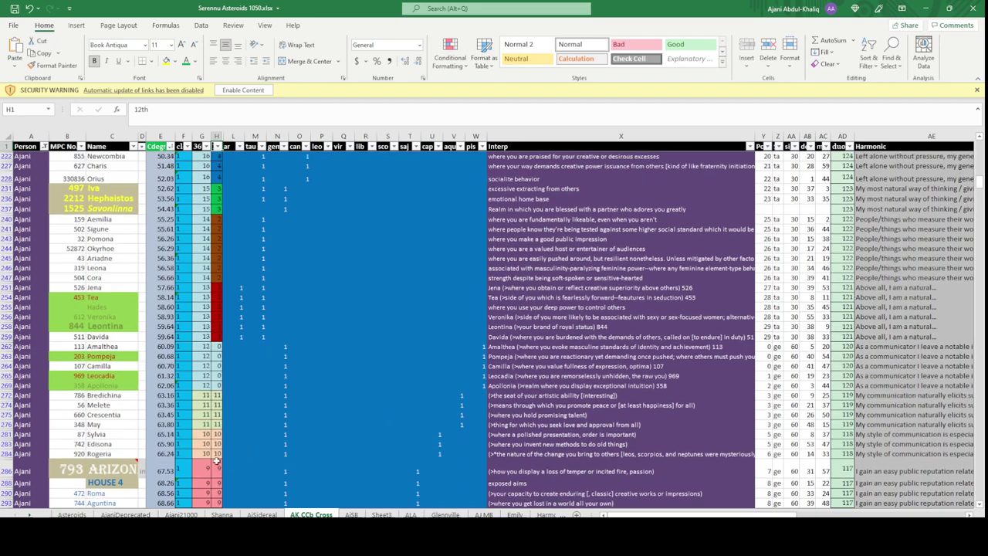
left_click(72, 514)
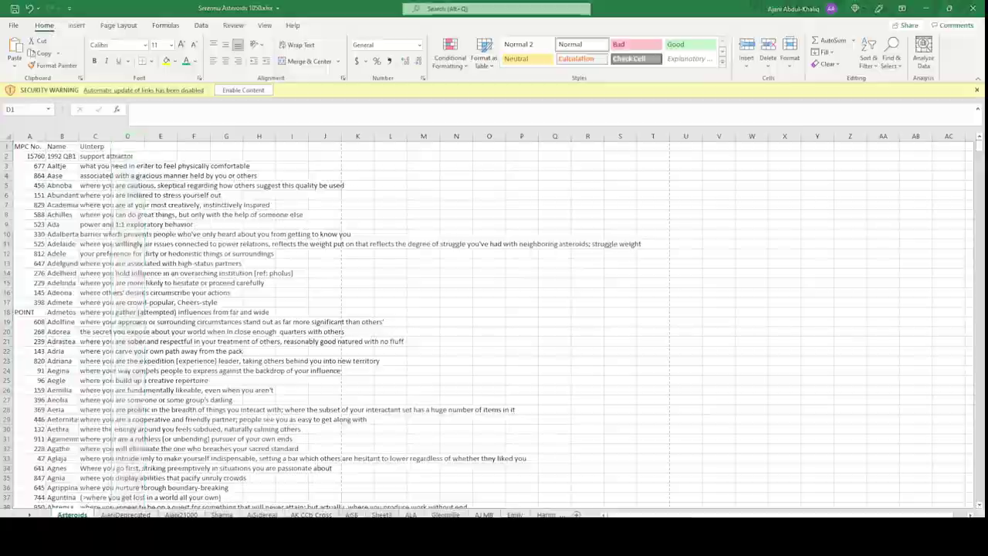
key("alt+Tab")
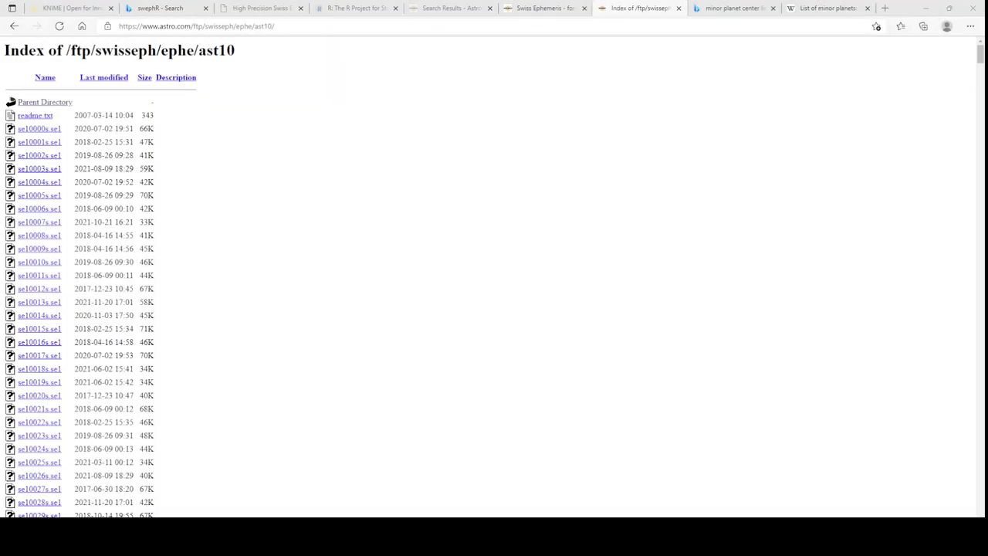
left_click(478, 507)
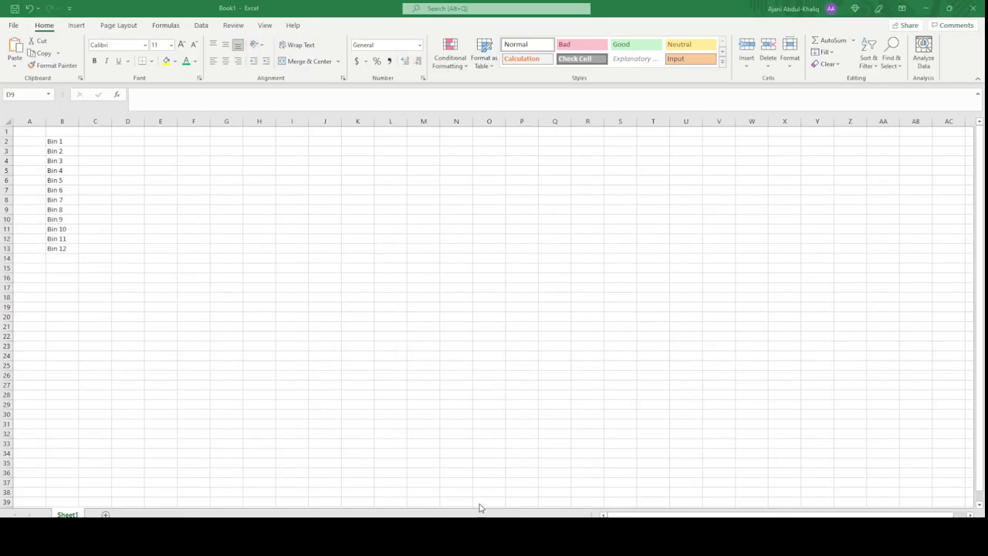
- List the zodiac signs Aries to Pisces in C2:C13 beside the bins, and copy both columns into the Table Creator in KNIME
left_click(128, 148)
left_click(133, 140)
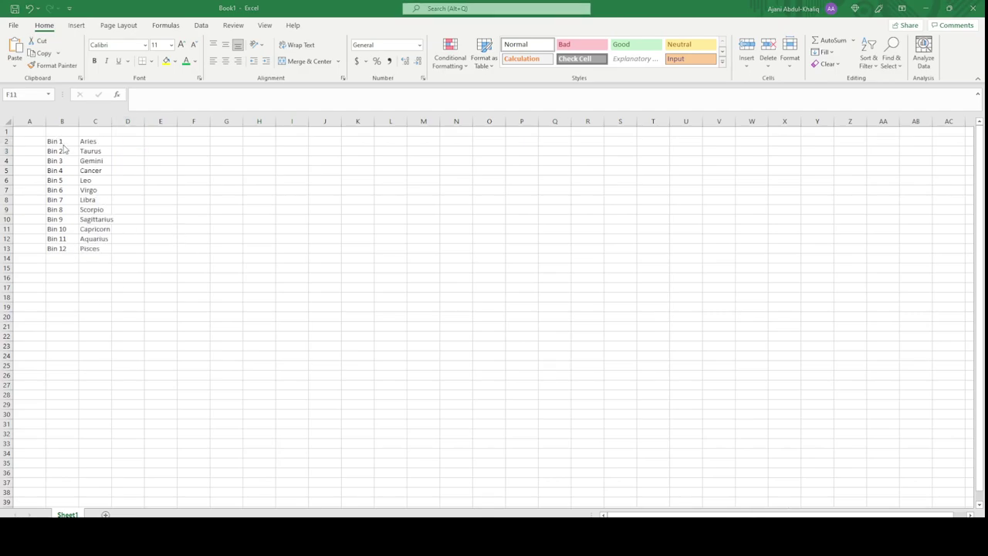
left_click_drag(54, 142, 100, 247)
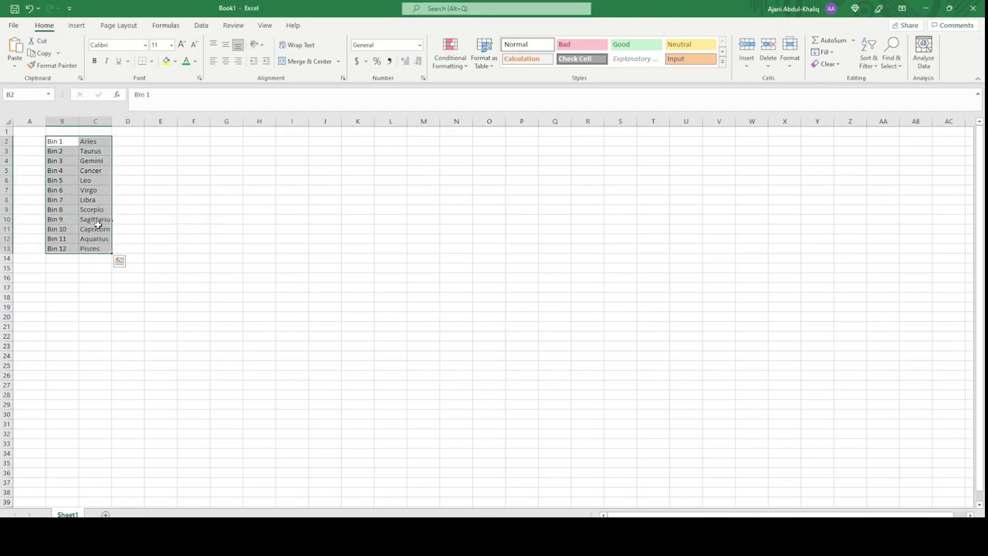
key("ctrl+c")
key("alt+Tab")
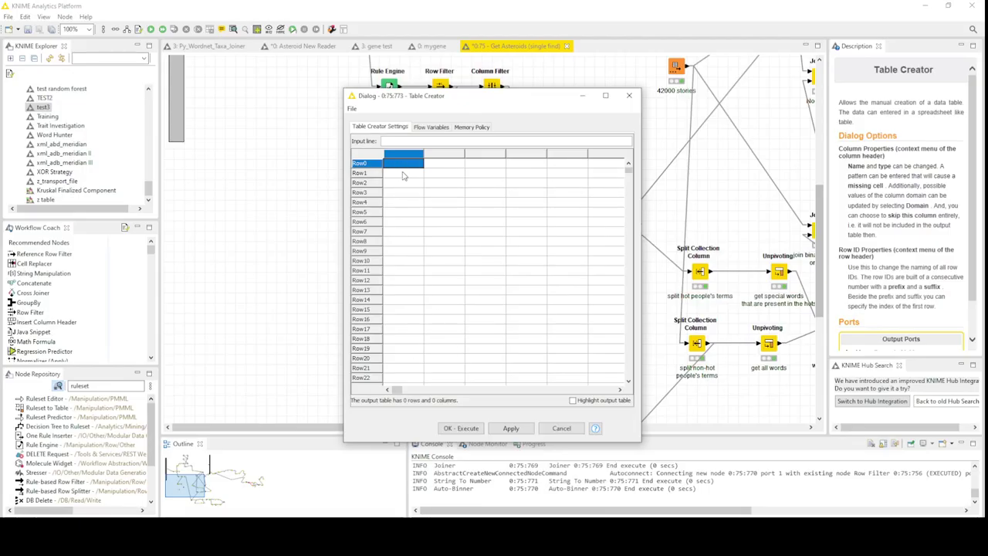
key("ctrl+v")
left_click(425, 192)
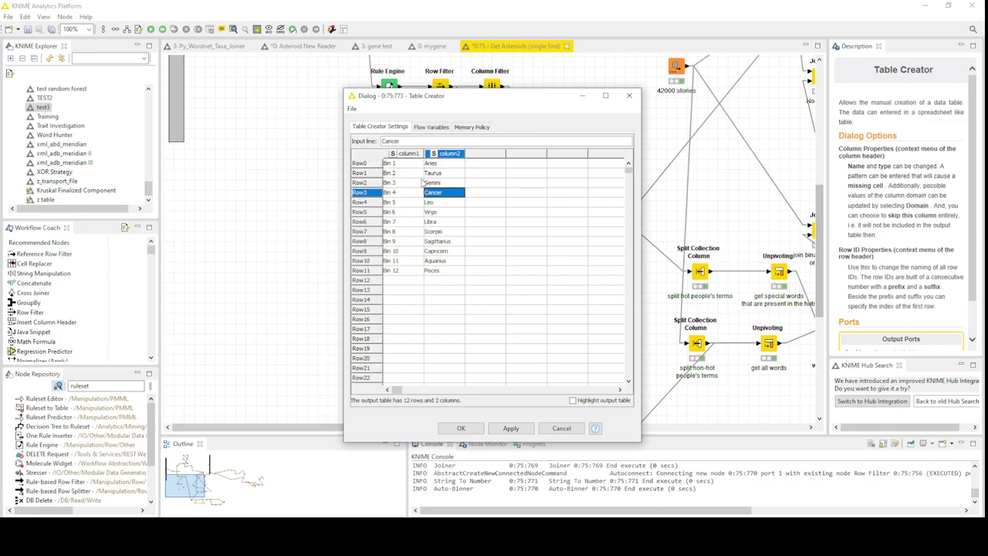
- Rename the Table Creator's first column to bin
left_click(409, 153)
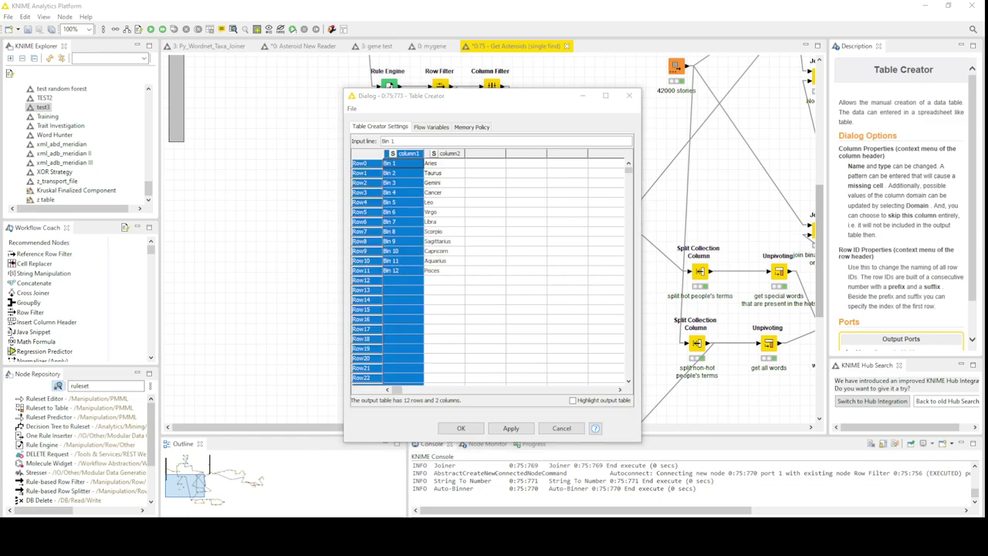
double_click(409, 153)
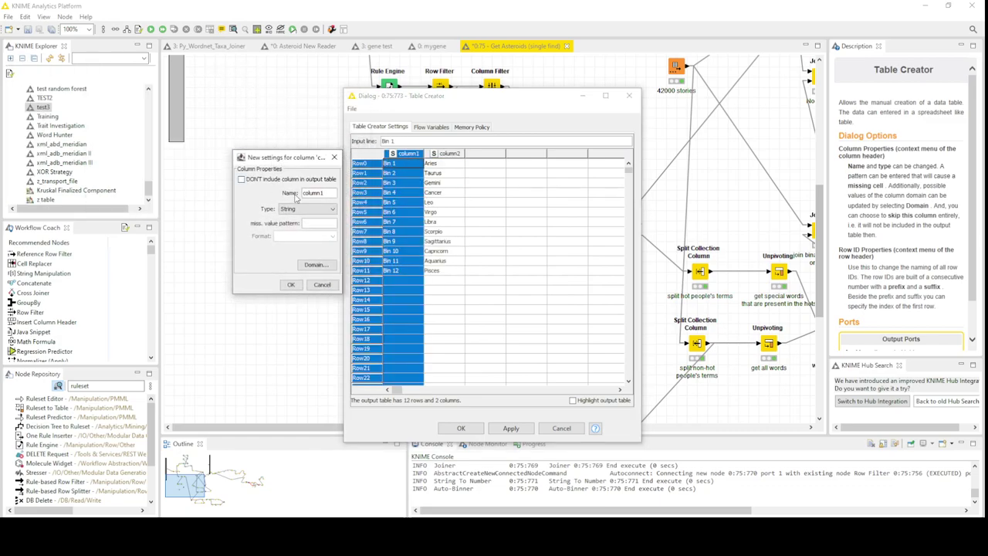
double_click(328, 192)
type("bin")
left_click(291, 284)
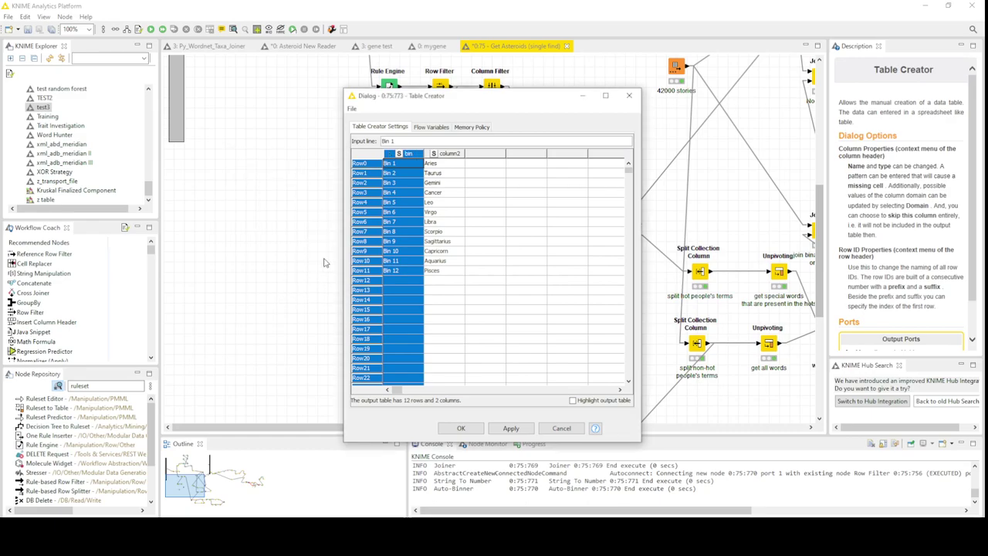
- Rename the Table Creator's second column to Sign, and confirm the node's configuration
left_click(450, 154)
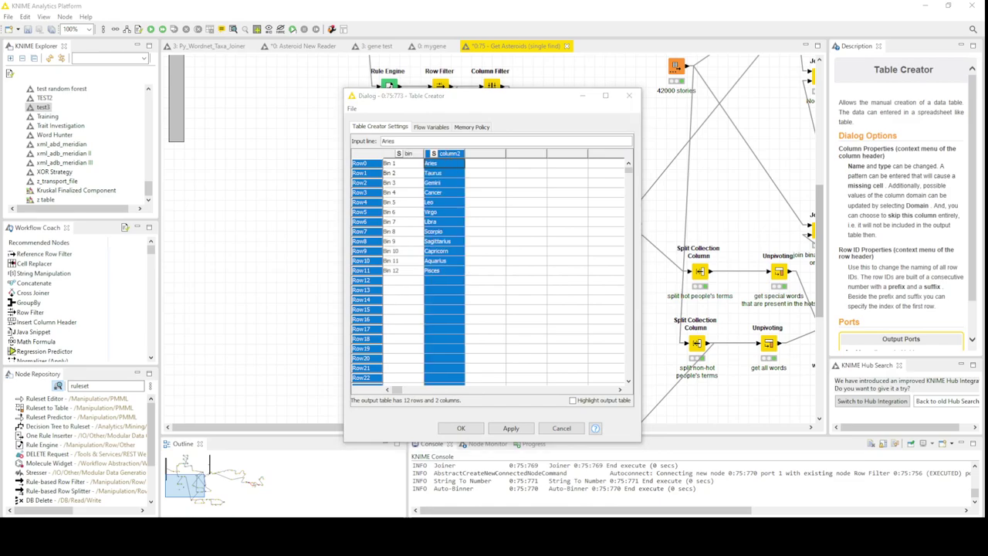
double_click(450, 154)
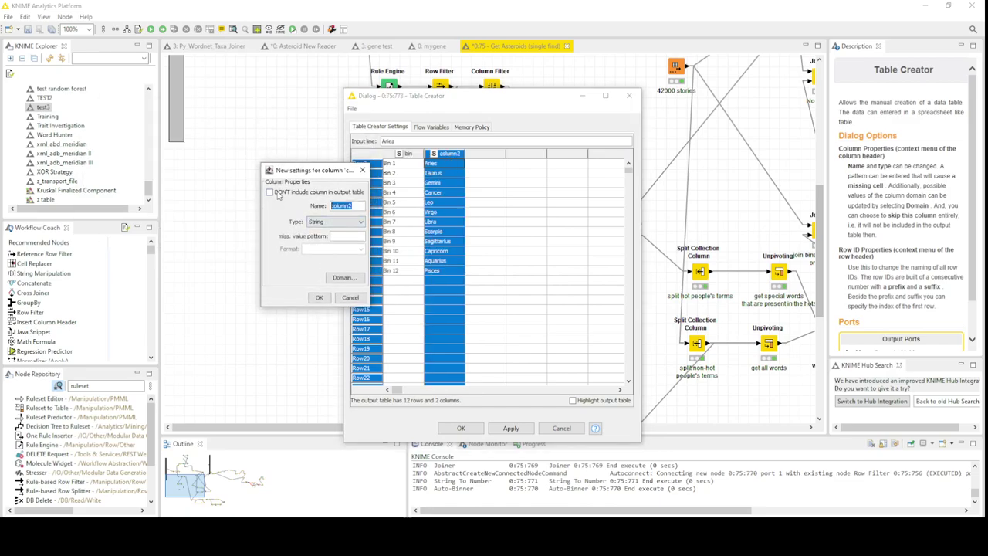
type("Sign")
left_click(319, 298)
left_click(461, 429)
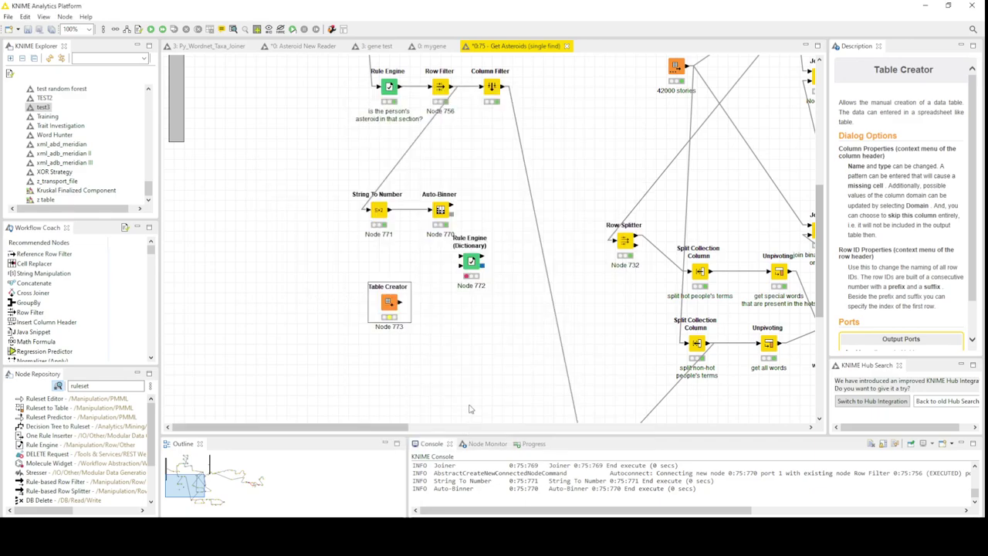
- Replace the Rule Engine (Dictionary) node with a Joiner fed by the Auto-Binner and the Table Creator
left_click(471, 262)
key("Delete")
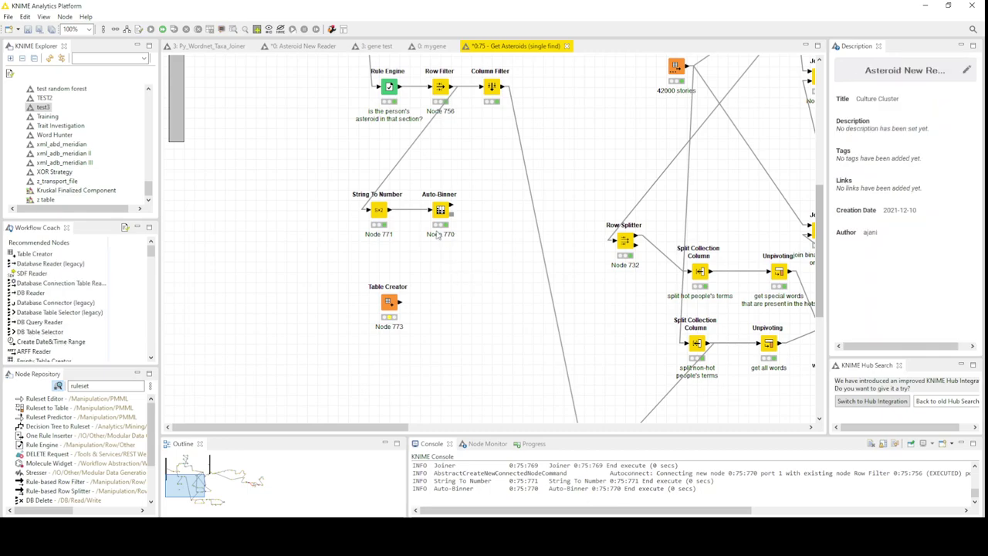
left_click(438, 226)
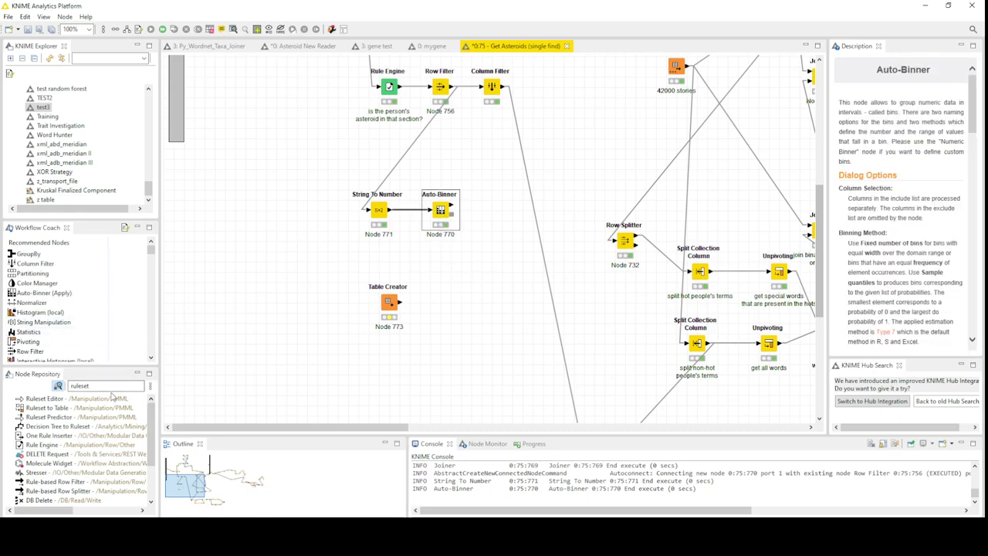
left_click(44, 378)
type("joine")
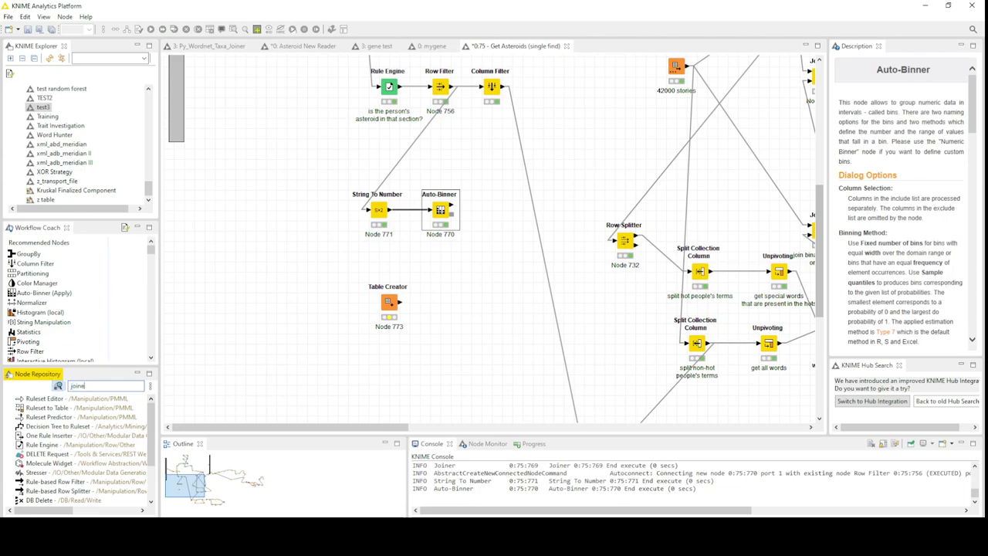
type("r")
key("Down")
key("Return")
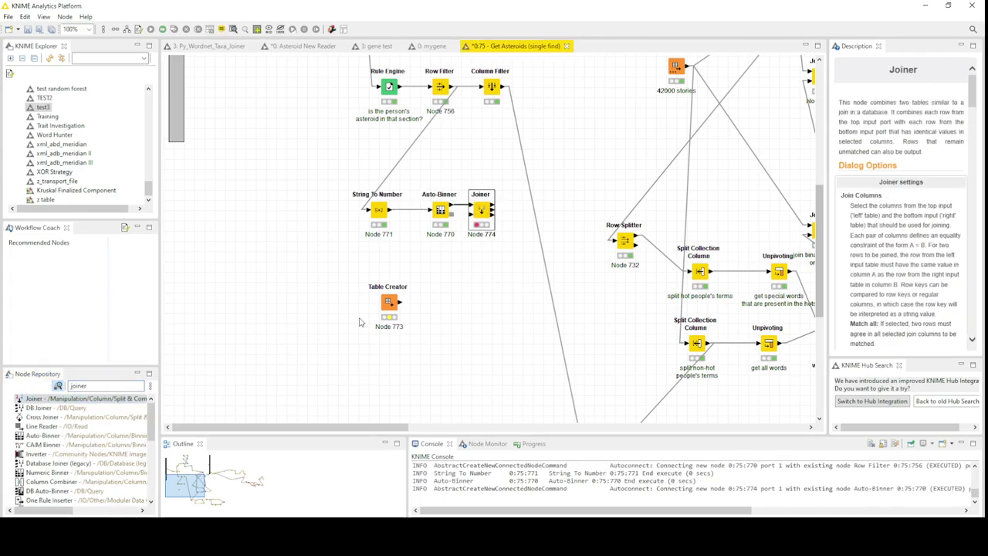
left_click_drag(458, 253, 473, 215)
- Set the Joiner to match Moon [Binned] from the top input with bin from the bottom input
double_click(482, 215)
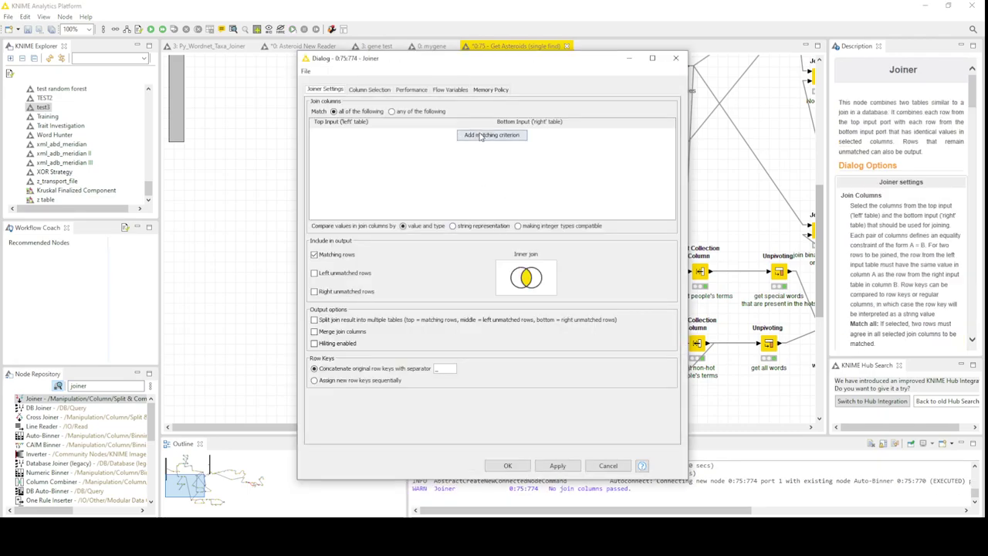
left_click(481, 136)
left_click(559, 135)
left_click(532, 153)
left_click(398, 135)
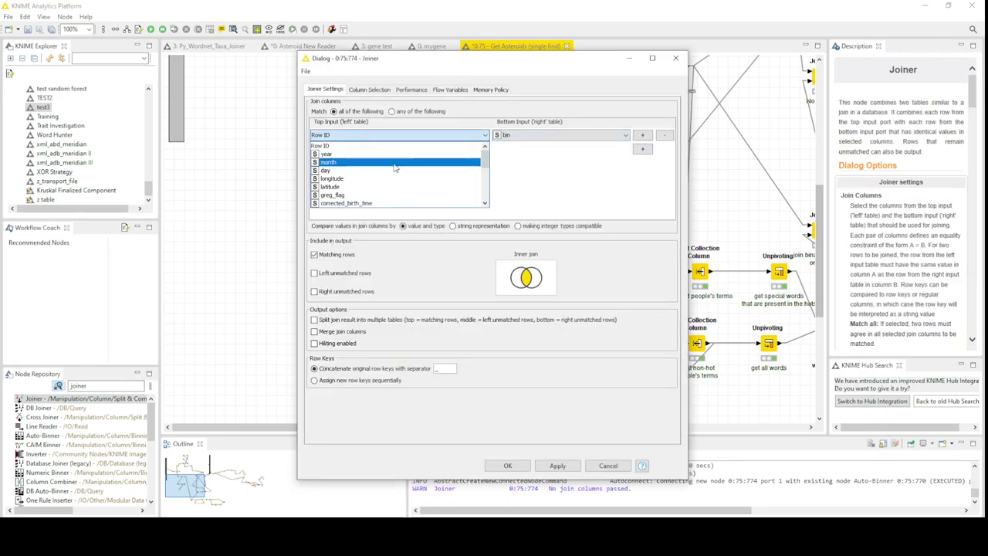
scroll(390, 181, "down", 5)
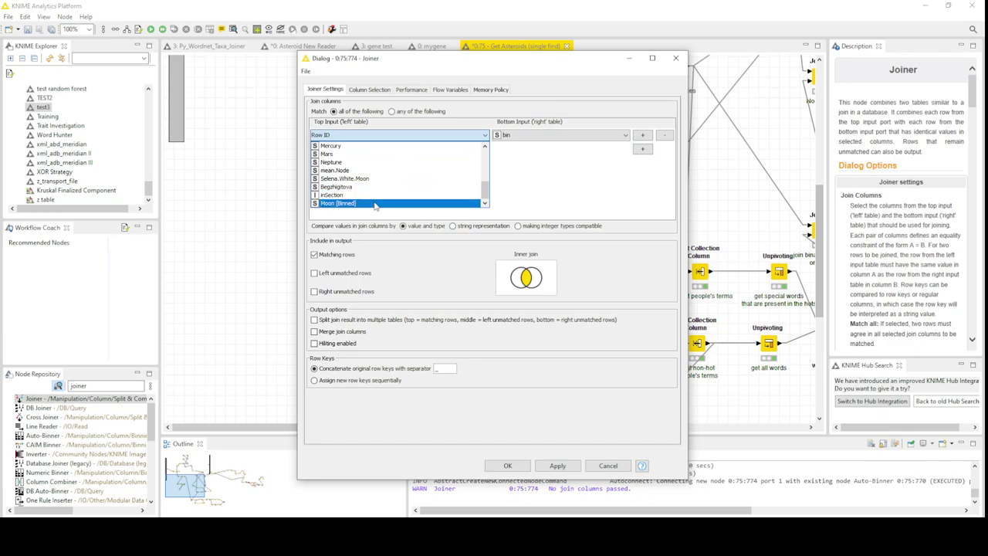
left_click(375, 203)
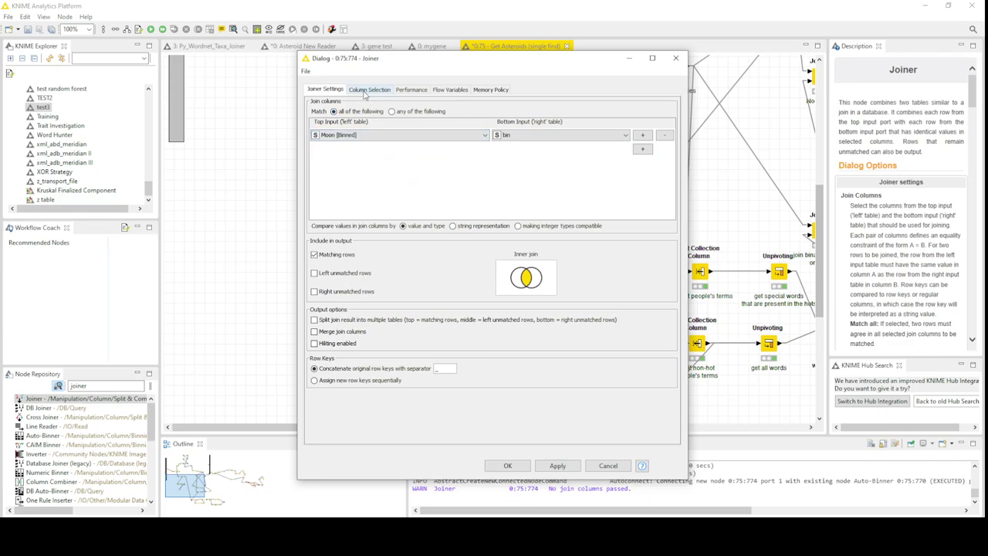
- Exclude the bottom table's bin column from the Joiner's output, keeping only Sign, and confirm the configuration
left_click(368, 89)
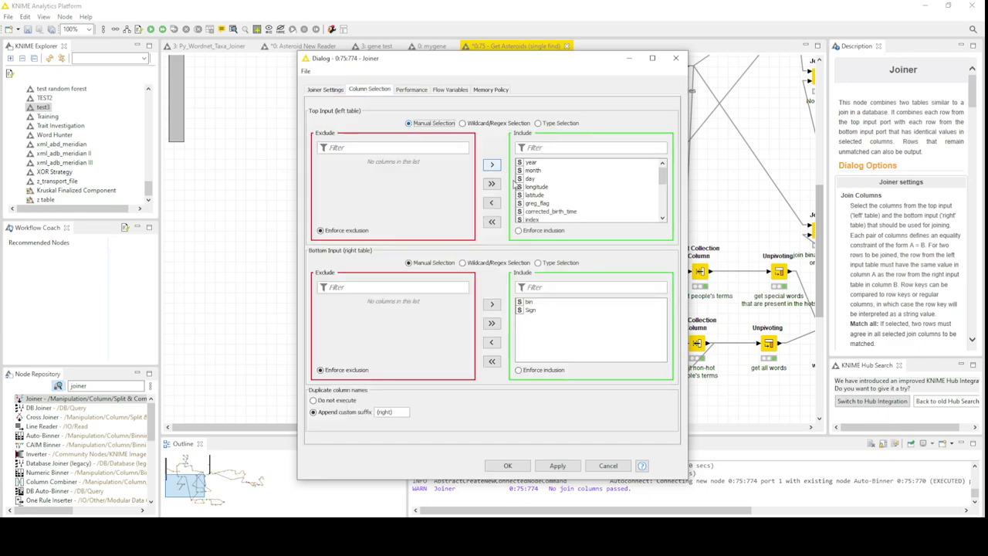
double_click(528, 301)
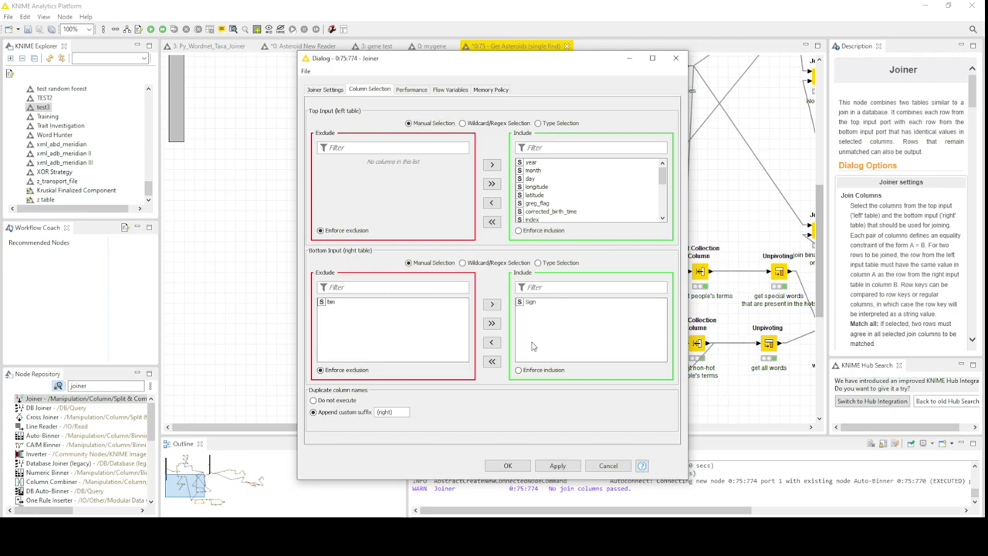
left_click(498, 467)
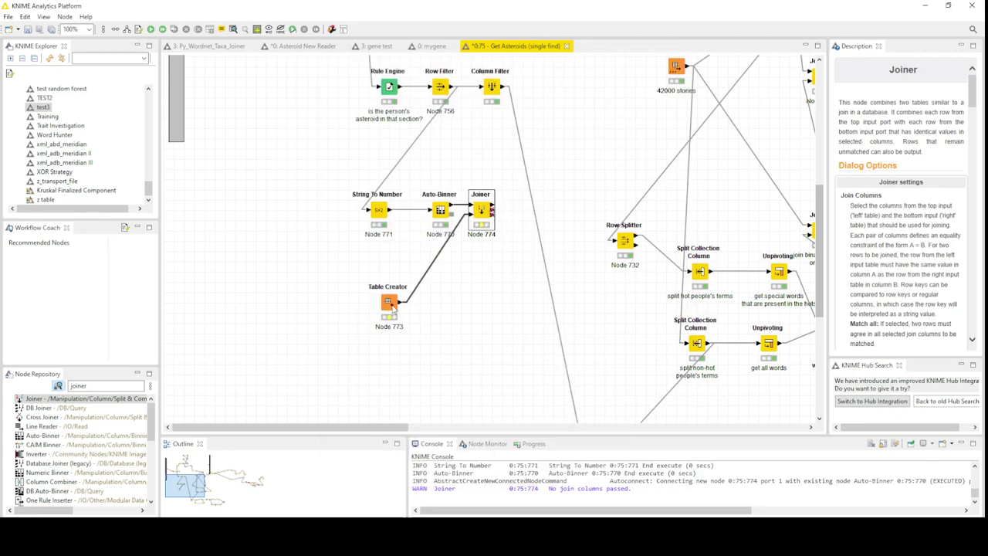
- Exclude all of the Joiner's top-input columns except Moon [Binned] from the output, and confirm
double_click(481, 210)
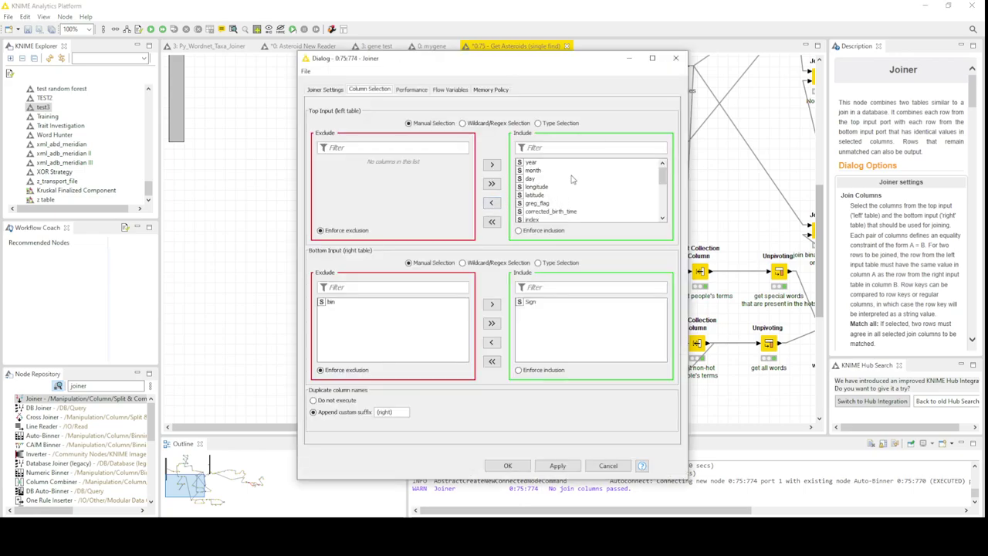
left_click_drag(663, 176, 637, 222)
left_click_drag(548, 216, 524, 135)
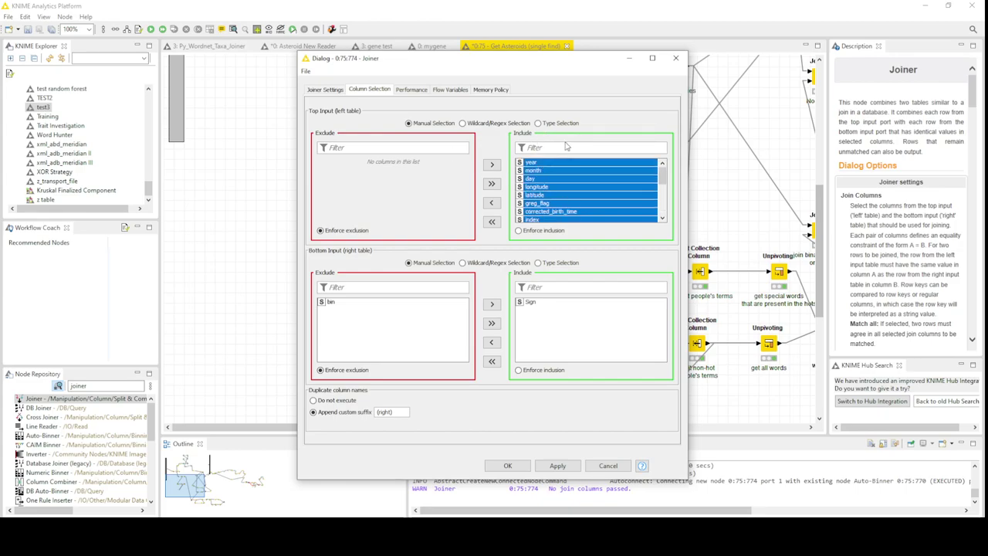
left_click(491, 202)
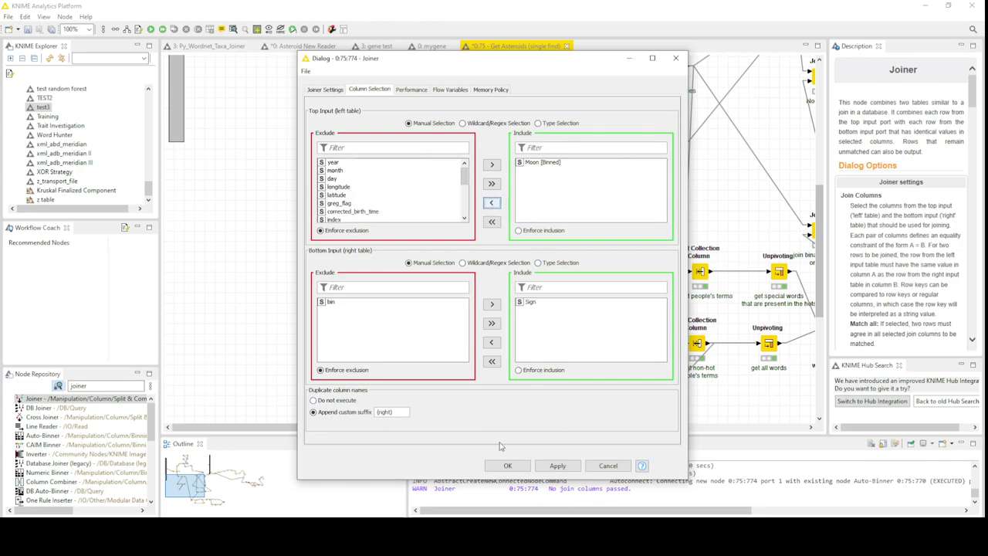
left_click(508, 465)
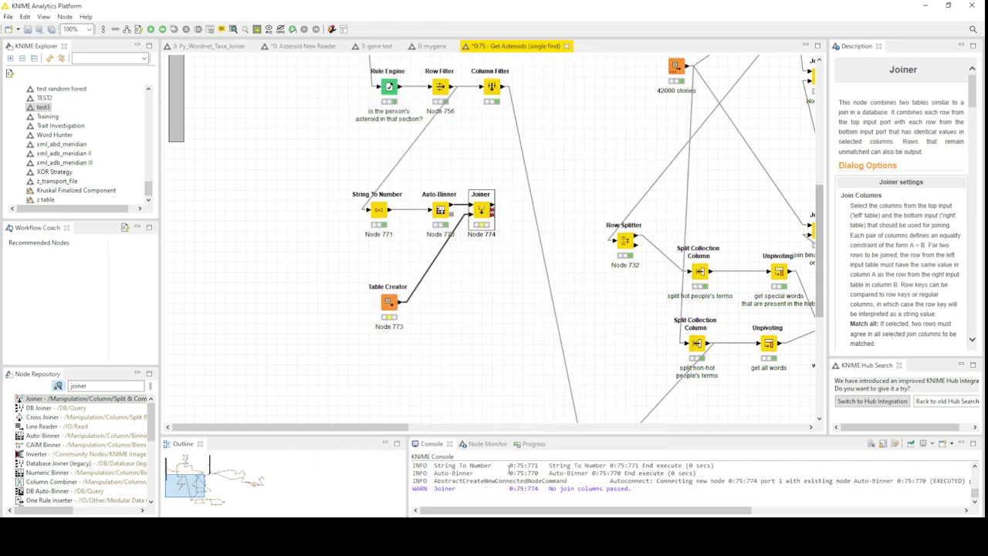
- Execute the Joiner and check the sign matched to each Moon bin in its join result
right_click(481, 216)
left_click(508, 237)
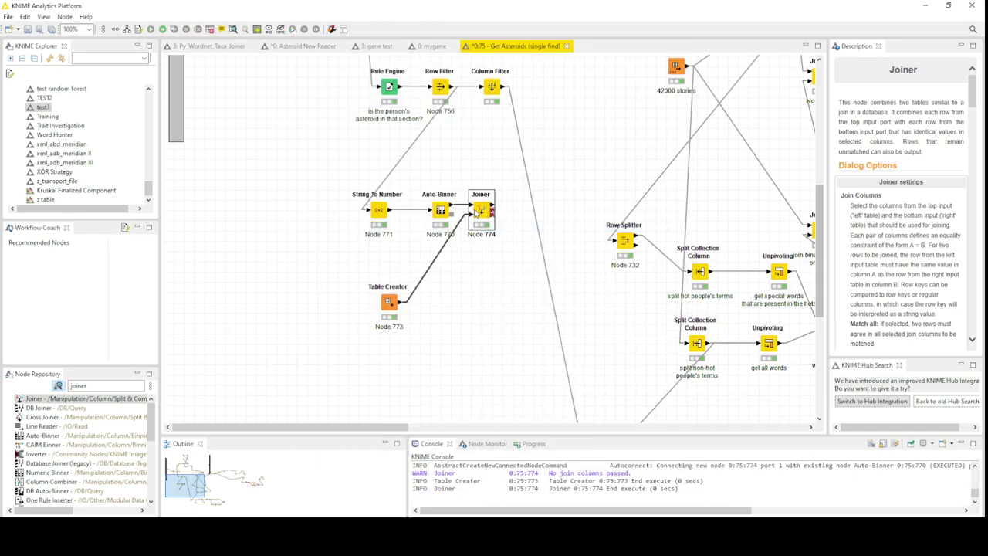
right_click(483, 222)
left_click(554, 455)
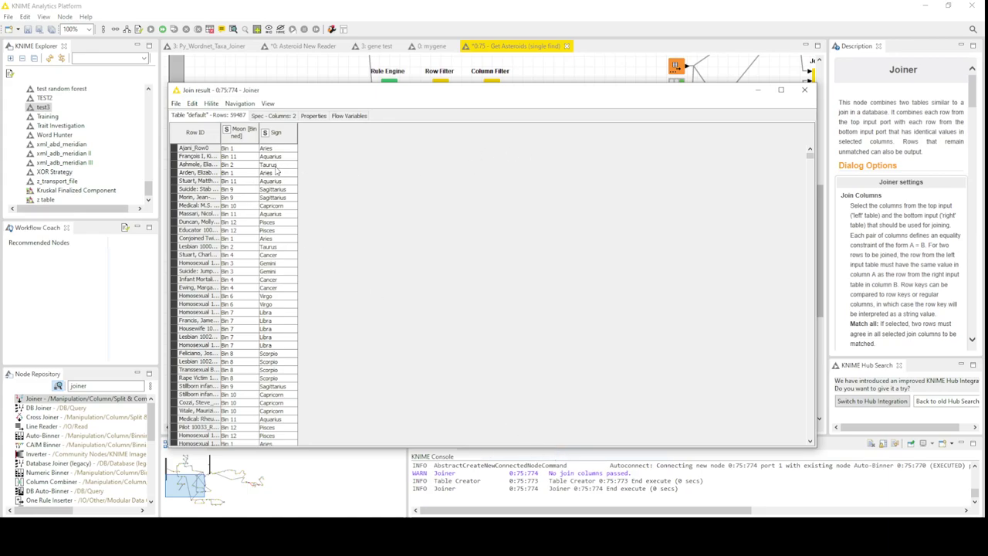
left_click(804, 90)
- Exclude Moon [Binned] from the Joiner's output so that only Sign is included, and confirm
double_click(484, 207)
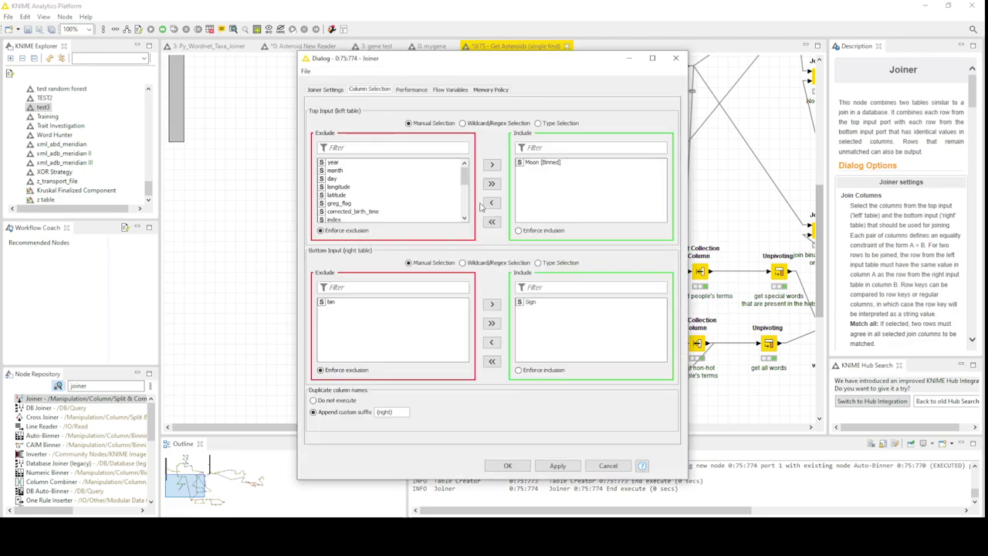
double_click(537, 166)
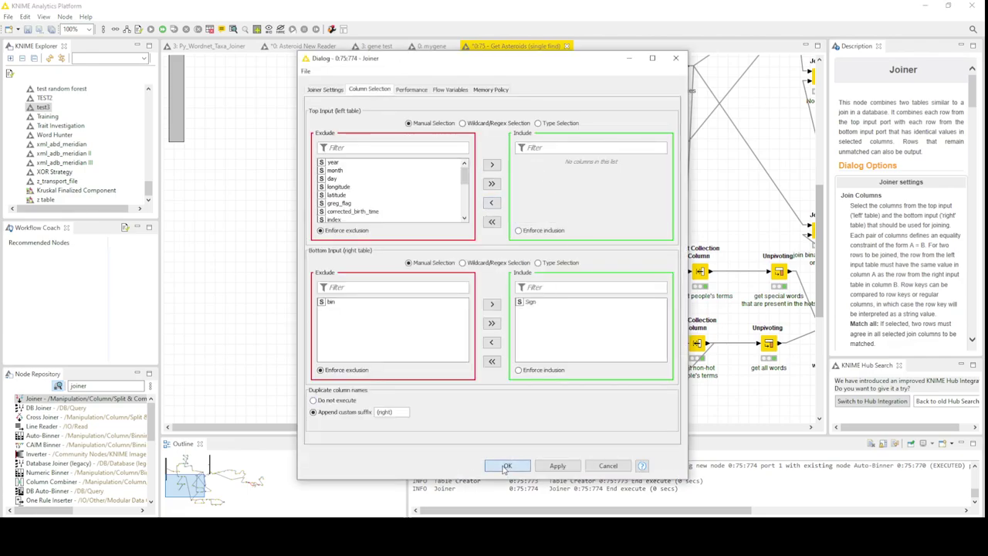
left_click(508, 465)
- Run the reconfigured Joiner and view the Sign column in its join result
right_click(493, 213)
left_click(522, 230)
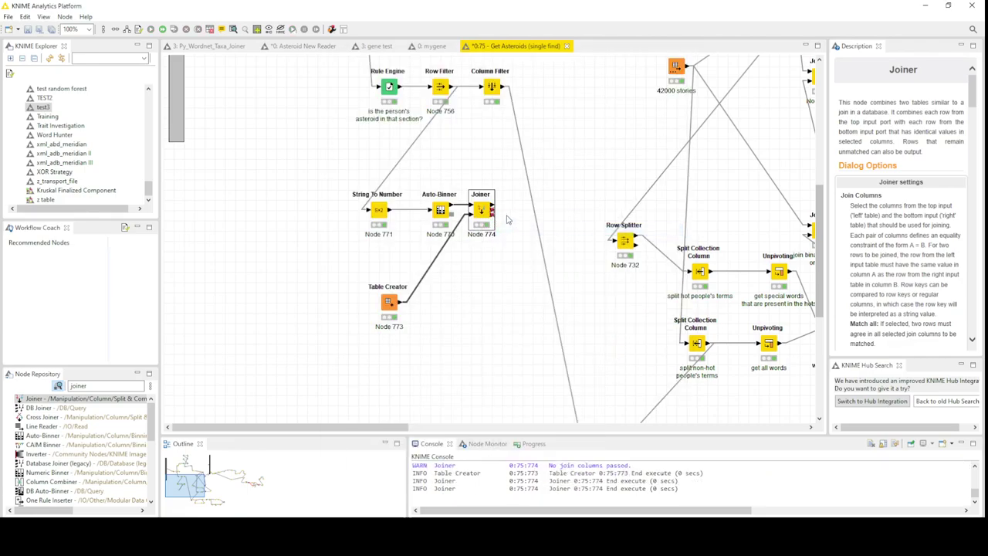
right_click(483, 211)
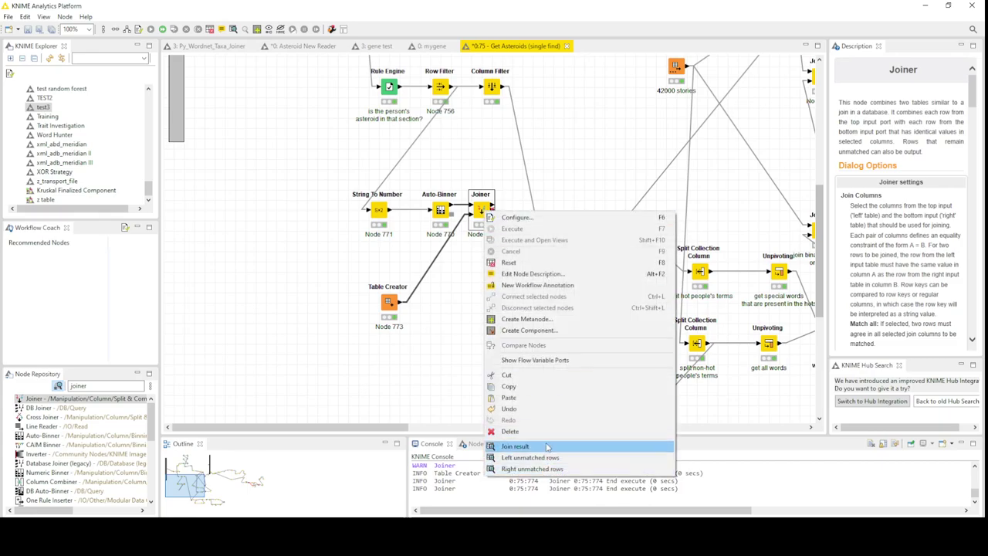
left_click(548, 446)
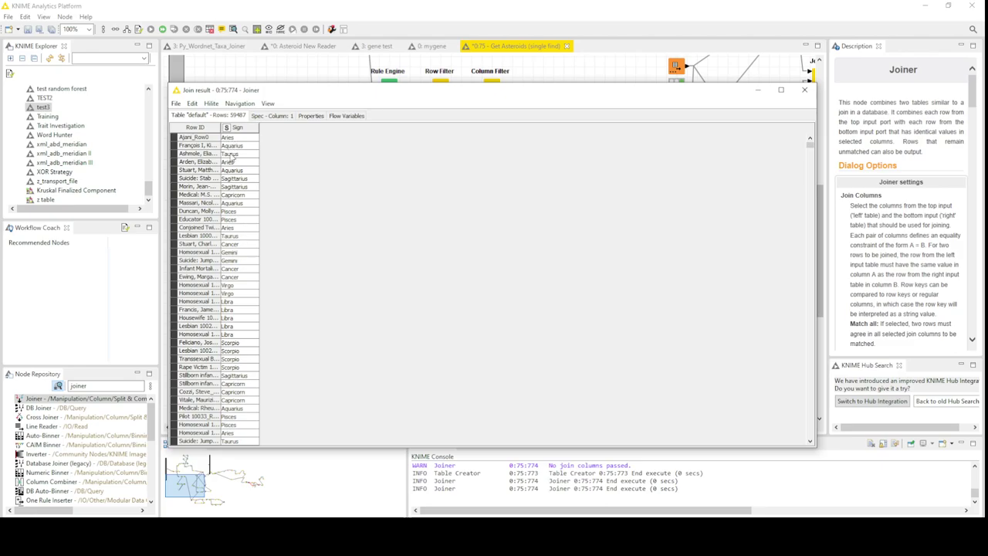
left_click(804, 90)
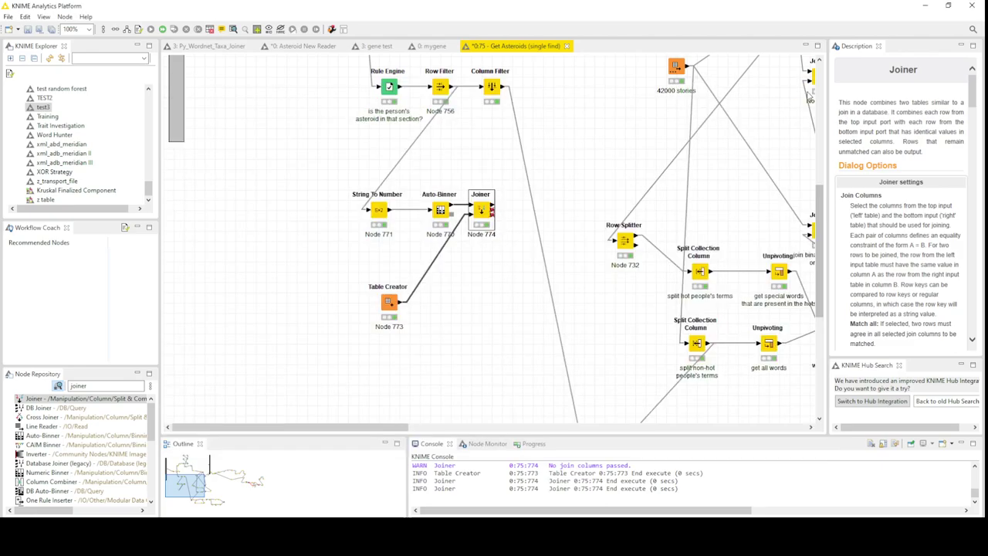
- Rename the Table Creator's Sign column to MoonSign and confirm the node's configuration
double_click(388, 302)
left_click(449, 154)
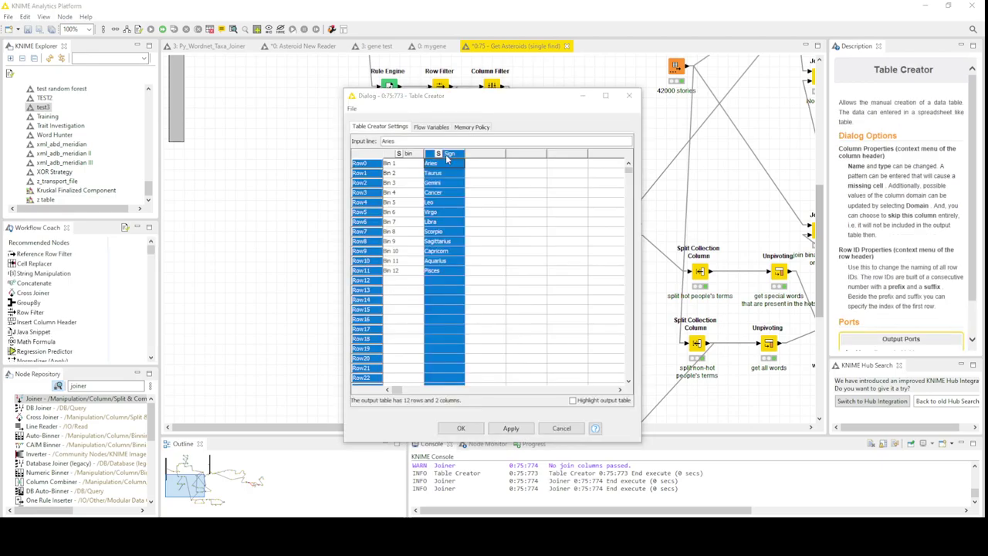
double_click(449, 154)
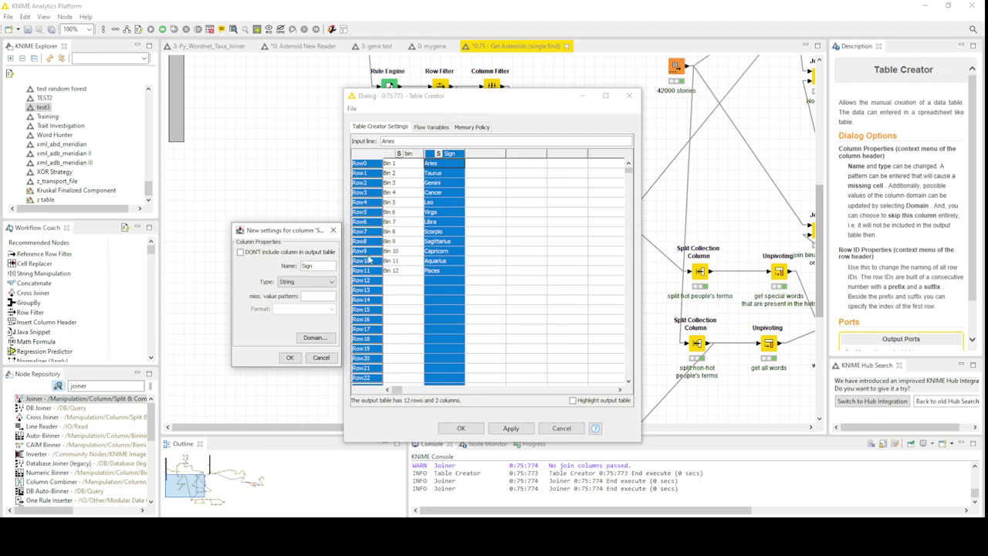
left_click(291, 358)
left_click(460, 429)
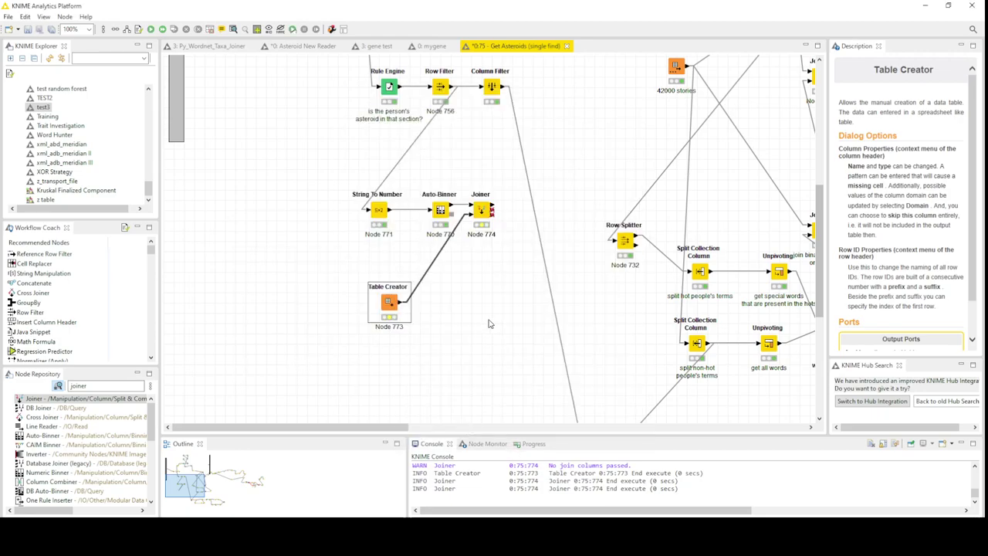
- Execute the Joiner with the renamed column and check MoonSign in its join result
right_click(486, 216)
left_click(509, 231)
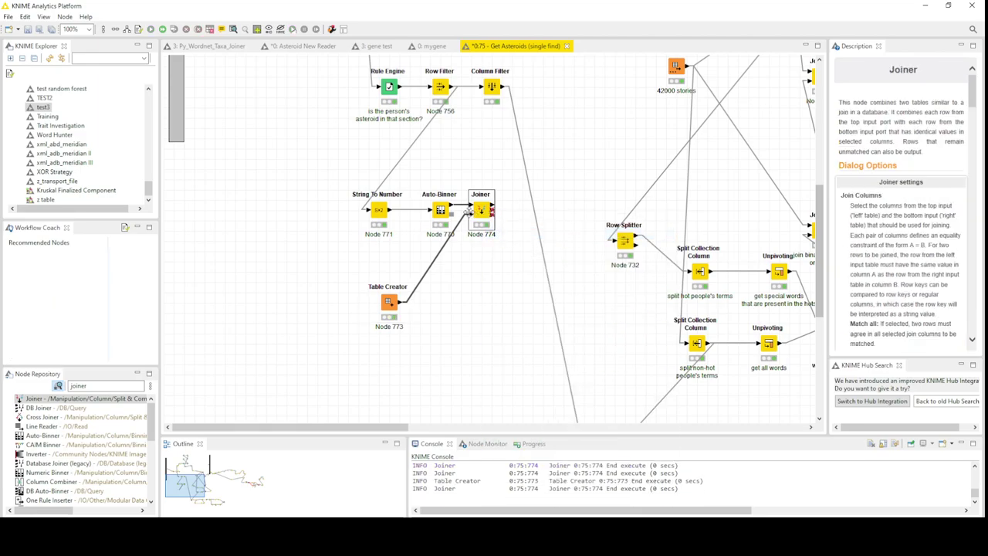
right_click(482, 214)
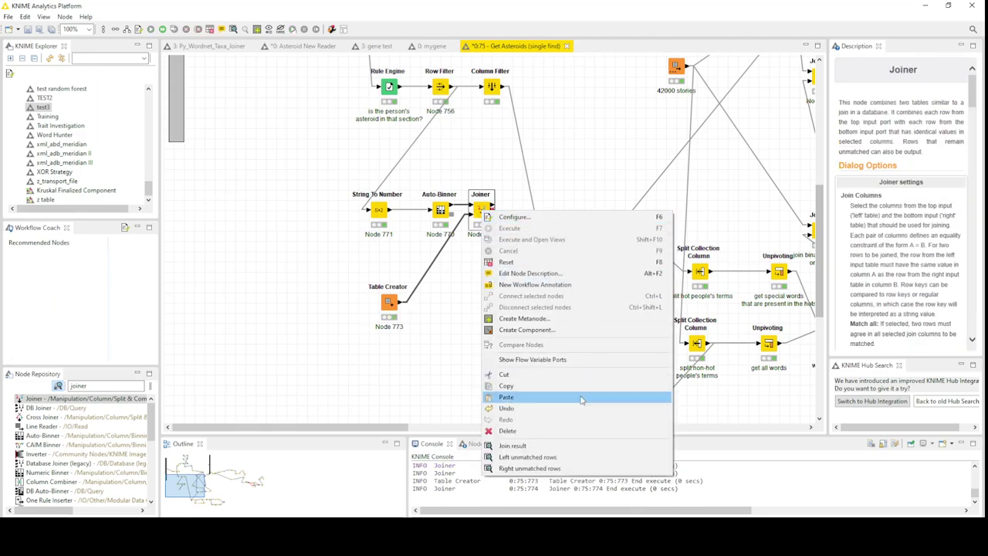
left_click(554, 448)
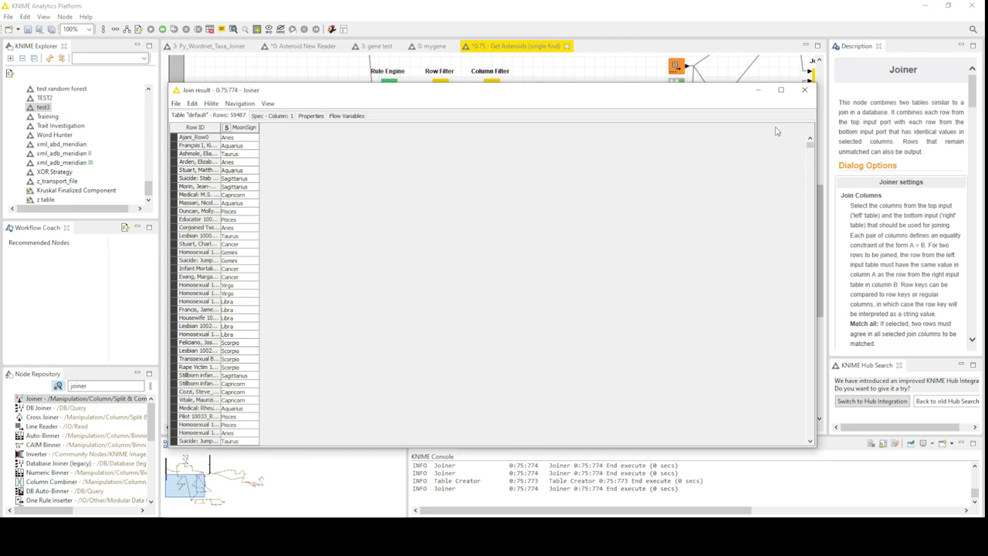
left_click(804, 91)
- Move the MoonSign Joiner down the workflow, near the existing Joiner that feeds the Unpivoting node
scroll(636, 285, "down", 2)
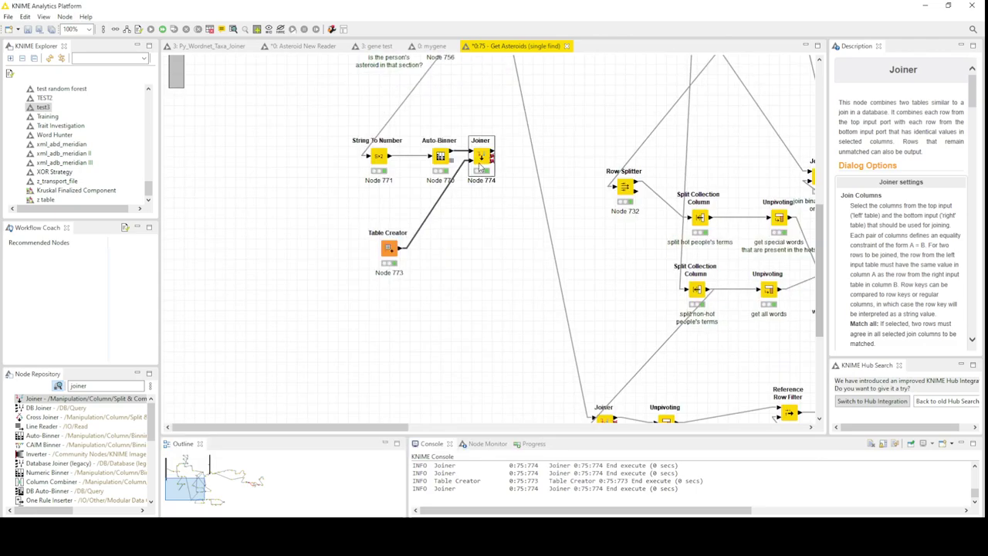
left_click_drag(486, 172, 497, 418)
scroll(523, 355, "down", 8)
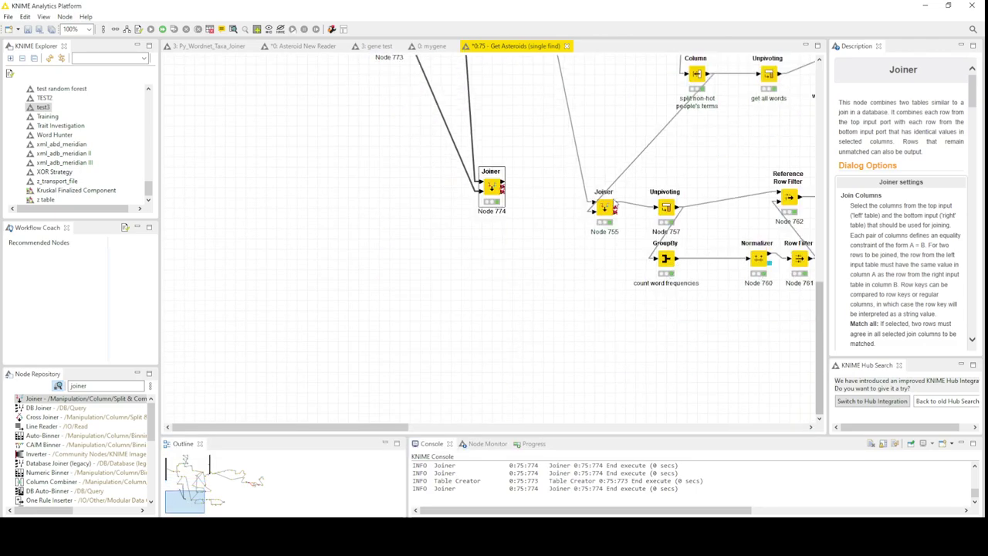
- Place a copy of the Unpivoting node's Joiner below and connect the non-hot people's terms split and MoonSign Joiner outputs to it
left_click(609, 207)
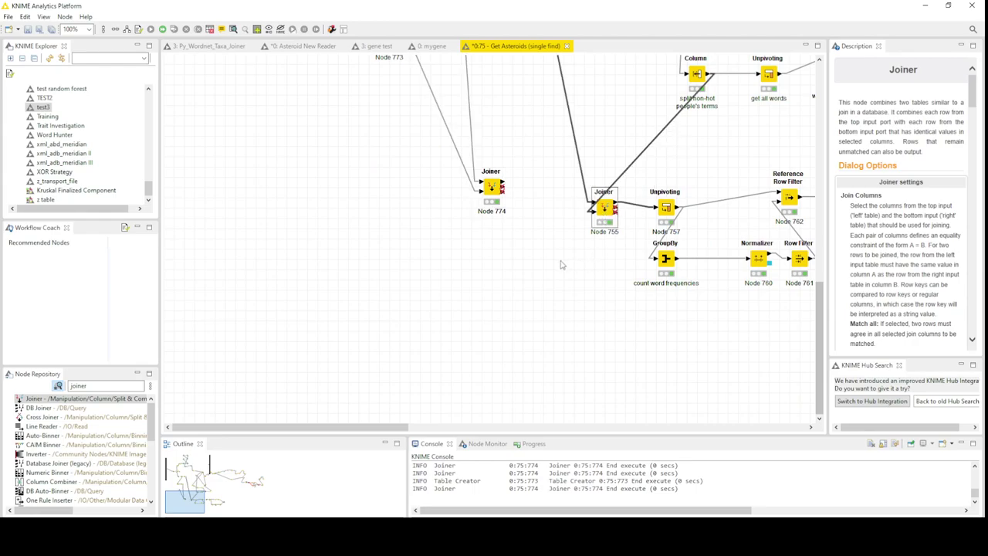
key("ctrl+v")
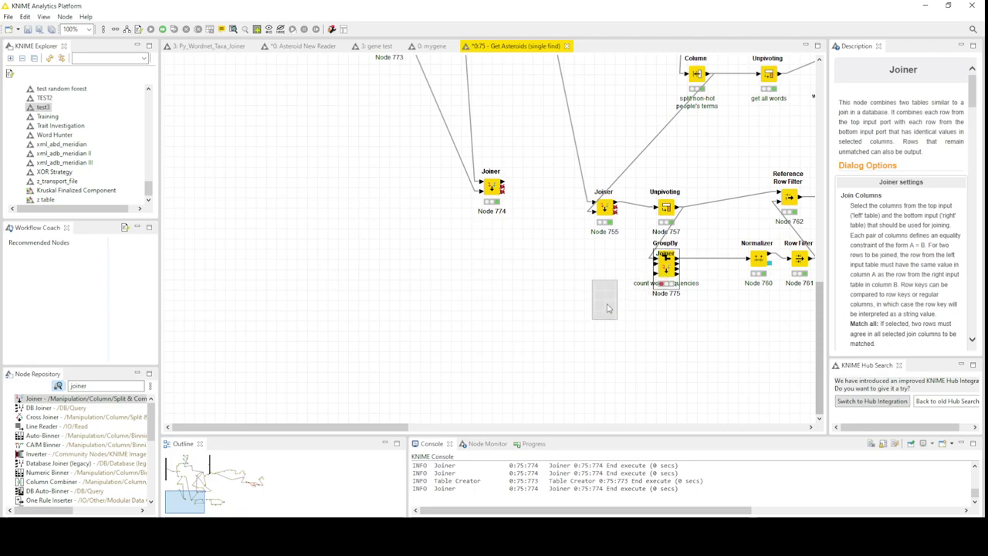
left_click_drag(607, 308, 555, 318)
left_click_drag(709, 75, 542, 311)
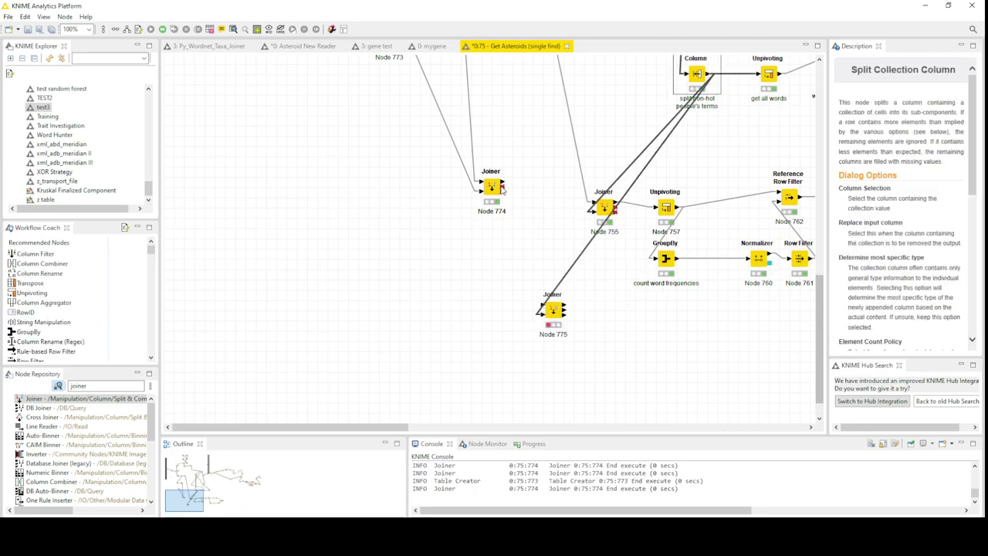
left_click(501, 185)
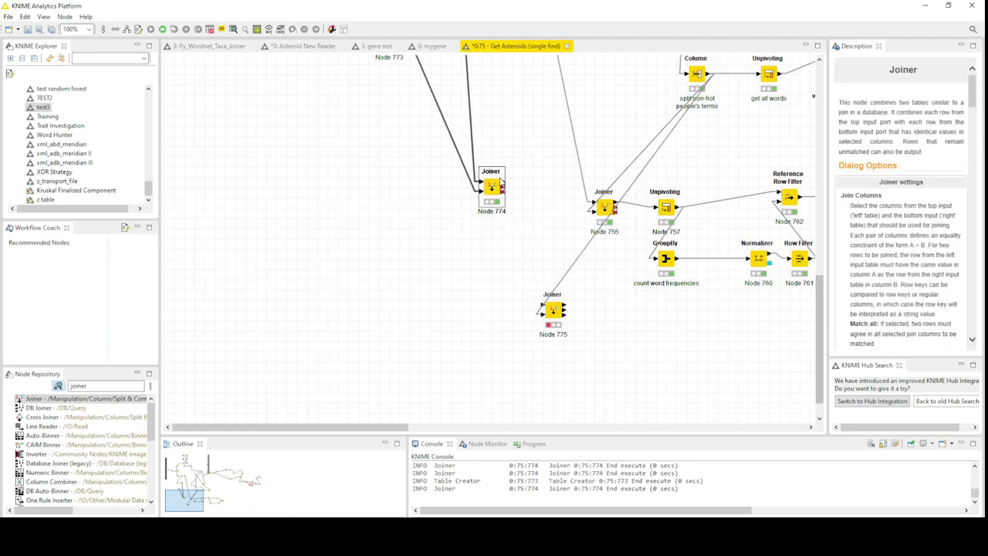
left_click_drag(501, 185, 546, 311)
- Execute the copied Joiner and view its join result
right_click(555, 310)
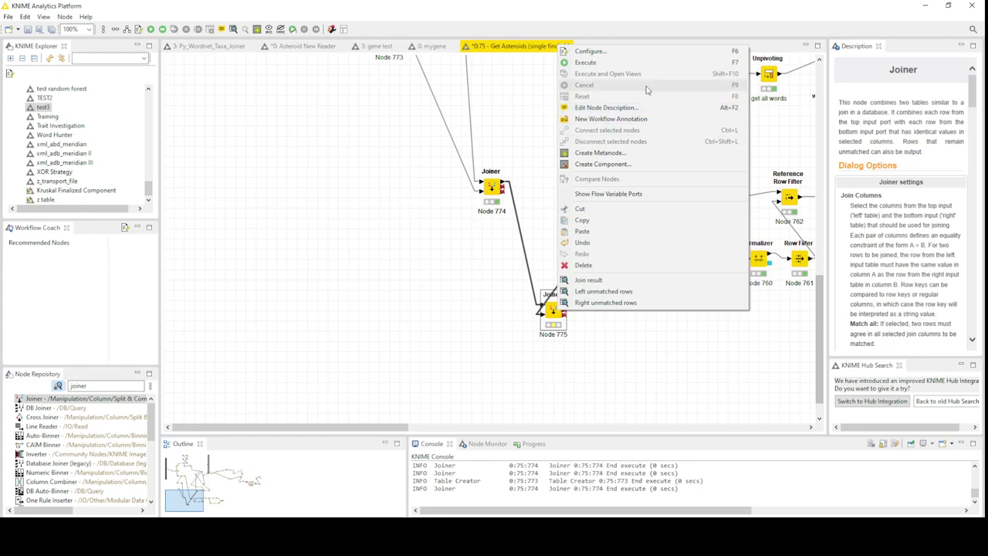
left_click(640, 64)
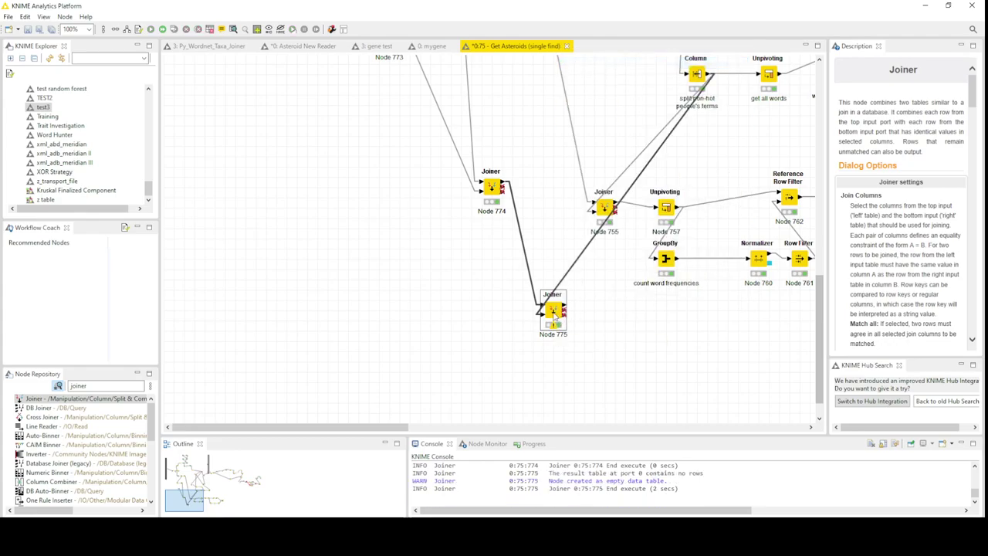
right_click(554, 312)
left_click(599, 286)
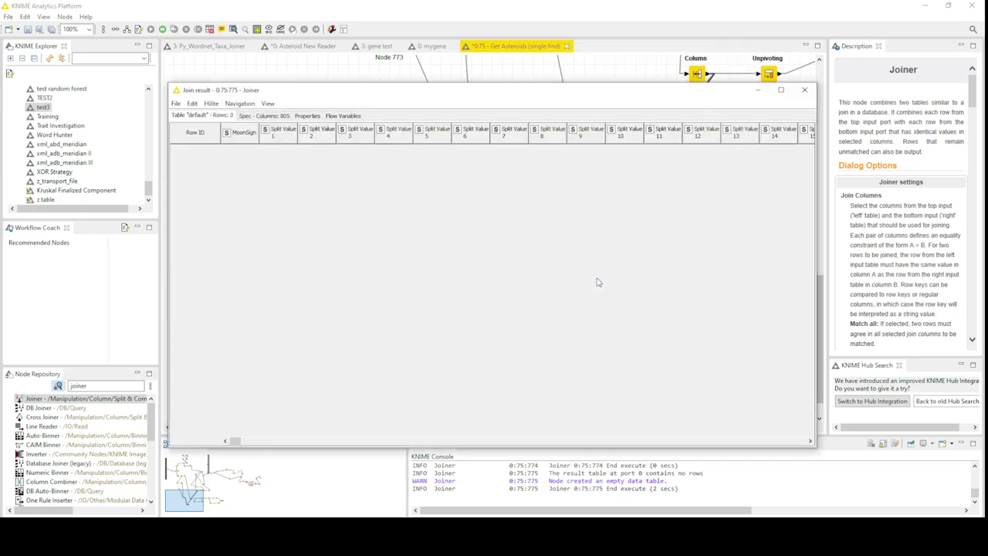
left_click(806, 91)
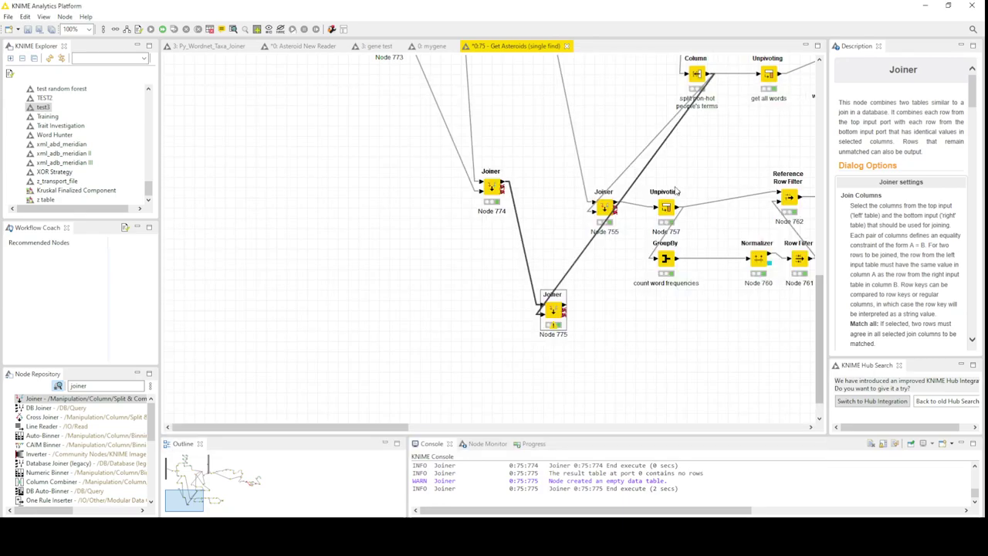
- Review the copied Joiner's join column settings and confirm the dialog with Row ID matched to name
scroll(676, 192, "up", 10)
scroll(664, 230, "down", 7)
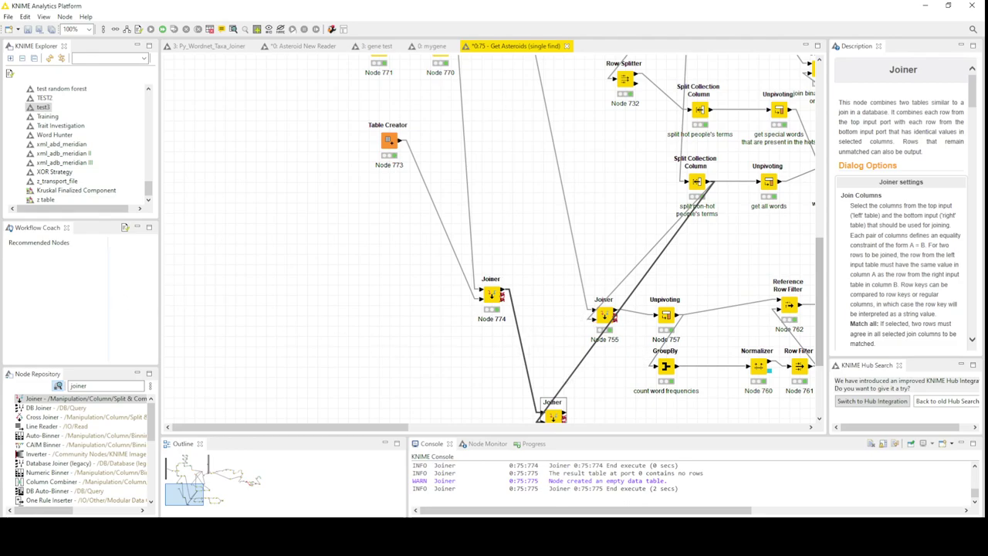
scroll(494, 239, "down", 2)
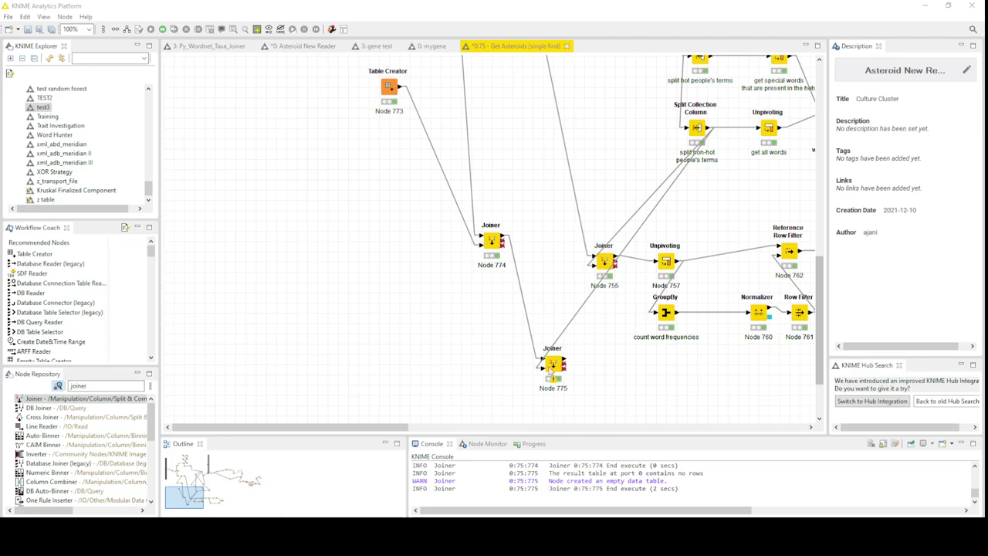
double_click(546, 369)
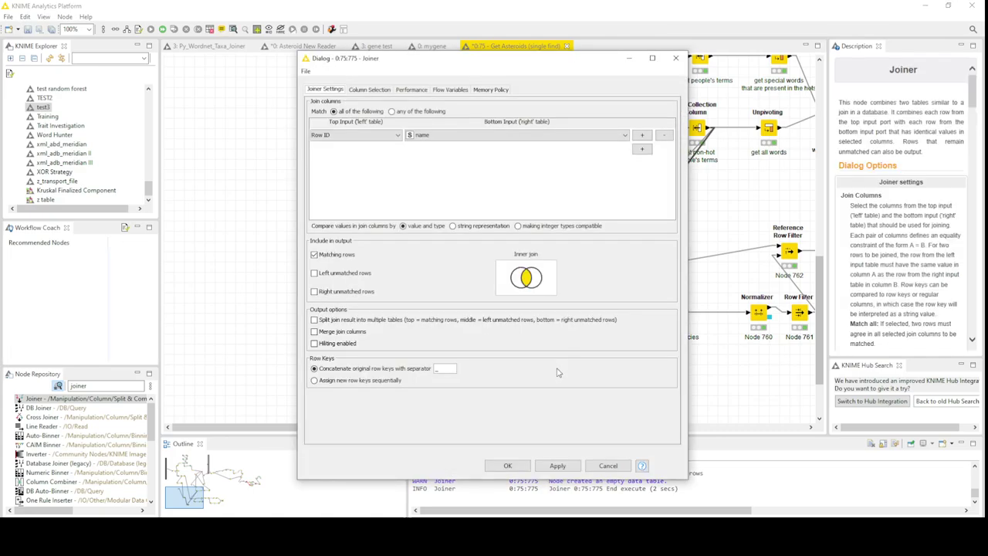
left_click(445, 136)
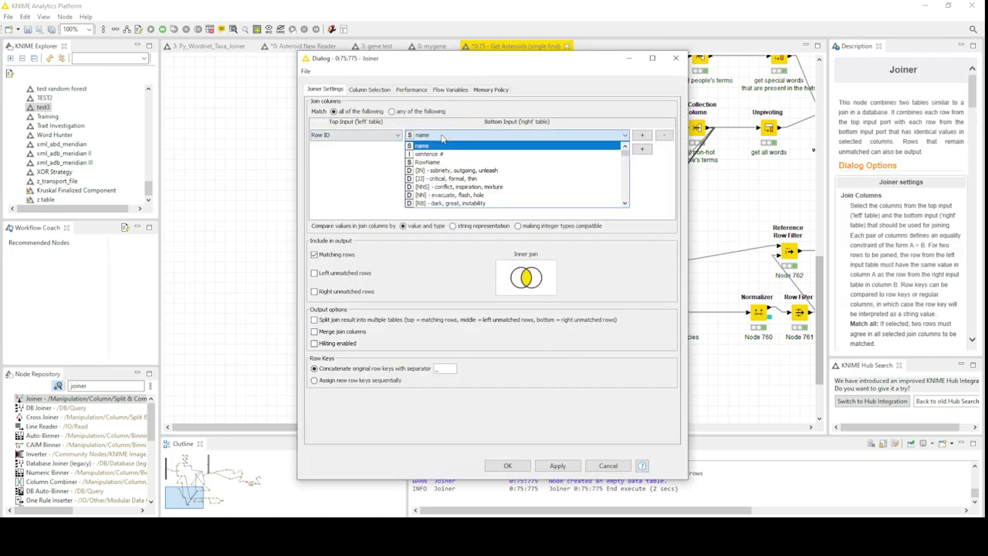
left_click(368, 202)
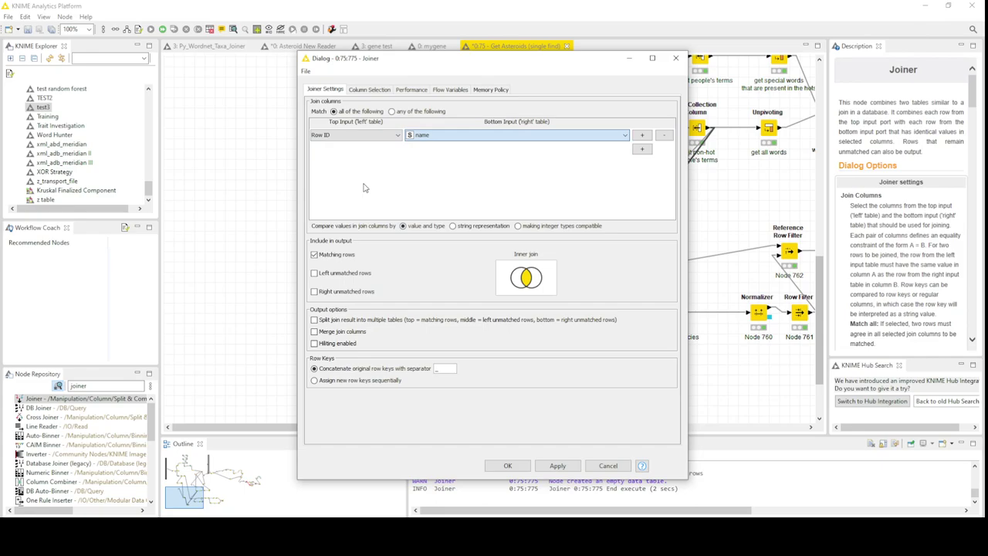
left_click(507, 466)
- Execute the copied Joiner again with the confirmed settings and recheck its join result
right_click(557, 376)
left_click(619, 124)
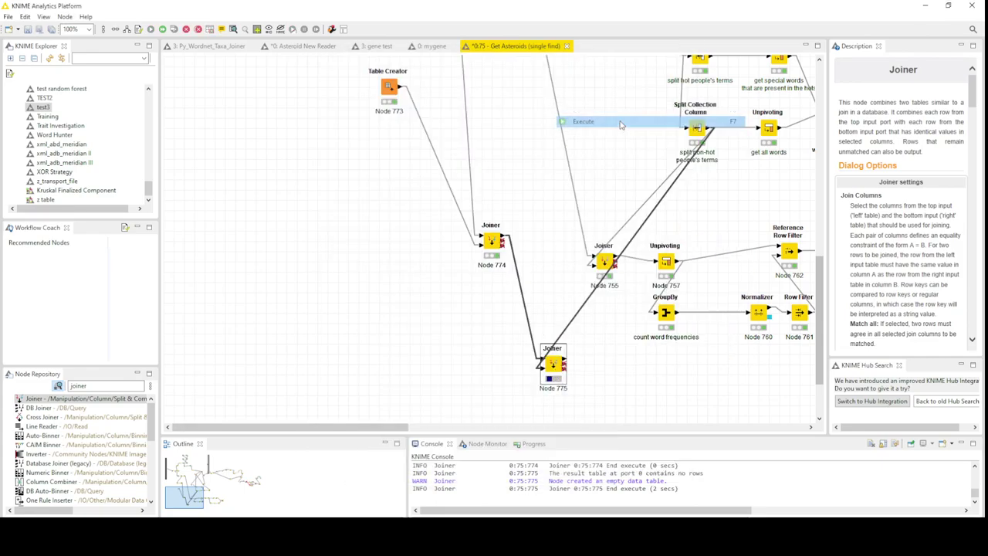
right_click(554, 366)
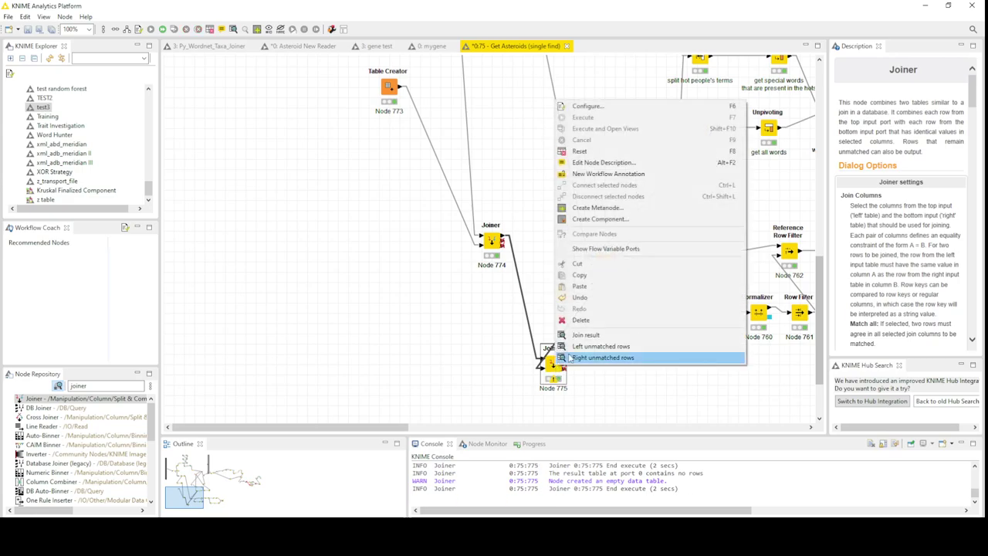
left_click(587, 335)
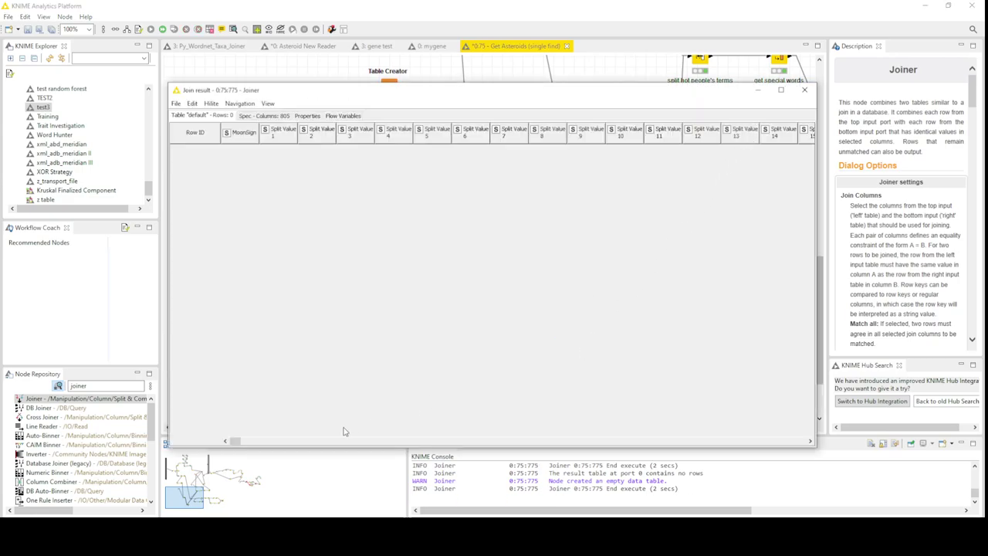
left_click(804, 90)
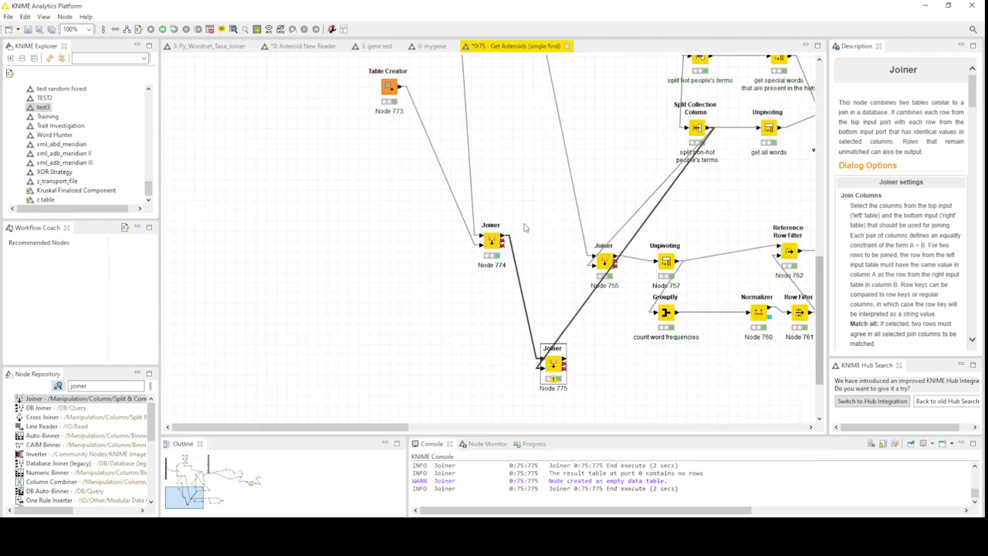
- Inspect the full row IDs in the MoonSign Joiner's join result by widening the Row ID column
right_click(491, 244)
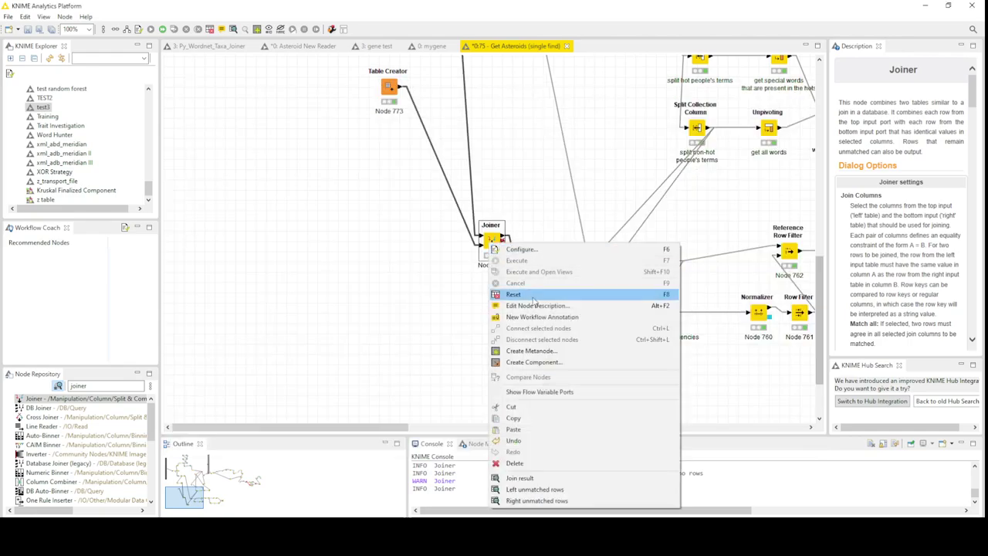
left_click(560, 479)
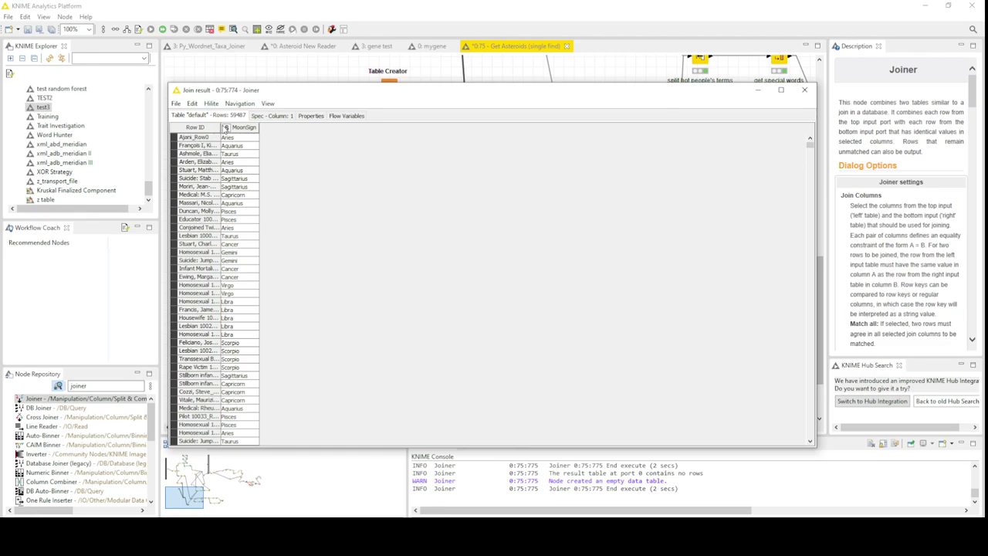
left_click_drag(221, 127, 312, 128)
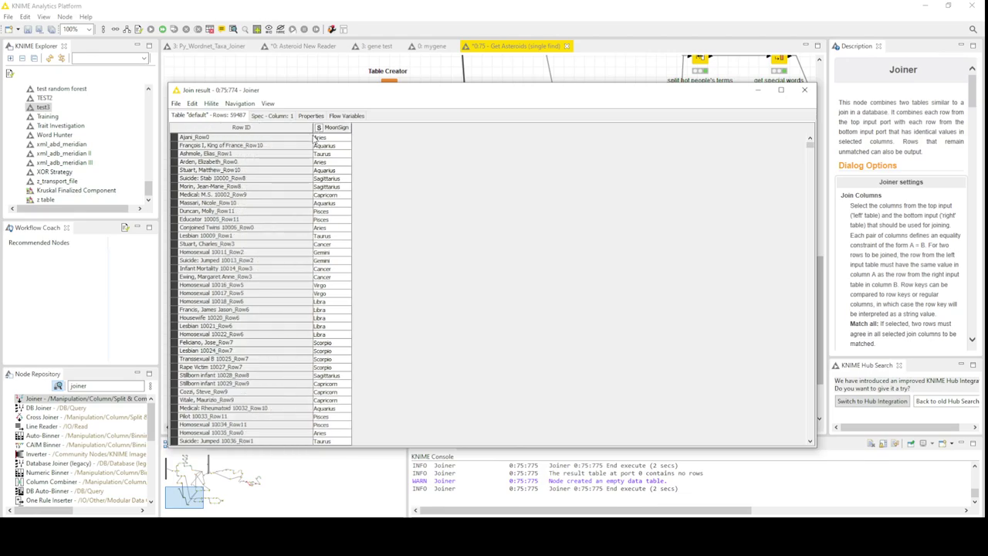
left_click(230, 155)
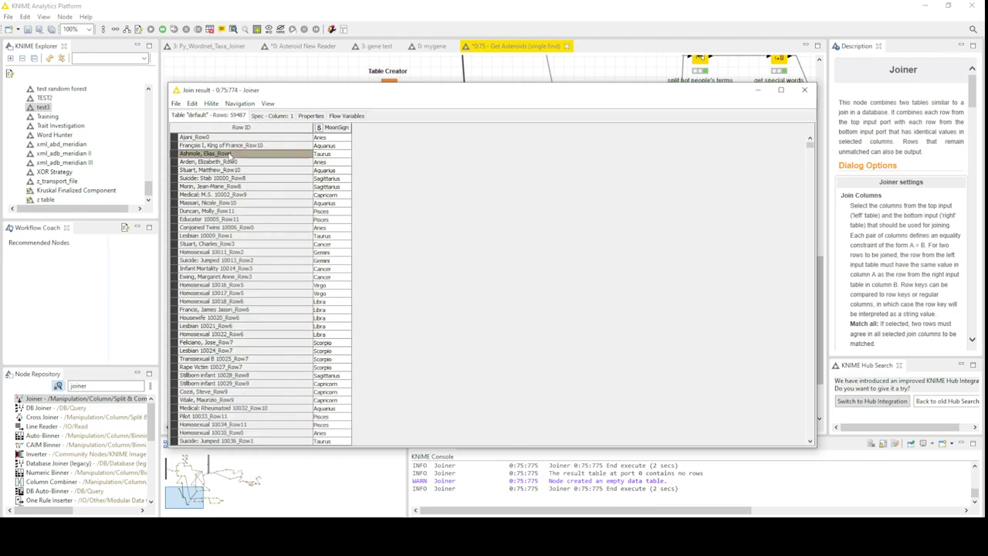
left_click(805, 91)
- Move the MoonSign Joiner beneath the Table Creator, away from the Joiner that feeds the Unpivoting node
scroll(424, 258, "up", 3)
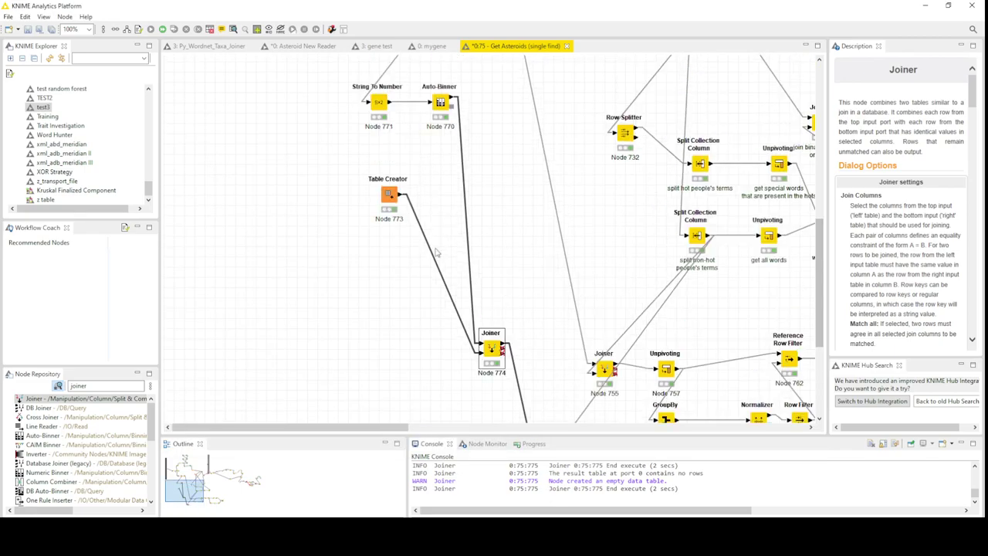
scroll(463, 270, "down", 2)
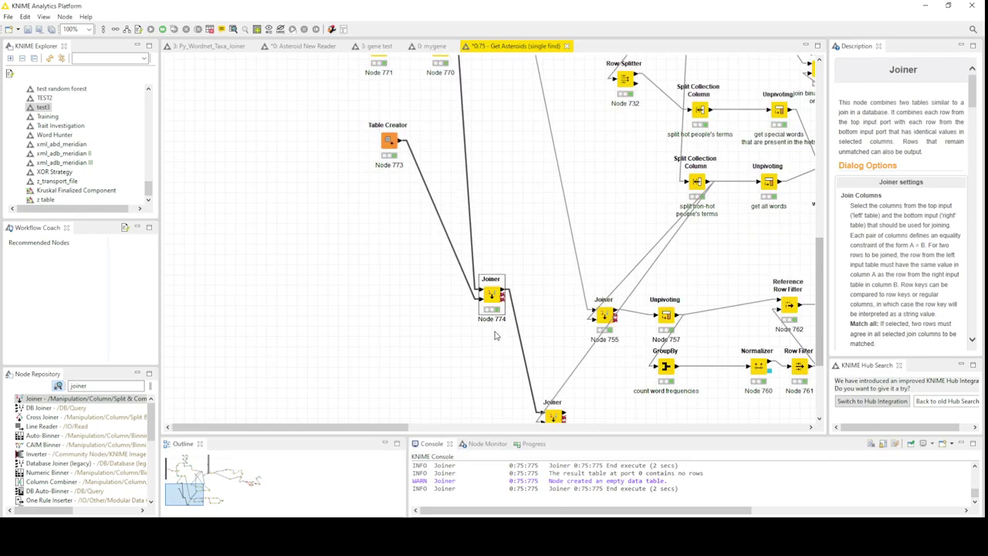
scroll(489, 291, "up", 2)
scroll(490, 294, "down", 2)
left_click_drag(488, 303, 401, 323)
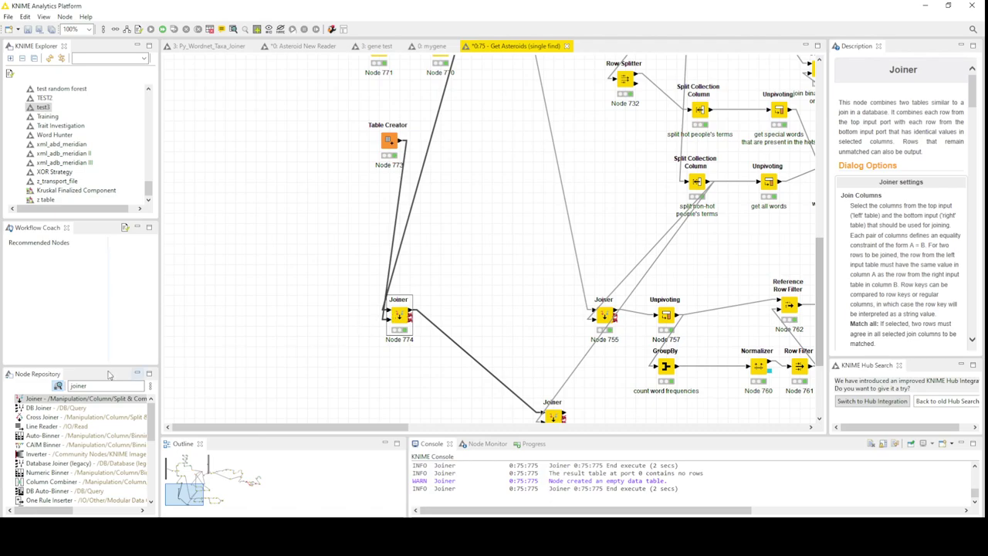
- Recheck the row IDs beside the MoonSign values in the relocated Joiner's join result
double_click(81, 385)
right_click(400, 321)
left_click(432, 286)
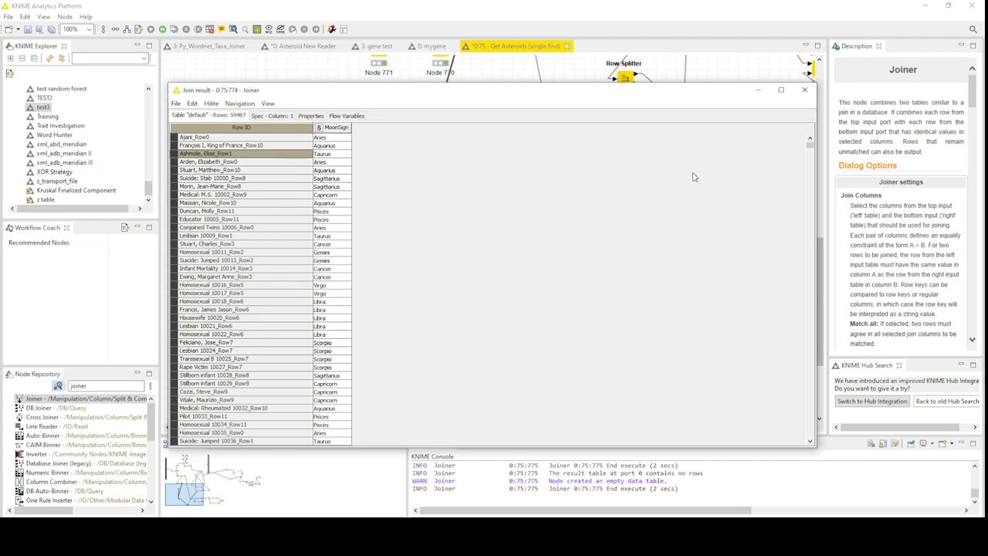
left_click(804, 90)
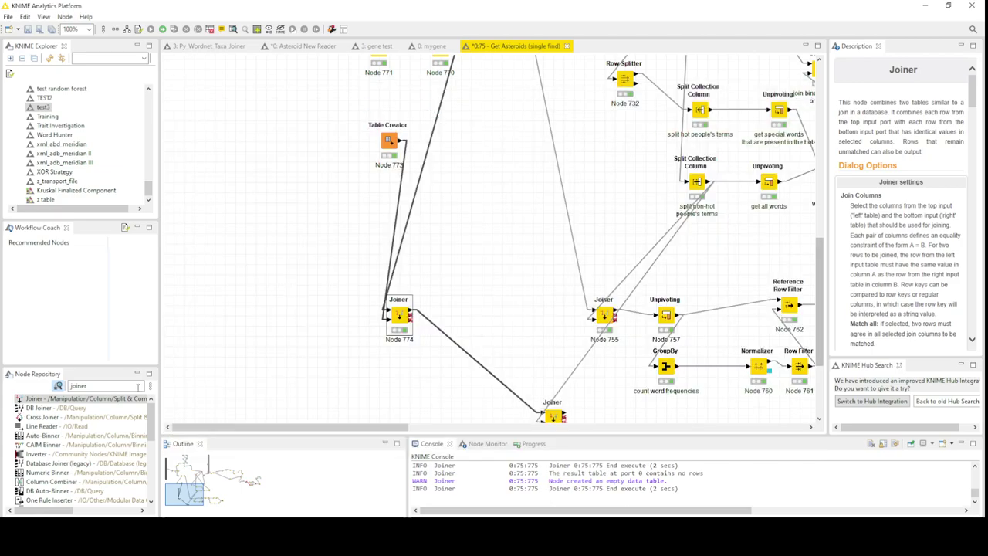
- Find the RowID node in the repository, add it below the MoonSign Joiner and connect the Joiner's join result to it
left_click(88, 384)
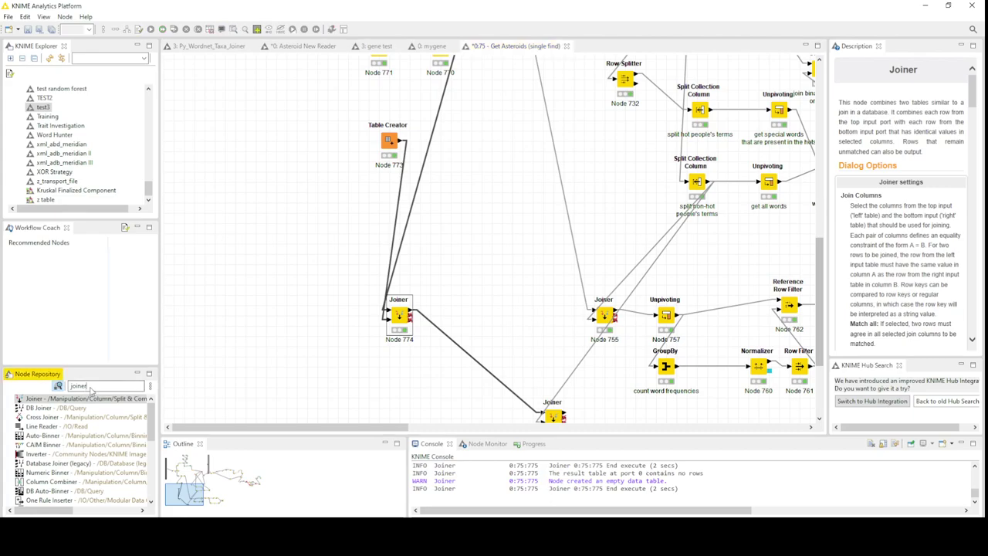
double_click(80, 385)
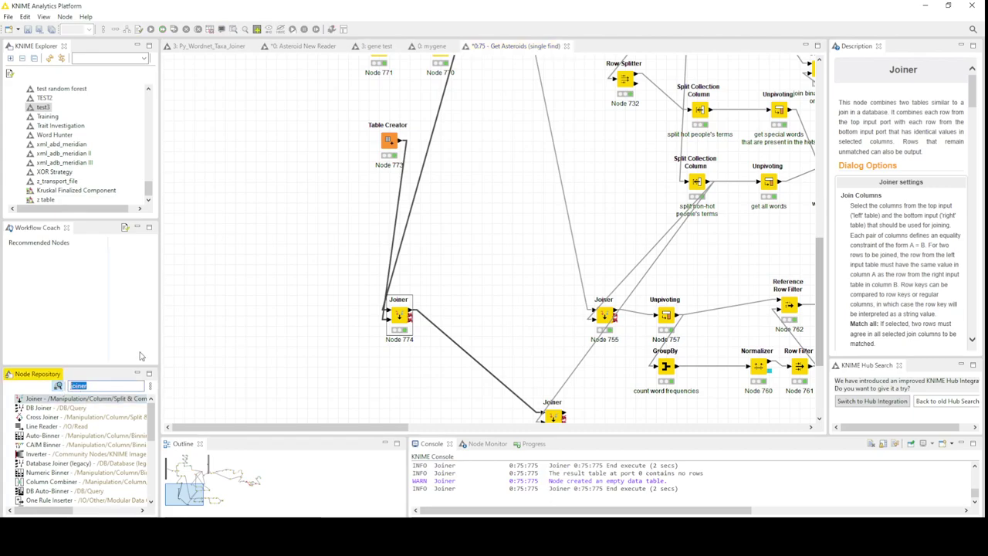
type("c")
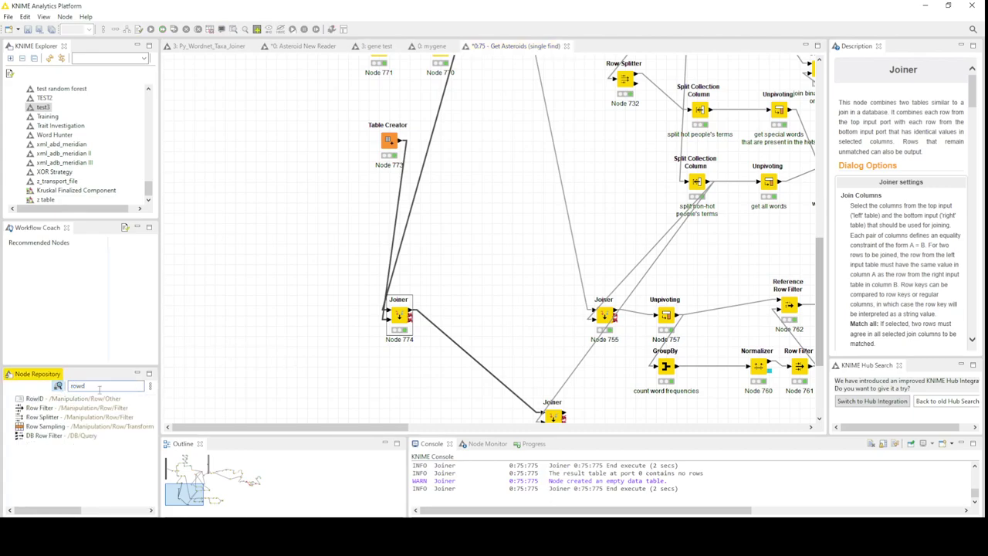
left_click_drag(56, 400, 388, 376)
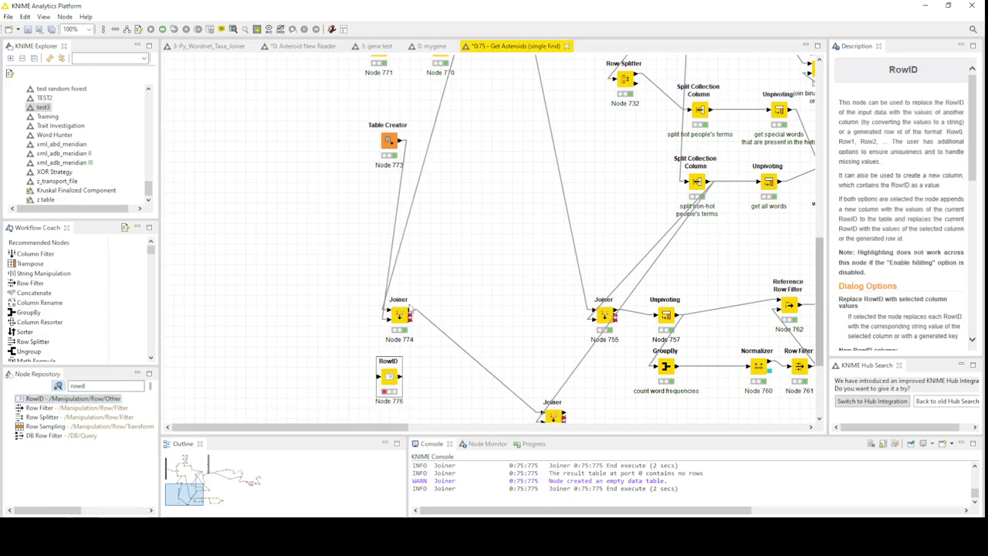
left_click(411, 312)
left_click_drag(414, 314, 379, 376)
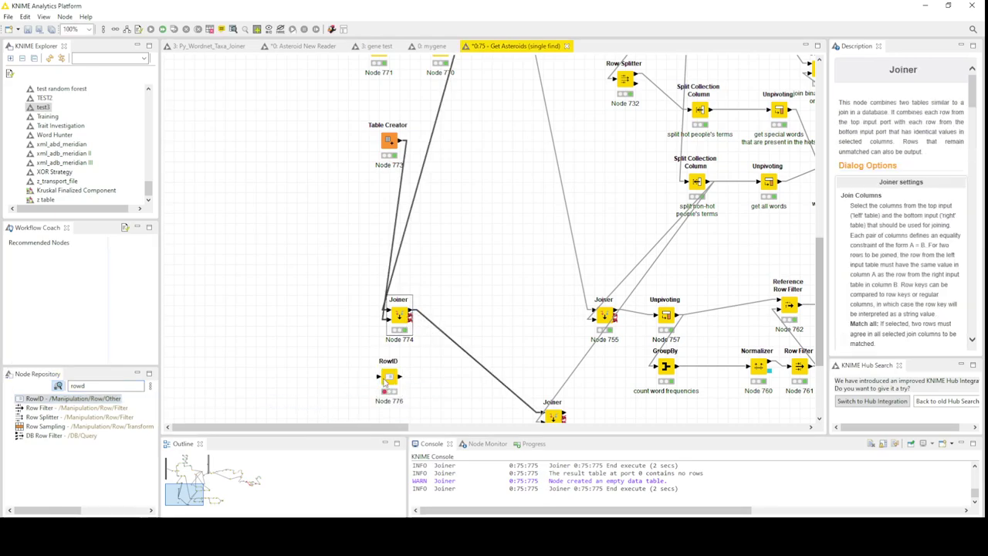
- Configure the RowID node to create a new column with the RowID values instead of replacing the RowID, and execute it
double_click(390, 378)
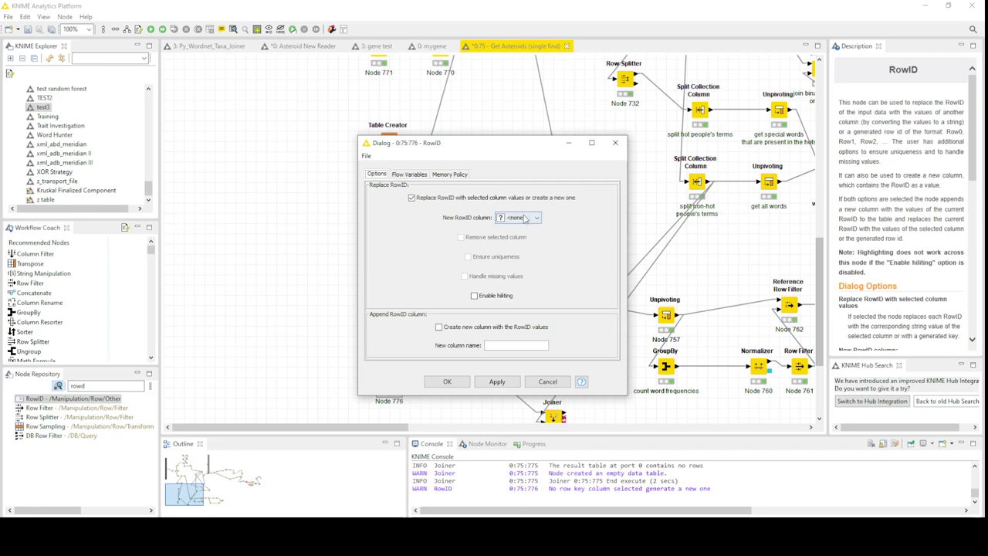
left_click(438, 200)
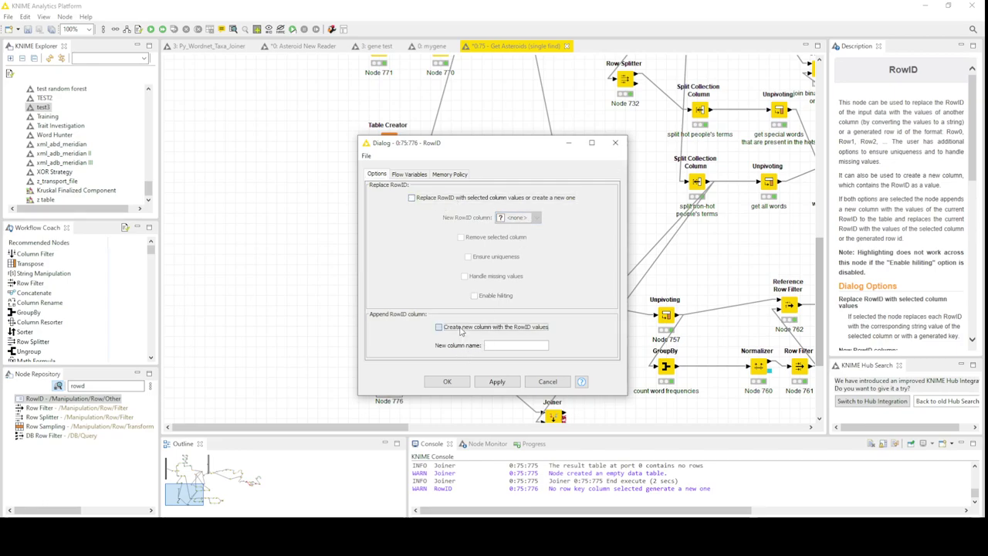
left_click(503, 345)
left_click(449, 382)
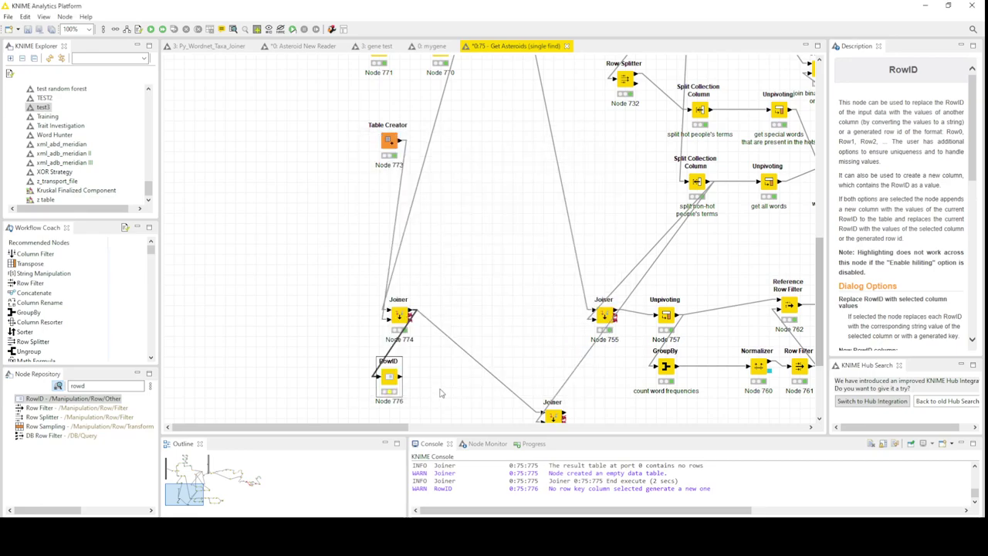
right_click(388, 377)
left_click(432, 149)
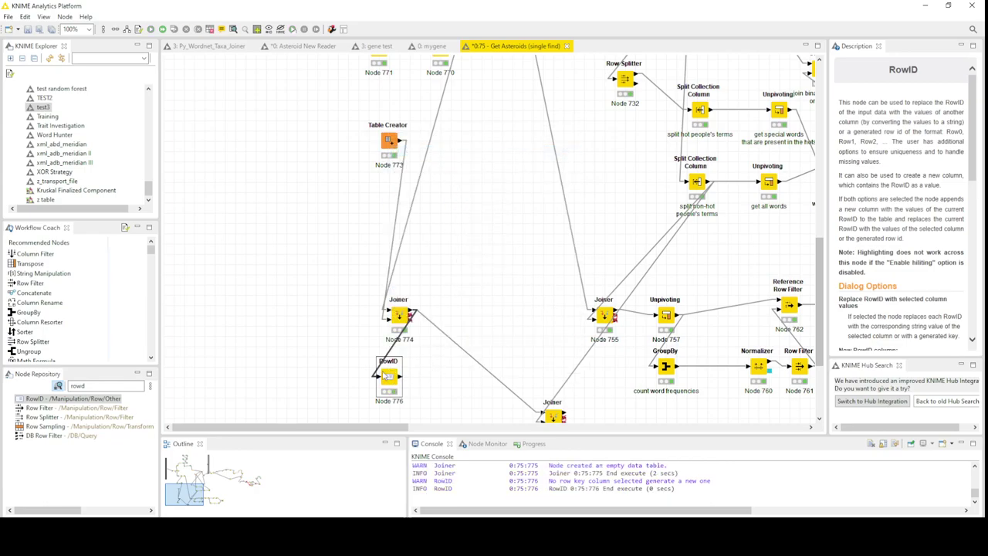
- Inspect the new row column in the RowID node's processed data
right_click(388, 376)
left_click(471, 363)
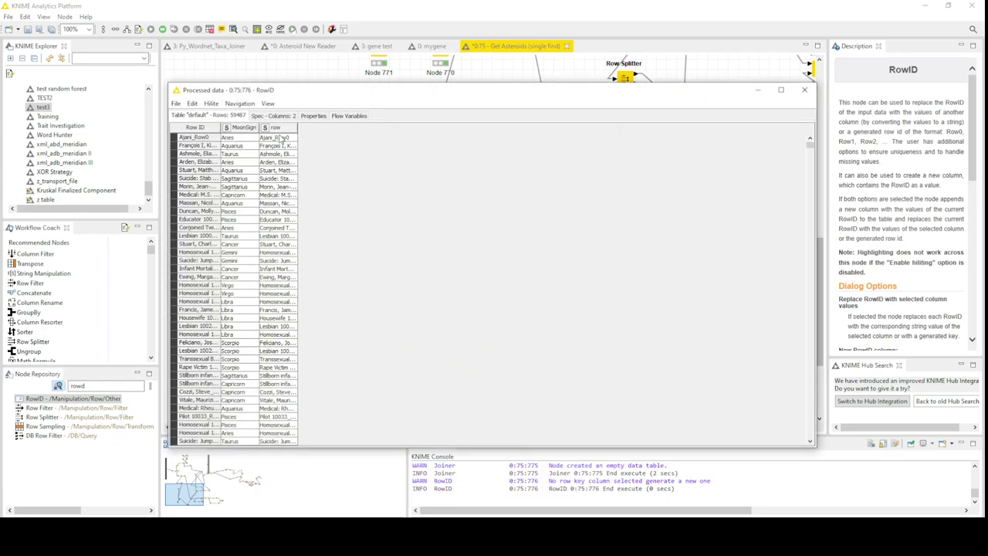
left_click_drag(279, 138, 284, 203)
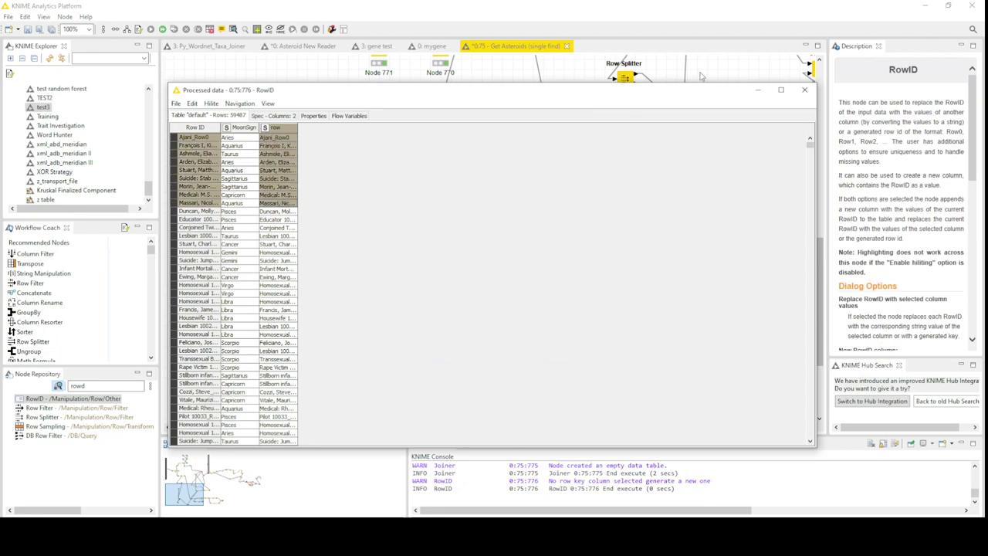
left_click(805, 90)
- Find the String Replacer node in the repository, add it after the RowID node and place it beside that node
left_click(90, 385)
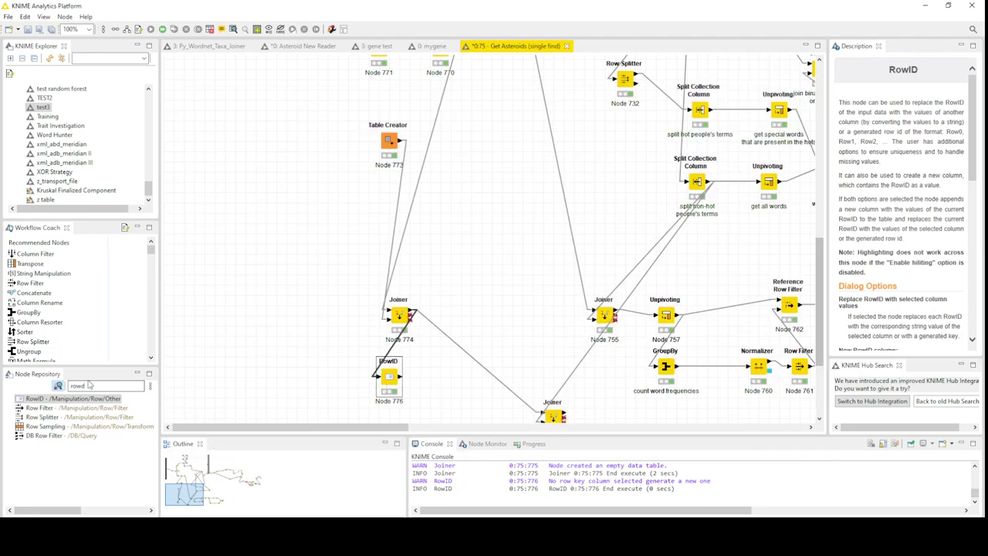
type("string")
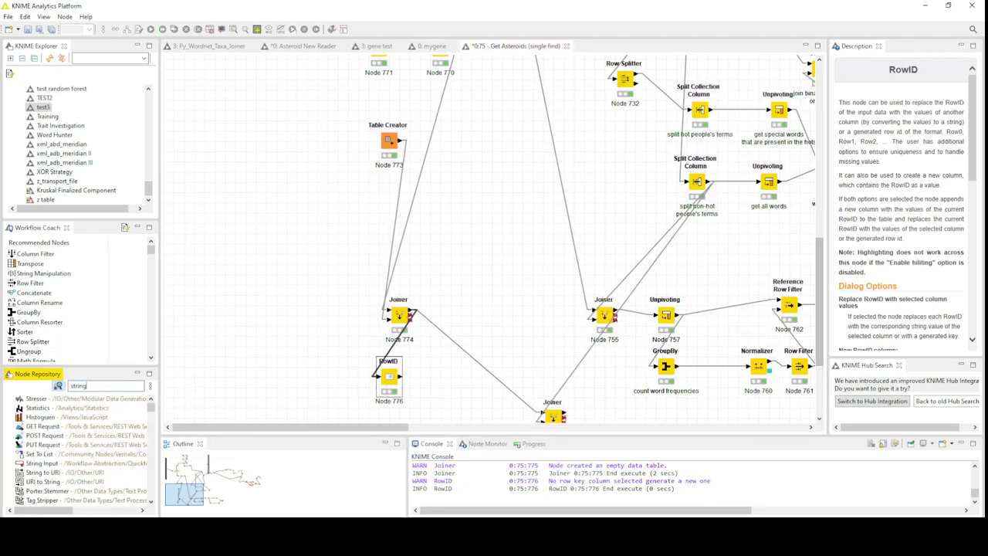
type(" repl")
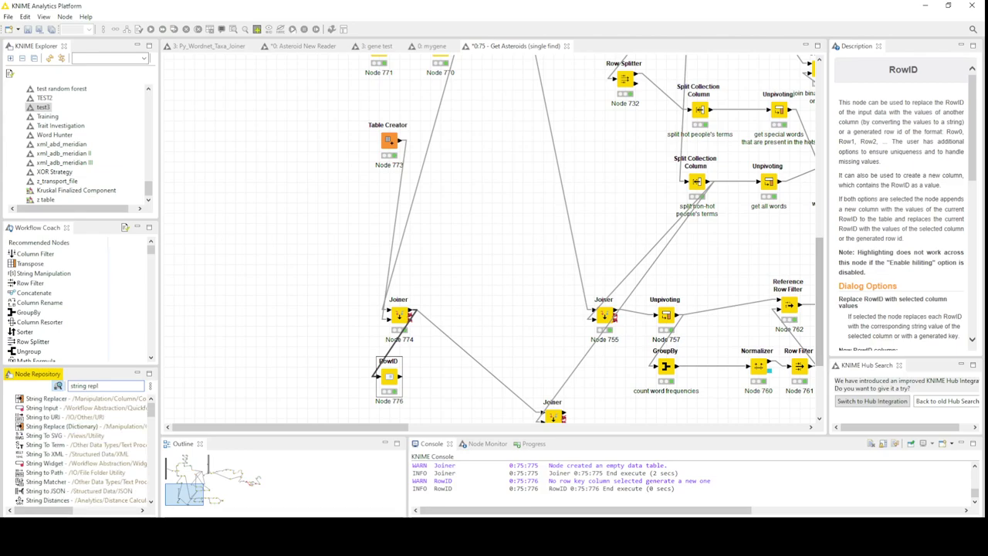
double_click(53, 398)
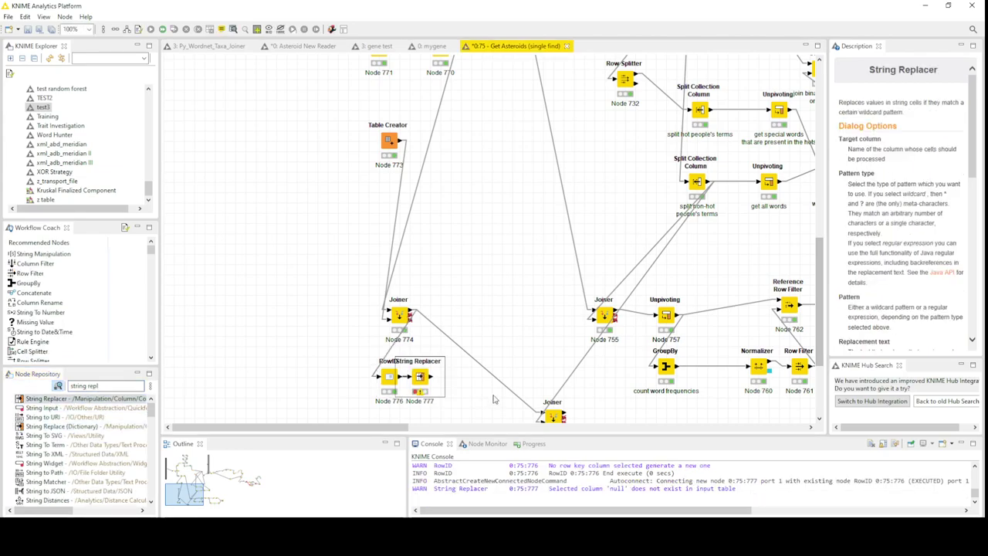
left_click_drag(429, 376, 458, 376)
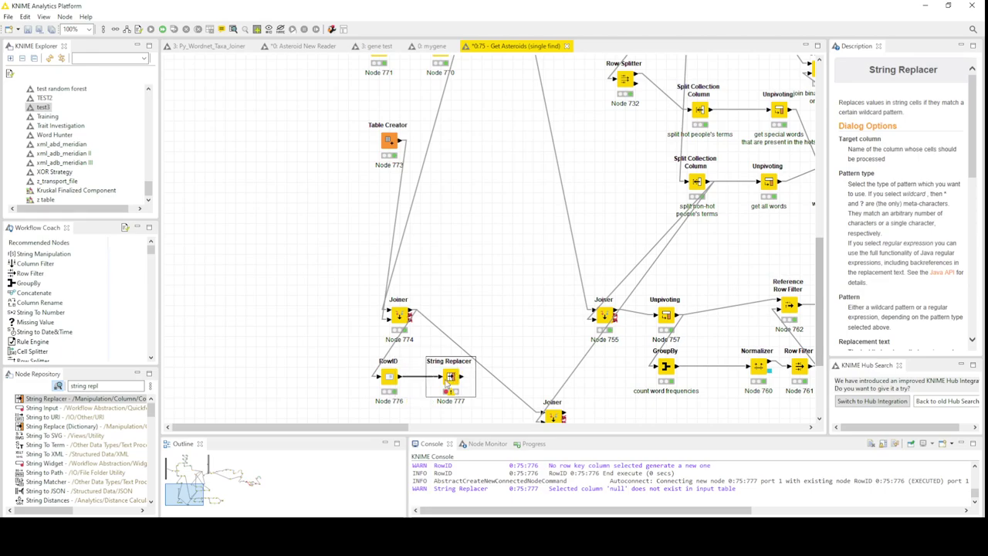
- Configure the String Replacer on the row column with the regular expression (.*)(_.*) and replacement text $1, and execute it
double_click(447, 384)
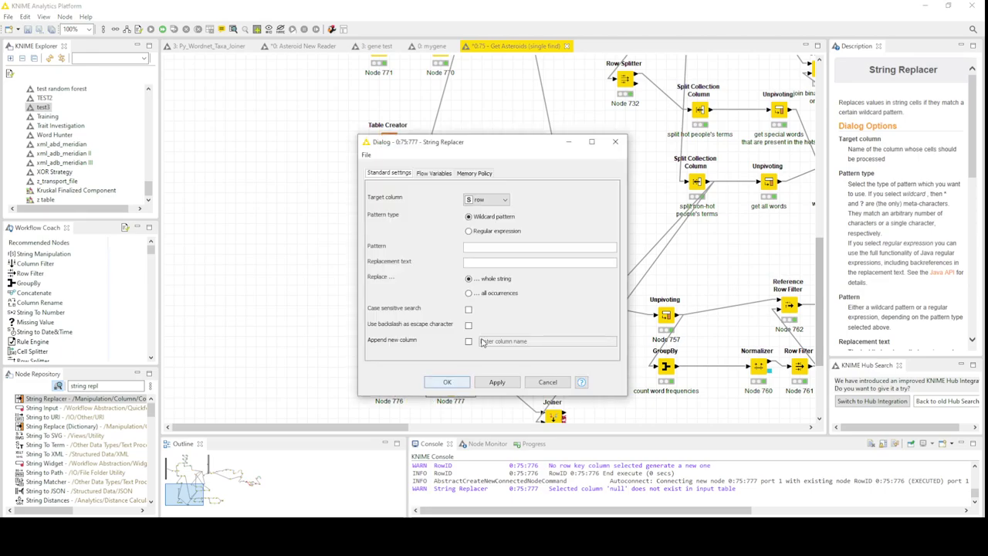
left_click(479, 246)
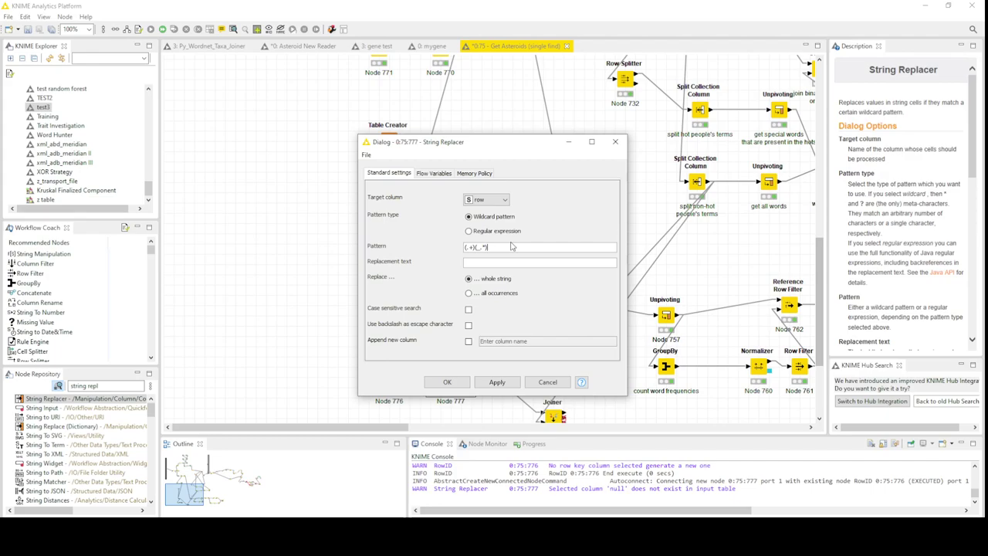
key("BackSpace")
key("BackSpace")
type(".*")
left_click(486, 230)
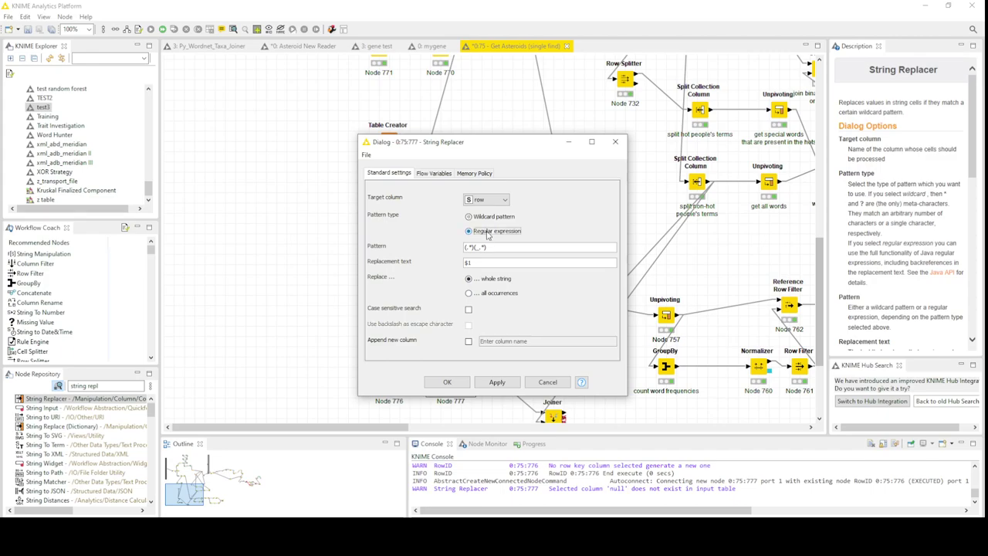
left_click(448, 383)
right_click(451, 377)
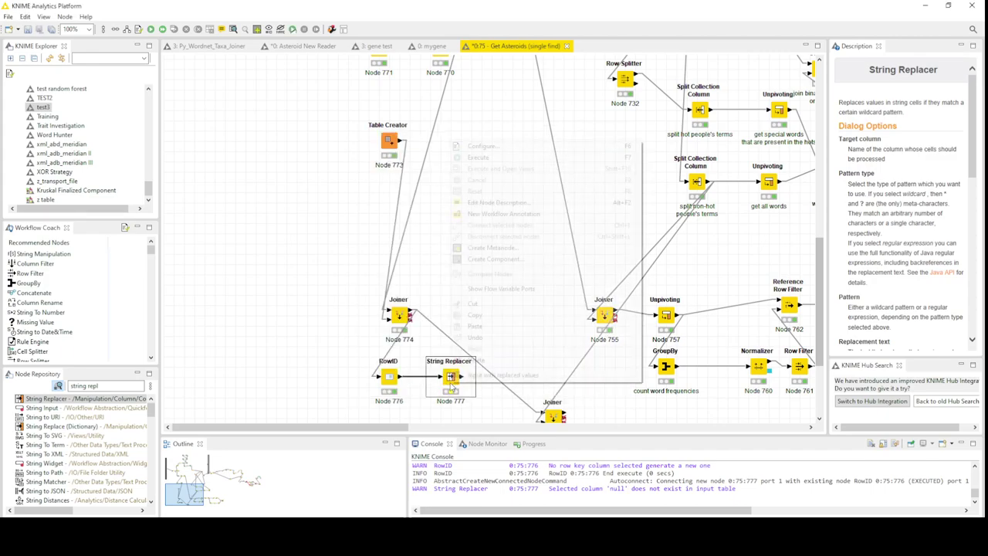
left_click(504, 159)
- Check the cleaned names in the String Replacer's output, widening the row column to read them in full
right_click(454, 371)
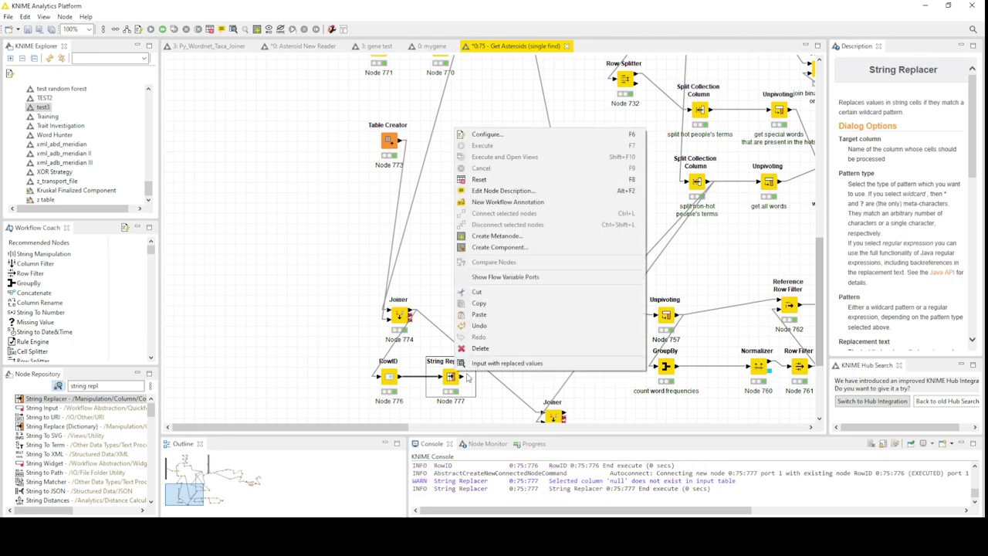
left_click(517, 364)
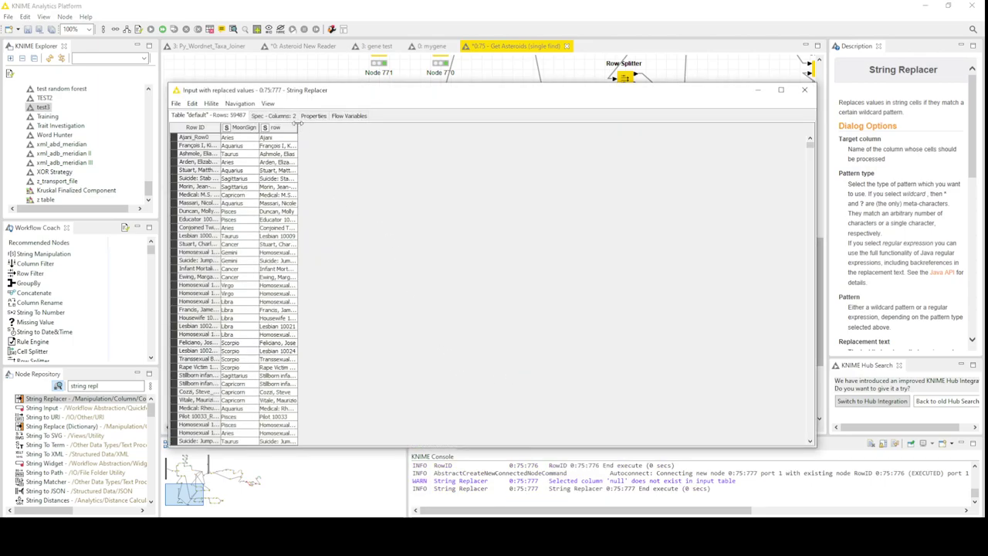
left_click(292, 127)
left_click_drag(297, 130, 375, 130)
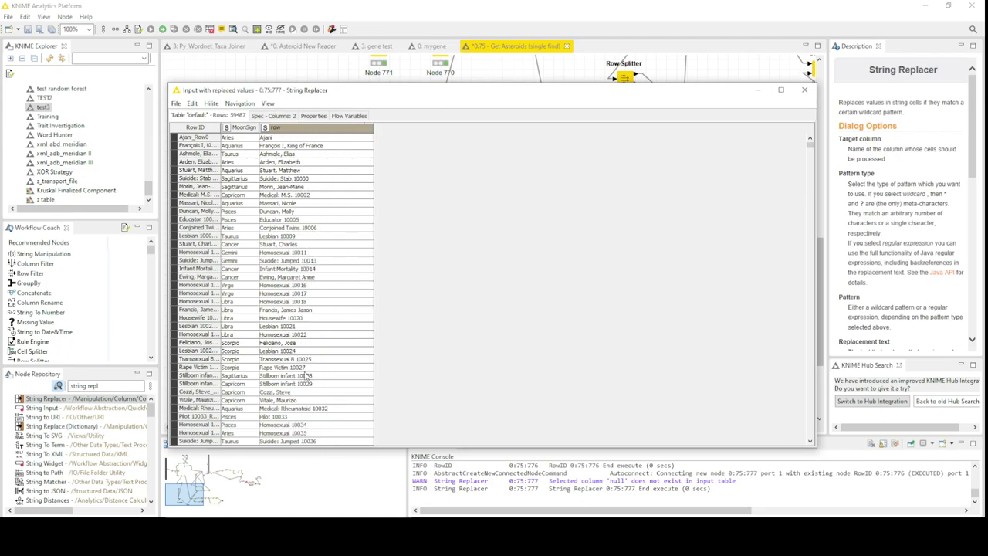
left_click(804, 89)
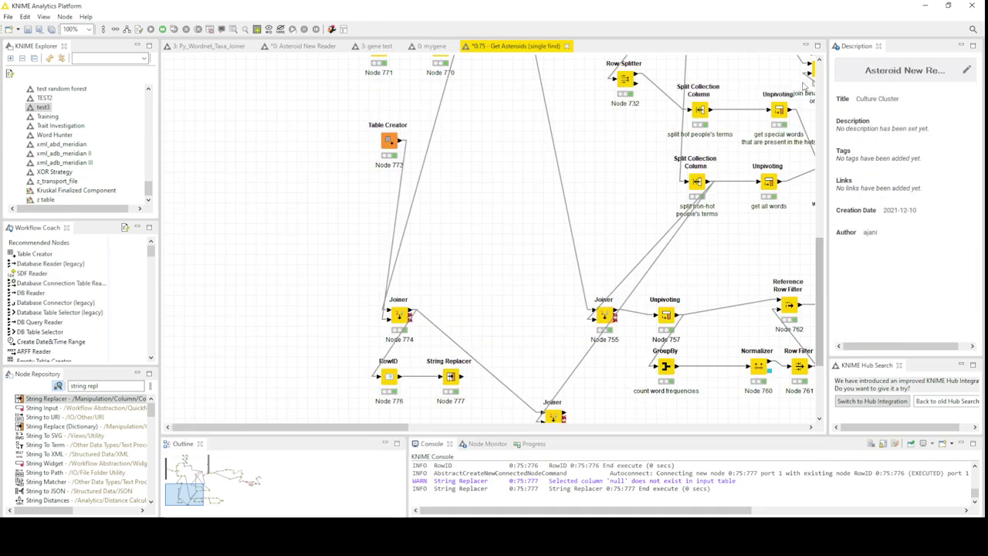
- Move the String Replacer closer to the RowID node and add a second RowID node after it, beneath the first one
left_click_drag(450, 377, 432, 377)
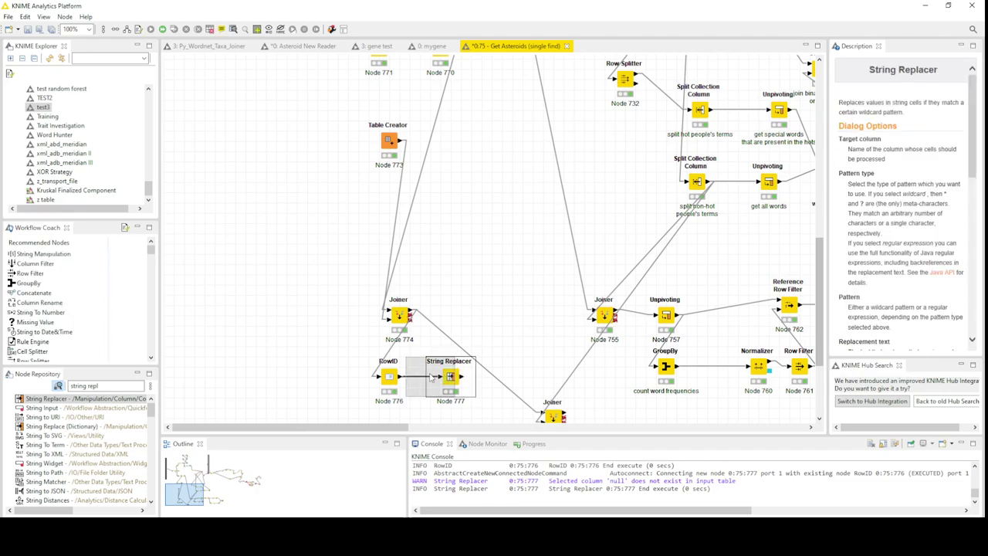
left_click(44, 378)
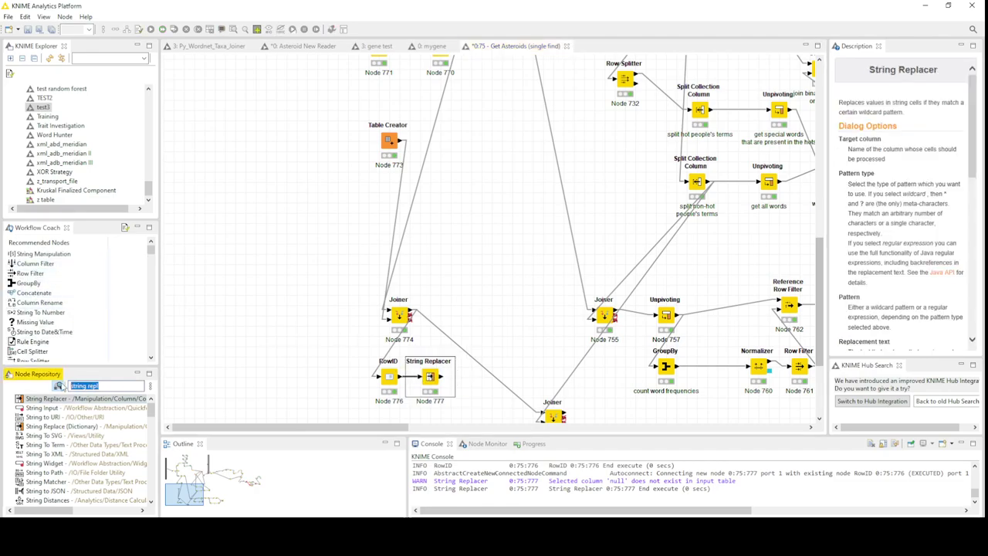
type("row")
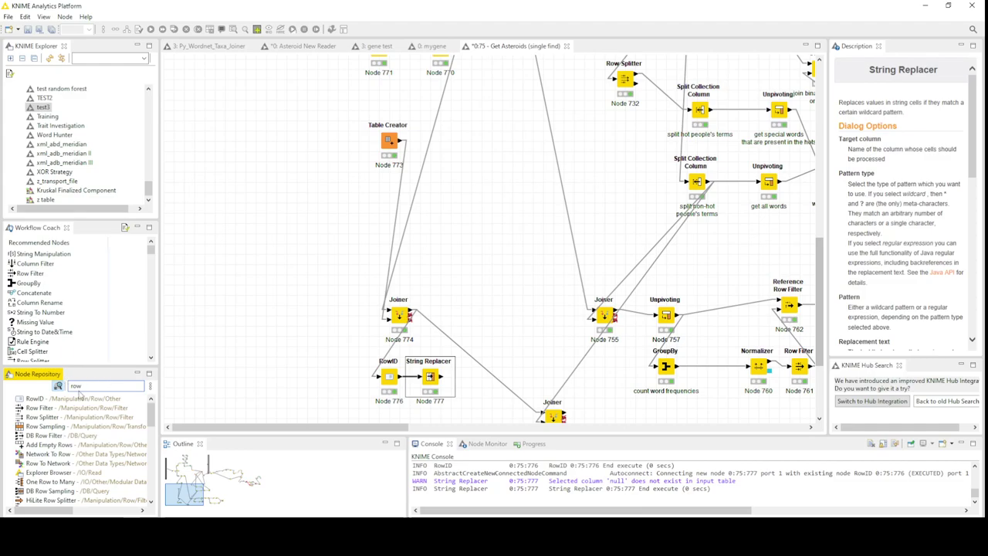
left_click_drag(44, 398, 390, 298)
- Configure the second RowID node to replace the RowID with the row column, removing that column, and execute it
double_click(390, 301)
left_click(510, 220)
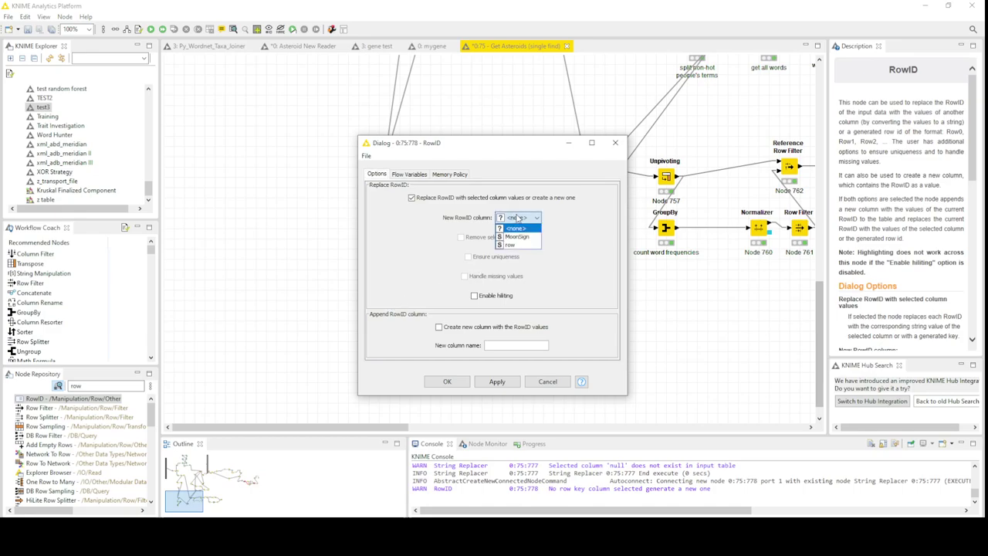
left_click(522, 245)
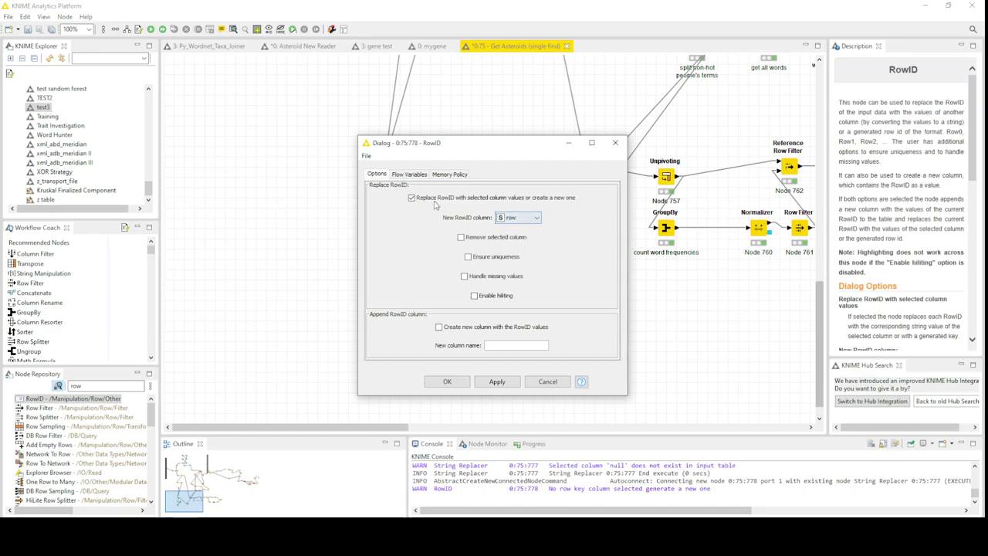
left_click(481, 238)
left_click(444, 381)
right_click(392, 307)
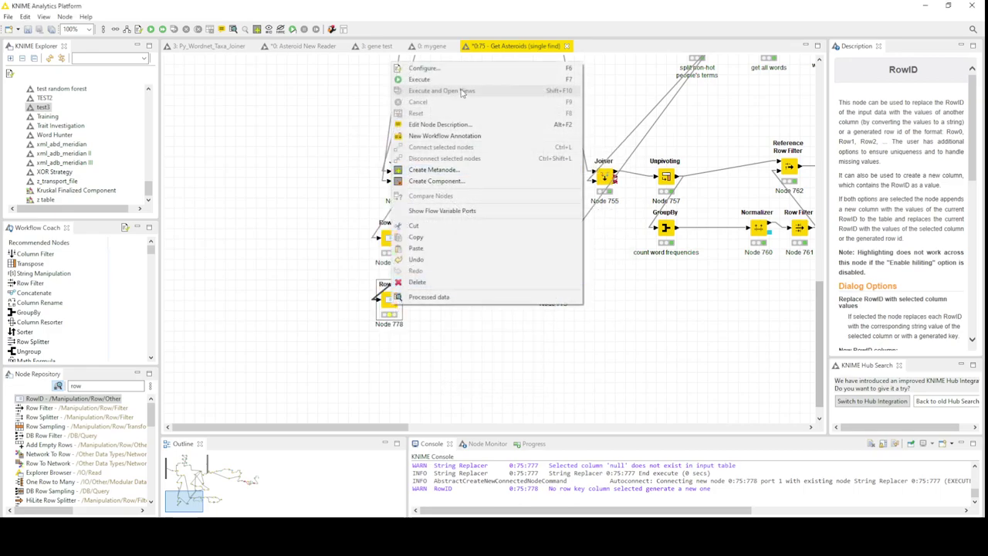
left_click(433, 79)
- Check the row IDs and MoonSign values in the second RowID node's processed data
right_click(387, 308)
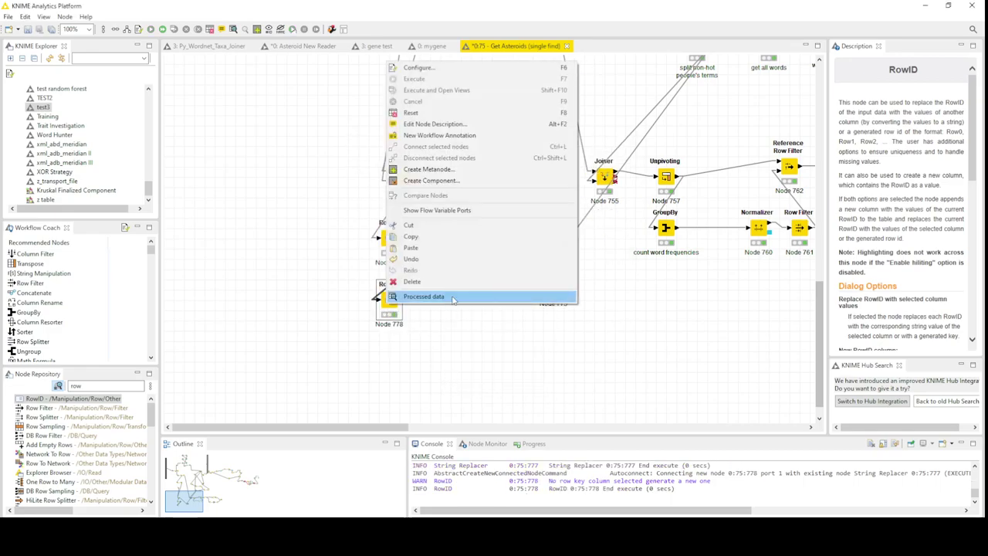
left_click(454, 297)
left_click(223, 128)
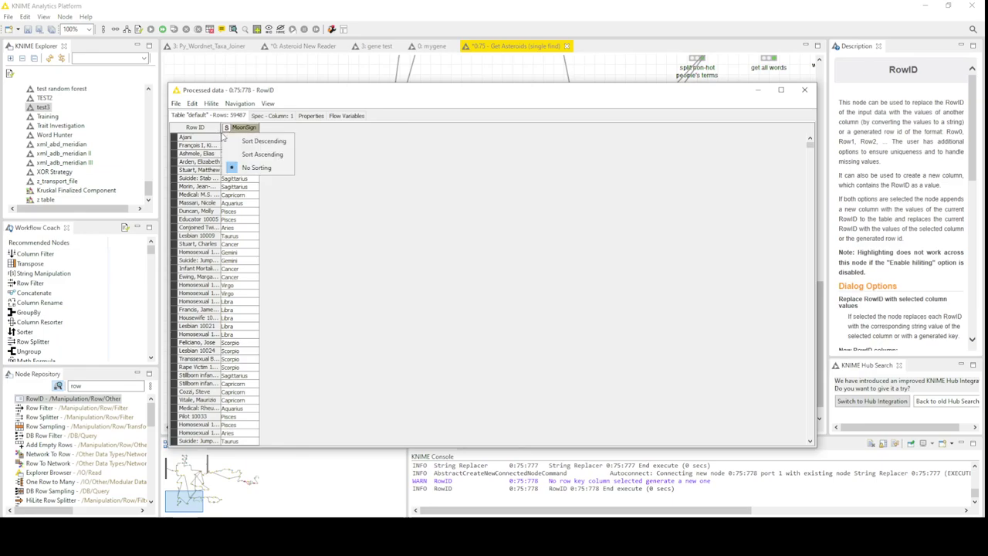
left_click(360, 151)
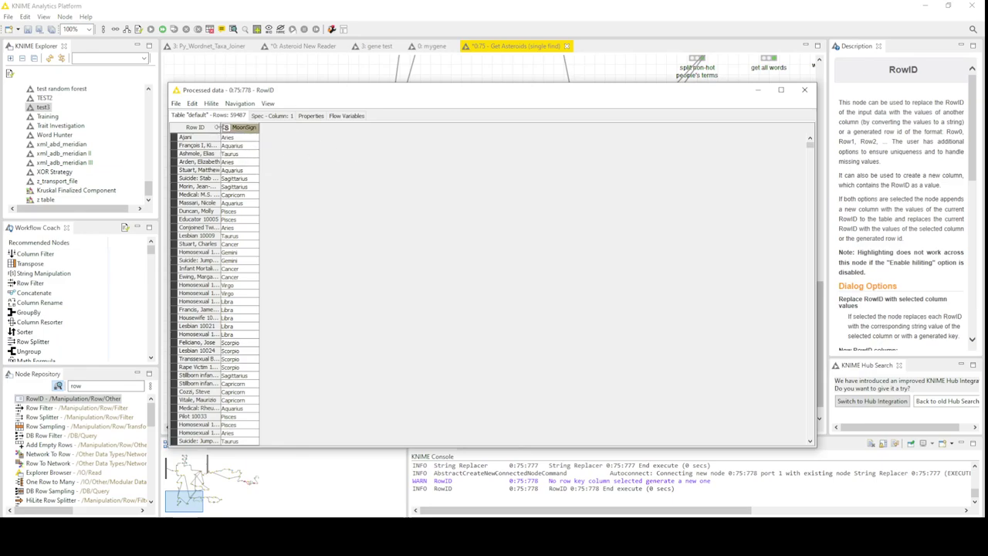
left_click(804, 90)
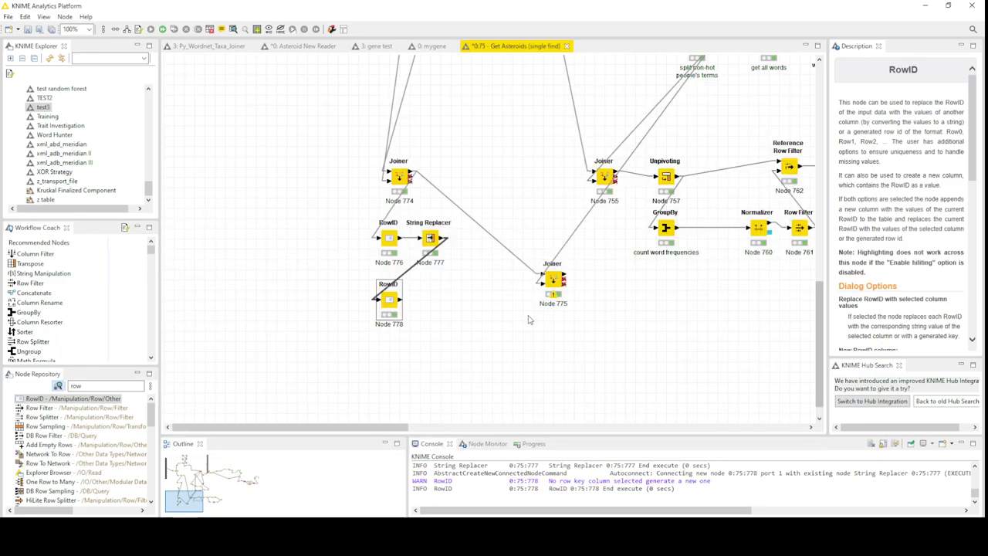
- Connect the second RowID node's output to the lower Joiner that receives the people's terms, and execute that Joiner
left_click_drag(401, 301, 548, 279)
right_click(554, 280)
left_click(623, 28)
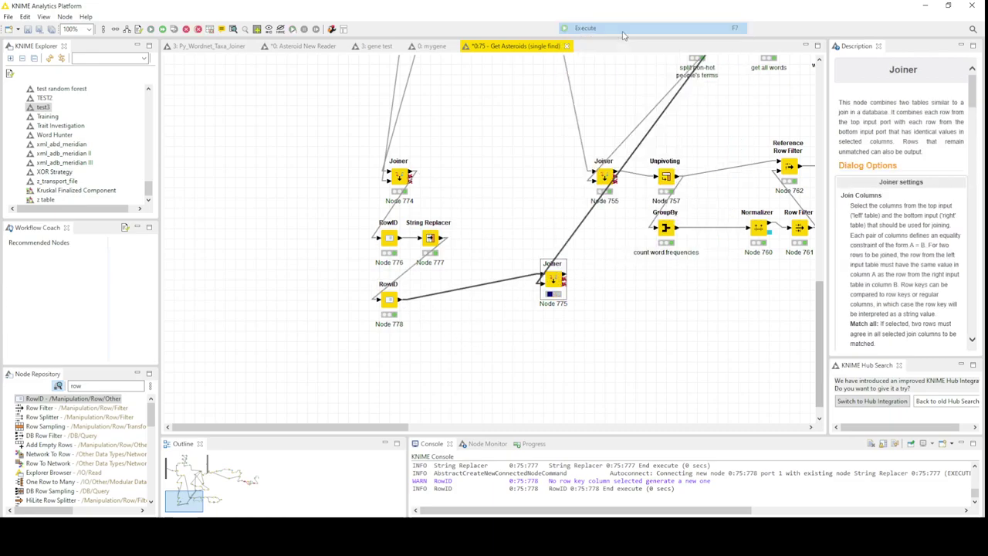
- Review the MoonSign values beside the people's terms in the lower Joiner's join result
right_click(554, 283)
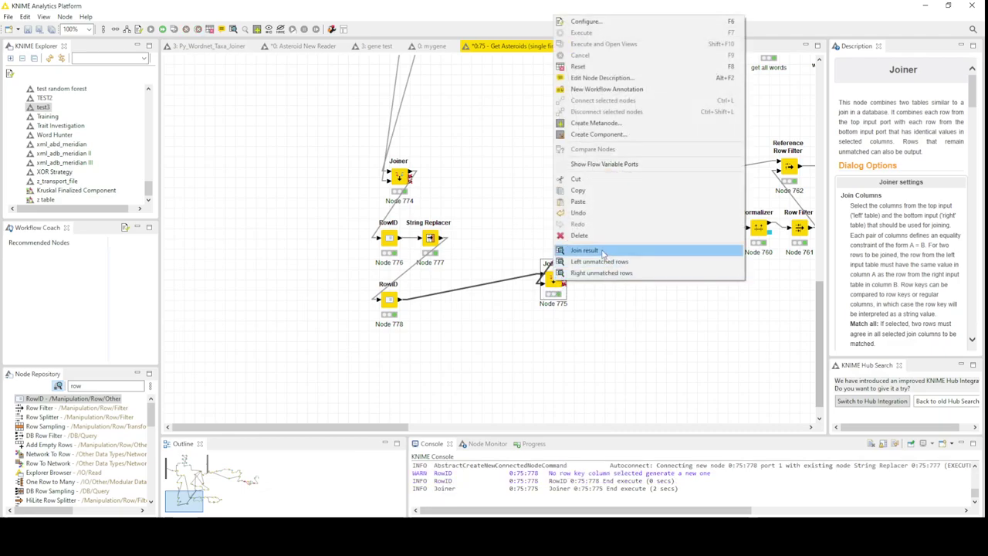
left_click(604, 253)
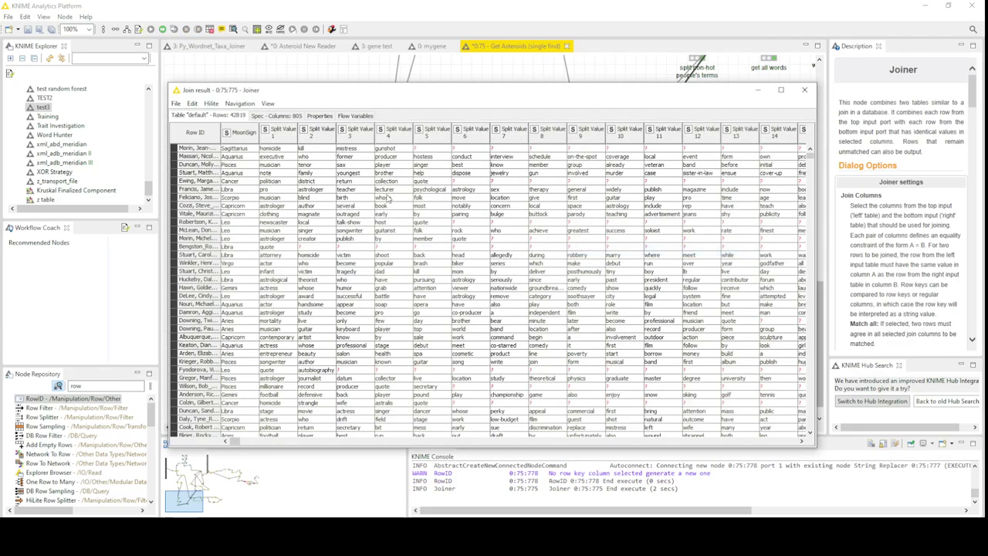
left_click(804, 90)
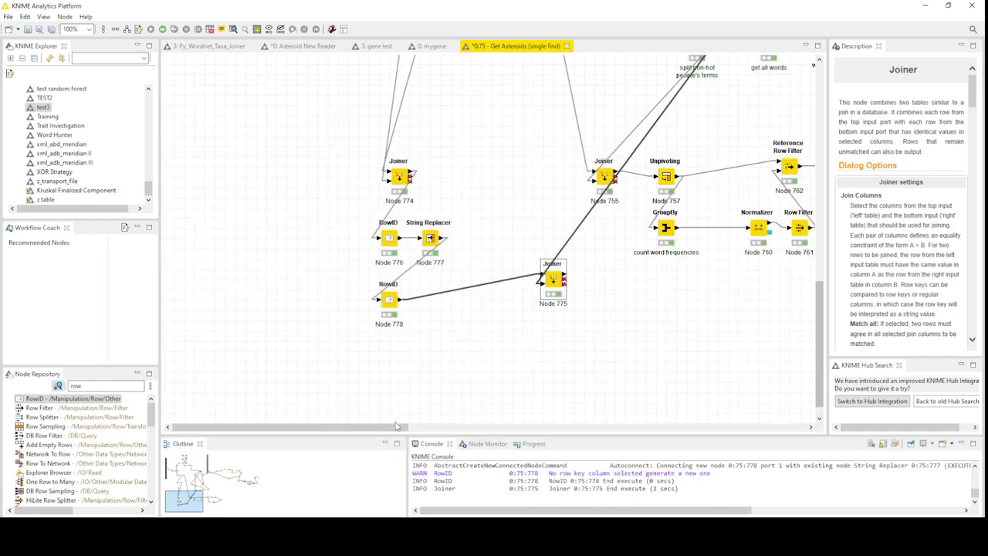
- Duplicate the six word-filtering nodes from Unpivoting through Pivoting, place the copies below the originals, and connect Joiner Node 775's first output to the copied Unpivoting node
left_click_drag(395, 426, 515, 426)
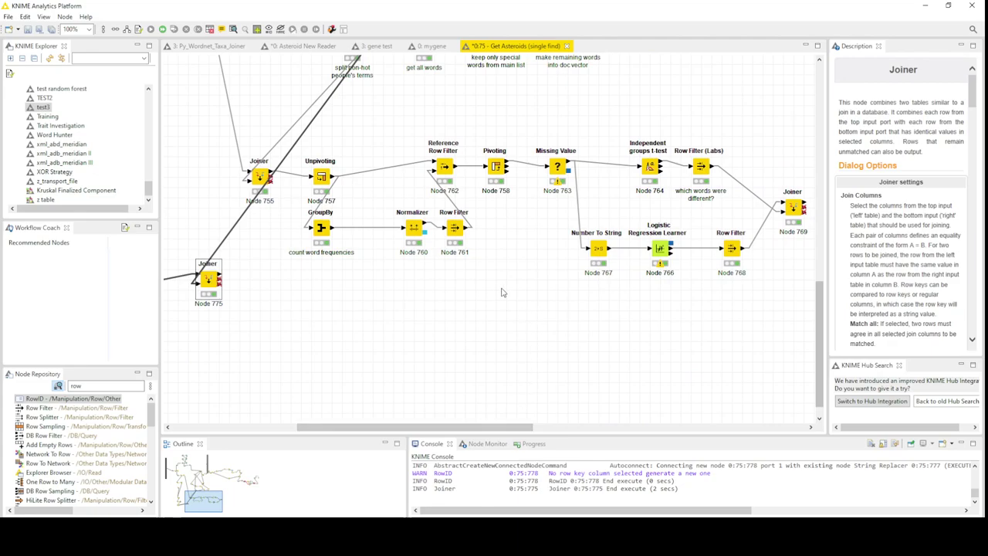
left_click_drag(497, 293, 371, 232)
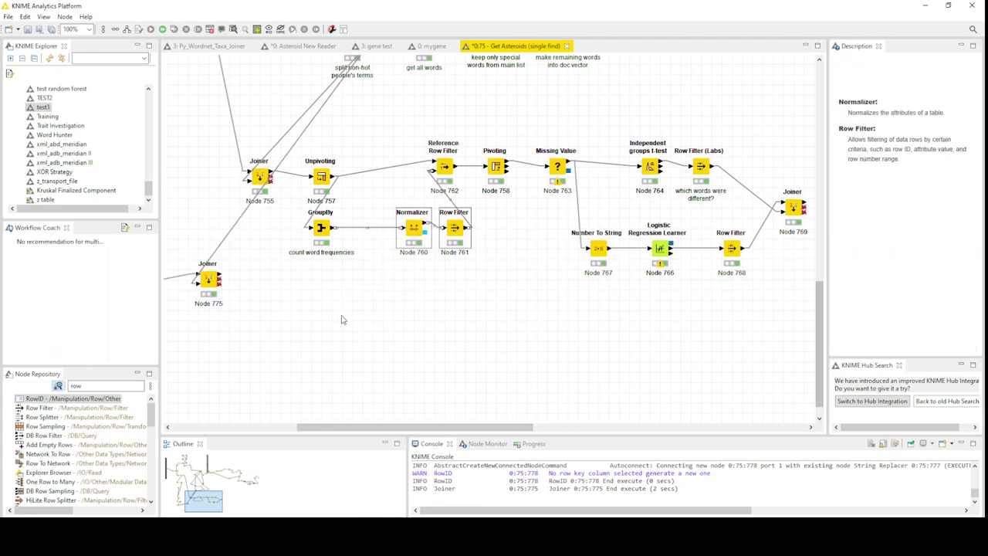
left_click_drag(451, 317, 330, 135)
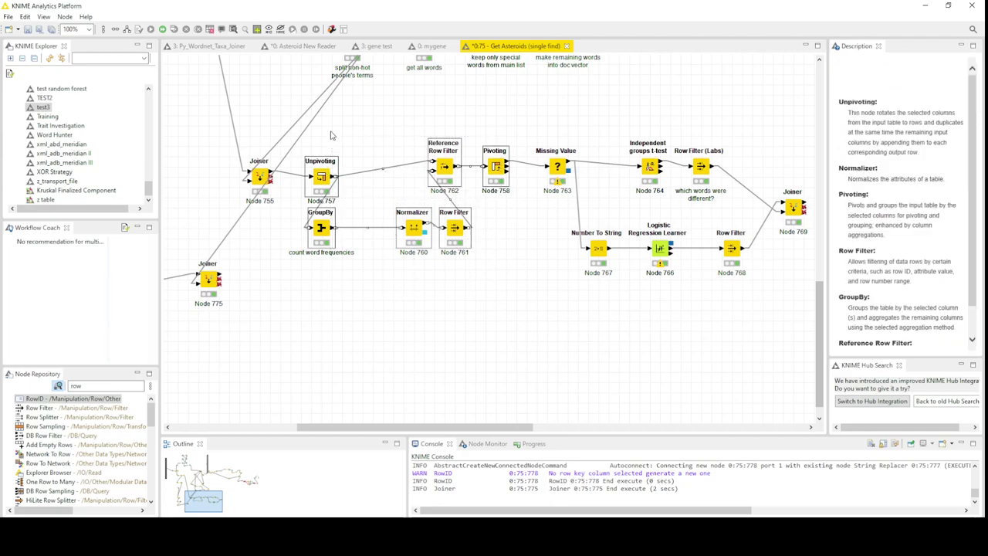
key("ctrl+c")
key("ctrl+v")
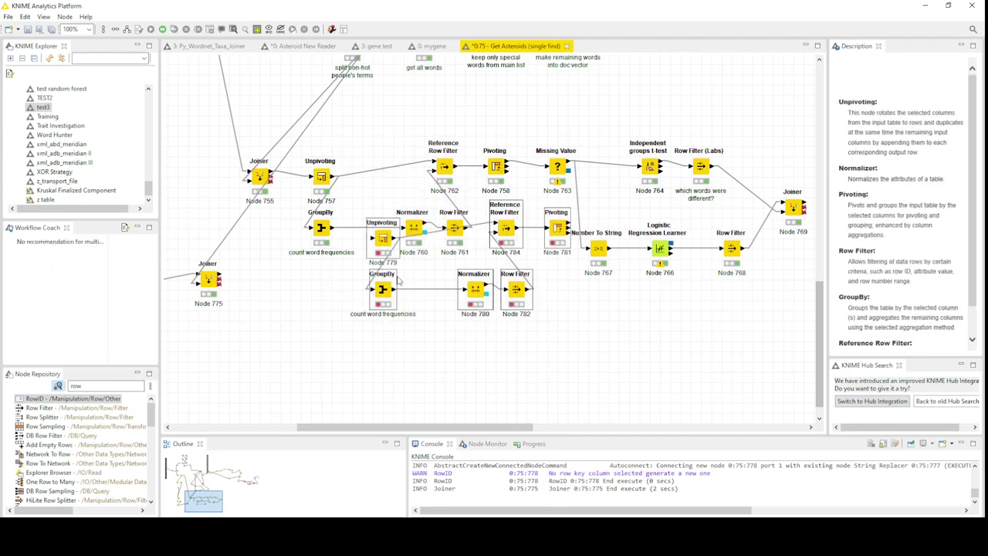
left_click_drag(383, 291, 301, 384)
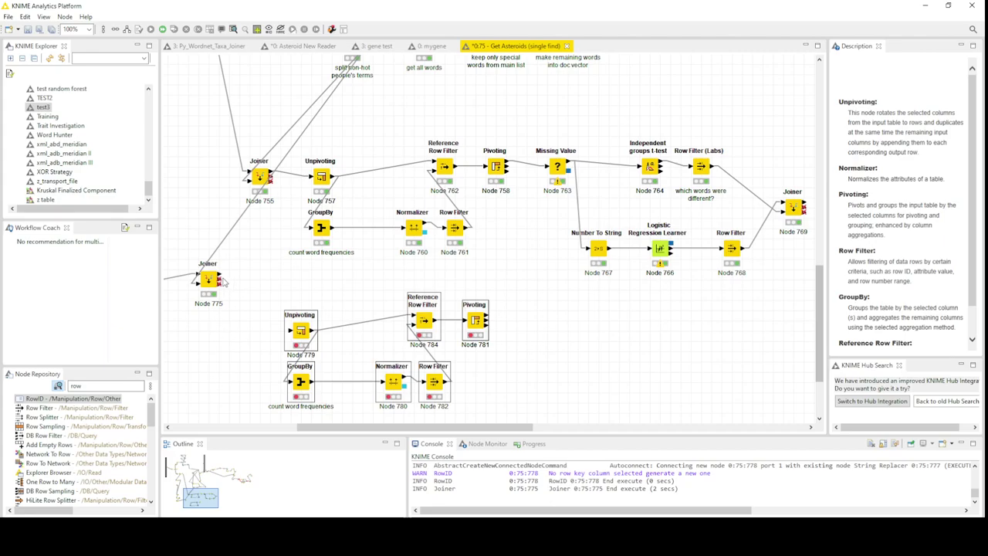
left_click(208, 278)
left_click_drag(220, 279, 294, 331)
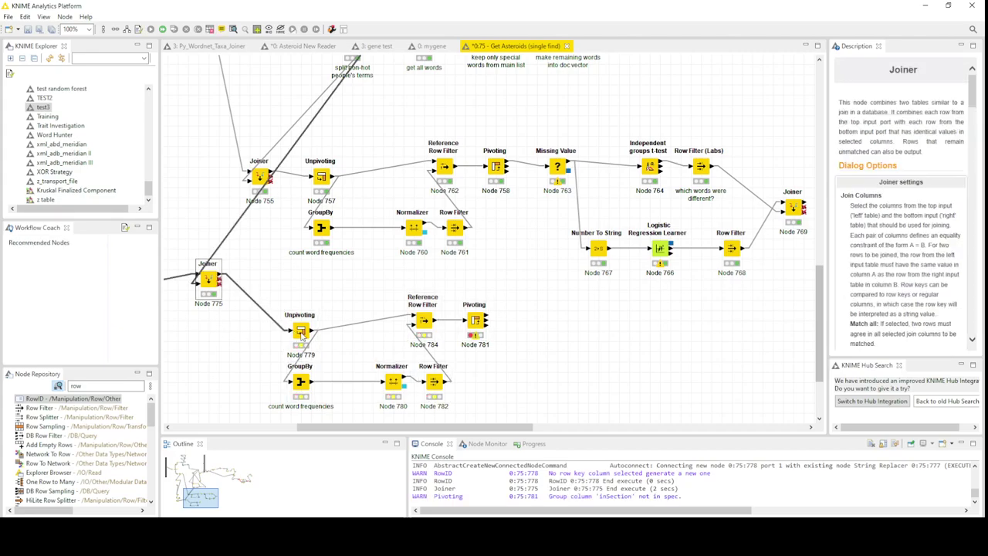
- Configure the copied Unpivoting node to exclude MoonSign from the value columns and retain MoonSign instead of inSection, and execute it
double_click(301, 331)
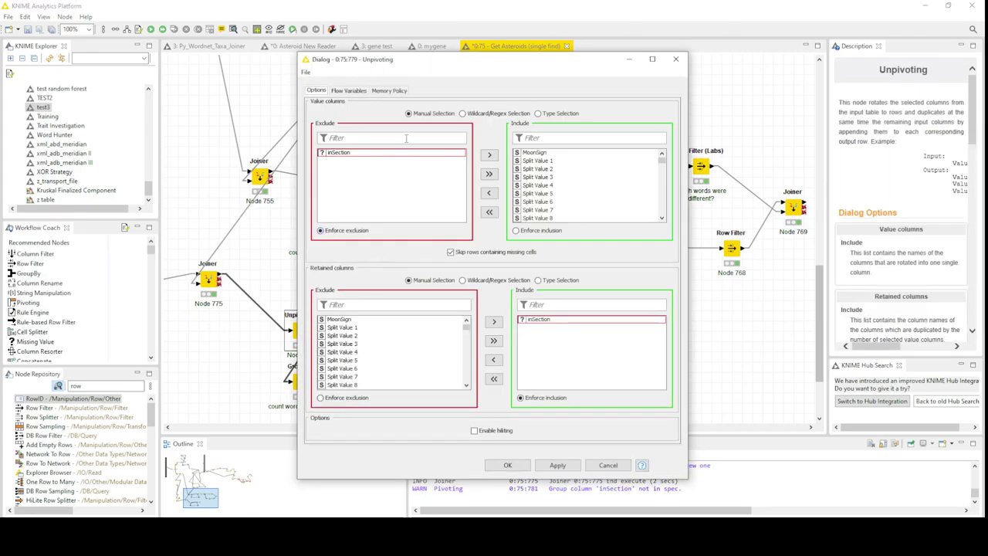
double_click(384, 154)
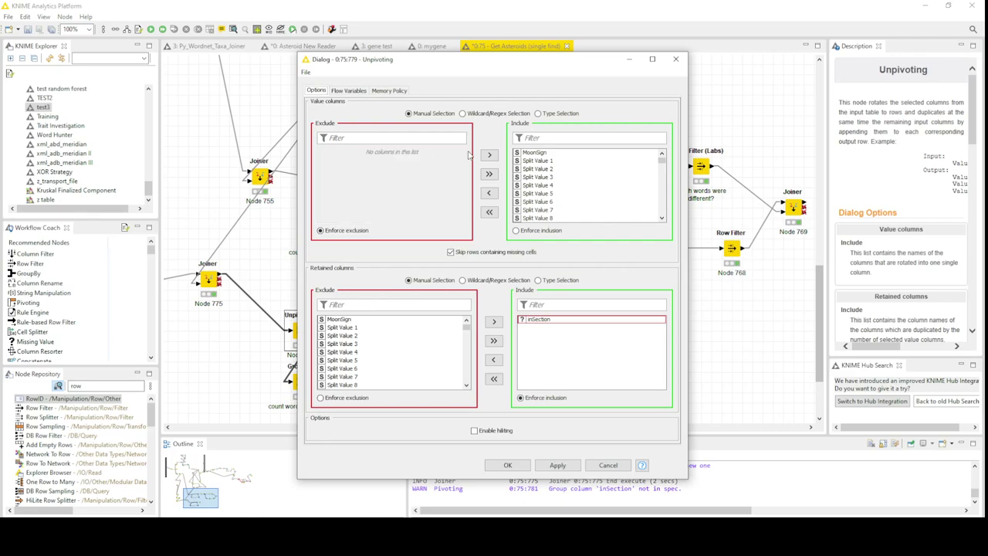
double_click(535, 154)
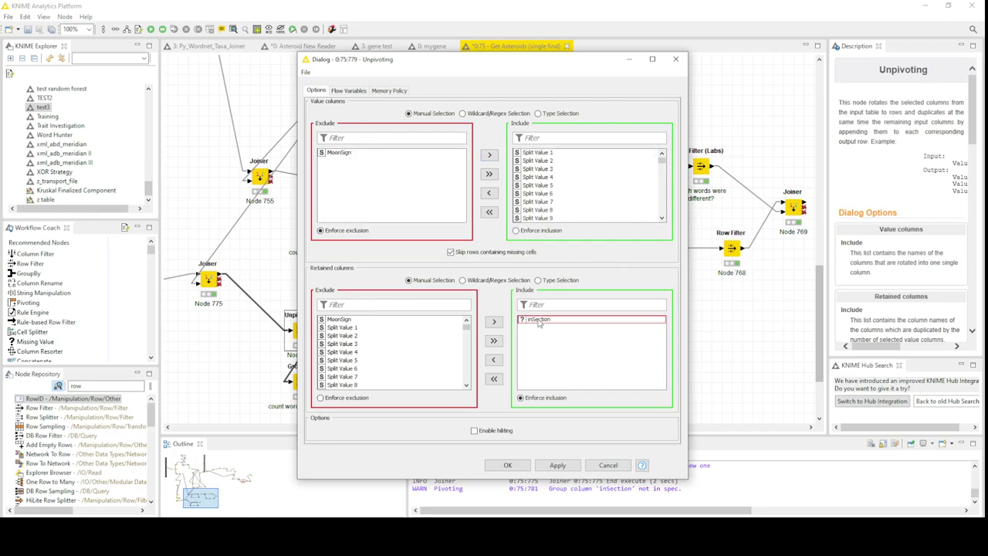
key("Delete")
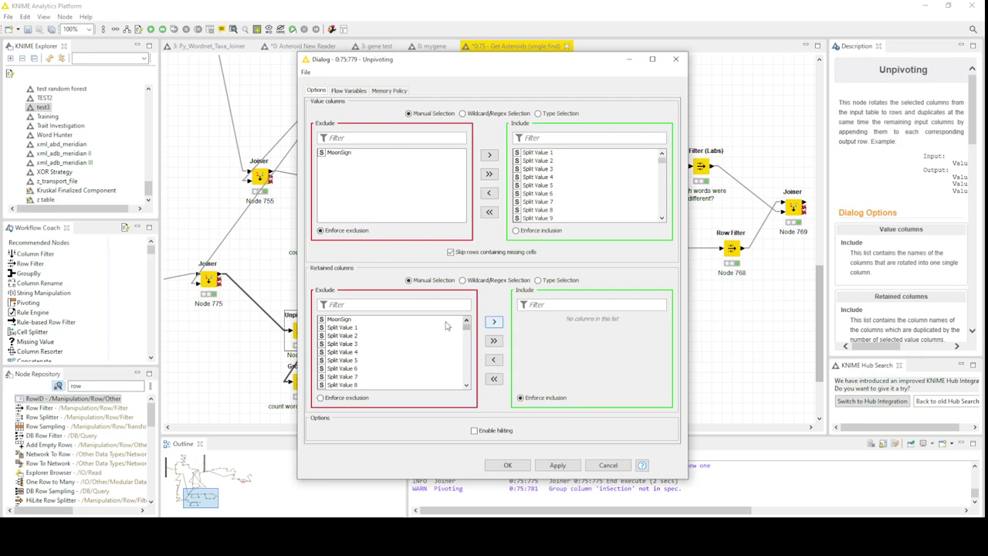
double_click(342, 319)
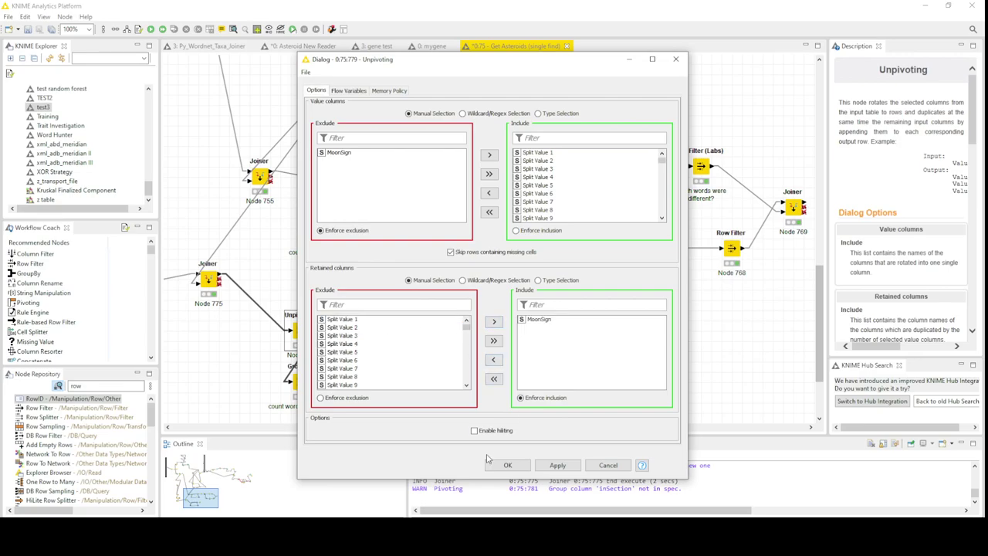
left_click(507, 464)
right_click(296, 333)
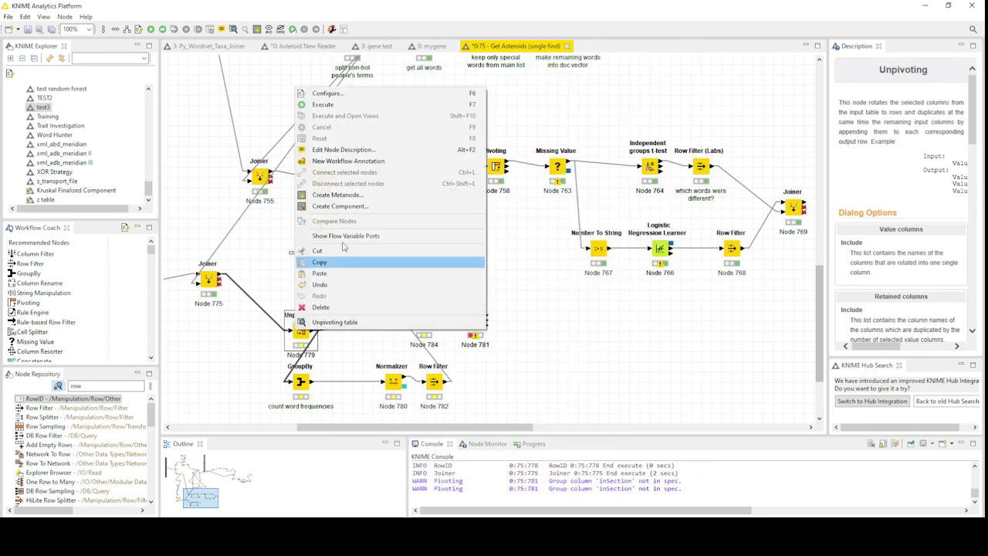
left_click(334, 105)
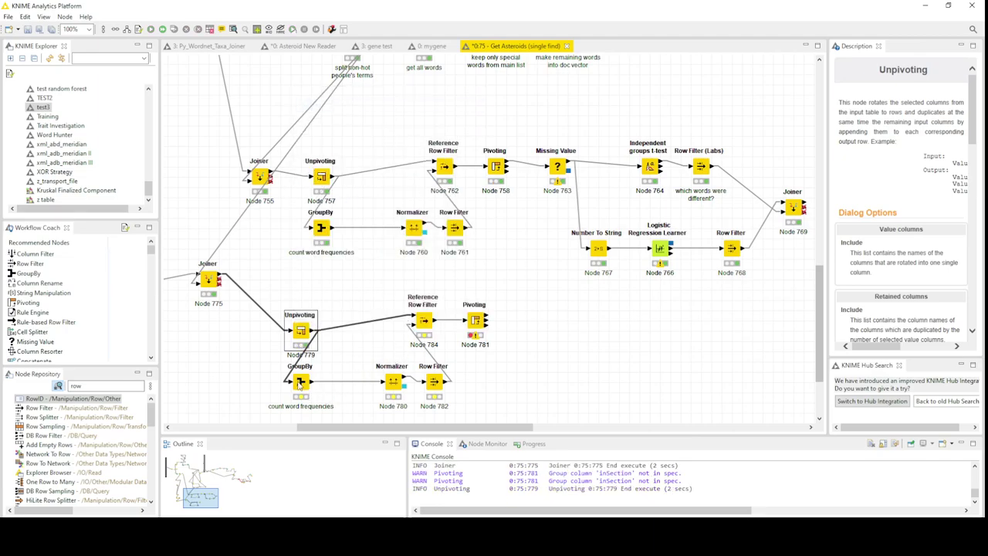
- Review the group column and manual aggregation settings of the copied GroupBy node
double_click(301, 381)
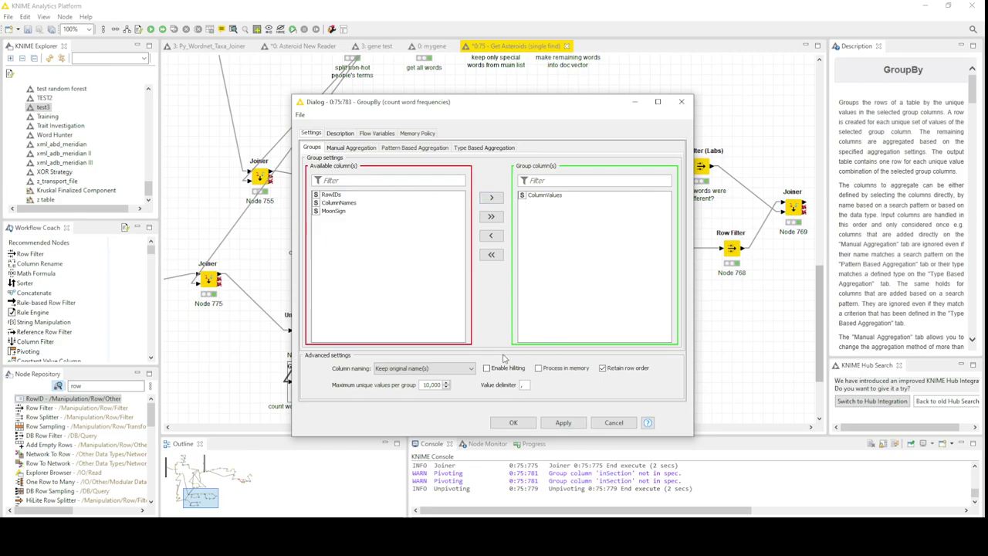
left_click(346, 149)
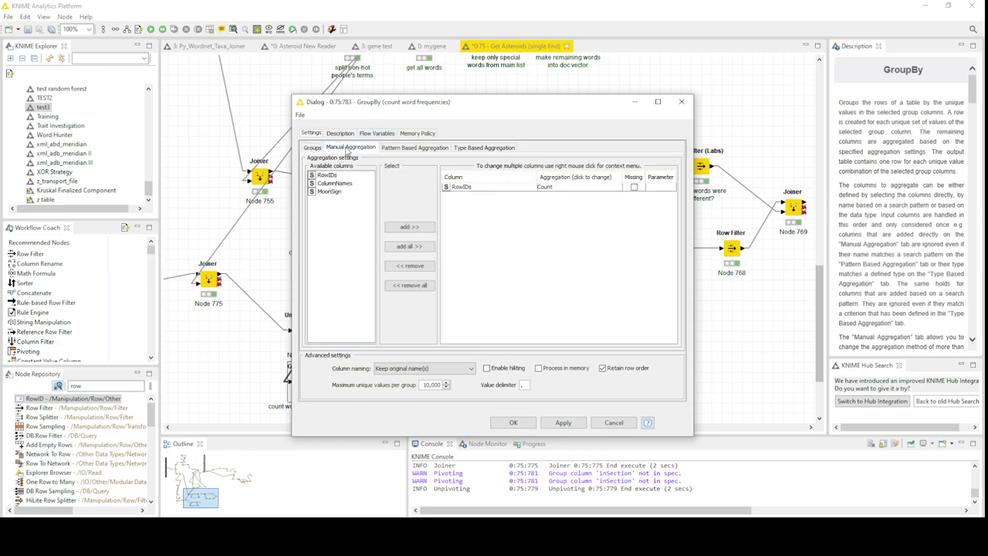
left_click(611, 423)
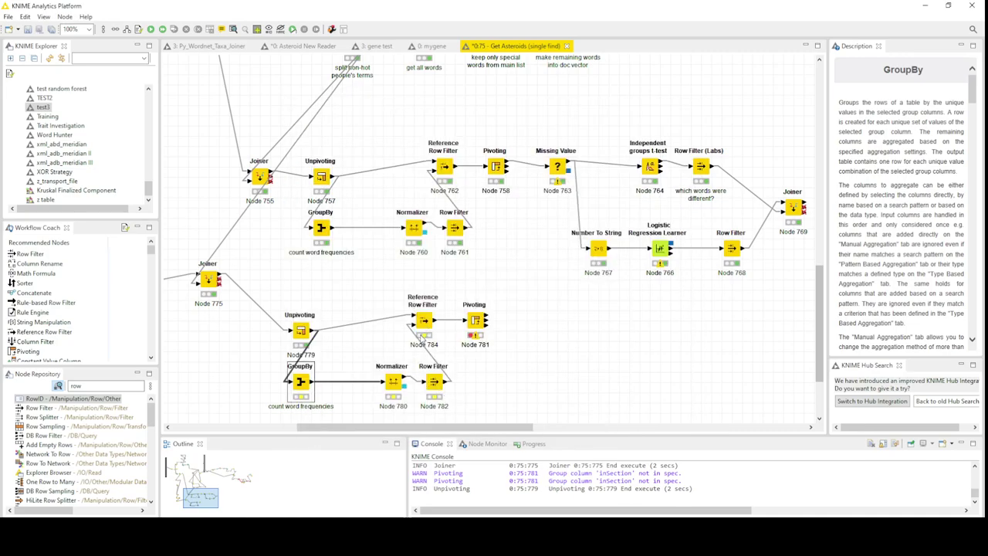
- Execute the copied Reference Row Filter together with its upstream nodes and check its reference column settings
left_click(423, 322)
right_click(423, 321)
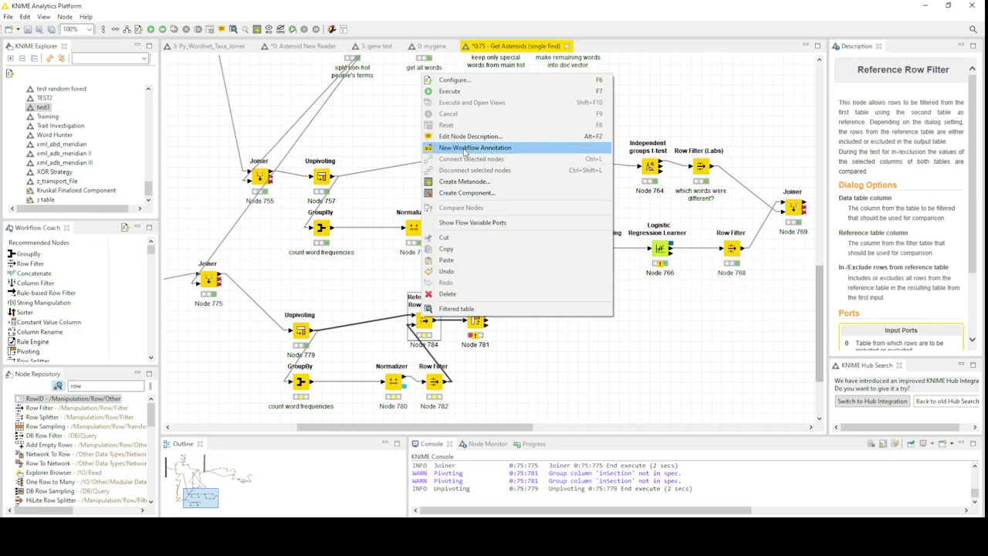
left_click(503, 336)
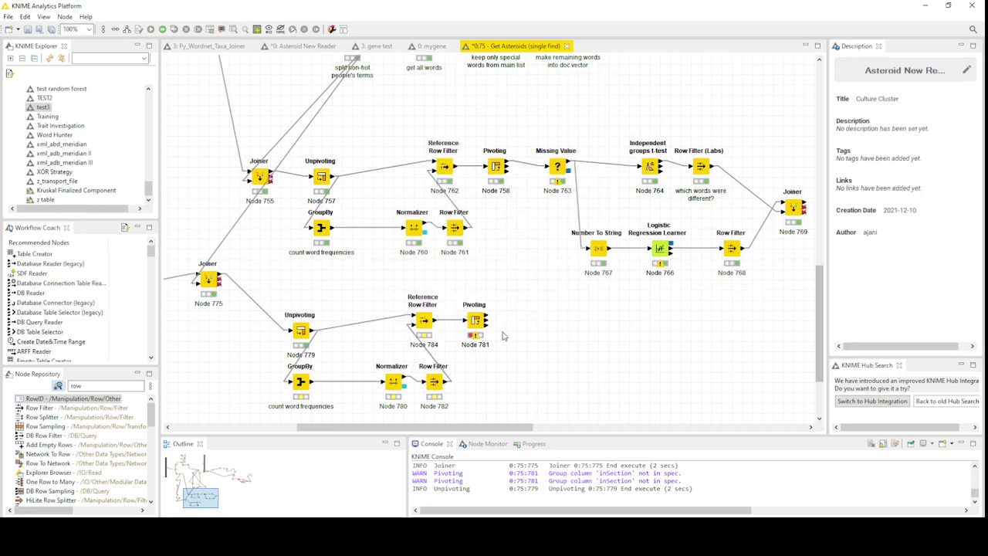
right_click(434, 319)
left_click(464, 96)
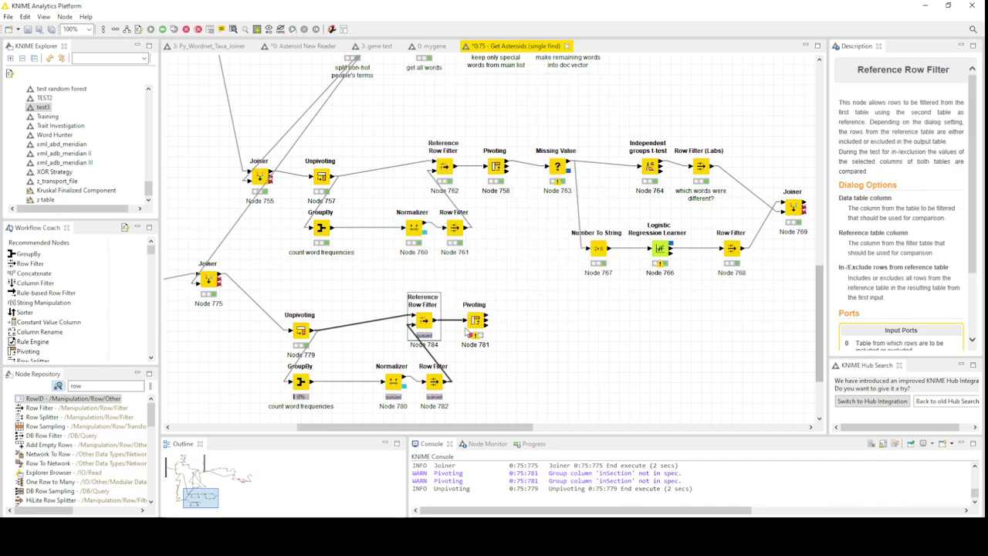
double_click(424, 321)
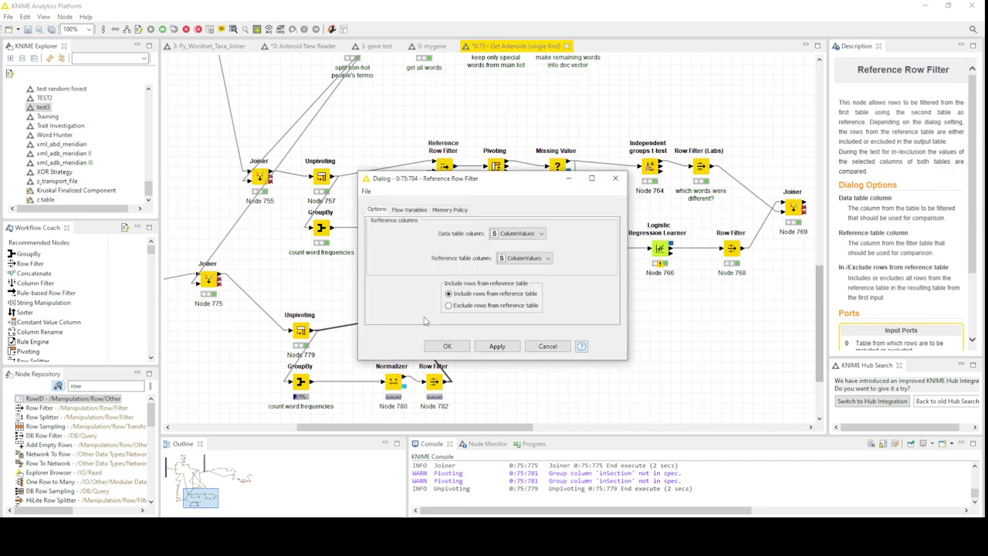
left_click(548, 347)
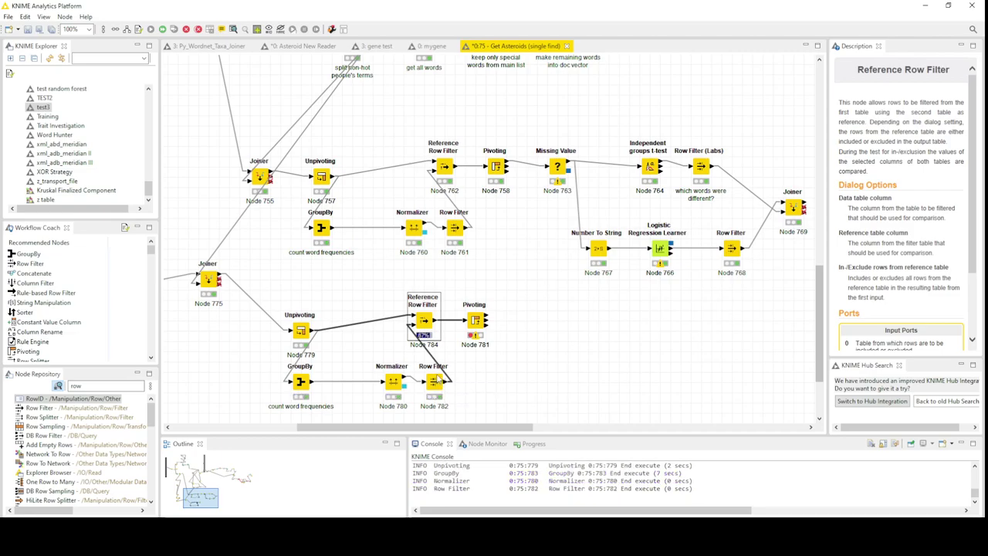
- Inspect the ColumnValues and MoonSign columns in the filtered table of the copied Reference Row Filter
right_click(429, 317)
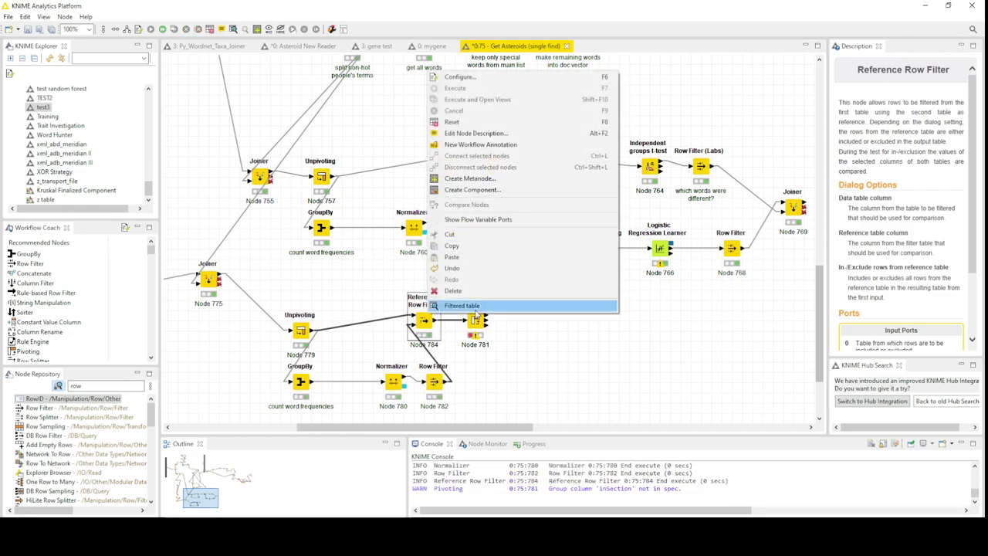
left_click(477, 308)
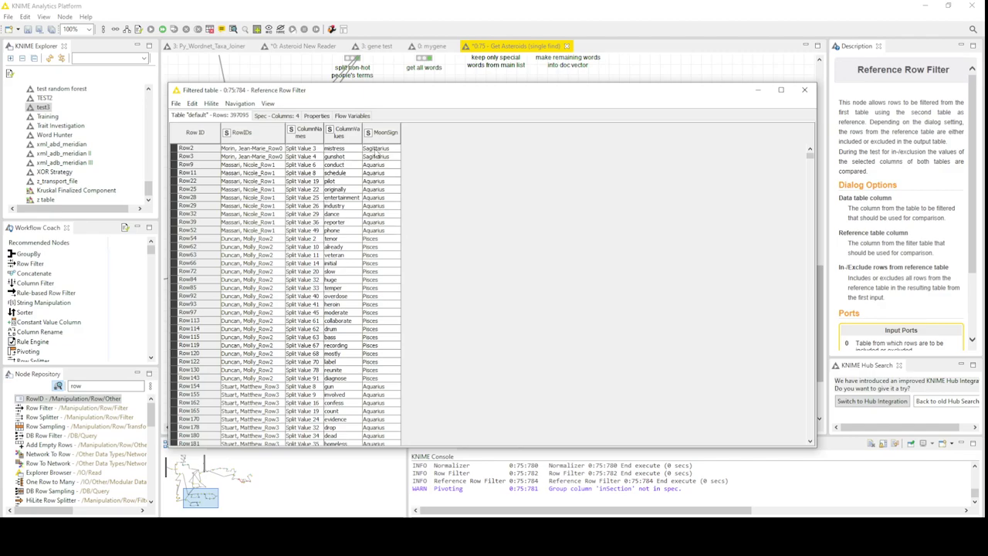
left_click_drag(376, 153, 378, 272)
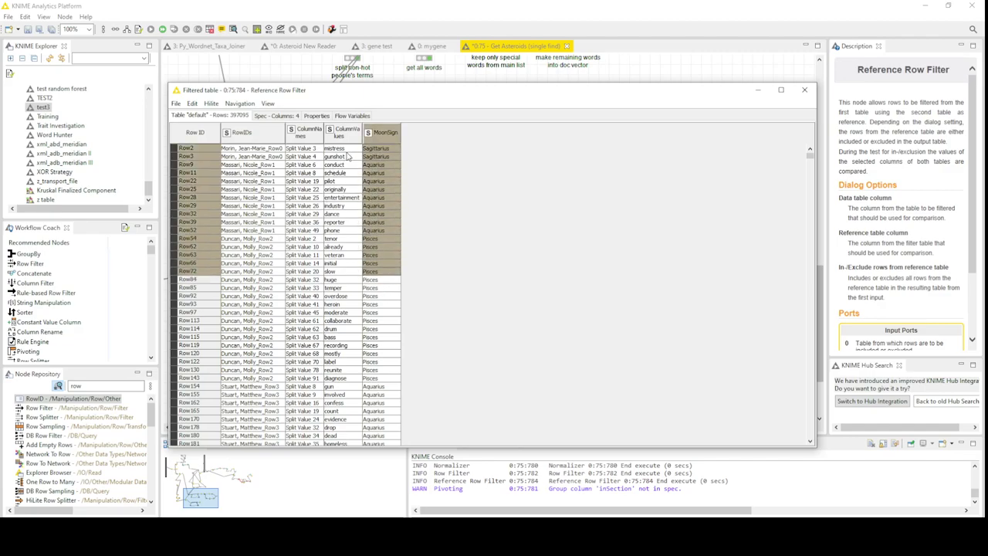
left_click_drag(347, 156, 348, 328)
scroll(366, 368, "down", 4)
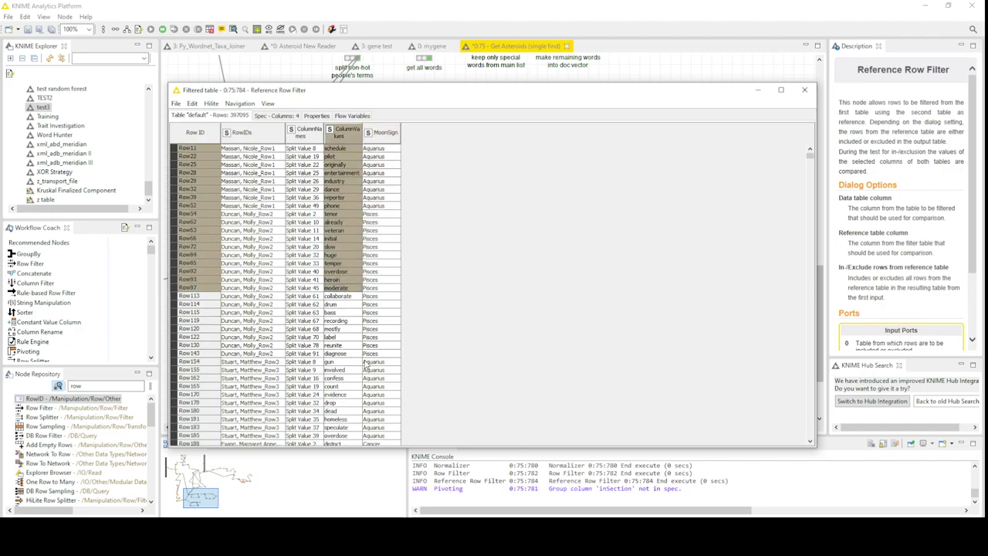
scroll(366, 360, "up", 4)
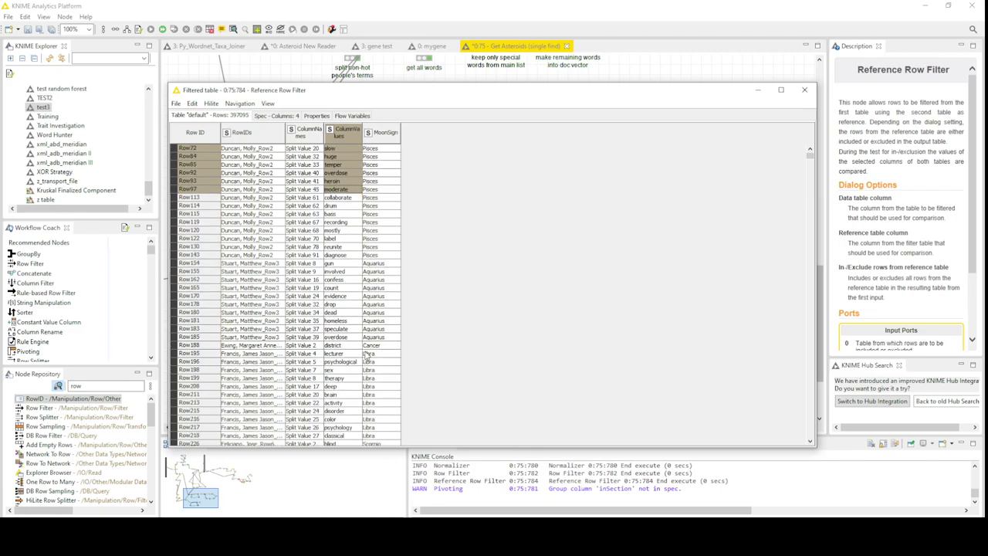
left_click(805, 90)
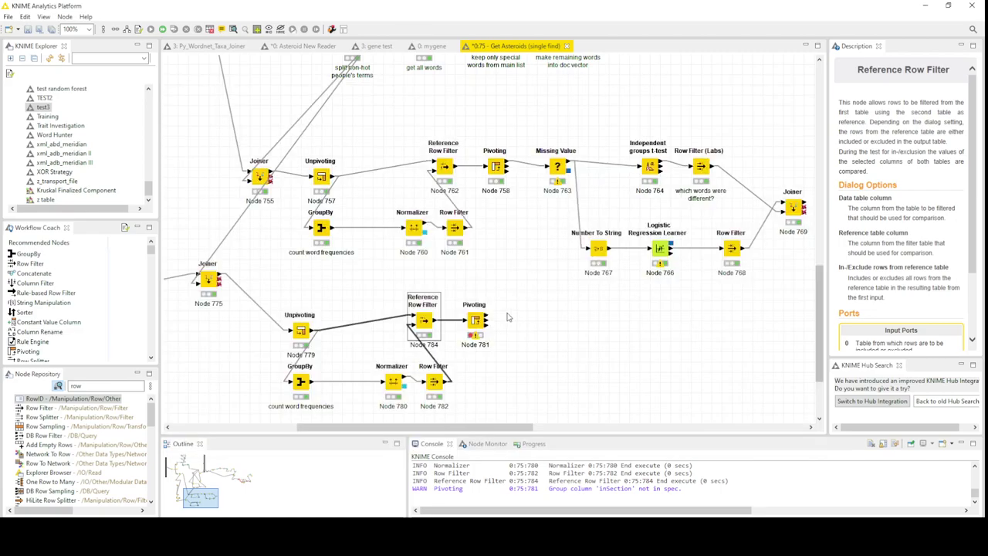
double_click(478, 318)
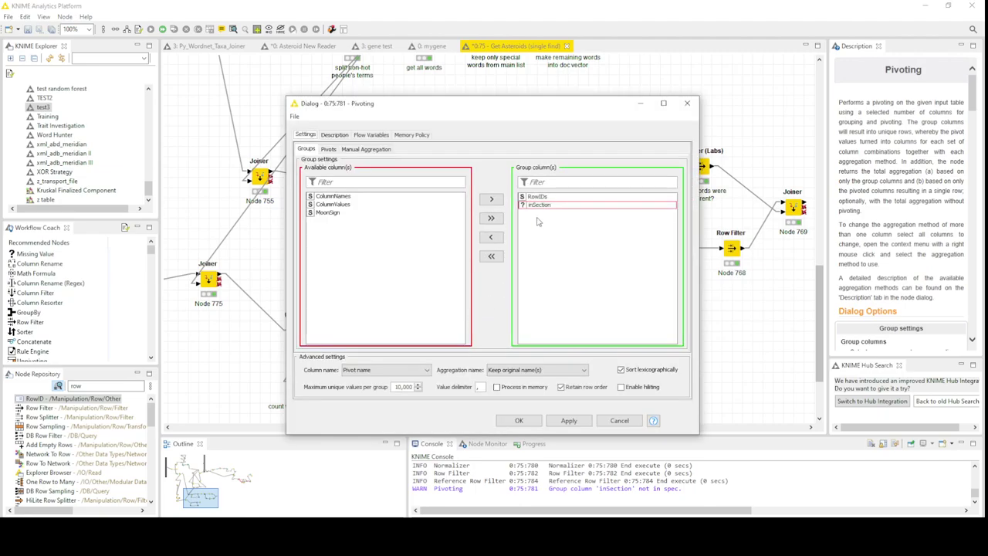
double_click(538, 205)
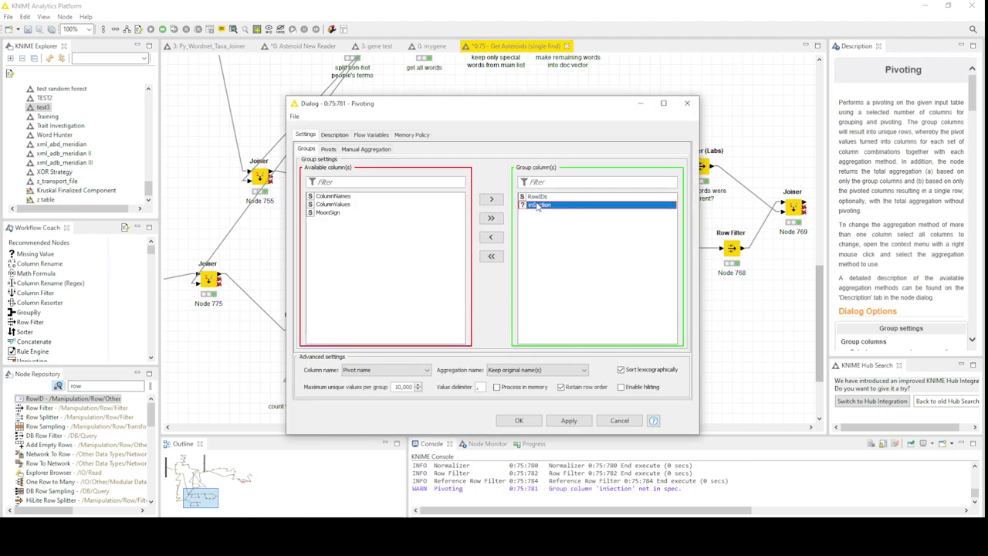
double_click(331, 213)
left_click(330, 149)
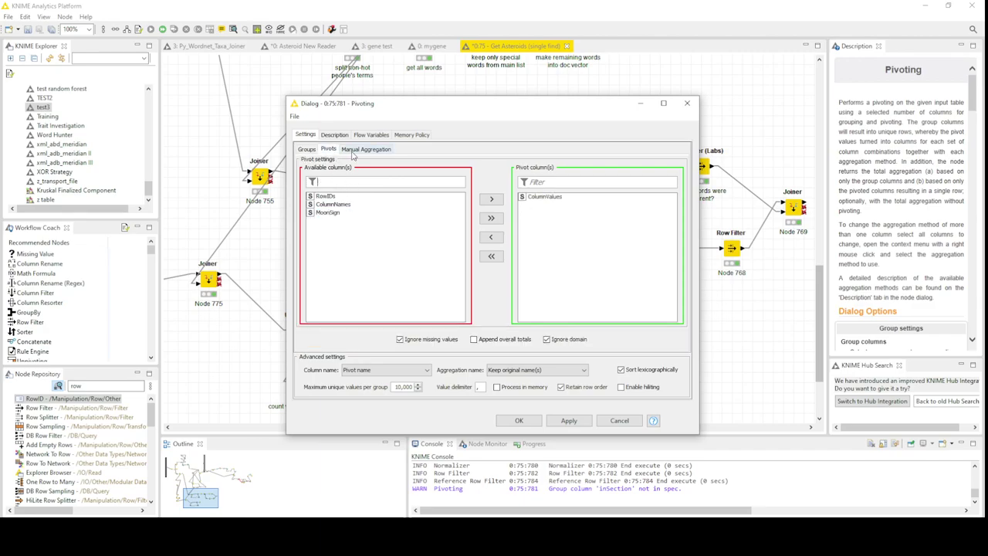
left_click(360, 151)
left_click(620, 421)
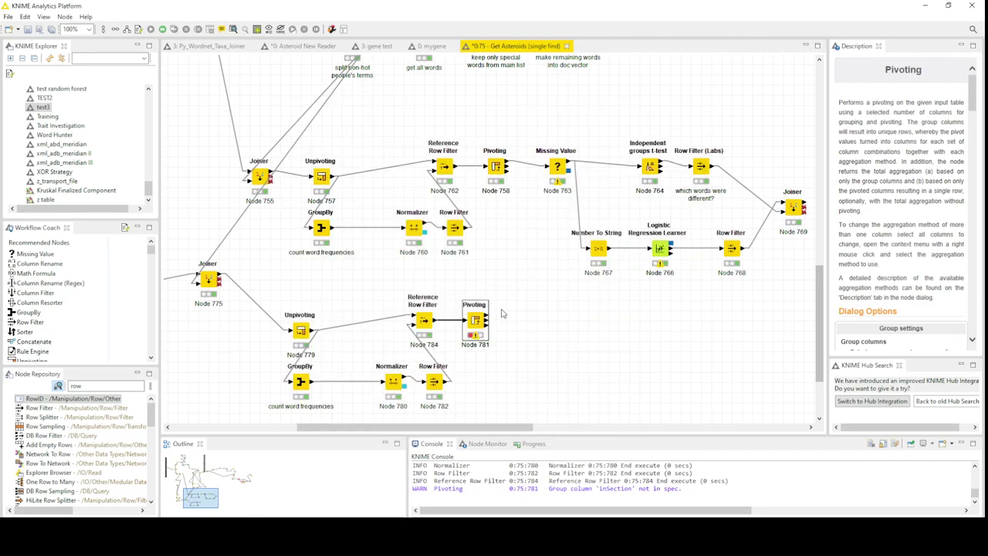
- Replace inSection with MoonSign in the group columns of the copied Pivoting node, keeping RowIDs as the other group column
double_click(476, 320)
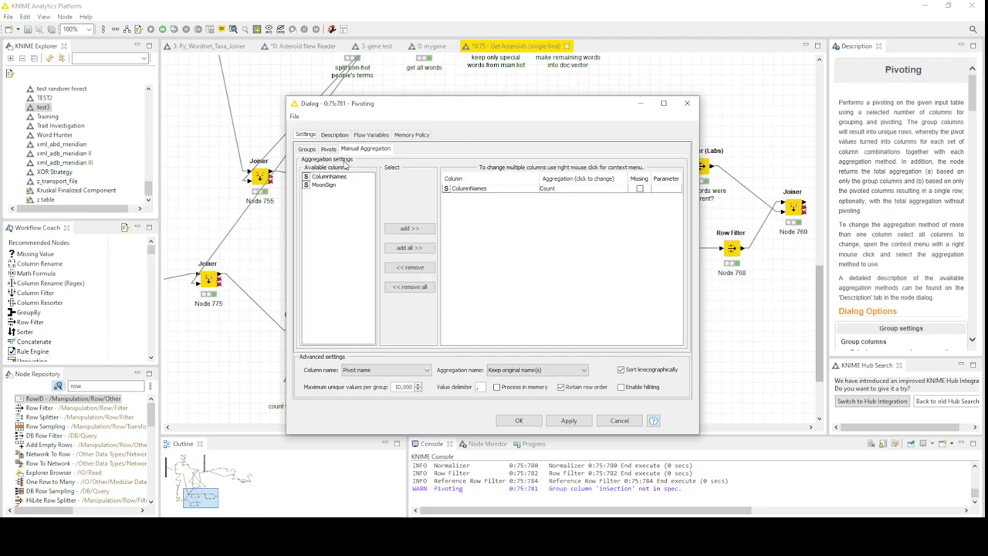
left_click(307, 148)
left_click(536, 209)
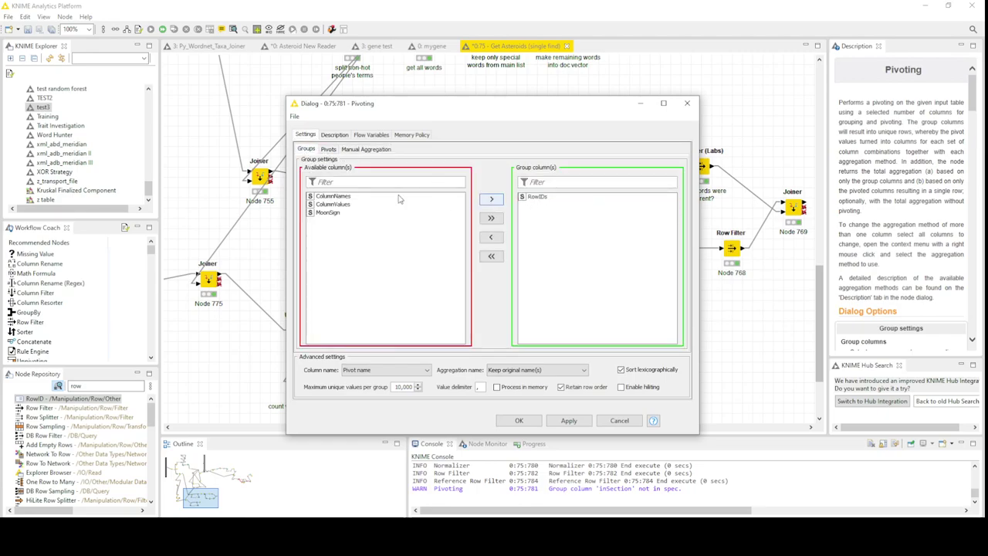
left_click(328, 213)
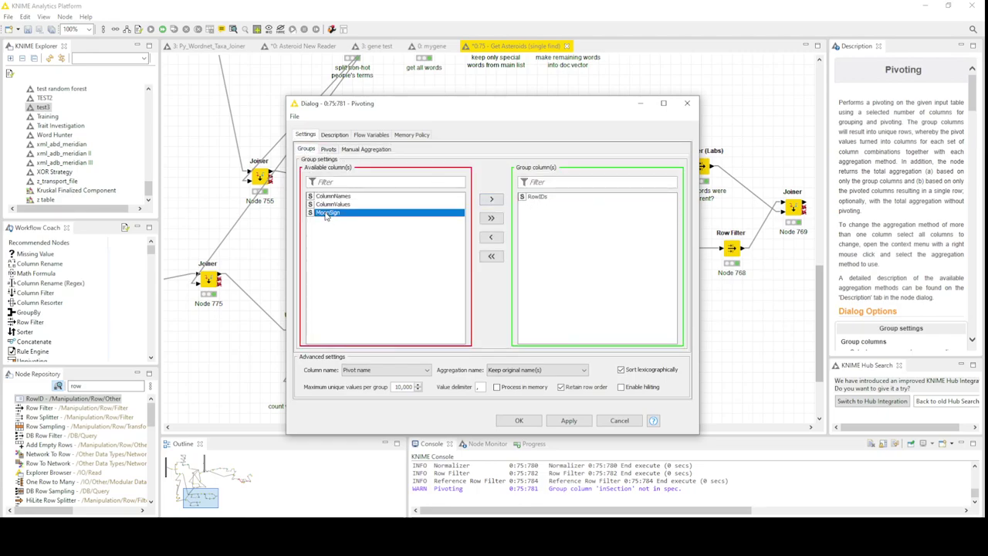
double_click(327, 213)
left_click(519, 421)
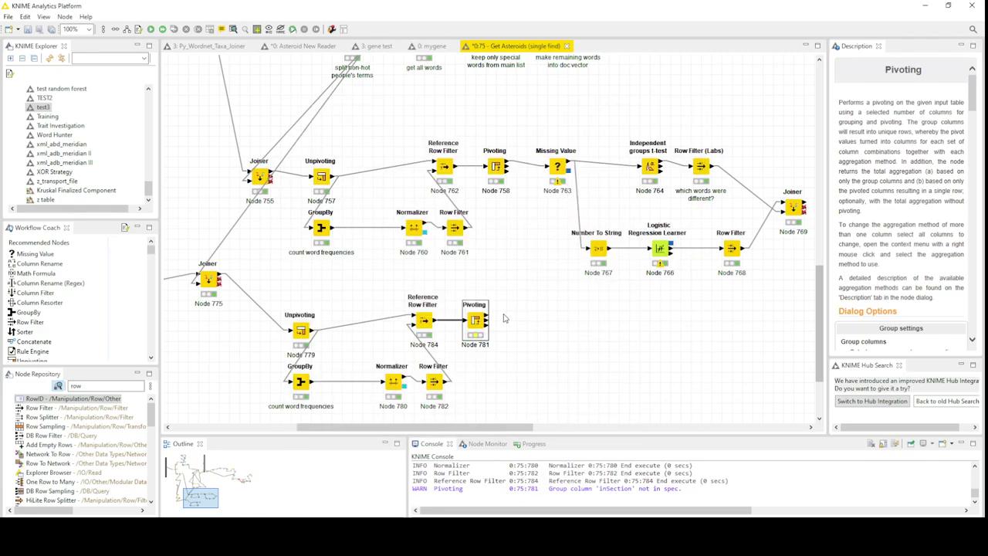
- Execute the copied Pivoting node and check its pivot table output
right_click(476, 316)
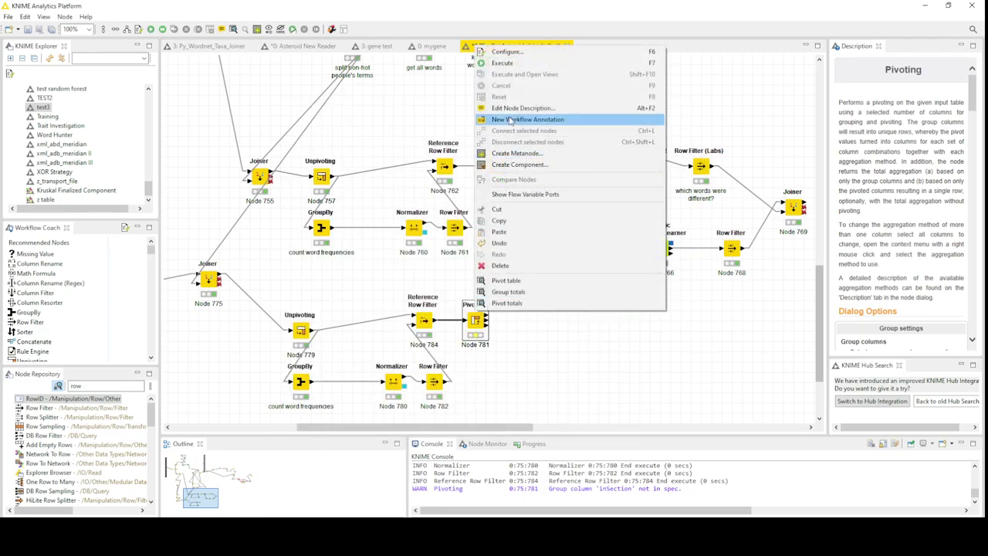
left_click(541, 70)
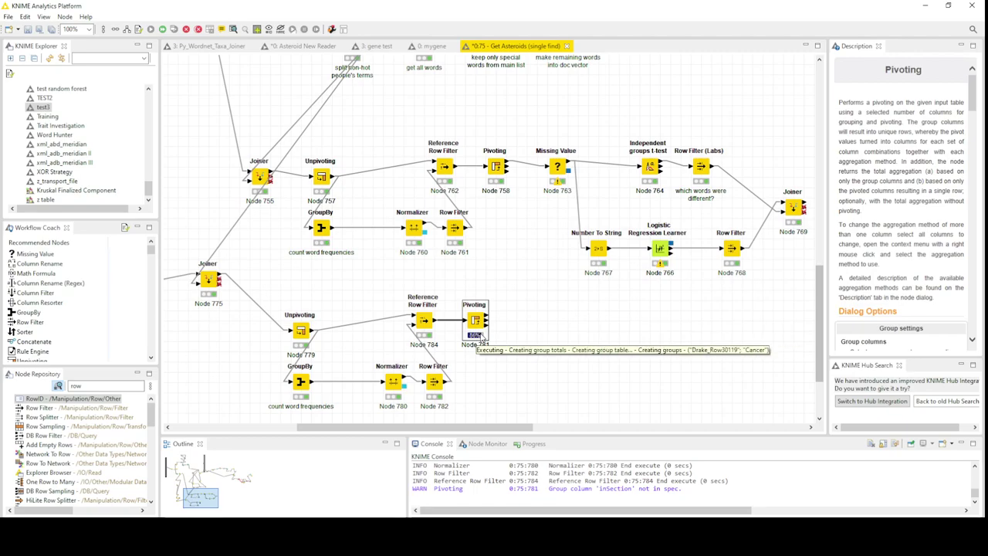
right_click(482, 328)
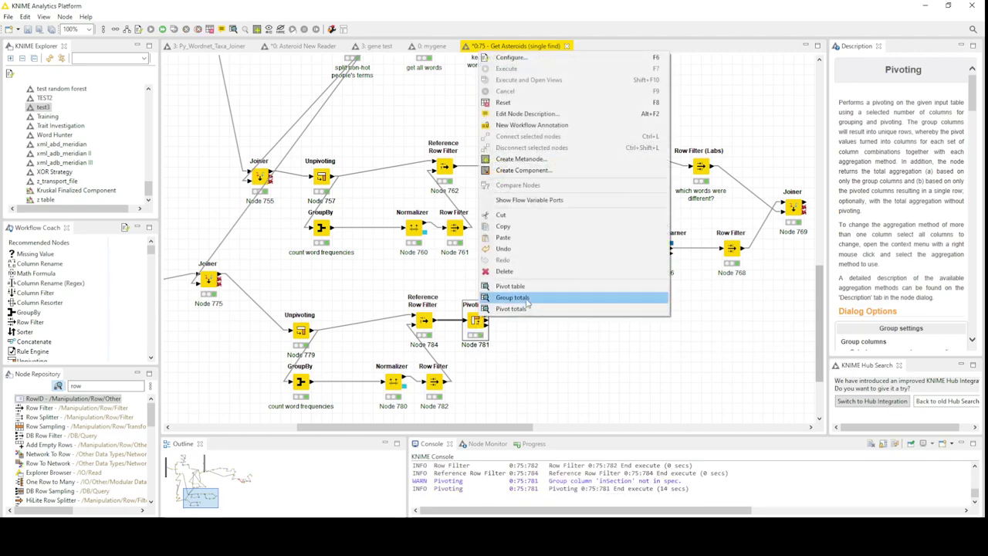
left_click(532, 289)
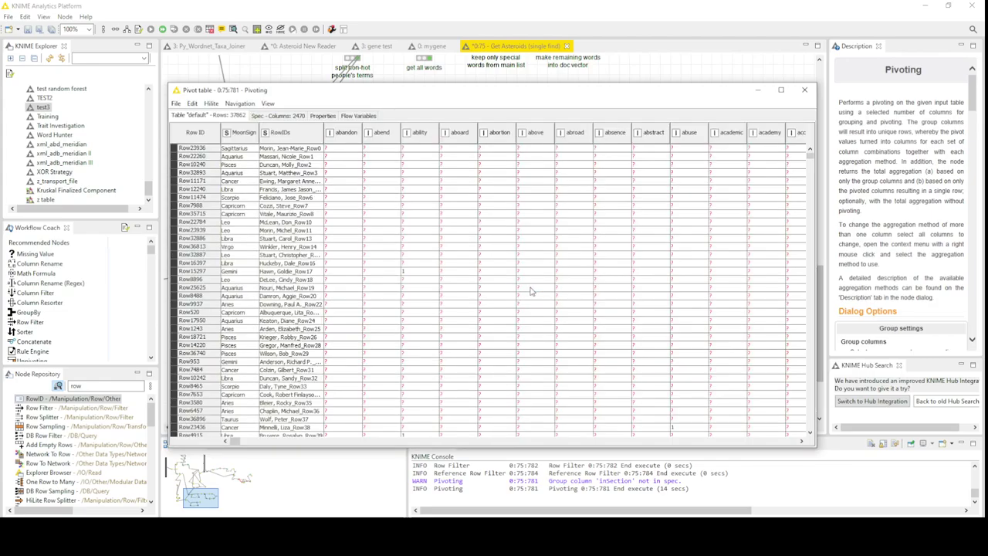
left_click(804, 90)
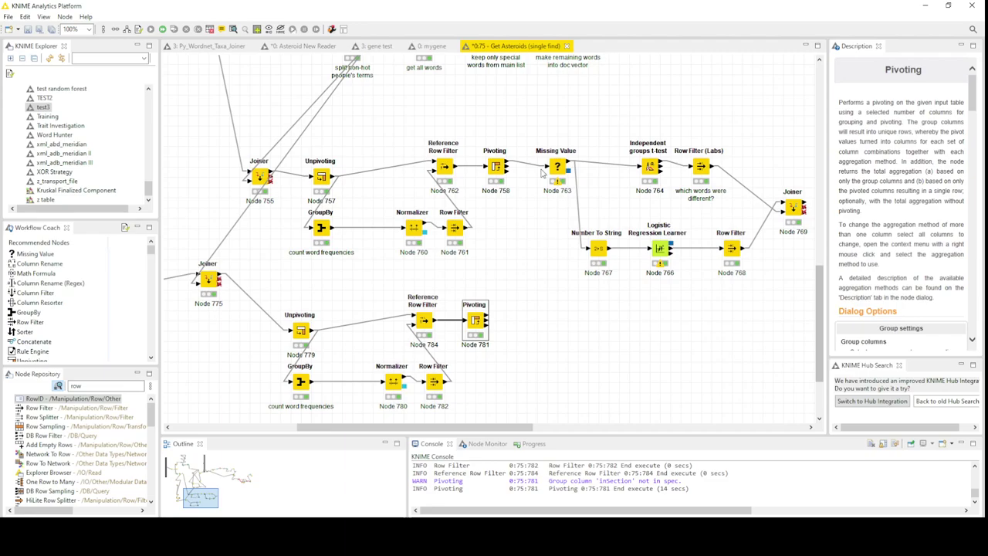
- Copy the Missing Value node, place it after the copied Pivoting node, connect it to the pivot table output and execute it
left_click(558, 167)
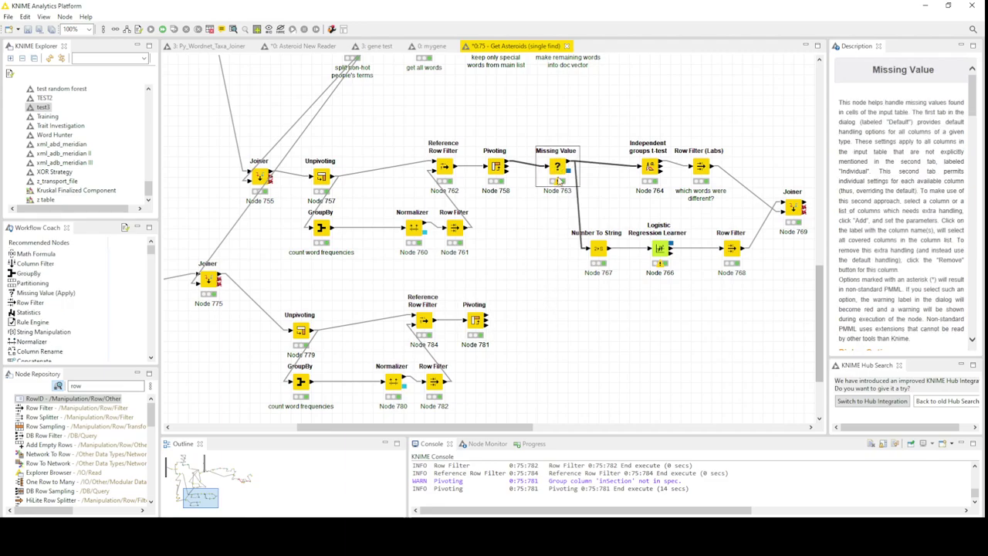
key("ctrl+c")
key("ctrl+v")
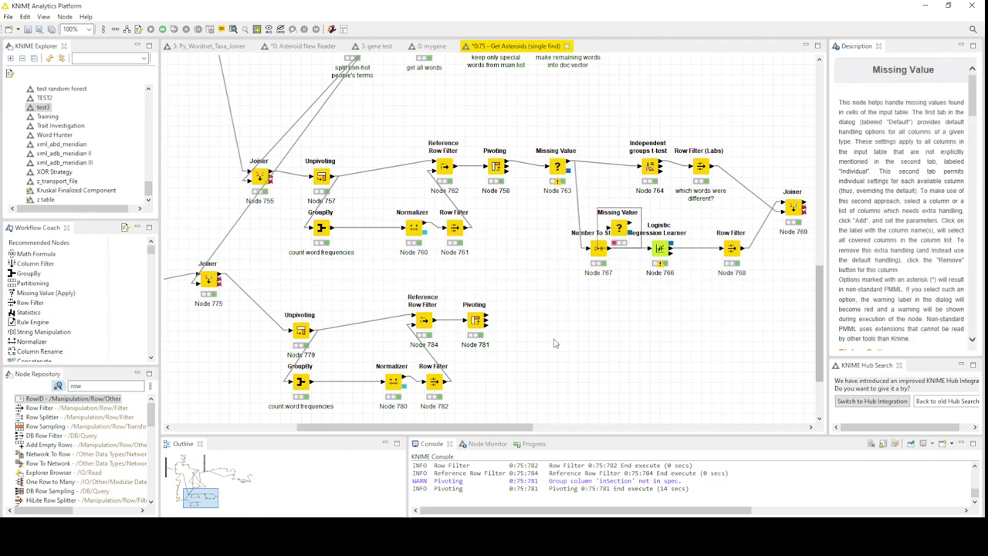
left_click_drag(621, 222, 561, 323)
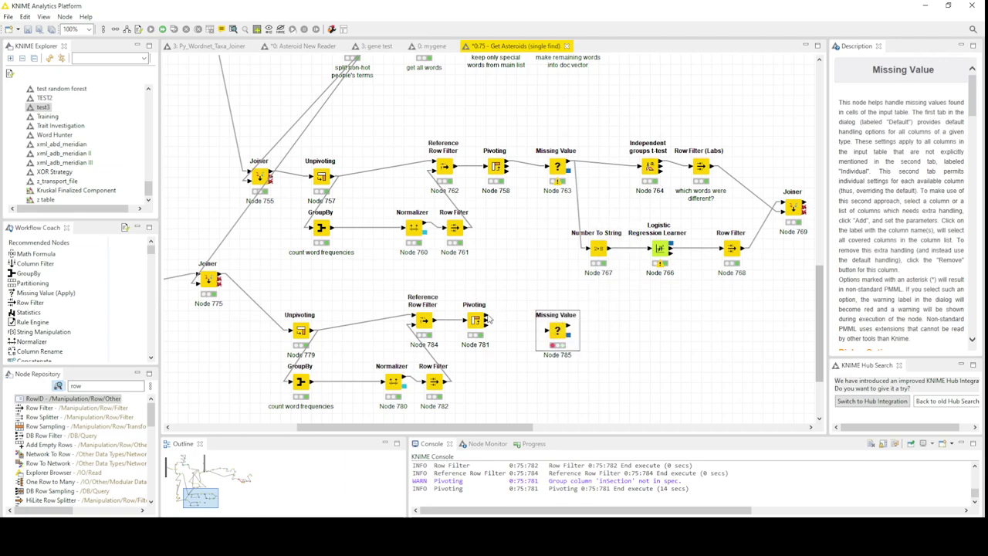
left_click_drag(489, 319, 557, 330)
right_click(557, 329)
left_click_drag(452, 427, 531, 427)
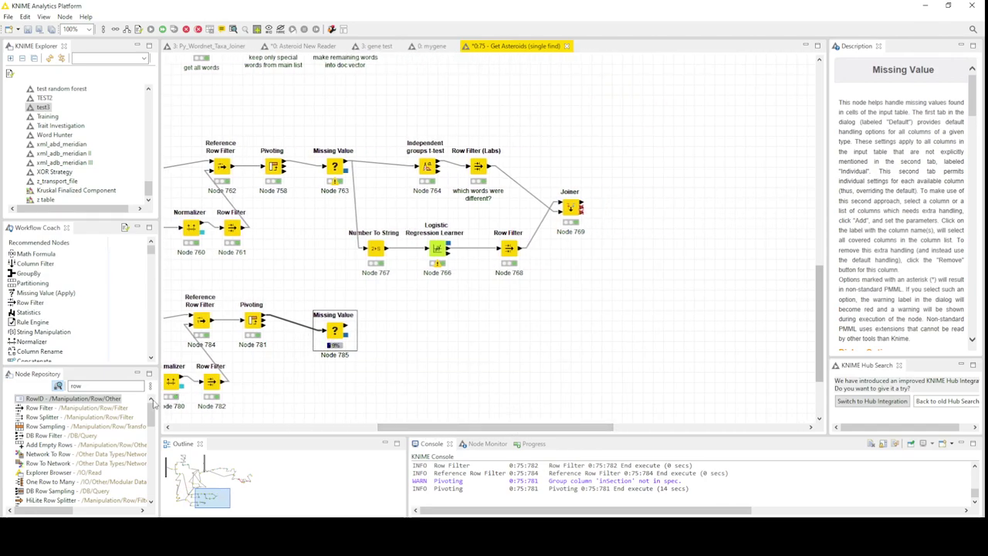
- Inspect the MoonSign column in the pivot table of the copied Pivoting node
right_click(254, 324)
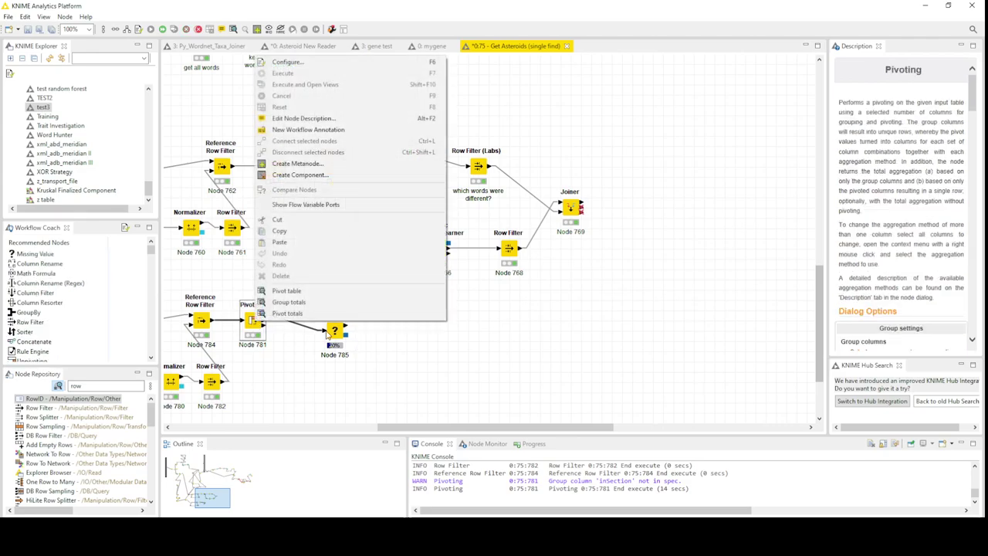
left_click(342, 294)
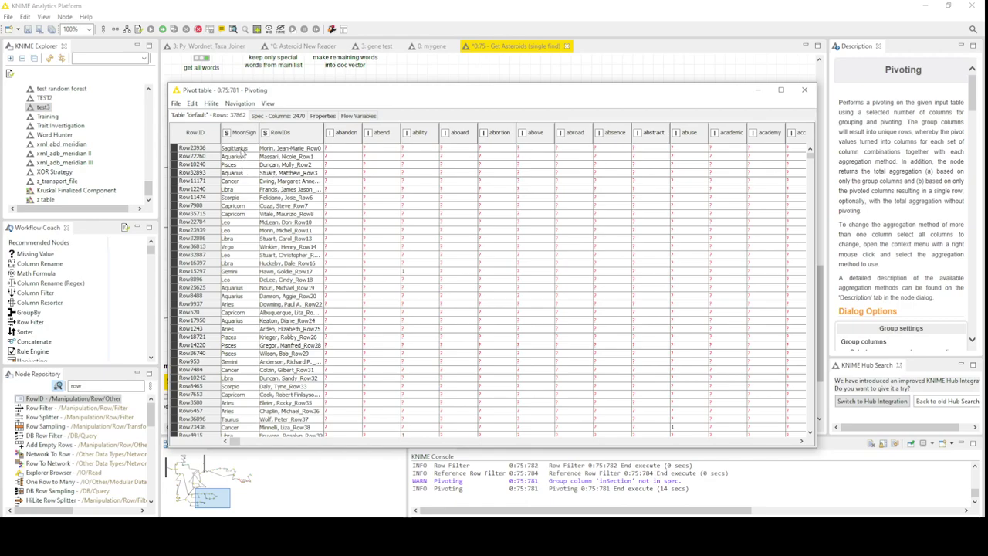
left_click_drag(241, 153, 249, 276)
left_click(245, 337)
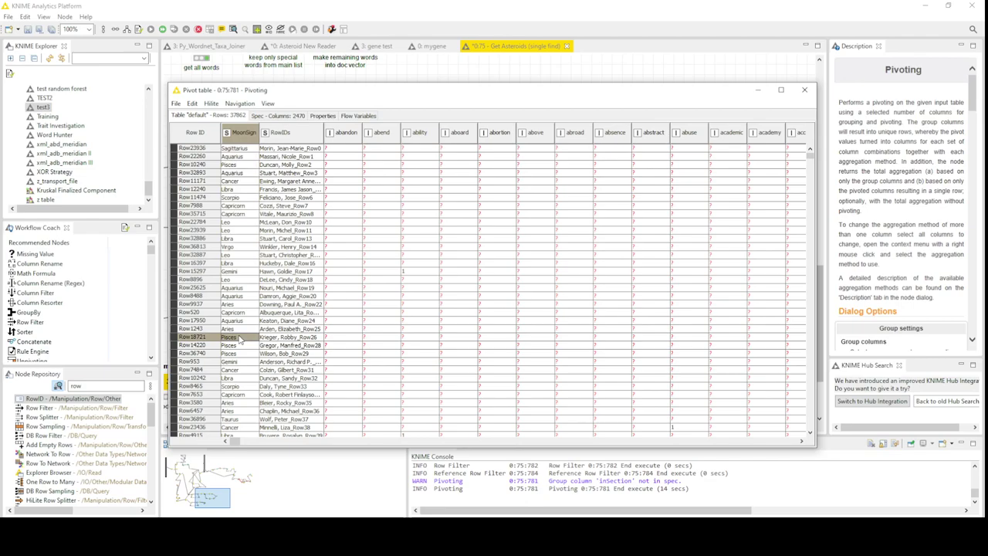
left_click(804, 90)
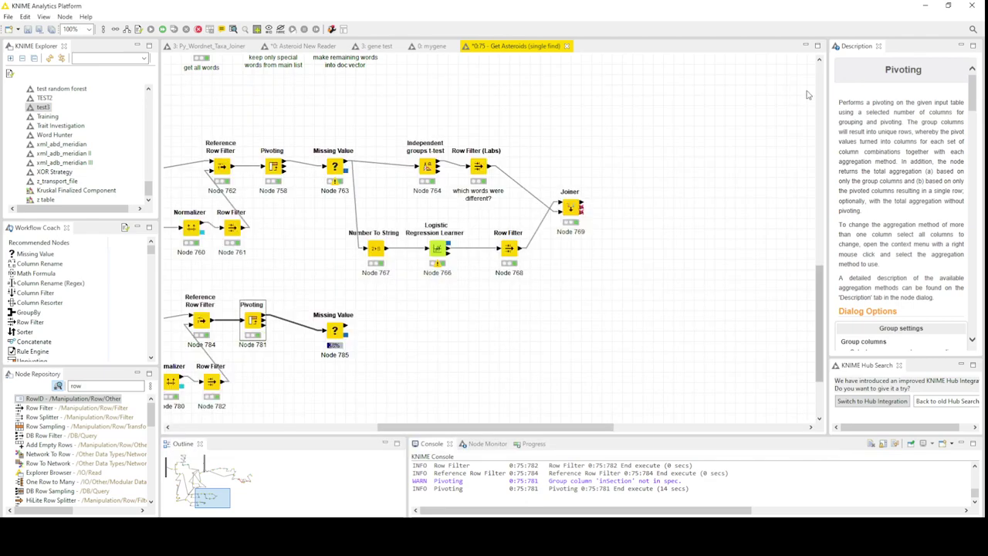
- Search the node repository for Anova and add a One-way ANOVA node connected to the copied Missing Value node
left_click(92, 386)
type("A")
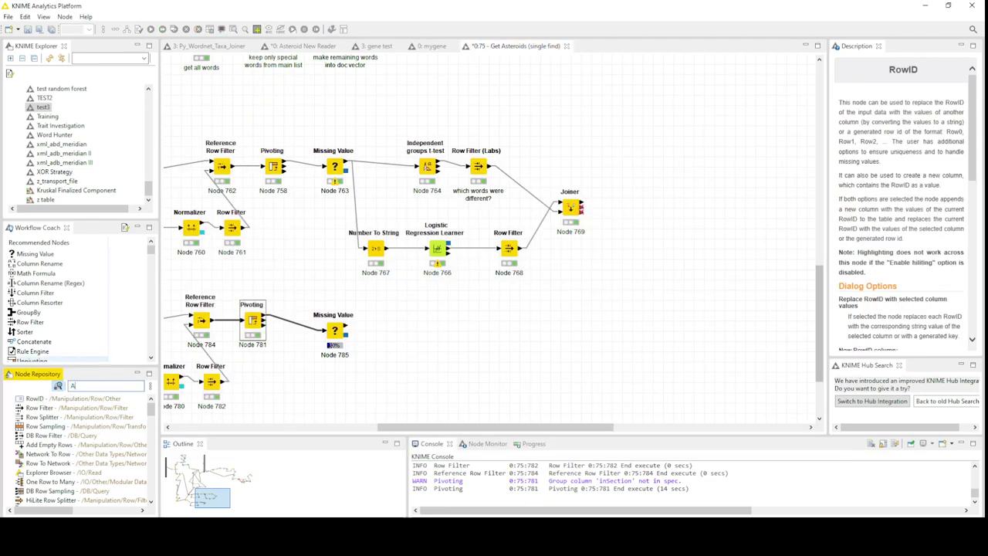
type("nova")
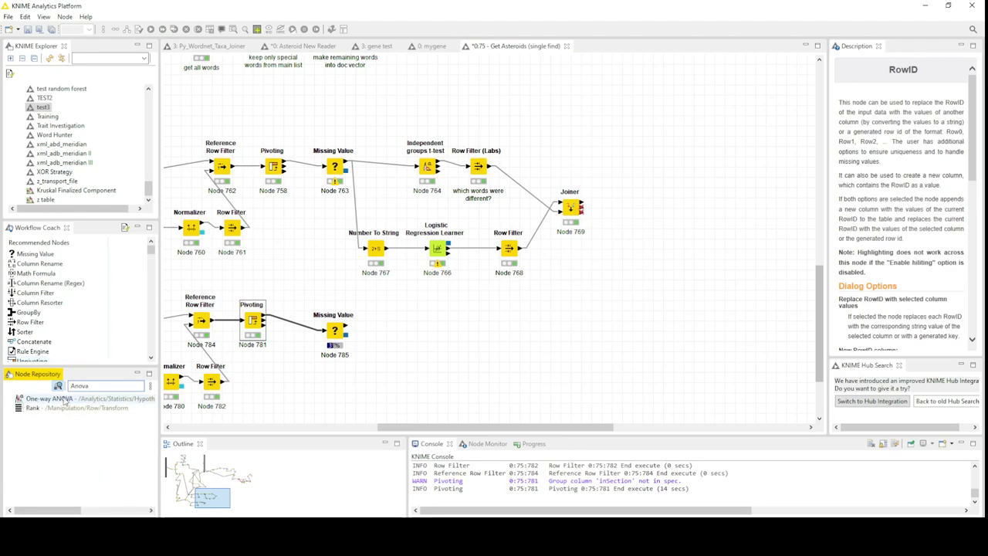
left_click(331, 334)
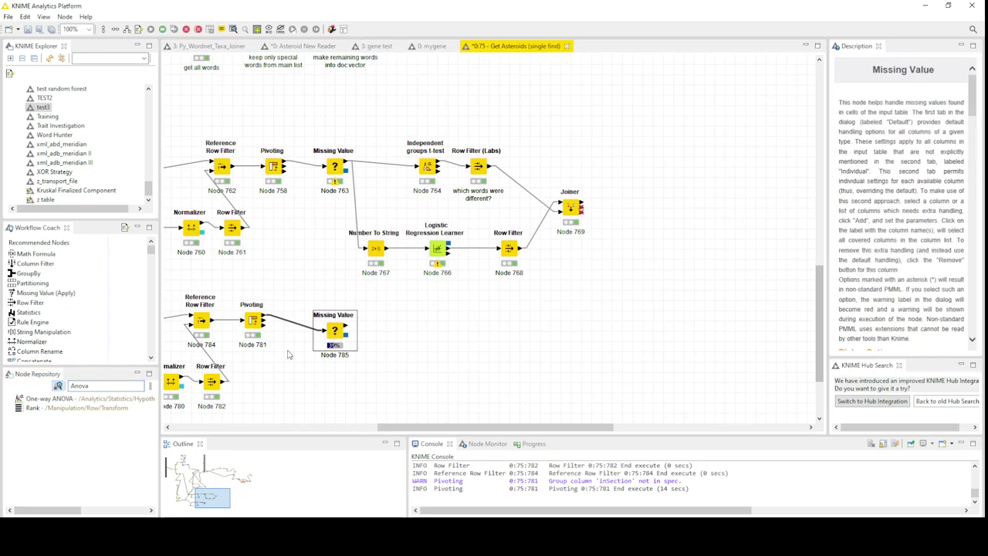
double_click(43, 399)
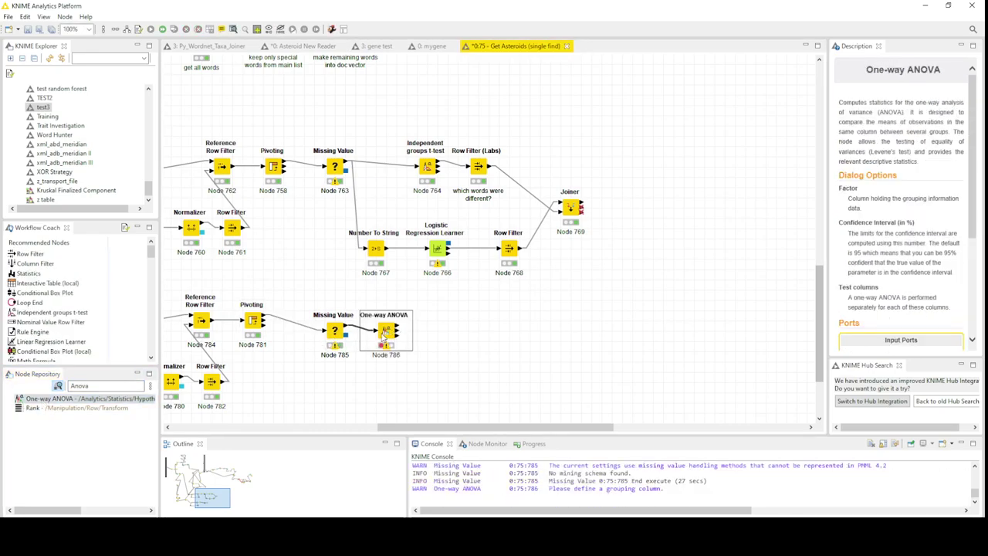
- Set the One-way ANOVA grouping column to MoonSign, keeping all word columns as test columns, and execute the node
double_click(387, 334)
left_click(417, 183)
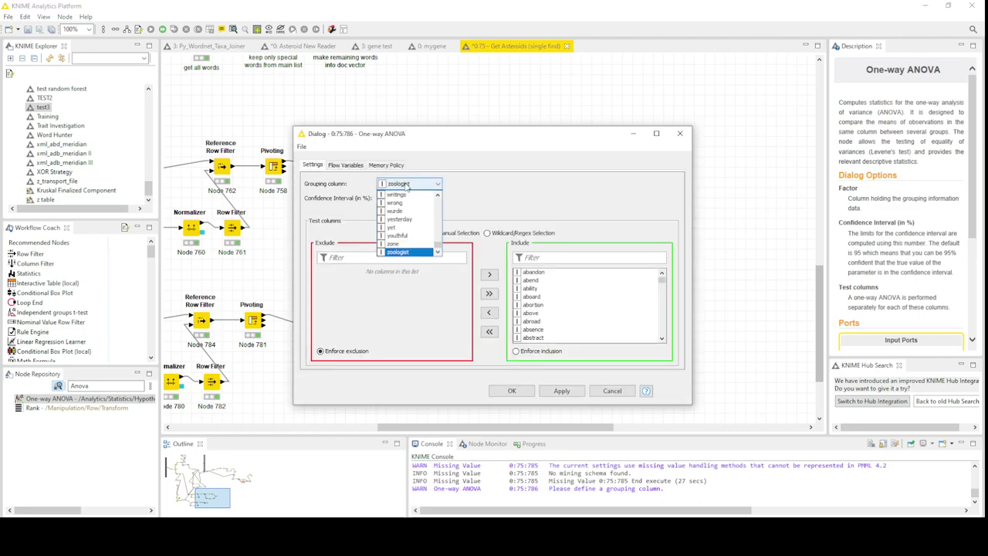
left_click_drag(440, 249, 438, 197)
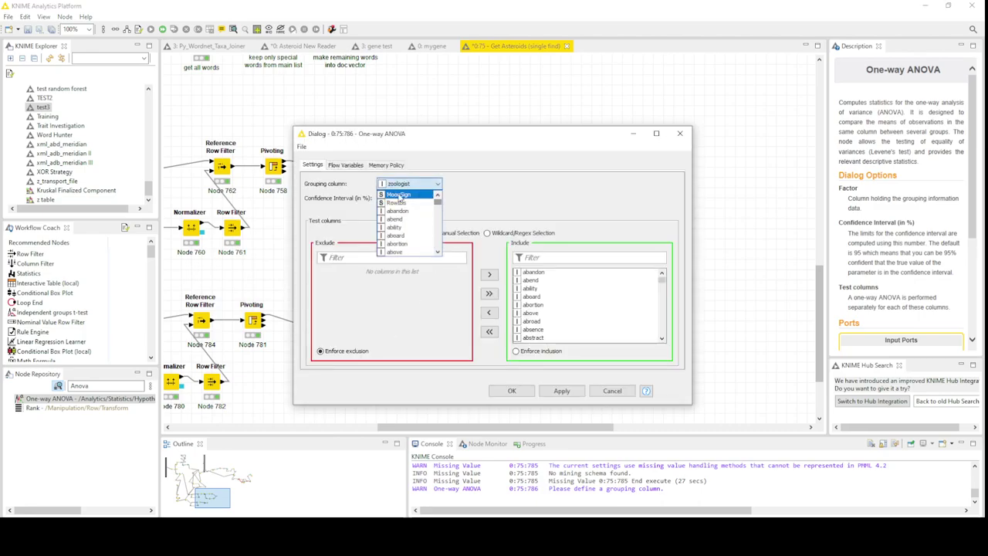
left_click(399, 196)
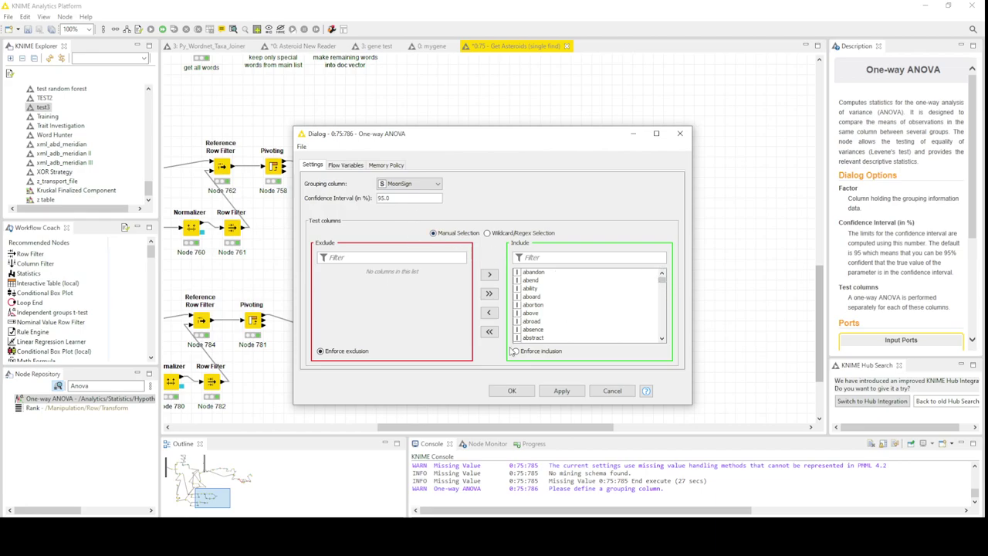
left_click(512, 392)
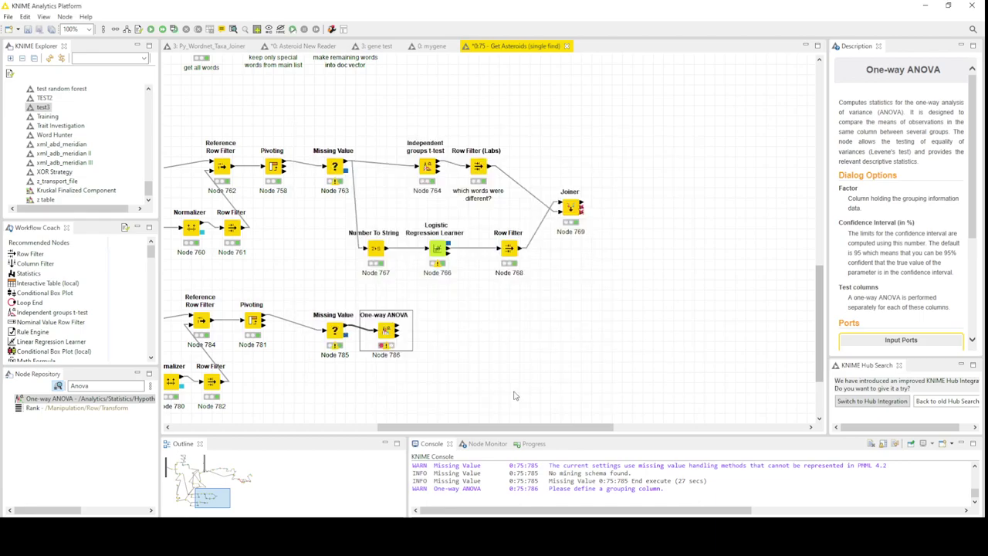
right_click(389, 333)
left_click(420, 73)
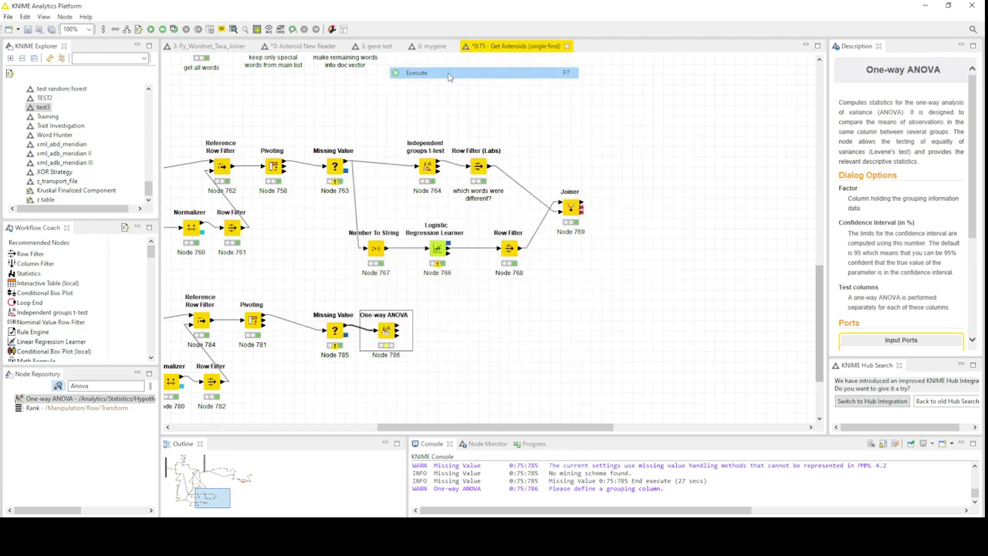
mouse_move(387, 345)
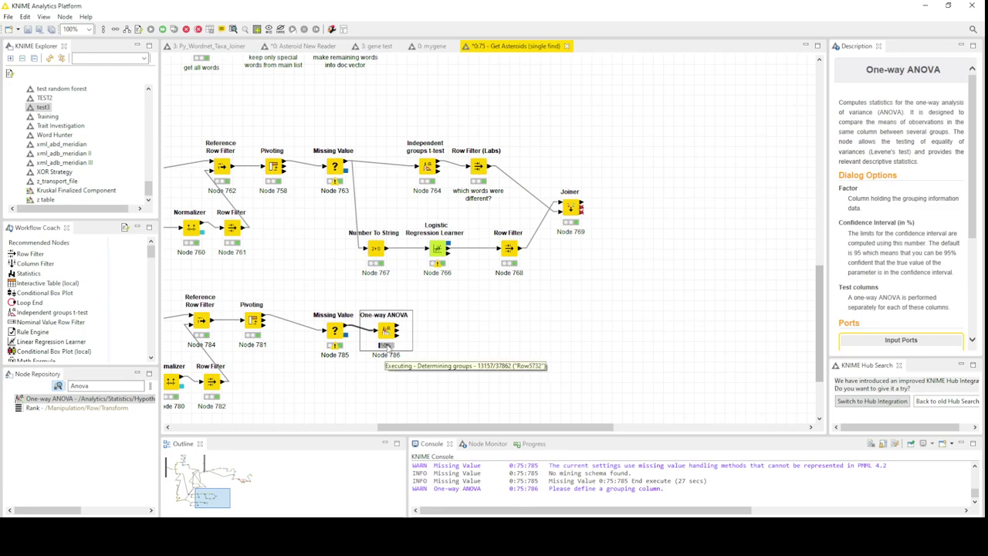
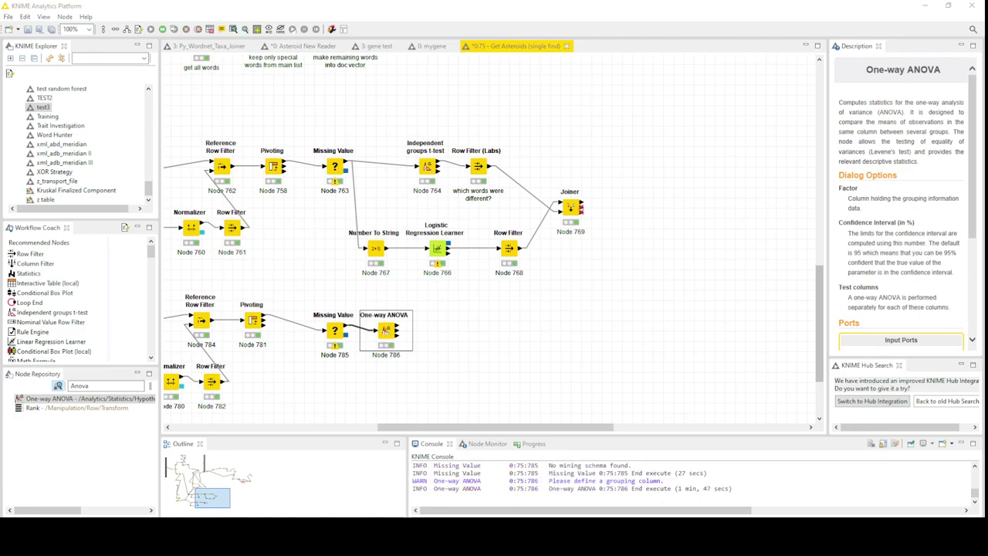
- Open the One-way ANOVA result table and widen its p-value column to show full values
right_click(384, 338)
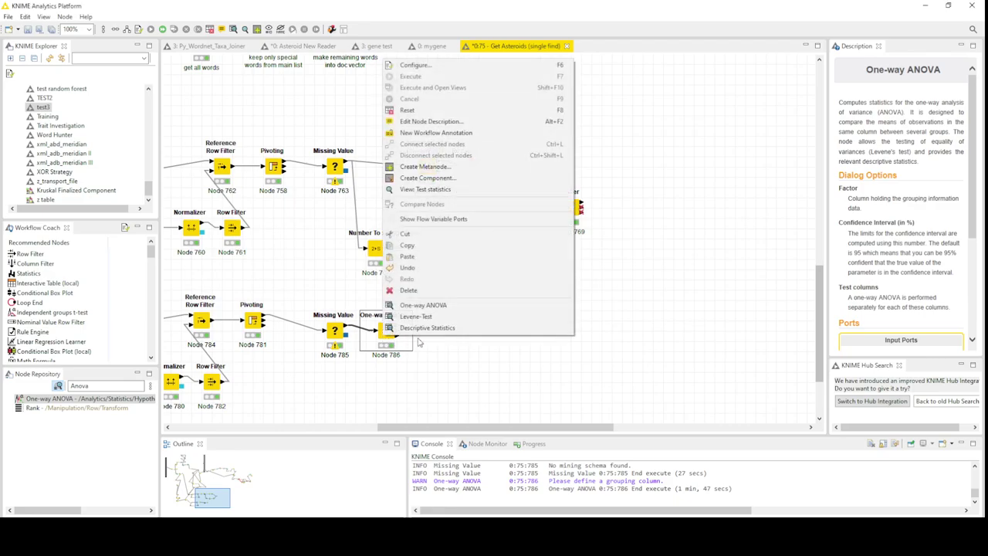
left_click(445, 306)
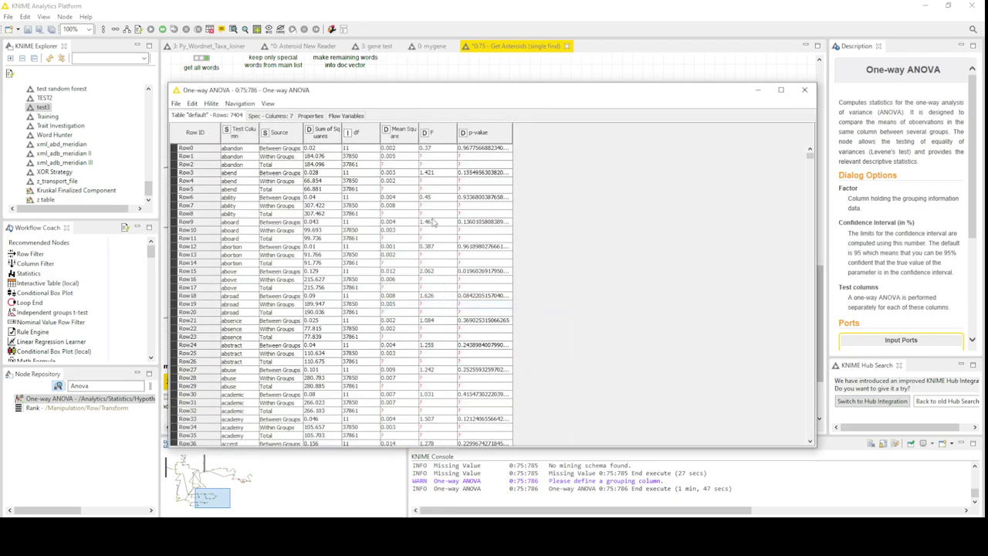
left_click_drag(511, 133, 619, 142)
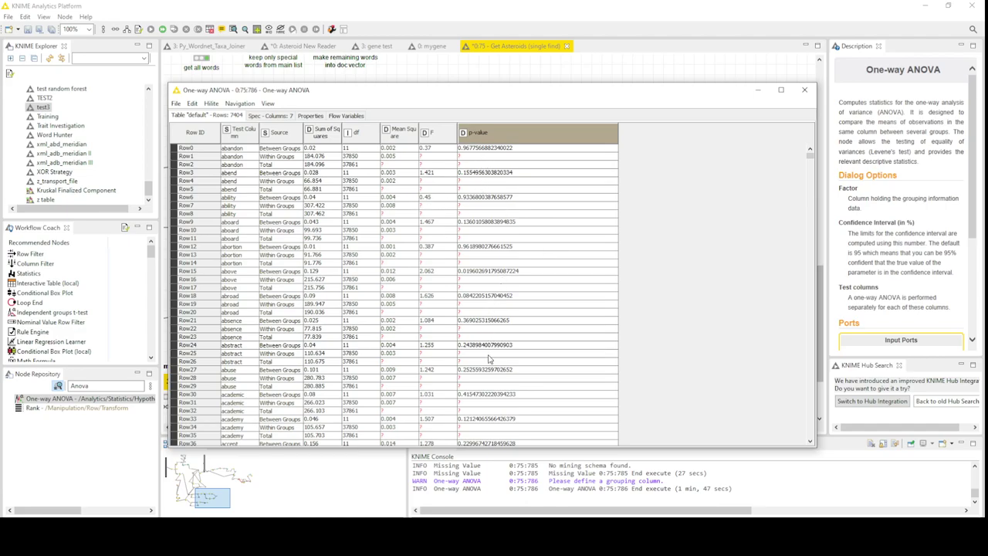
- Examine the between-groups p-values of the tested words in the ANOVA table, including the adapt and address rows
scroll(497, 378, "down", 2)
scroll(497, 378, "down", 7)
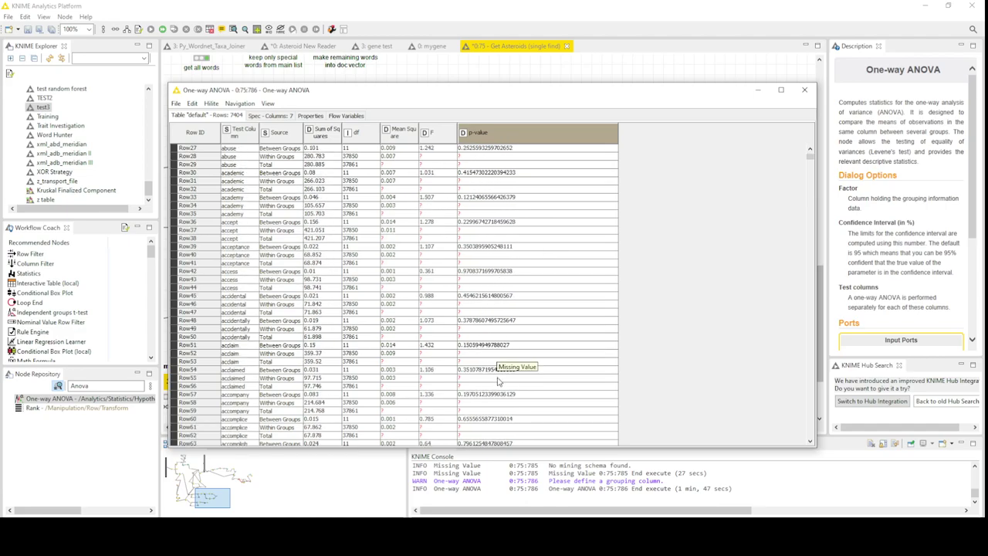
scroll(499, 383, "down", 9)
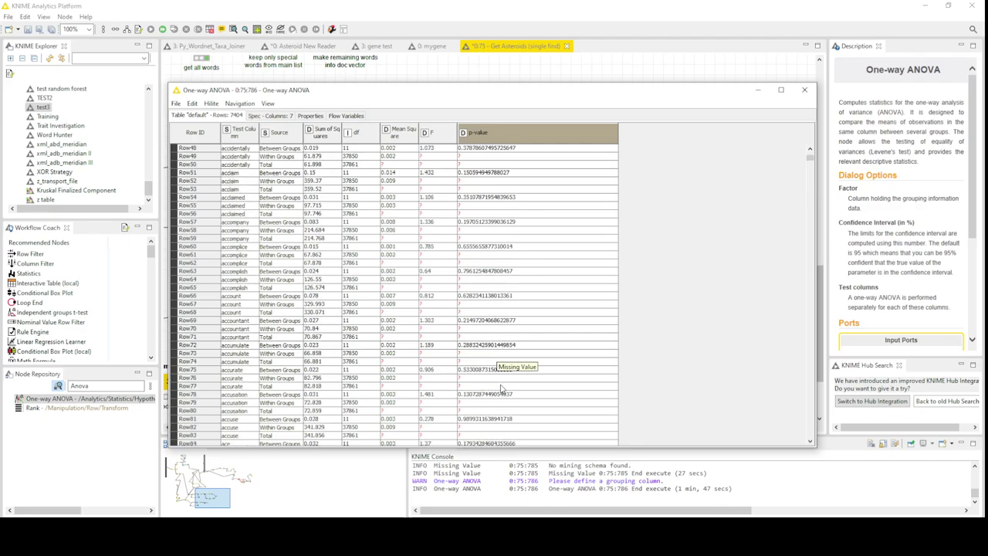
scroll(501, 390, "down", 6)
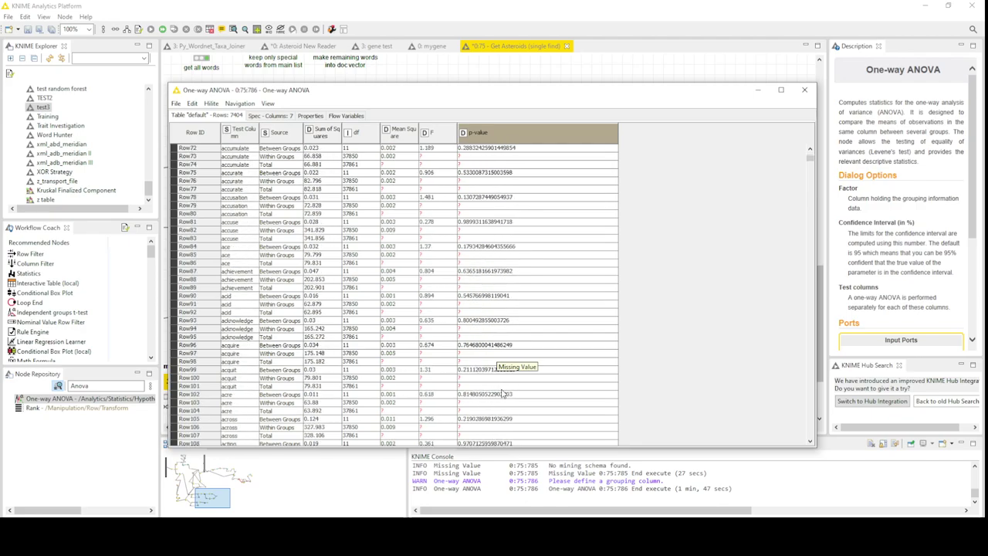
scroll(504, 394, "down", 10)
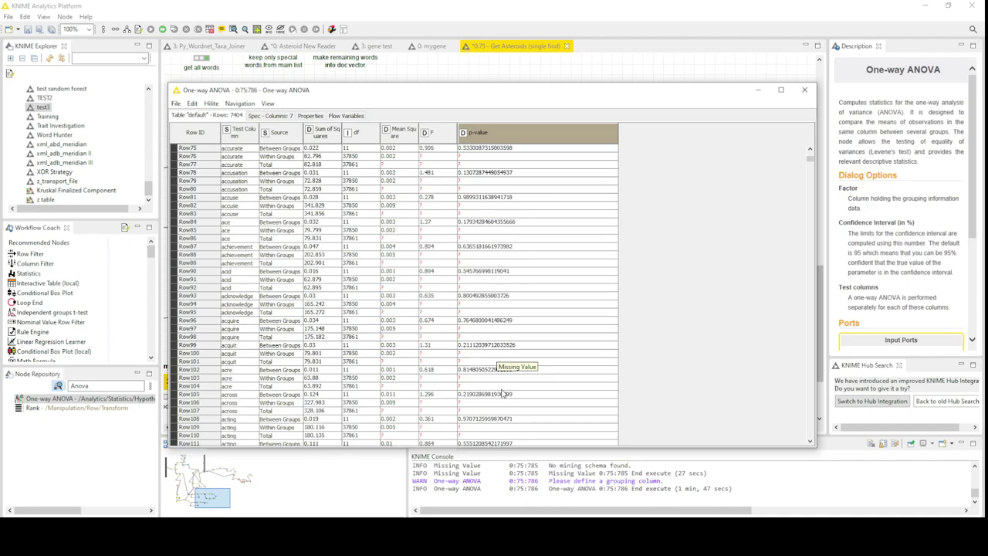
scroll(506, 395, "down", 1)
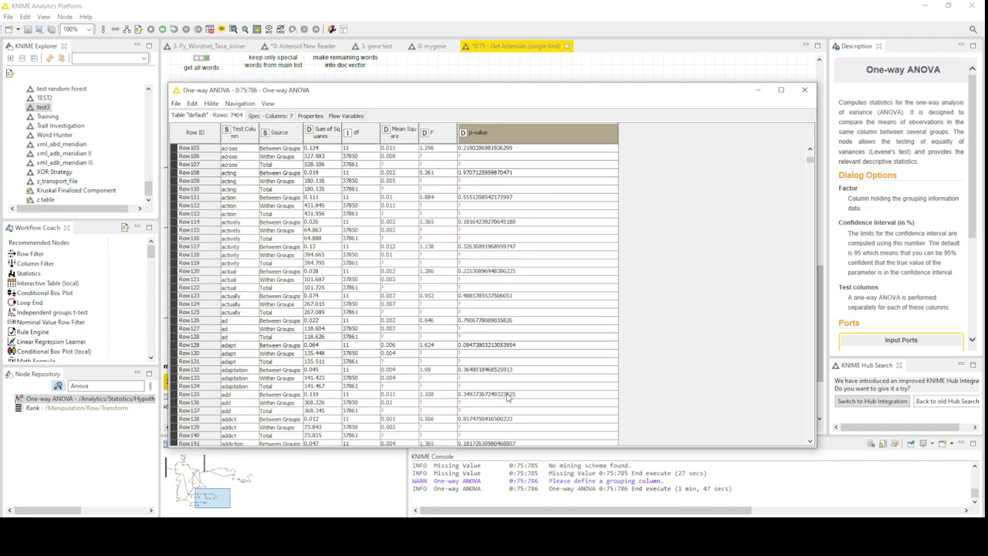
left_click(478, 346)
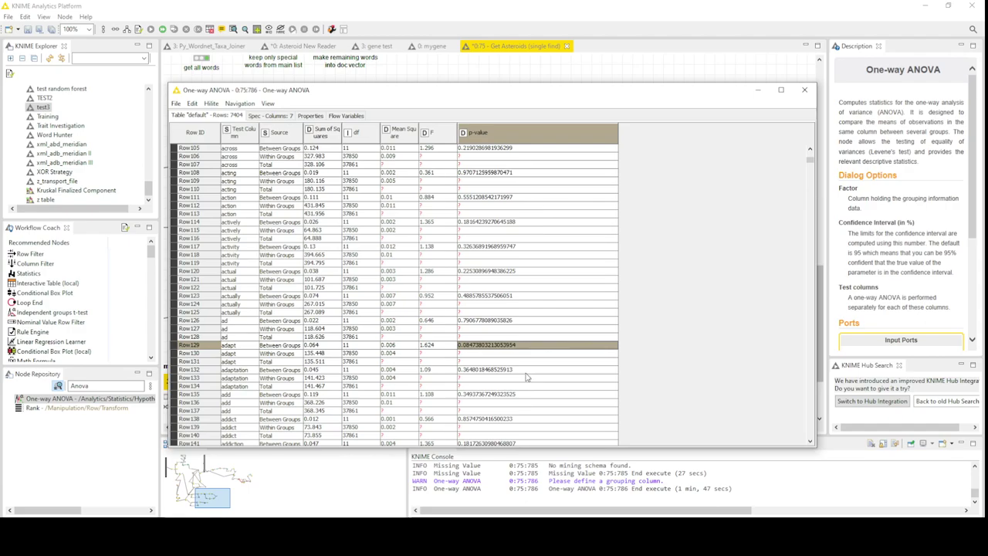
scroll(526, 377, "down", 4)
scroll(483, 332, "down", 3)
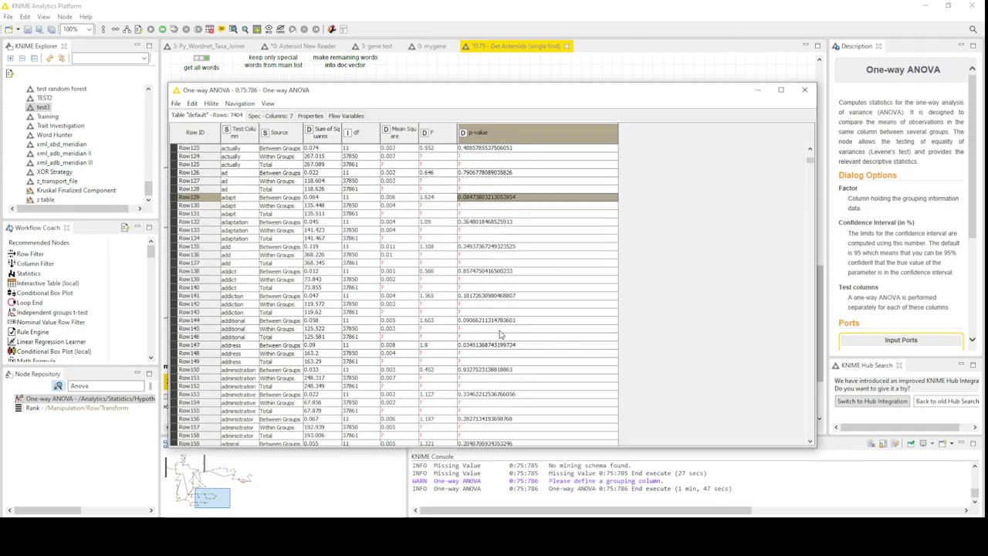
left_click(479, 323)
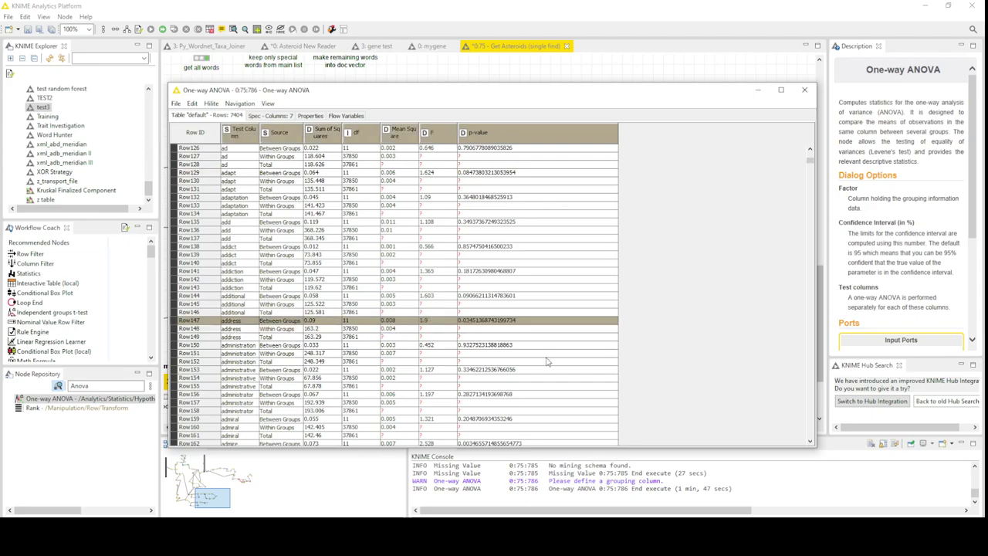
- Examine the between-groups p-values further down the ANOVA table, including the admire row, and close the table
scroll(547, 364, "down", 2)
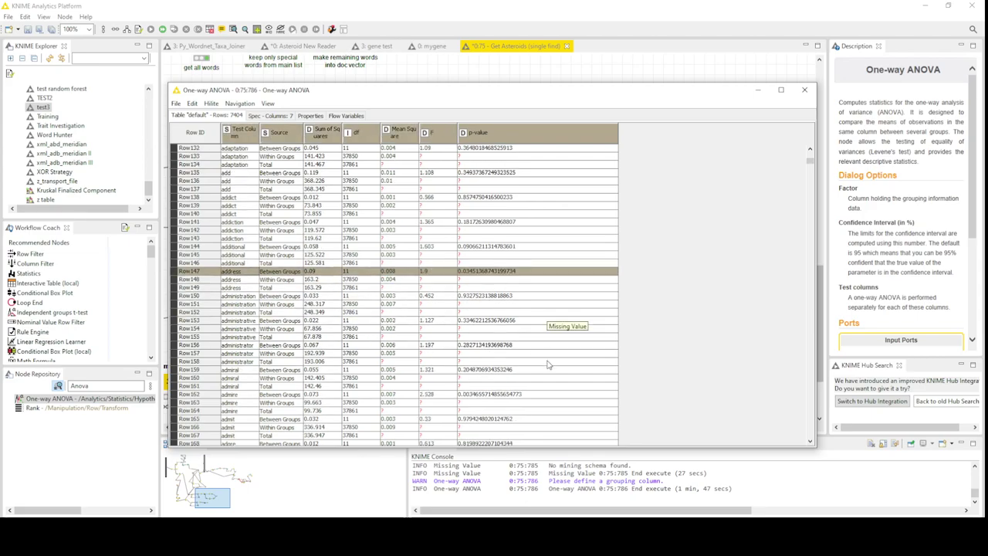
left_click(480, 395)
scroll(528, 397, "down", 5)
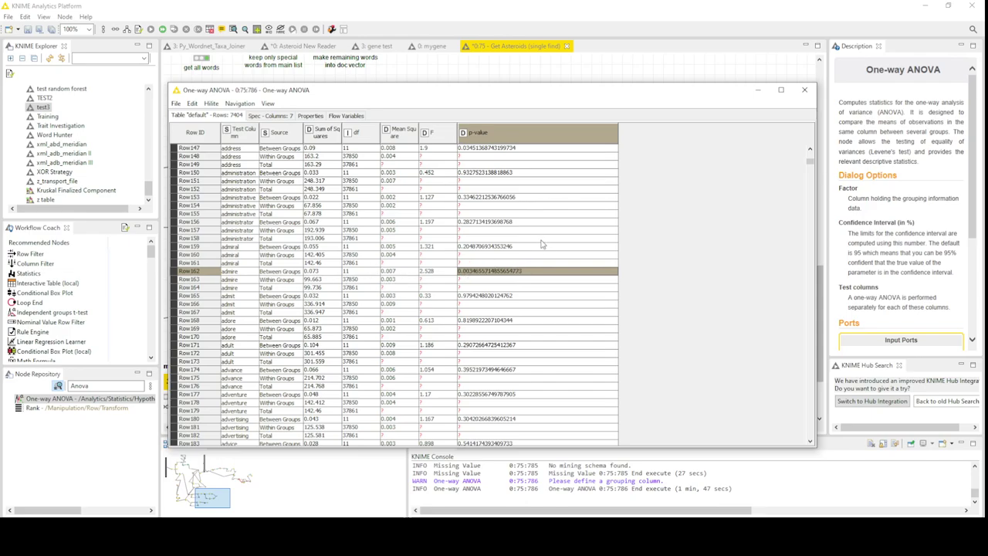
left_click(541, 192)
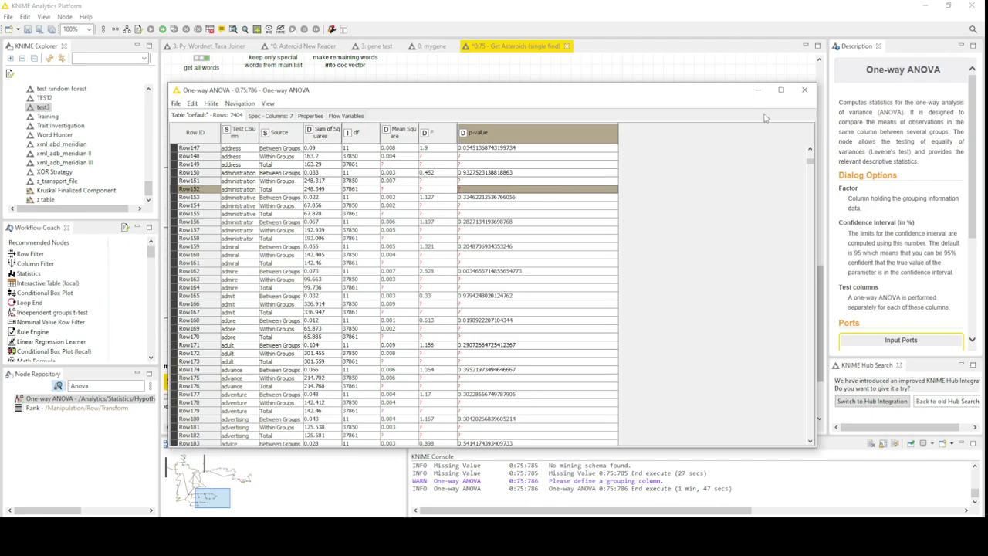
left_click(804, 90)
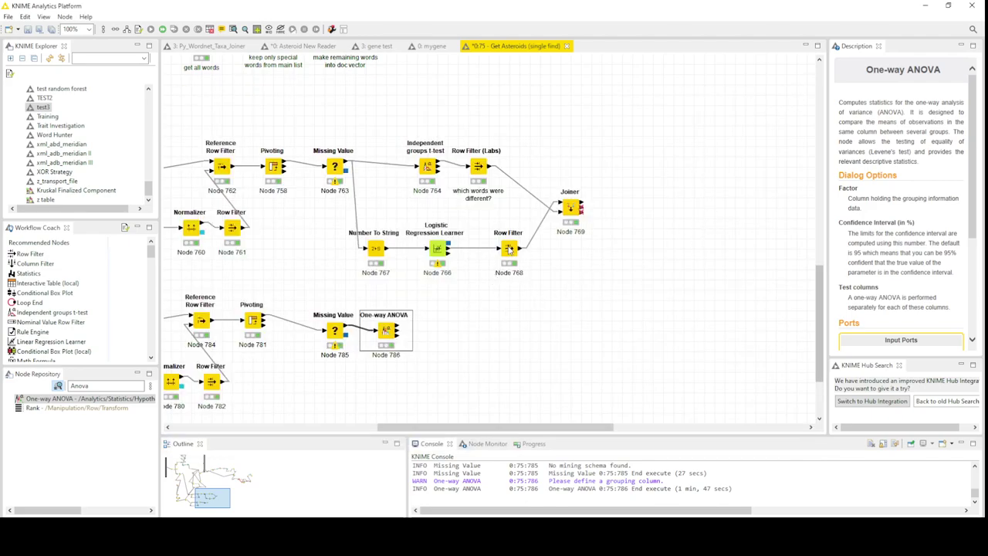
- Copy the Row Filter (Labs) and Row Filter nodes into the ANOVA branch and connect the plain Row Filter to the One-way ANOVA output
left_click(477, 169)
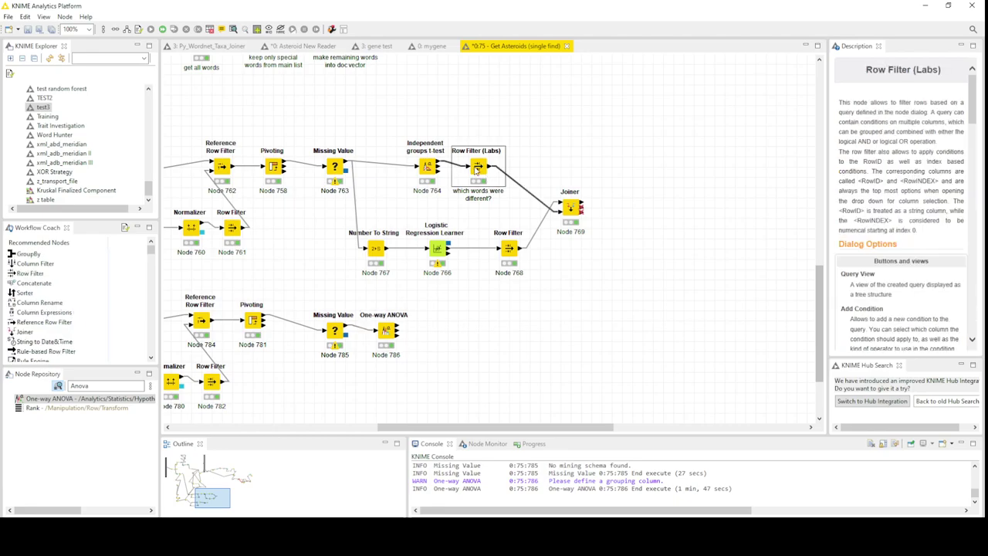
left_click_drag(463, 185, 548, 351)
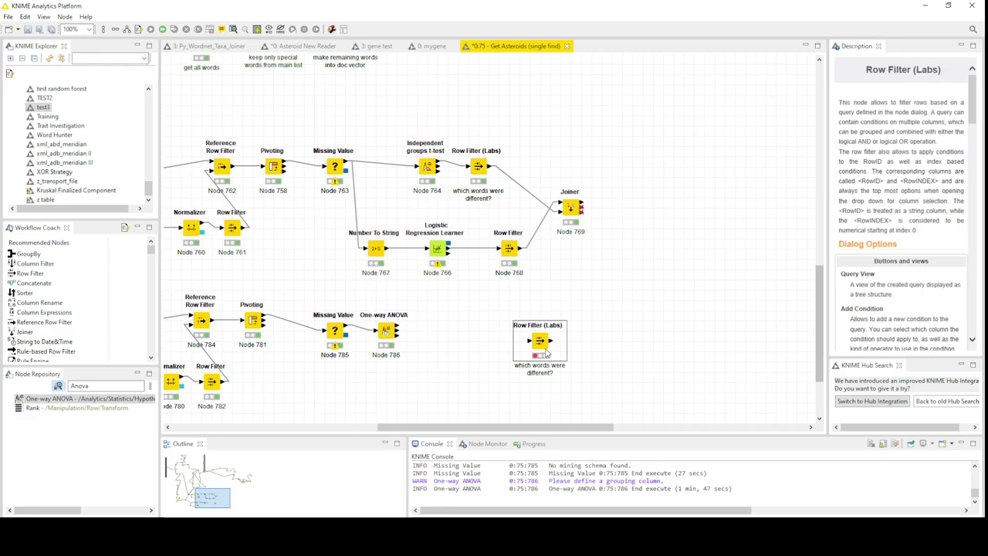
left_click(510, 251)
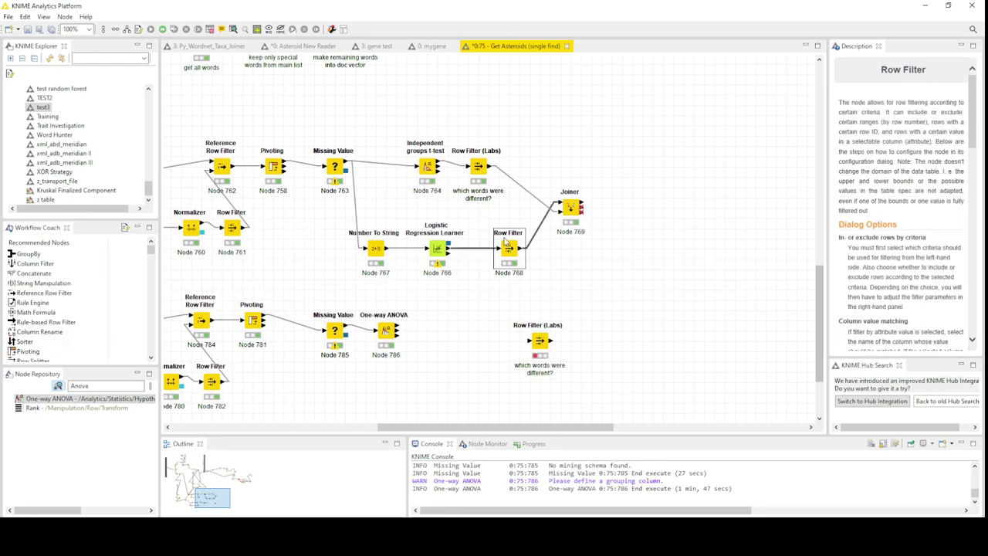
key("ctrl+c")
key("ctrl+v")
left_click_drag(567, 312, 449, 324)
left_click(400, 330)
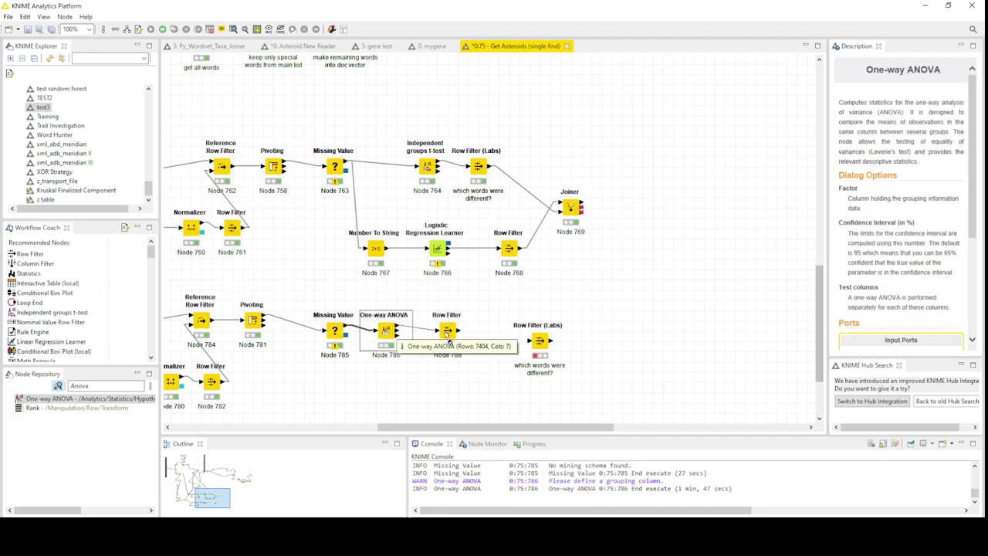
- Keep the copied Row Filter's range check on p-value with upper bound 0.05 and execute the node
double_click(446, 330)
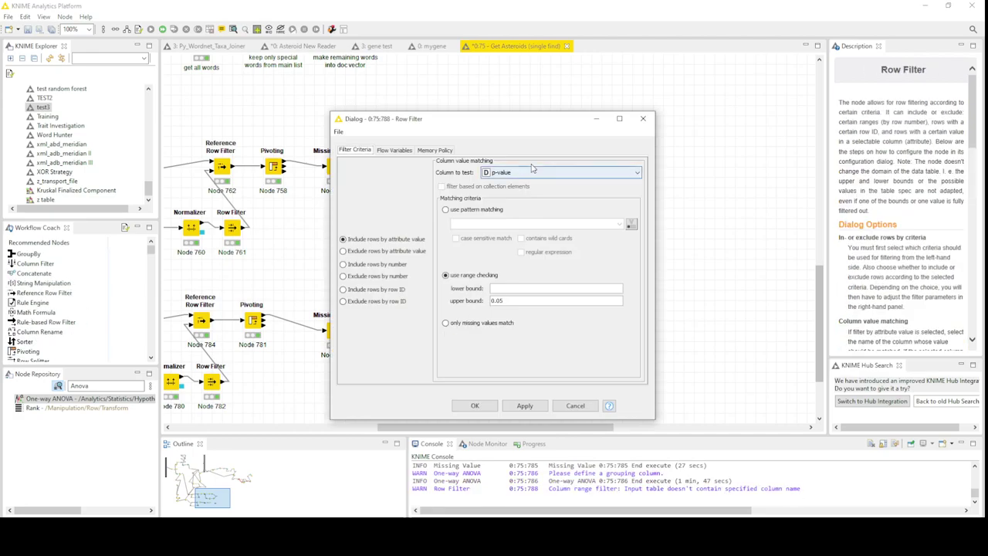
left_click(475, 405)
right_click(448, 330)
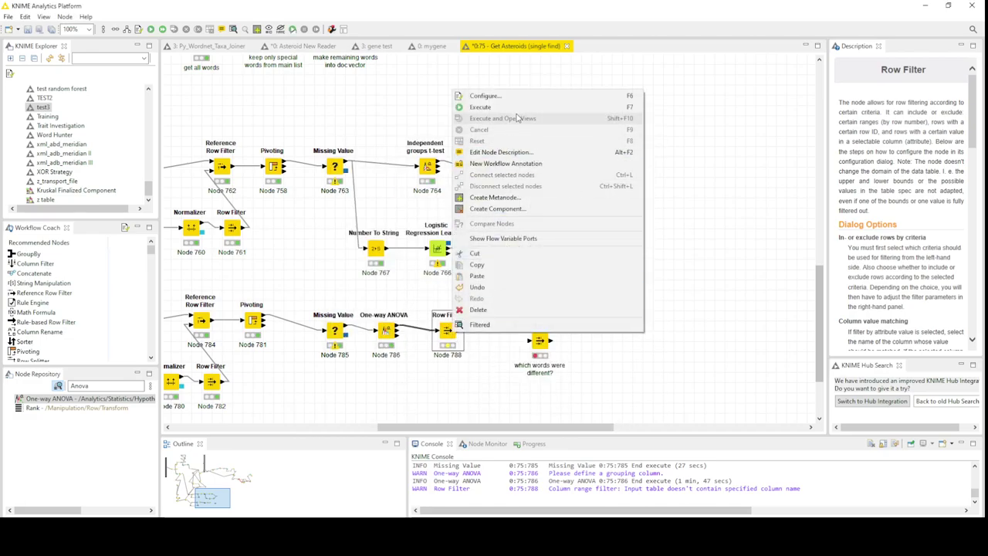
left_click(480, 106)
- View the filtered ANOVA table with its p-value column widened to show full values, and close it
right_click(449, 328)
left_click(486, 318)
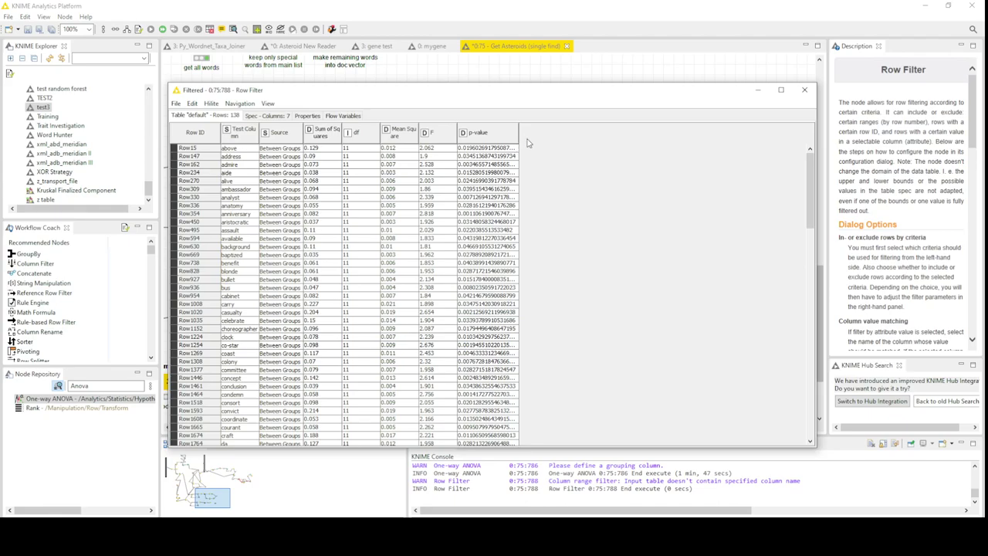
left_click_drag(519, 137, 620, 138)
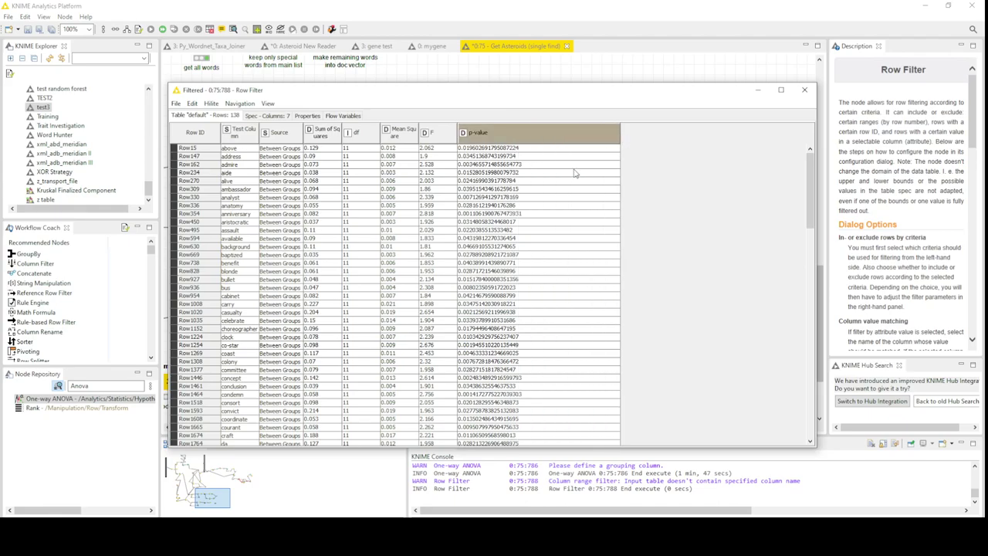
left_click(804, 93)
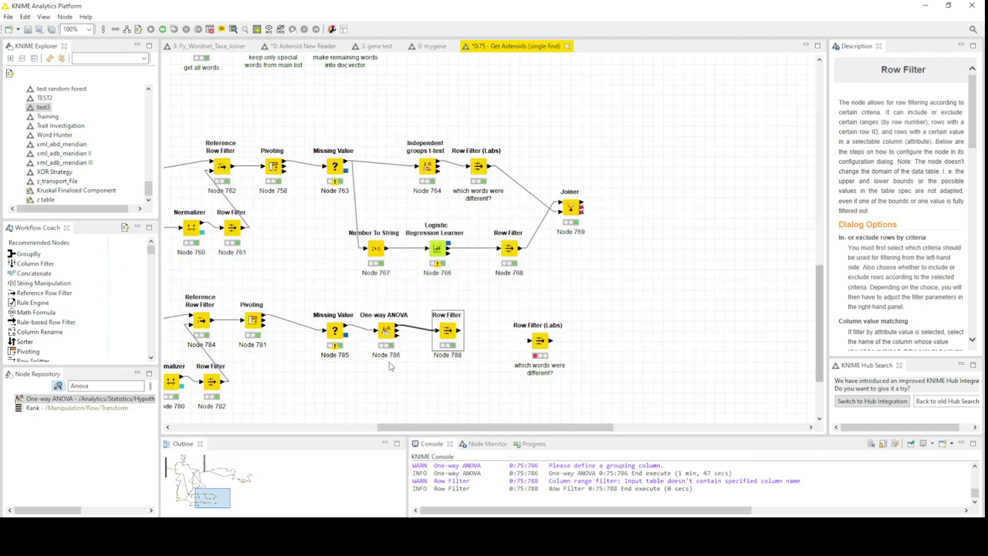
- View the Levene-Test output table of the One-way ANOVA node and close it
right_click(384, 332)
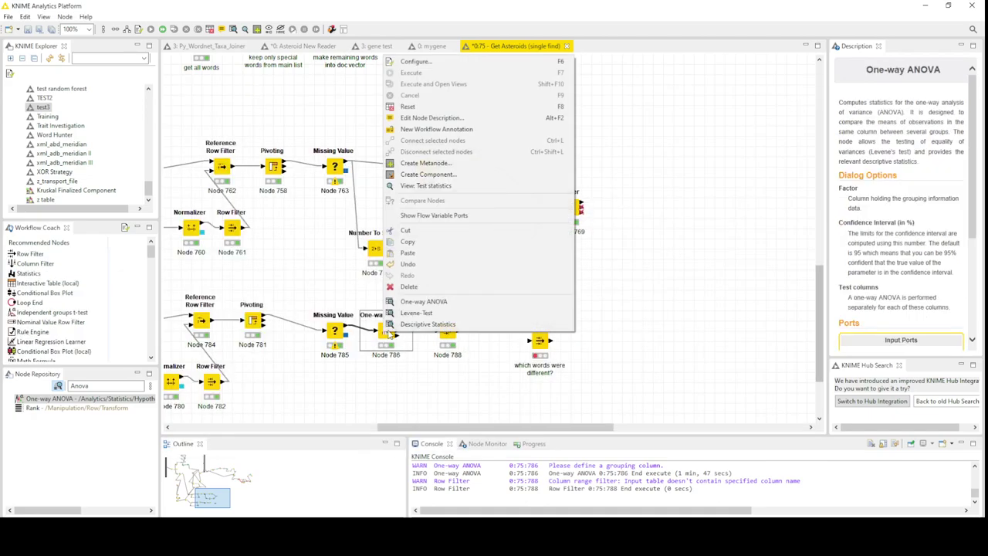
left_click(458, 316)
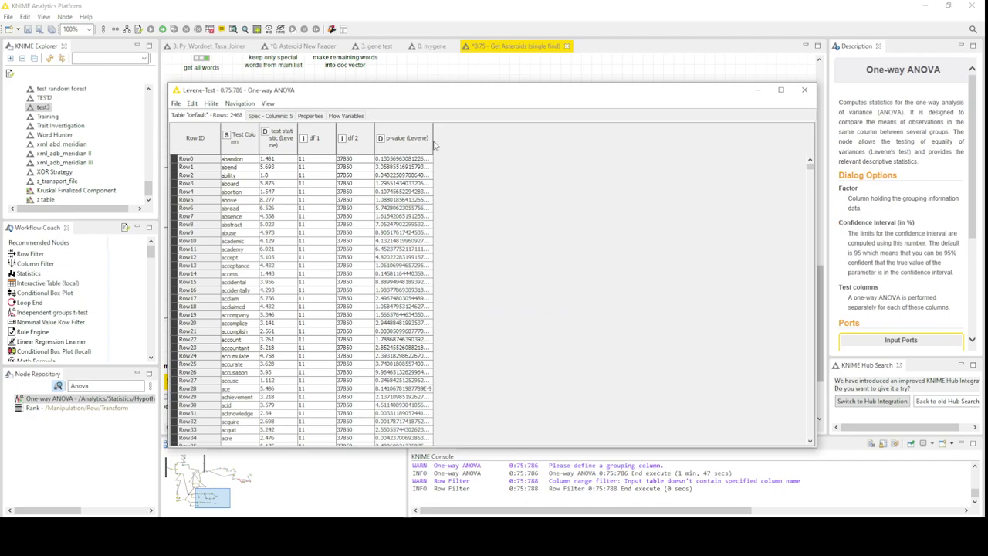
left_click(804, 91)
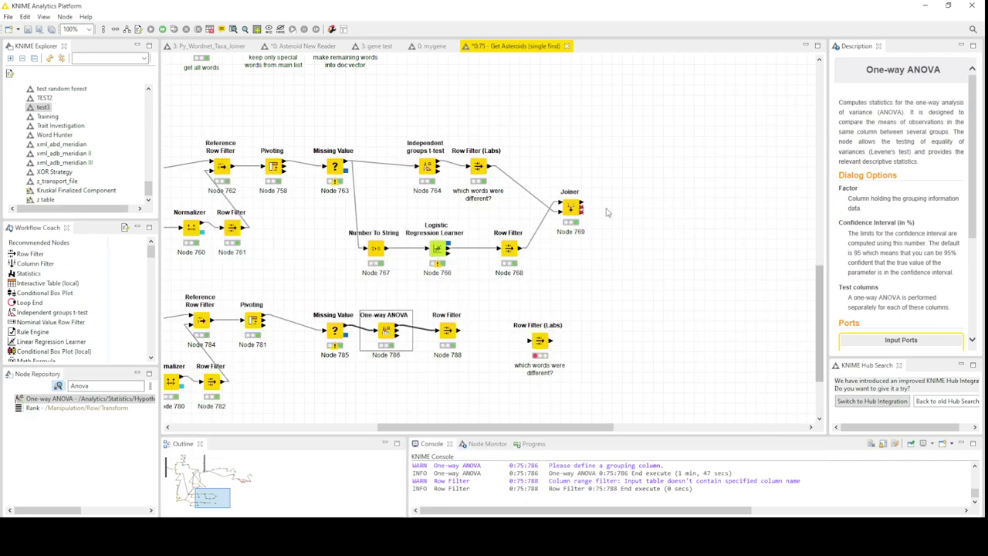
- Examine the group rows from N to Mean for the word abandon in the ANOVA node's Descriptive Statistics table
right_click(386, 332)
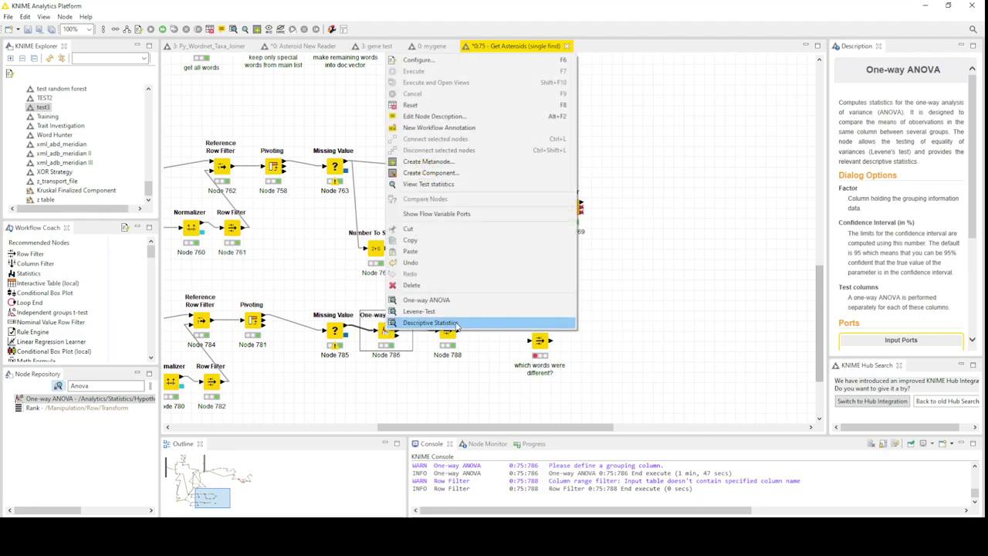
left_click(458, 326)
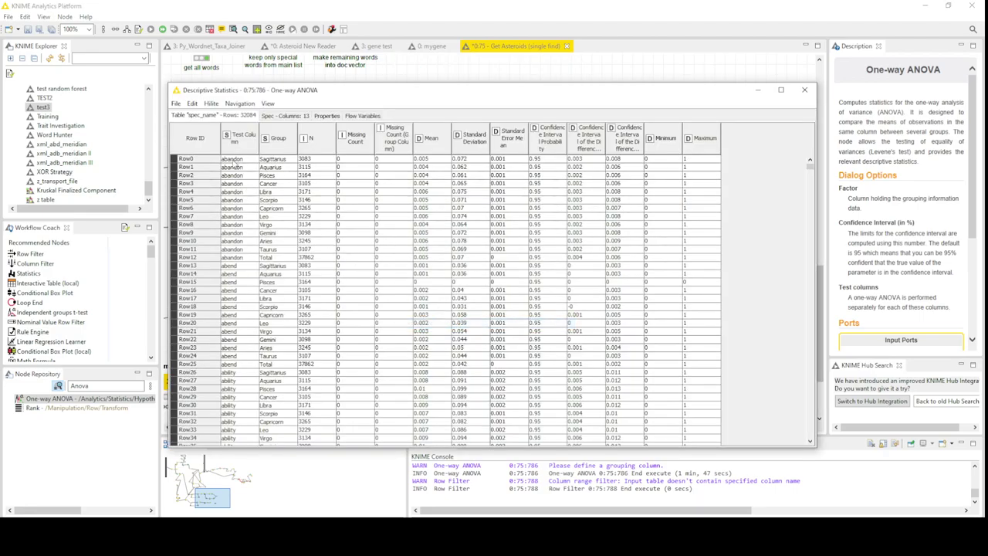
left_click_drag(237, 161, 373, 253)
left_click_drag(378, 257, 437, 258)
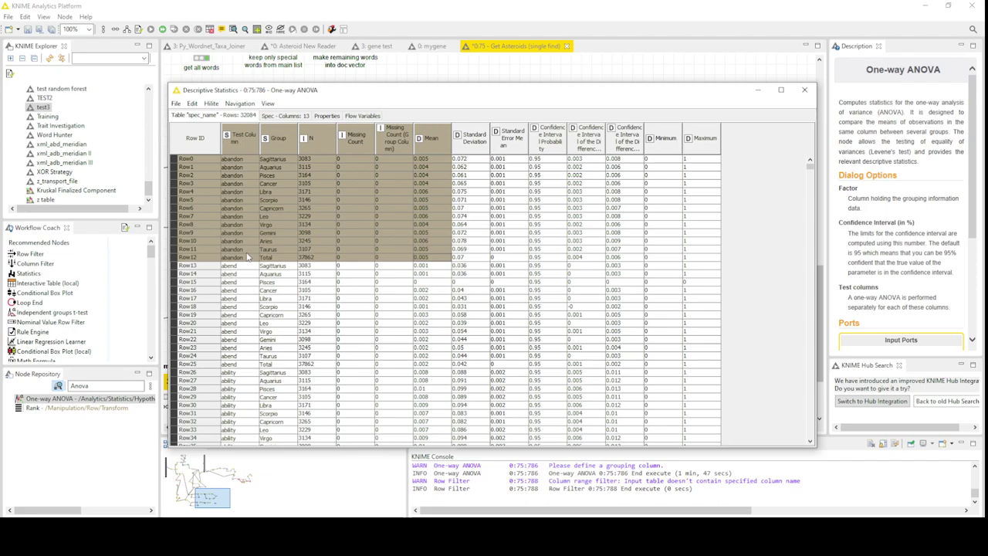
left_click(805, 91)
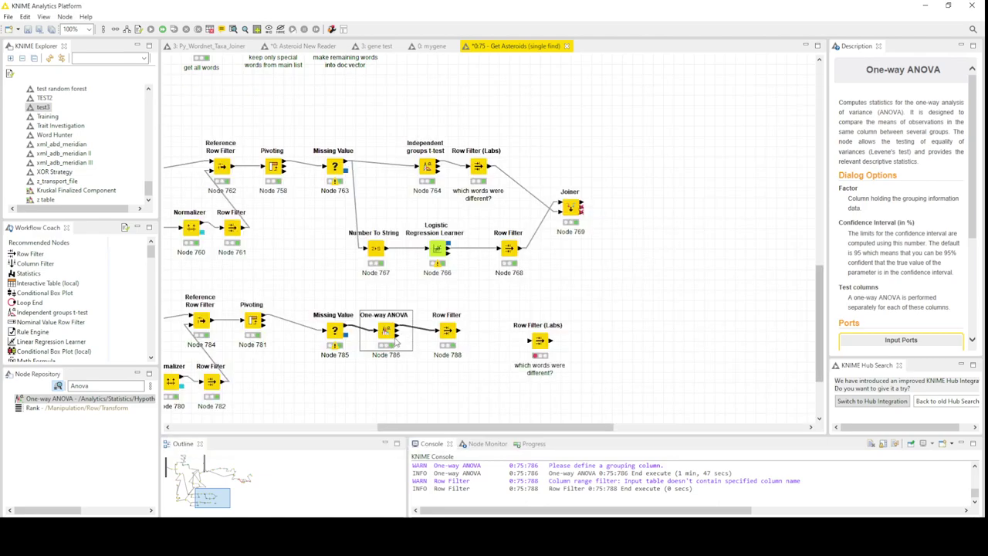
- Search the node repository for joiner and add a Joiner node with its top input connected to the ANOVA's Descriptive Statistics output
double_click(95, 386)
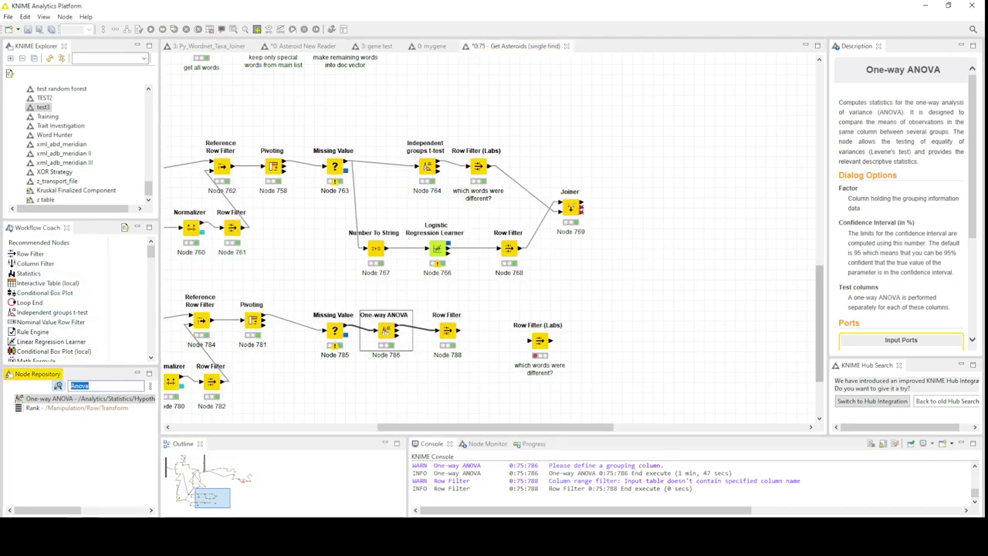
type("joiner")
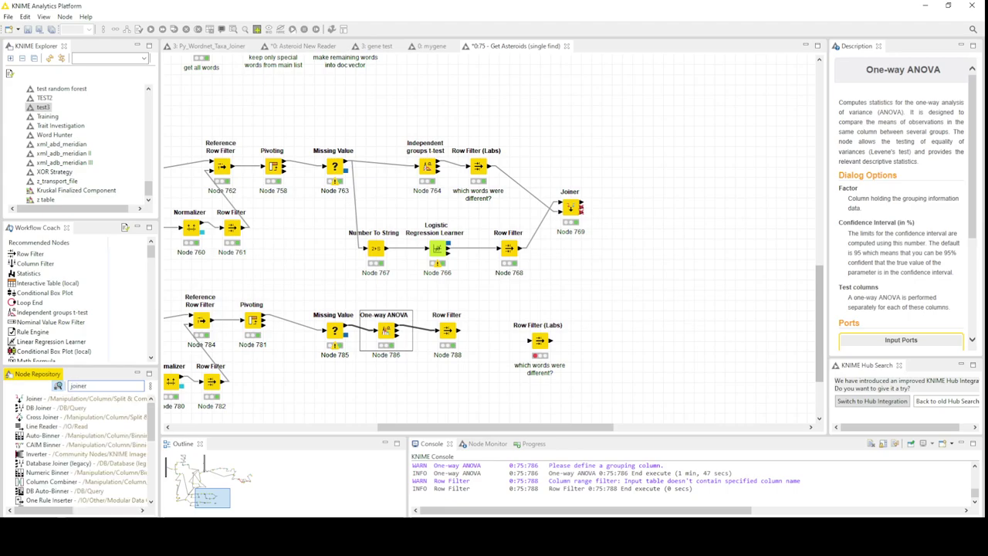
left_click_drag(33, 398, 467, 384)
left_click_drag(399, 340, 458, 377)
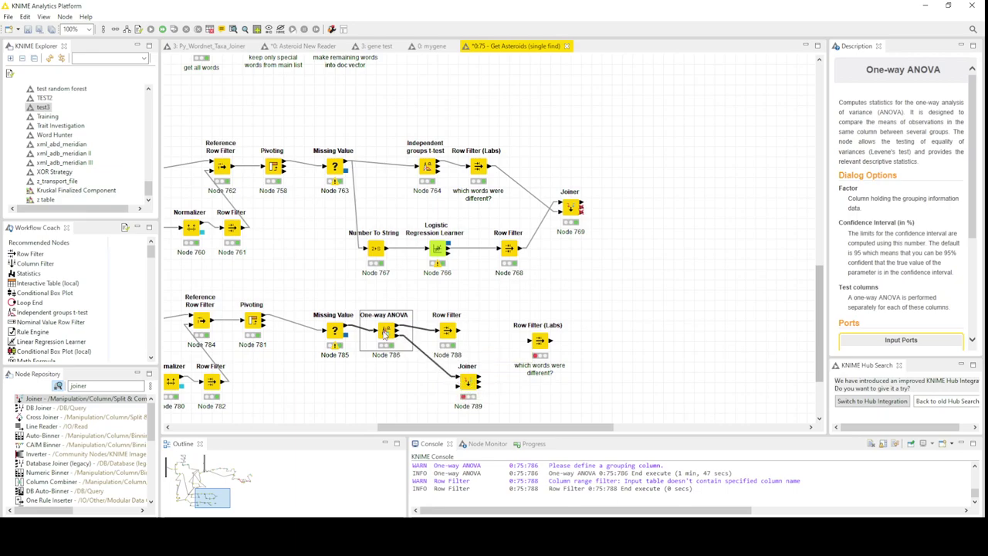
- Examine the group labels for abend and the N values for abandon in the Descriptive Statistics table
right_click(385, 333)
left_click(447, 328)
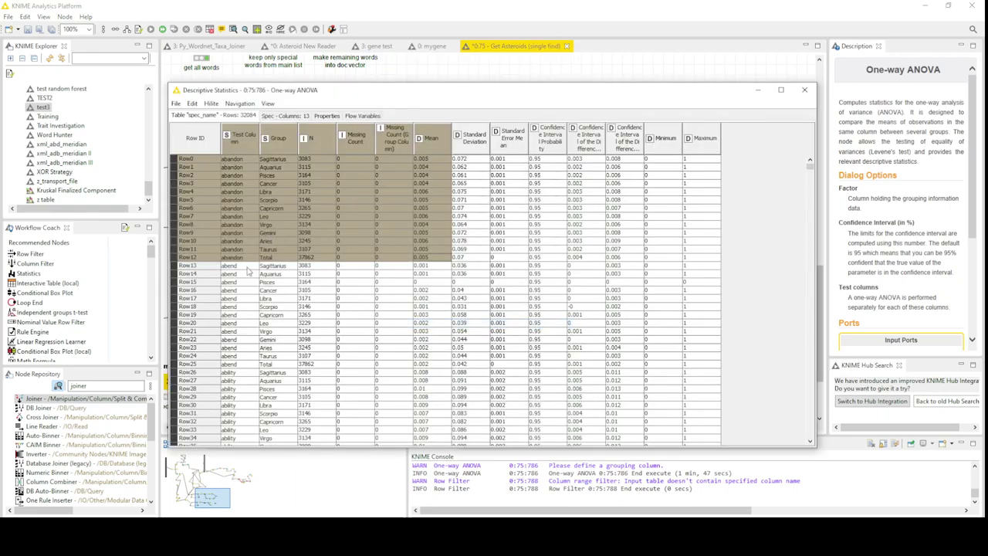
left_click_drag(247, 266, 281, 370)
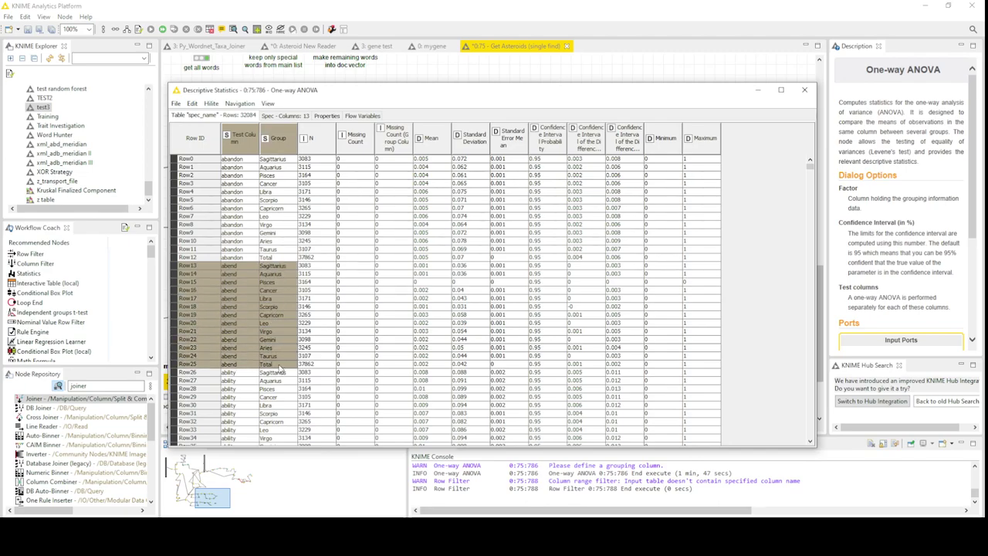
left_click_drag(319, 162, 321, 255)
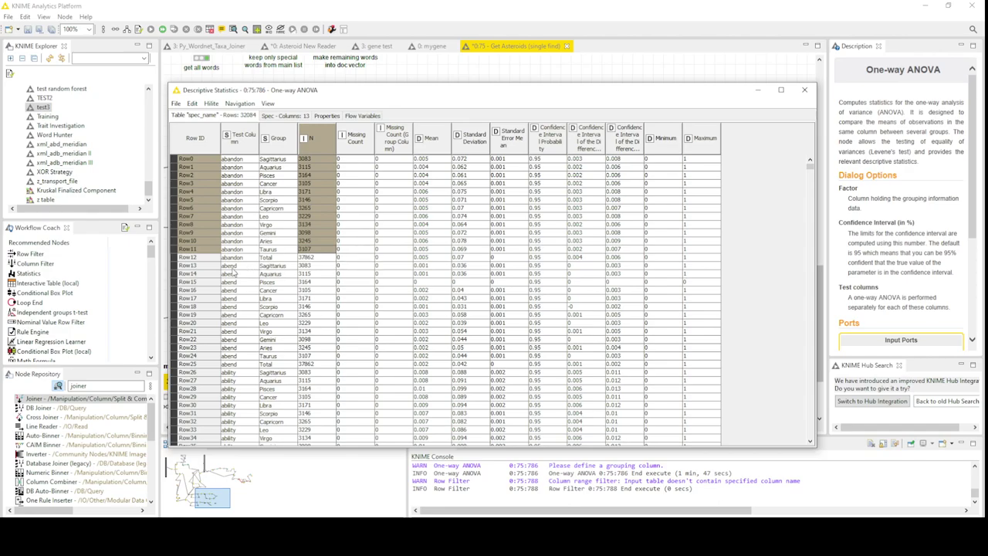
left_click(804, 90)
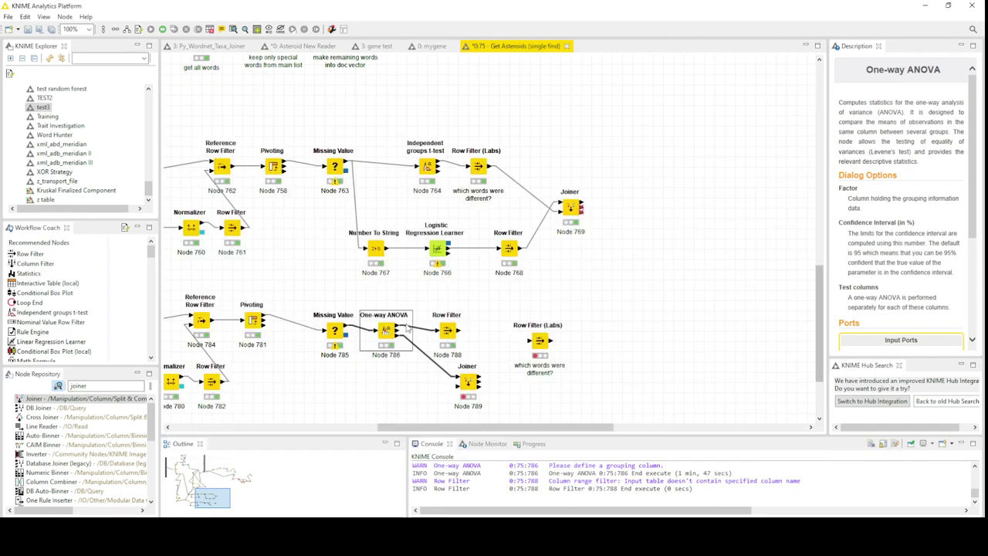
- Connect the filtered ANOVA rows to the Joiner's bottom input and match both tables on Test Column
left_click_drag(460, 332, 467, 392)
double_click(468, 382)
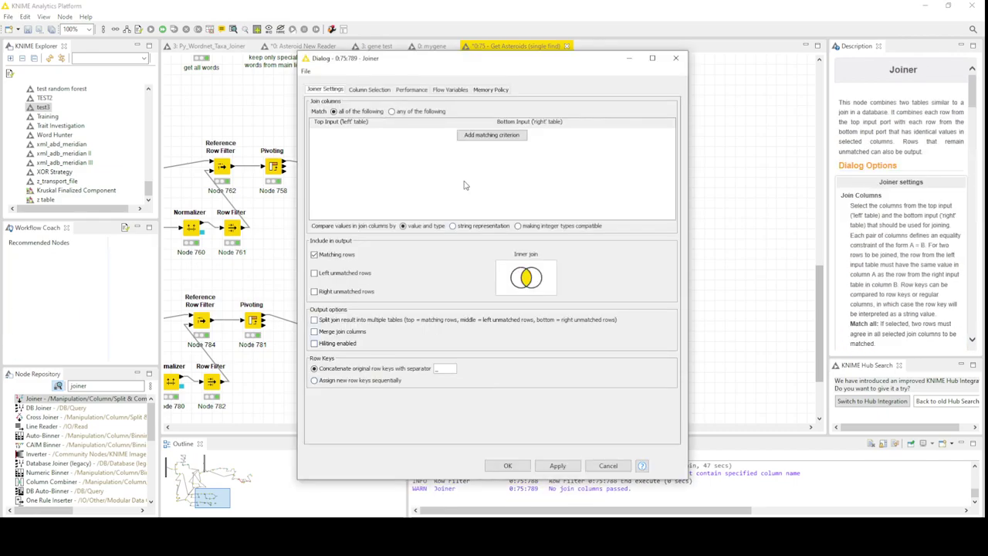
left_click(492, 135)
left_click(567, 137)
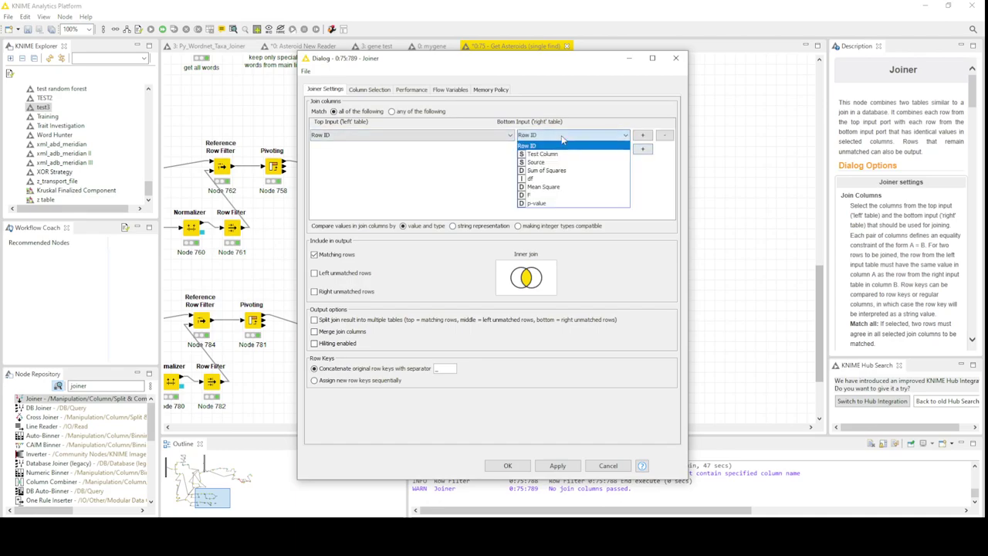
left_click(566, 155)
left_click(378, 135)
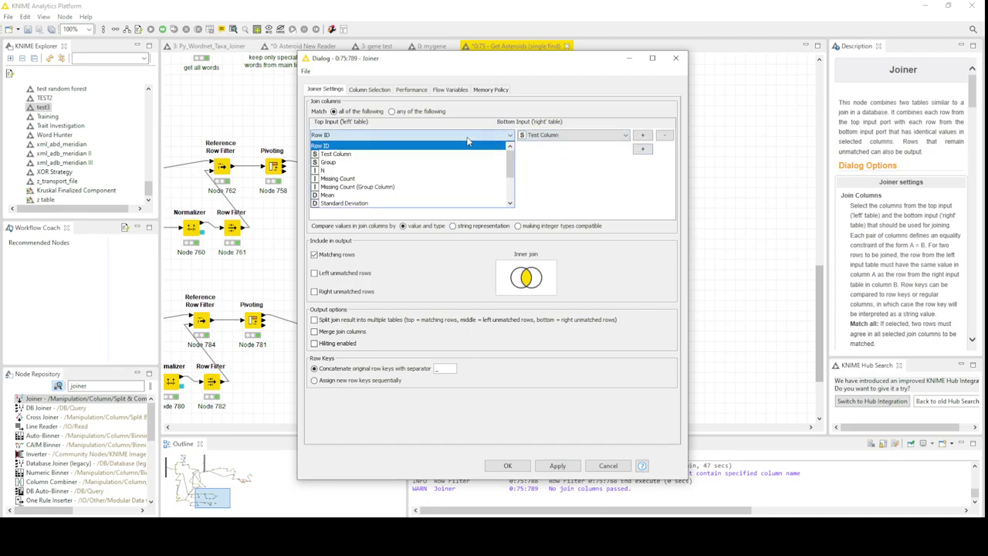
left_click(378, 154)
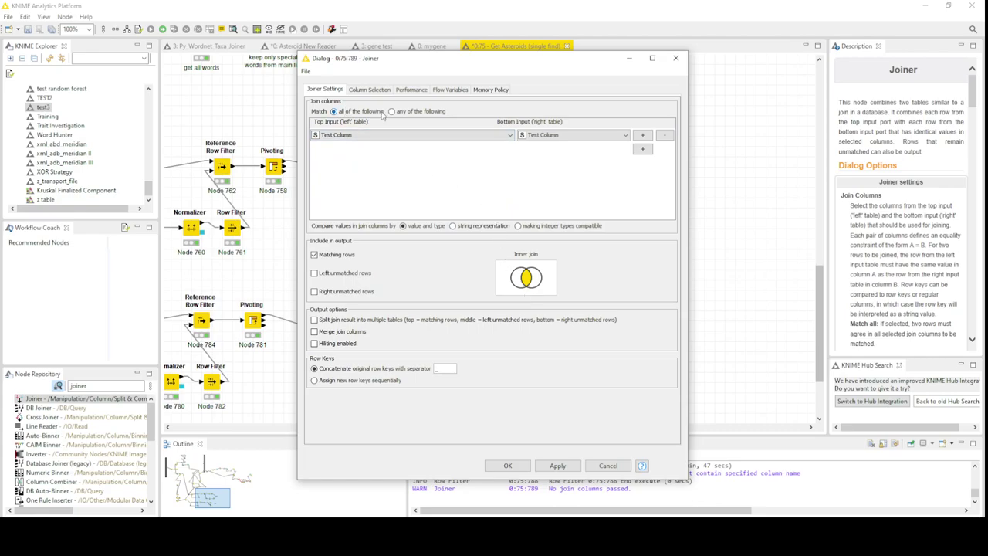
- Review the Joiner's column selection, keep all columns of both input tables included, and confirm the settings
left_click(375, 93)
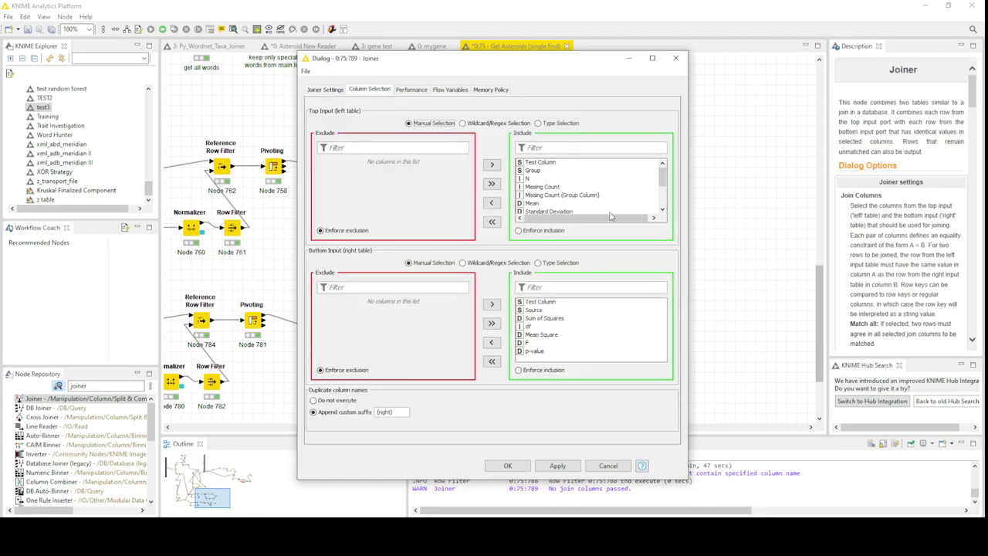
scroll(584, 197, "down", 1)
scroll(584, 195, "up", 1)
left_click(540, 179)
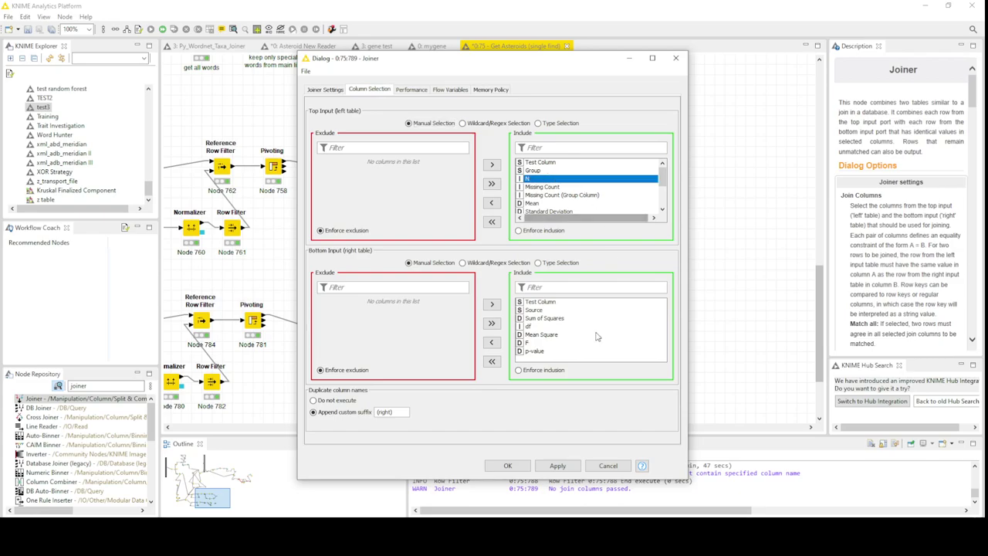
left_click(540, 345)
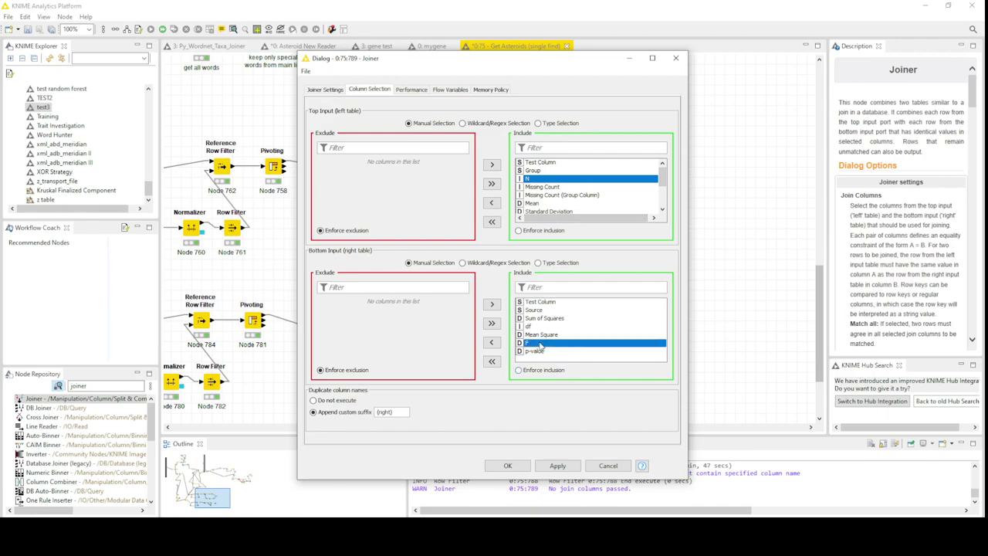
left_click(515, 466)
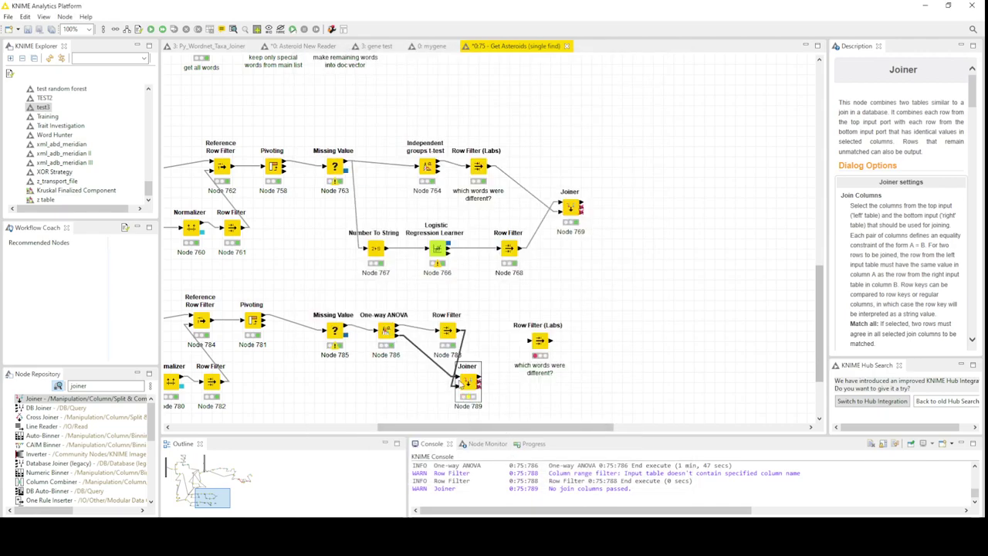
- Examine the Row Filter's filtered ANOVA rows and the One-way ANOVA's Descriptive Statistics table
right_click(449, 332)
left_click(502, 322)
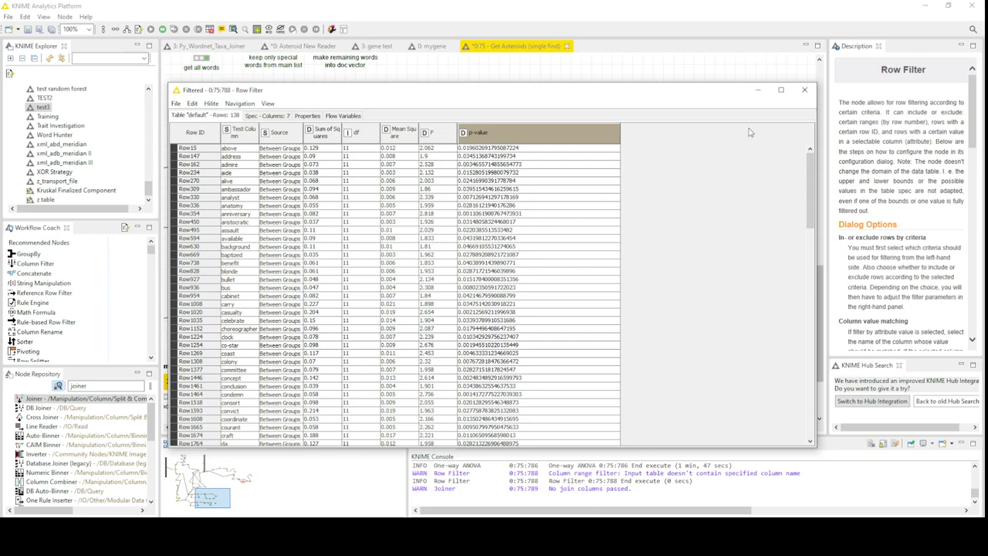
left_click(804, 90)
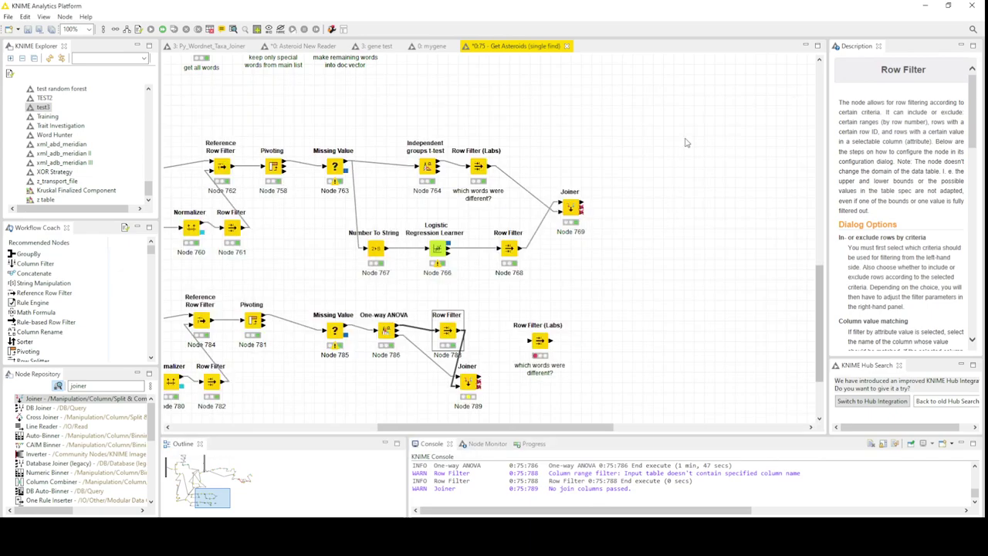
right_click(384, 330)
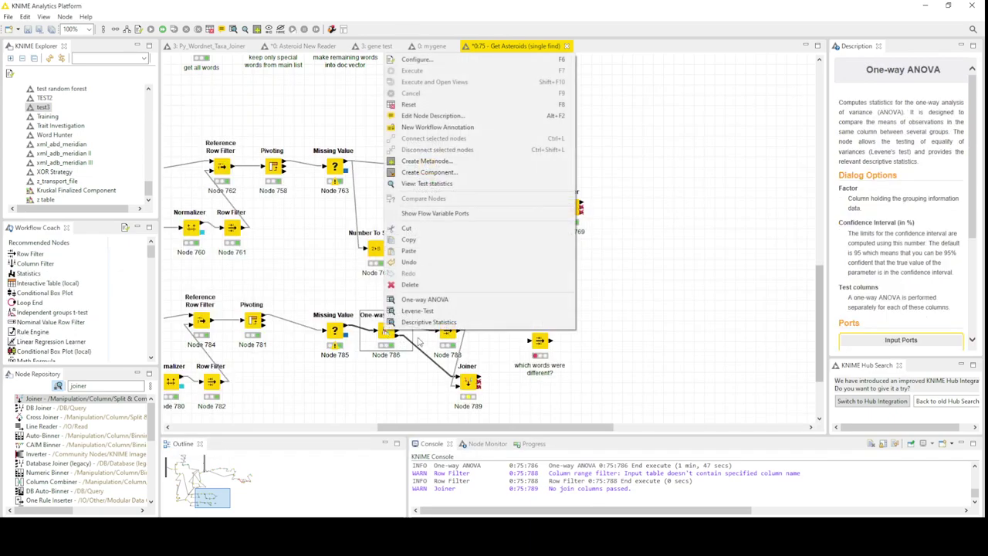
left_click(420, 323)
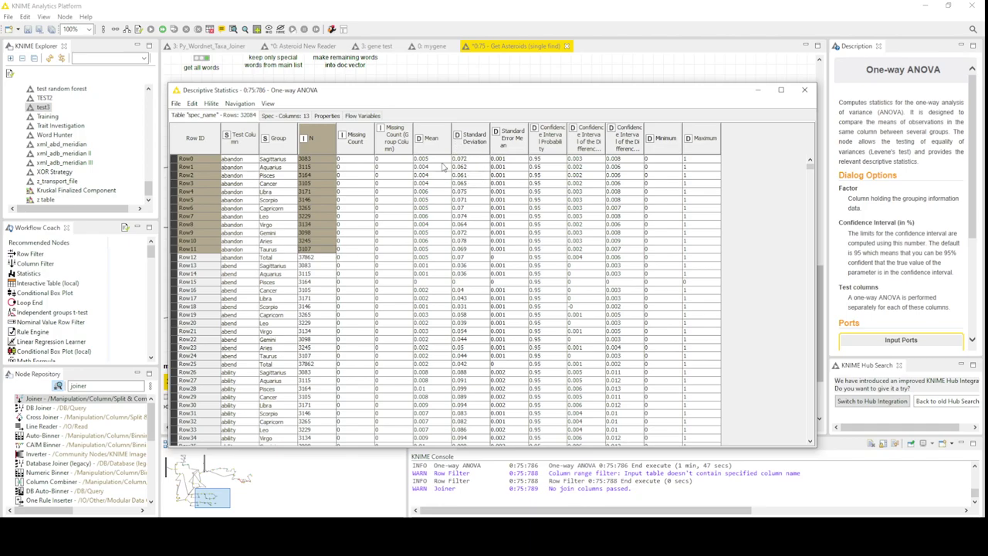
left_click(804, 89)
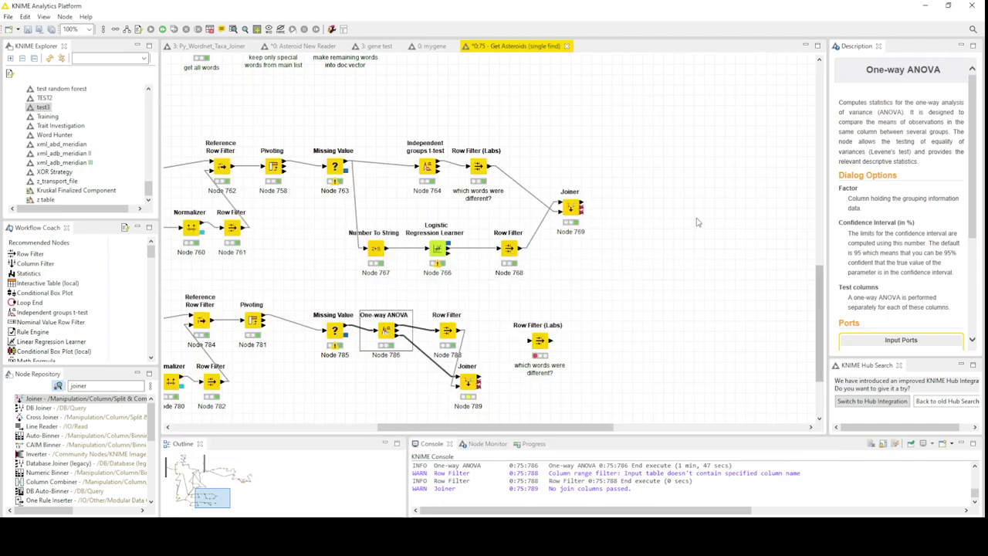
- Exclude both missing count columns, the confidence interval columns, Minimum and Maximum from the Joiner's top input
double_click(467, 383)
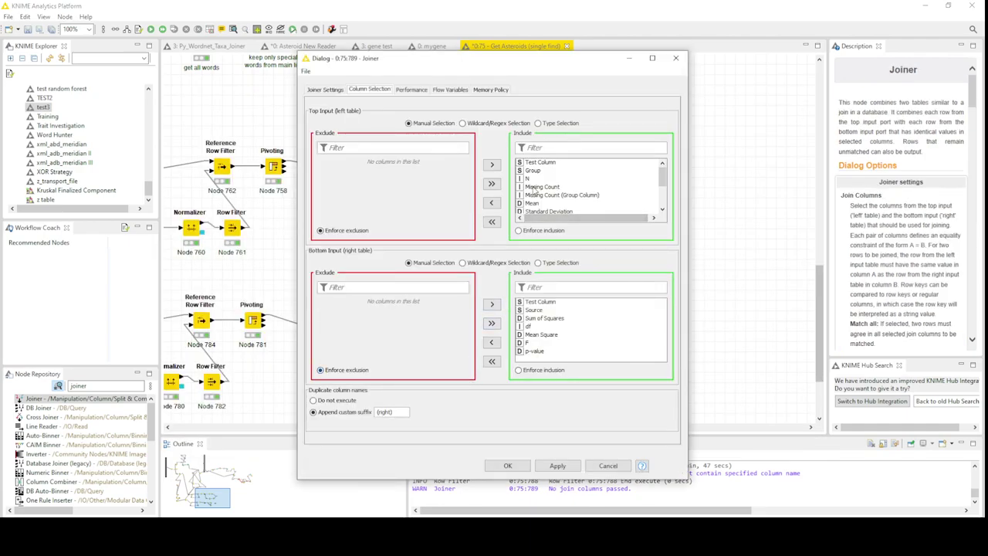
left_click_drag(533, 187, 557, 245)
left_click(491, 203)
left_click_drag(550, 185, 500, 219)
left_click(492, 202)
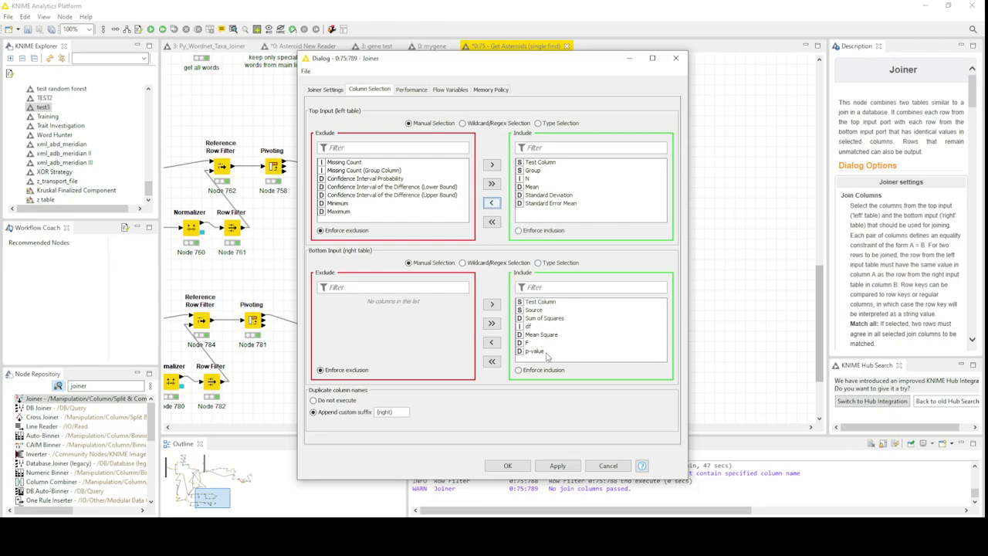
- Exclude Sum of Squares, df, Mean Square and Test Column from the Joiner's bottom input and confirm the settings
left_click_drag(540, 335, 541, 323)
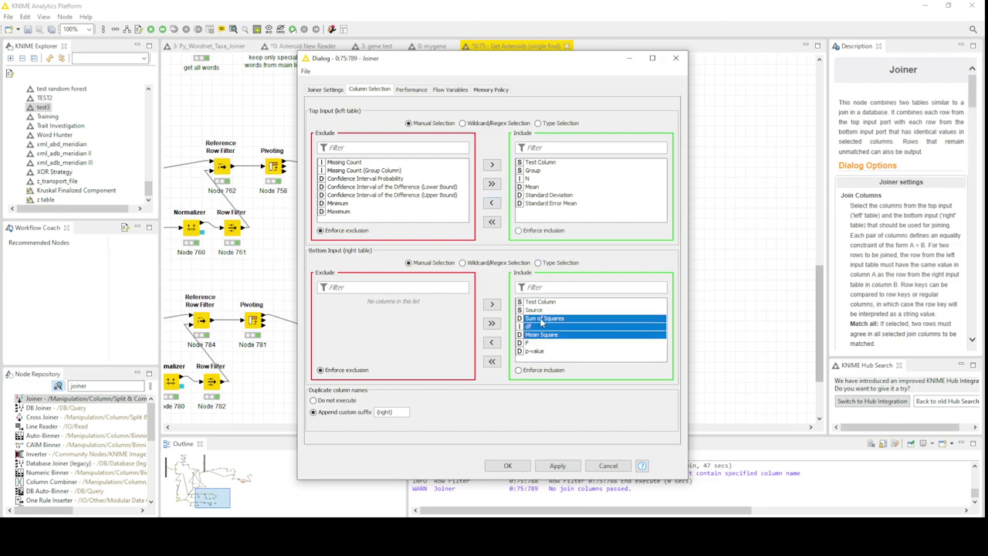
left_click(491, 341)
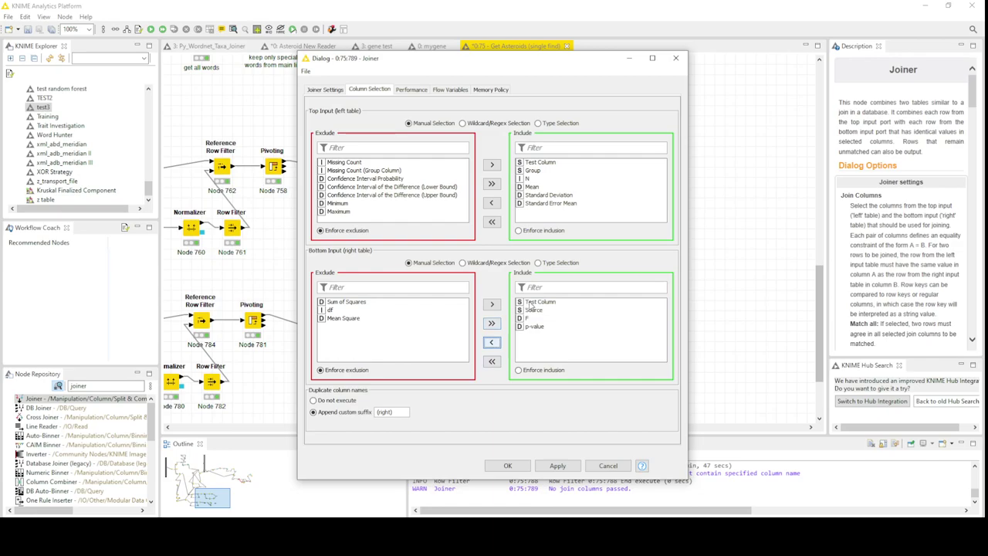
left_click(534, 304)
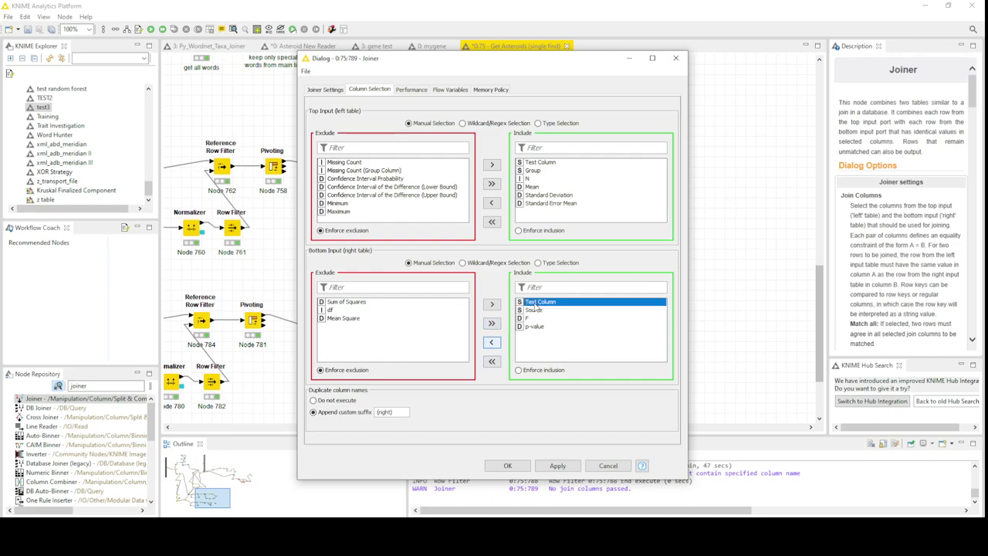
left_click(492, 342)
left_click(507, 465)
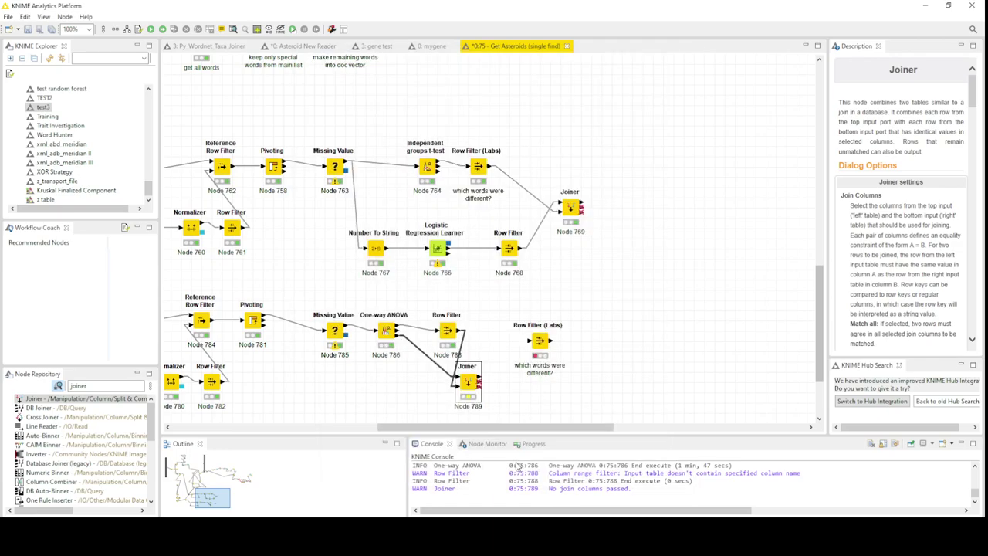
- Execute the Joiner below the One-way ANOVA and open its join result table
right_click(468, 386)
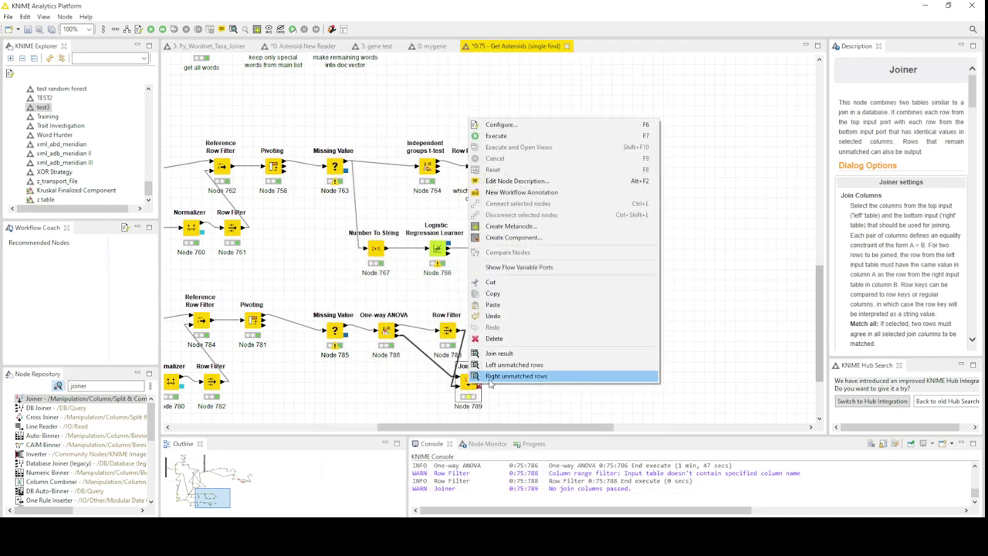
left_click(561, 140)
right_click(469, 384)
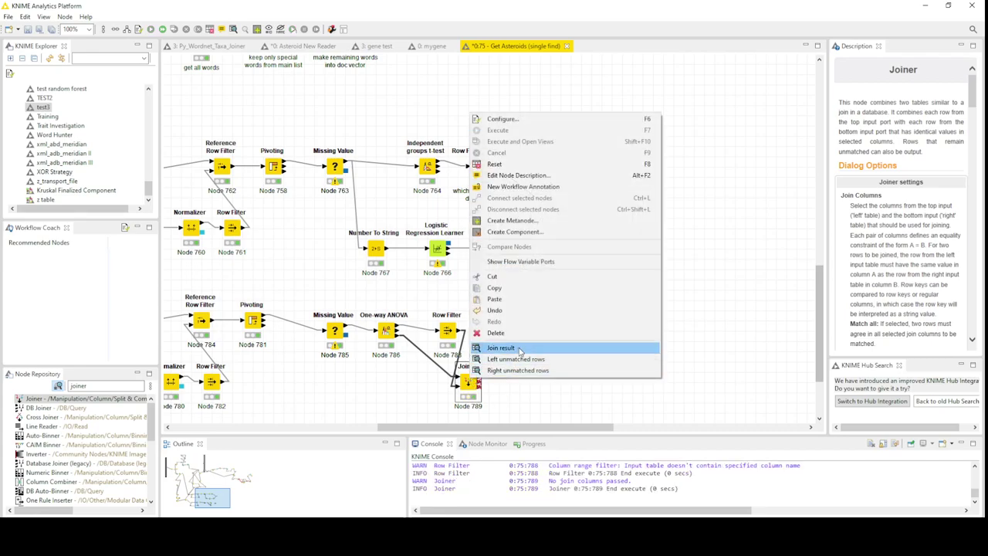
left_click(520, 349)
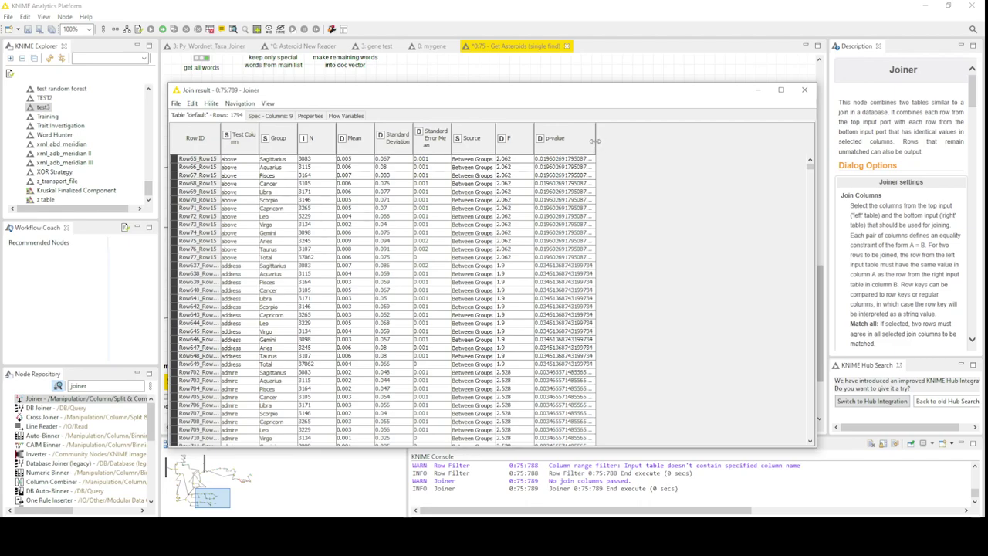
- Widen the p-value column, sort the join result by p-value ascending, and examine the top words and their Total group row
left_click_drag(595, 140, 680, 141)
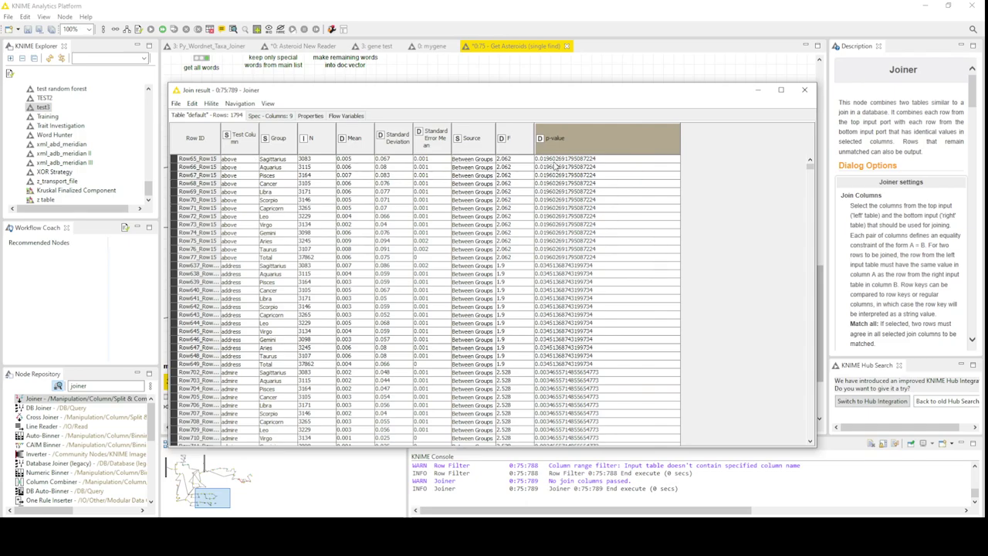
left_click_drag(566, 162, 568, 260)
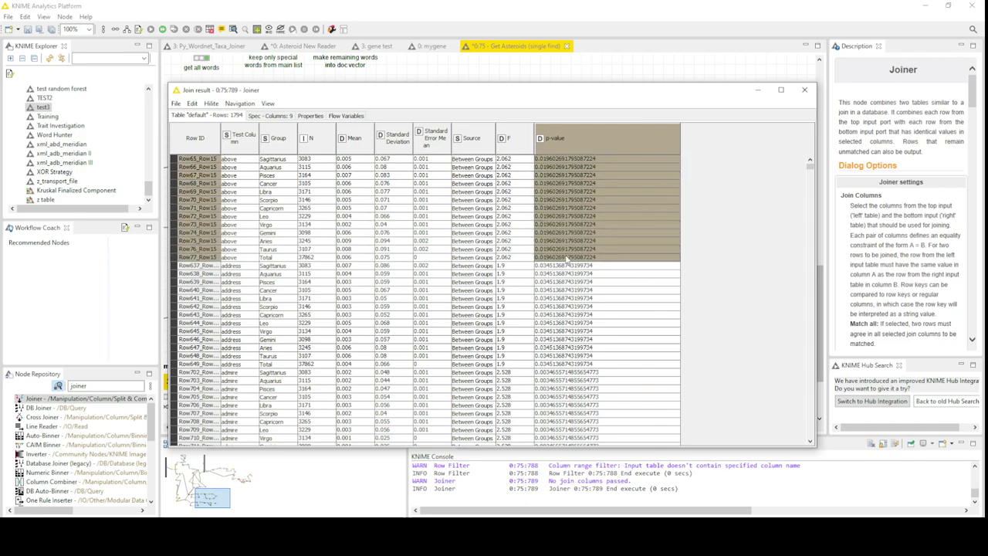
left_click(581, 167)
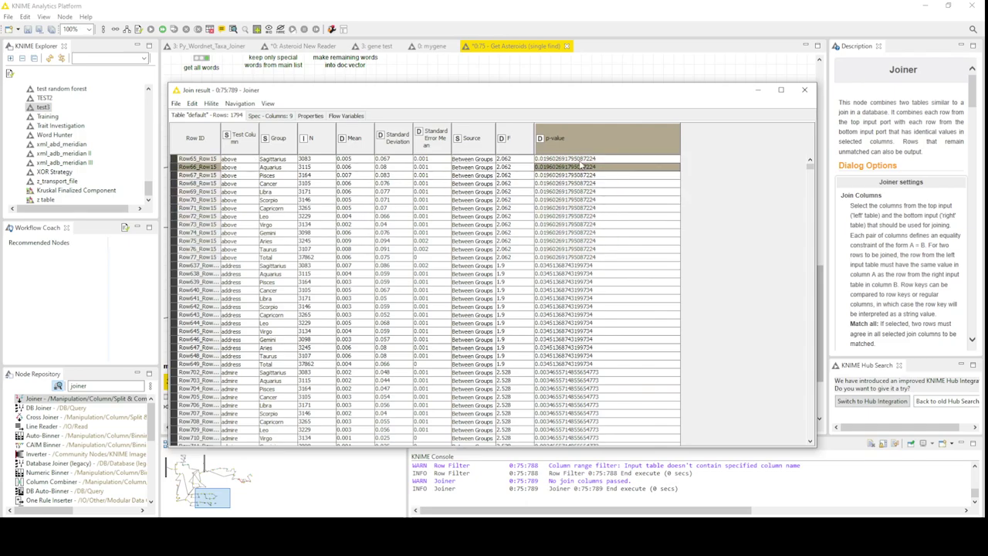
right_click(592, 140)
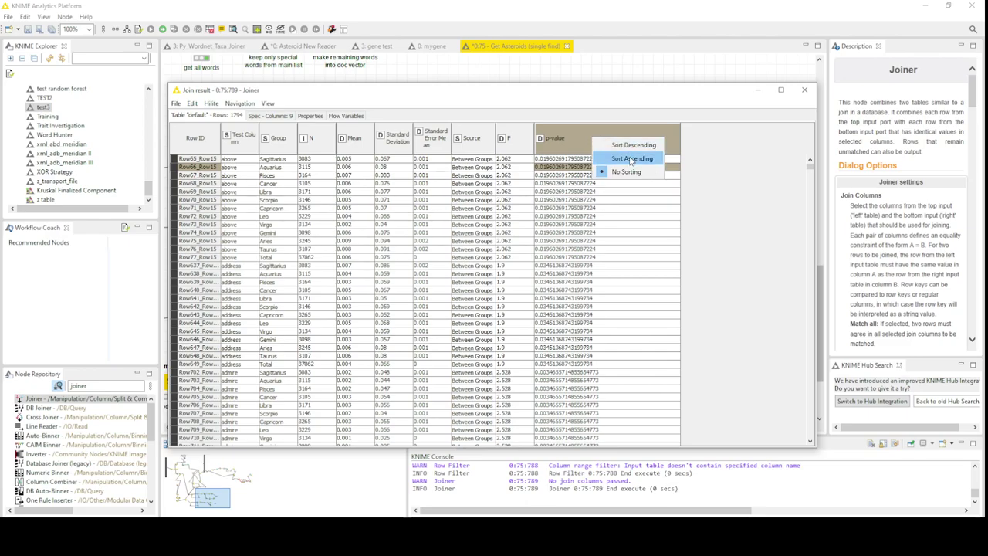
left_click(632, 158)
left_click(571, 199)
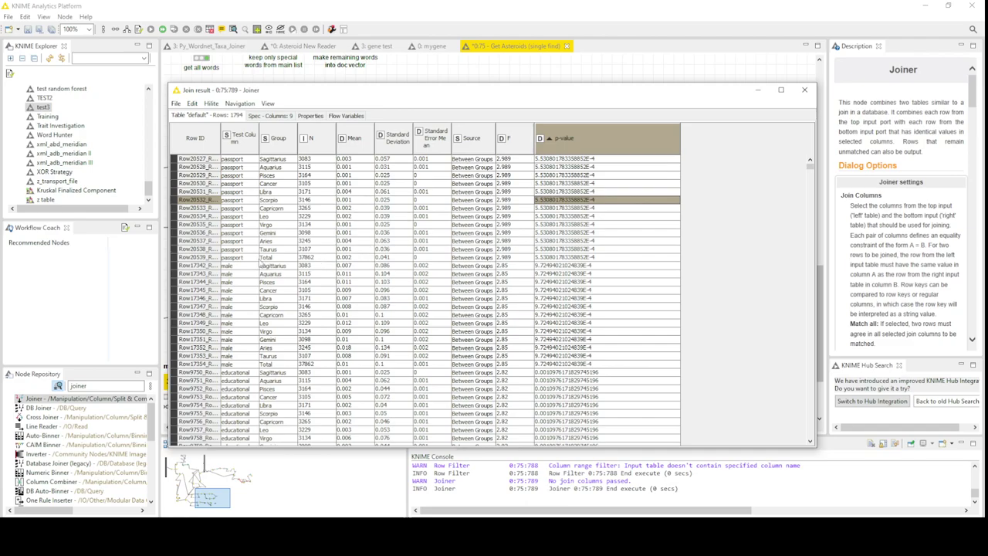
left_click(274, 257)
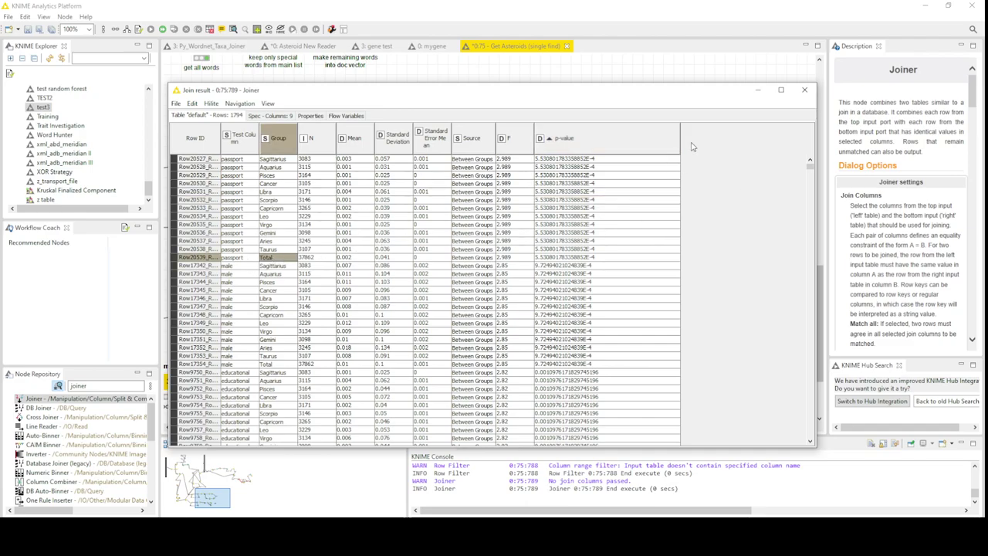
left_click(805, 91)
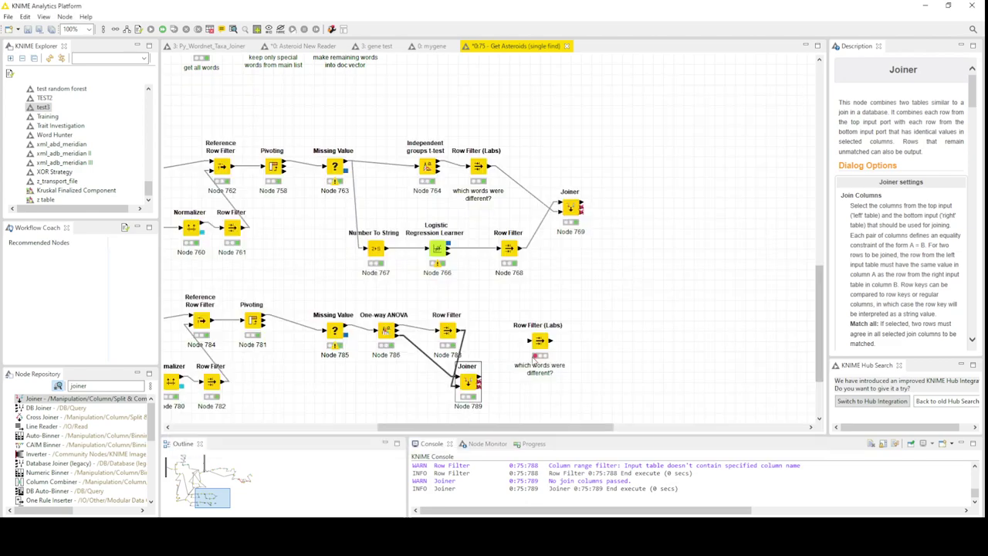
- Move the unused Row Filter (Labs) node aside and add a Row Filter connected to the Joiner's join result output
left_click_drag(544, 337, 636, 297)
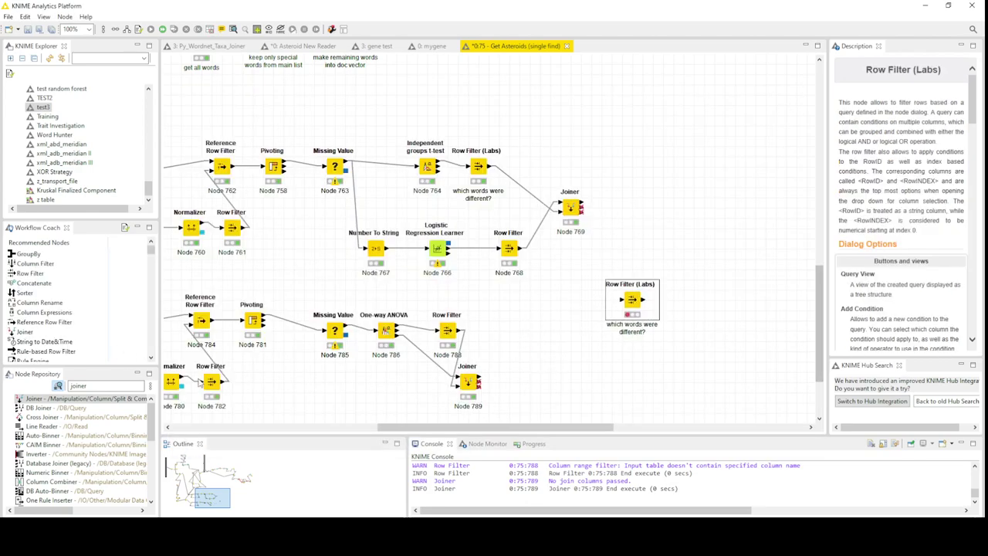
left_click(467, 383)
left_click(568, 348)
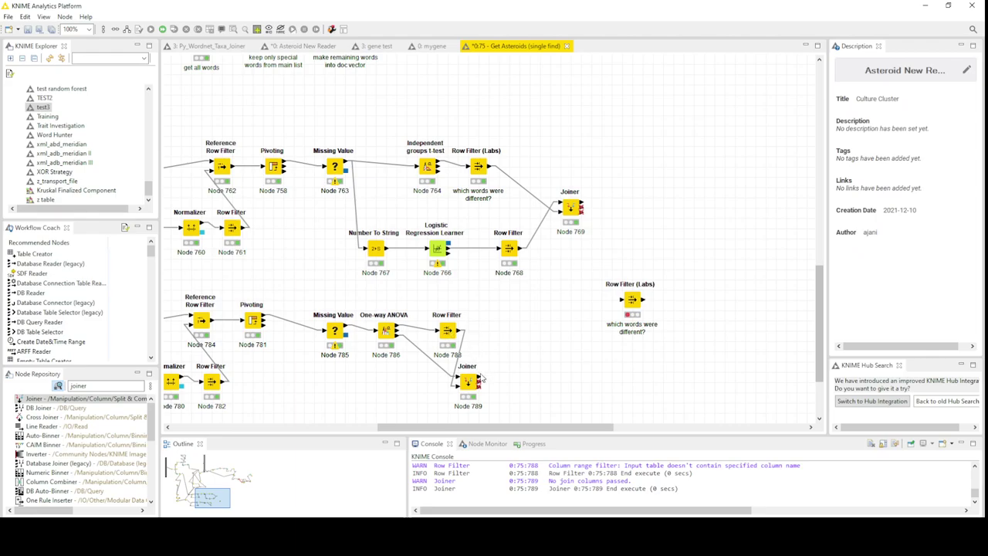
left_click(106, 397)
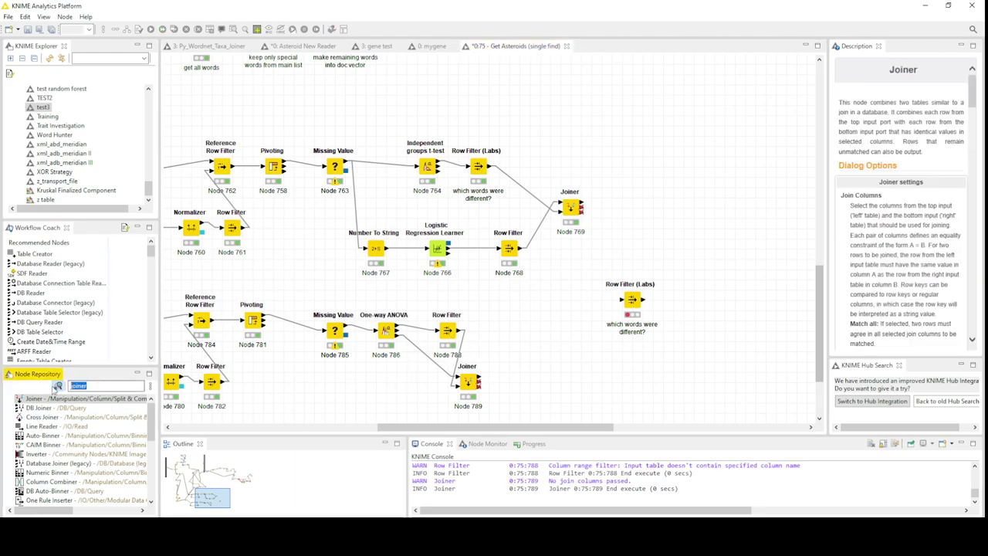
type("c")
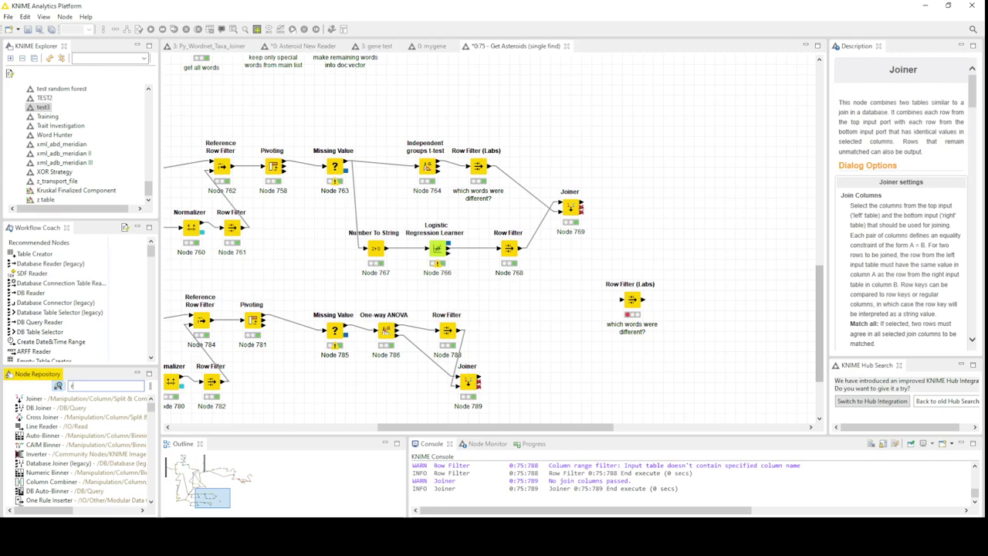
type("ow")
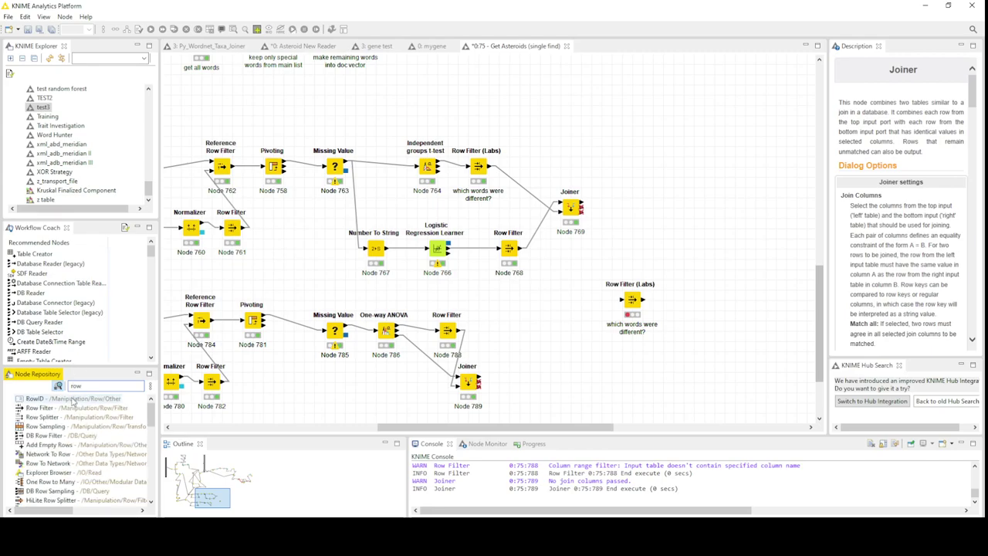
left_click_drag(54, 409, 549, 373)
left_click_drag(479, 379, 545, 372)
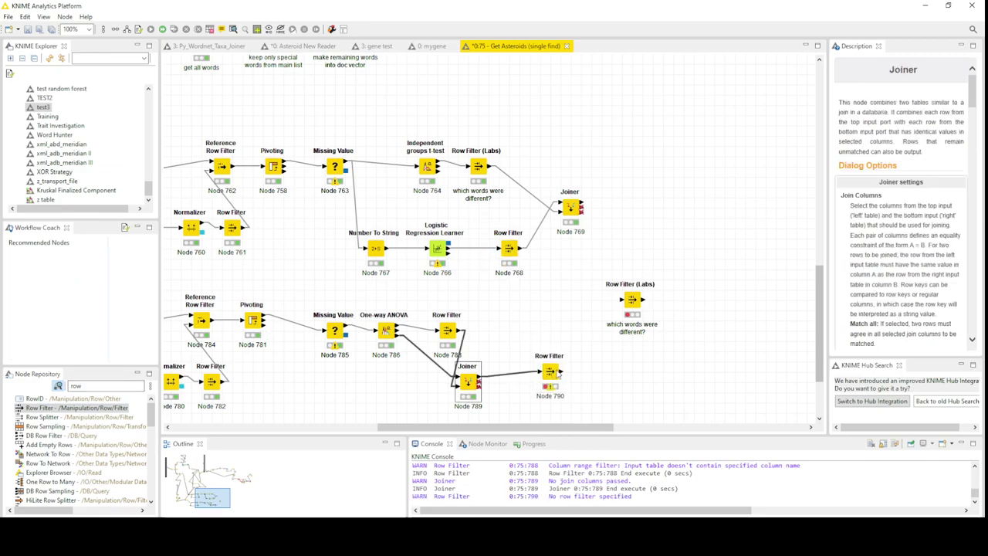
- Configure the new Row Filter to exclude rows whose Test Column matches the pattern Total
double_click(552, 373)
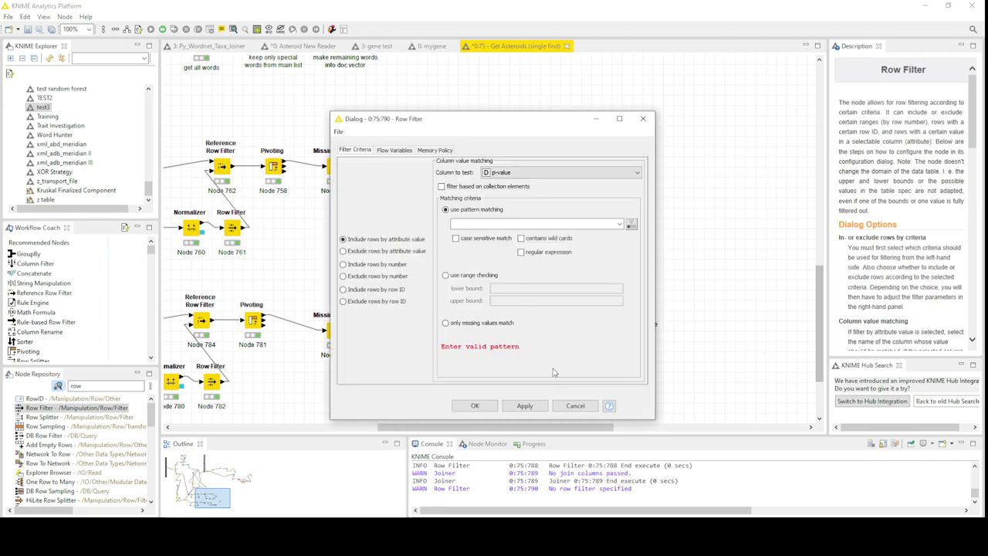
left_click(506, 173)
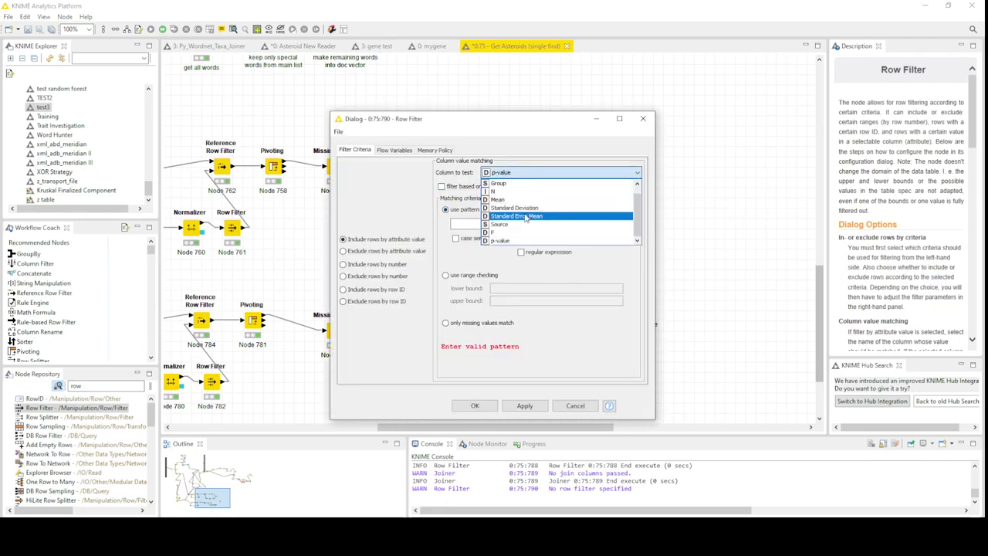
left_click(495, 148)
left_click(540, 172)
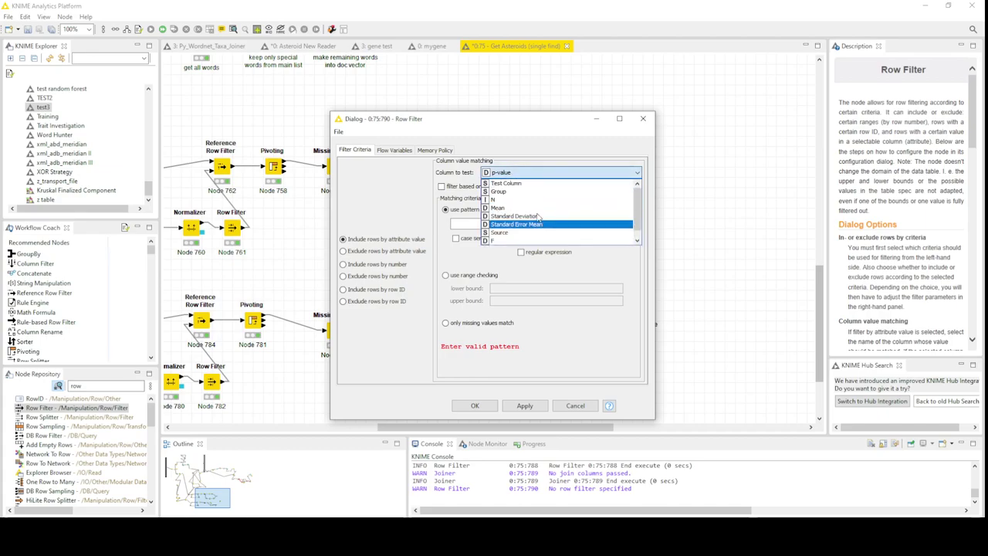
left_click(508, 183)
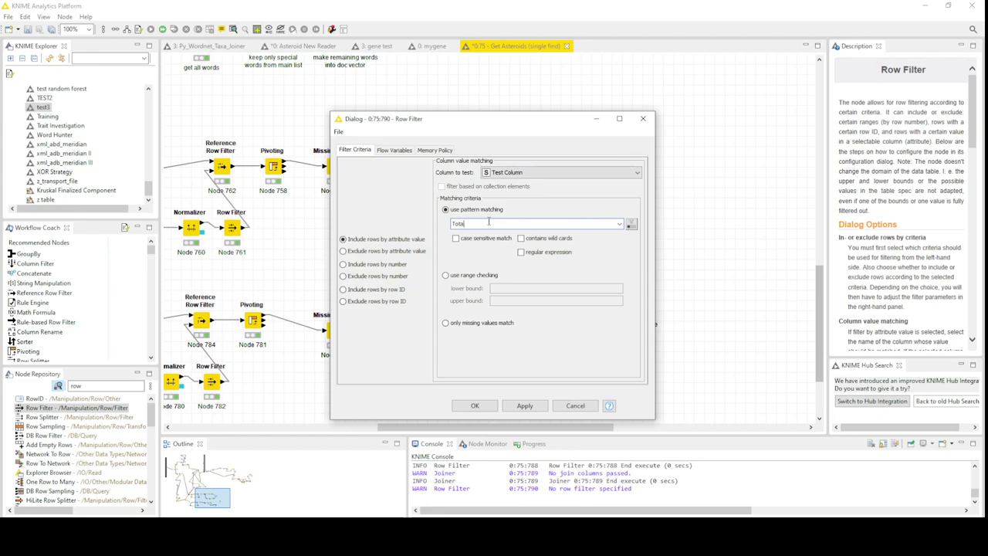
left_click(397, 253)
left_click(474, 405)
- Execute the new Row Filter and check its filtered table for Total rows
right_click(551, 372)
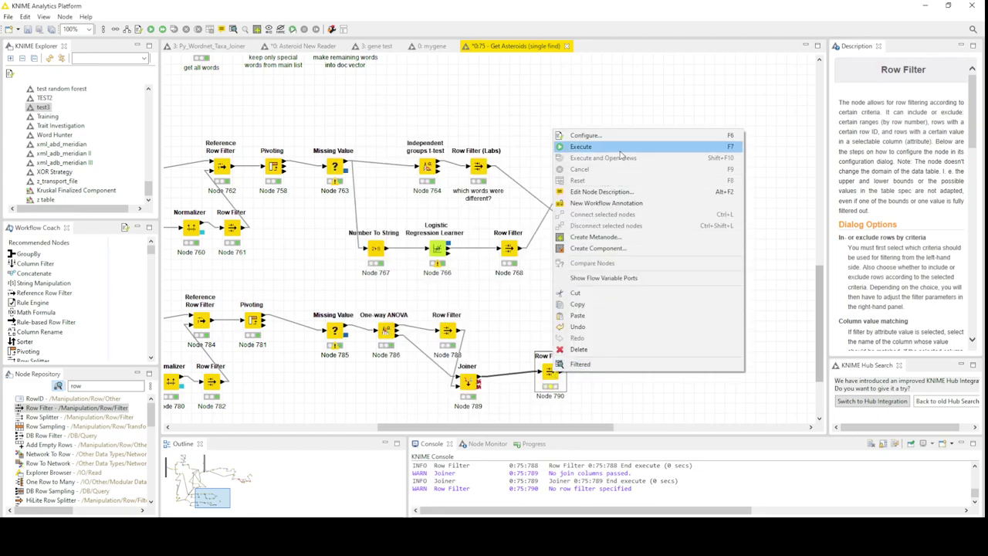
left_click(580, 147)
right_click(555, 374)
left_click(592, 364)
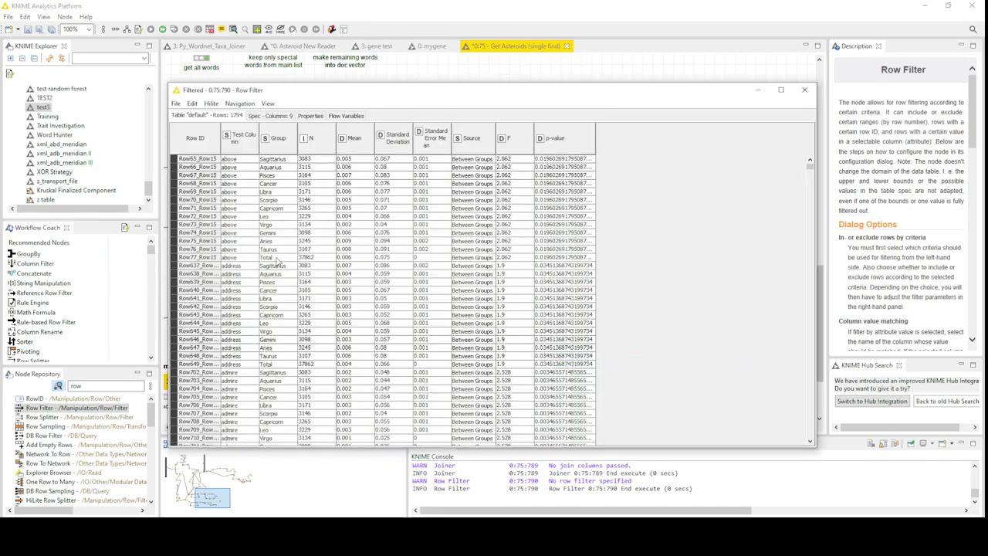
left_click(804, 89)
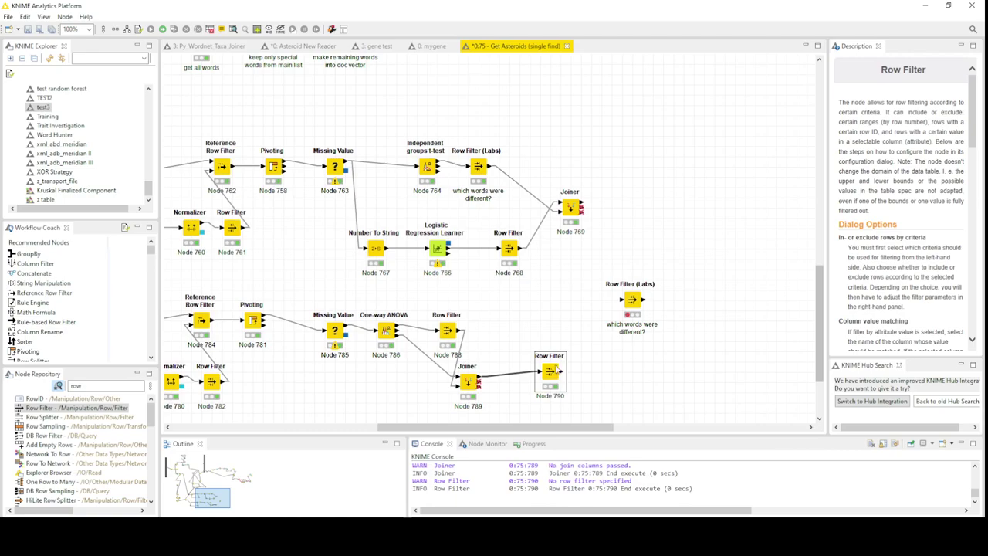
- Reconfigure the Row Filter after the Joiner to exclude rows whose Group column matches Total
double_click(555, 372)
left_click(533, 172)
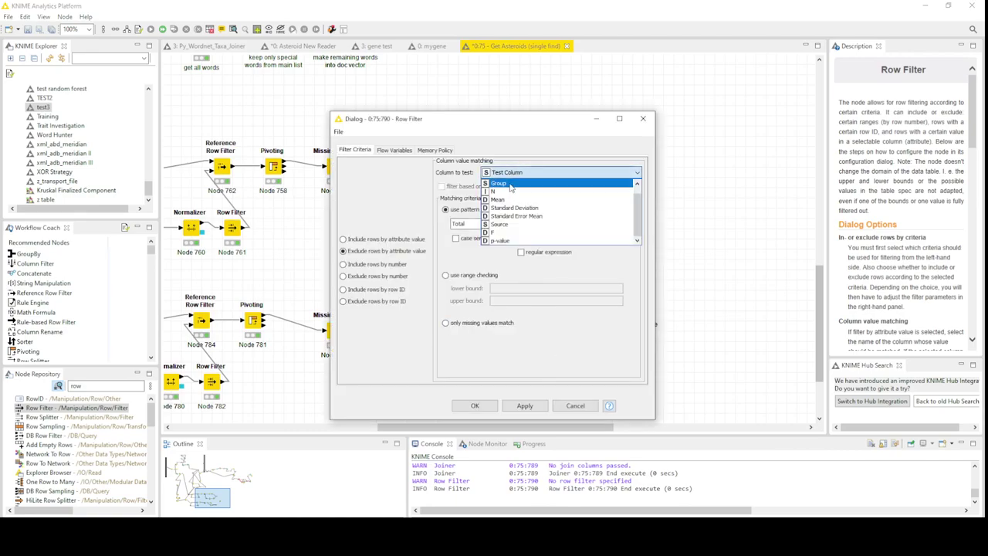
left_click(509, 185)
left_click(476, 405)
- Execute the reconfigured Row Filter and sort its filtered table by p-value ascending
right_click(546, 377)
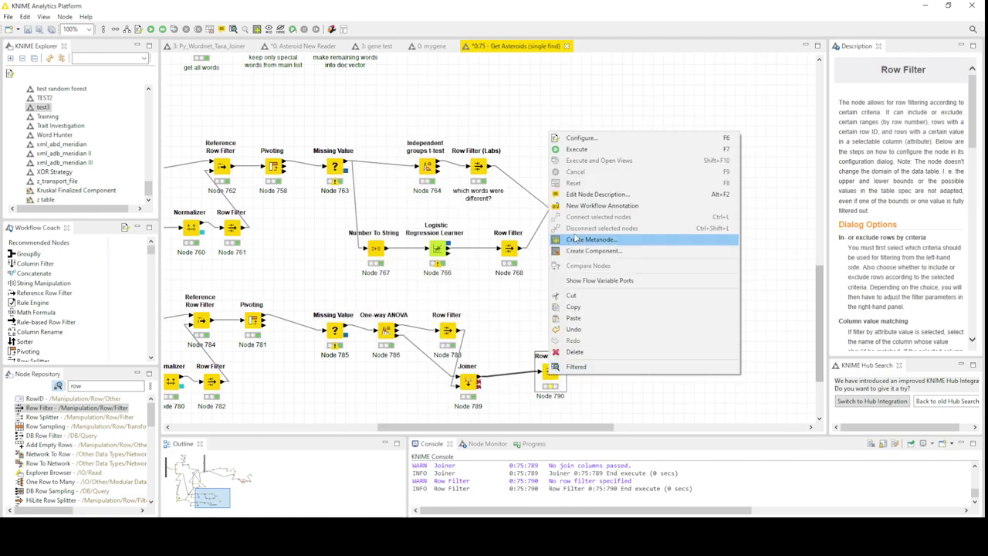
left_click(575, 151)
right_click(548, 375)
left_click(572, 370)
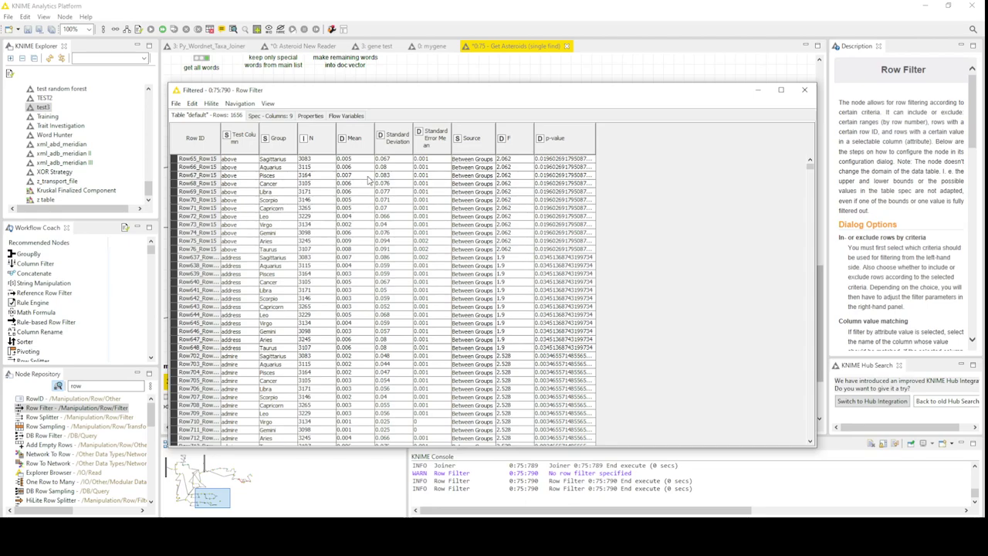
left_click(581, 145)
left_click(611, 167)
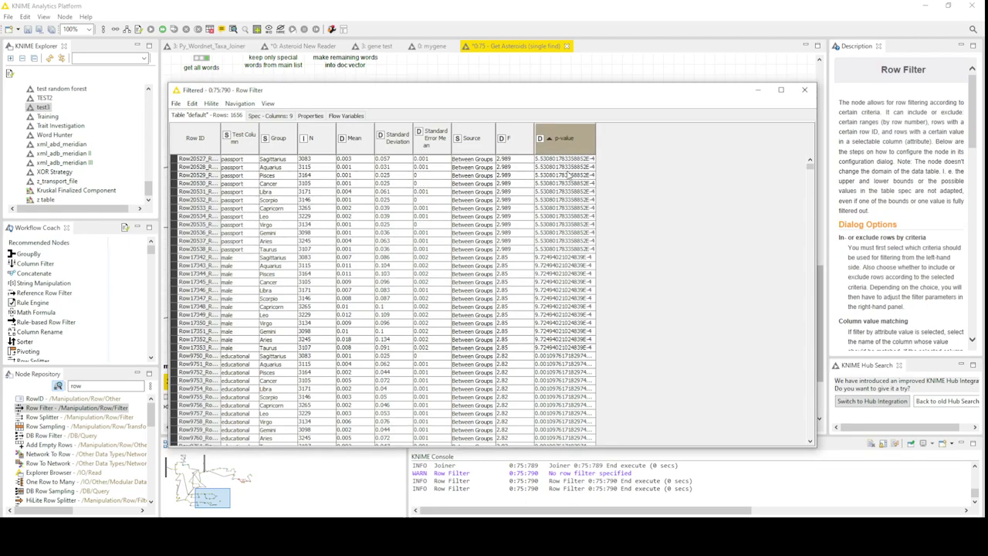
- Compare the group means for the words passport and male in the filtered table, noting Aries, Libra and Sagittarius, and close the table
left_click(342, 249)
left_click_drag(345, 251, 374, 202)
left_click(342, 241)
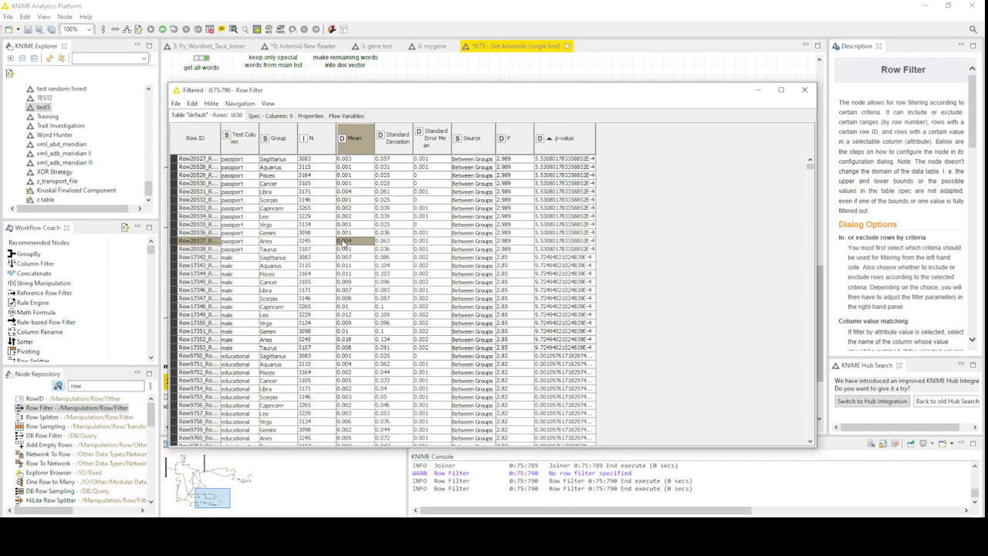
left_click_drag(342, 240, 222, 247)
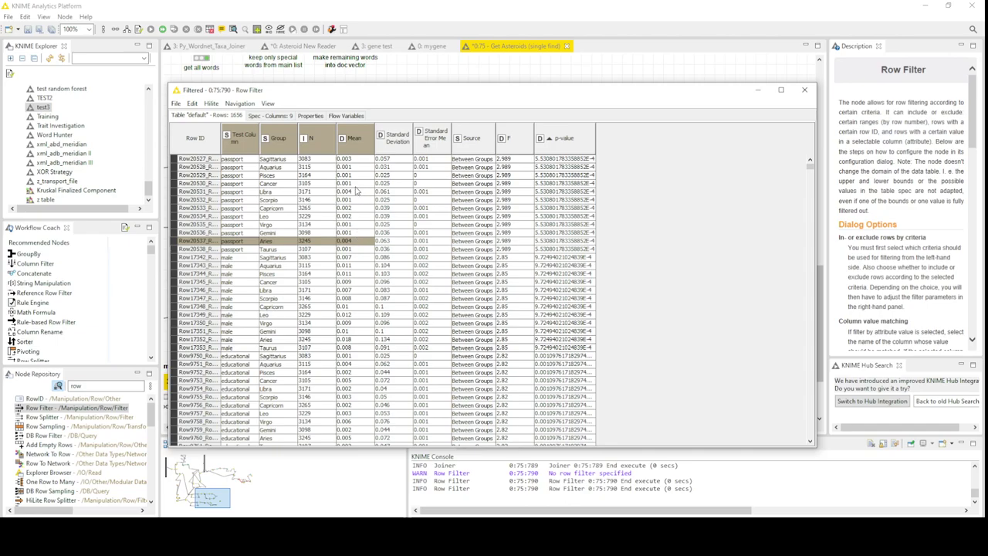
left_click_drag(358, 193, 244, 199)
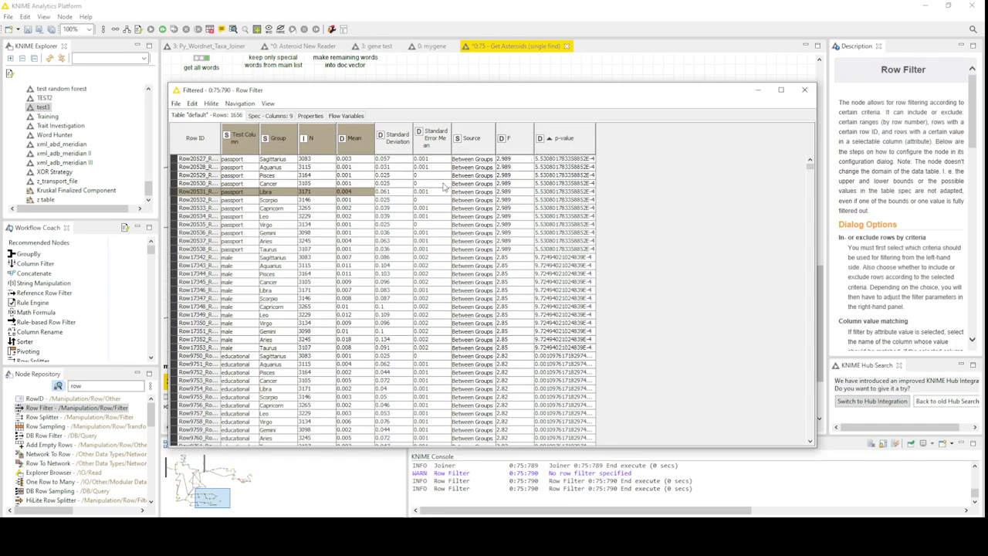
left_click(357, 159)
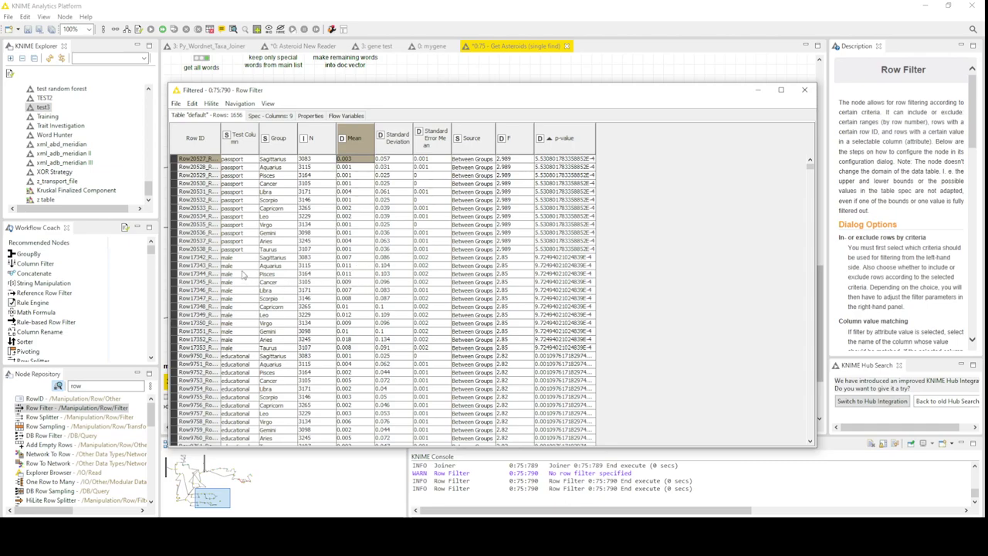
left_click_drag(240, 262, 350, 262)
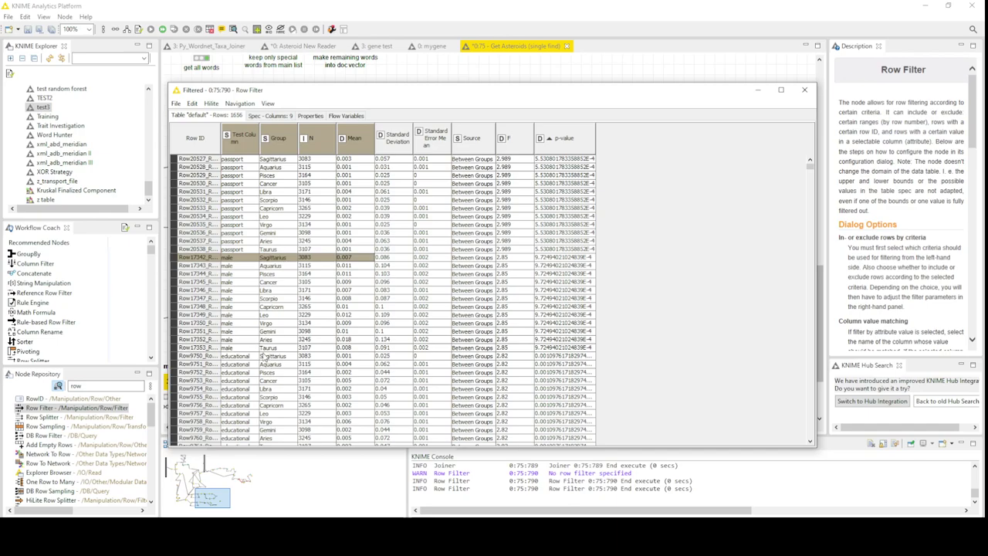
left_click(315, 201)
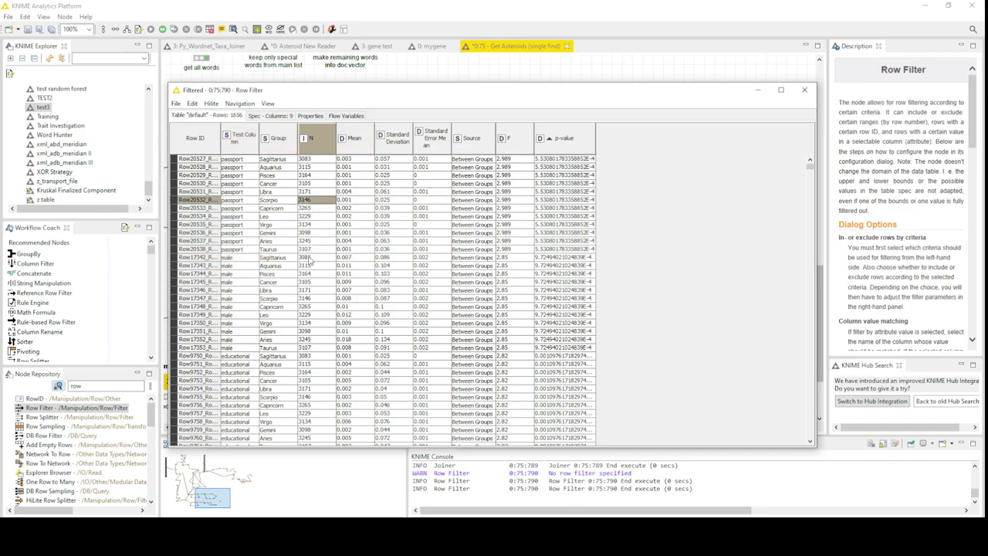
left_click(348, 251)
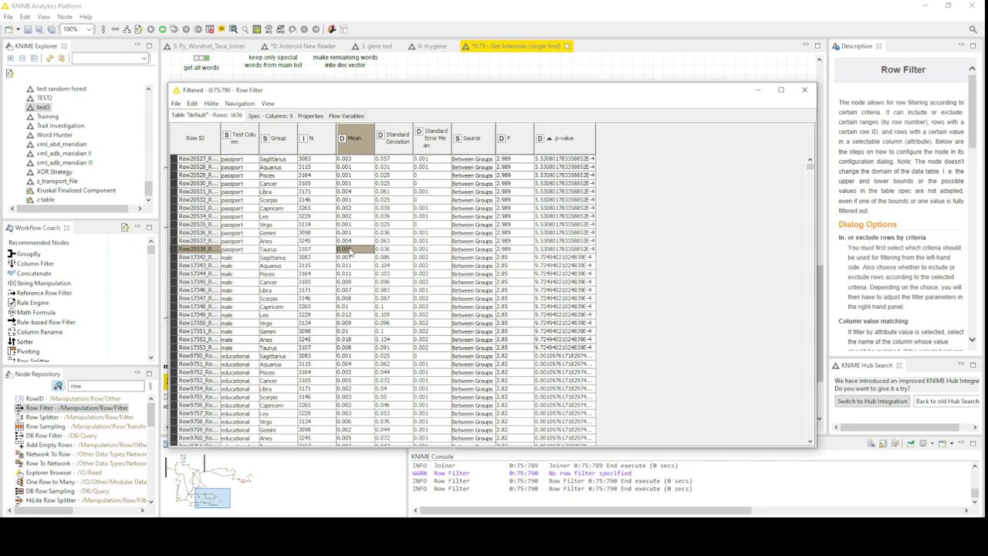
left_click_drag(348, 252, 349, 241)
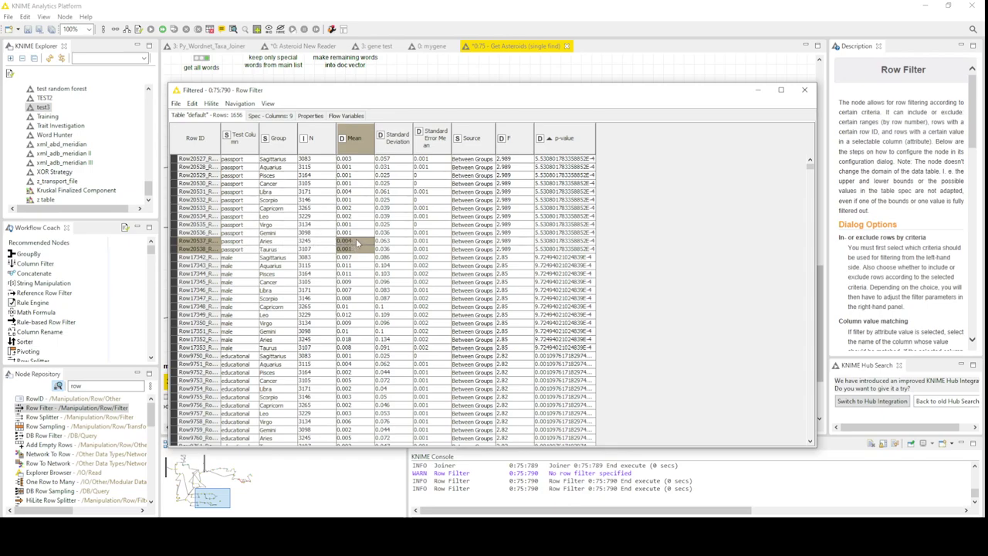
left_click(357, 241)
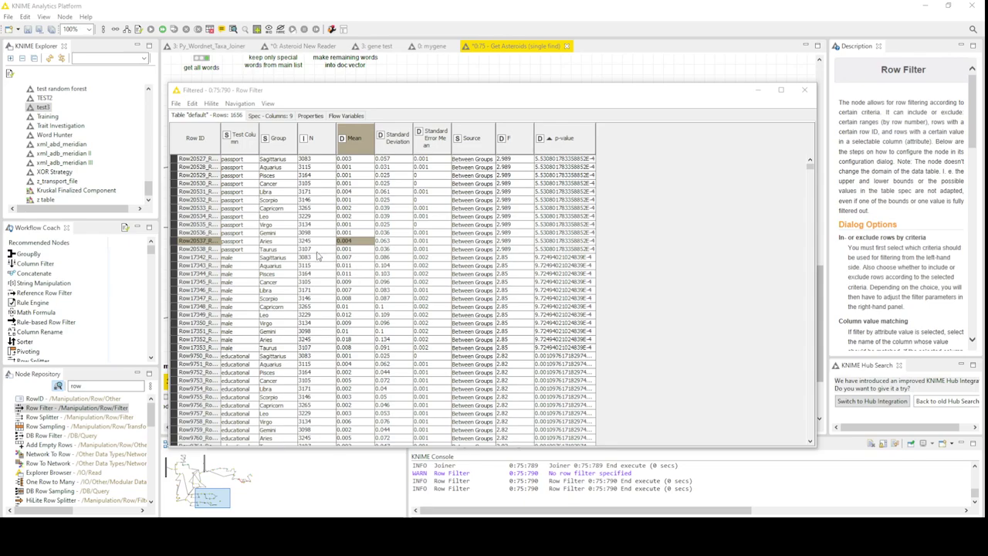
left_click(276, 243)
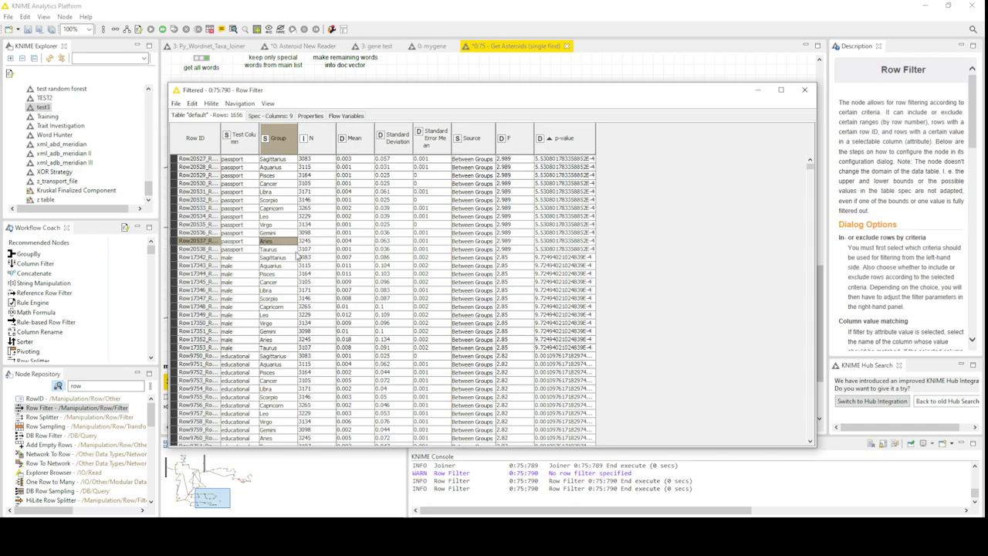
left_click_drag(230, 249, 358, 162)
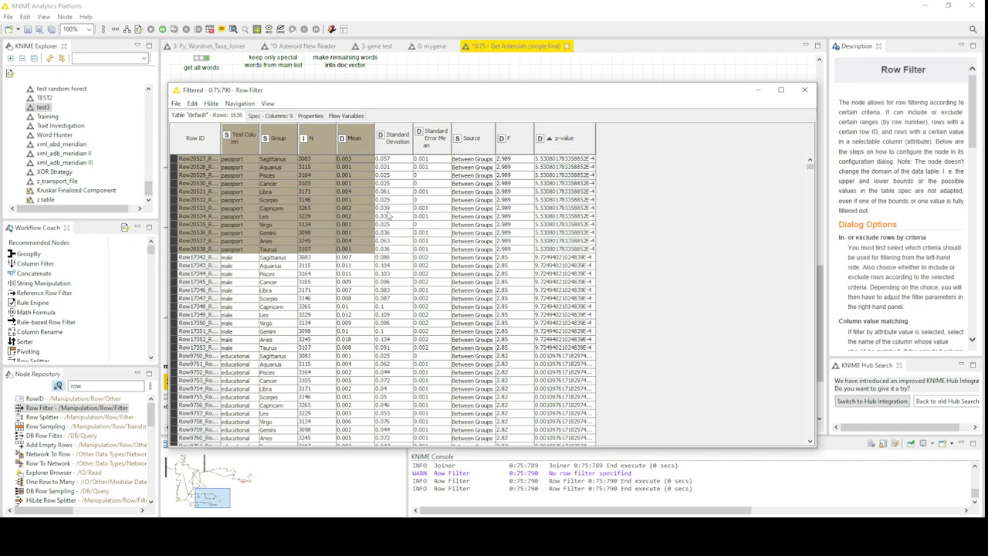
left_click(808, 93)
left_click(805, 91)
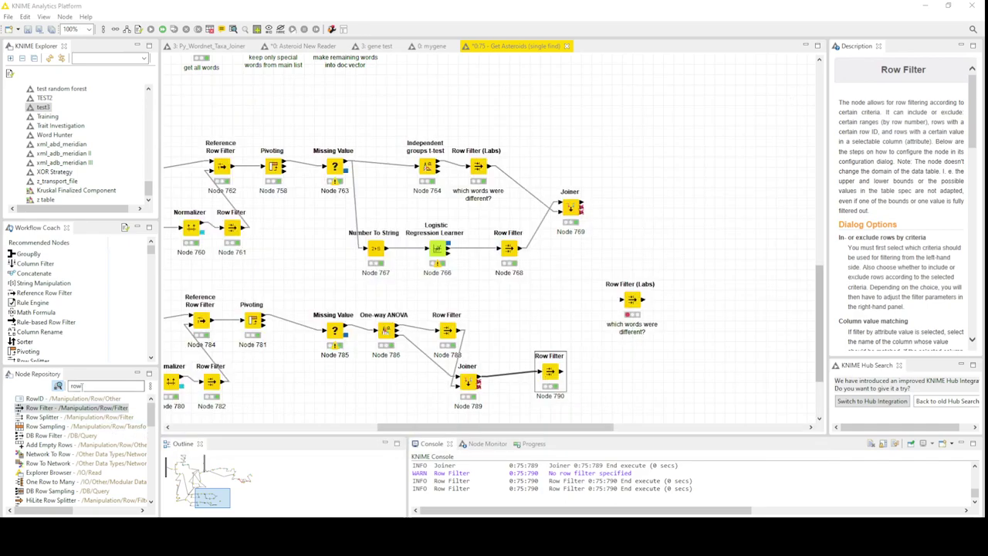
- Add a Normalizer node connected to the output of the Row Filter that excludes Total rows
double_click(88, 386)
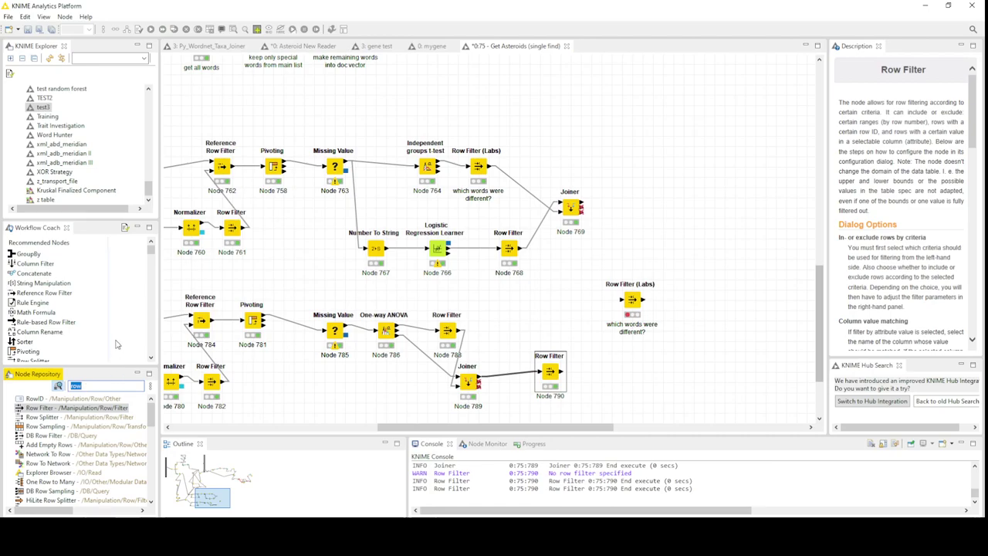
type("norm")
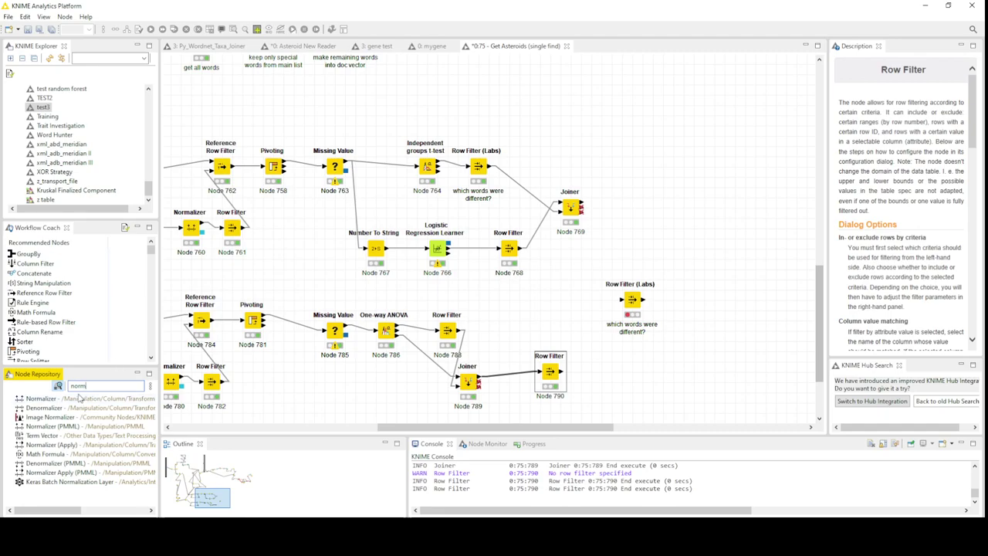
double_click(78, 397)
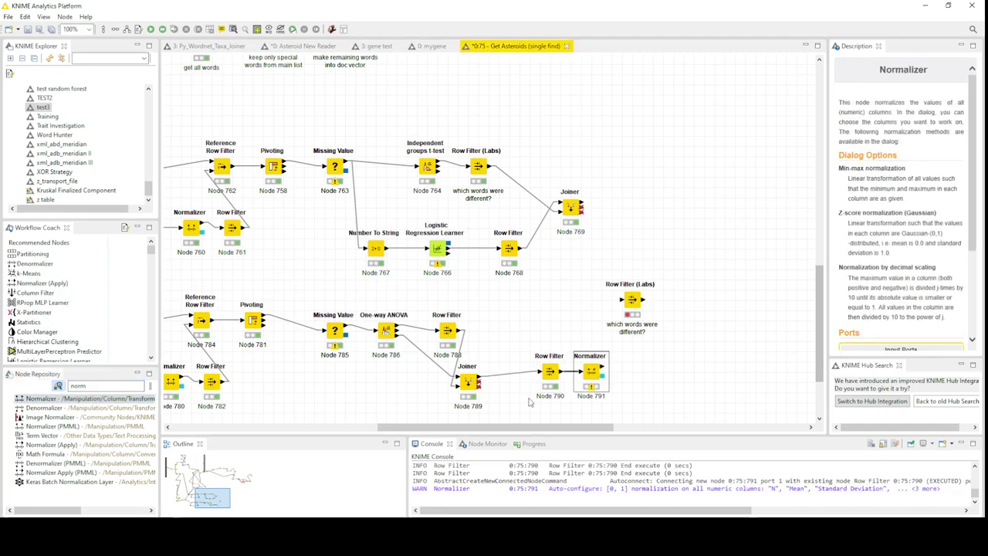
- Configure the Normalizer to include only the Mean column and use Z-Score Normalization (Gaussian)
double_click(592, 372)
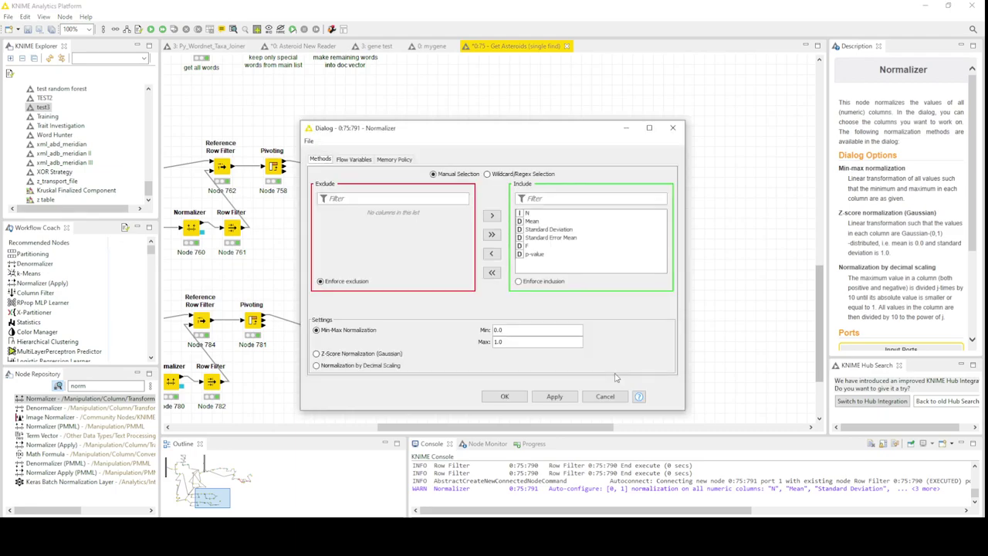
left_click(492, 272)
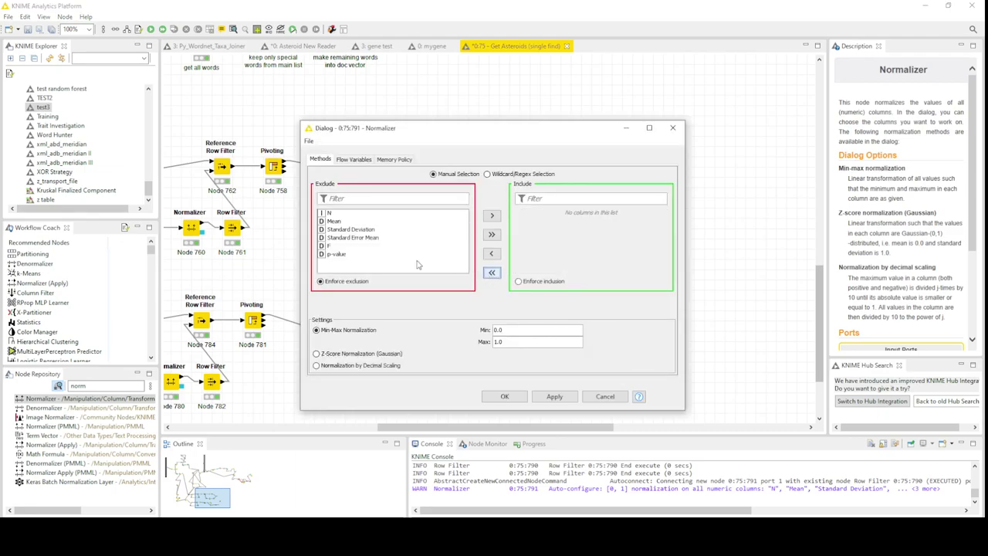
double_click(336, 222)
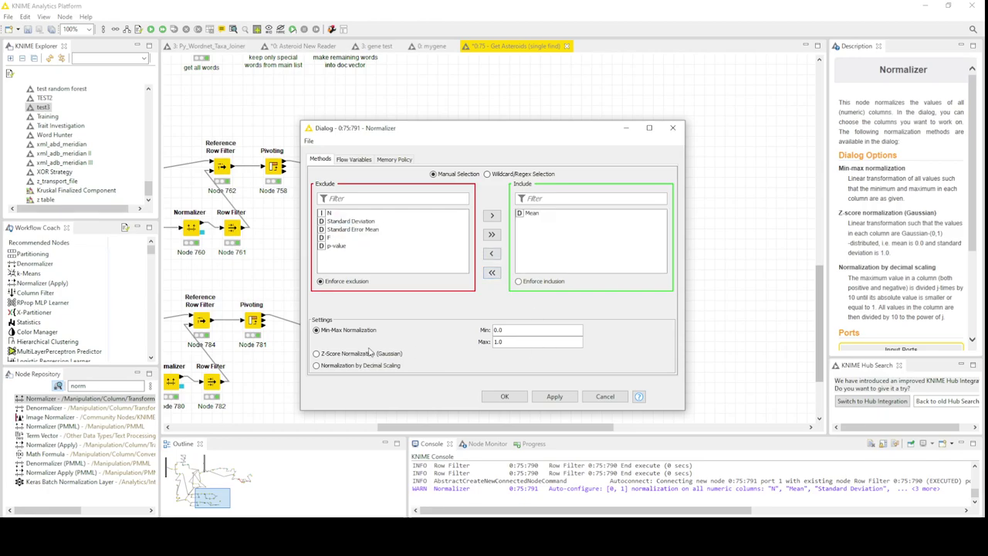
left_click(339, 355)
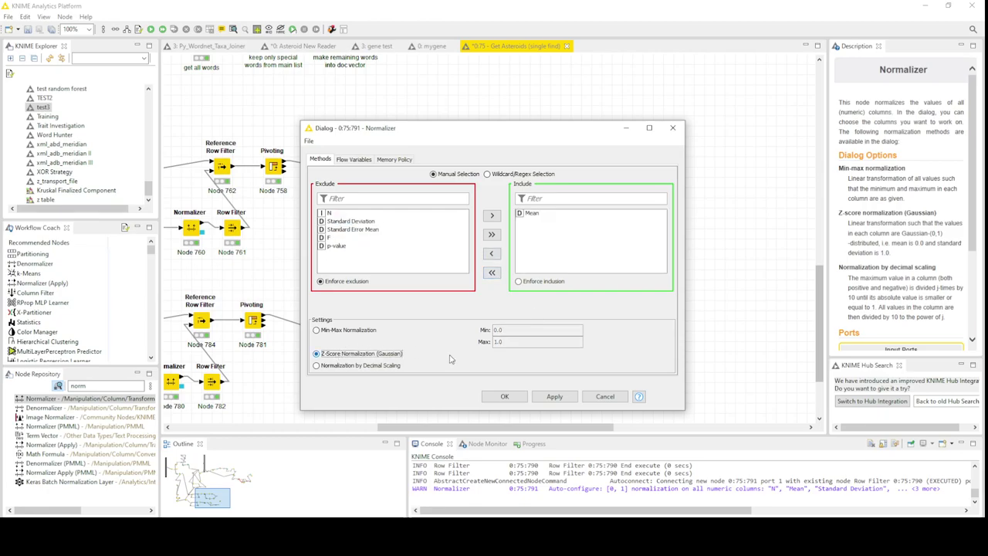
left_click(501, 396)
- Execute the Normalizer and sort its normalized table by p-value ascending
right_click(610, 372)
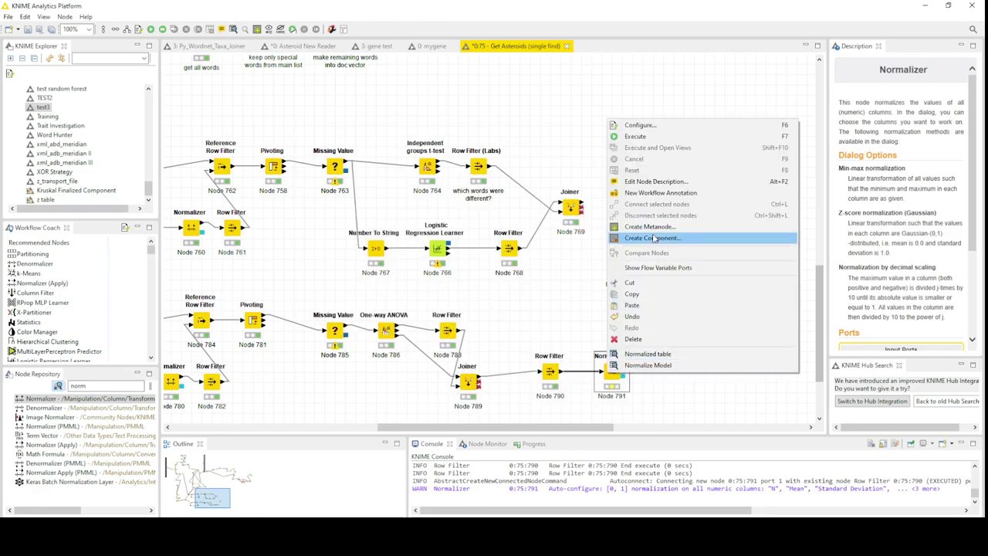
left_click(640, 136)
right_click(615, 381)
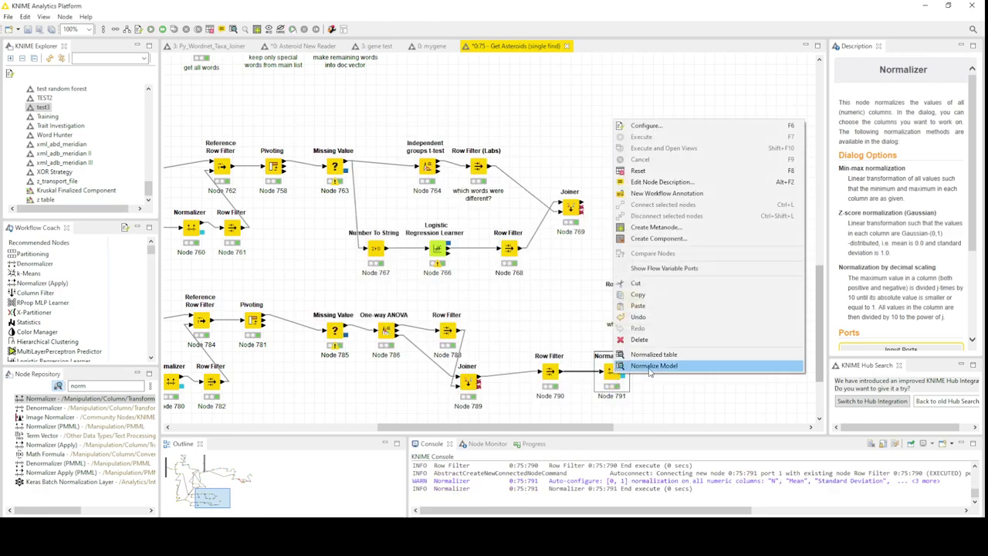
left_click(652, 353)
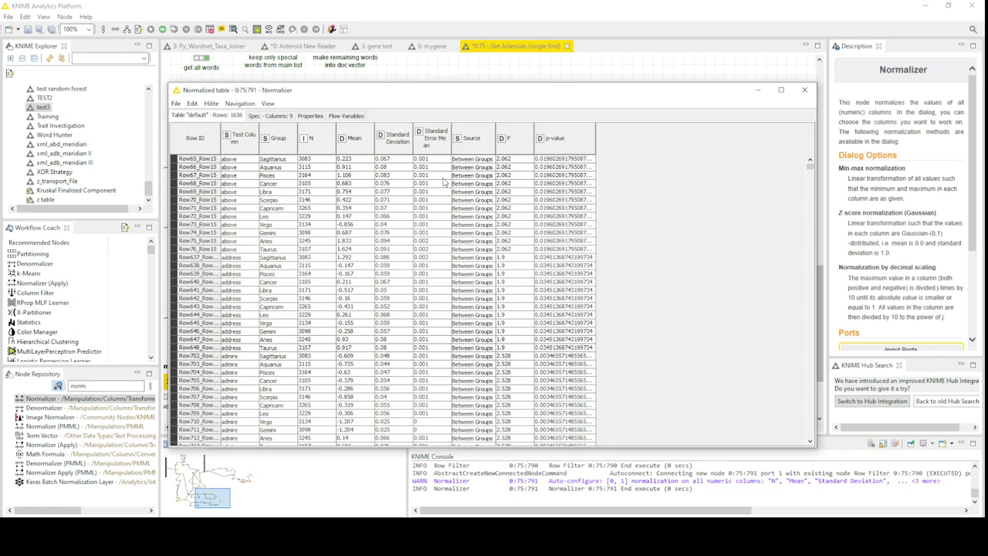
right_click(568, 144)
left_click(596, 152)
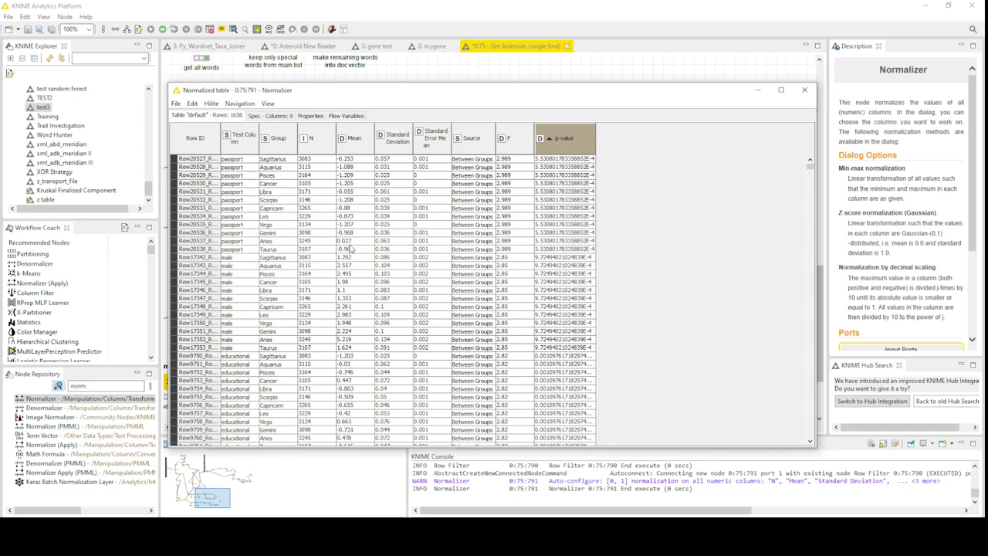
- Examine the normalized means of the passport rows across groups and close the normalized table
mouse_move(355, 250)
left_mouse_down()
mouse_move(359, 230)
mouse_move(355, 251)
left_mouse_up()
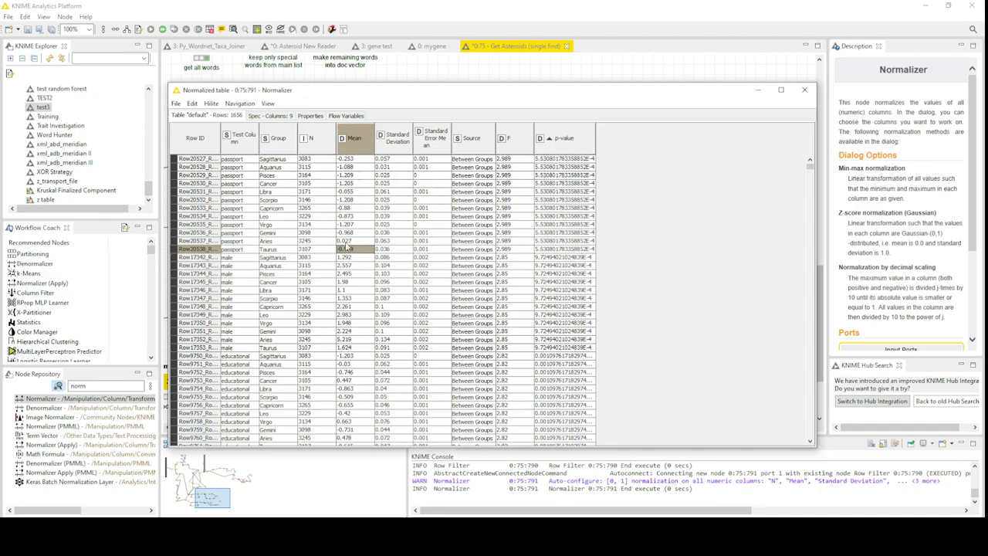
left_click_drag(229, 248, 384, 158)
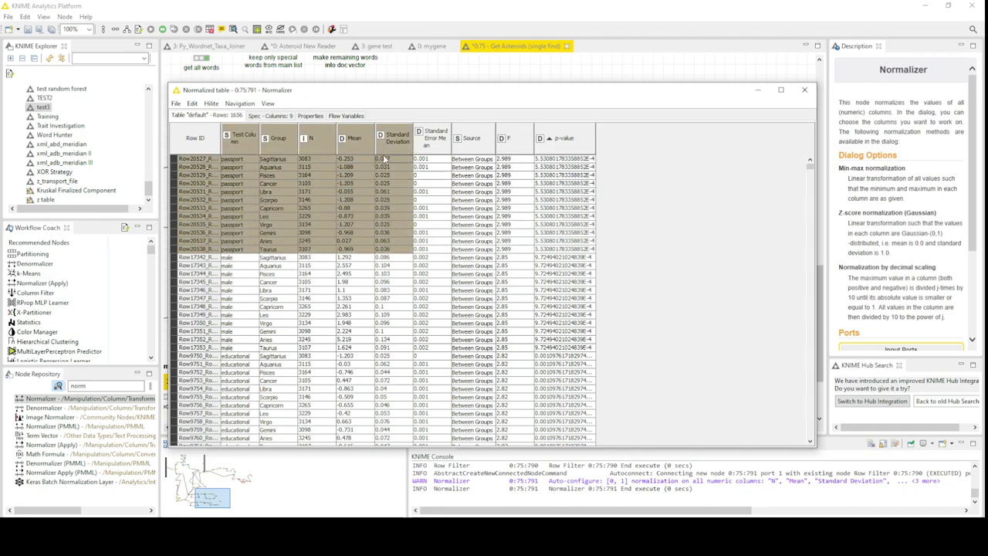
left_click(432, 199)
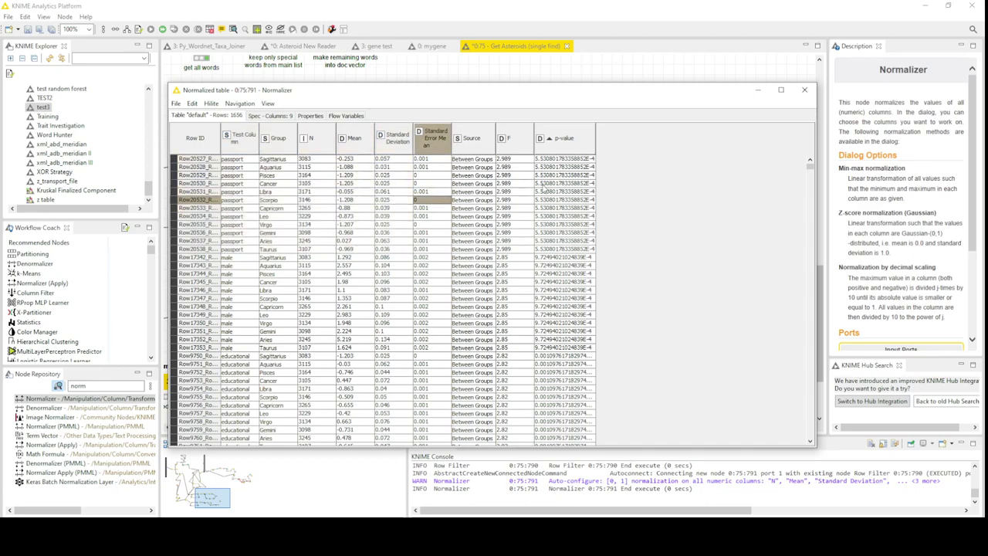
left_click(804, 89)
- Move the Normalizer farther from the Row Filter and delete the unused, unconnected Row Filter (Labs) node
left_click_drag(611, 376, 632, 376)
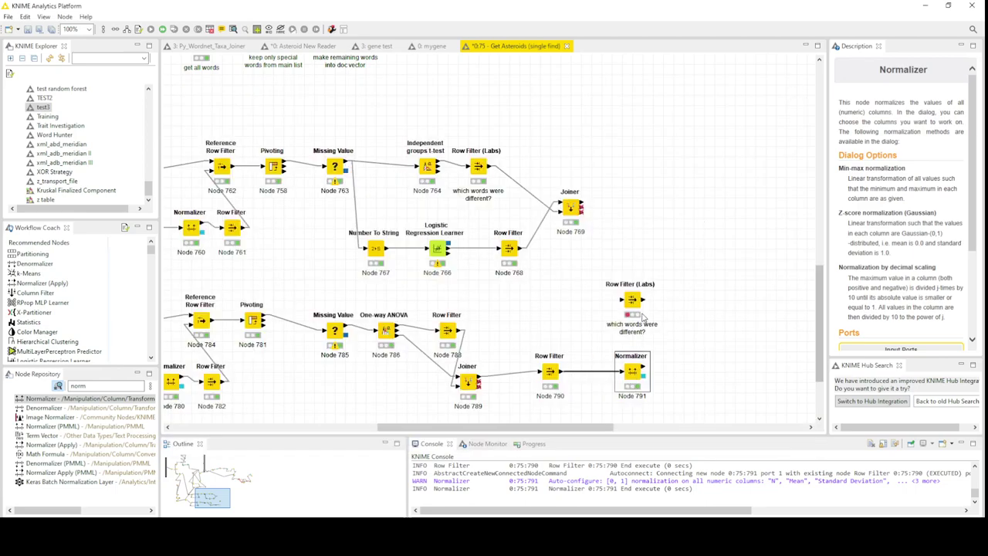
left_click(633, 301)
key("Delete")
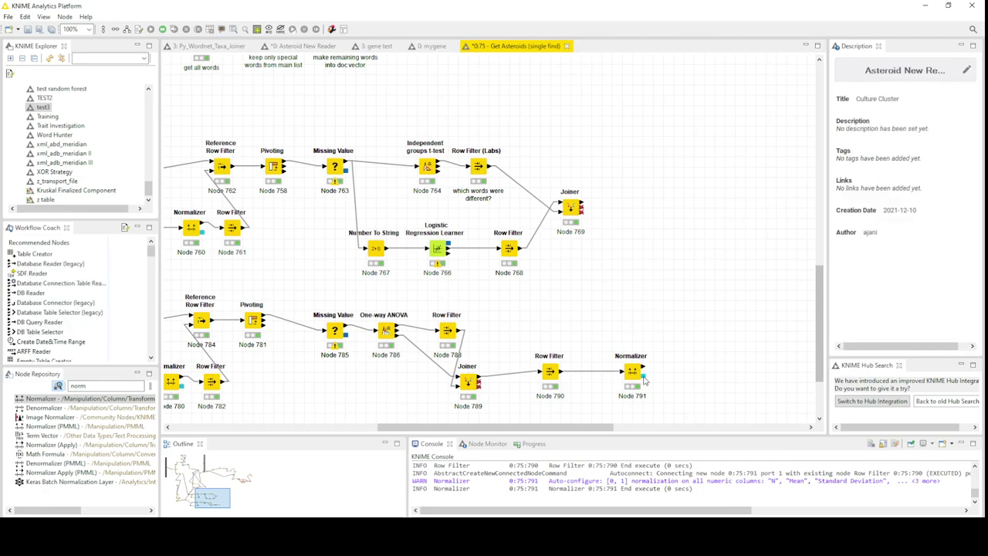
- Insert a Group Loop Start node between the last Row Filter and the Normalizer, moving the Normalizer aside to make room
left_click(549, 374)
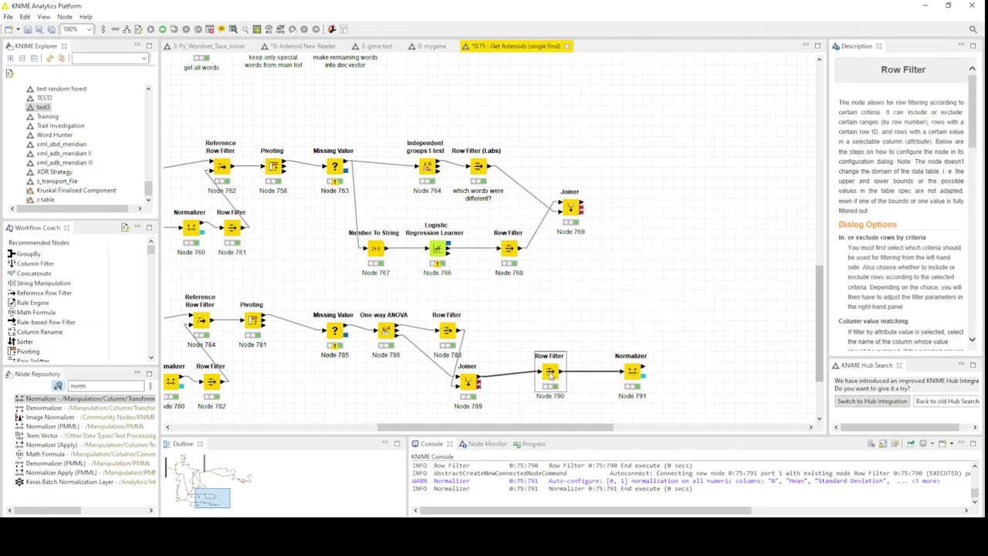
double_click(111, 386)
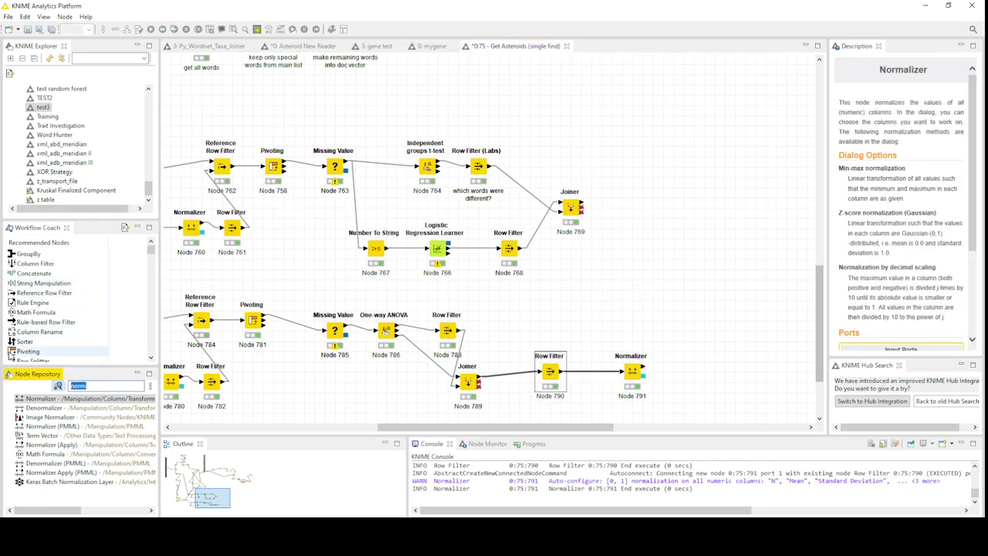
type("group")
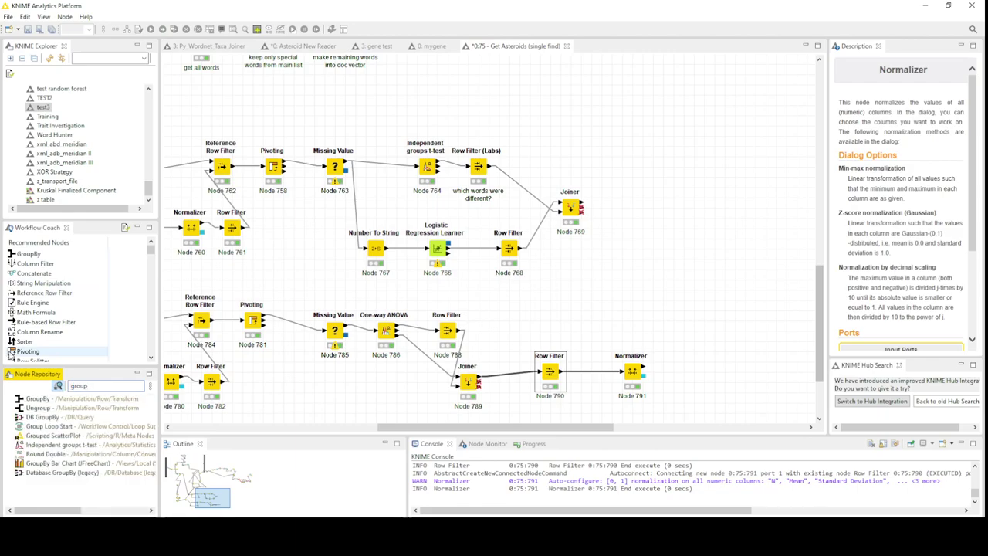
left_click_drag(61, 426, 672, 344)
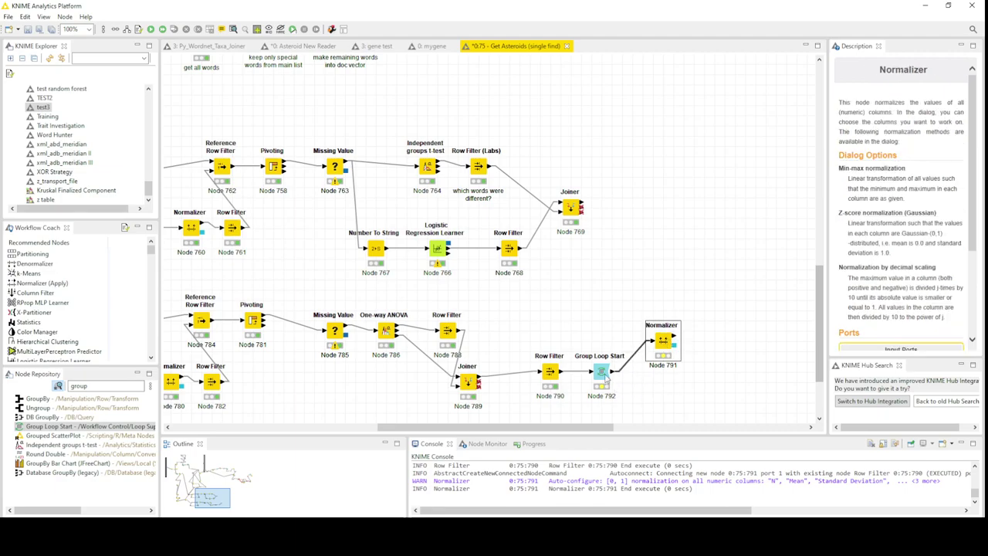
- Configure the Group Loop Start to group by Test Column only, excluding all other columns
double_click(602, 373)
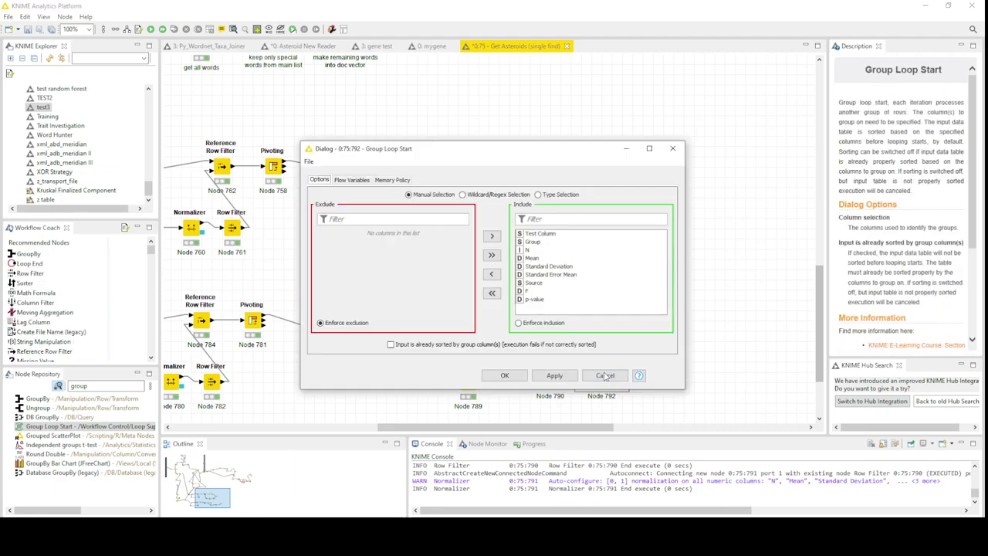
left_click(491, 294)
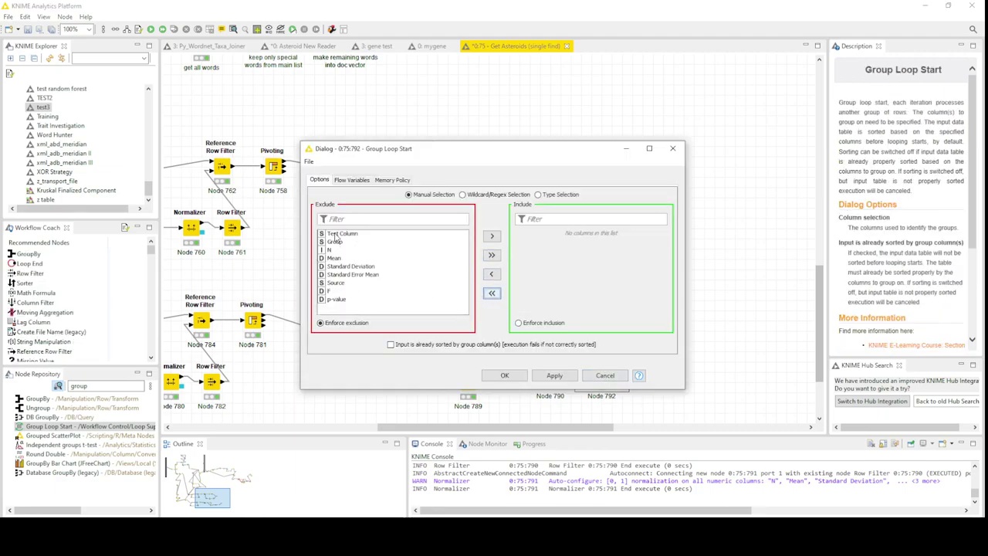
double_click(339, 233)
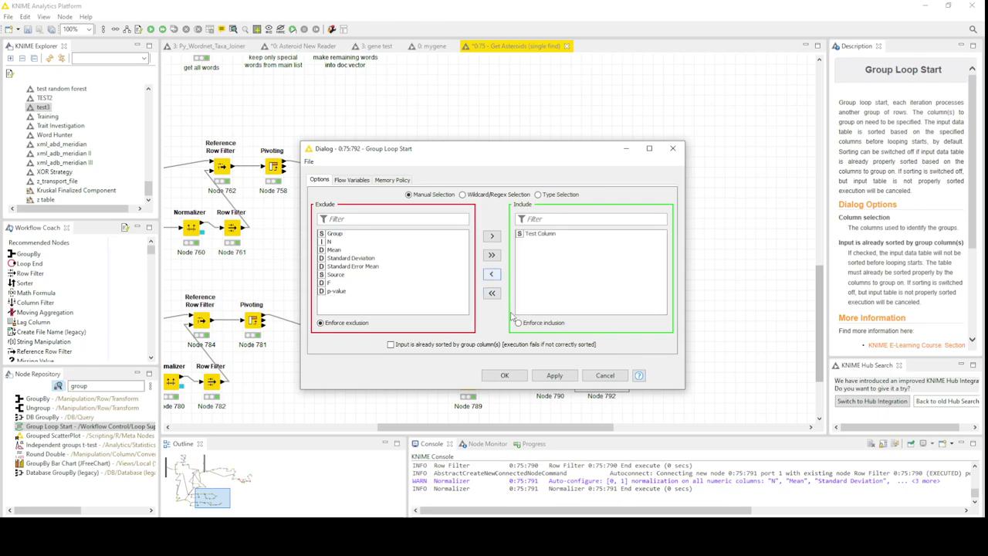
left_click(505, 375)
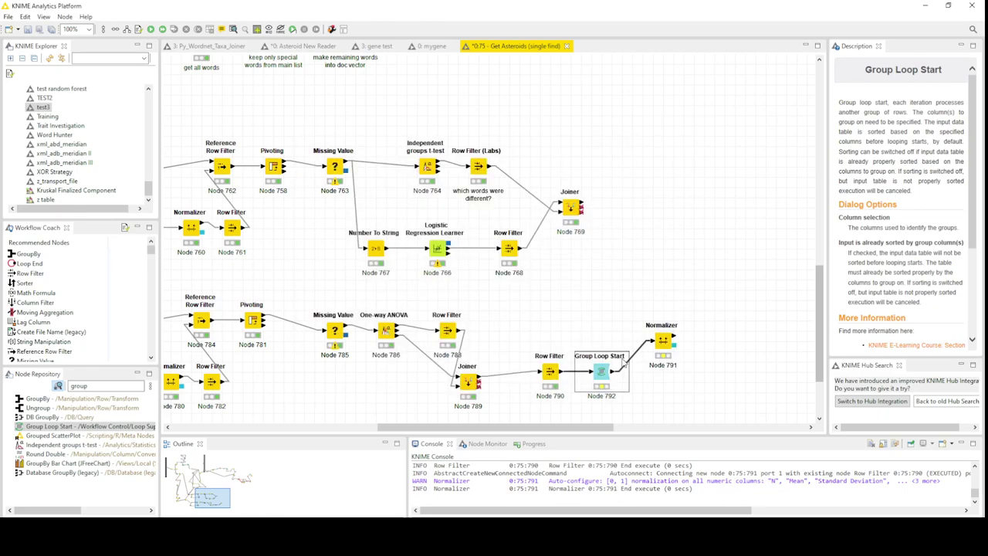
- Execute the Group Loop Start, inspect its grouped input table and close the table
right_click(601, 374)
left_click(643, 135)
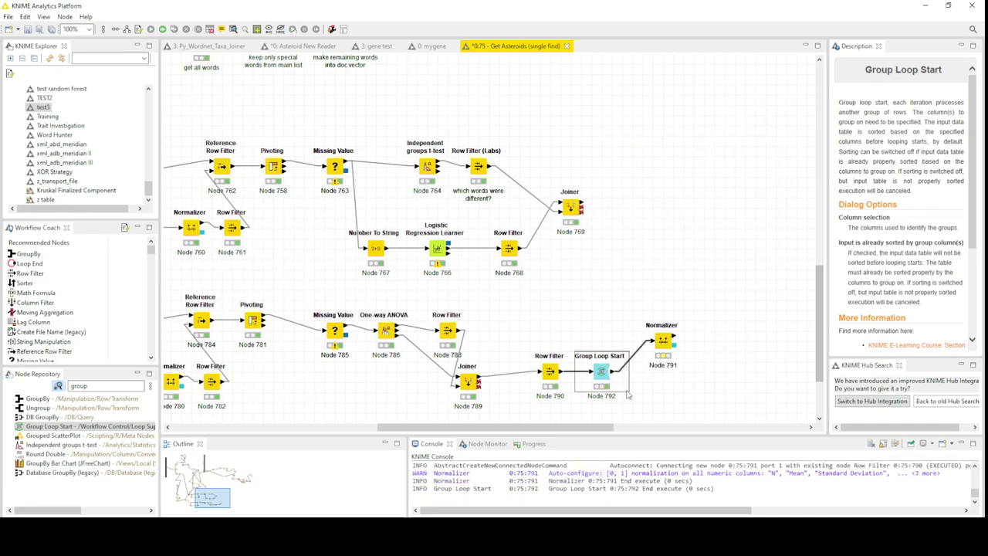
right_click(601, 373)
left_click(642, 361)
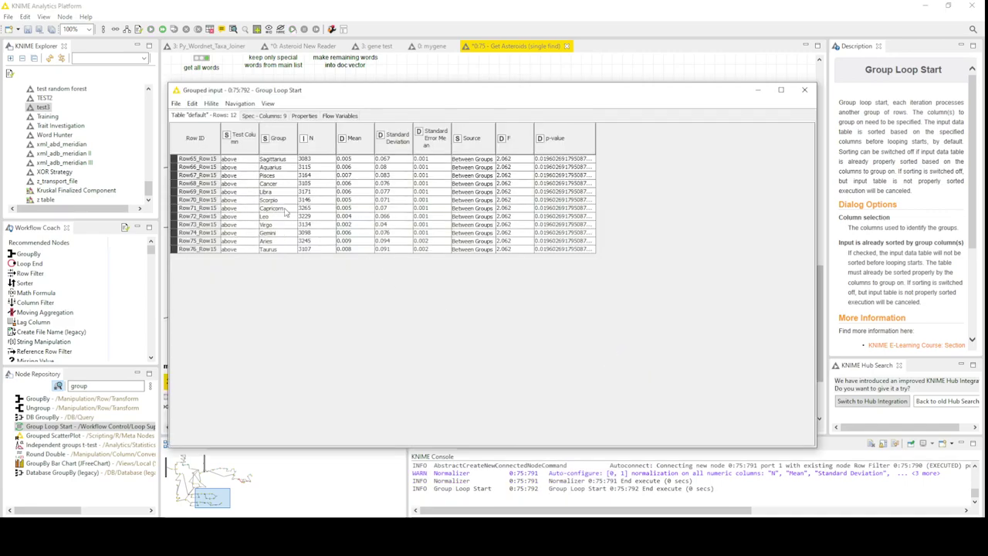
left_click(803, 91)
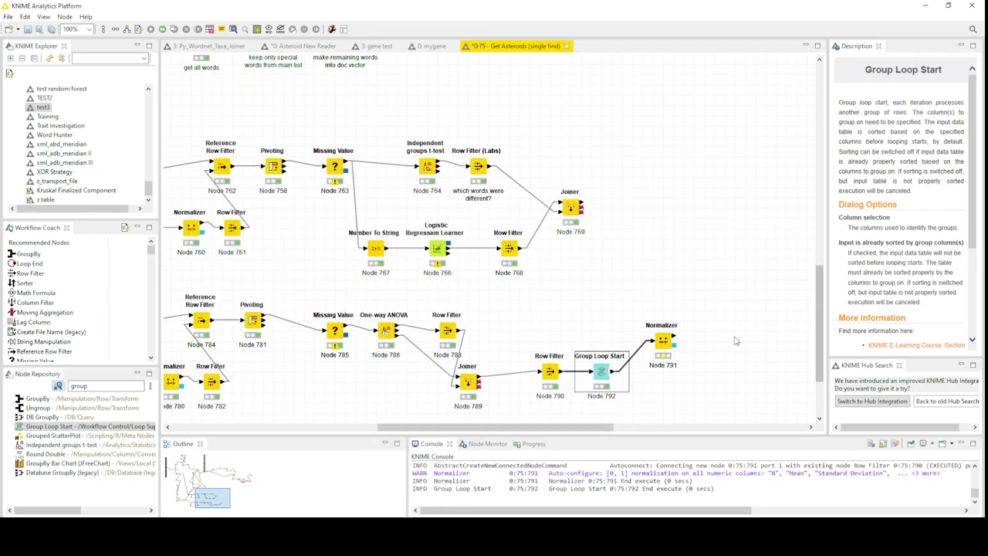
- Execute the Normalizer and examine the normalized means of the Aries and Taurus rows in its output table
right_click(665, 338)
left_click(727, 85)
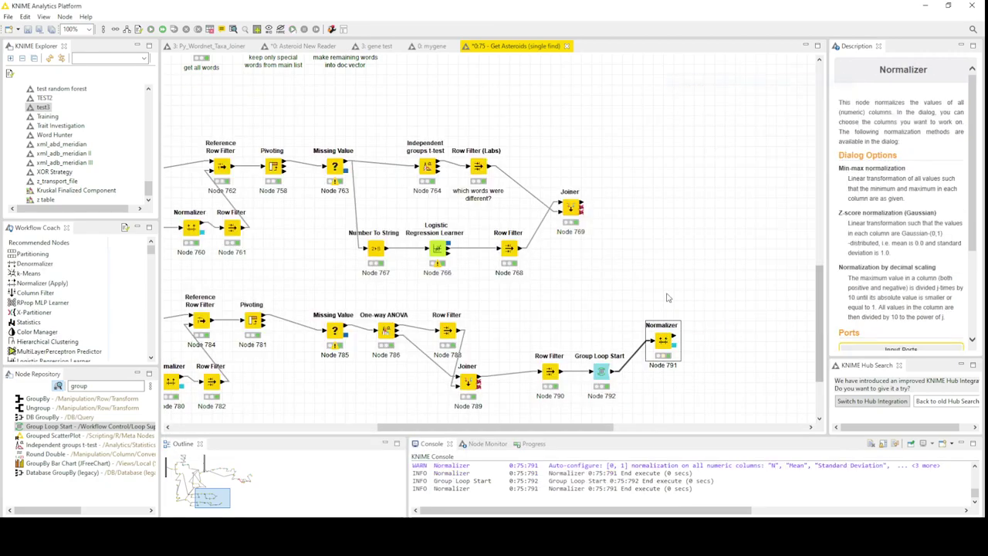
right_click(664, 352)
left_click(706, 331)
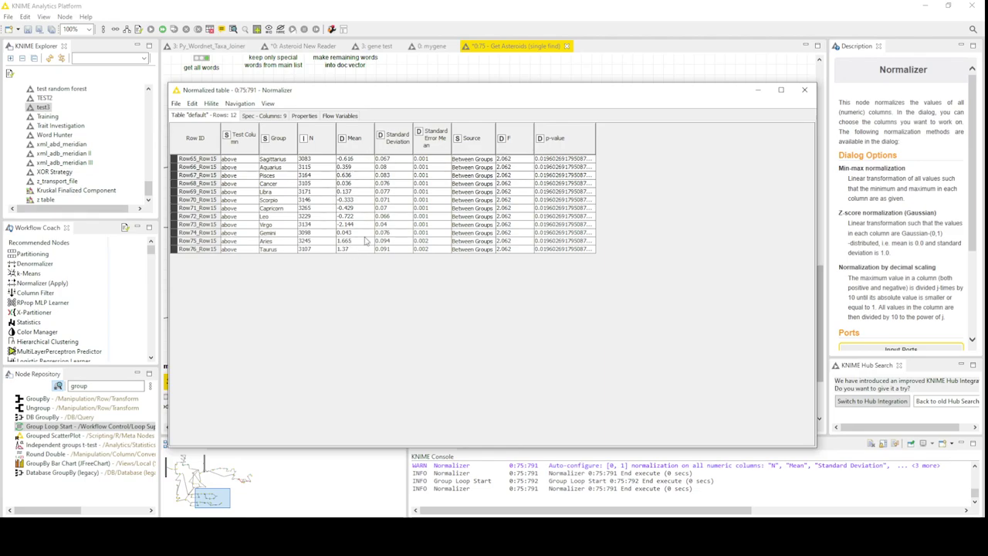
left_click_drag(351, 226, 247, 241)
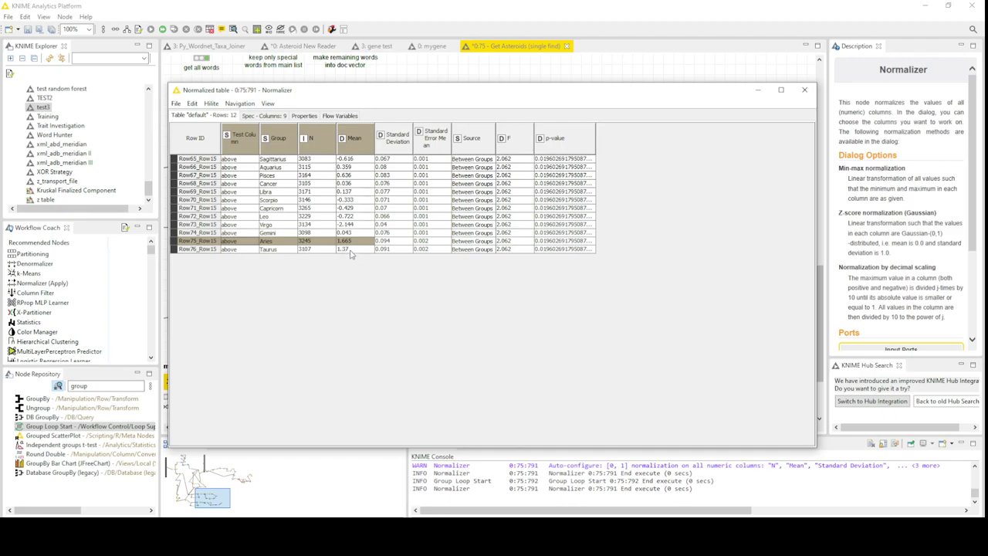
left_click_drag(351, 252, 231, 248)
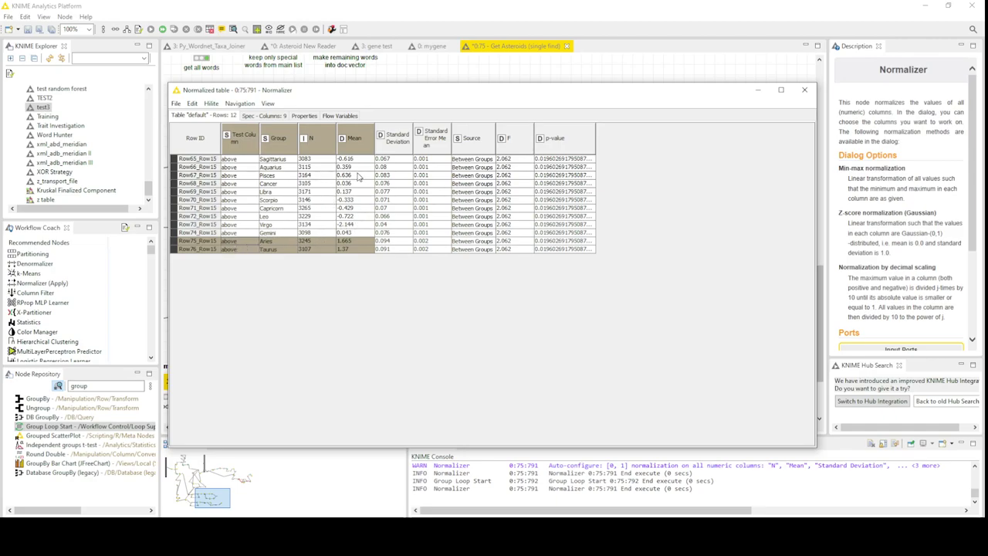
left_click(804, 89)
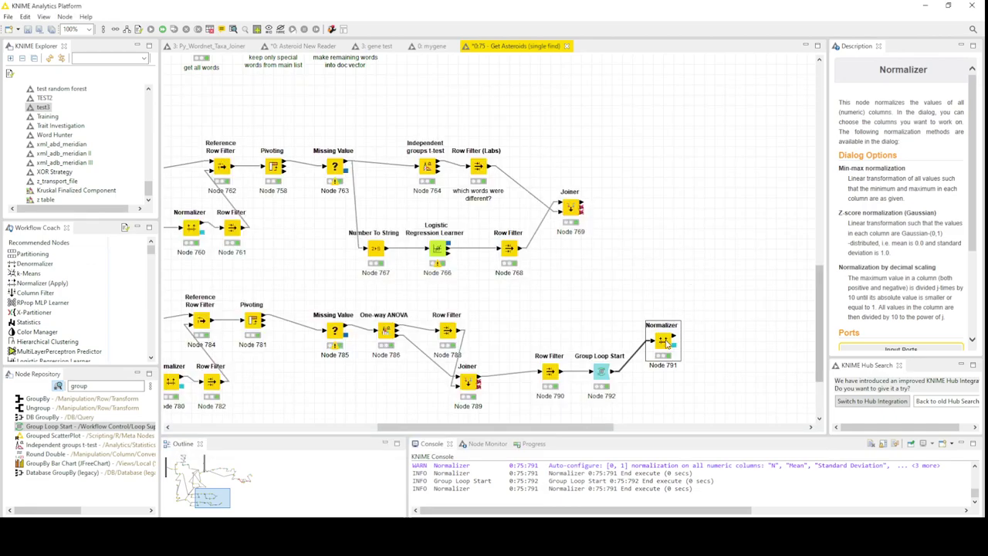
- Move the Normalizer closer to the Group Loop Start and add a Row Splitter connected to the Normalizer's output
left_click_drag(665, 342, 656, 364)
left_click(48, 394)
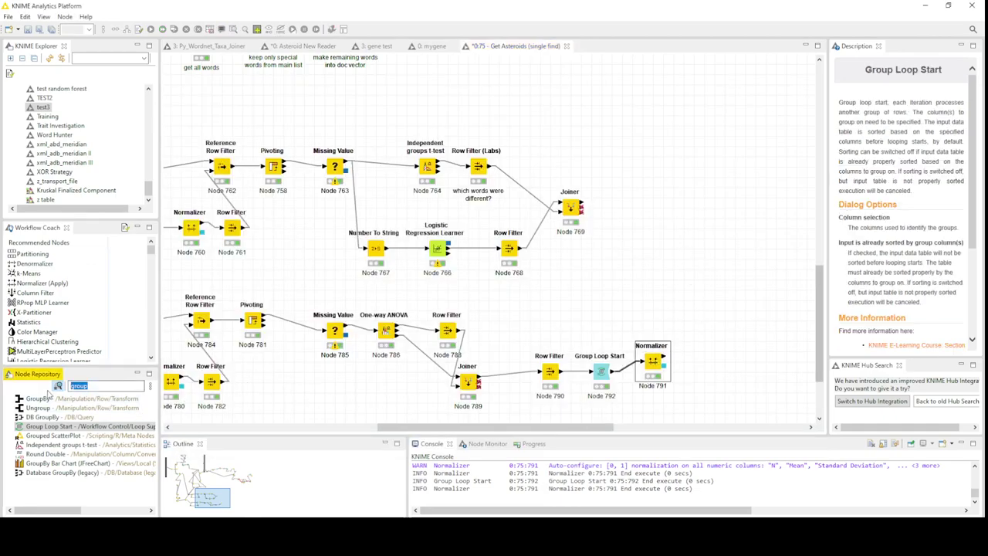
type("row")
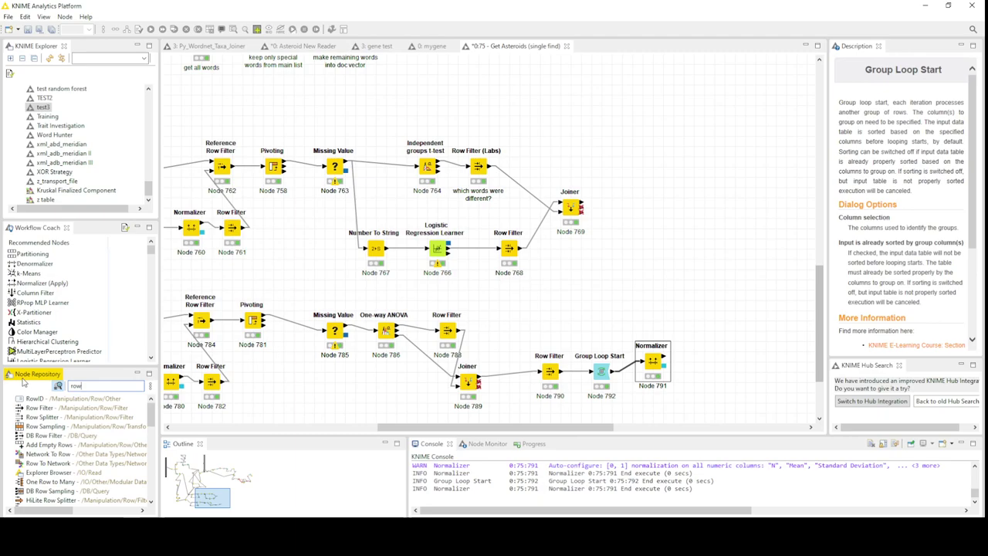
type(" spli")
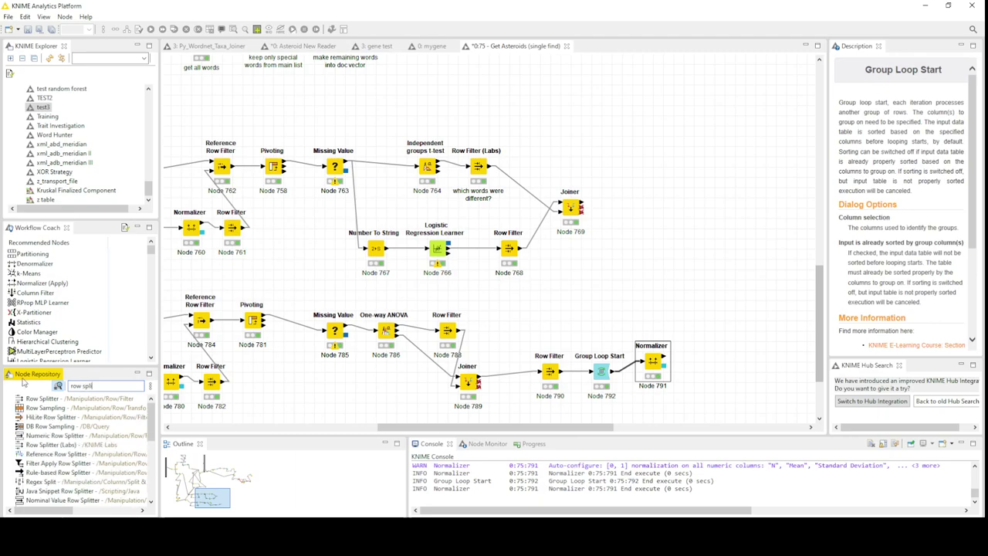
double_click(50, 400)
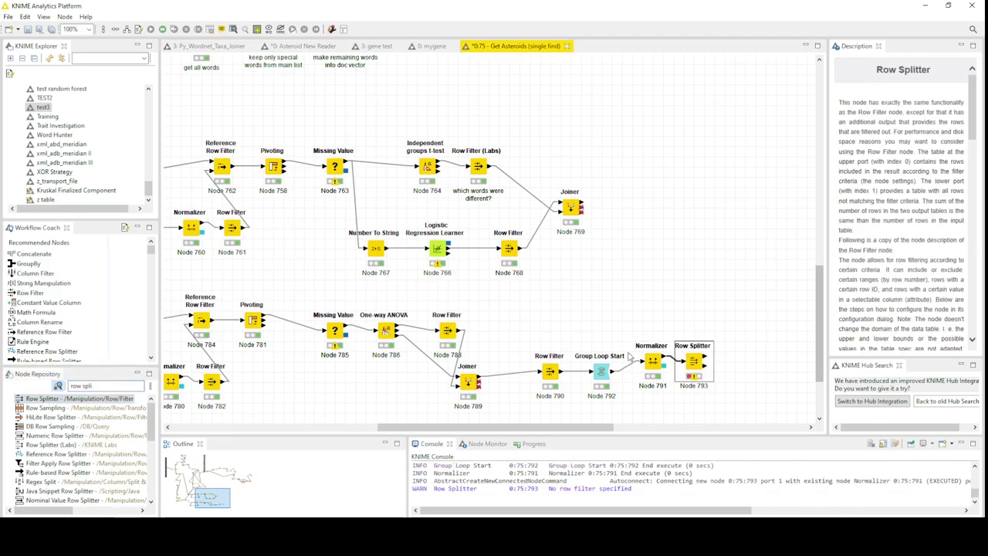
- Configure the Row Splitter to exclude rows by attribute value where Mean lies between -1 and 1
double_click(695, 363)
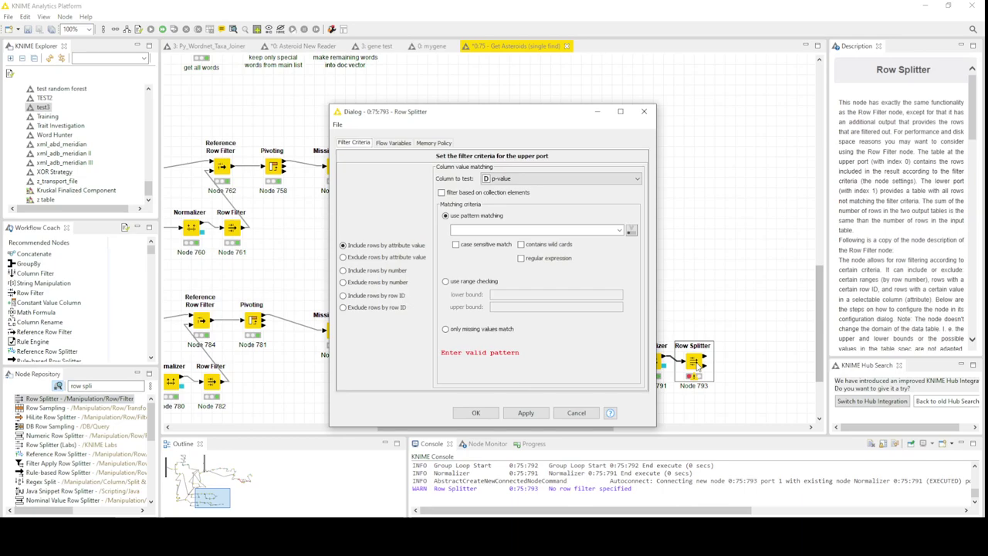
left_click(531, 179)
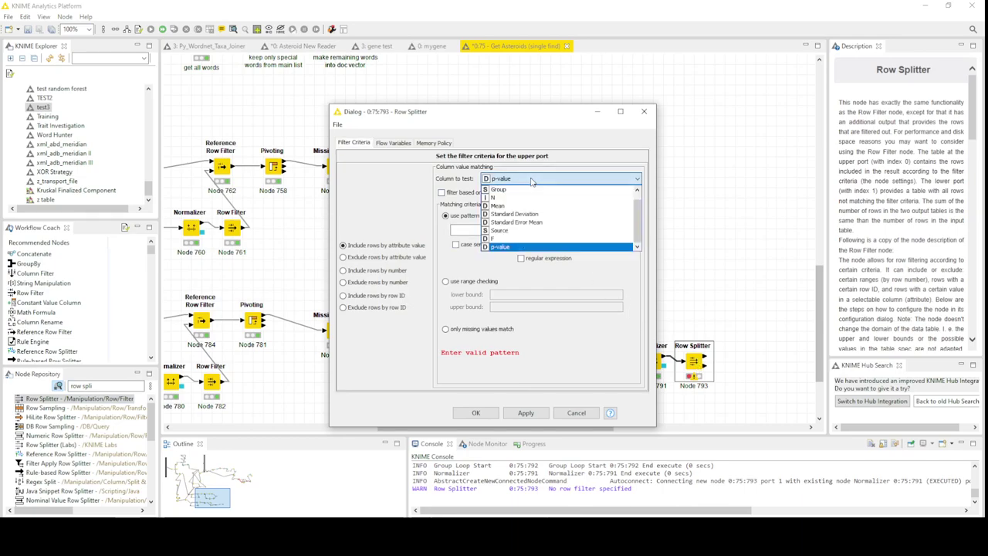
left_click(524, 206)
left_click(464, 283)
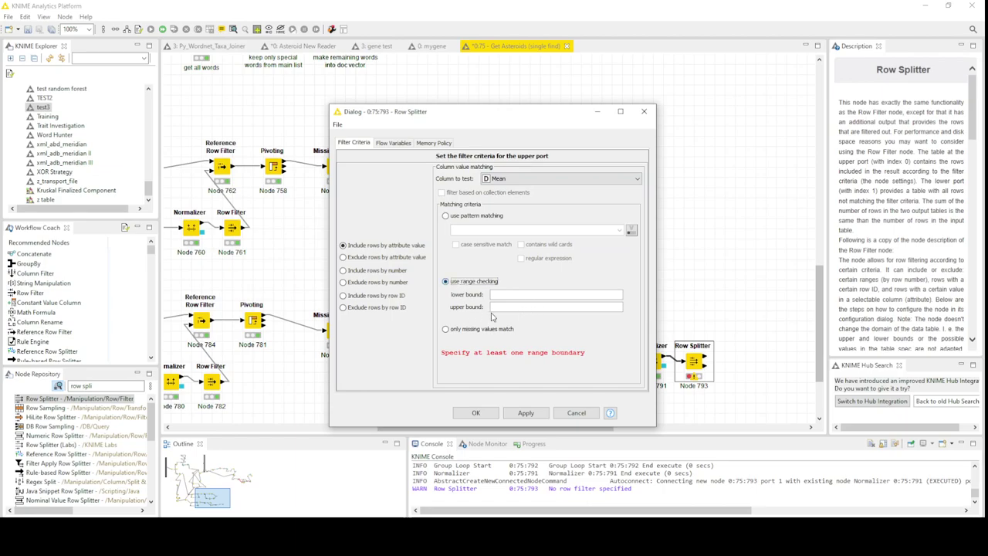
left_click(507, 296)
type("-1")
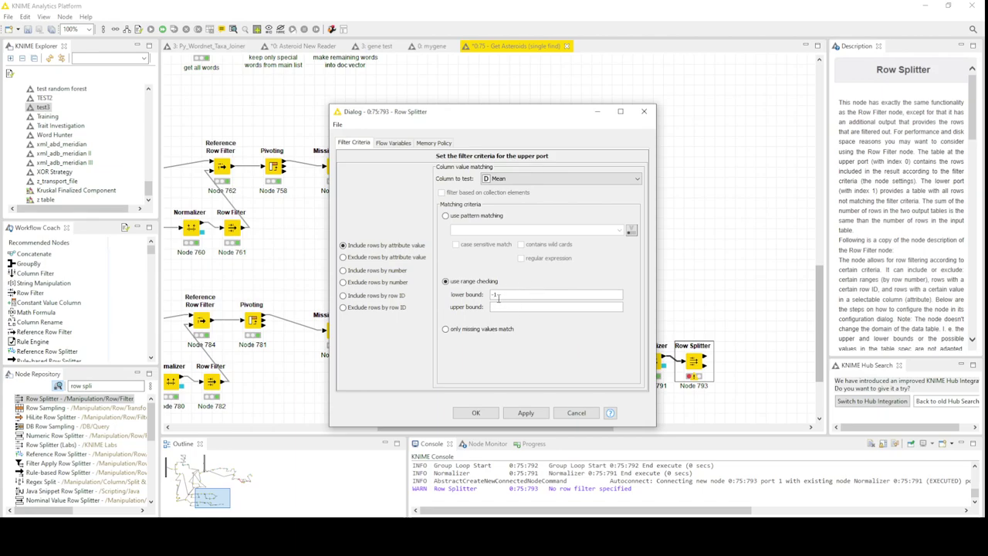
left_click(386, 258)
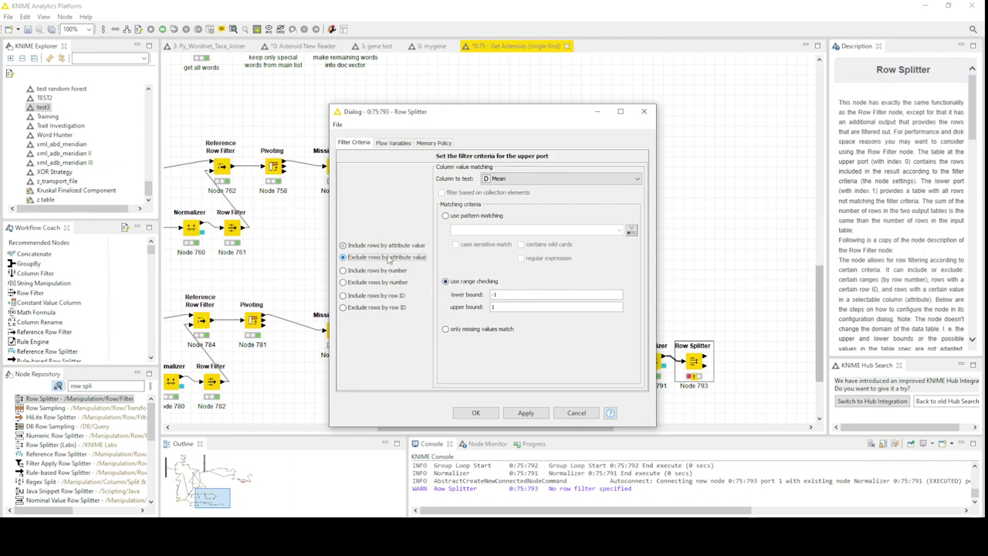
left_click(475, 413)
- Execute the Row Splitter, examine the means in its Filtered table and close the table
right_click(697, 366)
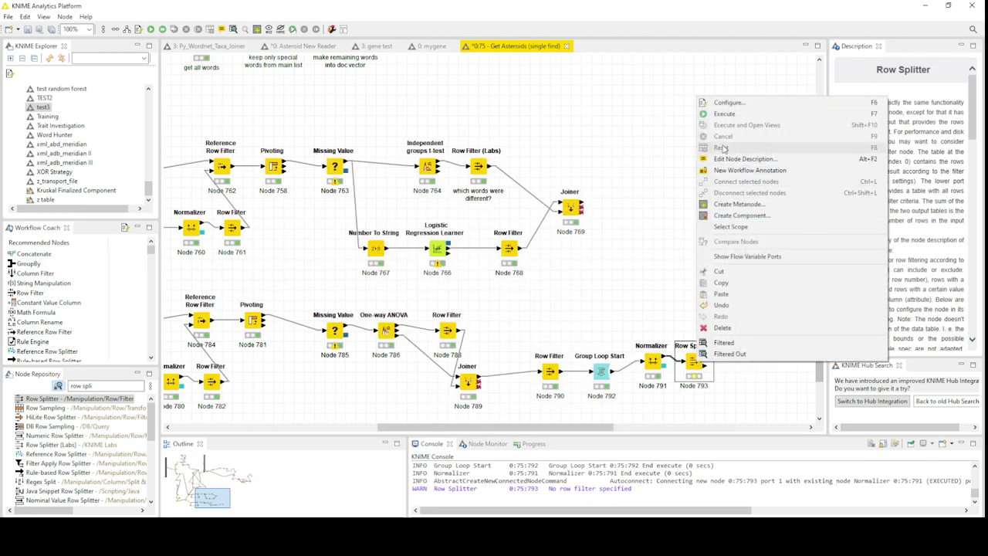
left_click(739, 115)
right_click(691, 364)
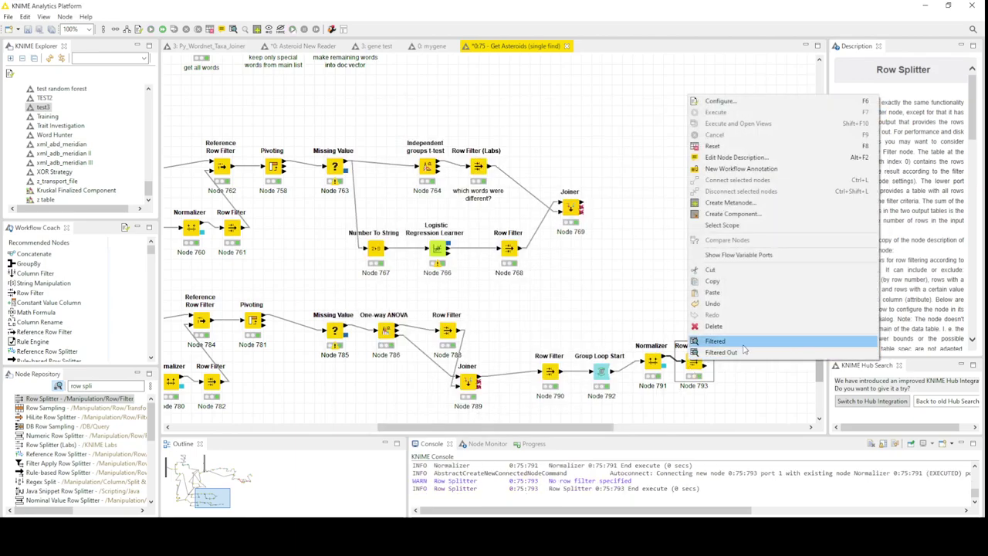
left_click(743, 344)
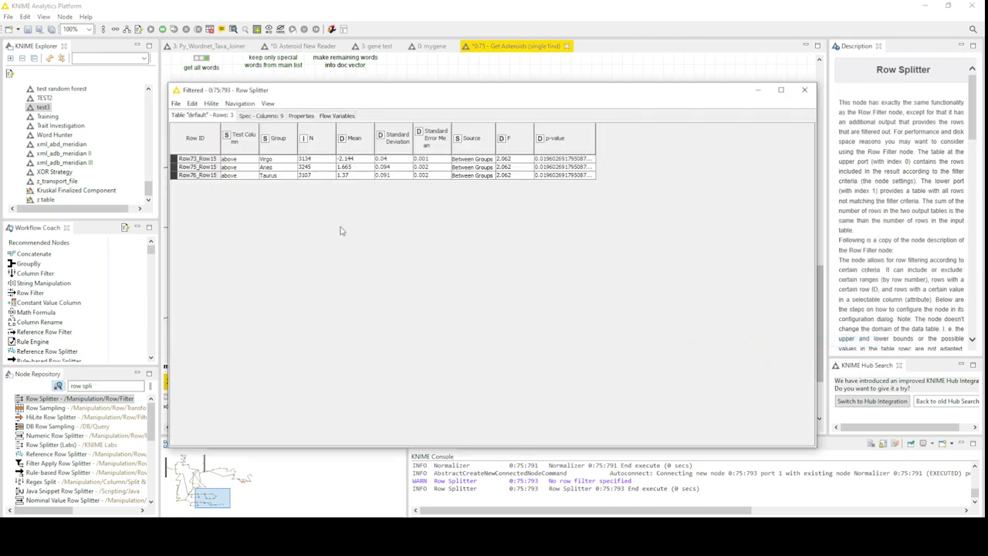
left_click(352, 159)
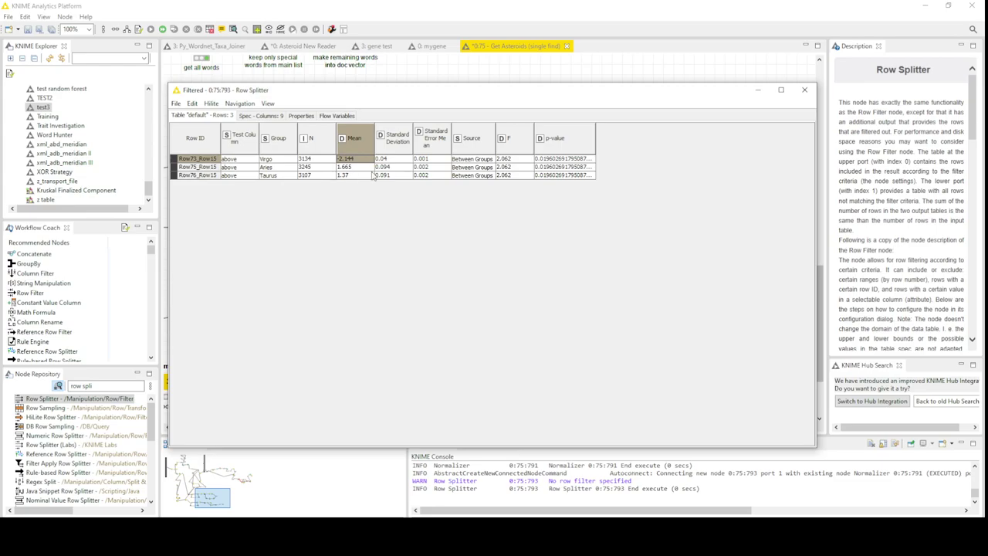
left_click(804, 89)
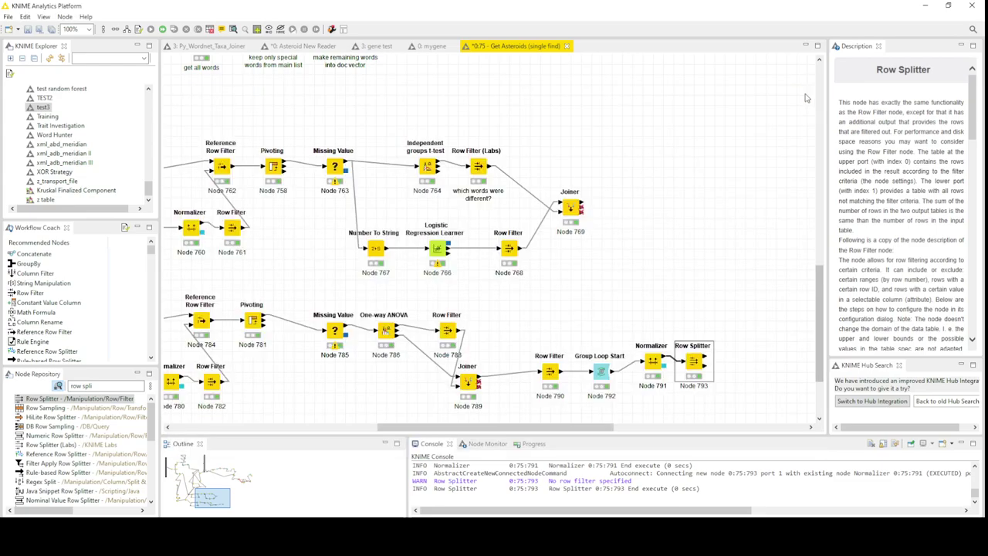
- Examine the Row Splitter's Filtered Out table and close it
right_click(694, 362)
left_click(734, 352)
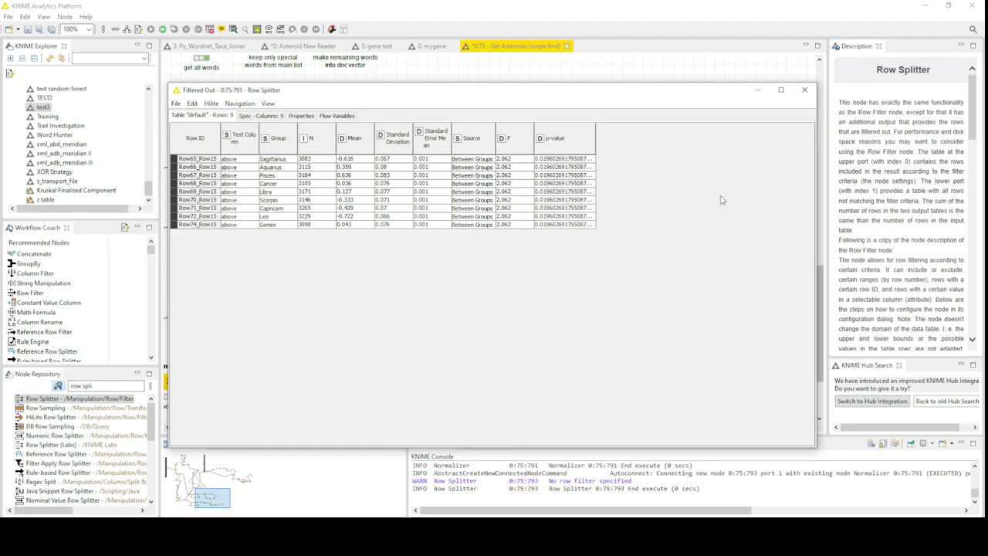
left_click(805, 90)
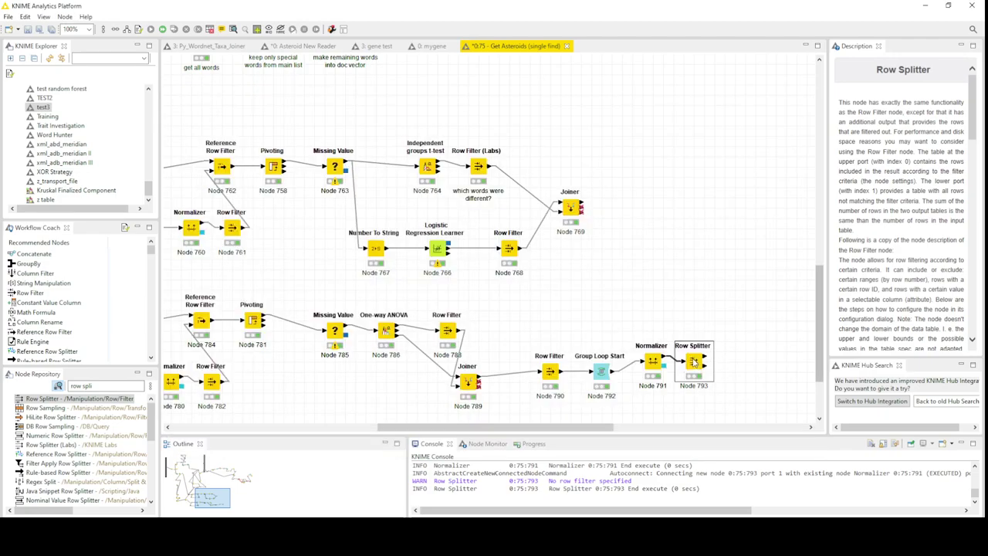
- Move the Row Splitter farther from the Normalizer and insert a Row Filter on the connection between them
left_click_drag(692, 363, 723, 363)
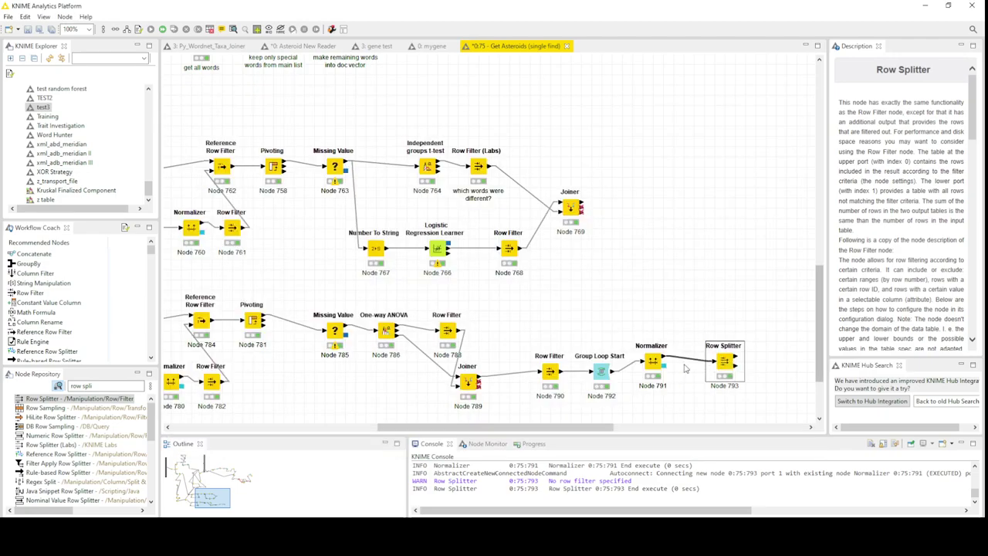
double_click(86, 386)
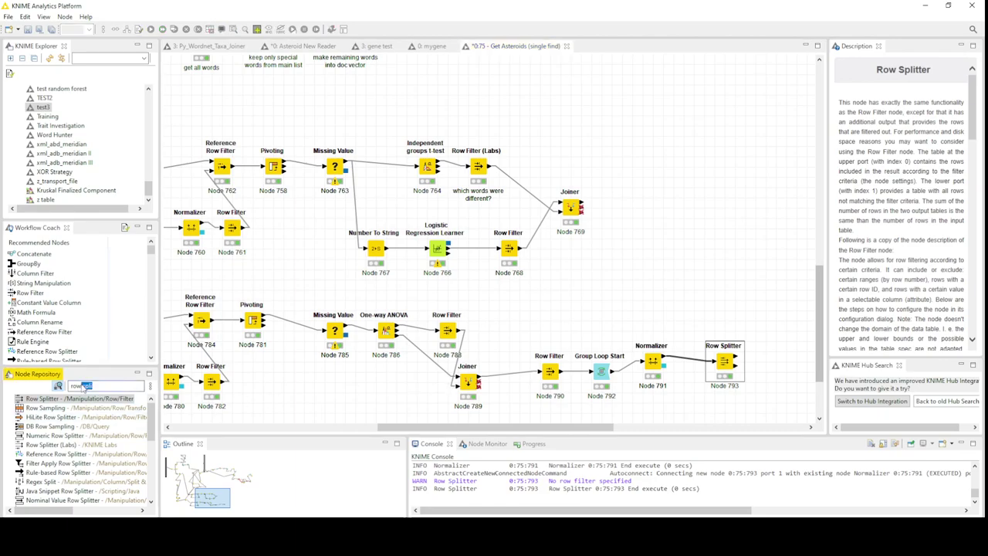
type("filt")
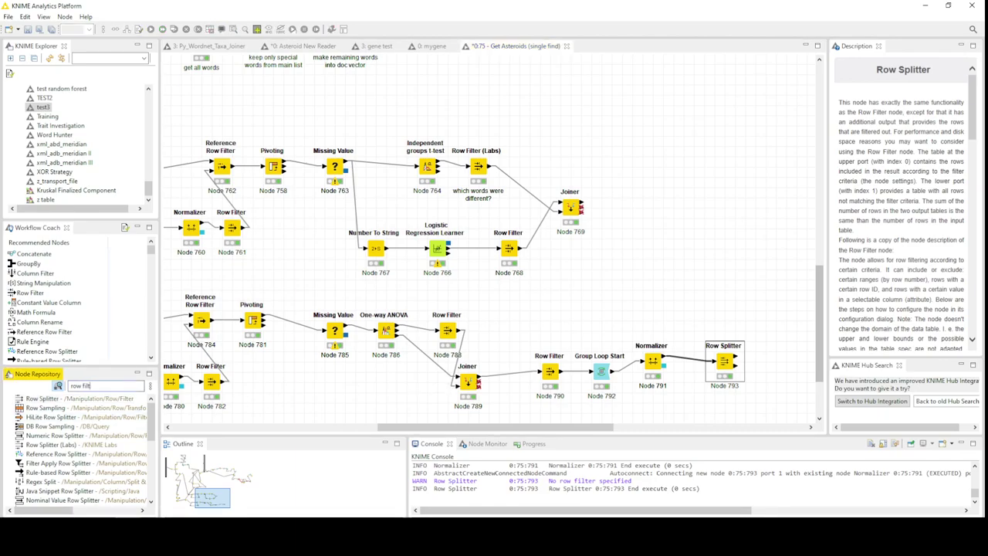
type("er")
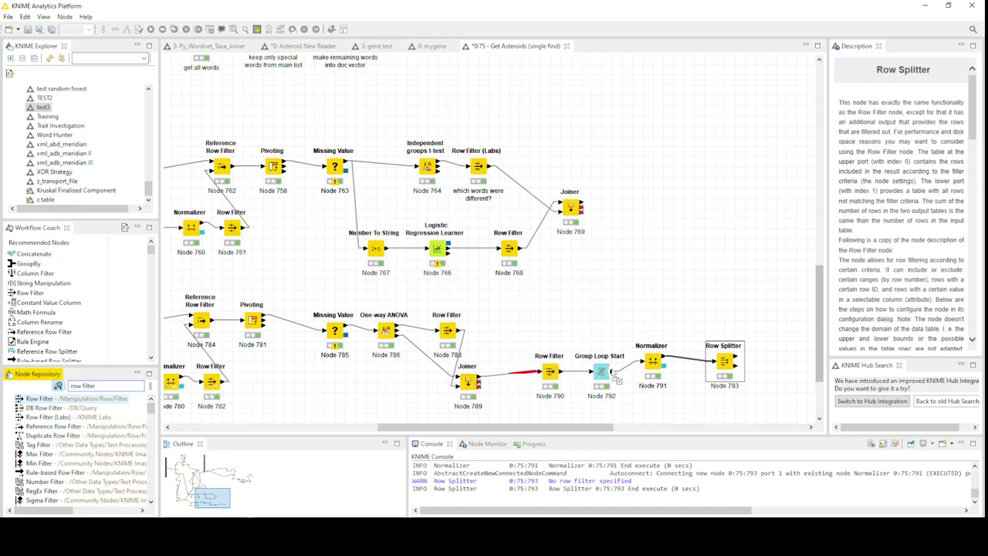
left_click_drag(617, 378, 699, 366)
- Configure the new Row Filter to exclude rows by attribute value where Mean lies between -1 and 1
double_click(703, 363)
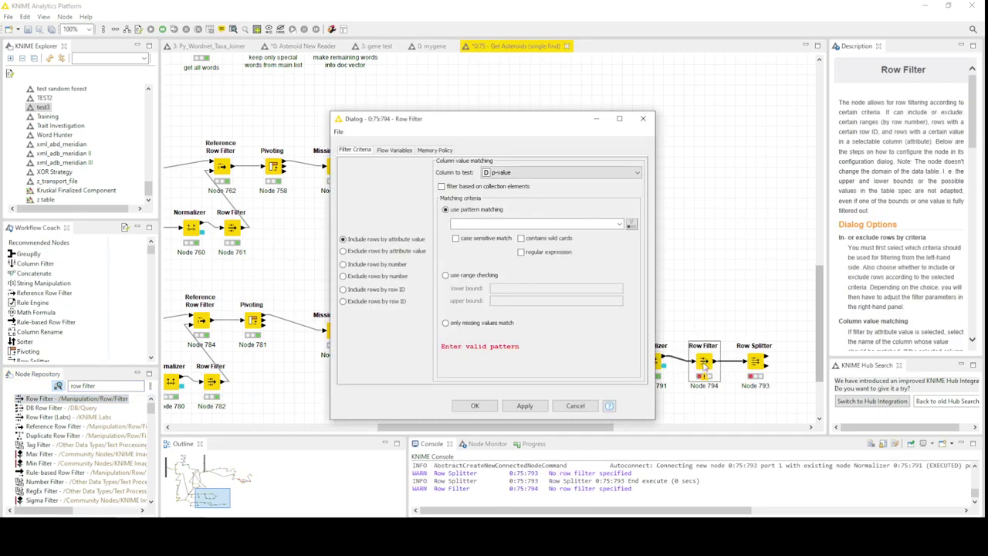
left_click(521, 174)
left_click(509, 204)
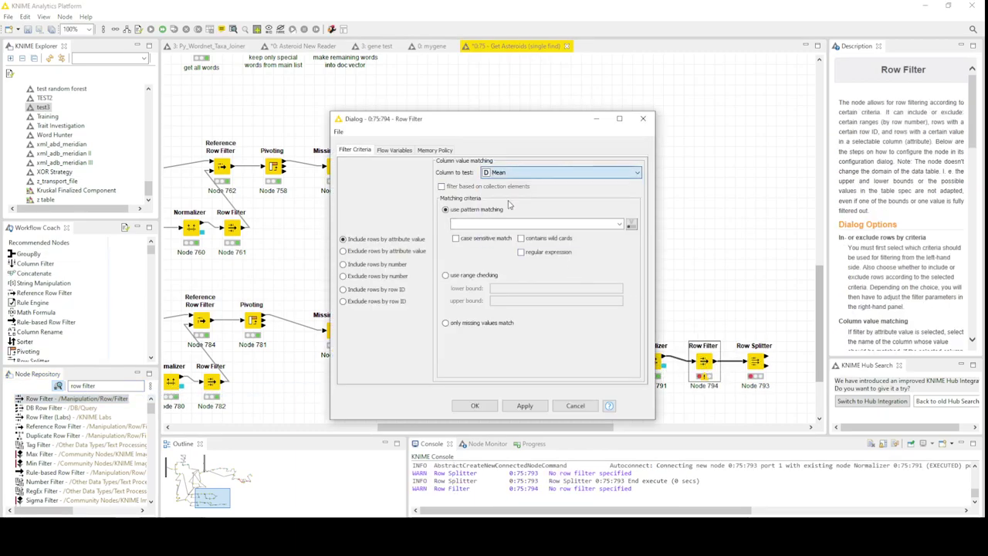
left_click(446, 275)
left_click(524, 287)
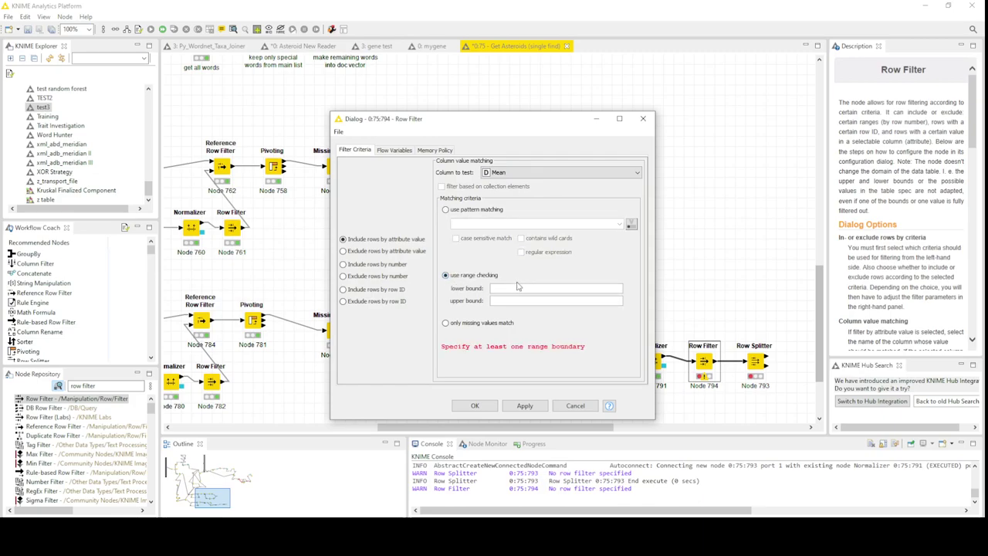
type("-1")
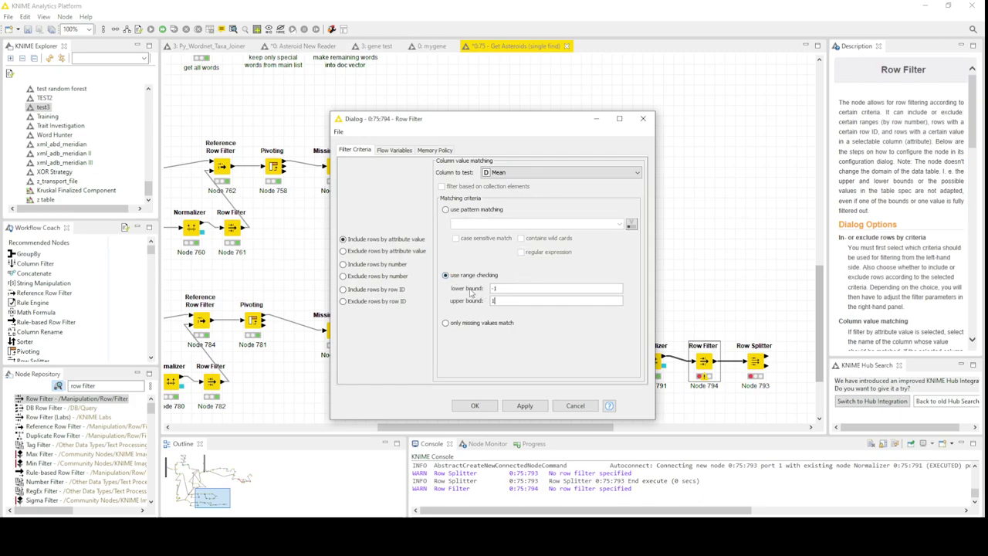
left_click(472, 405)
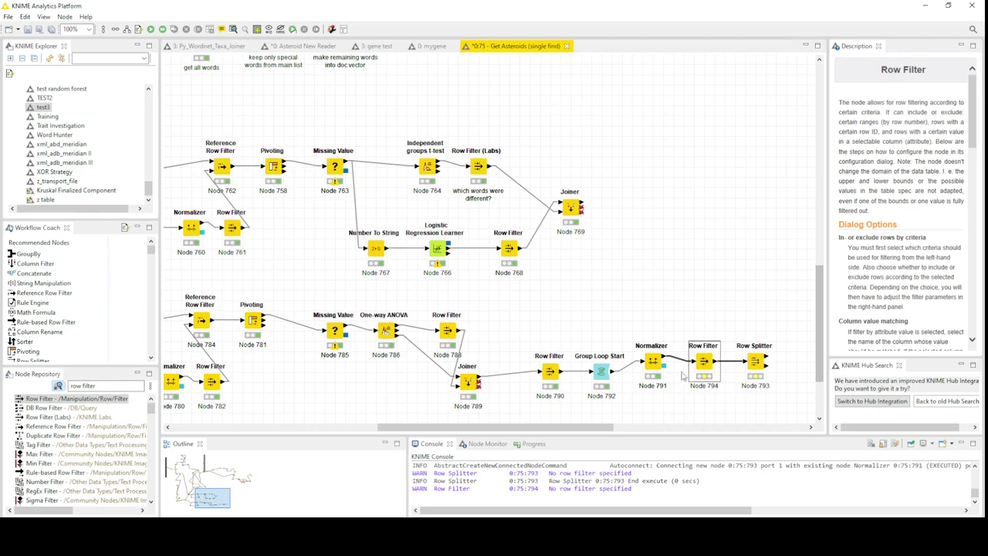
- Execute the Row Filter after the Normalizer, examine its Filtered table and close the table
right_click(708, 369)
left_click(721, 128)
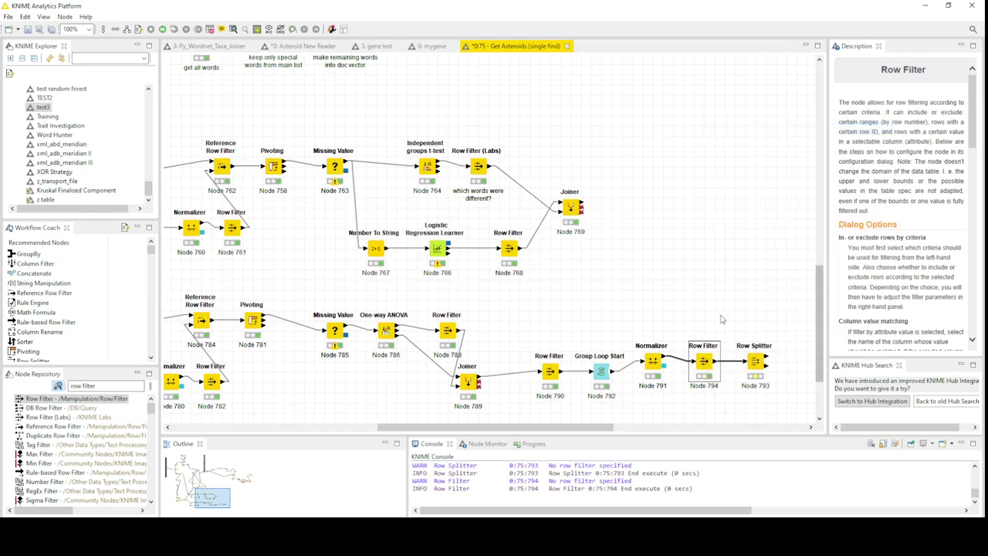
right_click(704, 363)
left_click(732, 353)
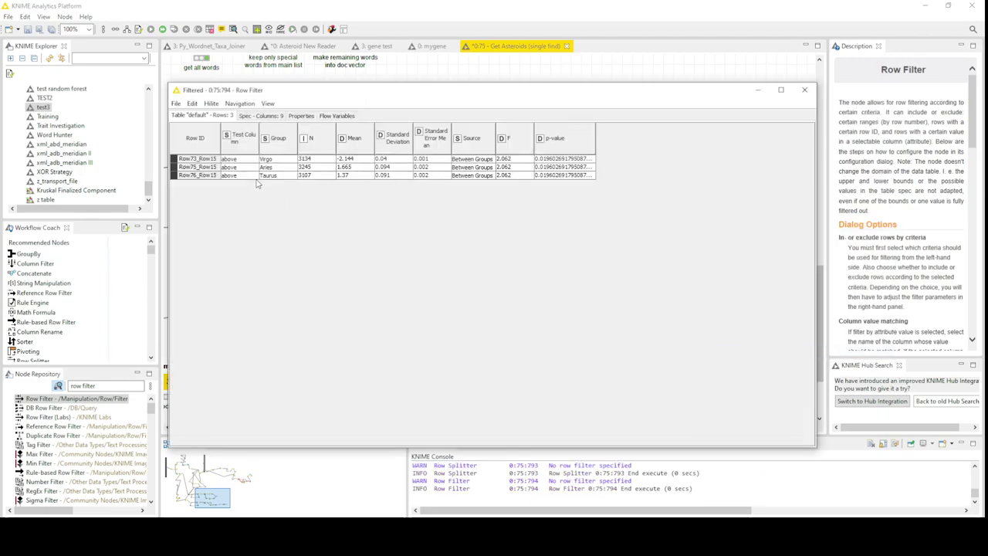
left_click(804, 90)
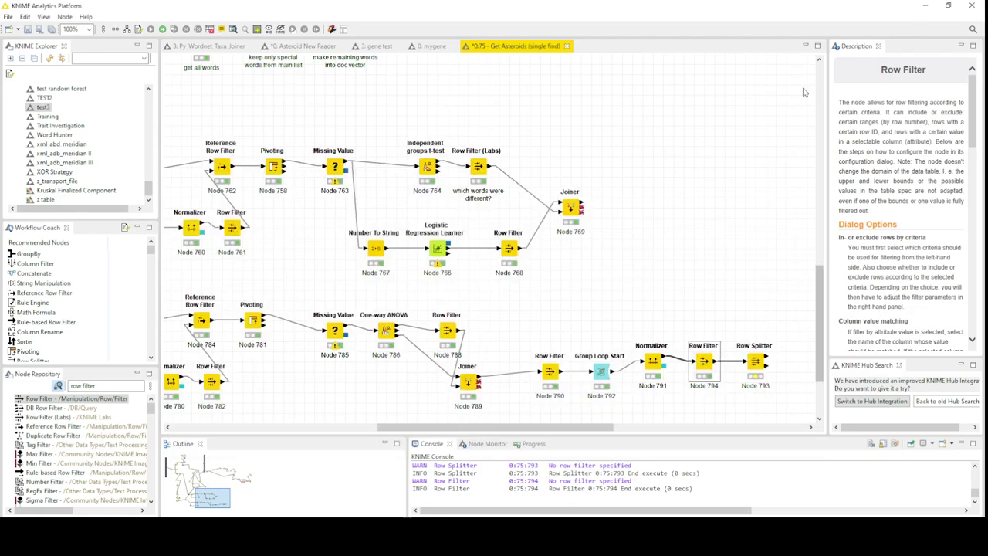
- Reconfigure the Row Splitter's range check on Mean with no lower bound and an upper bound of -1
left_click(756, 363)
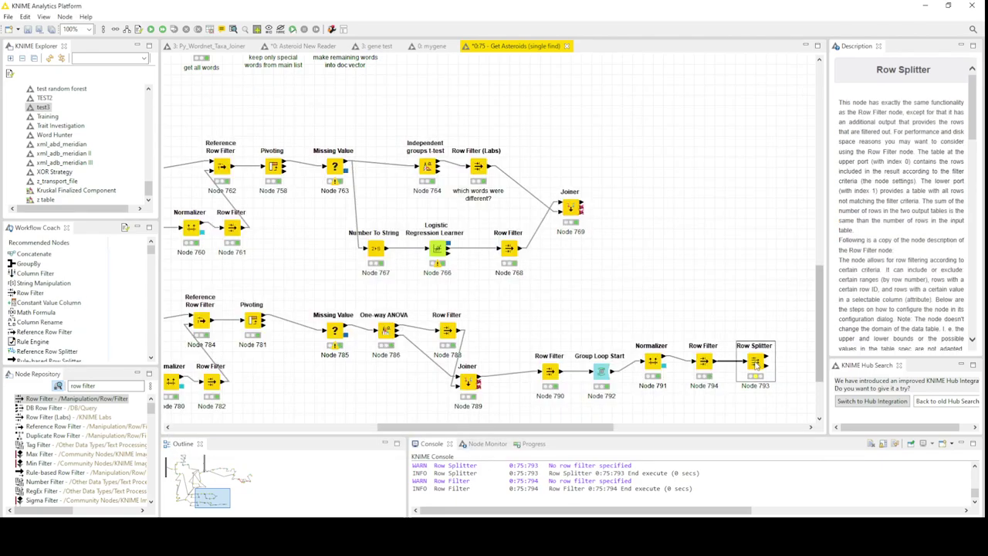
double_click(756, 363)
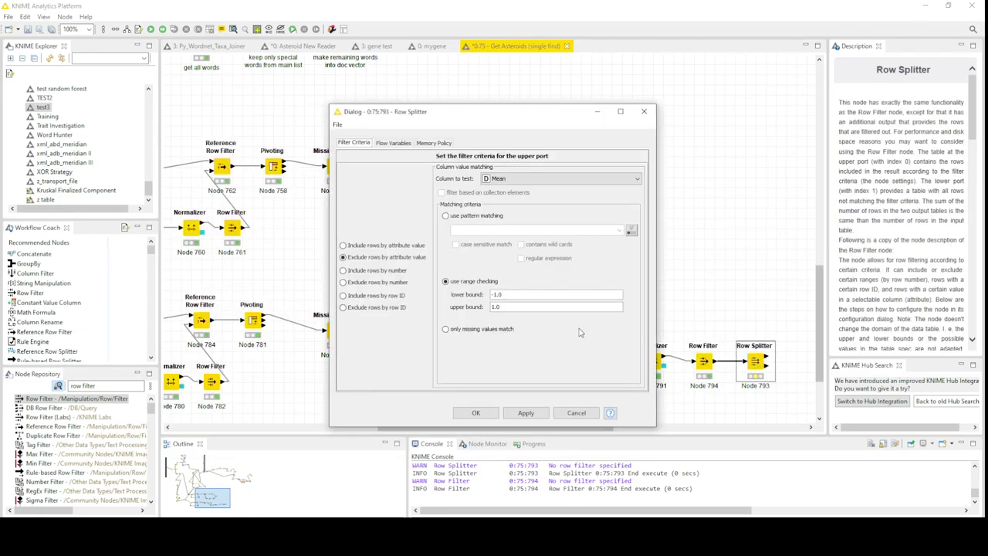
left_click(513, 179)
left_click(513, 181)
left_click_drag(511, 296, 456, 288)
key("BackSpace")
left_click_drag(504, 306, 484, 301)
type("-1")
left_click(487, 412)
- Execute the reconfigured Row Splitter, examine its Filtered table and close the table
right_click(765, 366)
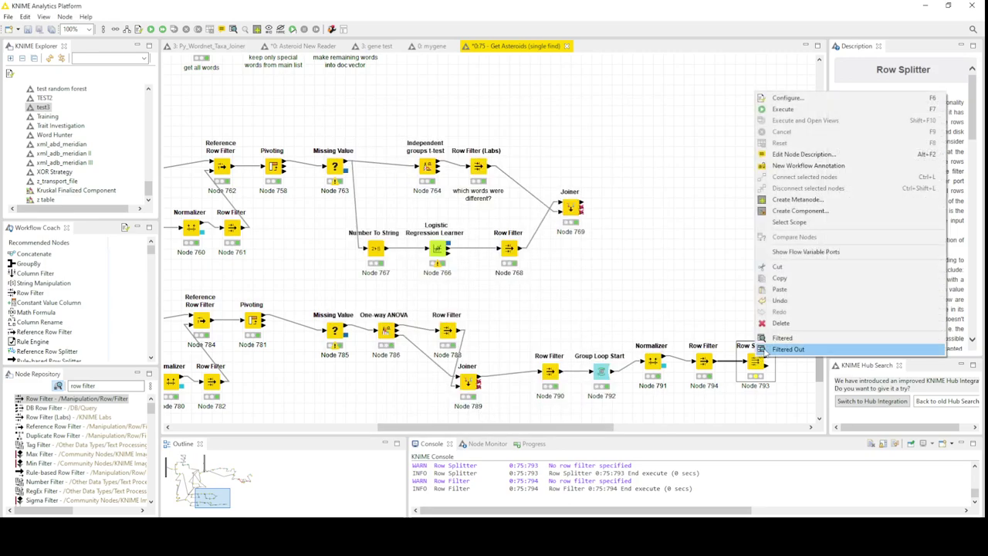
left_click(826, 109)
right_click(754, 368)
left_click(796, 346)
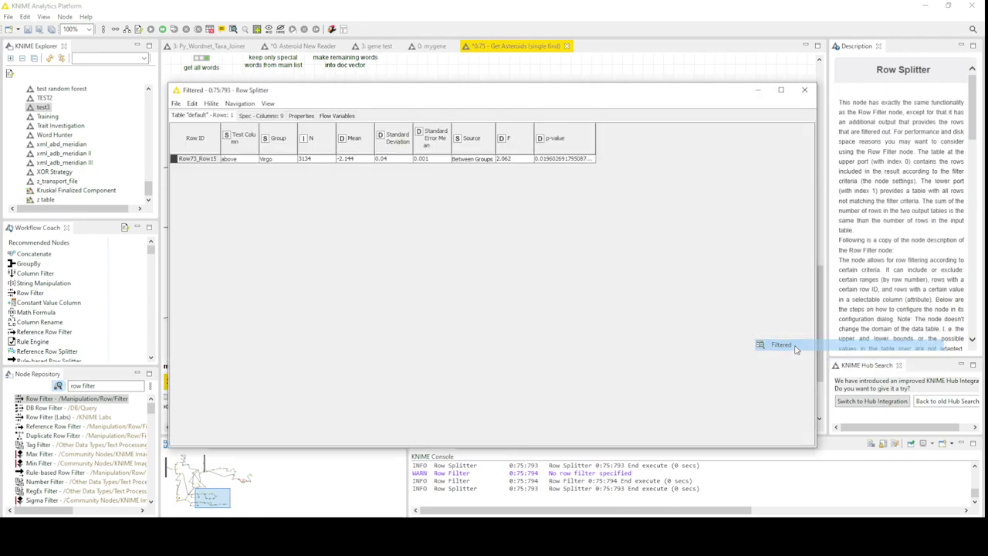
left_click(804, 89)
- Examine the rows in the reconfigured Row Splitter's Filtered Out table and close it
left_click_drag(586, 427, 686, 427)
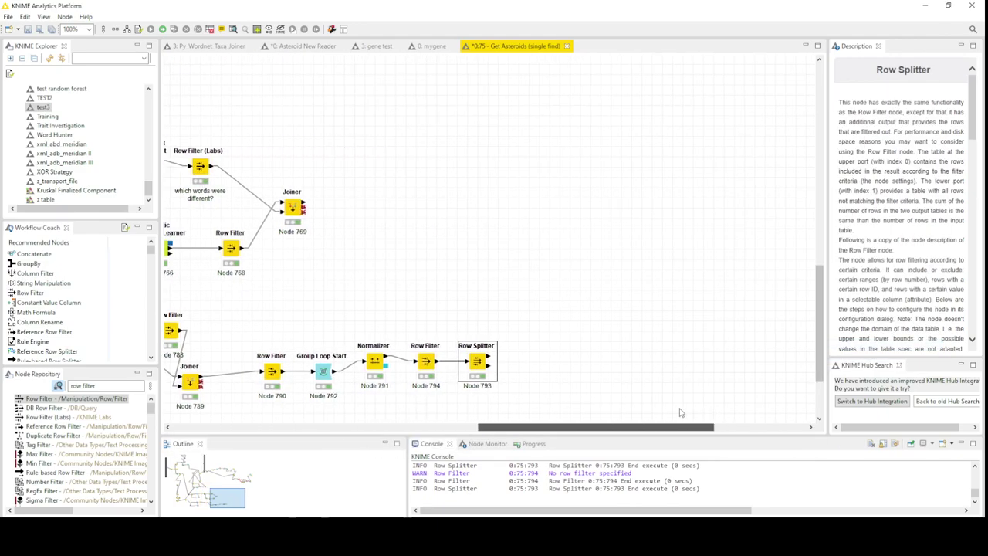
right_click(478, 364)
left_click(532, 351)
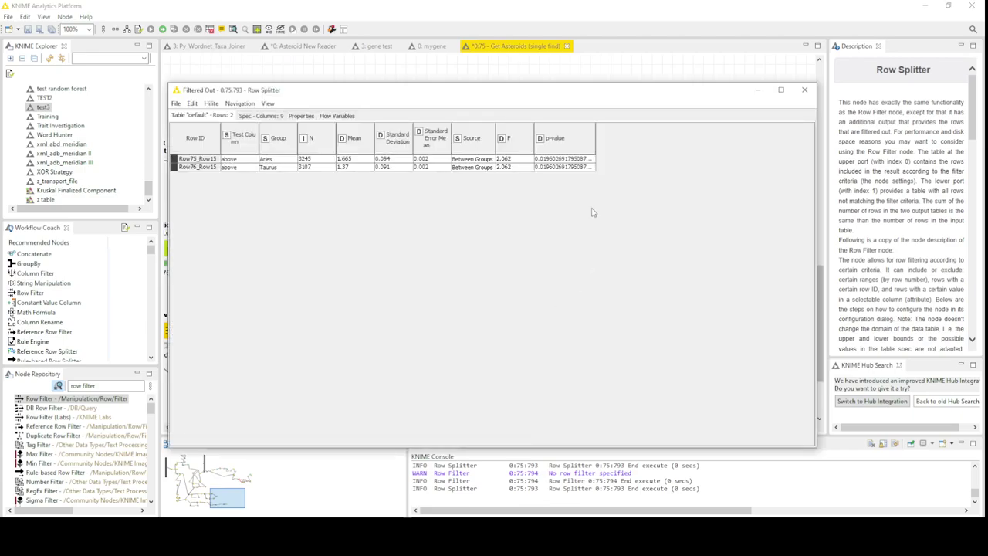
left_click(804, 89)
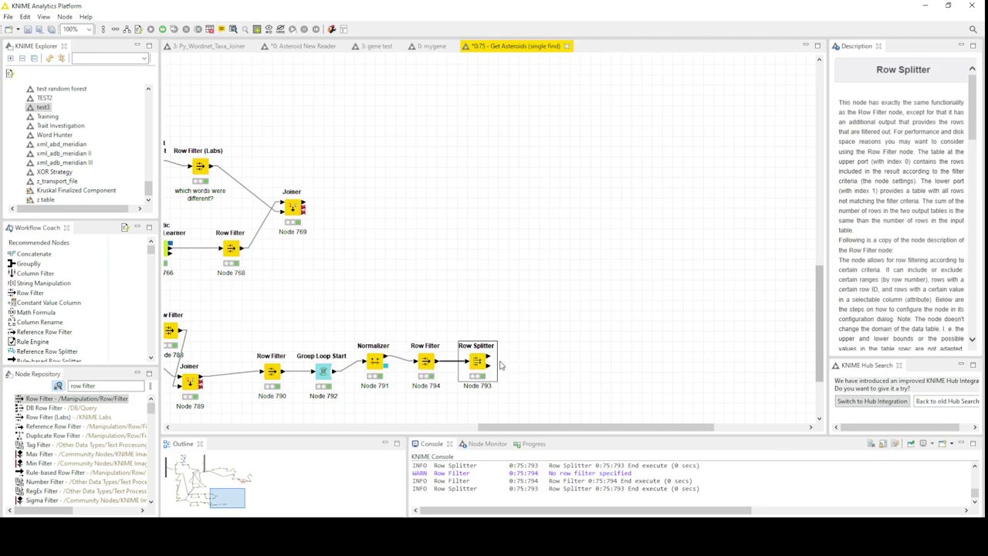
- Examine the Mean column in the Filtered table of the Row Filter after the Normalizer and close the table
right_click(434, 364)
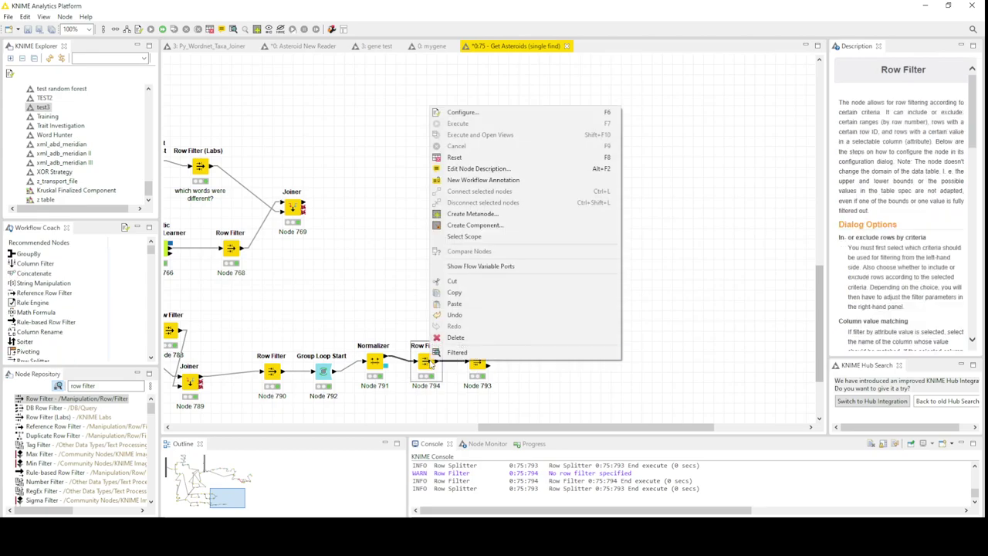
left_click(498, 353)
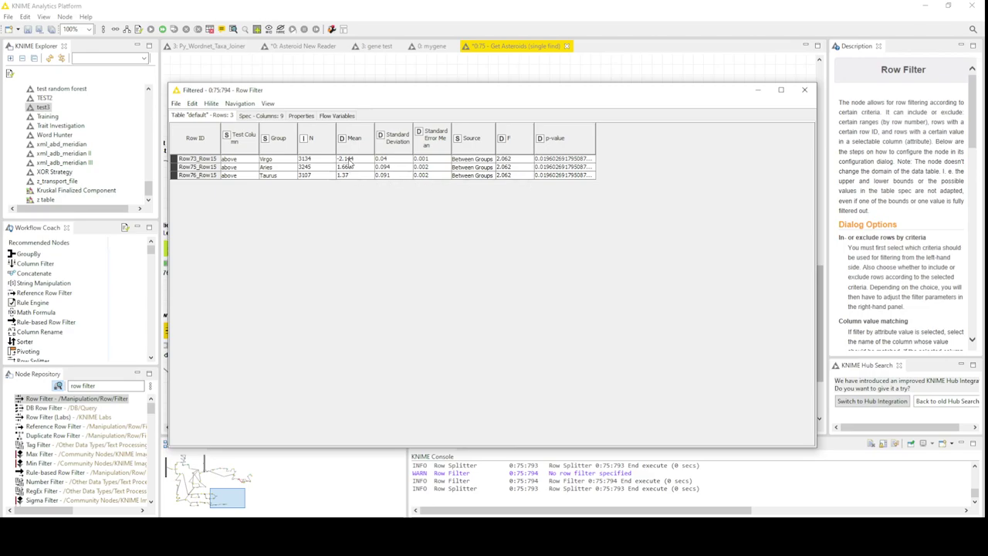
left_click_drag(348, 160, 353, 176)
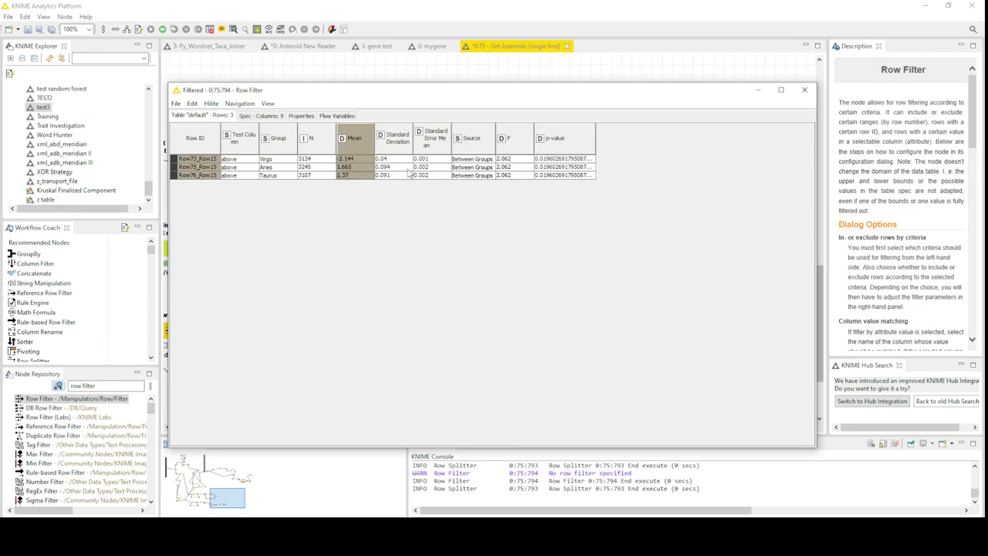
left_click(805, 91)
- Replace the Row Splitter with a Rule Engine node connected to the Row Filter's output
left_click(478, 360)
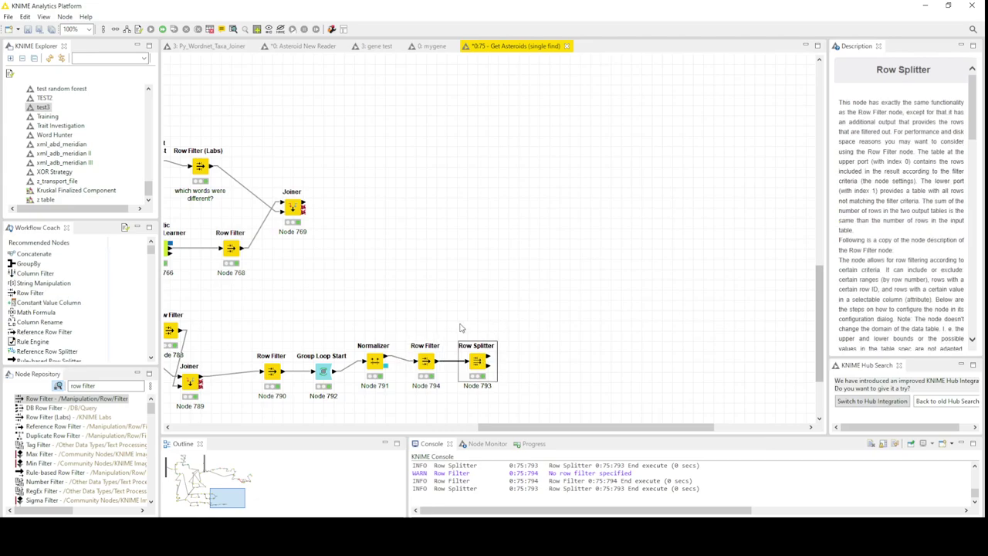
key("Delete")
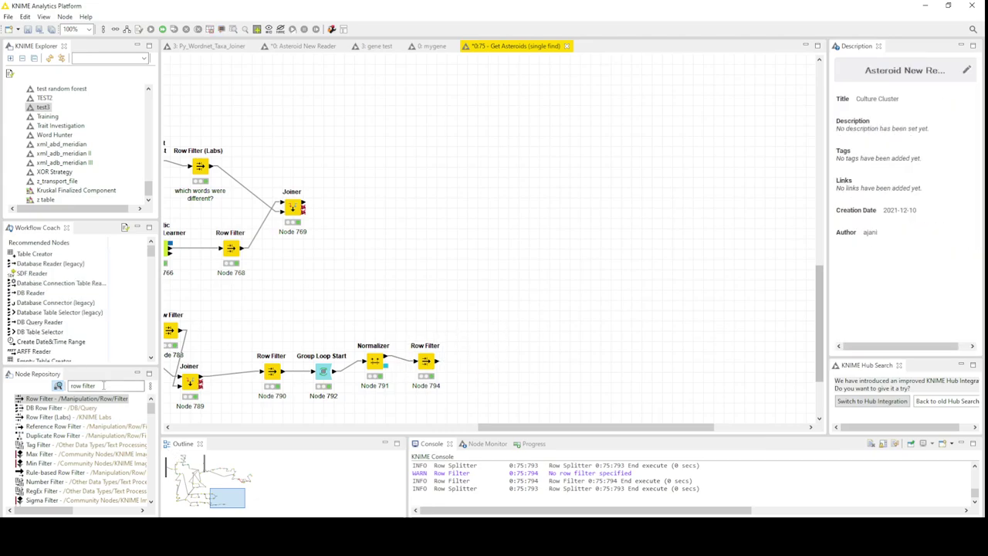
left_click(102, 385)
type("rule engi")
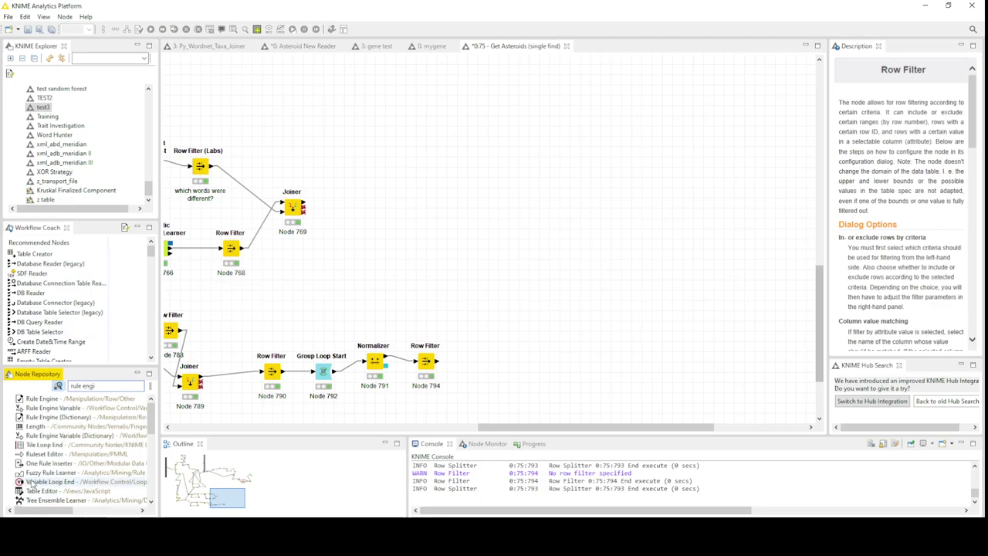
double_click(77, 399)
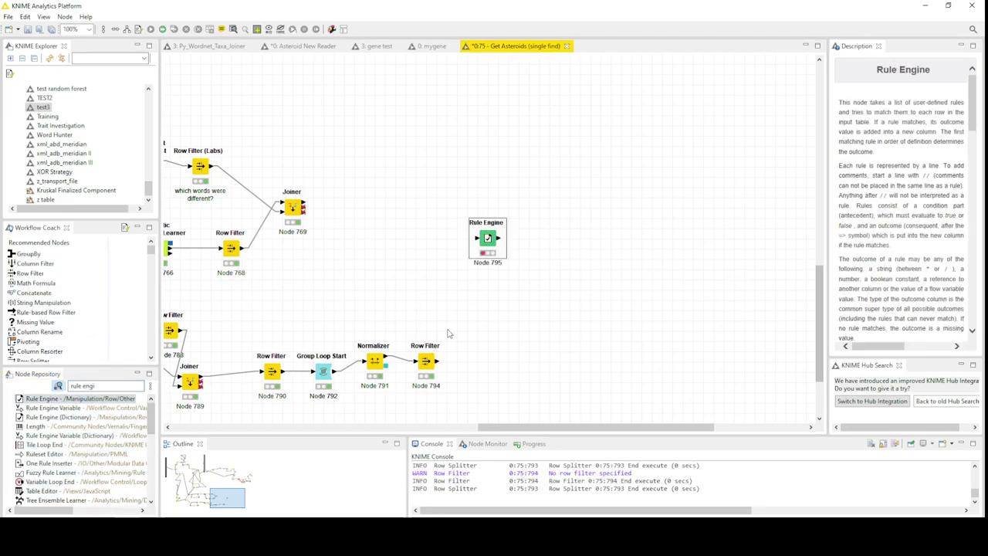
left_click_drag(440, 361, 477, 238)
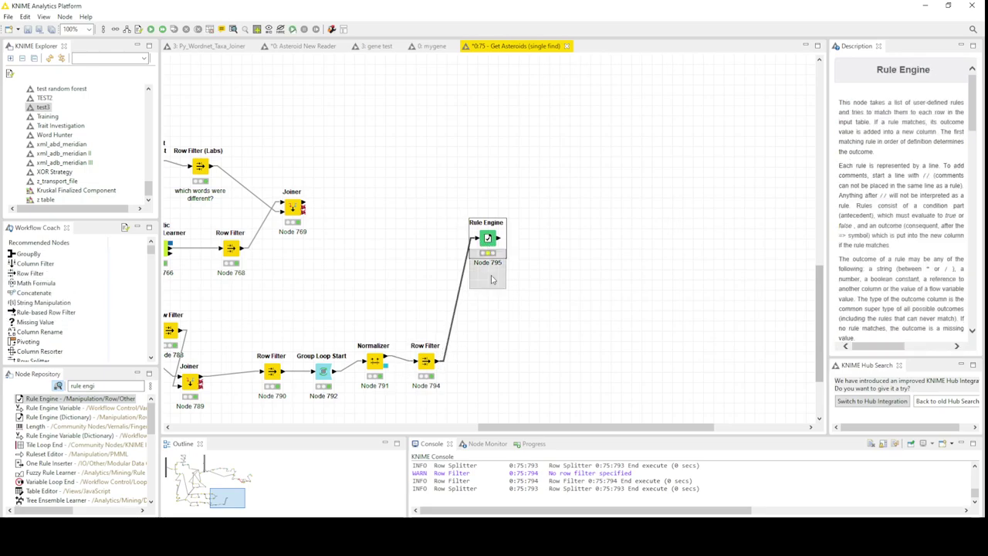
left_click_drag(472, 371, 471, 367)
- Define Rule Engine rules that label $Mean$<=0 as "lower than average" and all other rows (TRUE) as "higher than average"
double_click(468, 363)
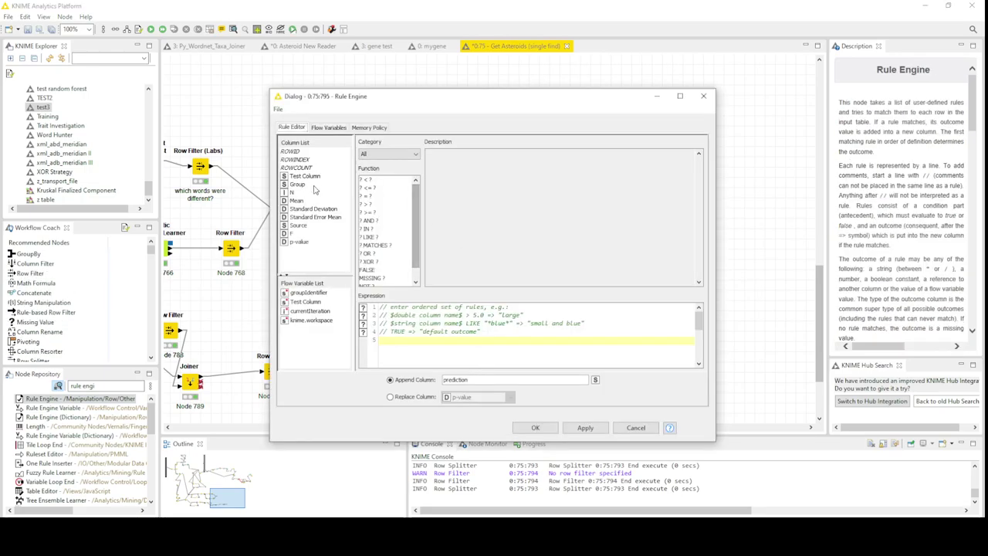
double_click(296, 200)
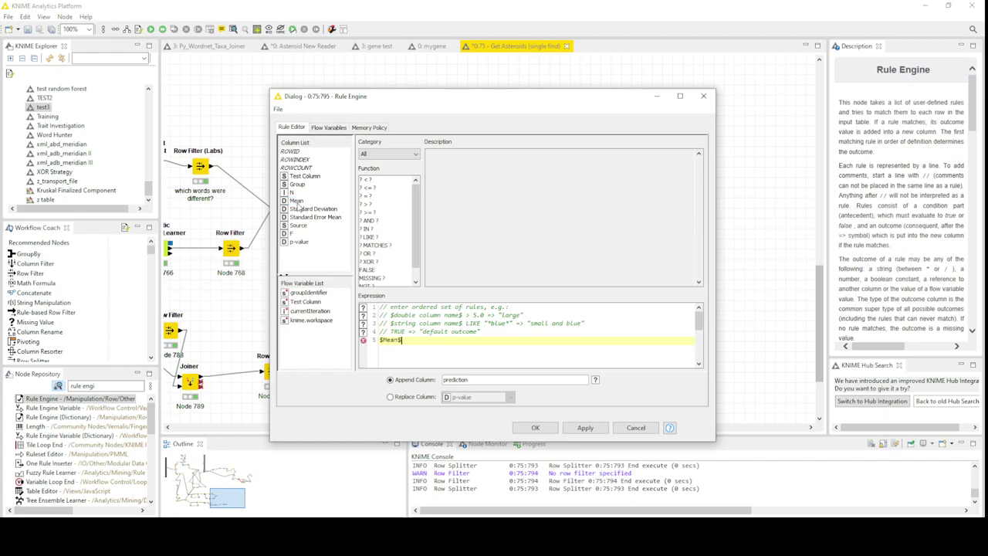
type("<=0=>\"lower than avg")
type("\"lower than avg")
key("Return")
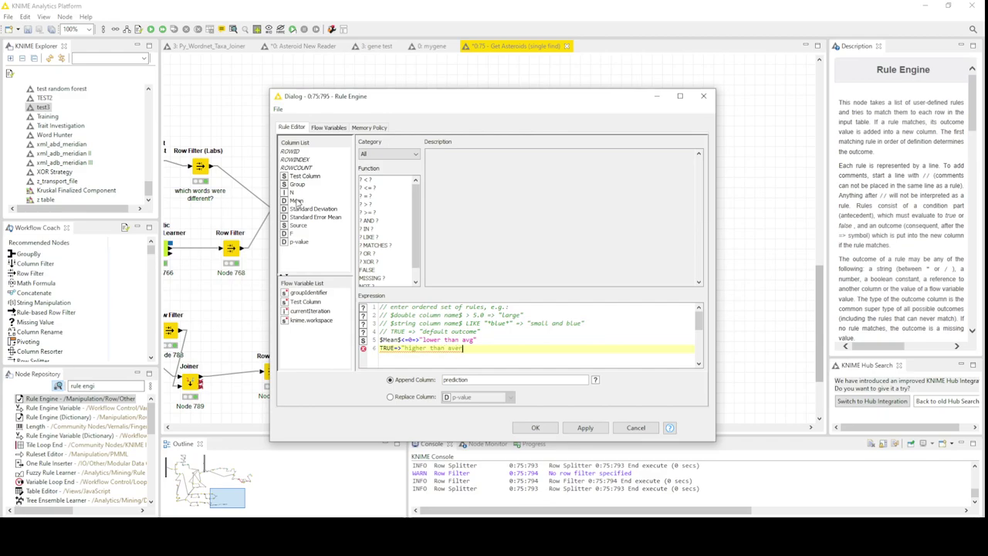
type("\"")
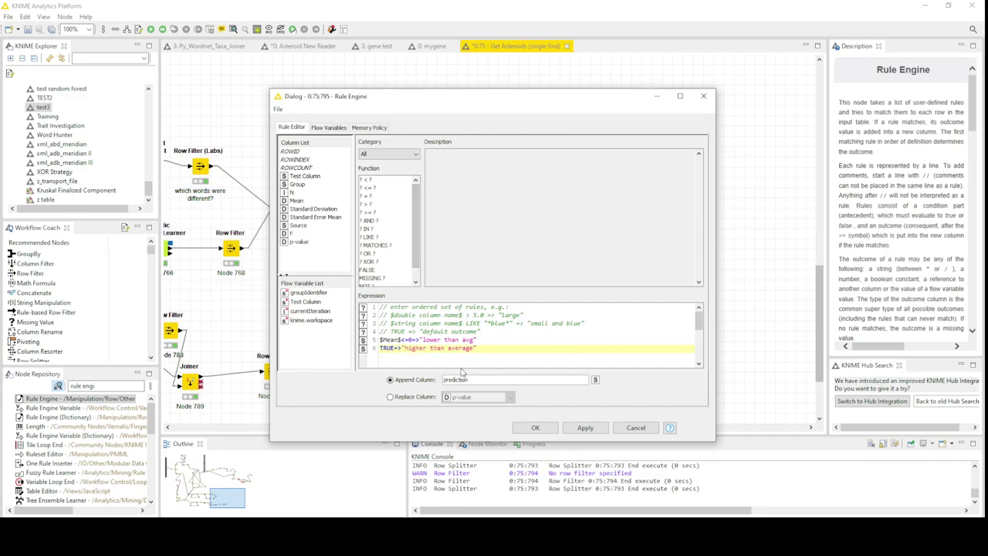
double_click(468, 340)
type("age")
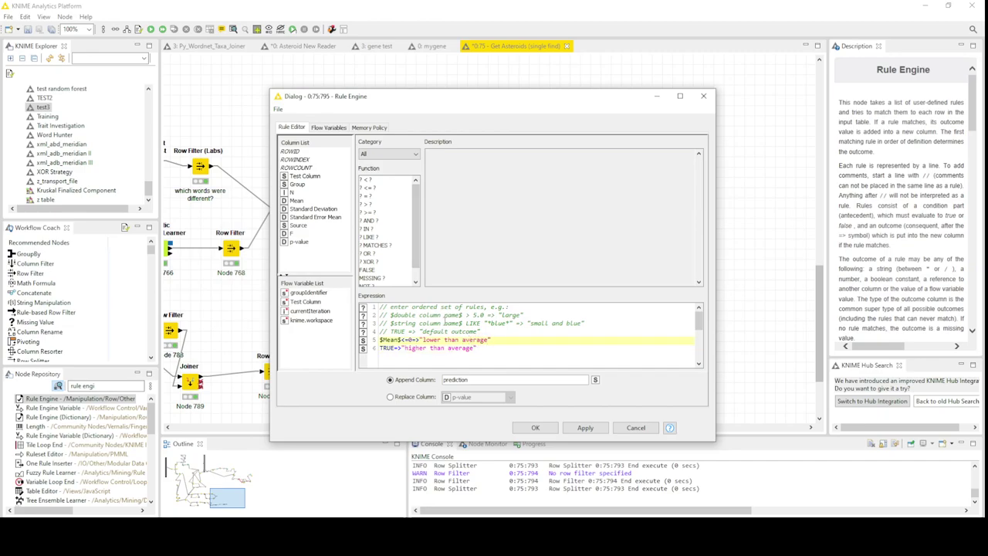
- Name the Rule Engine's appended column wordFreq and apply the configuration
left_click_drag(466, 378, 440, 379)
type("wordFreq")
left_click(538, 427)
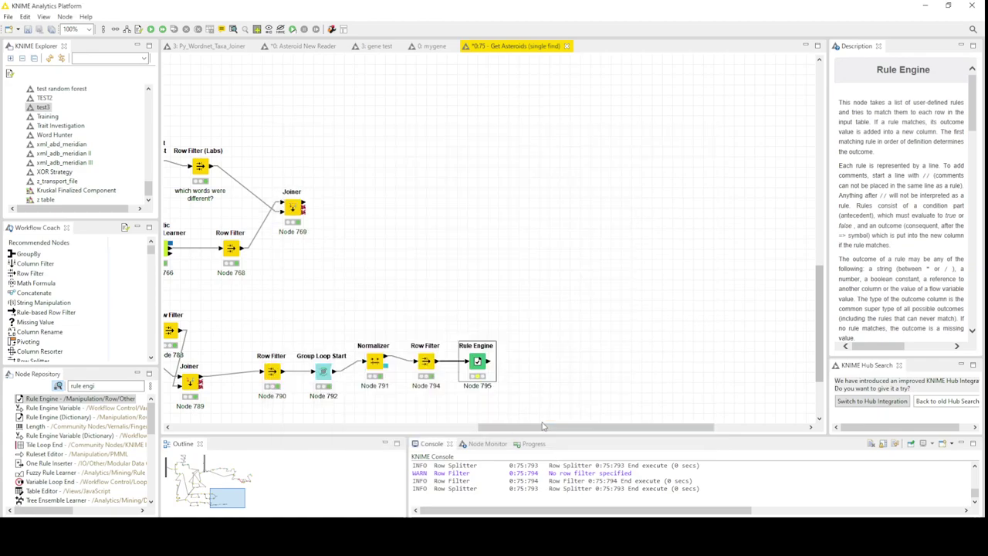
- Execute the Rule Engine and examine the wordFreq labels in its Classified values table
right_click(479, 361)
left_click(502, 122)
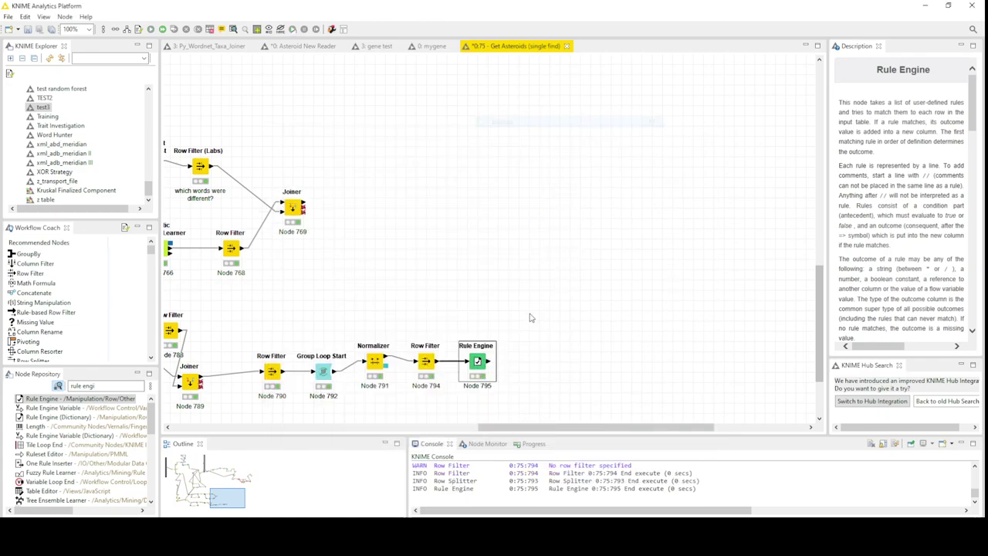
right_click(490, 361)
left_click(514, 351)
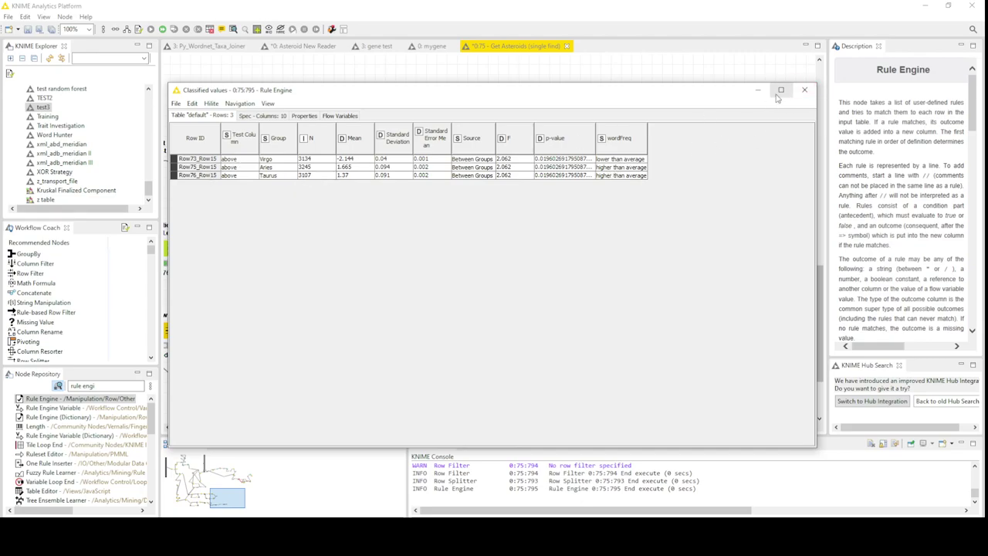
- Add a Loop End node connected to the Rule Engine's output
left_click(804, 90)
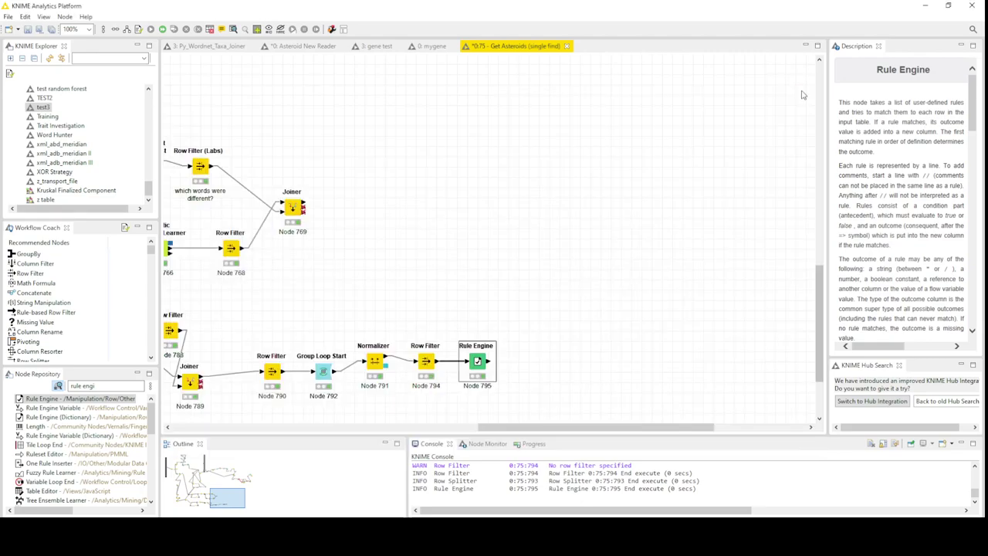
left_click(324, 375)
left_click_drag(39, 264, 519, 361)
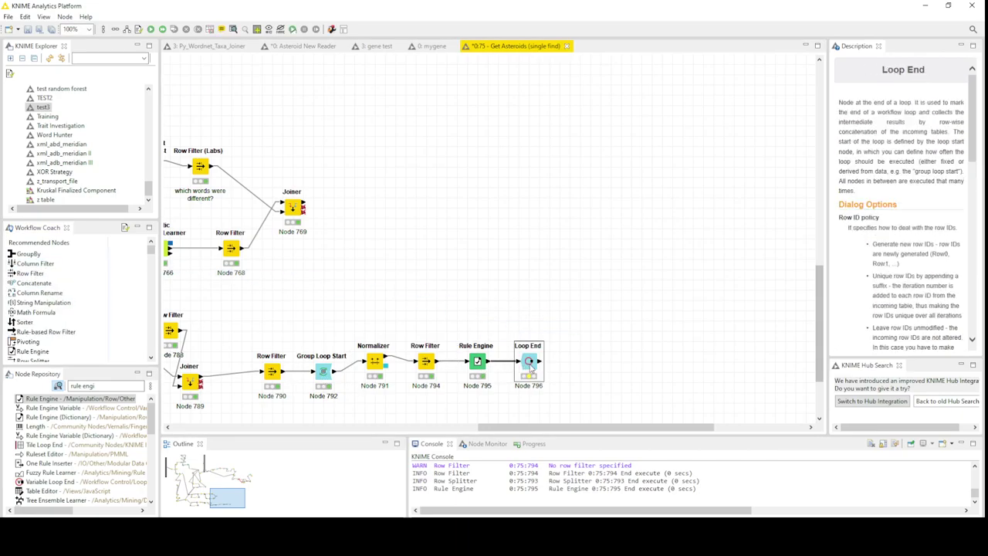
- Configure the Loop End to leave row IDs unmodified and execute the whole loop
double_click(528, 362)
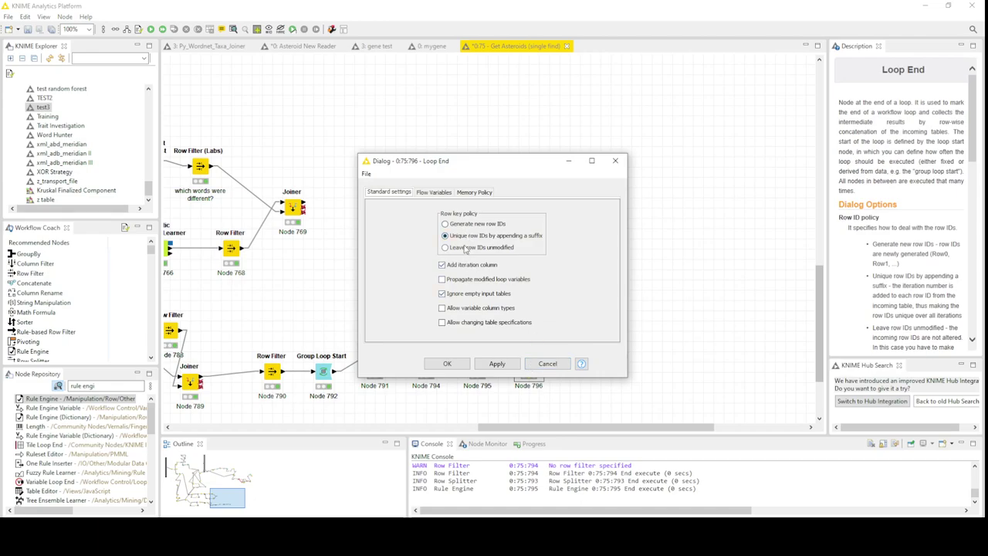
left_click(465, 248)
left_click(446, 364)
right_click(531, 364)
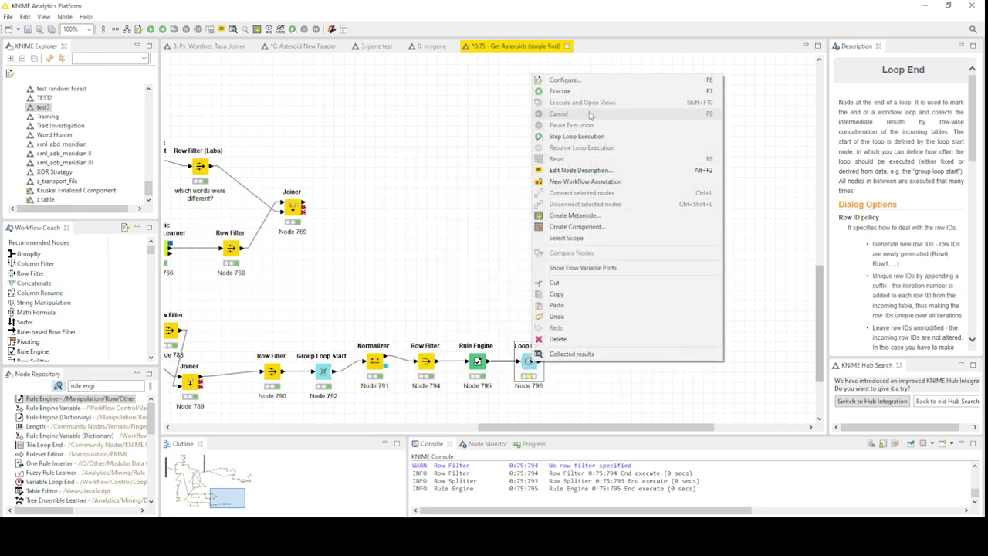
left_click(571, 91)
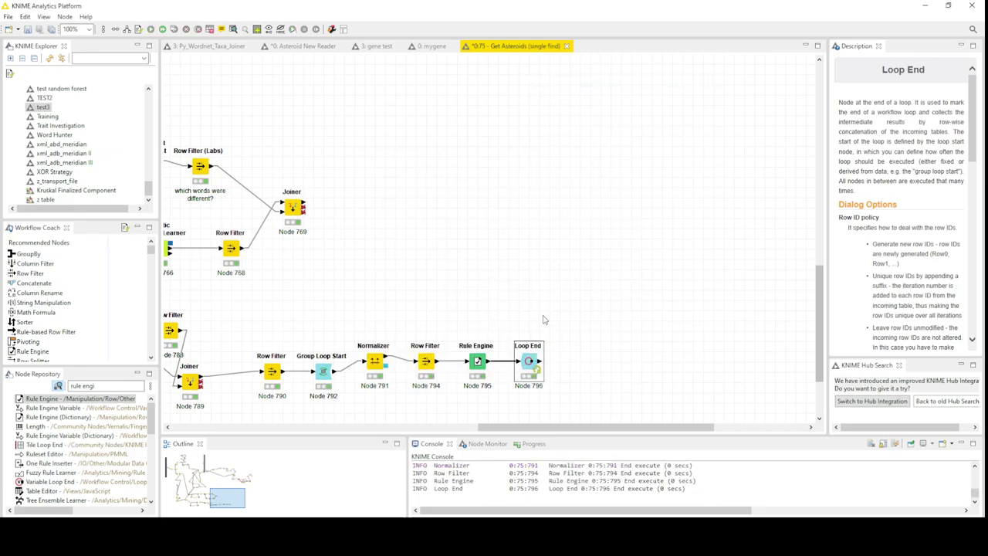
- View the Loop End's collected results sorted by Group in ascending order
right_click(531, 363)
left_click(570, 362)
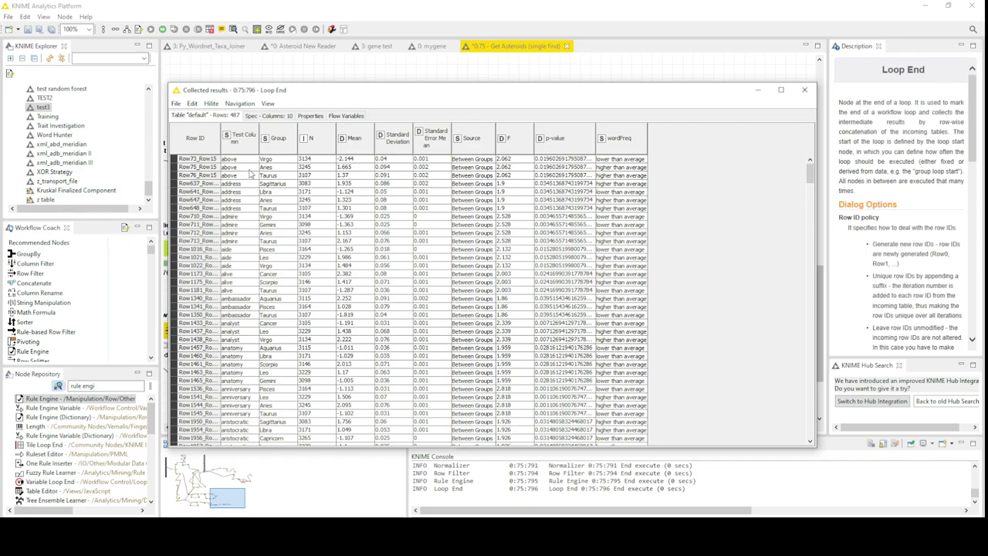
left_click(282, 147)
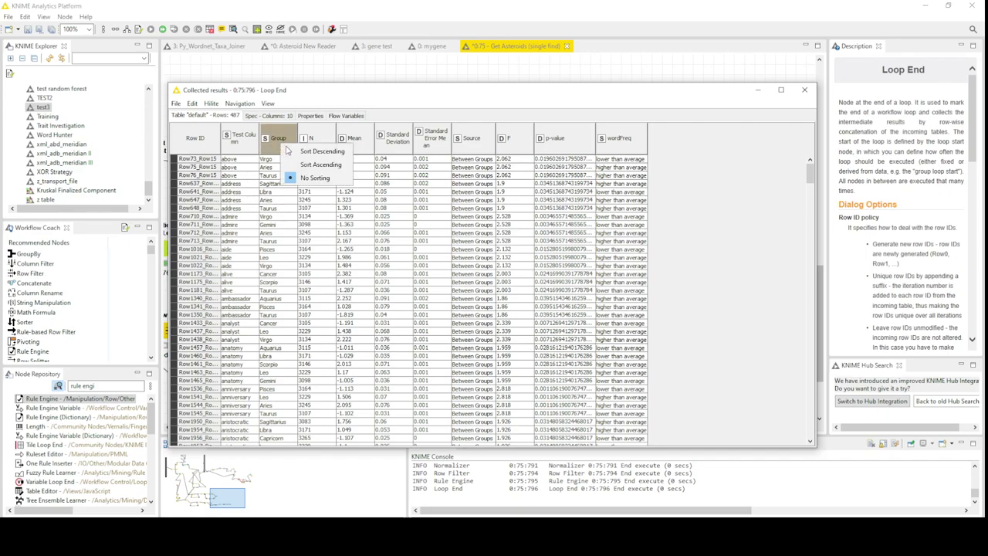
left_click(321, 166)
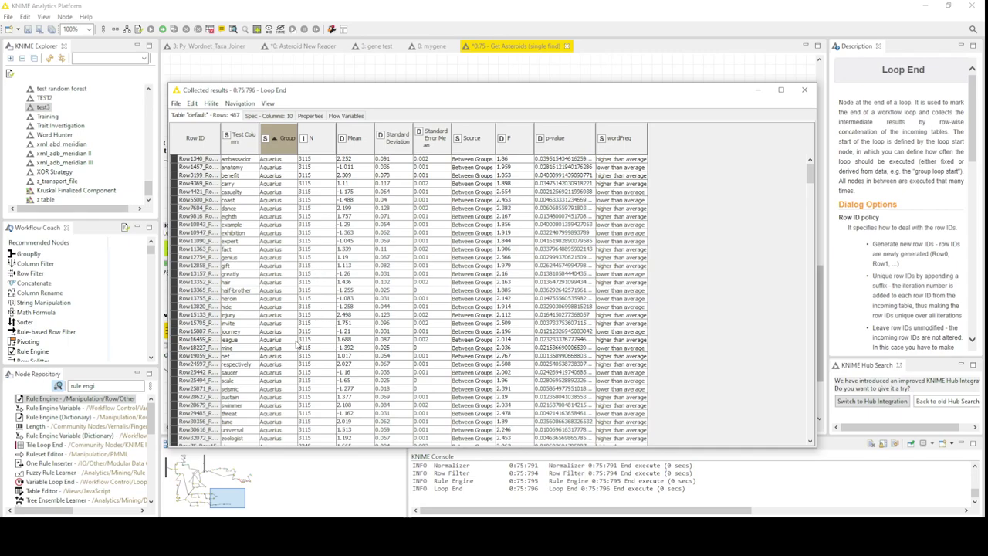
scroll(297, 347, "down", 2)
scroll(290, 390, "up", 1)
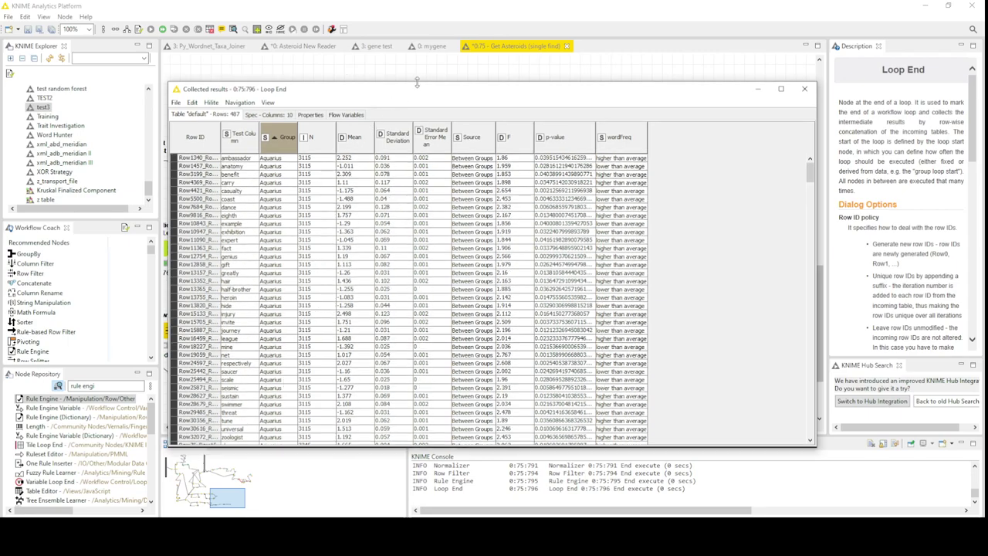
- Enlarge the results table, place the wordFreq column directly after Group, and widen the p-value column
left_click_drag(417, 83, 417, 48)
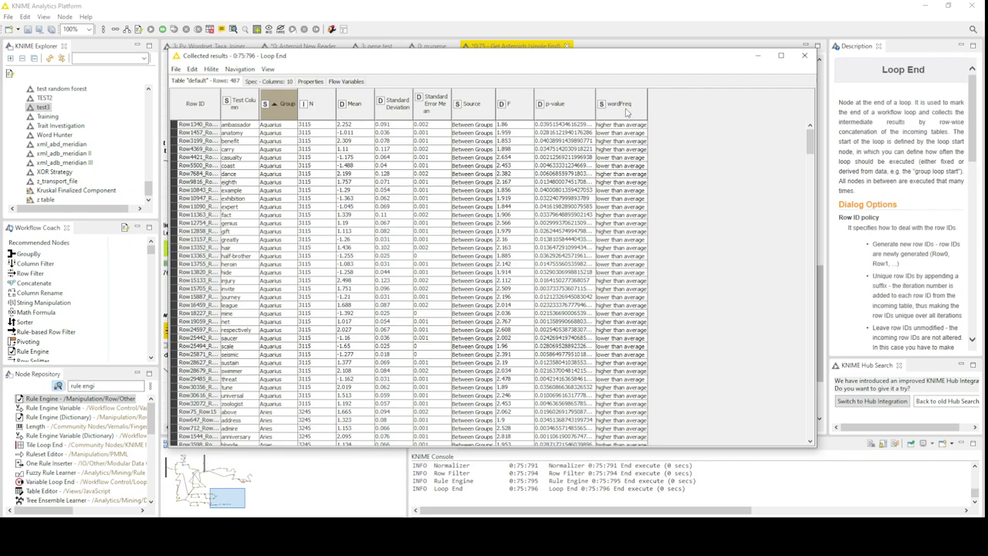
left_click_drag(622, 105, 324, 104)
left_click_drag(647, 113, 735, 114)
- Examine the p-value, Mean and wordFreq entries for the Aquarius rows in the collected results
left_click_drag(608, 127, 605, 396)
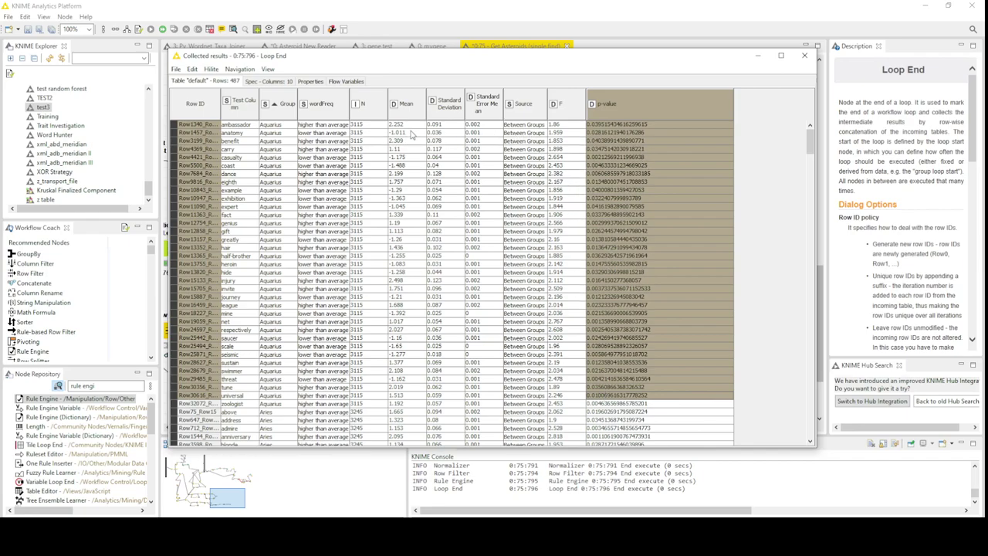
left_click_drag(407, 126, 400, 382)
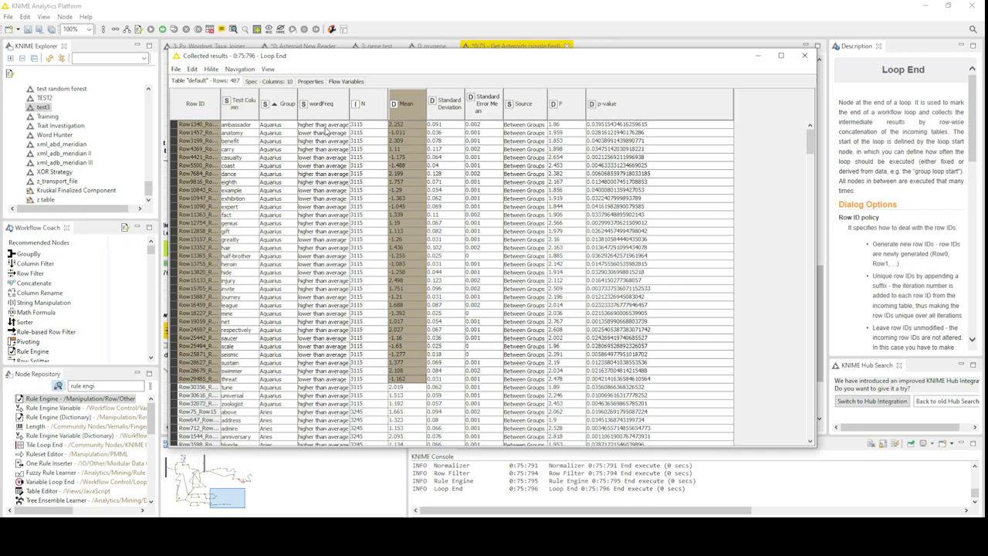
left_click_drag(326, 127, 235, 259)
left_click(346, 288)
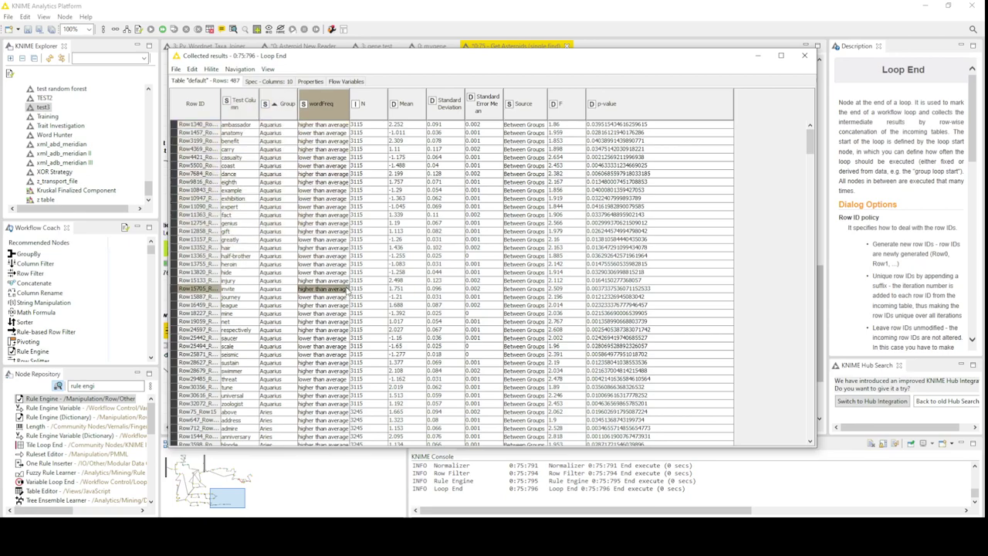
left_click(384, 281)
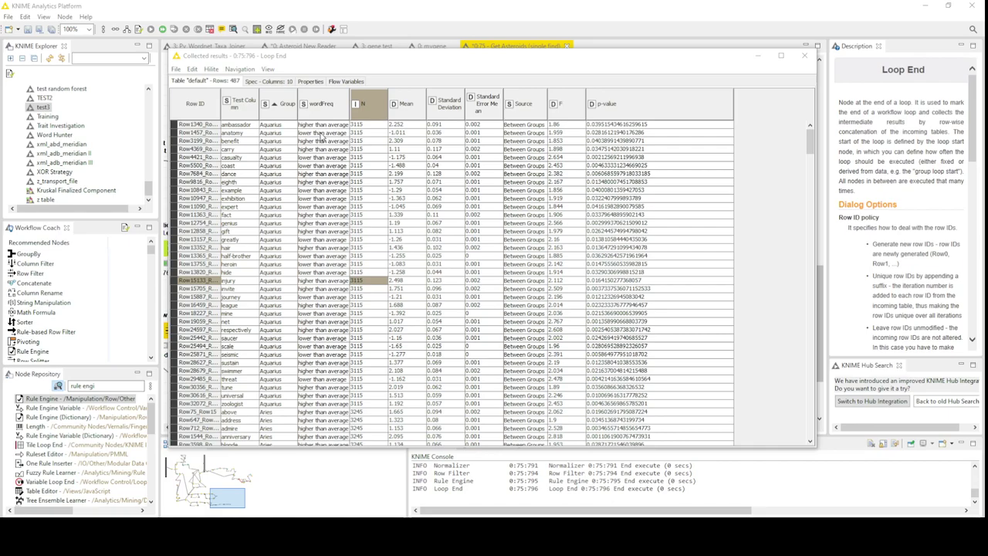
left_click(322, 134)
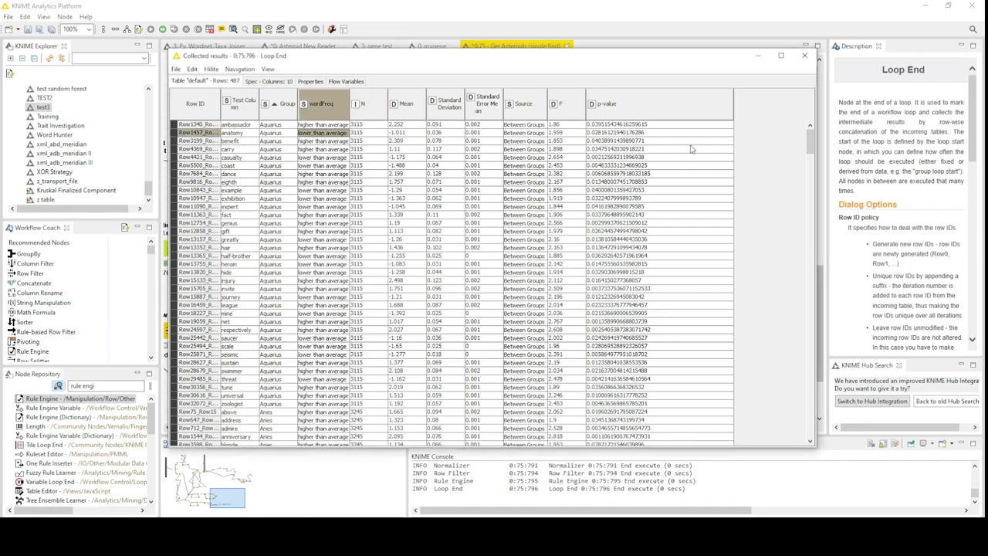
left_click(805, 56)
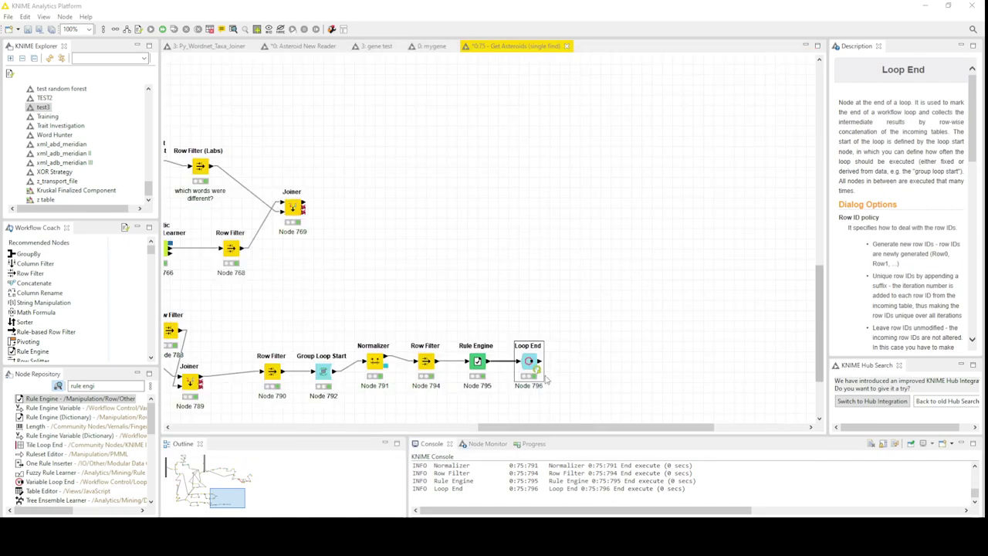
- Add a Row Filter after the Loop End that excludes rows whose wordFreq matches a wildcard pattern starting with "lower"
double_click(30, 273)
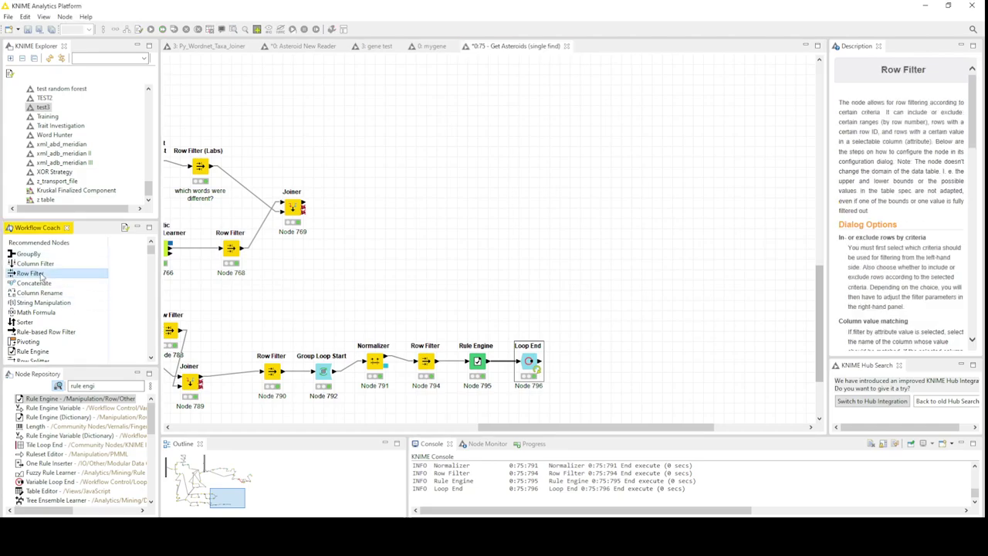
double_click(579, 366)
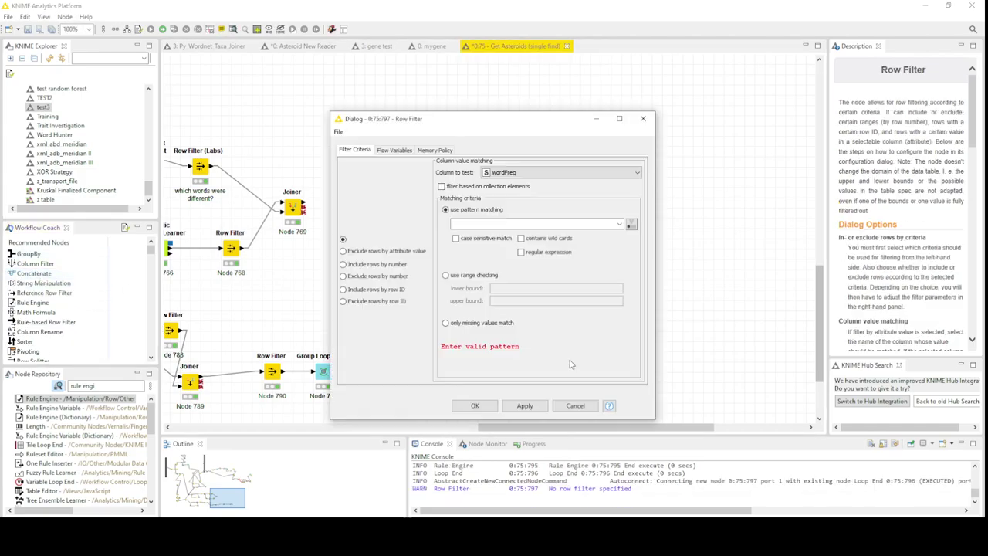
left_click(515, 172)
left_click(516, 169)
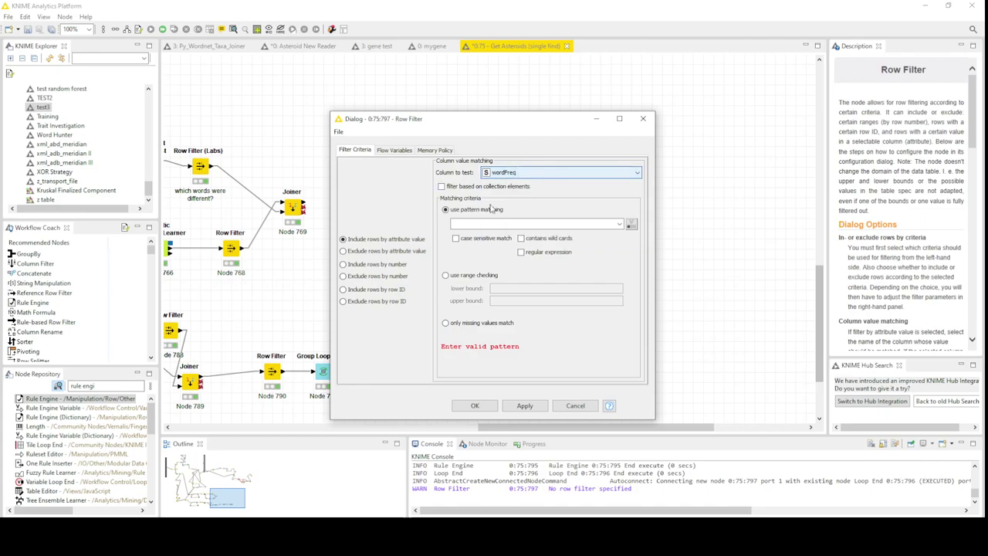
left_click(461, 223)
type("(")
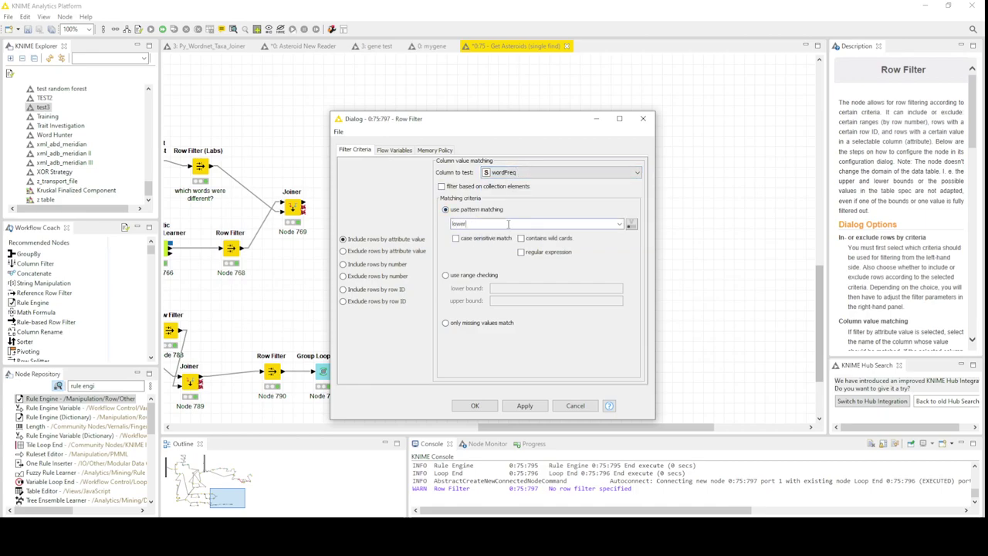
left_click(551, 239)
left_click(370, 253)
left_click(475, 405)
- Execute the new Row Filter and view its filtered table sorted by Group in ascending order
right_click(571, 362)
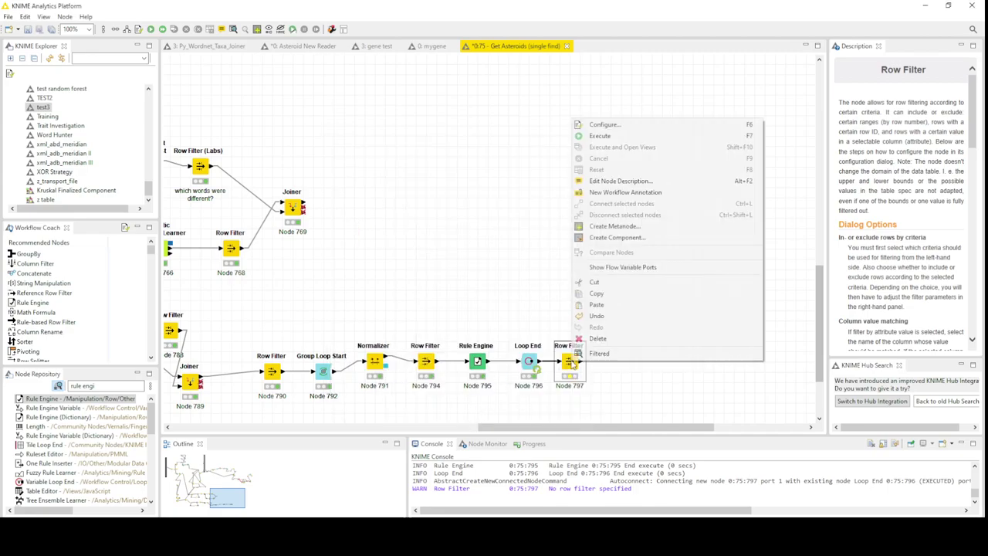
left_click(623, 136)
right_click(571, 357)
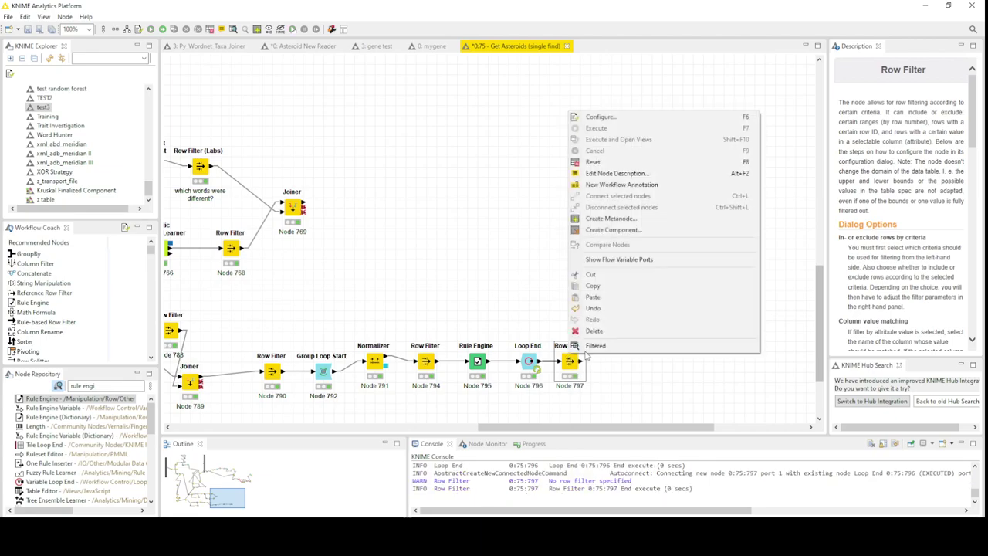
left_click(637, 350)
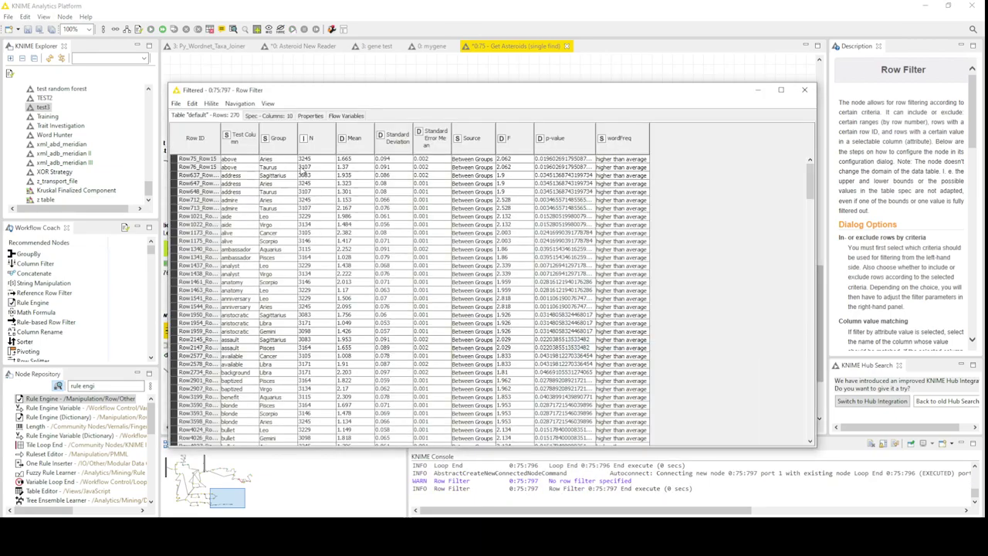
left_click(291, 150)
left_click(310, 161)
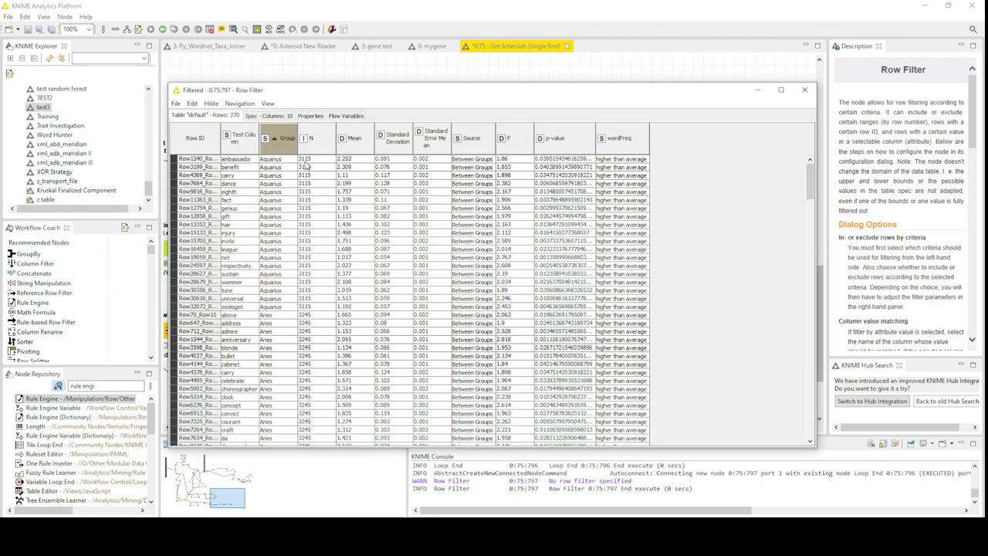
- Examine which words are used more than average by the Aquarius, Aries and Cancer groups
left_click_drag(264, 307, 229, 160)
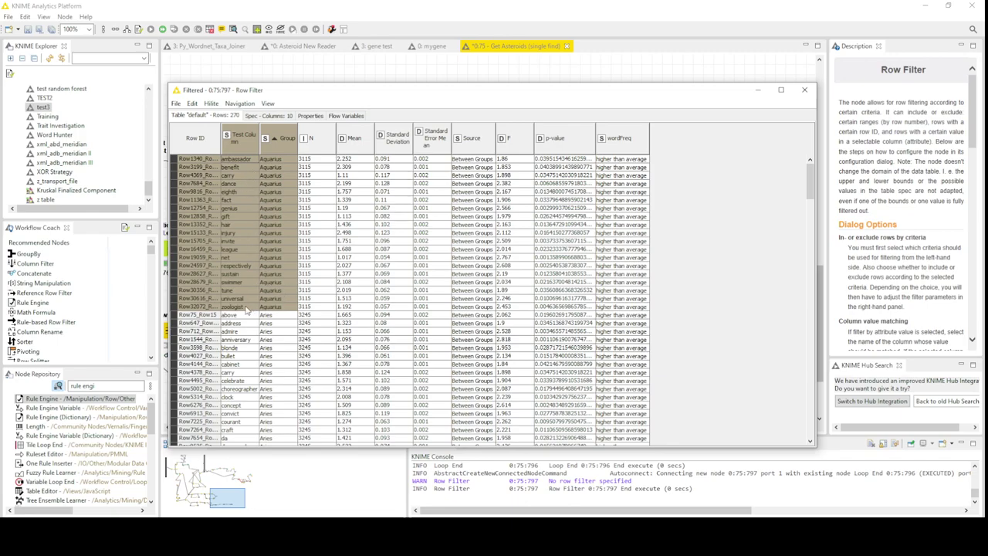
left_click(287, 258)
scroll(280, 234, "down", 4)
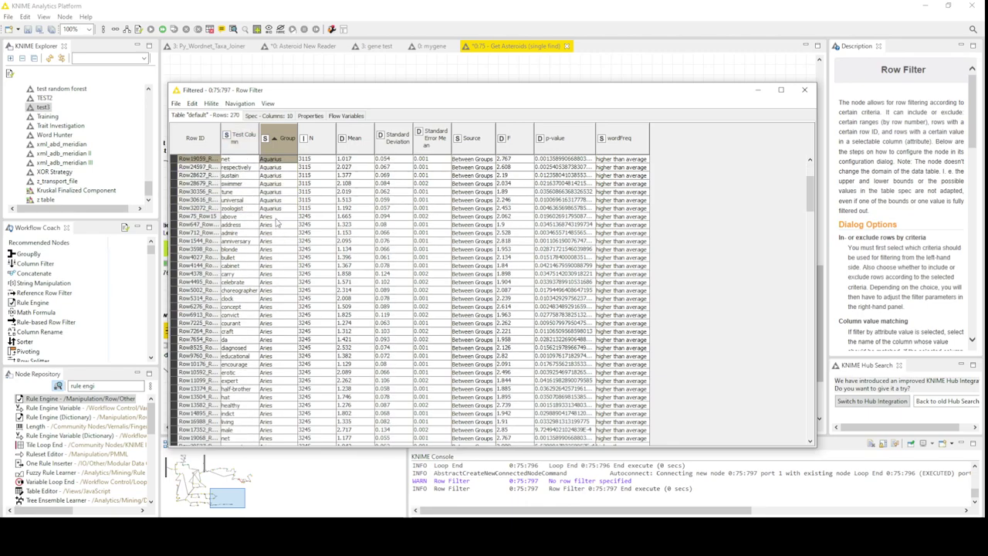
scroll(275, 222, "down", 1)
left_click_drag(280, 193, 238, 424)
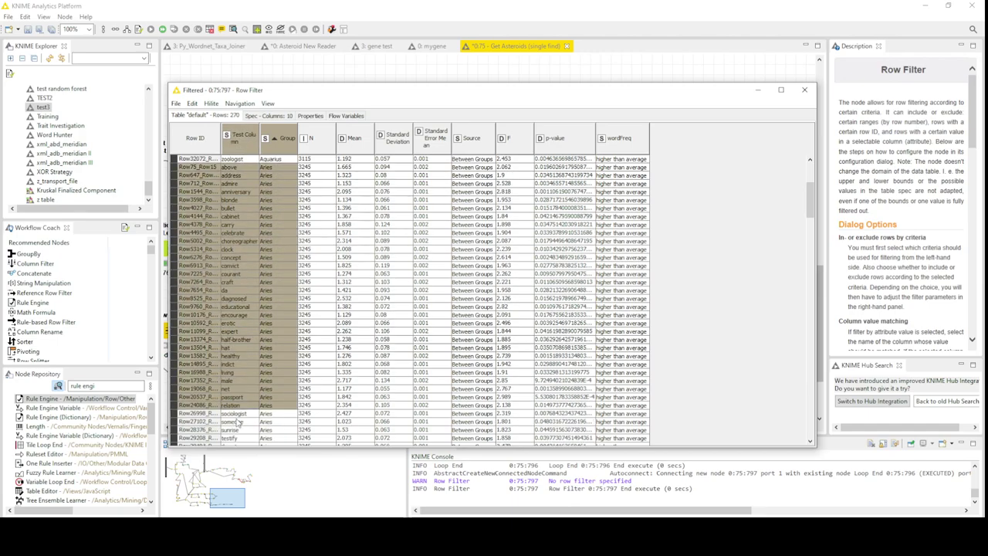
scroll(239, 423, "down", 1)
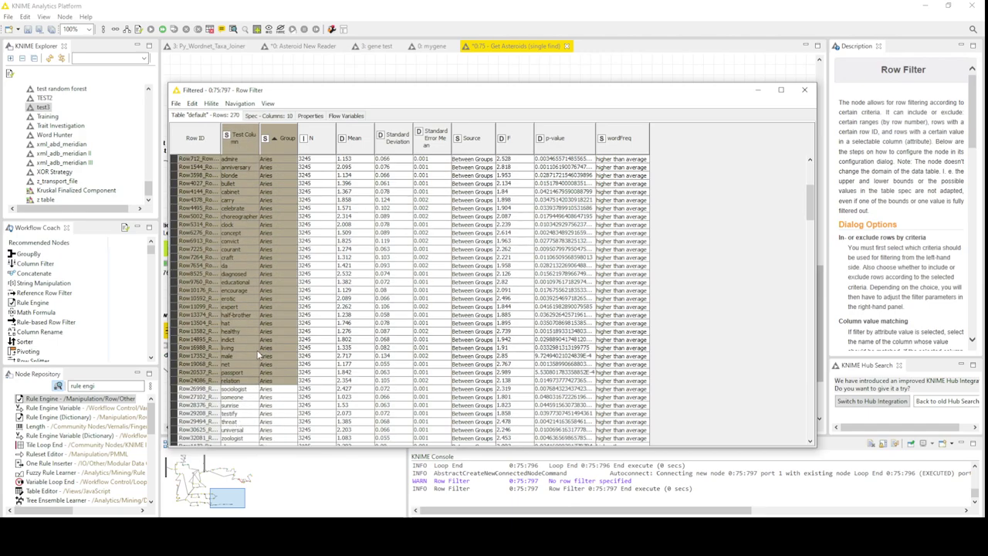
scroll(260, 353, "down", 5)
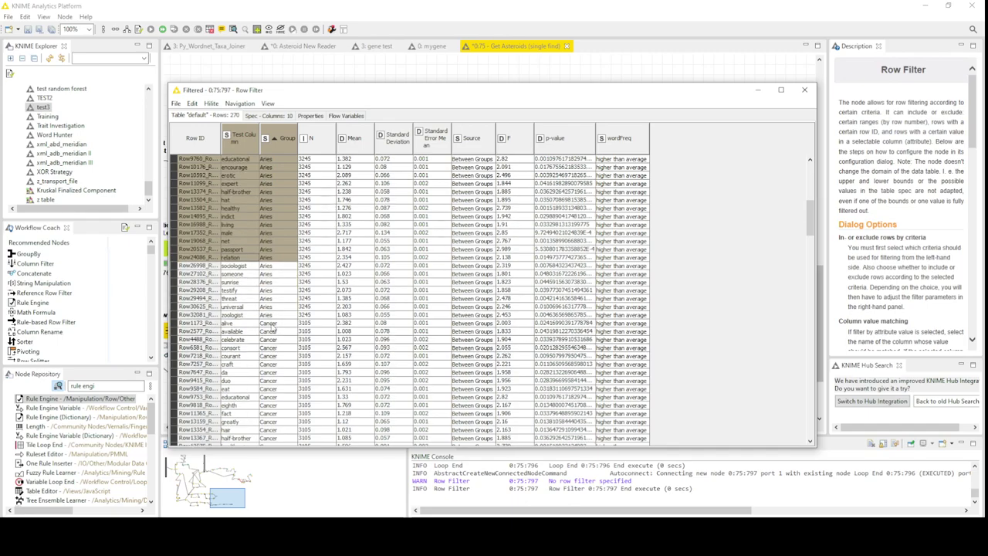
scroll(272, 329, "down", 5)
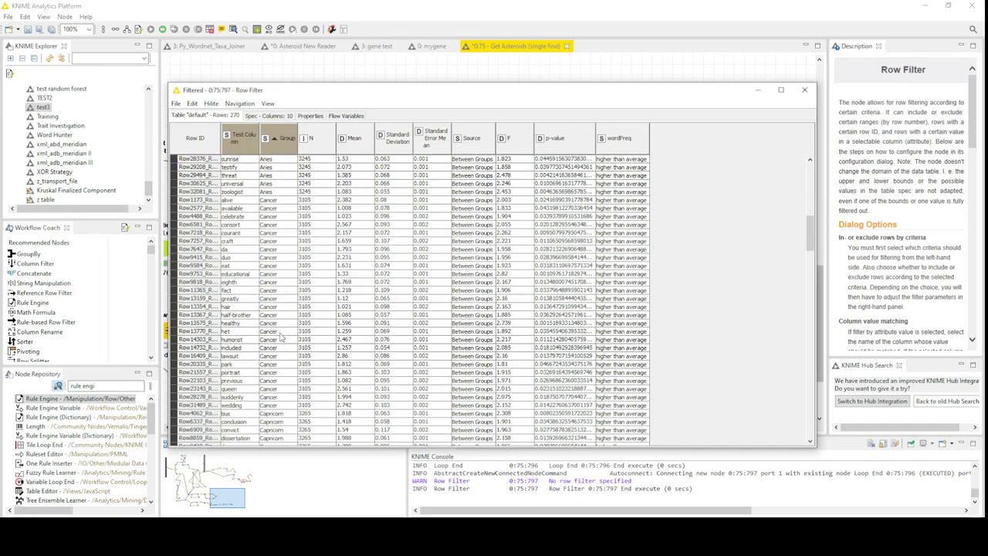
scroll(282, 336, "down", 8)
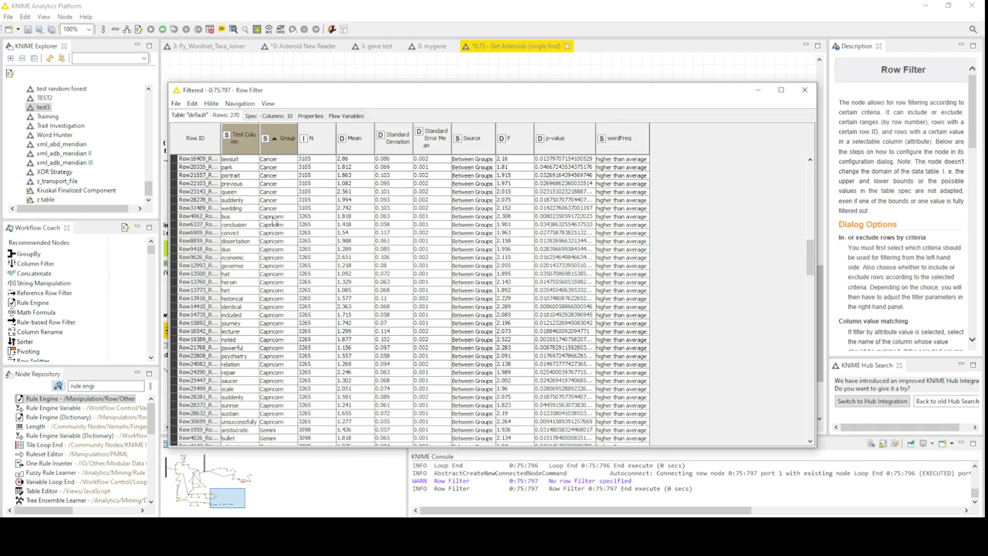
- Examine which words are used more than average by the Capricorn, Gemini and Leo groups
left_click_drag(275, 219, 244, 366)
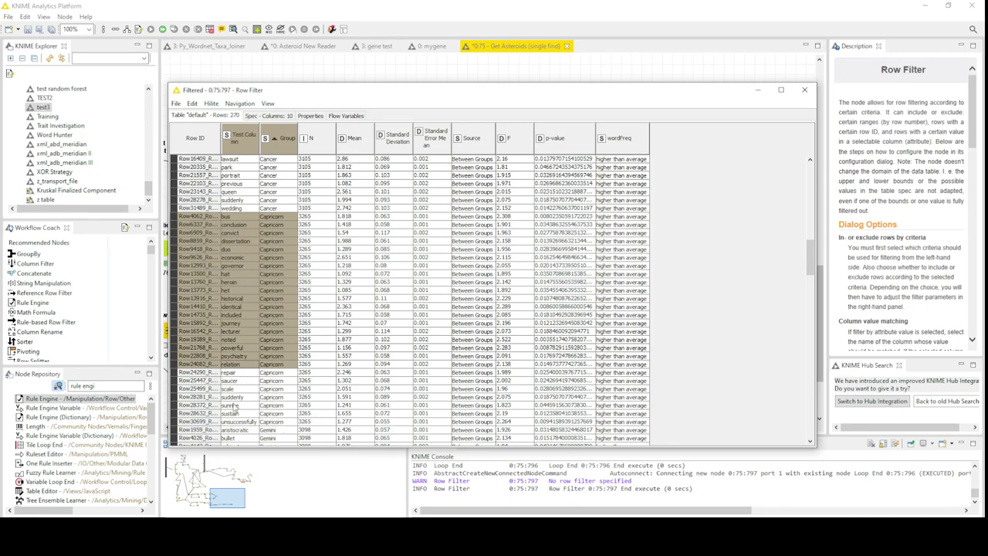
scroll(278, 394, "down", 8)
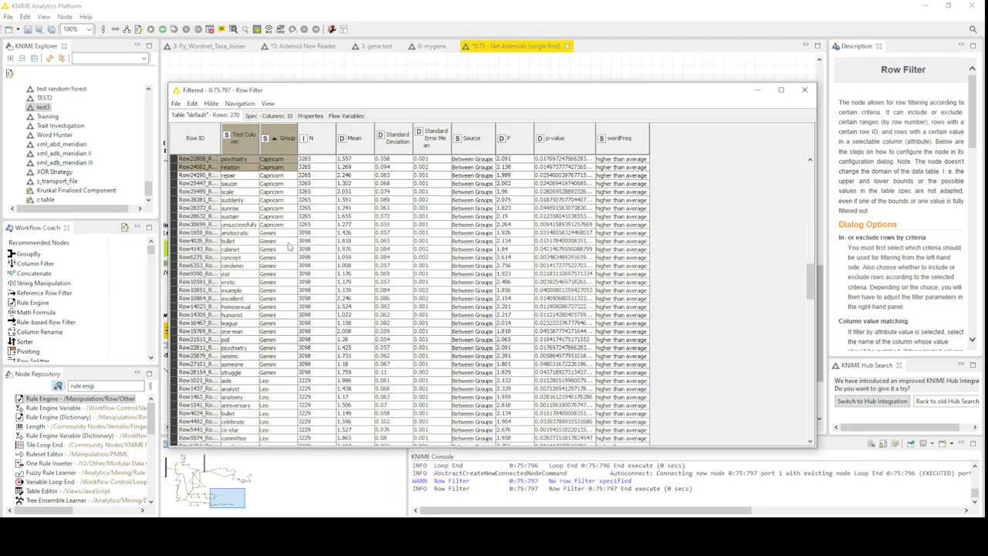
left_click_drag(281, 236, 245, 375)
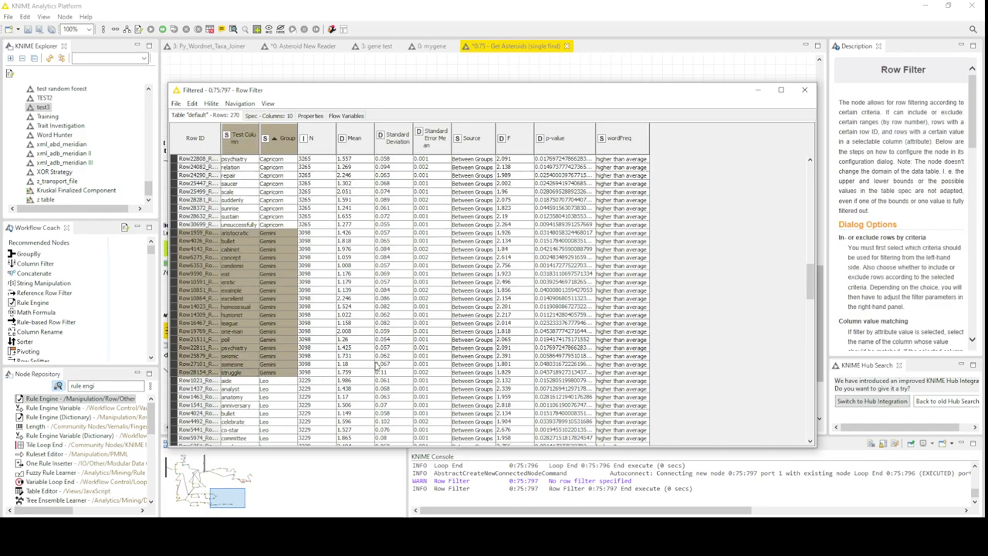
scroll(399, 356, "down", 7)
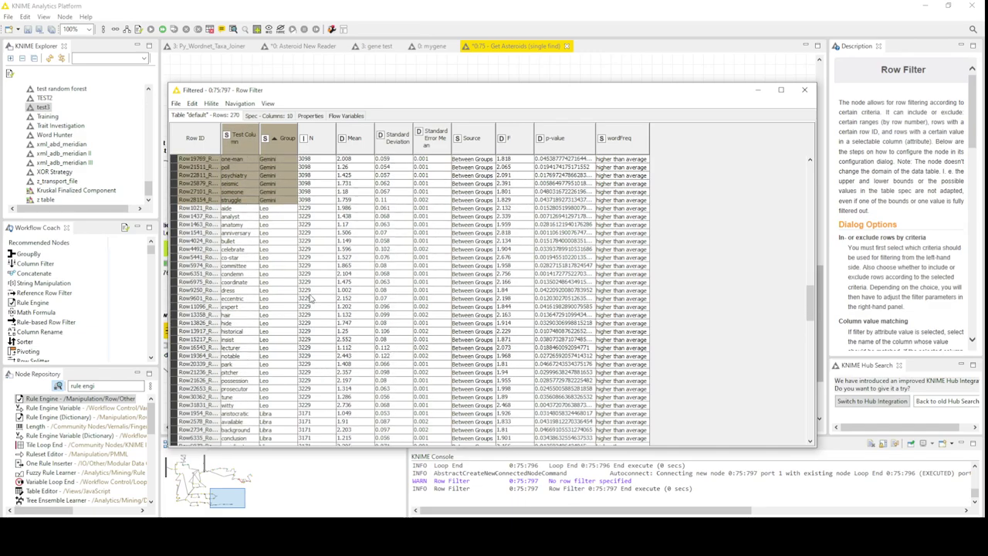
left_click(360, 210)
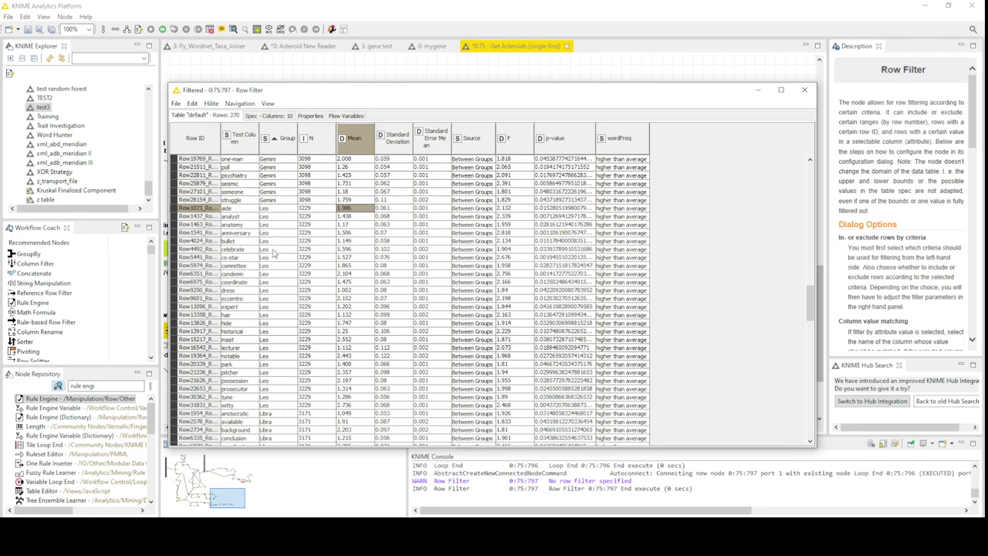
left_click_drag(272, 251, 245, 261)
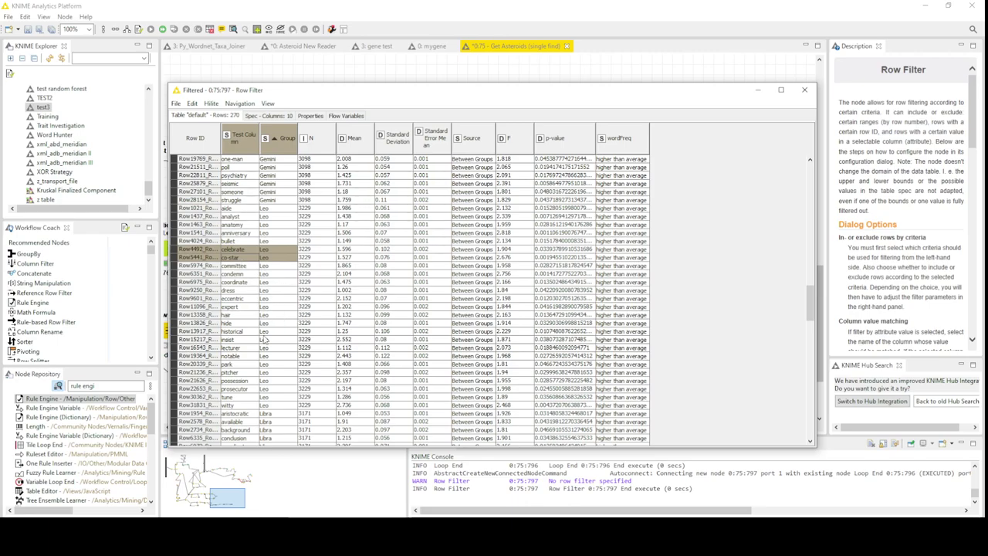
left_click_drag(273, 317, 241, 317)
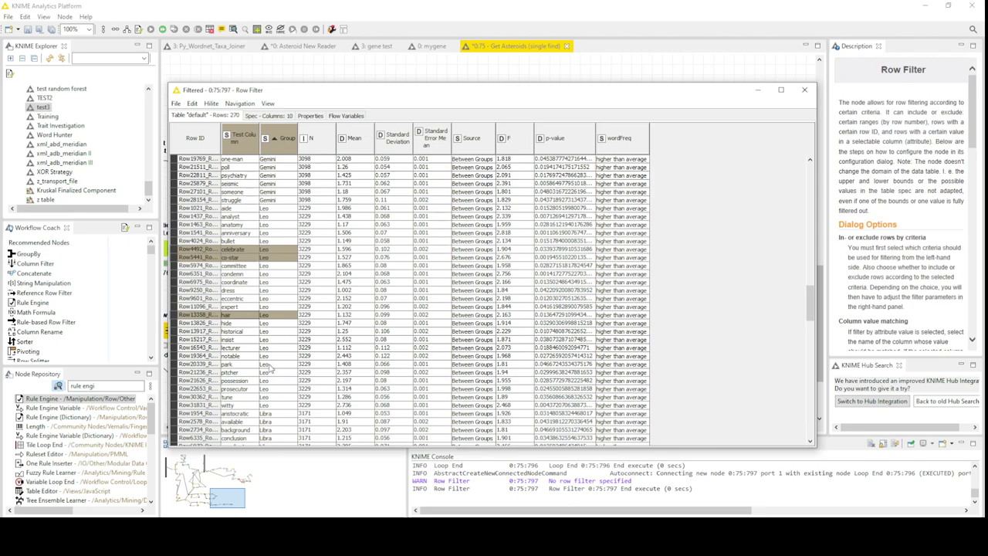
left_click_drag(272, 358, 241, 360)
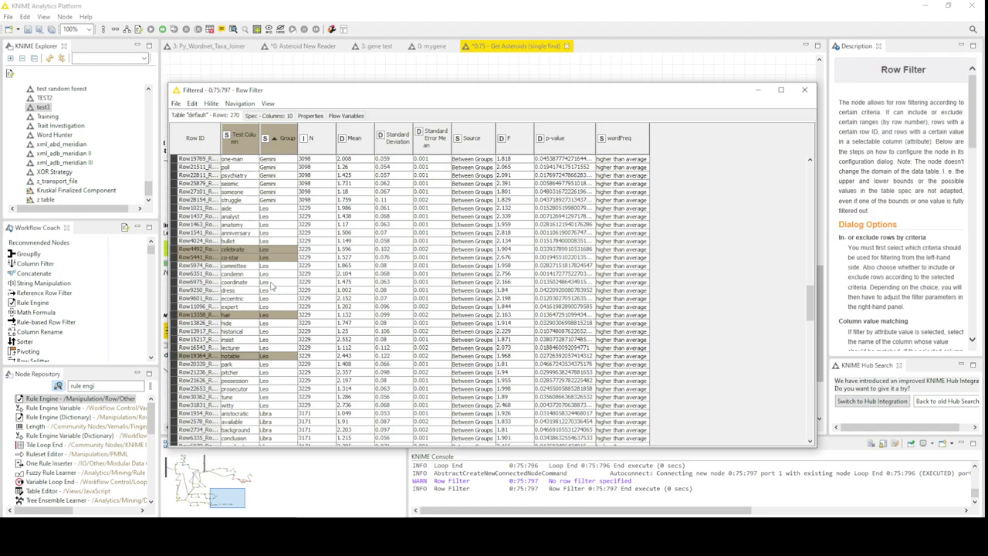
- Examine which words are used more than average by the Libra and Pisces groups
scroll(271, 349, "down", 3)
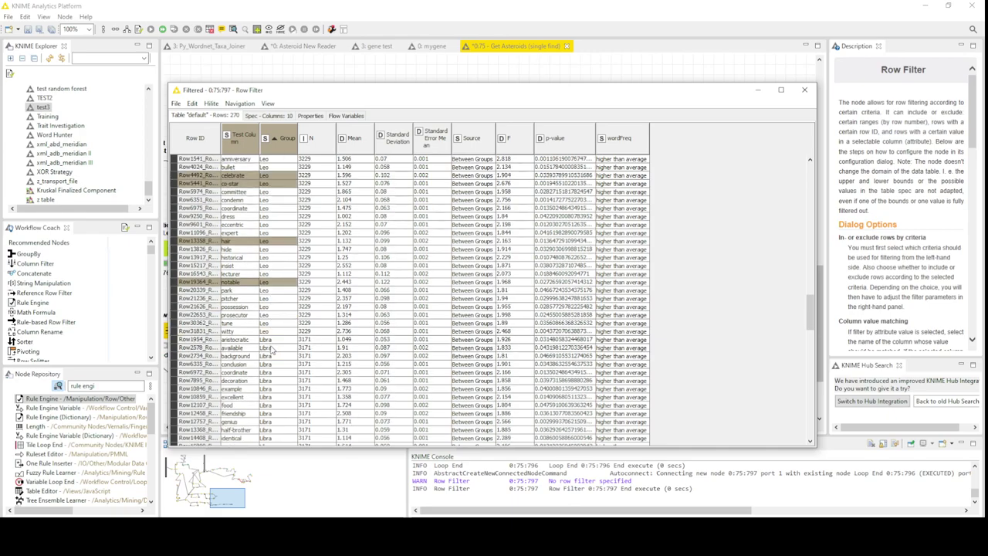
scroll(272, 349, "down", 5)
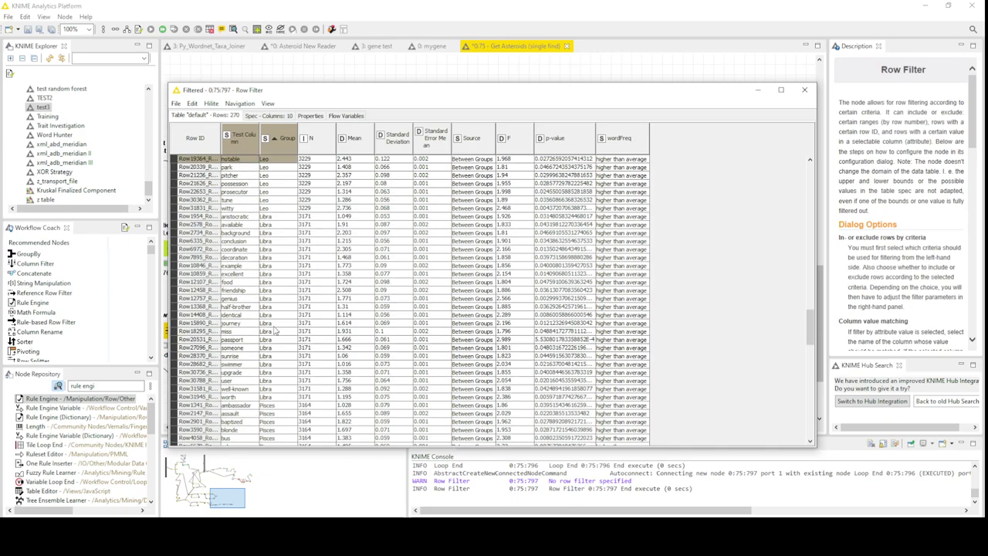
left_click_drag(281, 220, 251, 398)
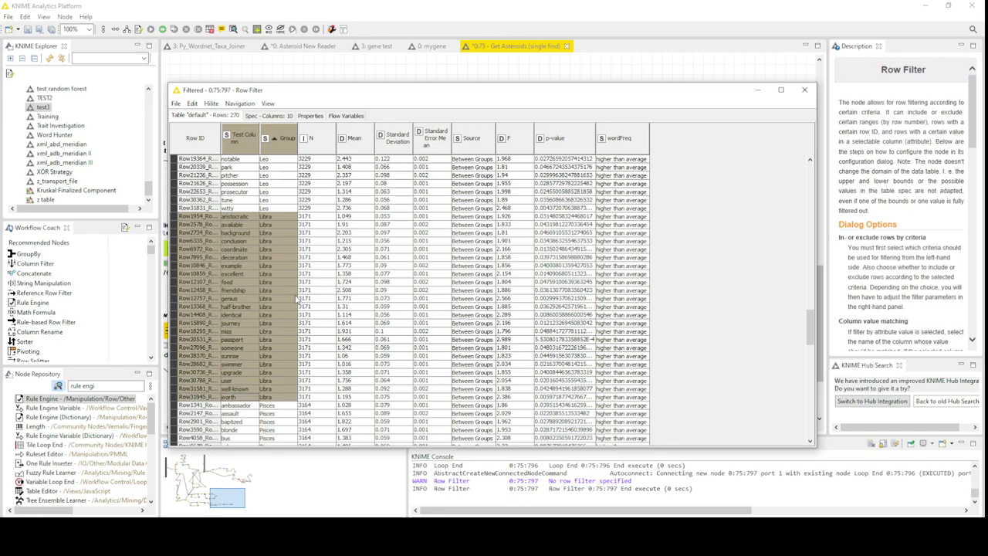
left_click(321, 249)
left_click_drag(276, 219, 228, 225)
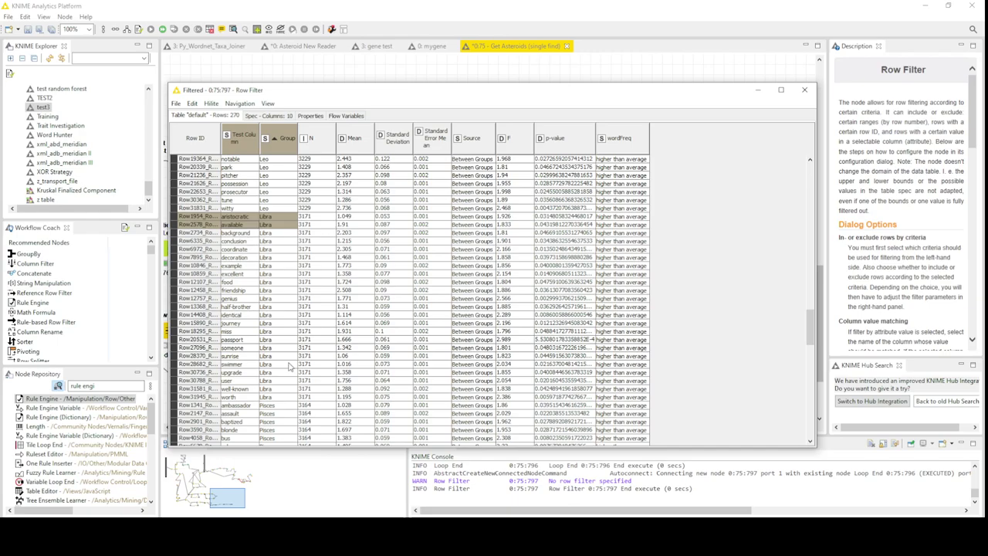
scroll(289, 367, "down", 9)
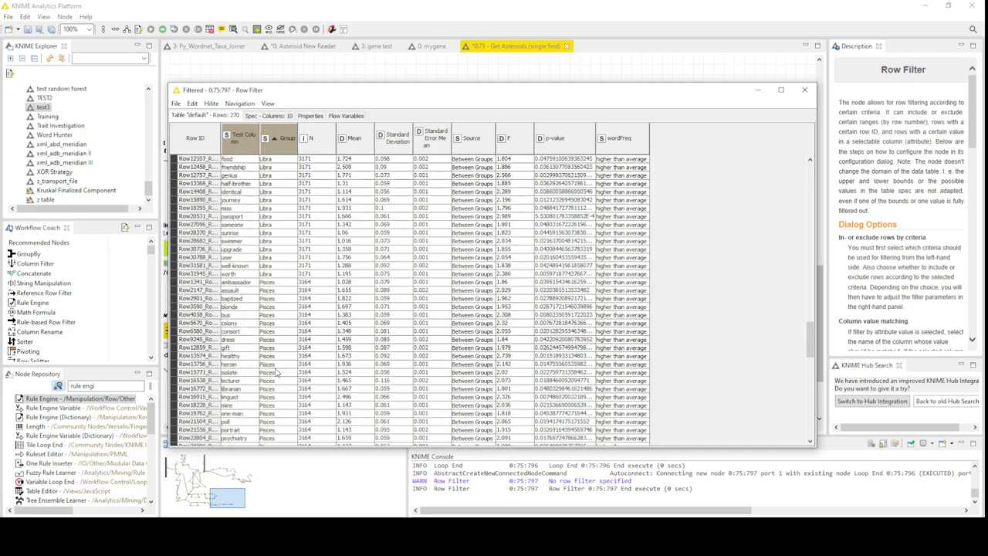
scroll(260, 325, "up", 1)
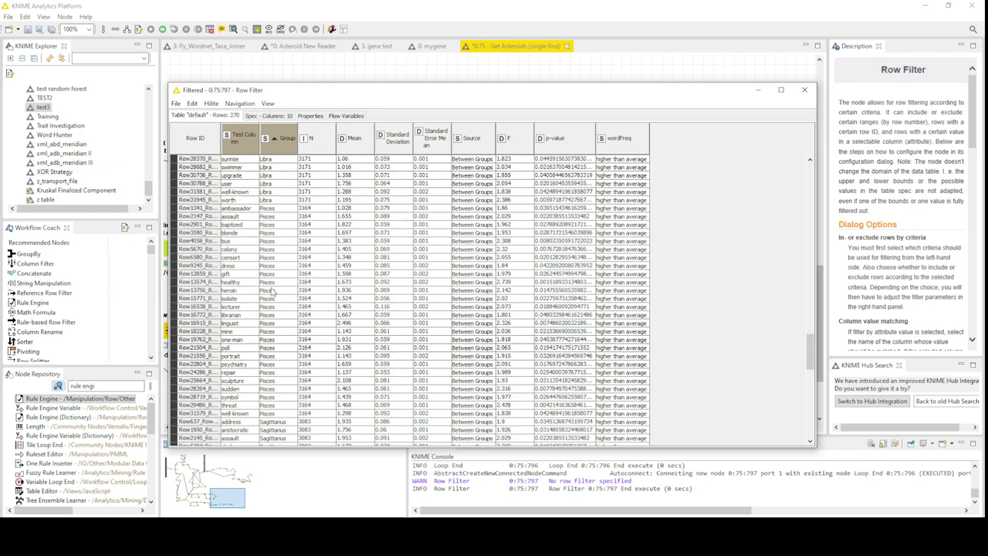
left_click_drag(278, 210, 248, 418)
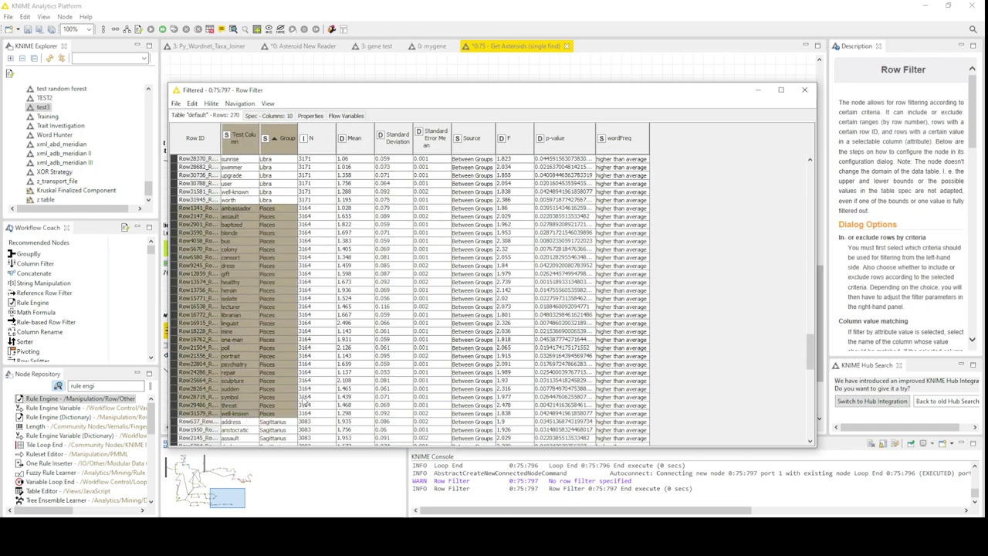
left_click(340, 373)
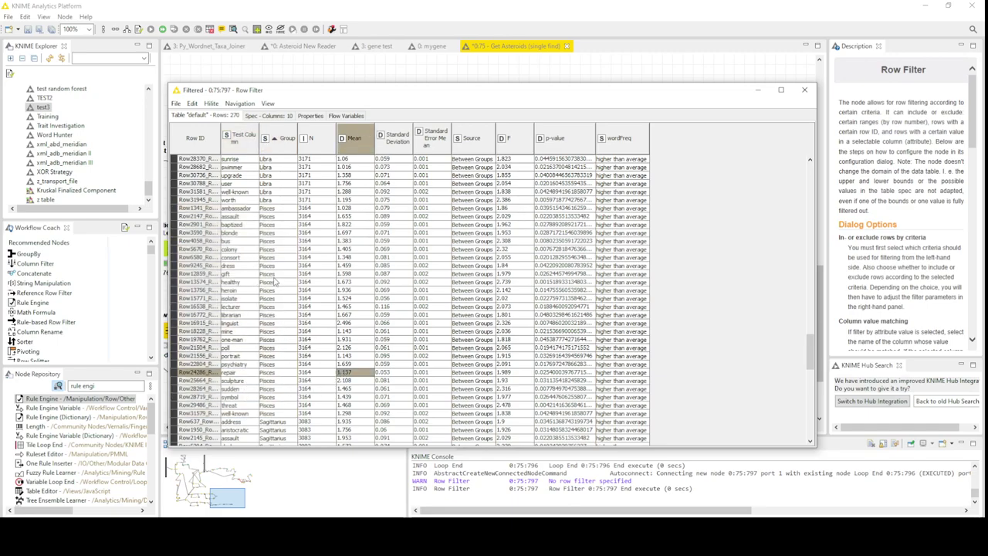
- Examine which words are used more than average by the Sagittarius, Scorpio, Taurus and Virgo groups
scroll(283, 333, "down", 6)
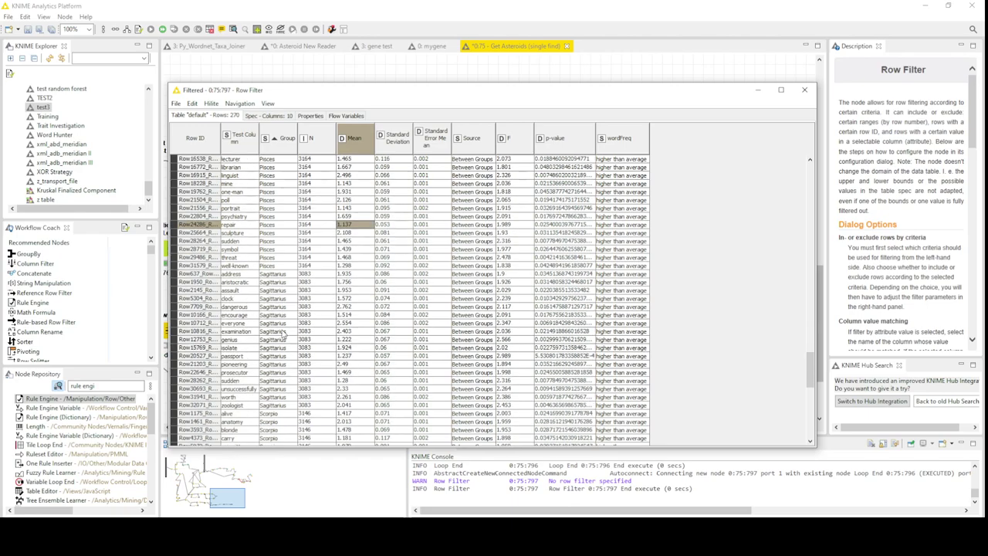
left_click_drag(282, 276, 263, 406)
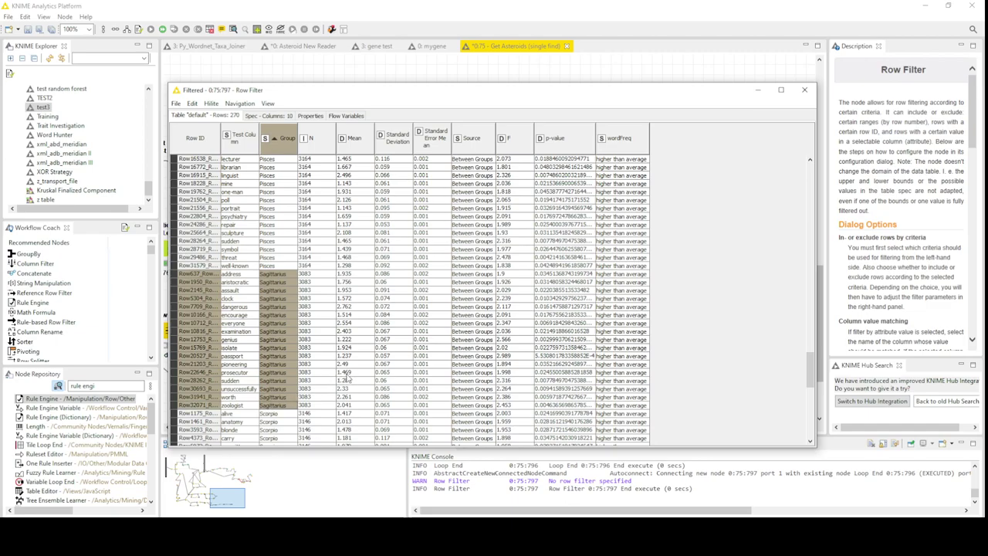
scroll(347, 363, "down", 8)
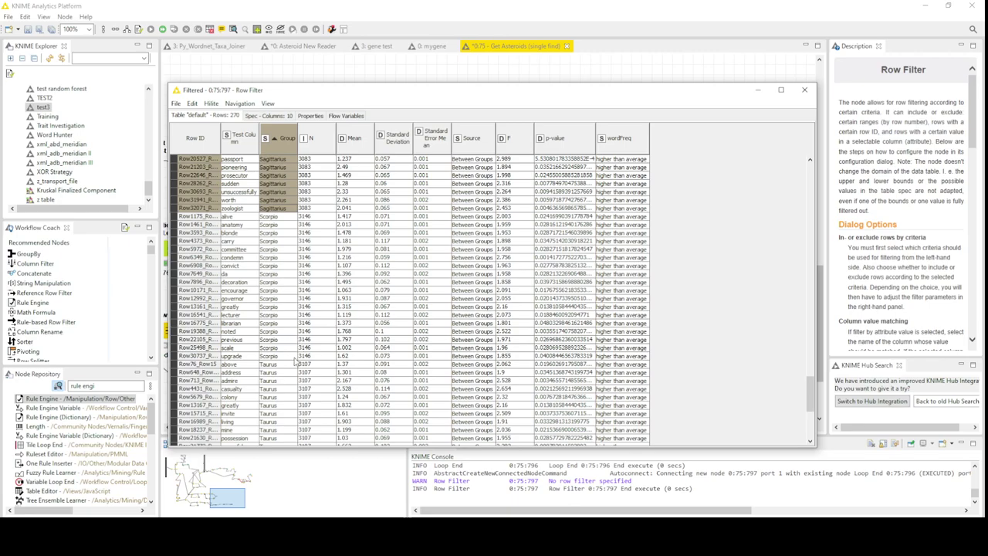
scroll(297, 363, "down", 6)
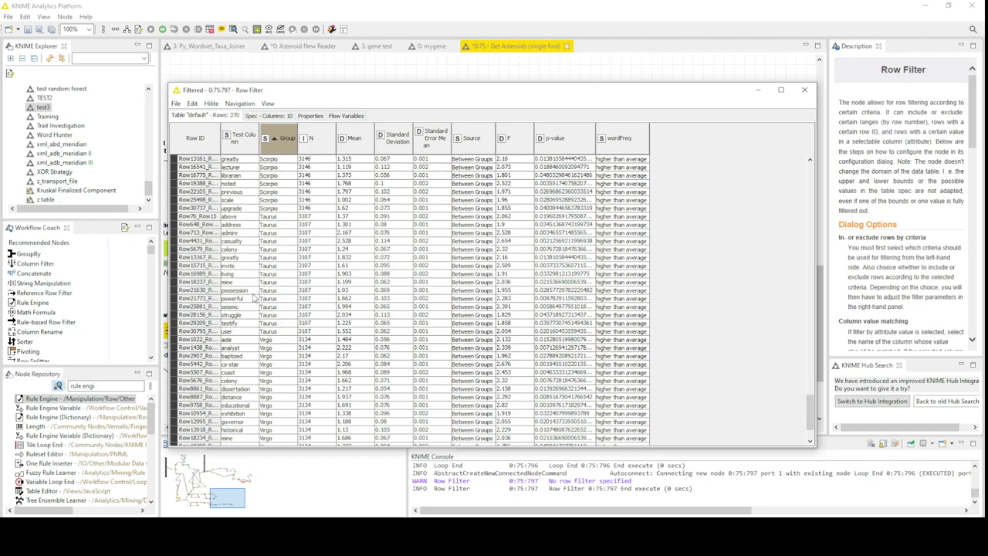
scroll(309, 361, "down", 2)
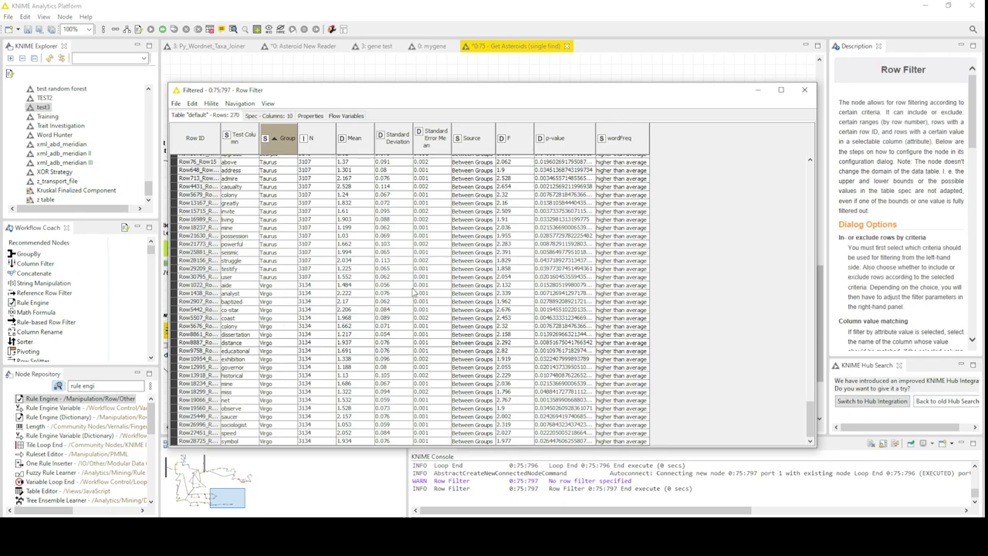
- Return to the Aquarius rows, widen the p-value column and examine the full p-values of their words
scroll(490, 292, "up", 10)
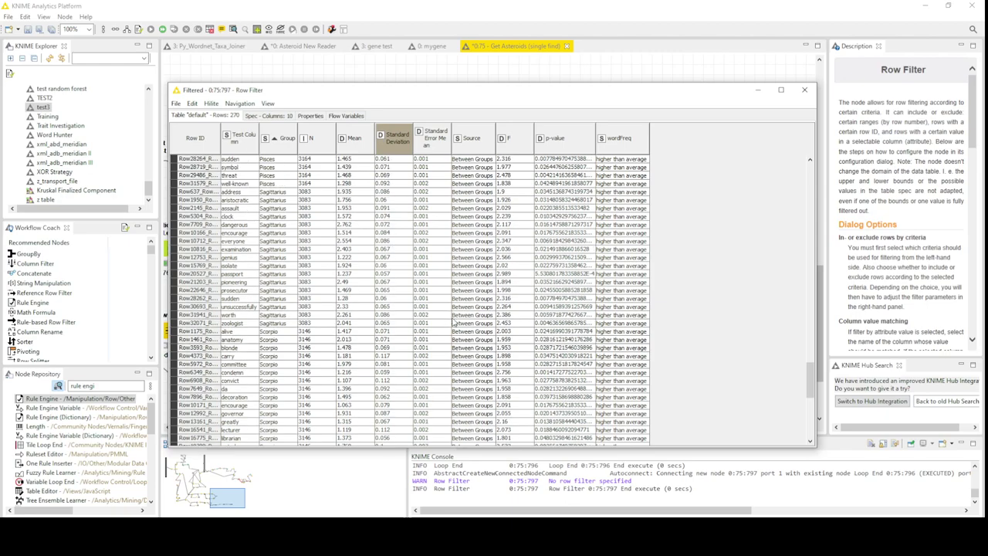
scroll(707, 334, "up", 10)
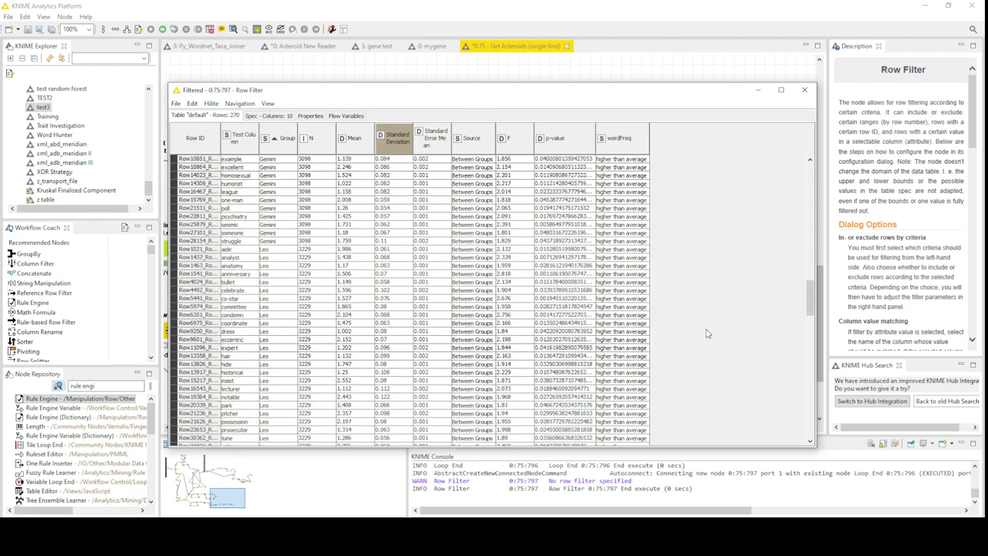
scroll(706, 333, "up", 5)
left_click_drag(810, 274, 826, 173)
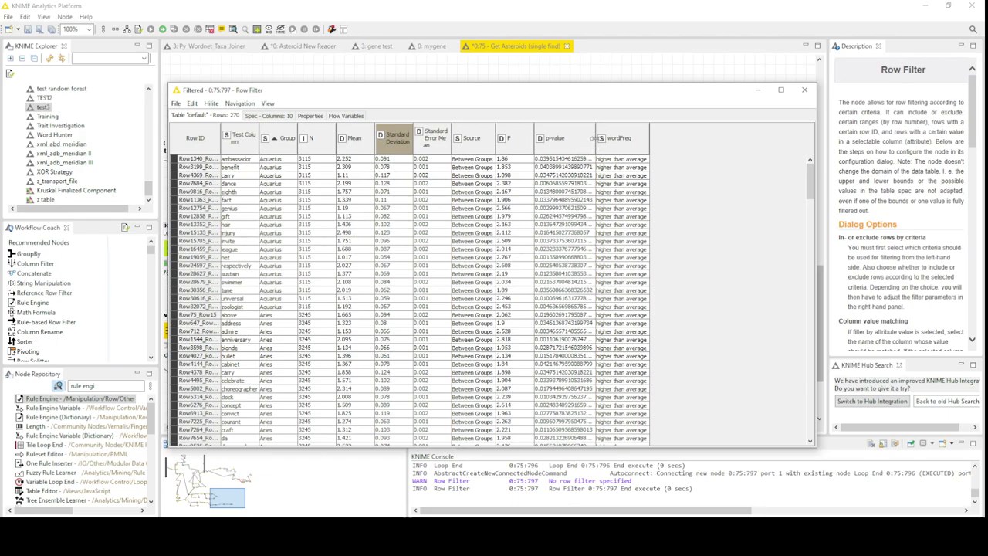
left_click_drag(594, 138, 661, 138)
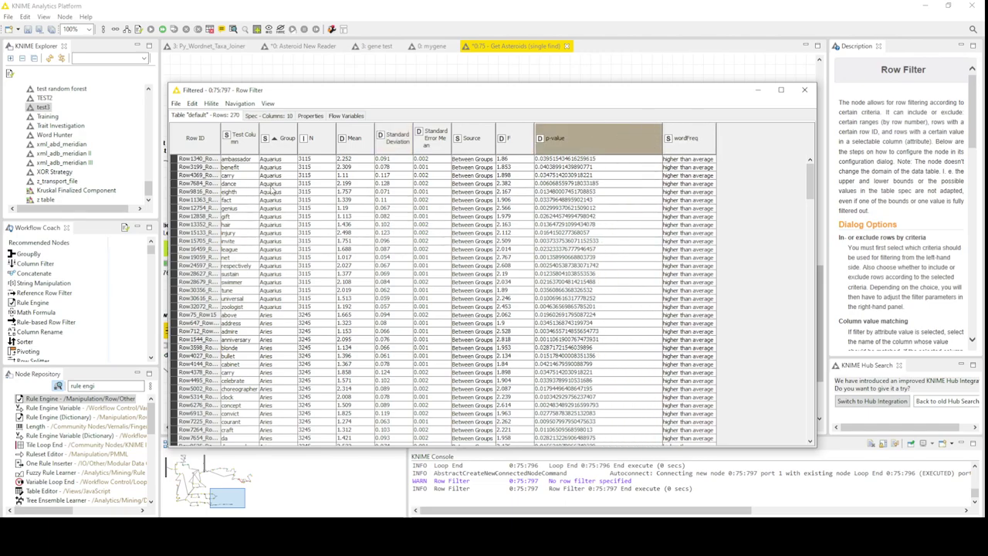
left_click_drag(246, 159, 278, 164)
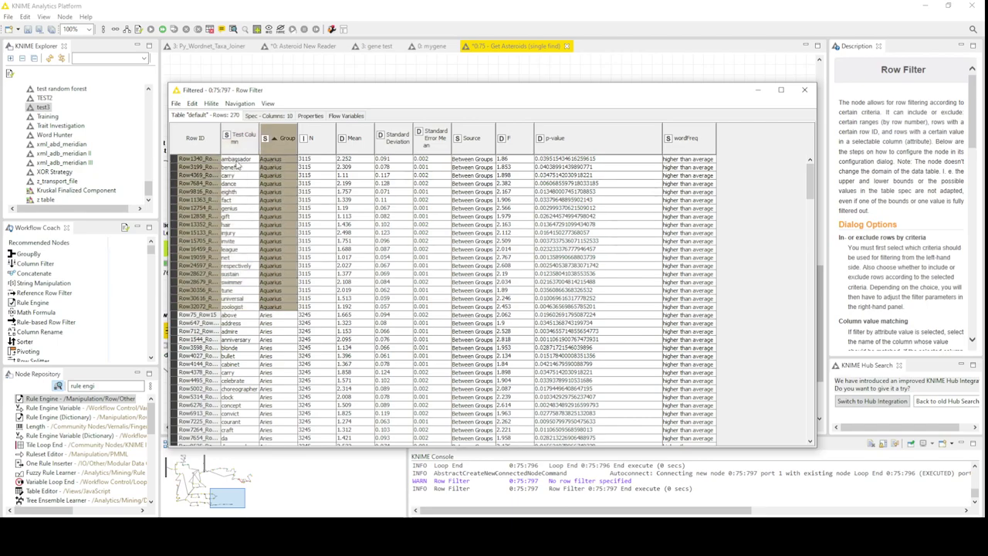
left_click_drag(238, 163, 281, 159)
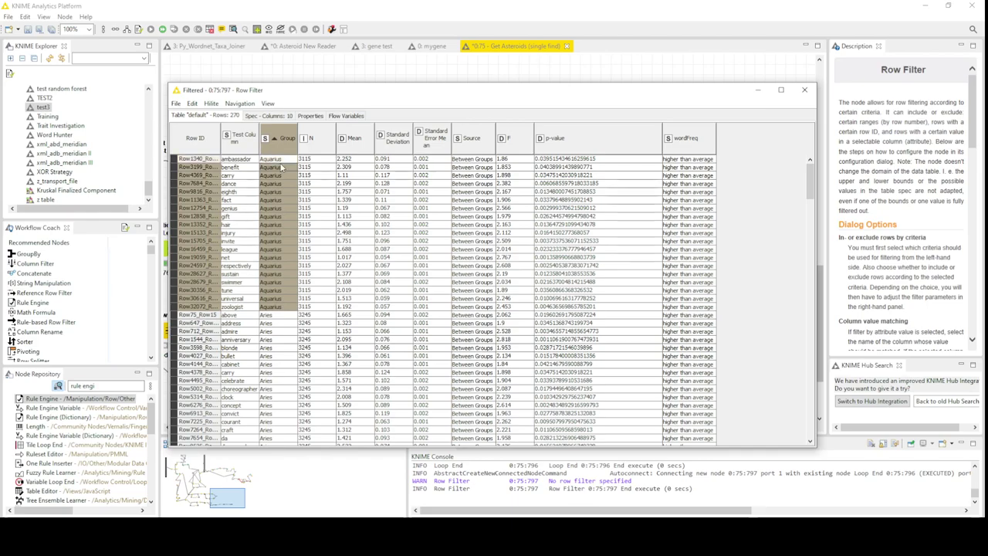
left_click(592, 160)
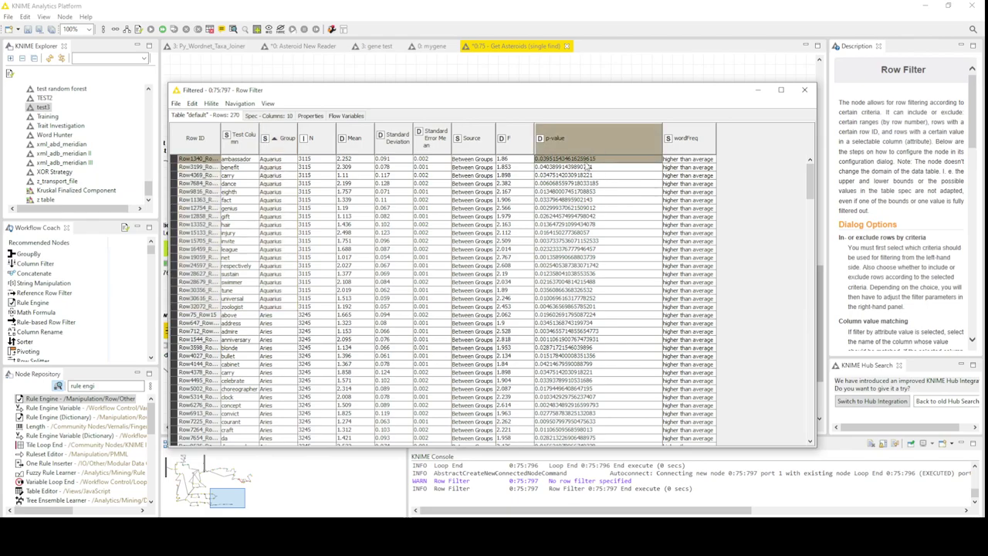
left_click(581, 183)
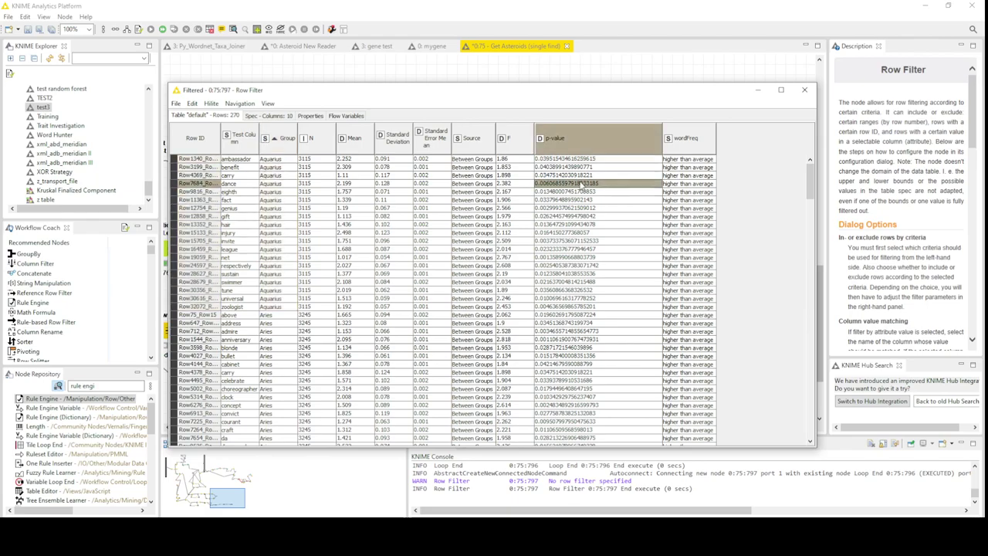
- Sort the filtered table by p-value in ascending order, examine the most significant words and their groups, and close the table
right_click(584, 139)
left_click(619, 162)
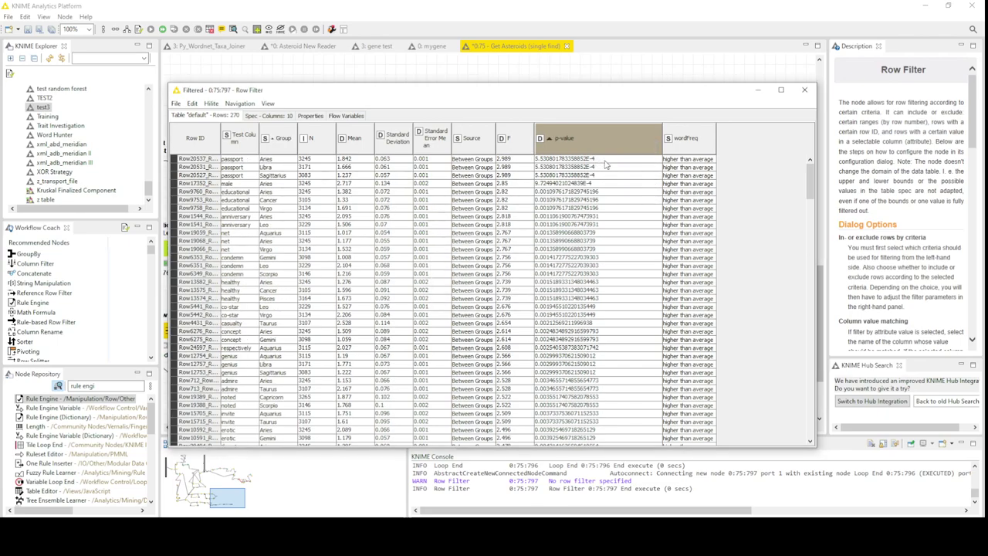
left_click_drag(606, 160, 591, 404)
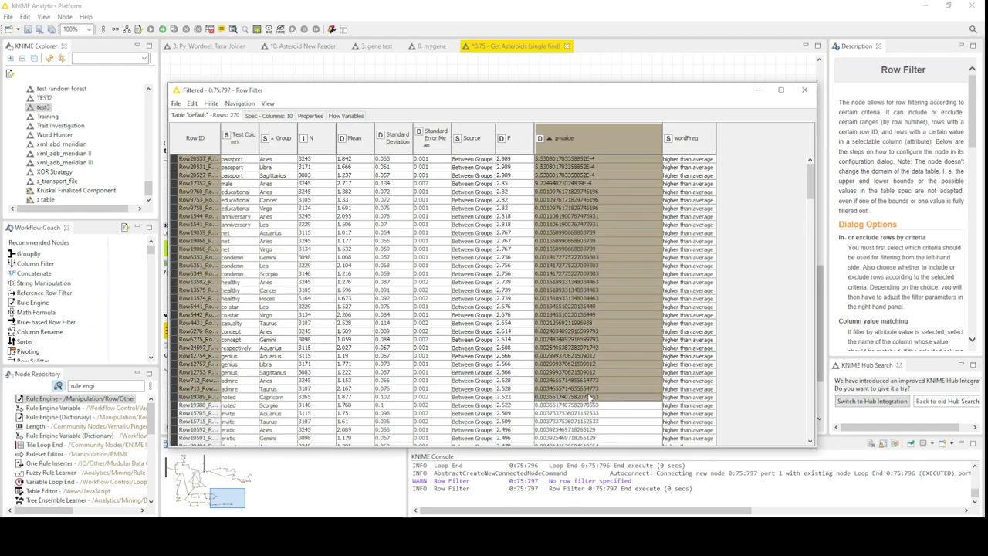
left_click_drag(277, 347, 242, 358)
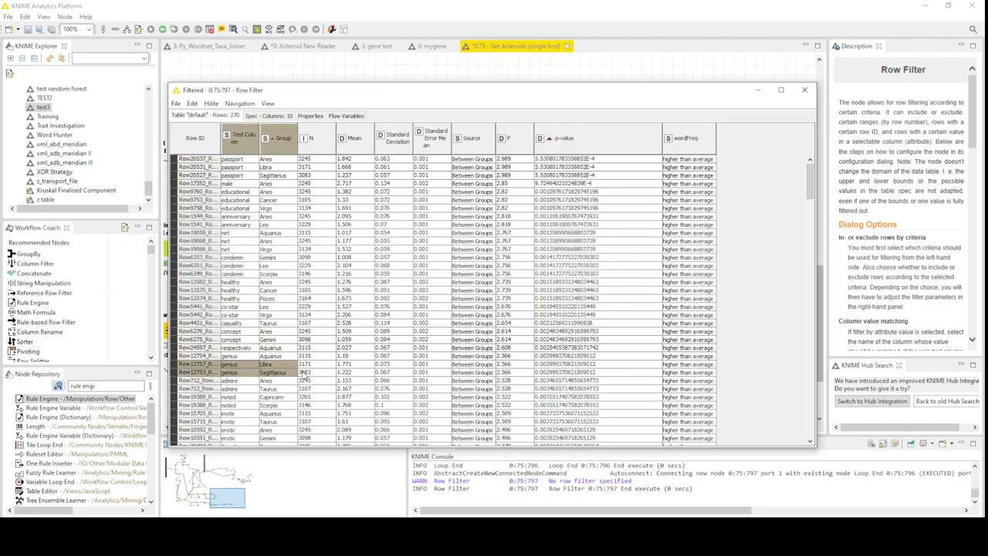
left_click(486, 298)
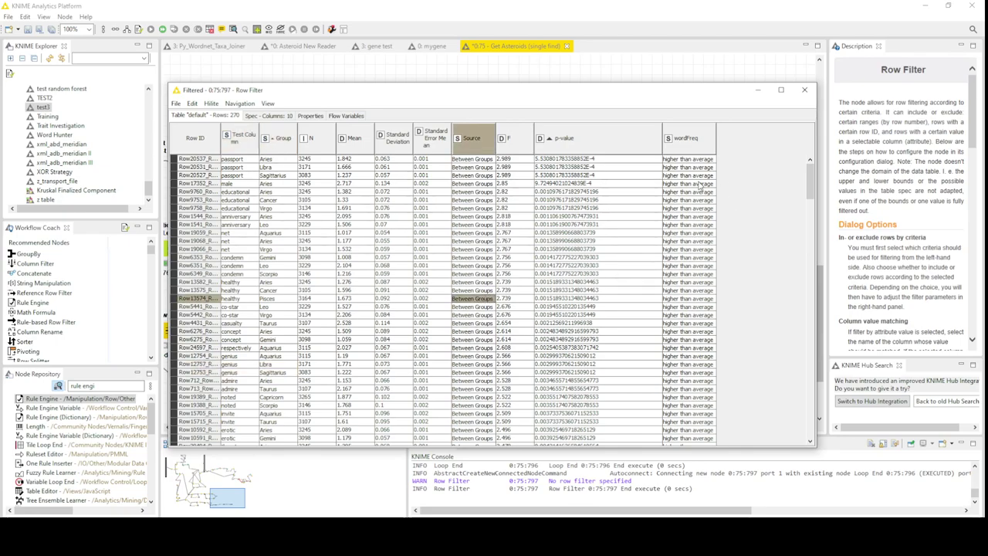
left_click(804, 89)
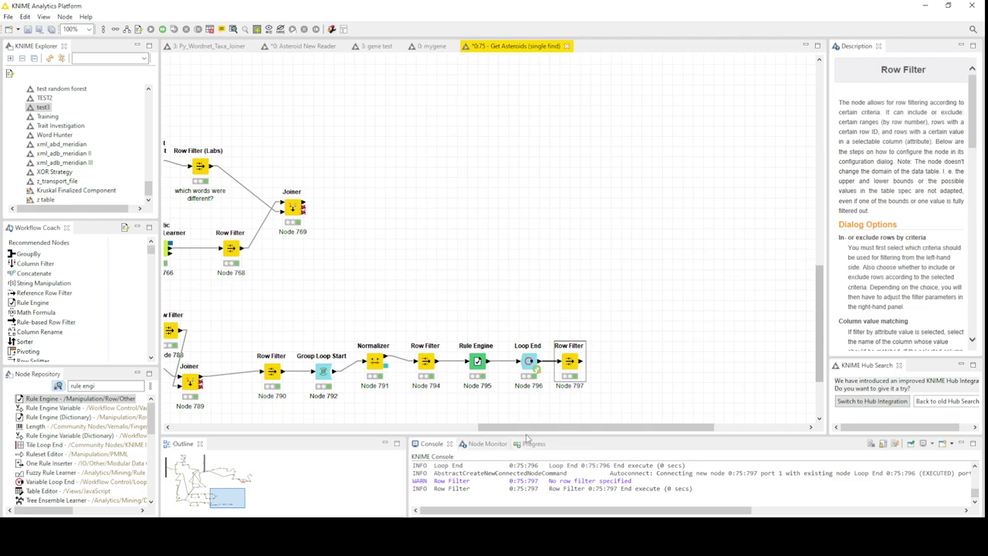
left_click_drag(526, 428, 466, 438)
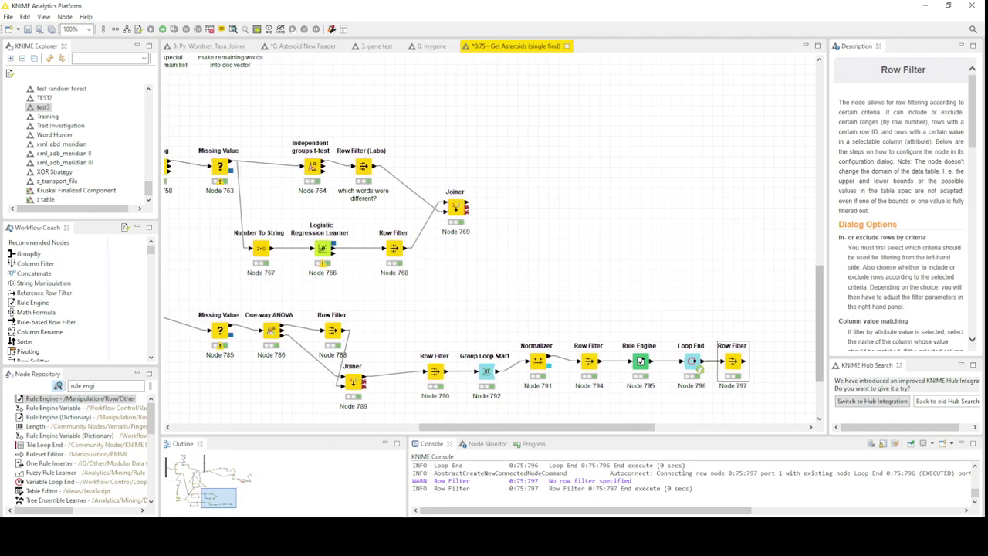